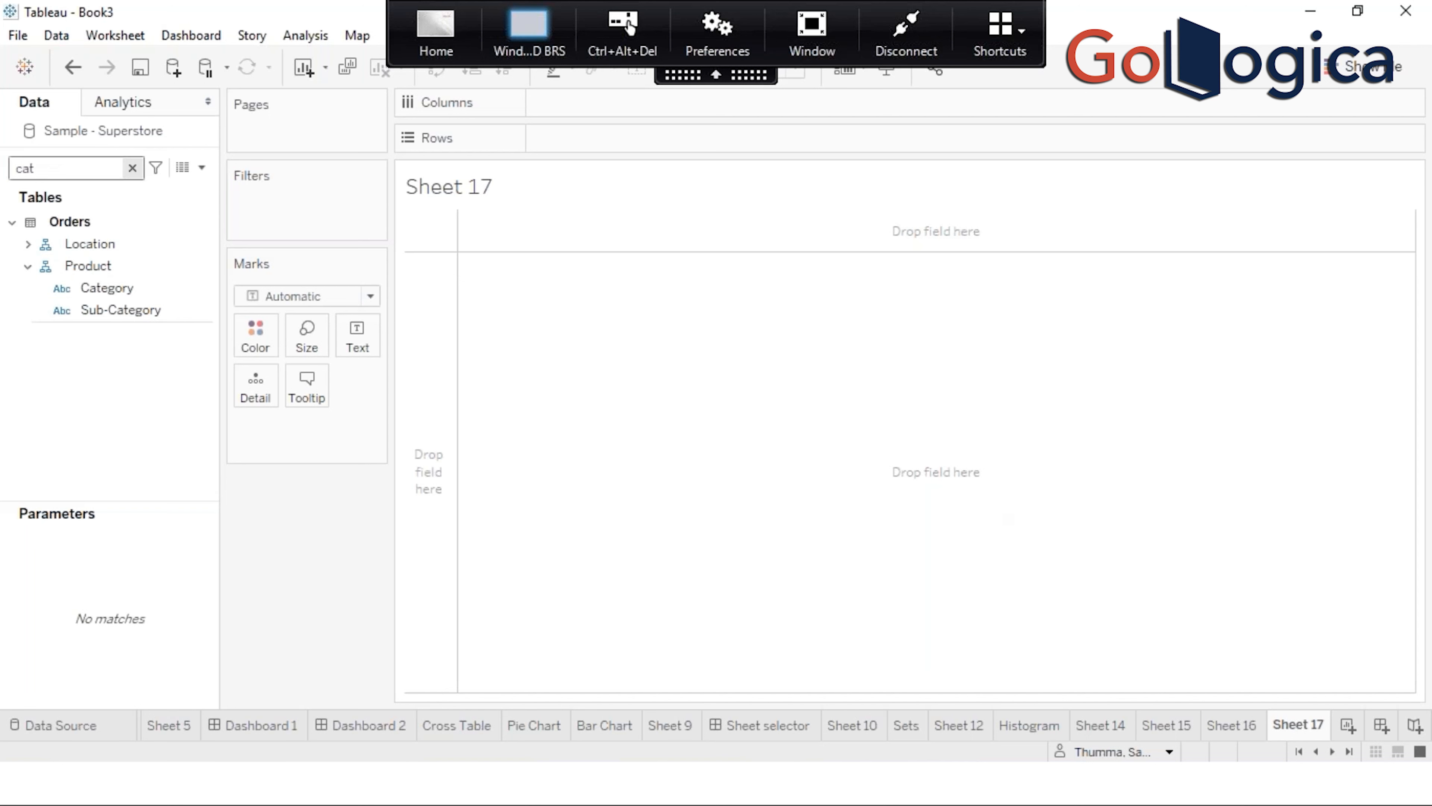
Step: Search the data fields for "prof" and add the Profit measure to the empty sheet
{"action": "left_click", "coordinate": [132, 168]}
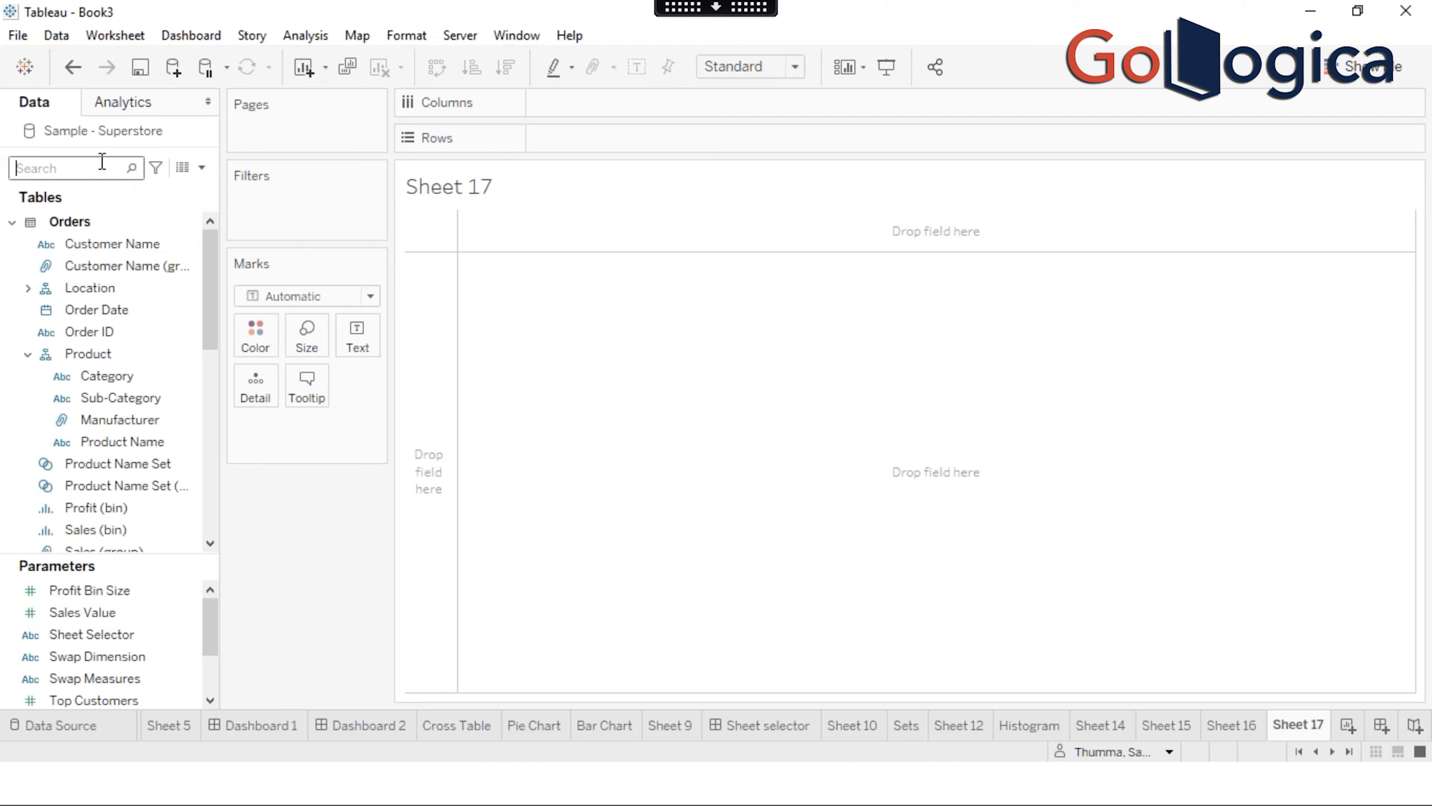
{"action": "type", "text": "s"}
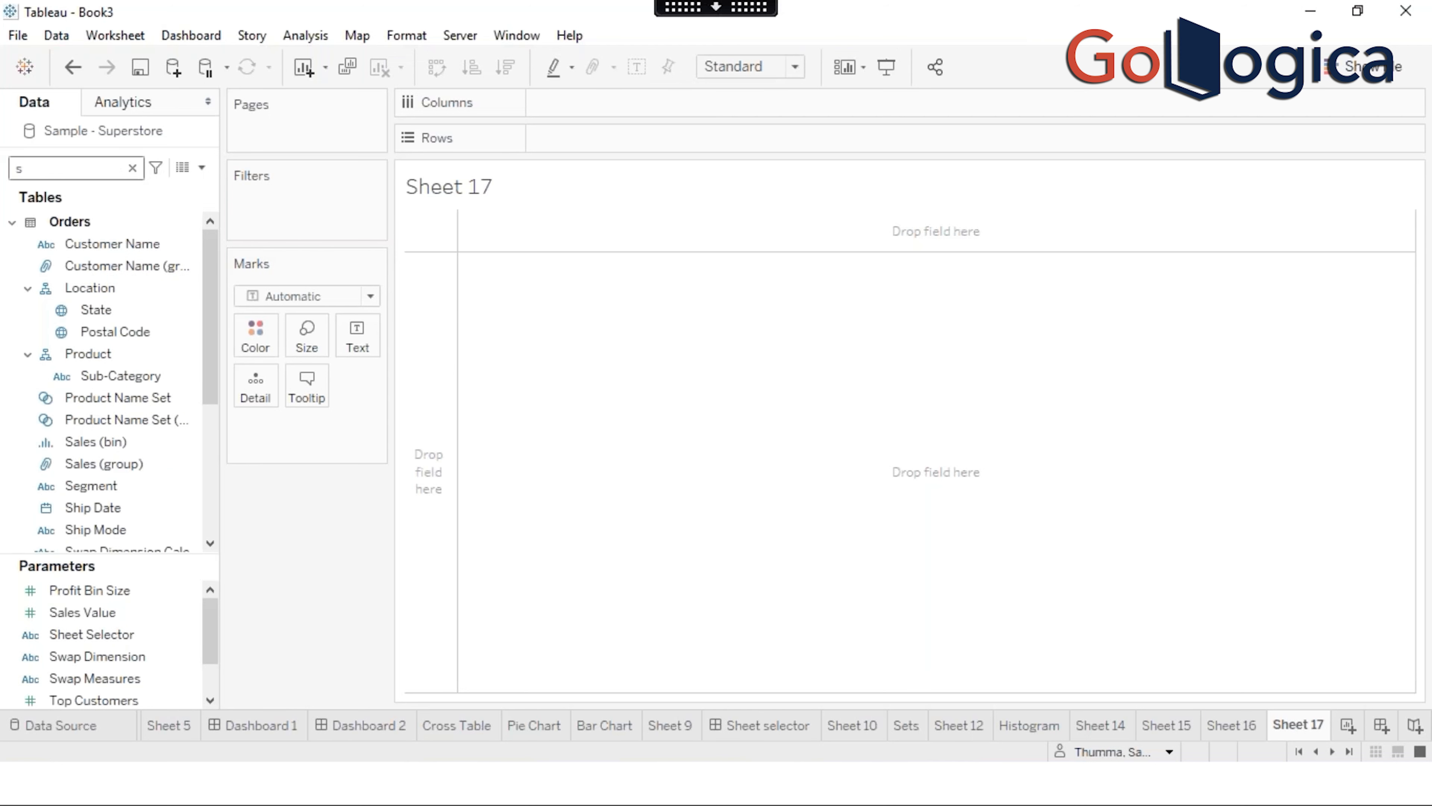
{"action": "key", "text": "BackSpace"}
{"action": "type", "text": "po"}
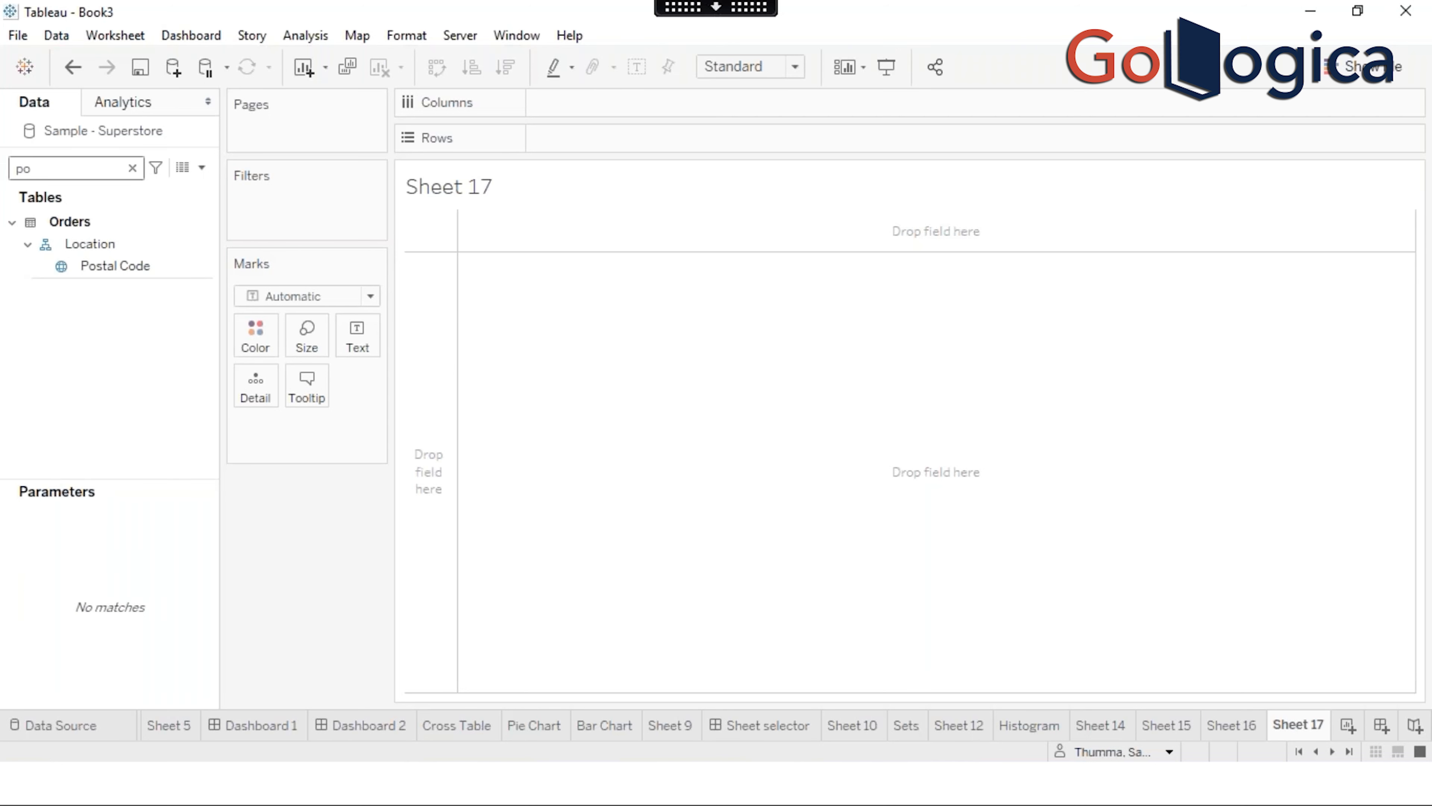
{"action": "key", "text": "BackSpace"}
{"action": "type", "text": "rof"}
{"action": "left_click", "coordinate": [87, 246]}
{"action": "left_click", "coordinate": [86, 292]}
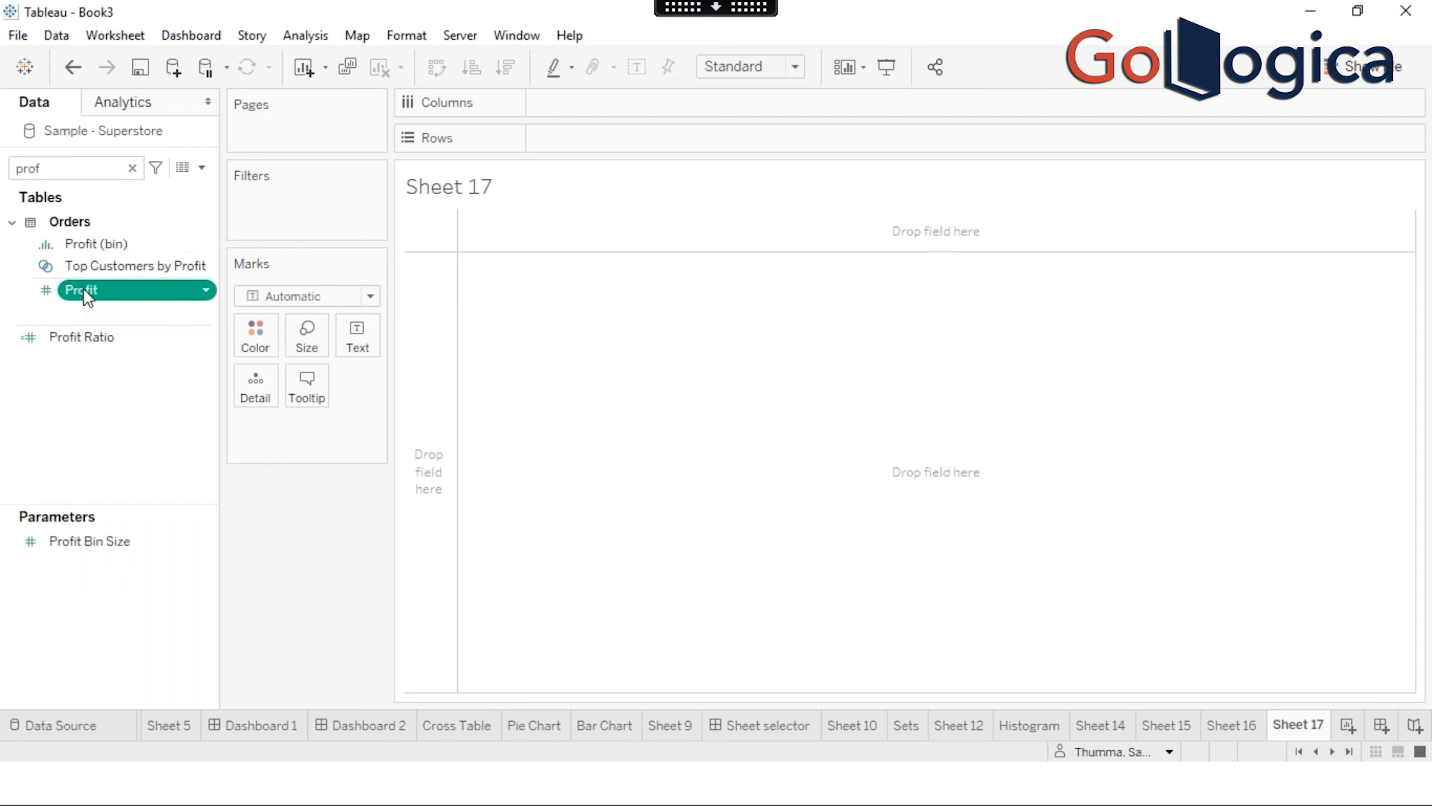
{"action": "double_click", "coordinate": [85, 292]}
Step: Find the Order Date field by searching for "date", add it to the view and set it to continuous Month
{"action": "left_click", "coordinate": [77, 165]}
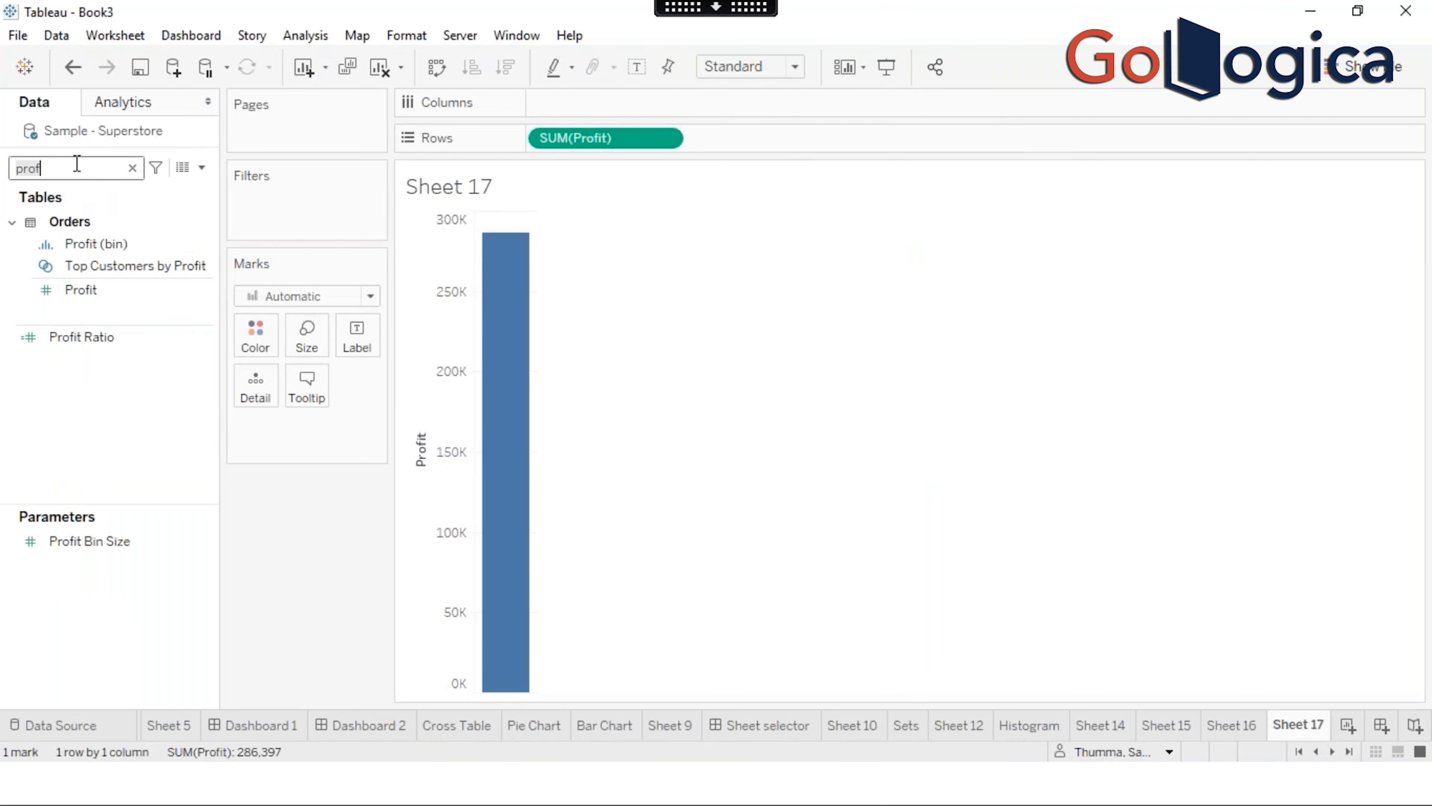
{"action": "key", "text": "BackSpace"}
{"action": "key", "text": "BackSpace"}
{"action": "key", "text": "BackSpace"}
{"action": "key", "text": "BackSpace"}
{"action": "type", "text": "date"}
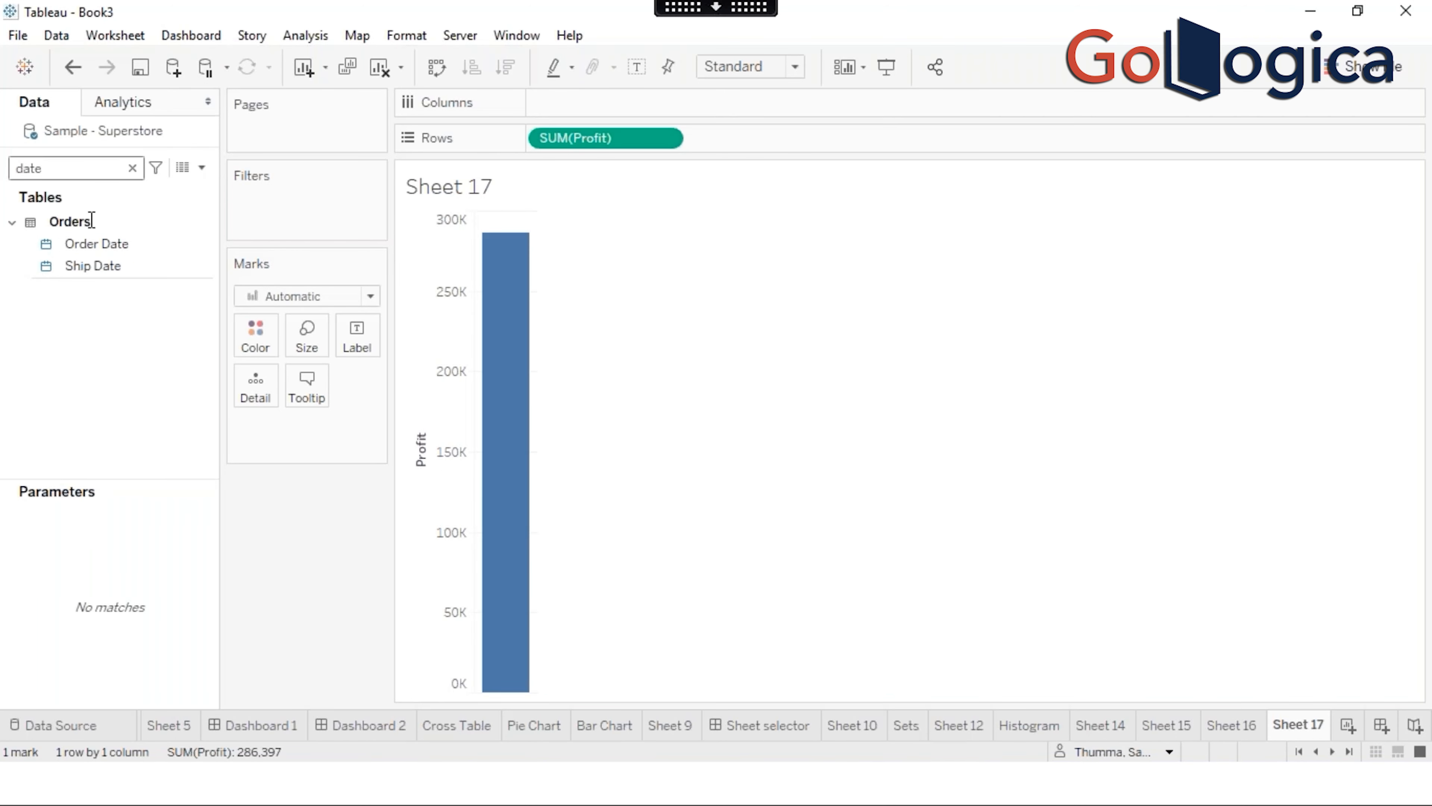
{"action": "left_click", "coordinate": [104, 249]}
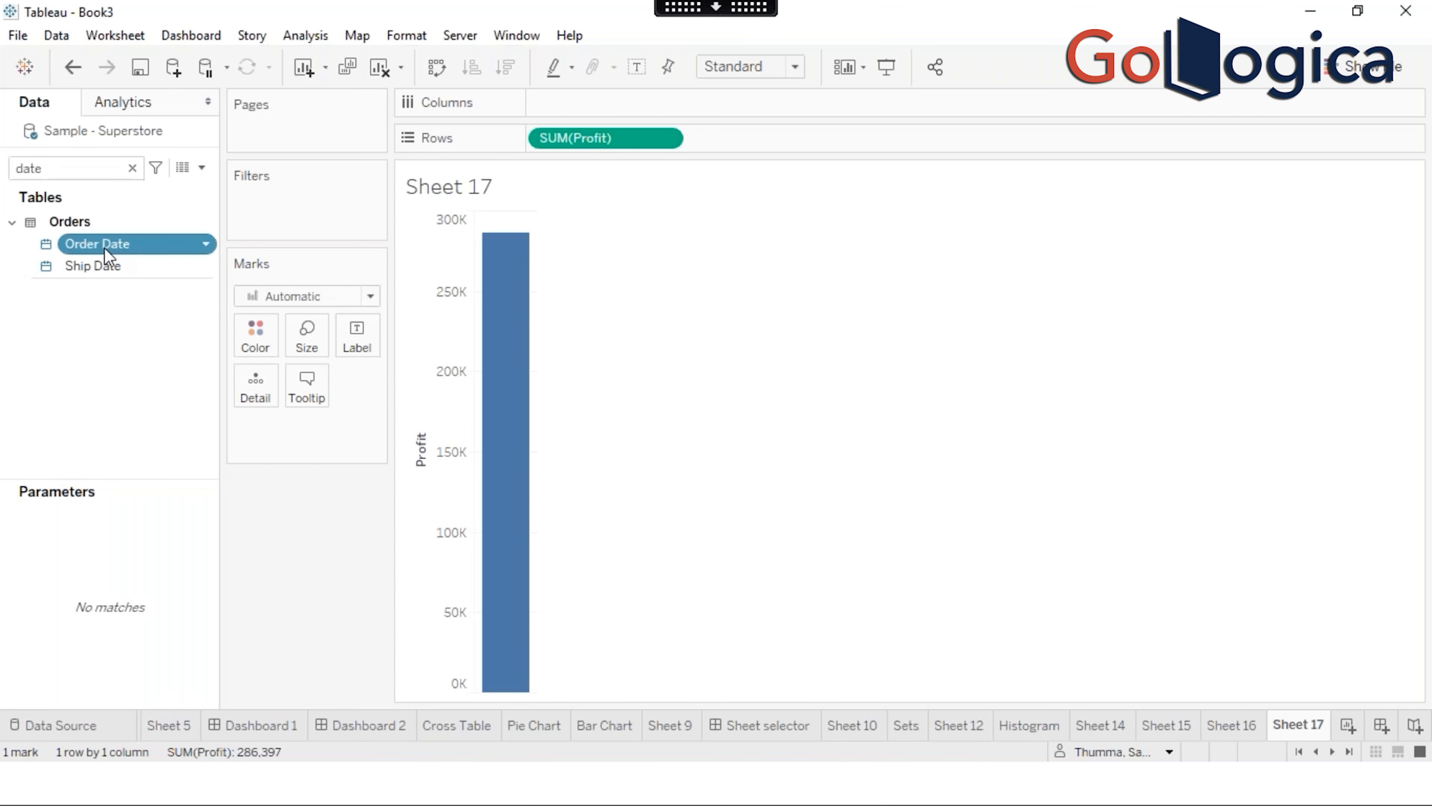
{"action": "double_click", "coordinate": [104, 247]}
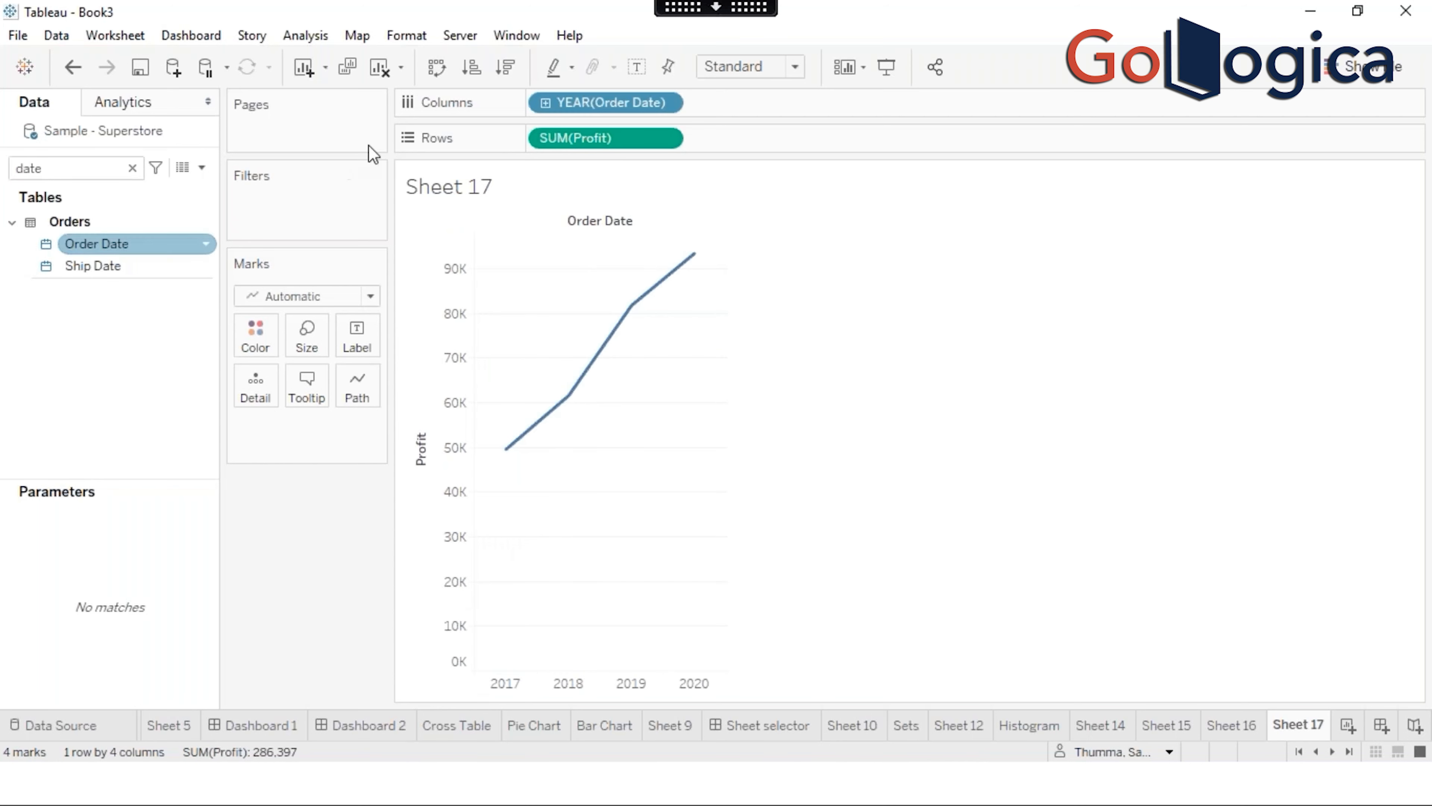
{"action": "right_click", "coordinate": [591, 104]}
{"action": "left_click", "coordinate": [690, 463]}
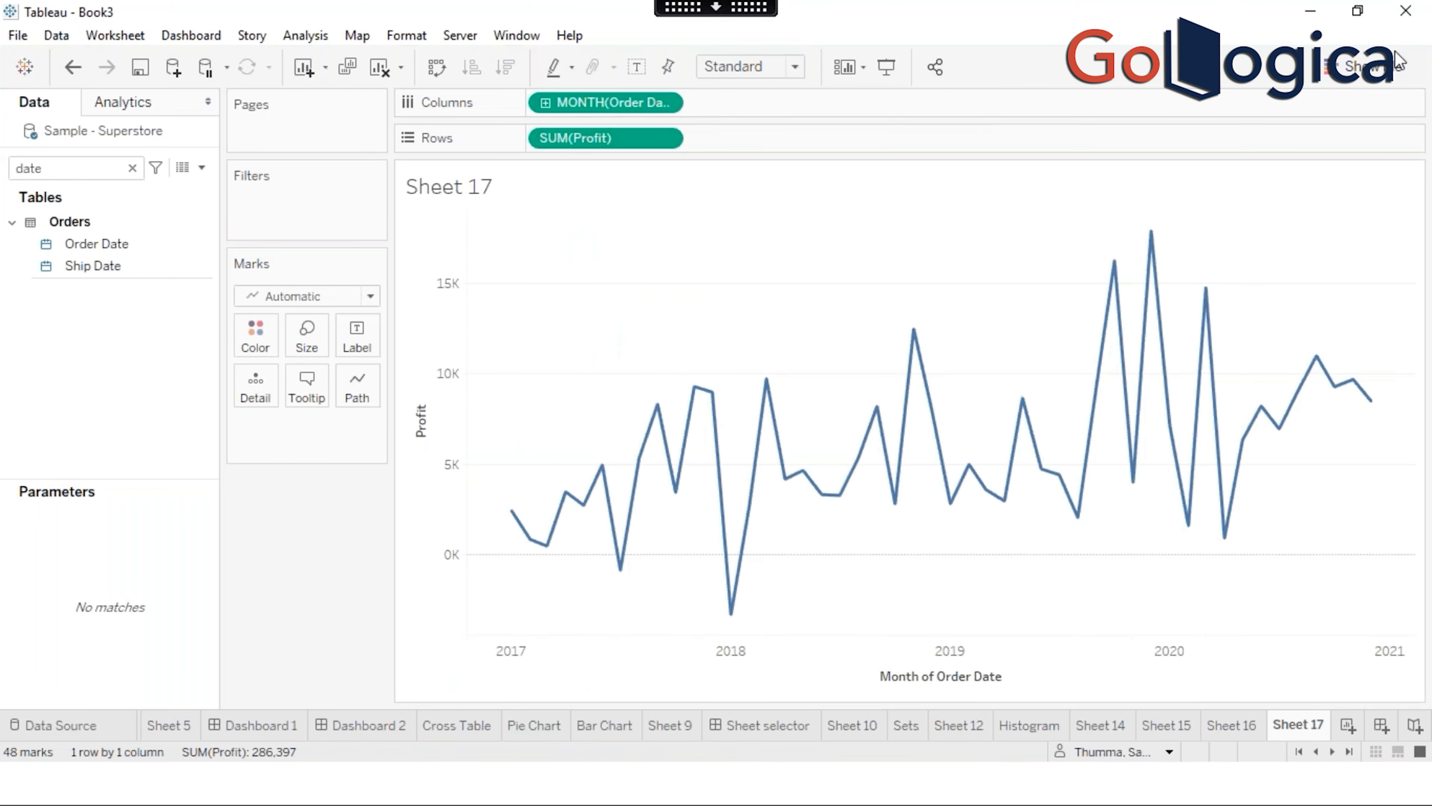
Step: Convert the line chart to a text table and slightly widen the column of shelf cards beside it
{"action": "left_click", "coordinate": [1359, 70]}
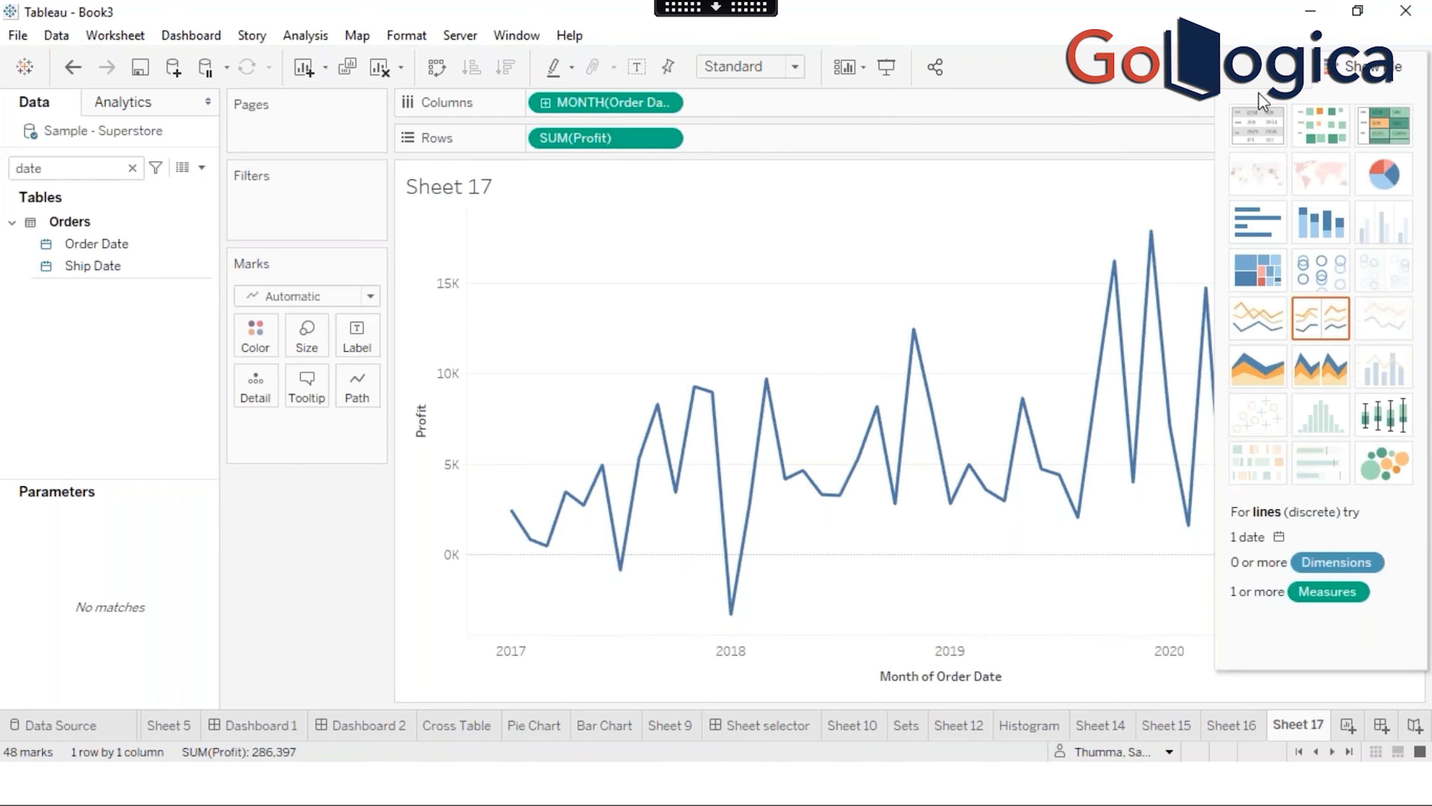
{"action": "left_click", "coordinate": [1251, 134]}
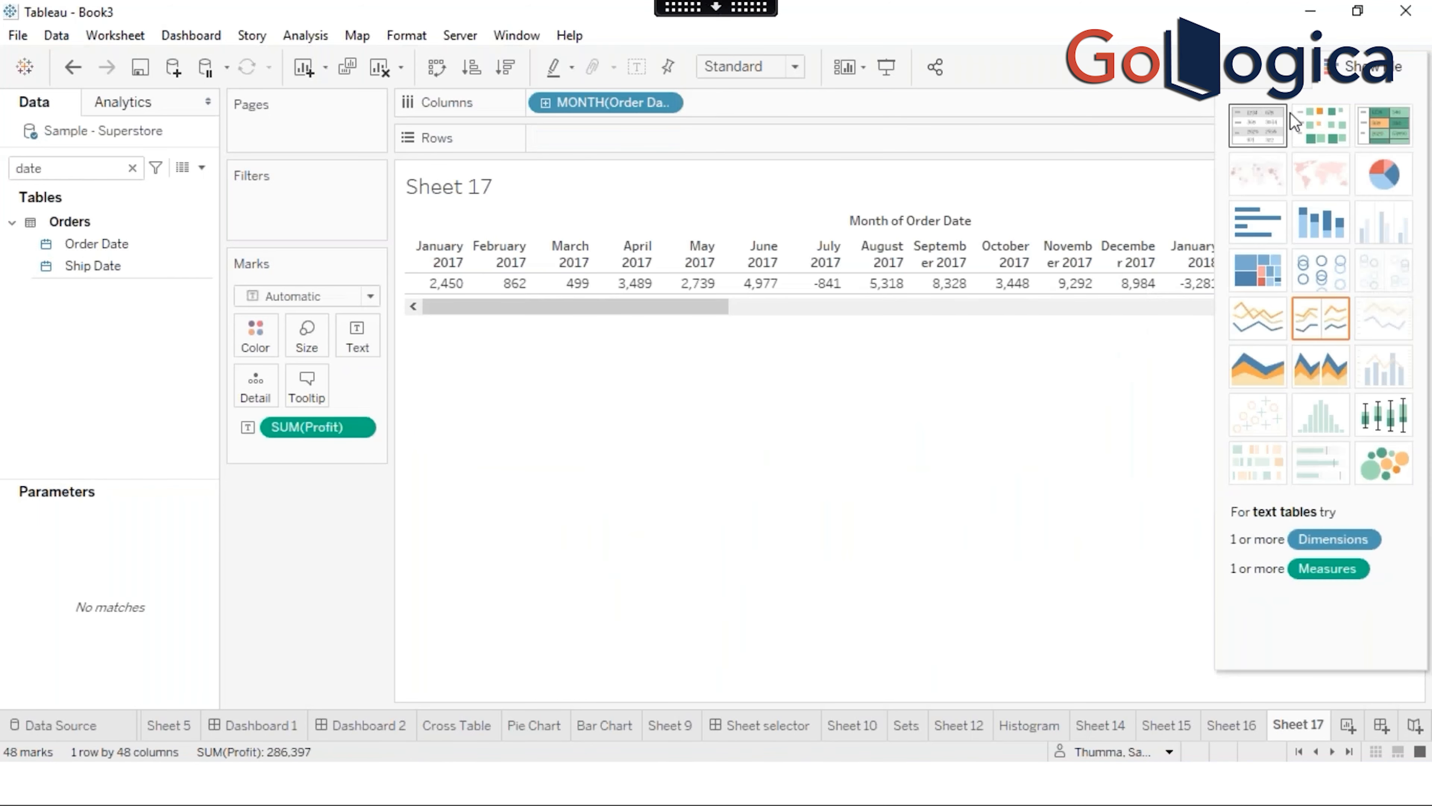
{"action": "left_click", "coordinate": [1365, 62]}
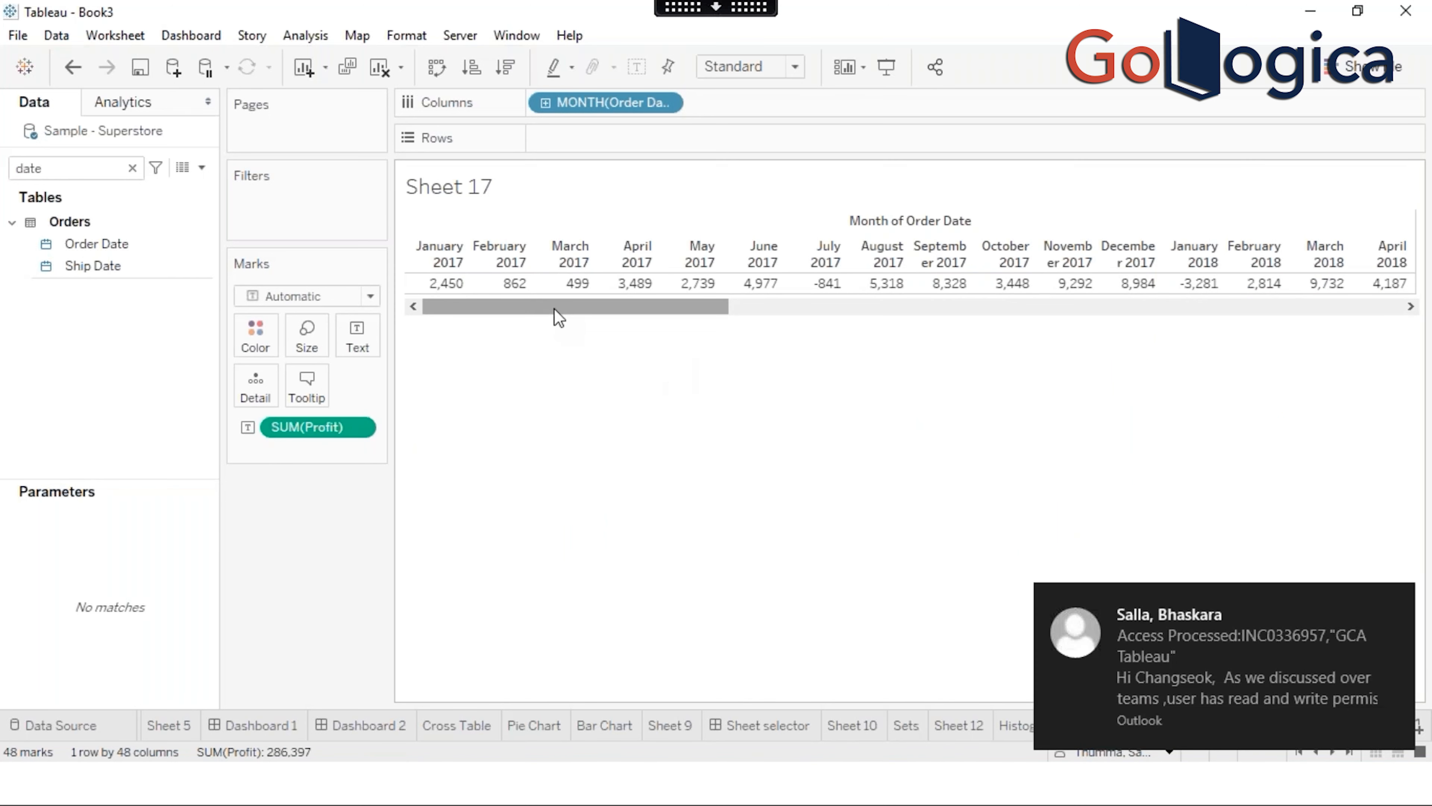
{"action": "left_click_drag", "start_coordinate": [554, 308], "coordinate": [949, 333]}
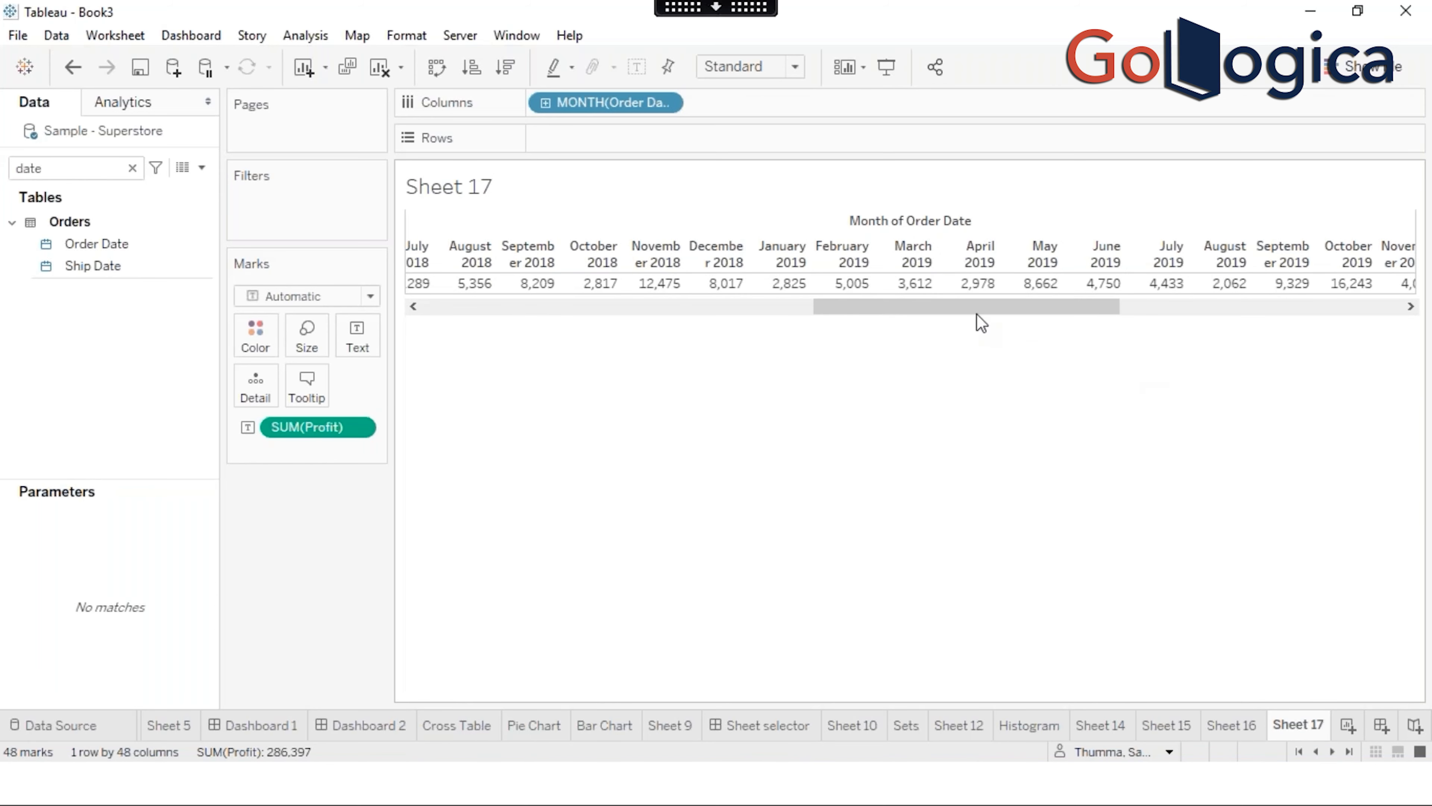
{"action": "left_click_drag", "start_coordinate": [1082, 309], "coordinate": [495, 289]}
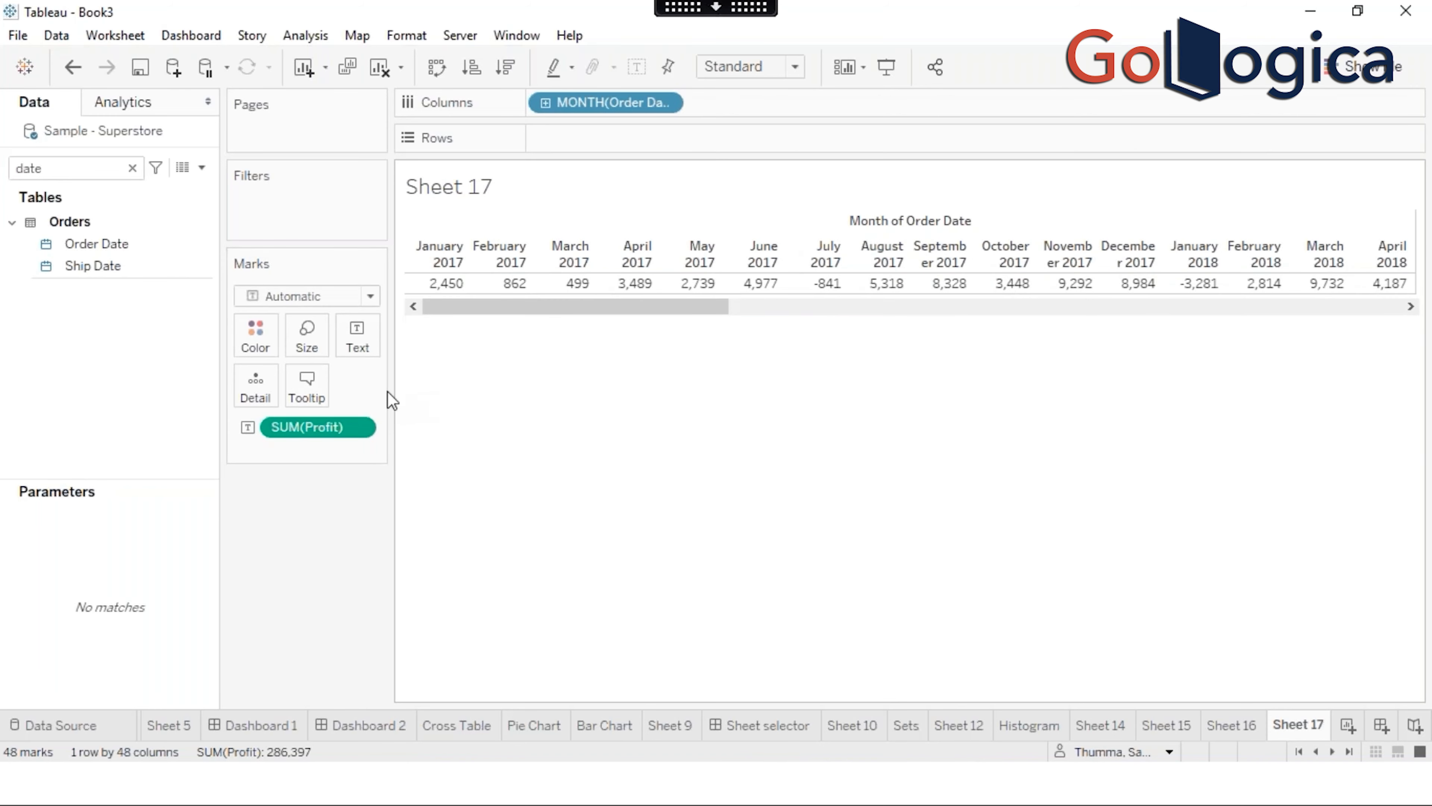
{"action": "left_click_drag", "start_coordinate": [392, 391], "coordinate": [406, 390]}
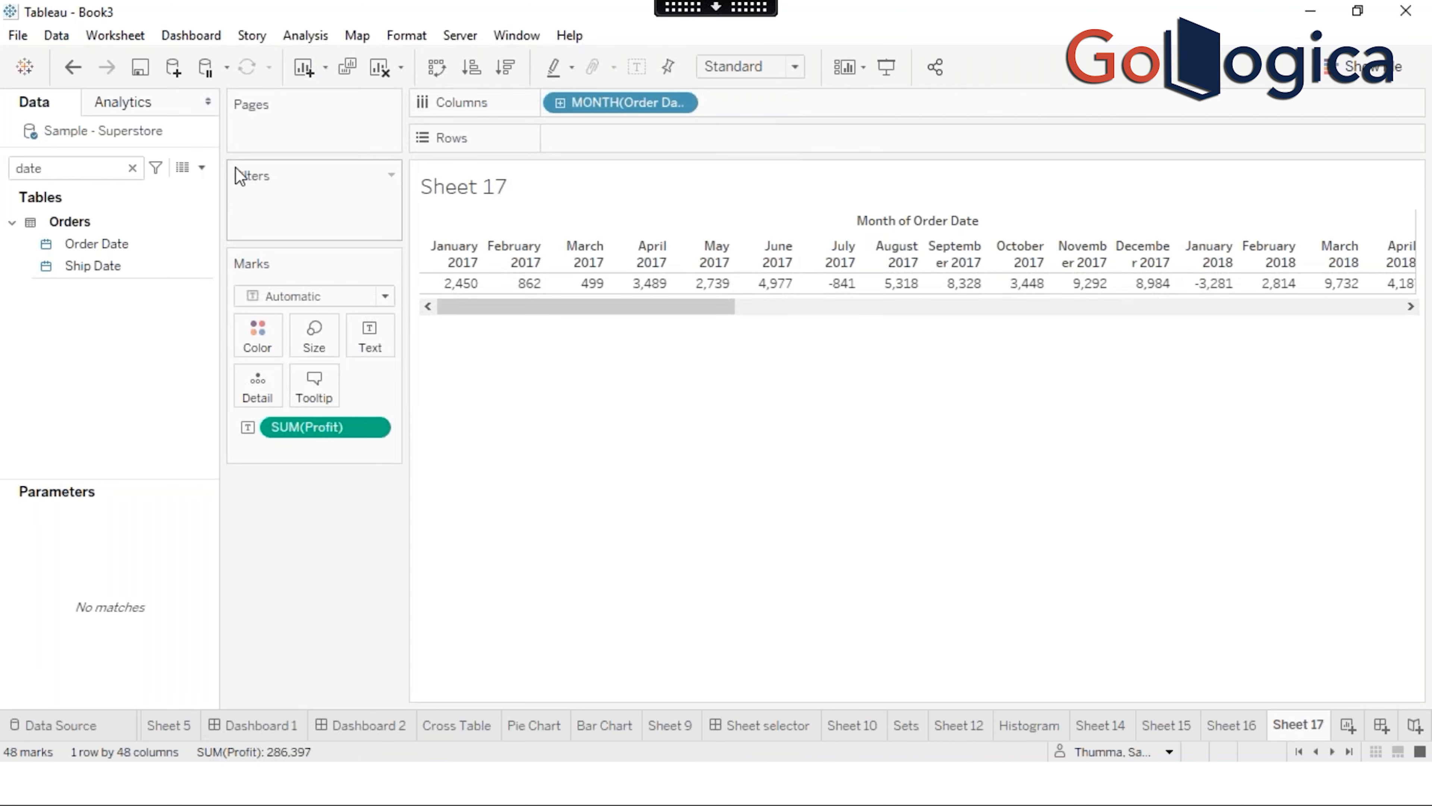
Step: Search the data fields for "profi" and duplicate the Profit measure
{"action": "left_click", "coordinate": [202, 167]}
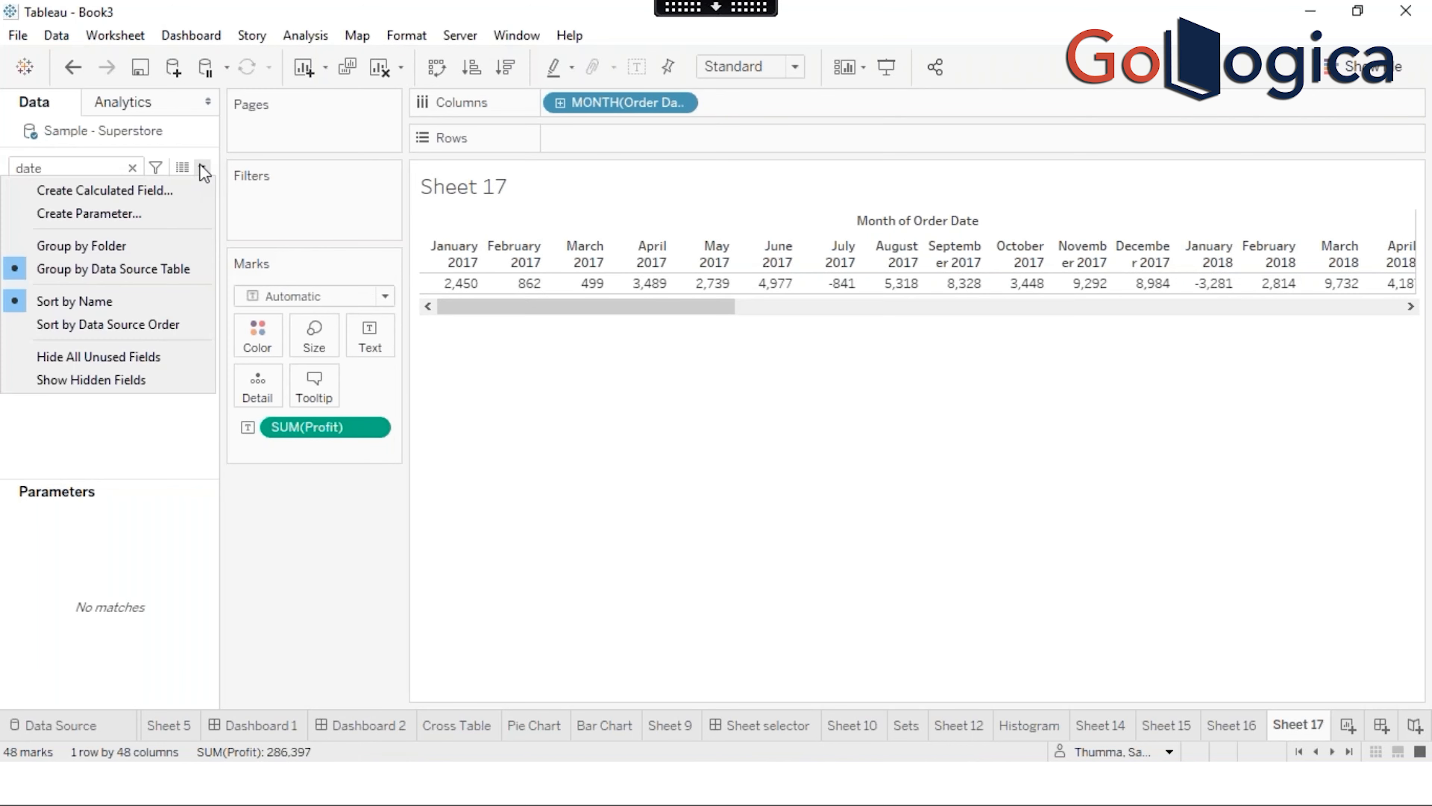
{"action": "left_click", "coordinate": [152, 434]}
{"action": "double_click", "coordinate": [29, 168]}
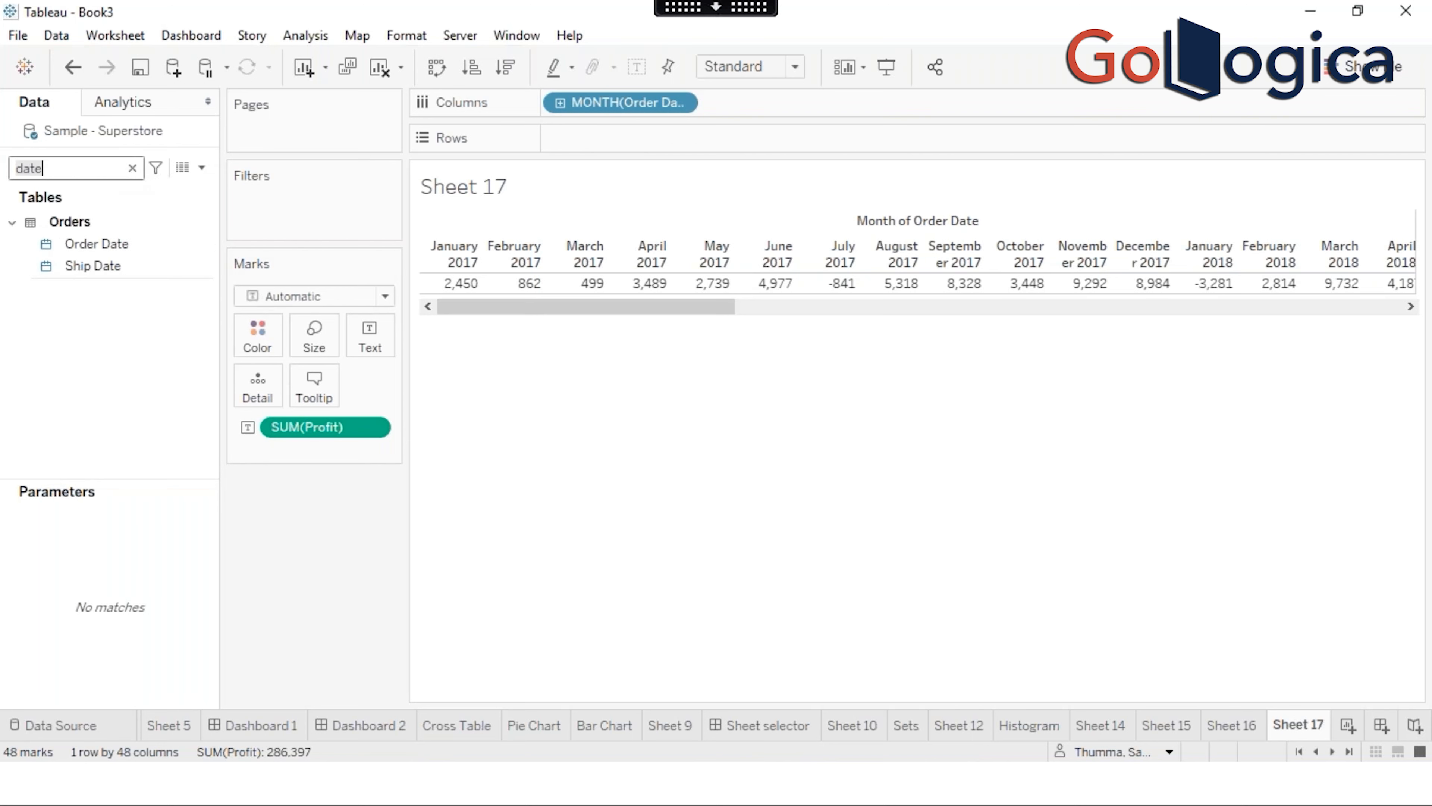
{"action": "type", "text": "p"}
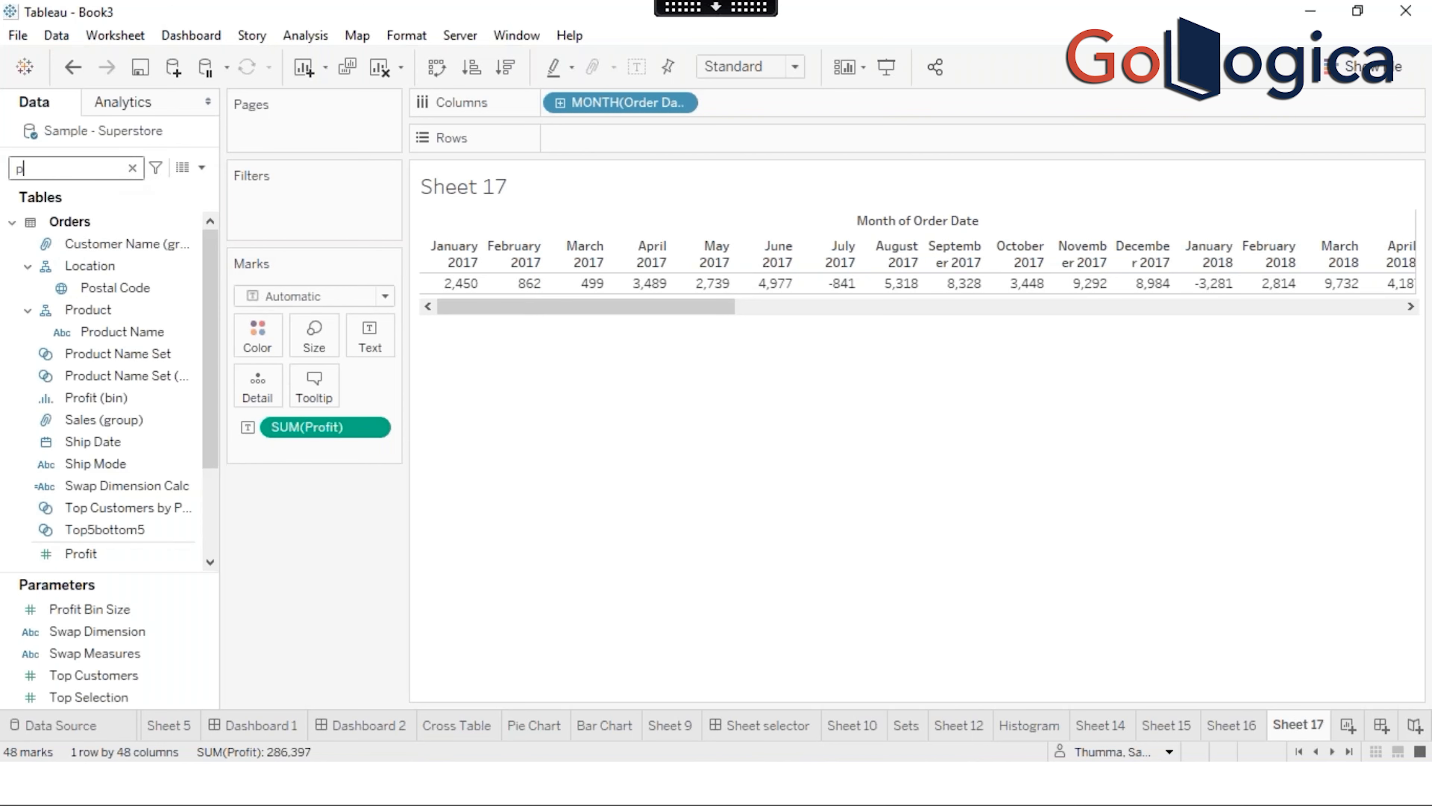
{"action": "type", "text": "rofi"}
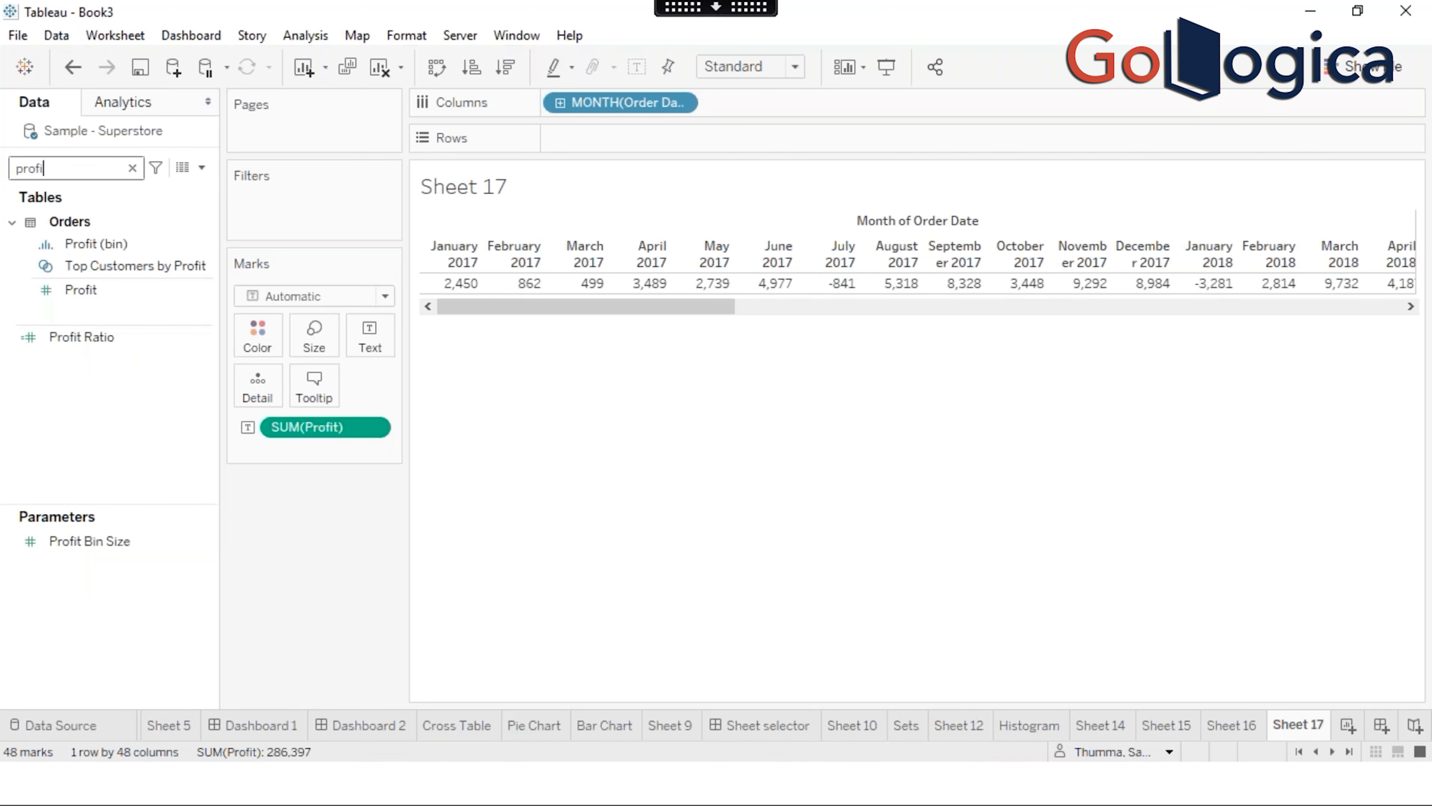
{"action": "right_click", "coordinate": [116, 297]}
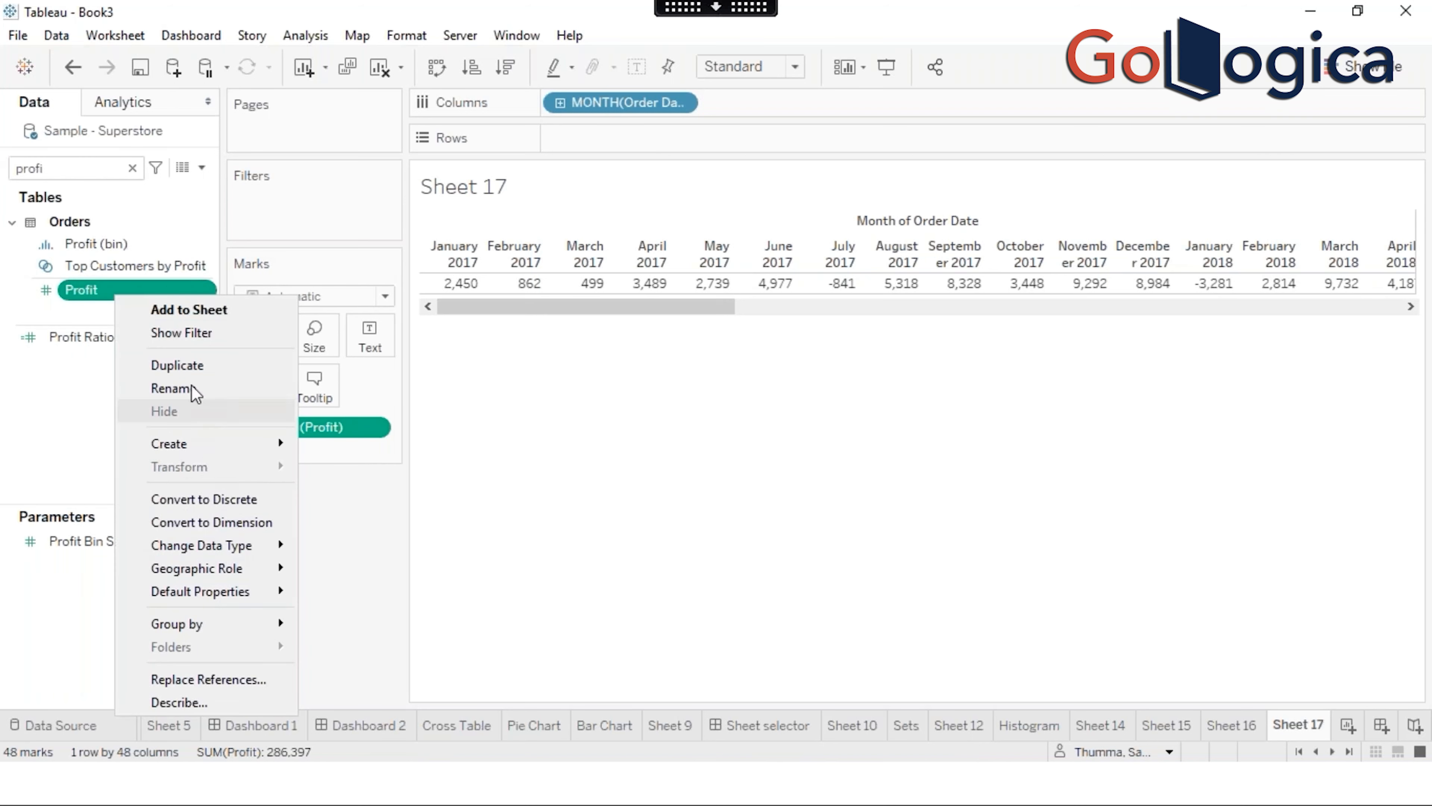
{"action": "left_click", "coordinate": [193, 370]}
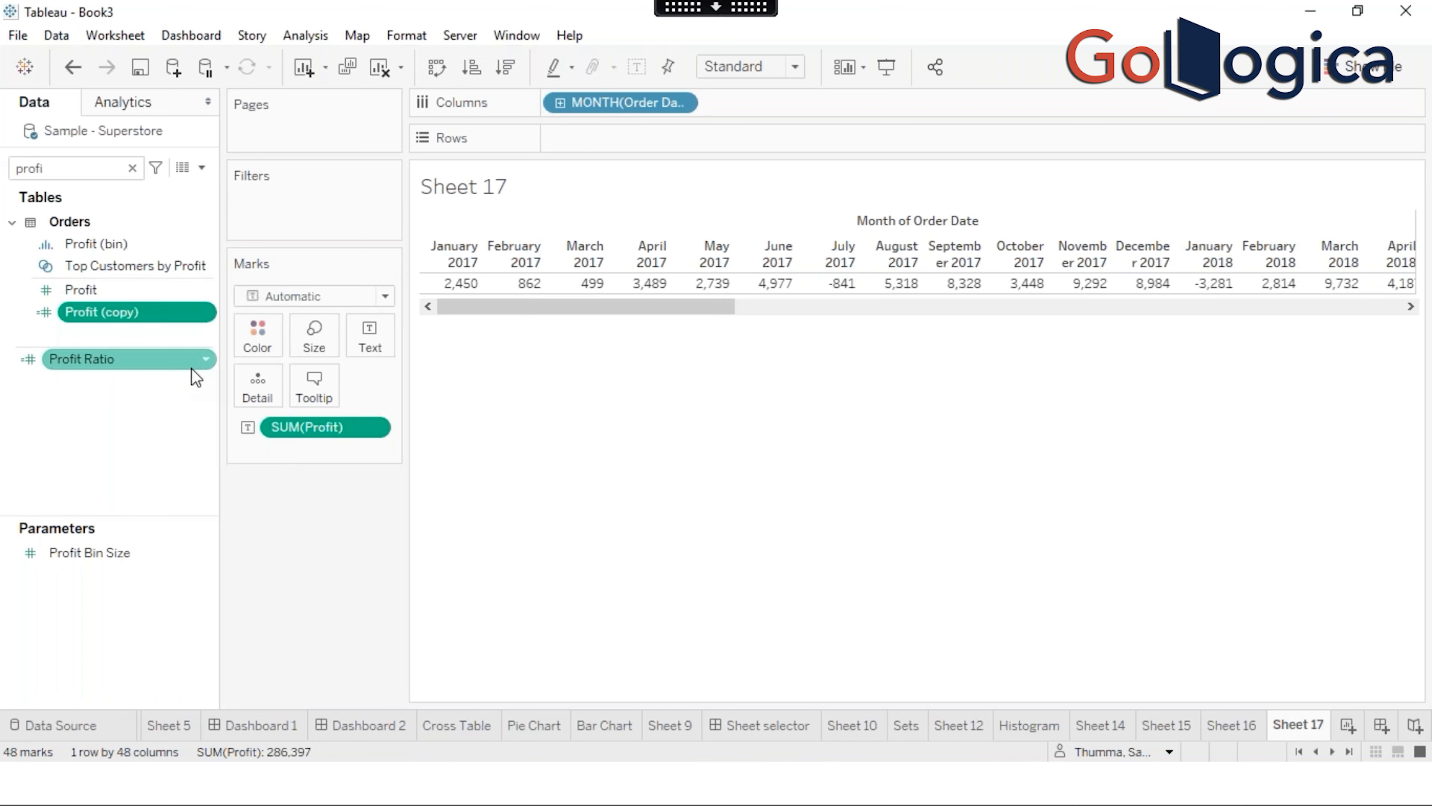
Step: Add Profit (copy) to the table's text marks and lay both measures out as a text table with separate rows
{"action": "left_click_drag", "start_coordinate": [127, 313], "coordinate": [370, 338]}
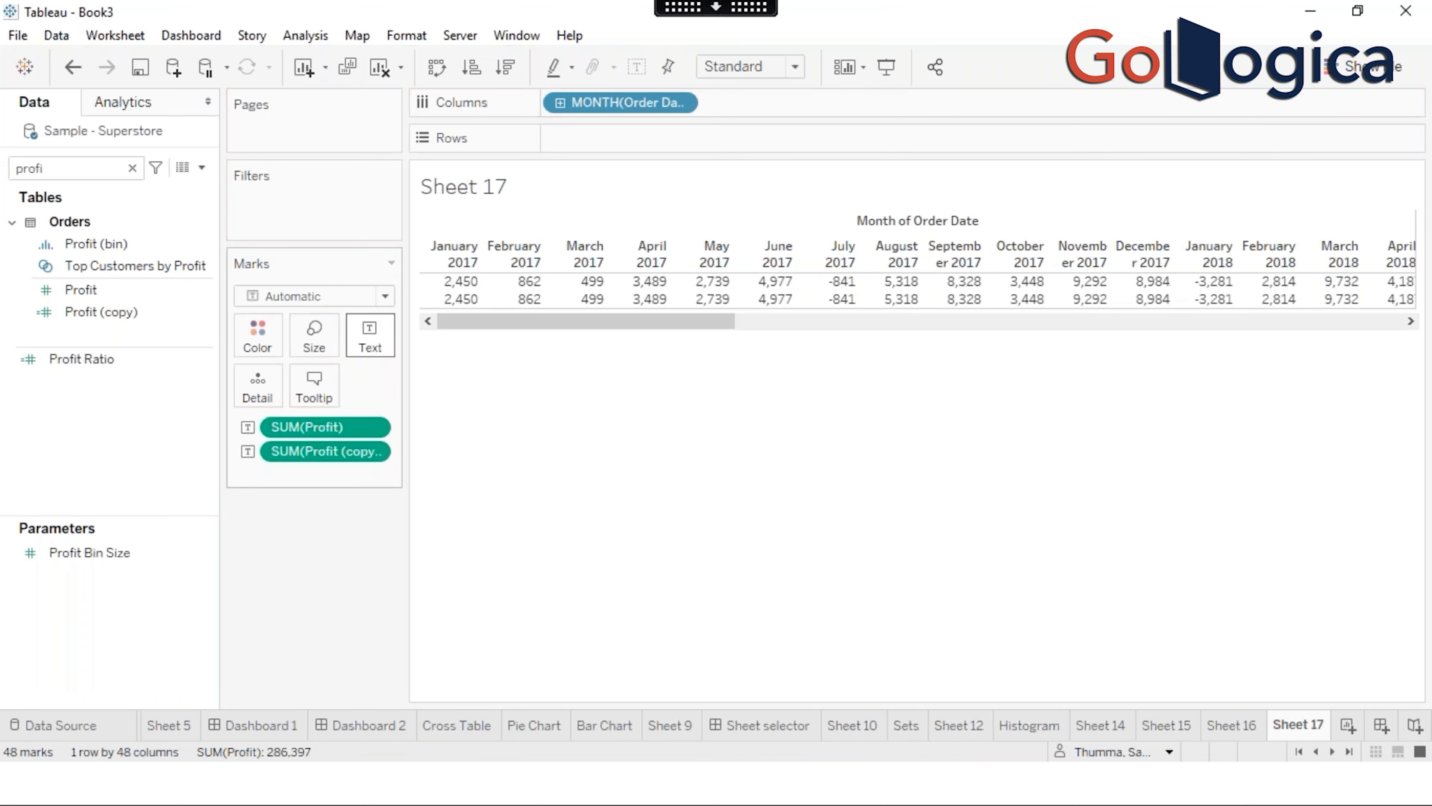
{"action": "left_click", "coordinate": [1353, 70]}
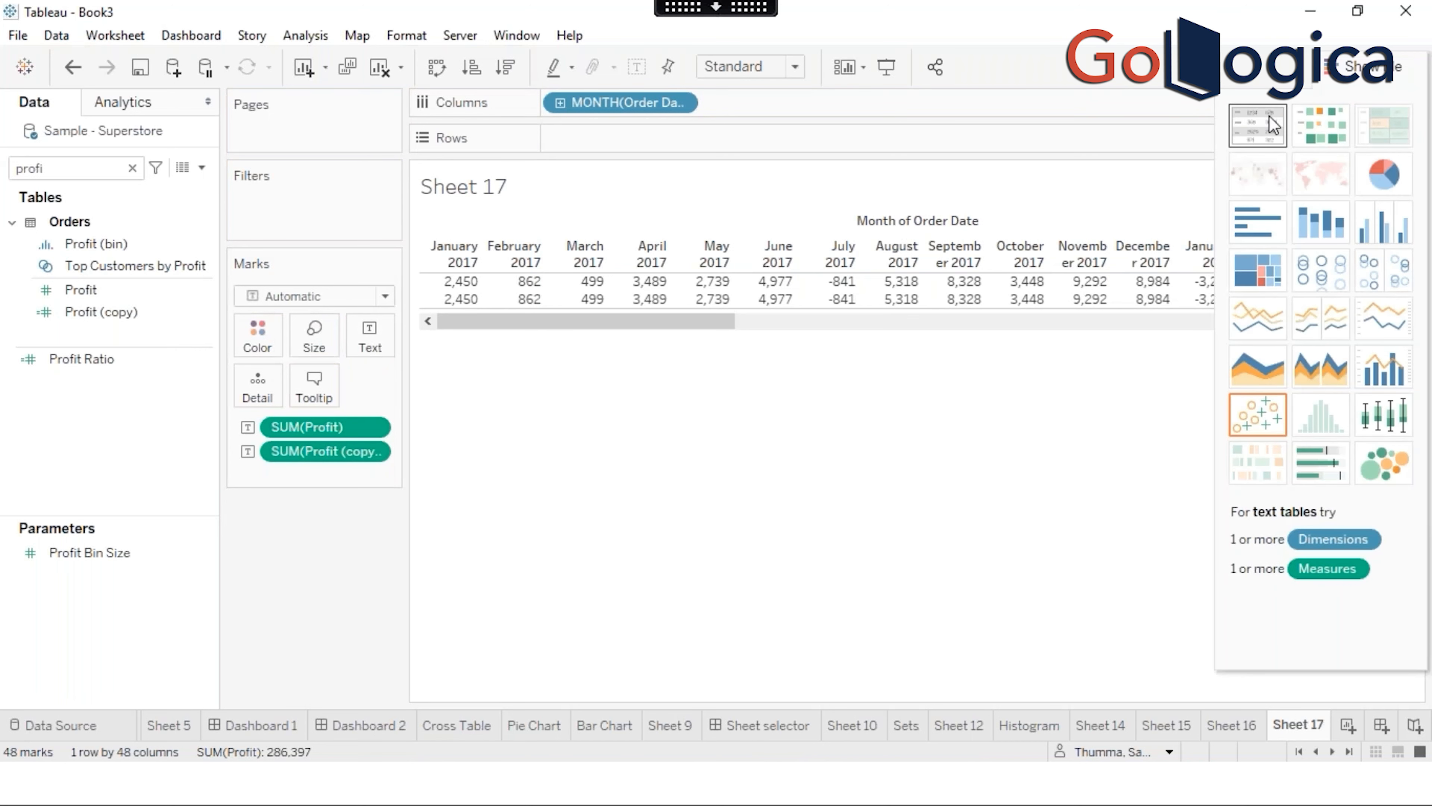
{"action": "left_click", "coordinate": [1269, 115]}
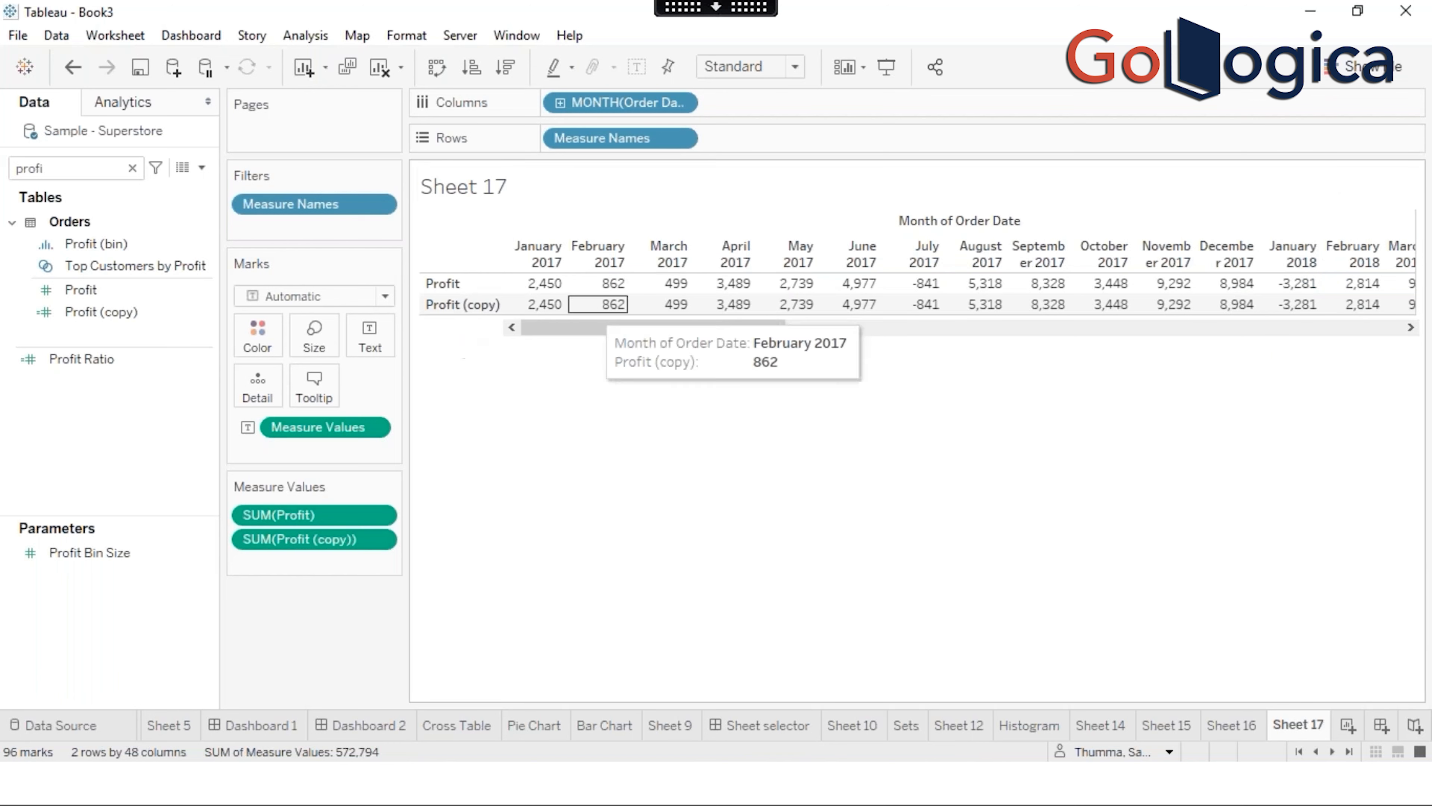
Step: Set the alias of the Profit (copy) row to "Profit Table Calc" and widen the row header column to fit it
{"action": "left_click", "coordinate": [497, 305]}
{"action": "right_click", "coordinate": [462, 308]}
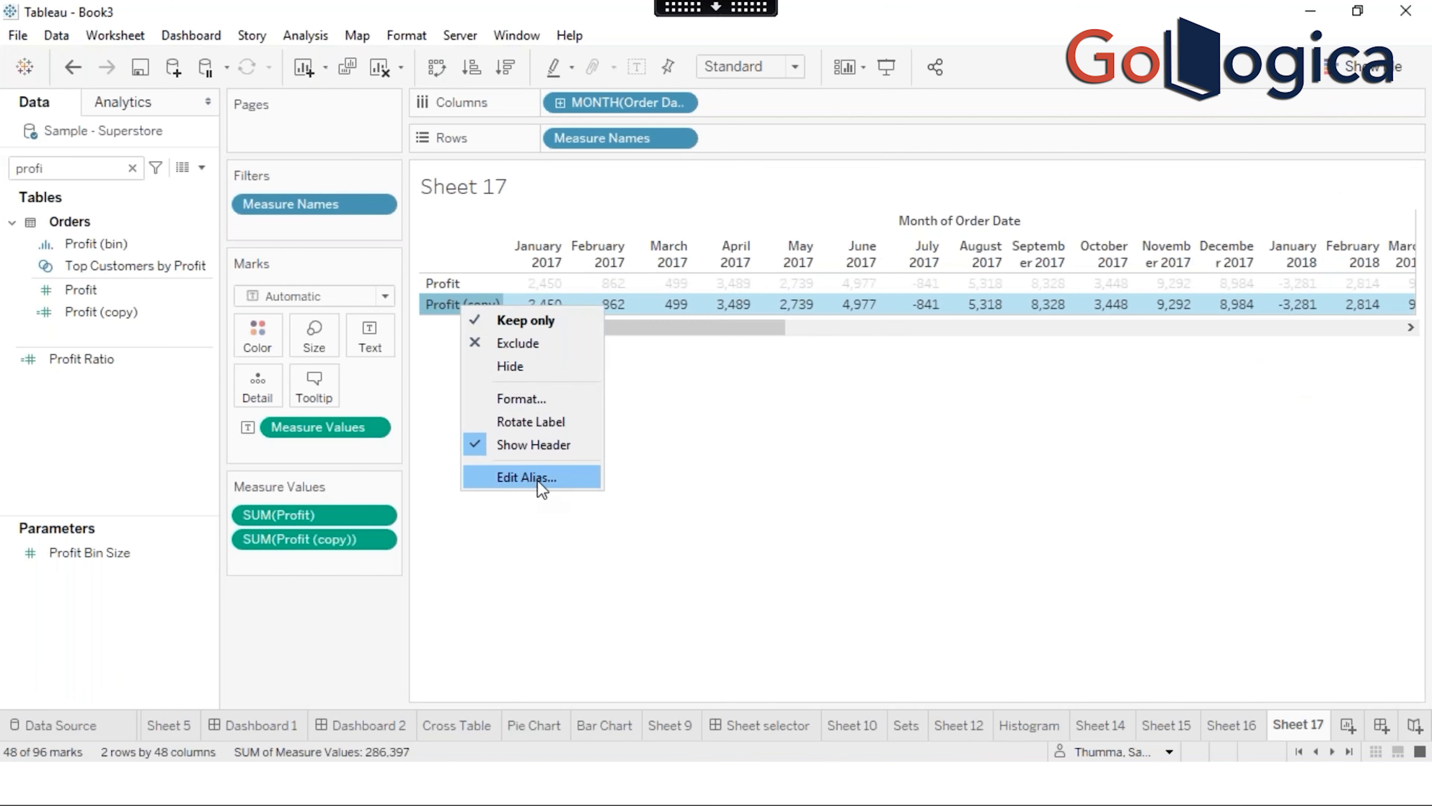
{"action": "left_click", "coordinate": [526, 478]}
{"action": "type", "text": "Prof"}
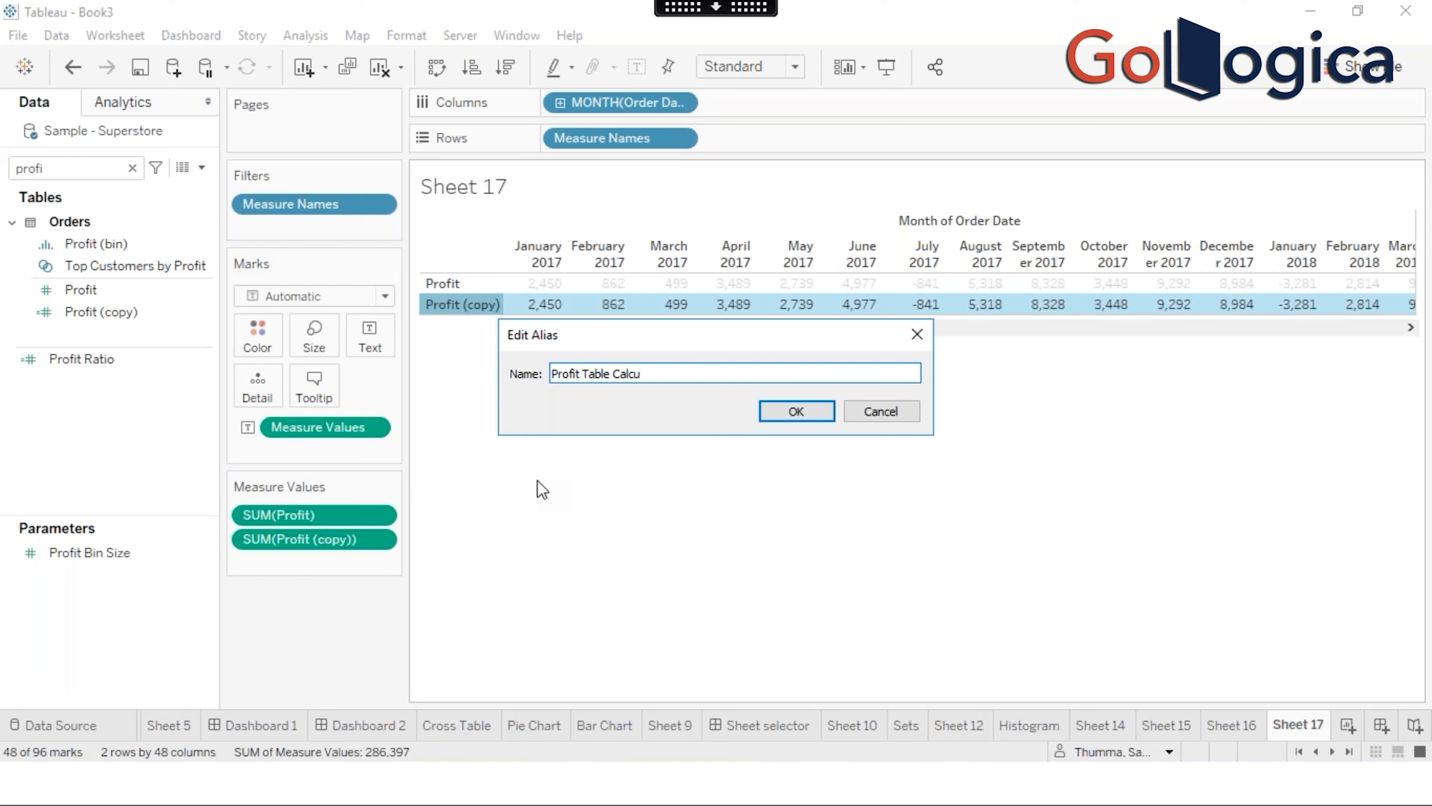
{"action": "type", "text": "it Table Calcu"}
{"action": "key", "text": "Return"}
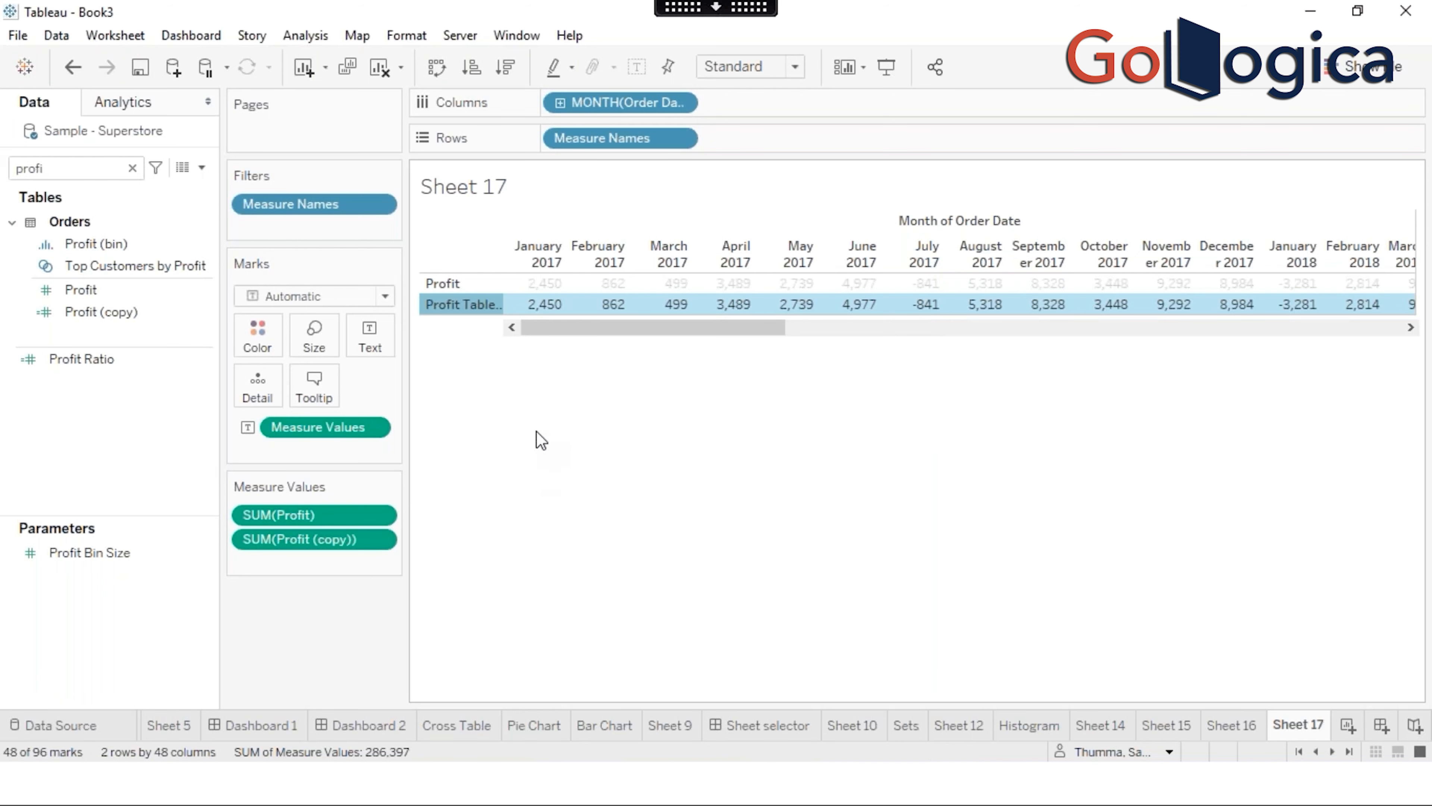
{"action": "left_click", "coordinate": [541, 440]}
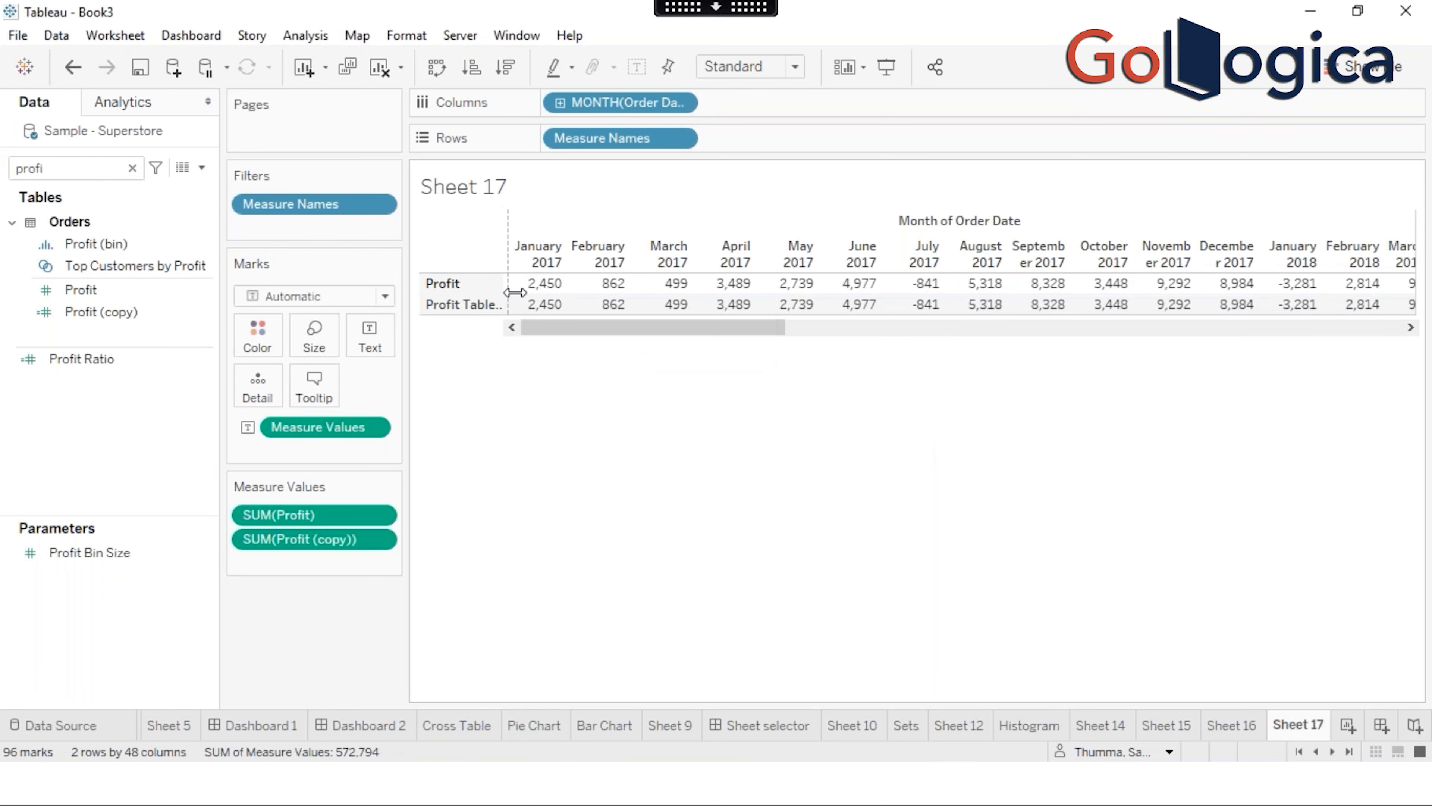
{"action": "left_click_drag", "start_coordinate": [515, 293], "coordinate": [528, 293]}
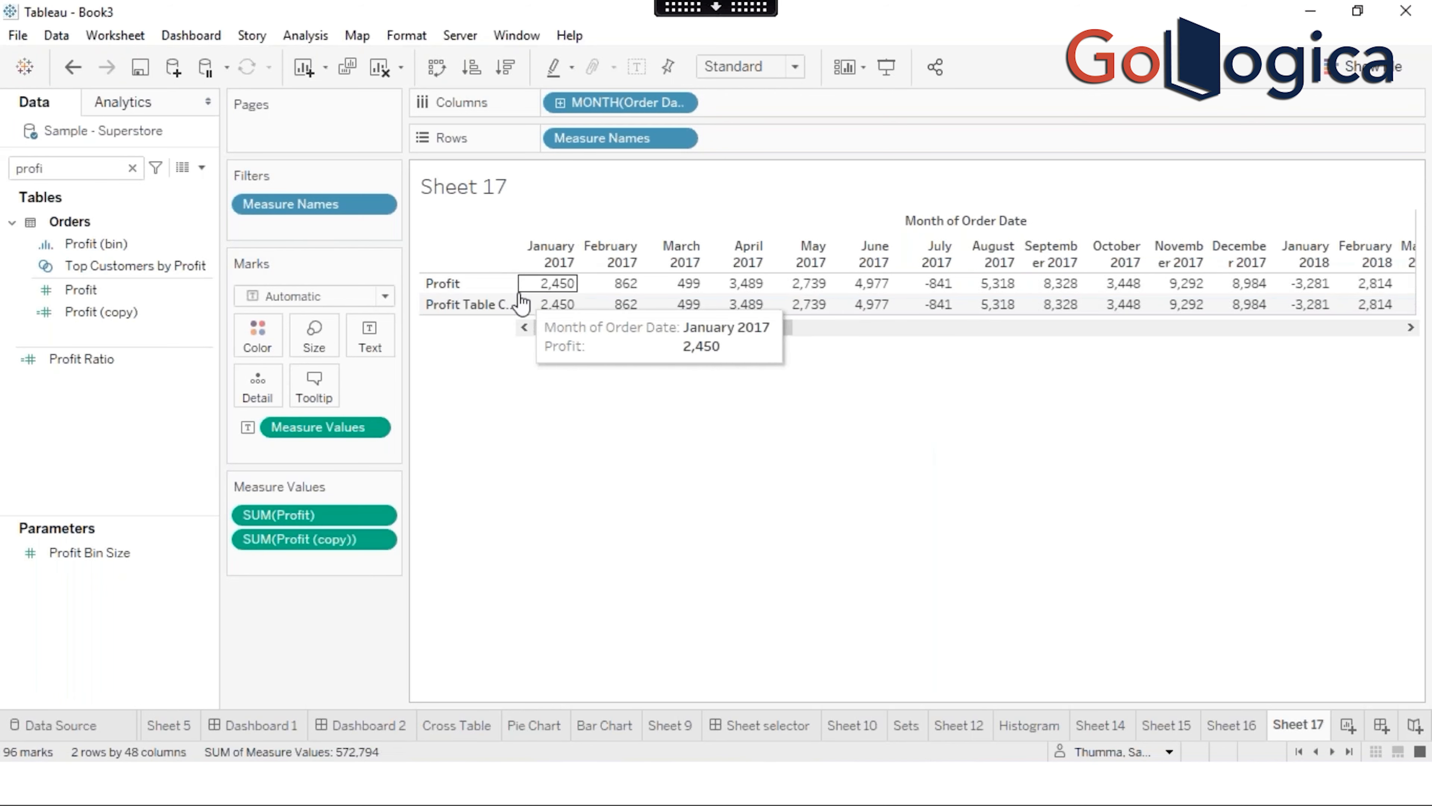
{"action": "left_click_drag", "start_coordinate": [518, 292], "coordinate": [546, 292]}
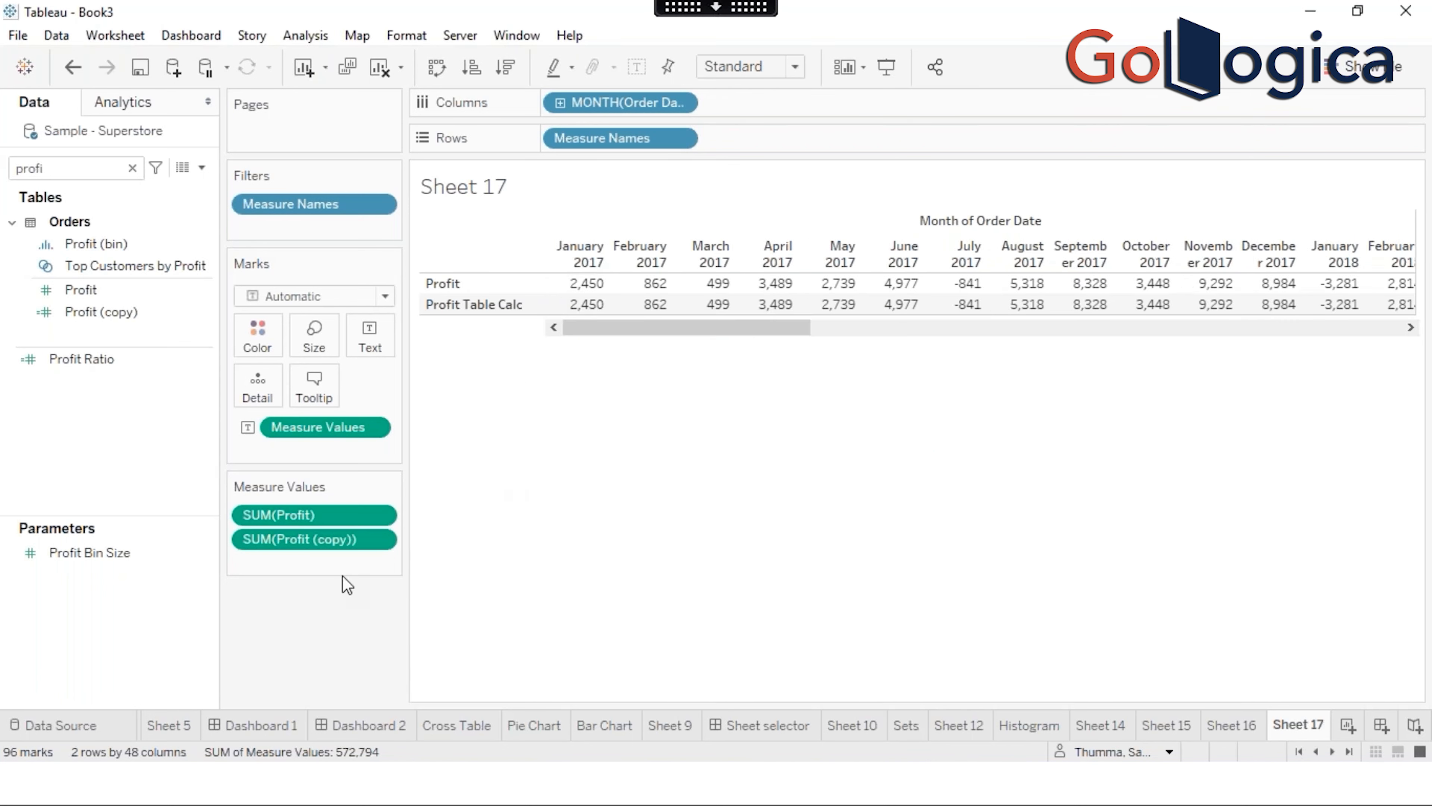
Step: Apply the Running Total quick table calculation to the Profit (copy) measure and check its values against Profit
{"action": "right_click", "coordinate": [326, 540]}
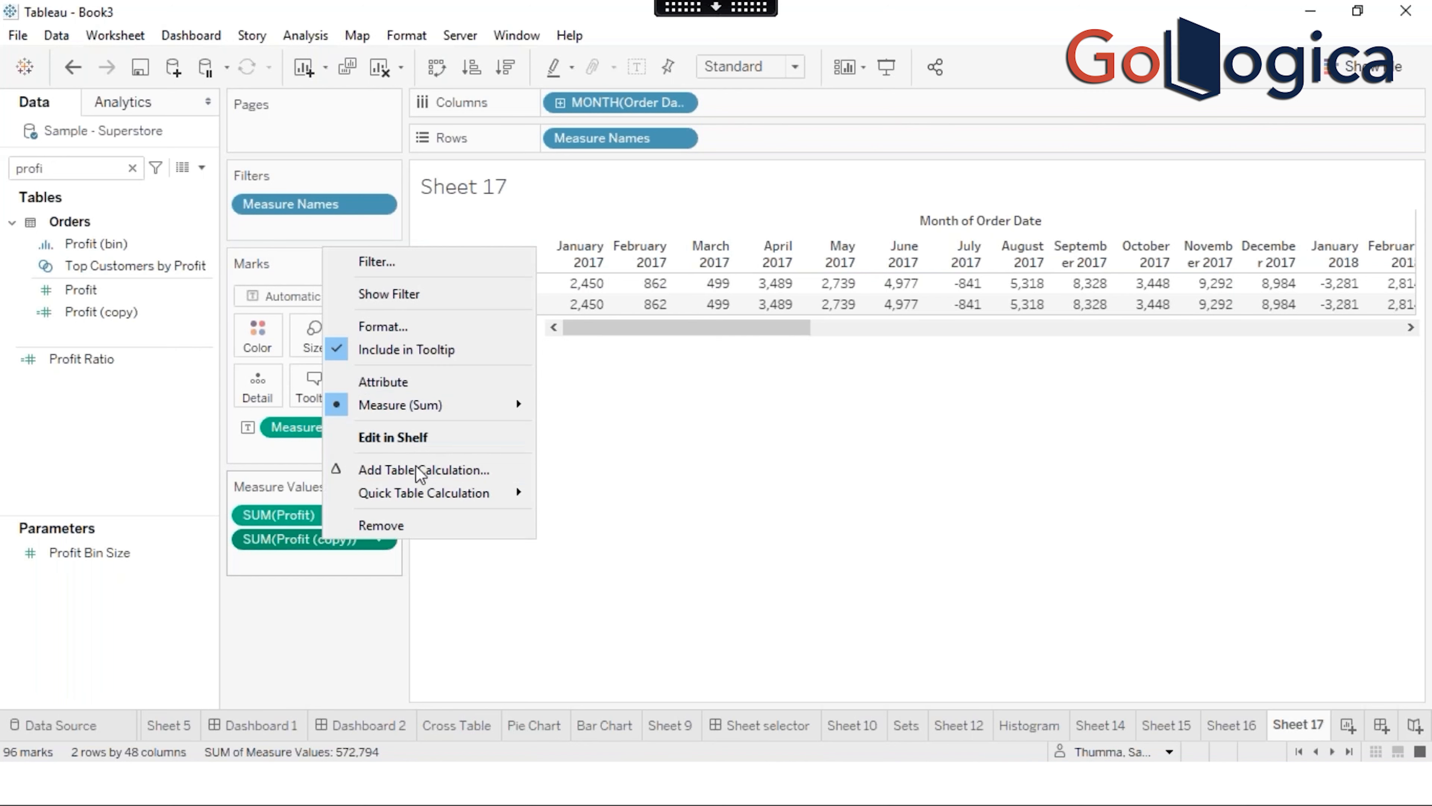
{"action": "mouse_move", "coordinate": [418, 489]}
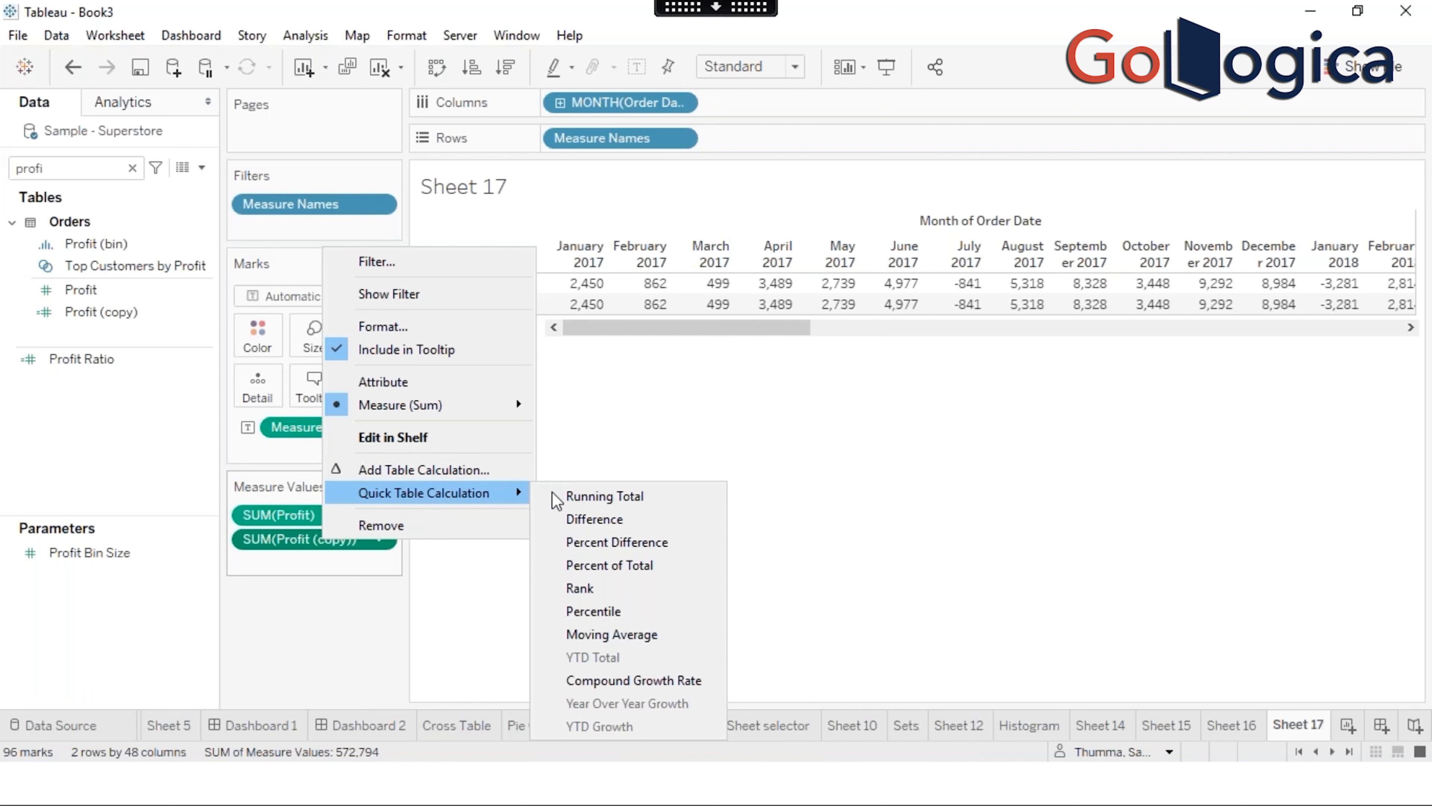
{"action": "left_click", "coordinate": [578, 500]}
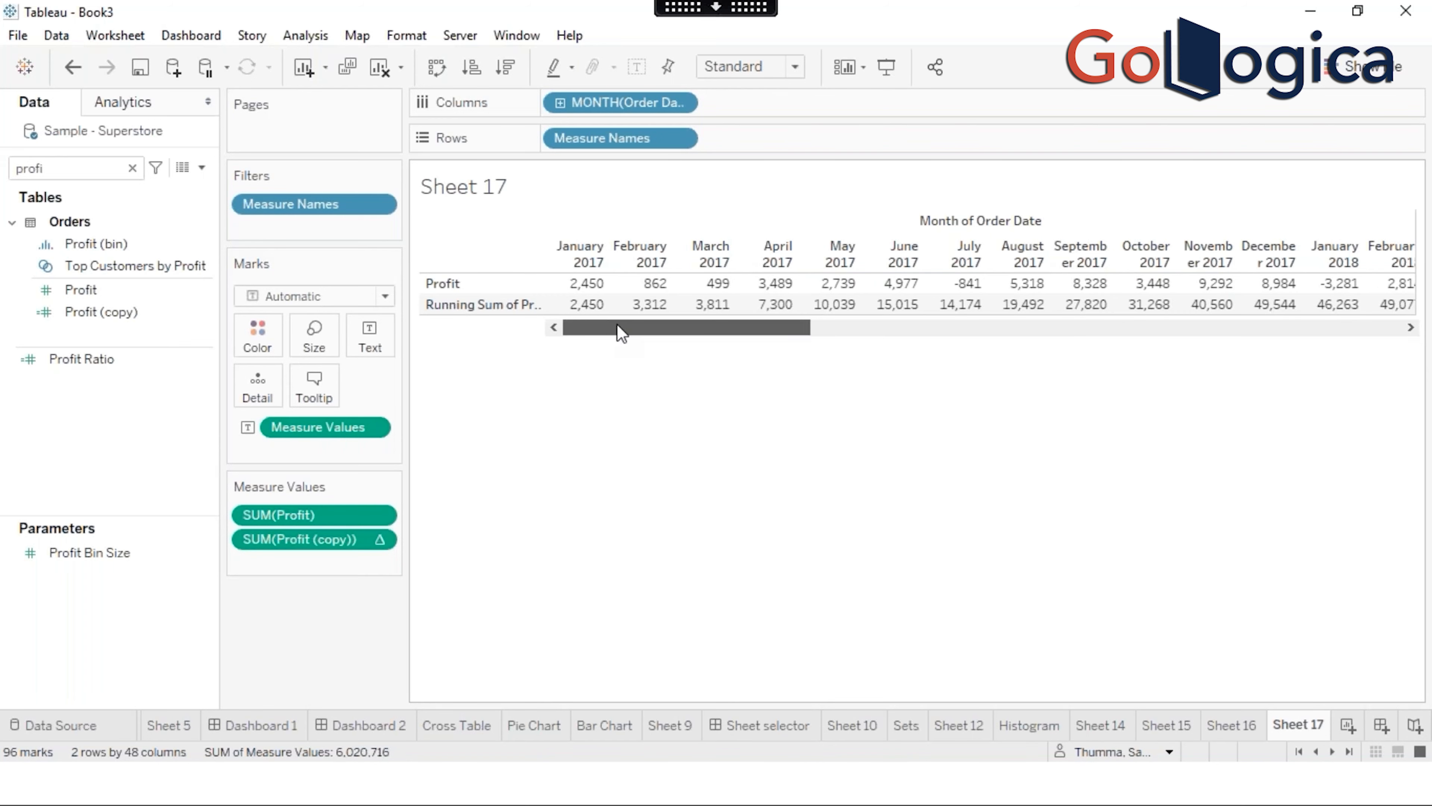
{"action": "left_click_drag", "start_coordinate": [639, 333], "coordinate": [481, 343]}
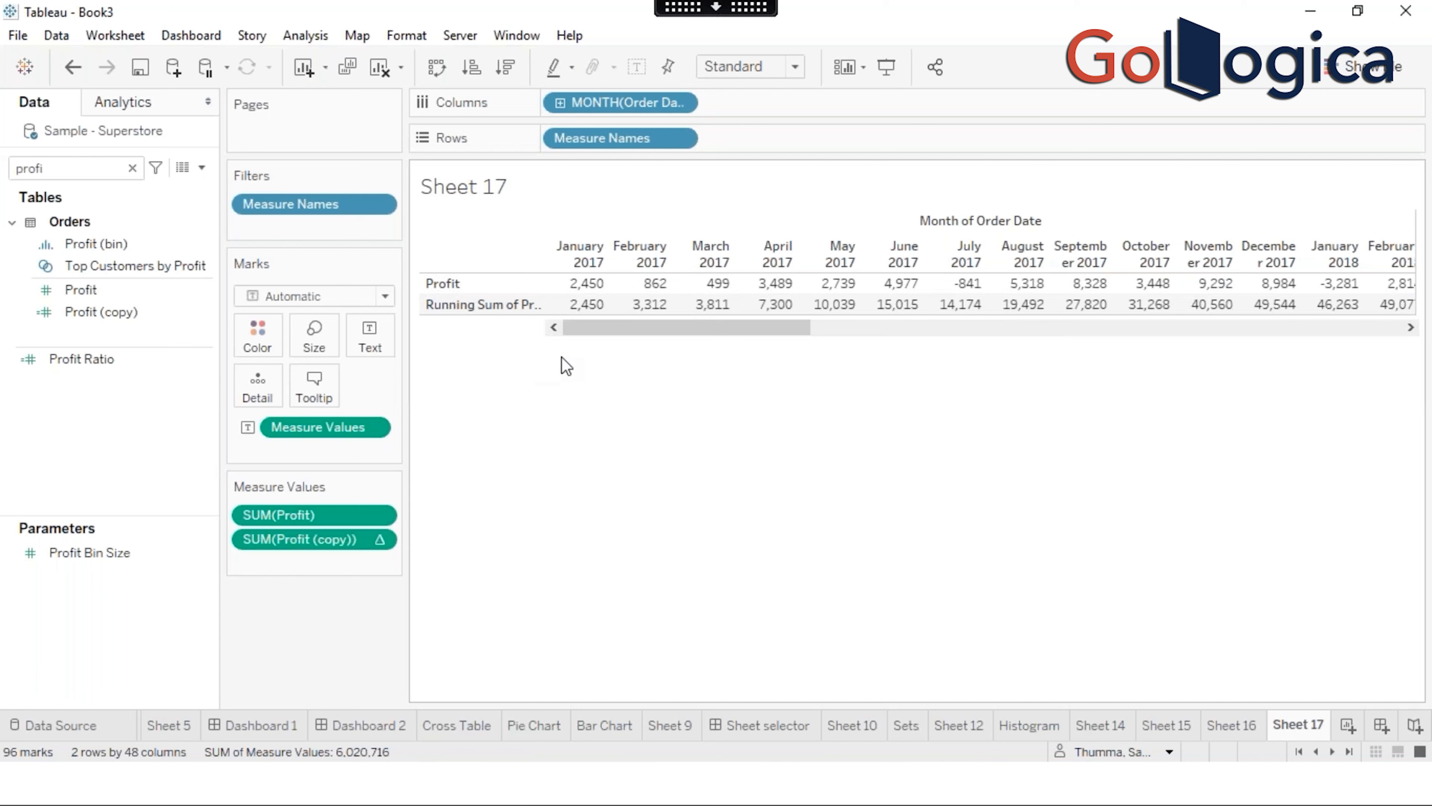
{"action": "mouse_move", "coordinate": [609, 311]}
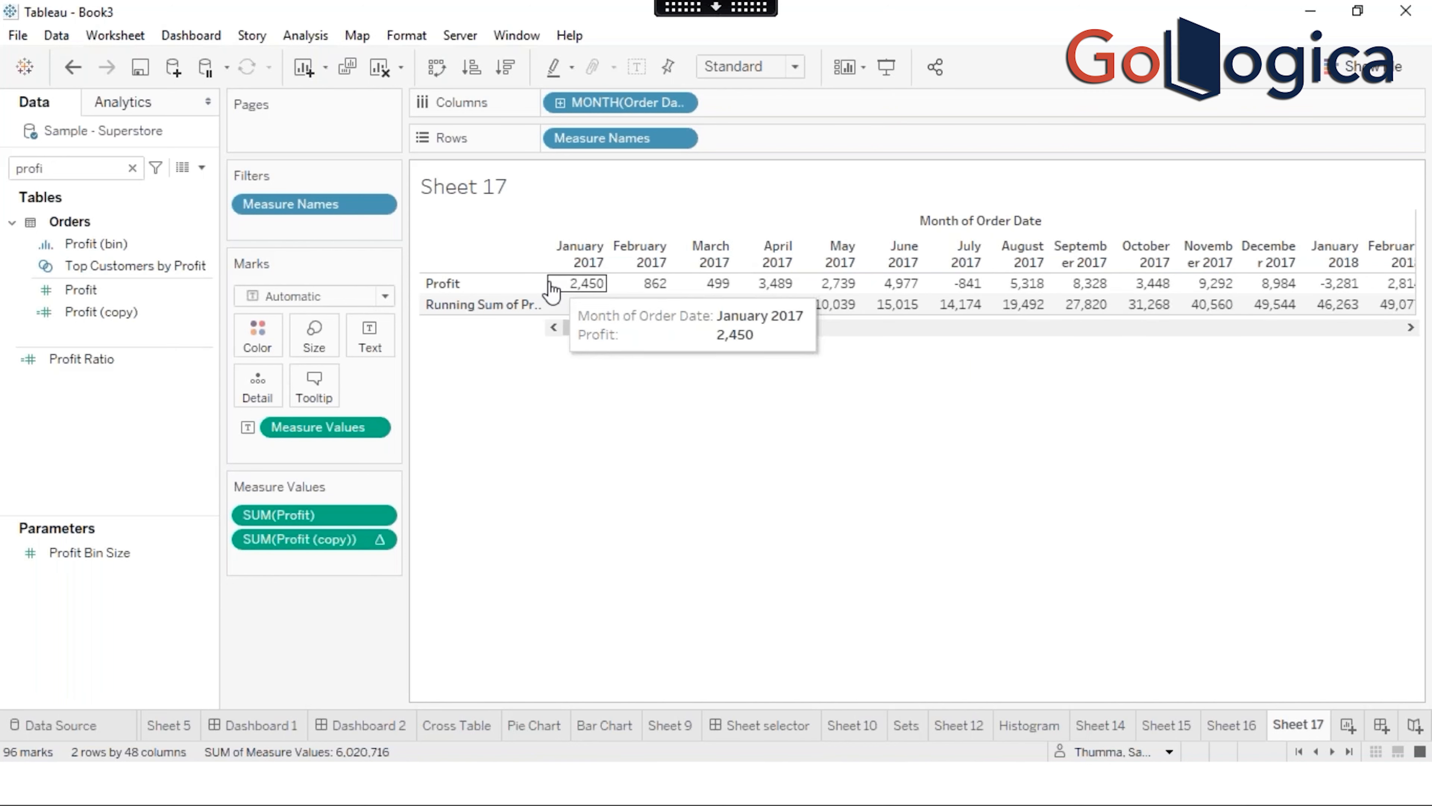
Step: Select the January and February 2017 Profit values to check their sum against the running total, and examine the table's final months
{"action": "mouse_move", "coordinate": [547, 307]}
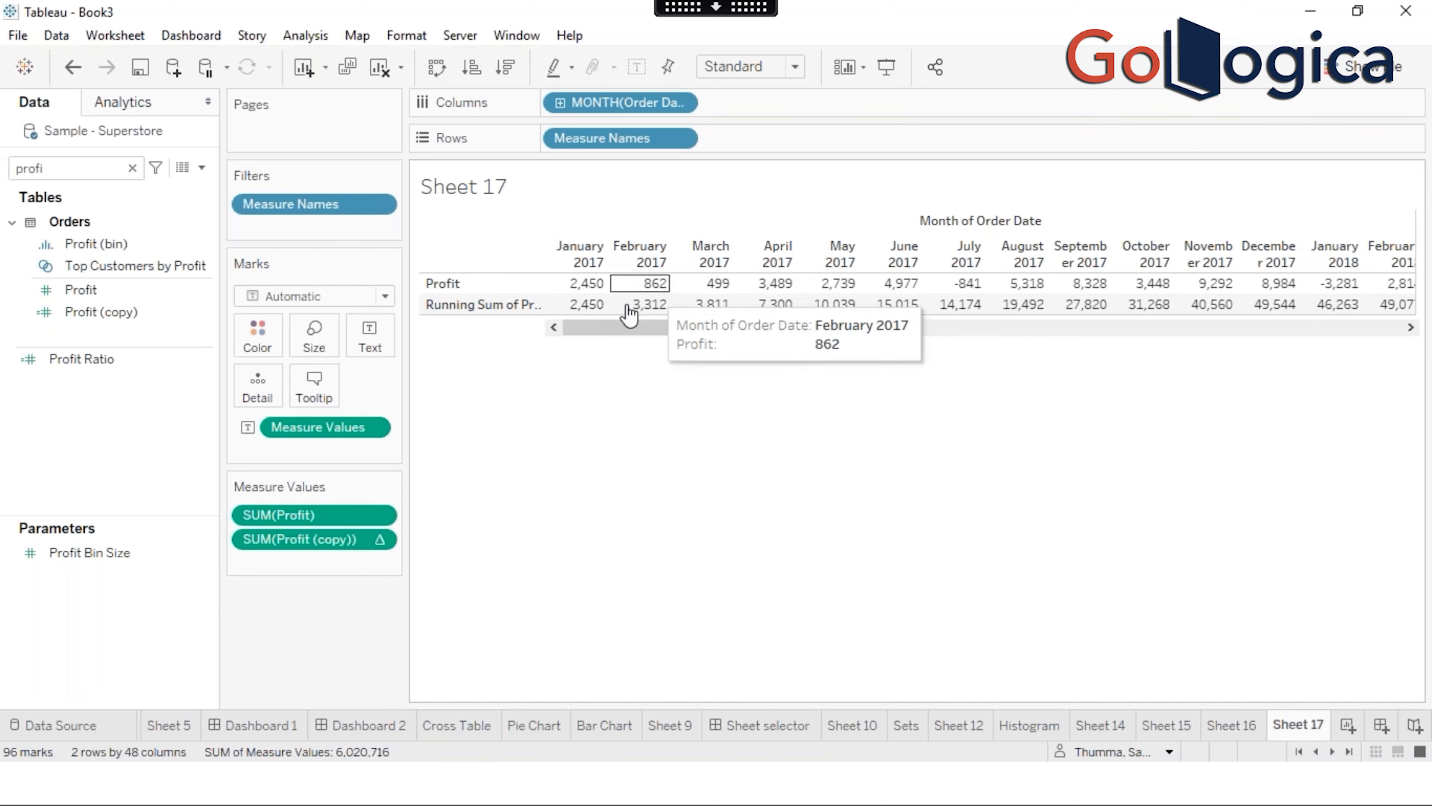
{"action": "left_click", "coordinate": [592, 286]}
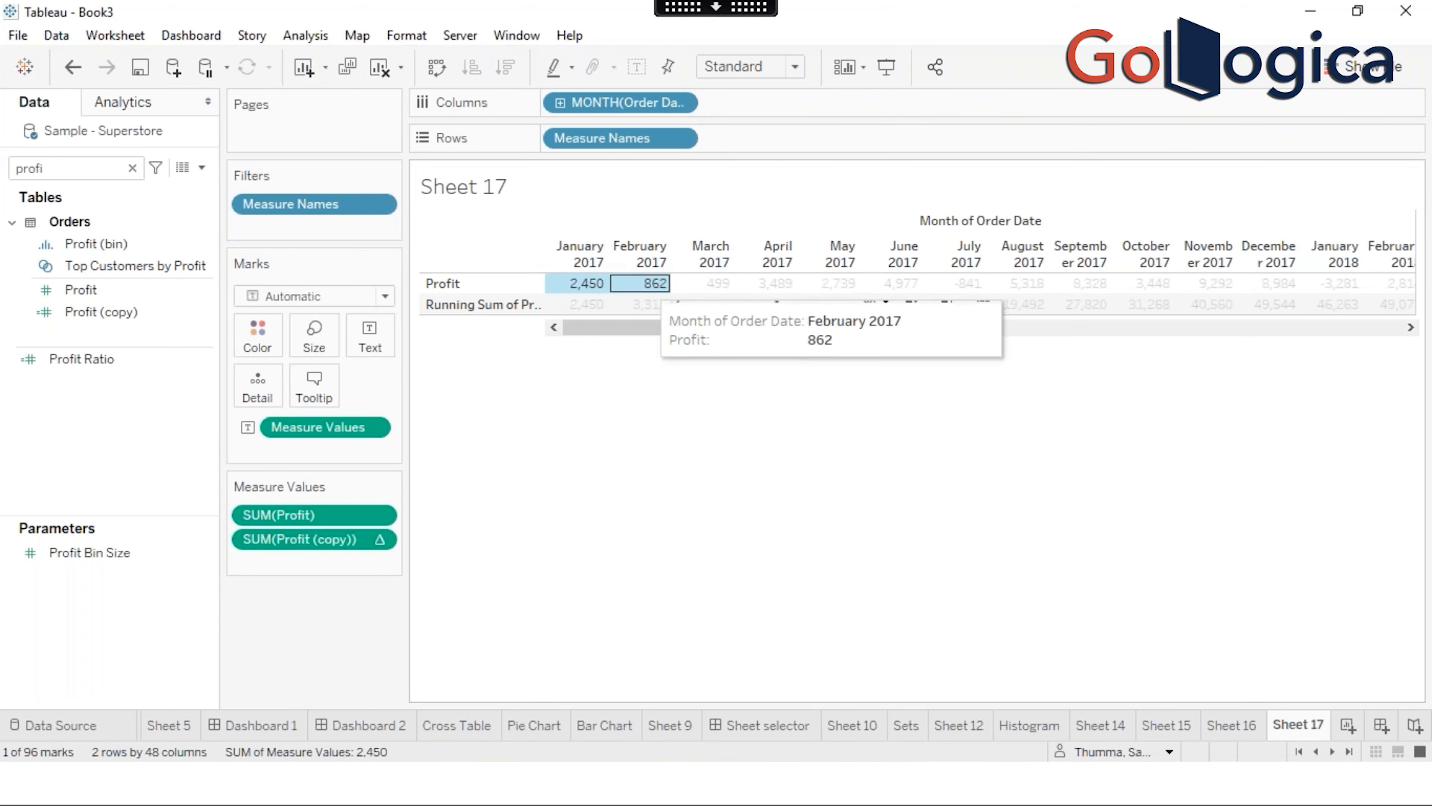
{"action": "left_click", "coordinate": [640, 283], "text": "ctrl"}
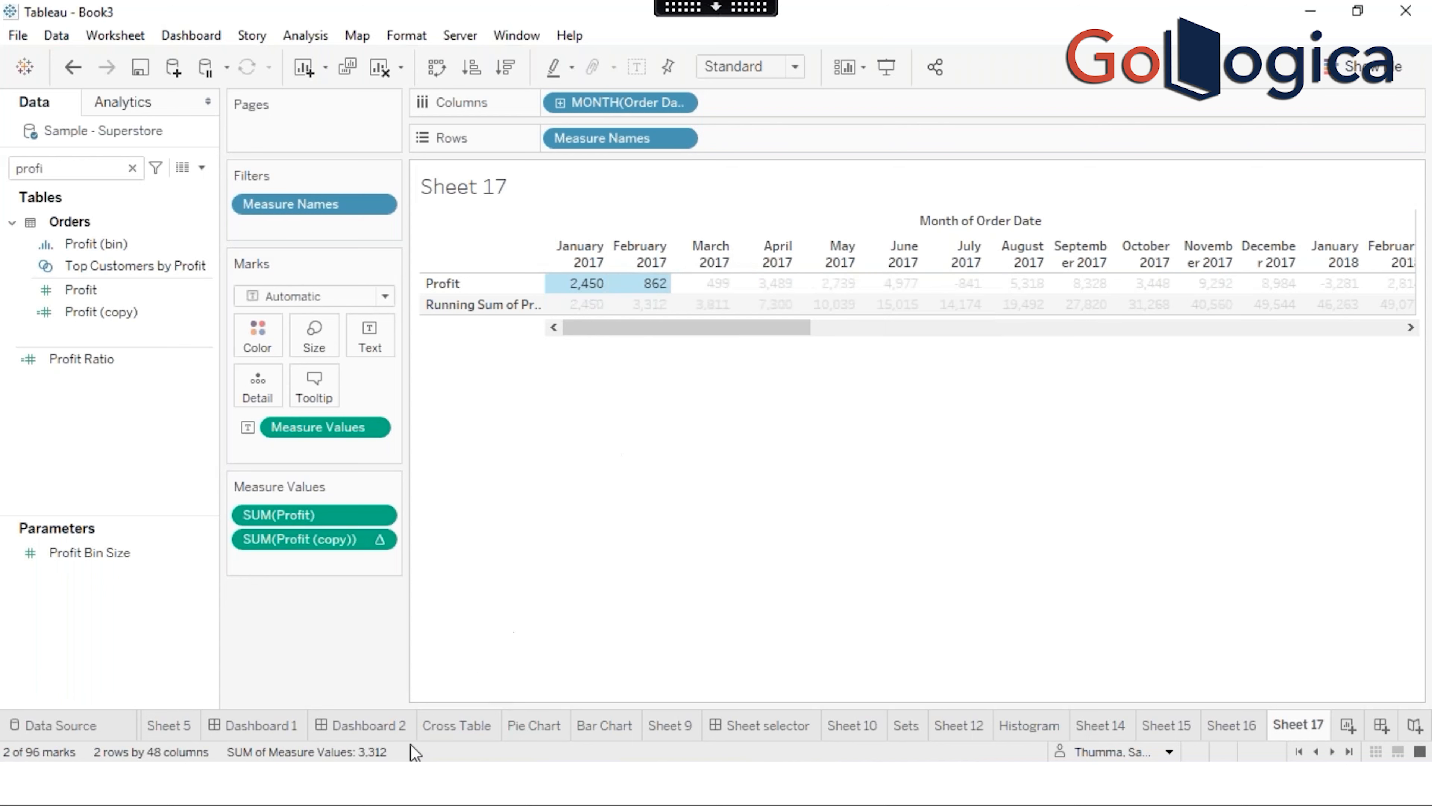
{"action": "left_click", "coordinate": [676, 400]}
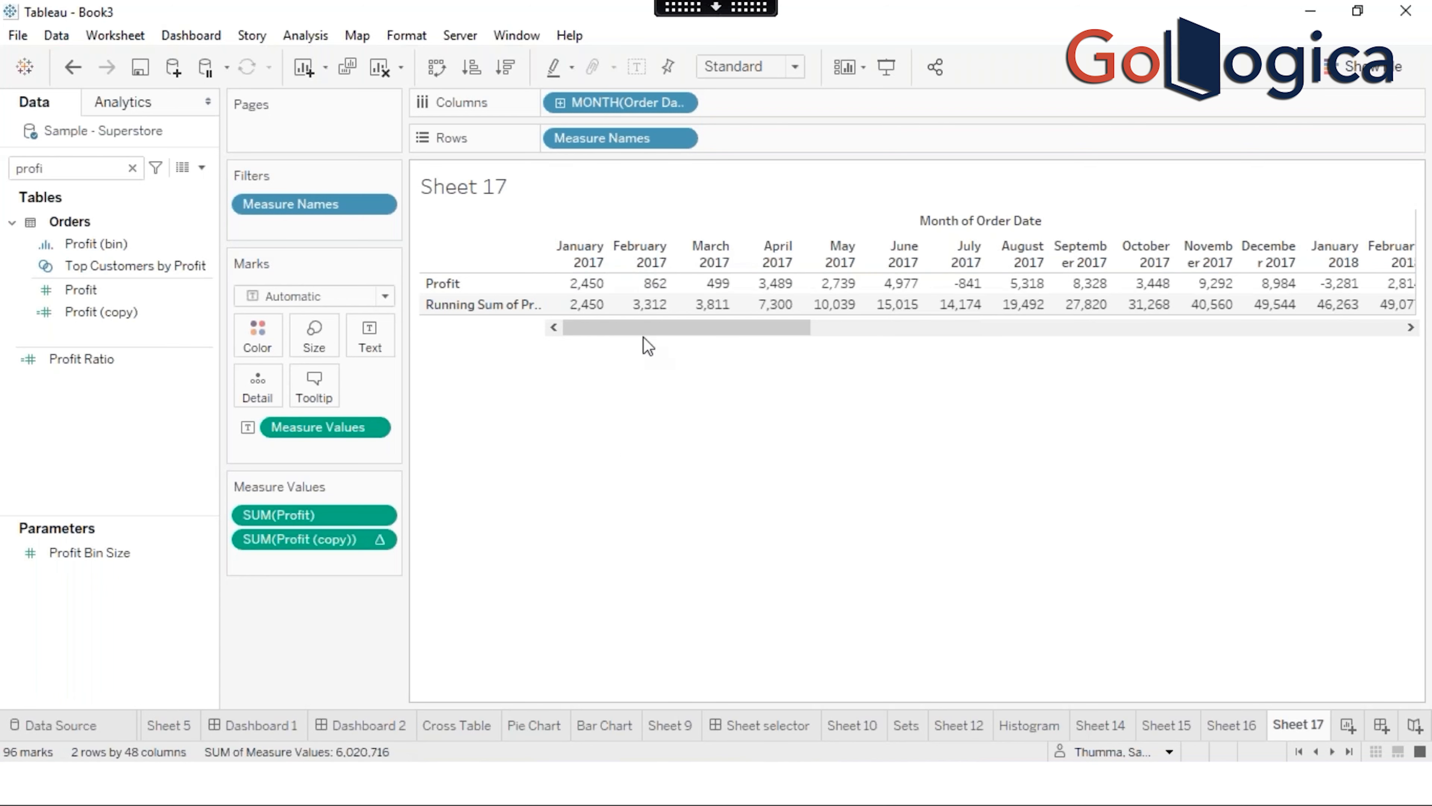
{"action": "left_click_drag", "start_coordinate": [639, 328], "coordinate": [1342, 333]}
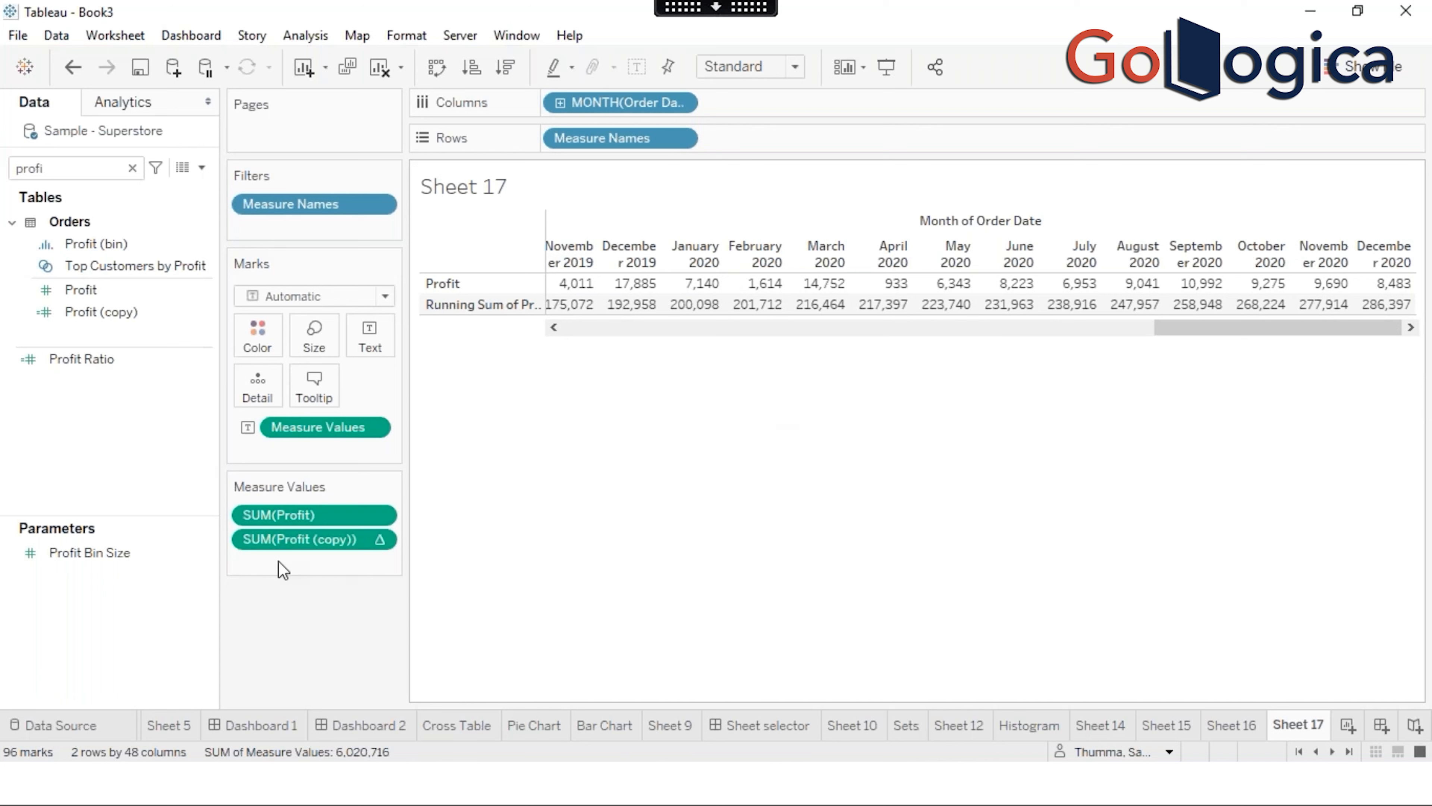
Step: Review the aggregation options in the running total table calculation settings of Profit (copy), leaving them unchanged
{"action": "right_click", "coordinate": [305, 543]}
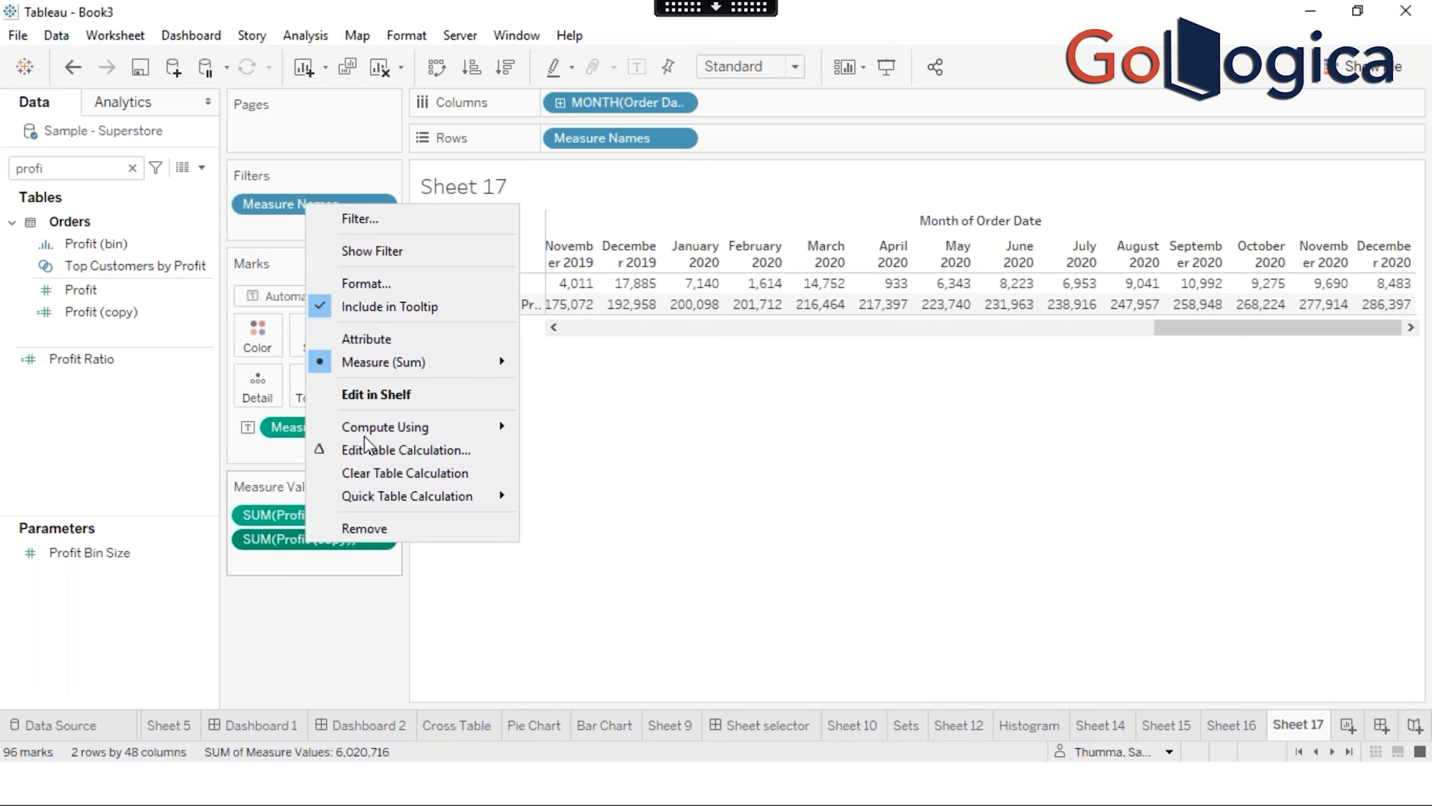
{"action": "left_click", "coordinate": [385, 451]}
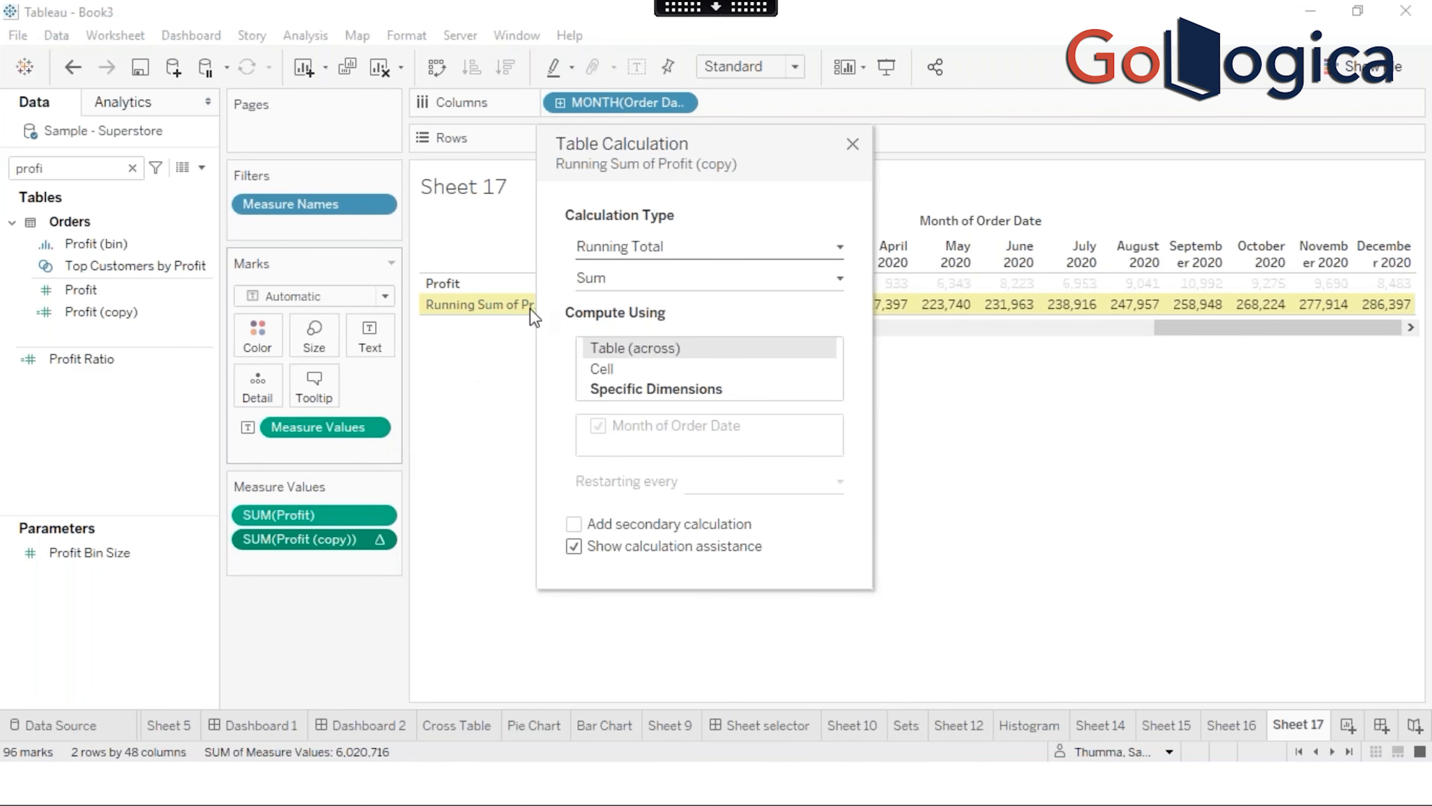
{"action": "left_click_drag", "start_coordinate": [728, 132], "coordinate": [912, 161]}
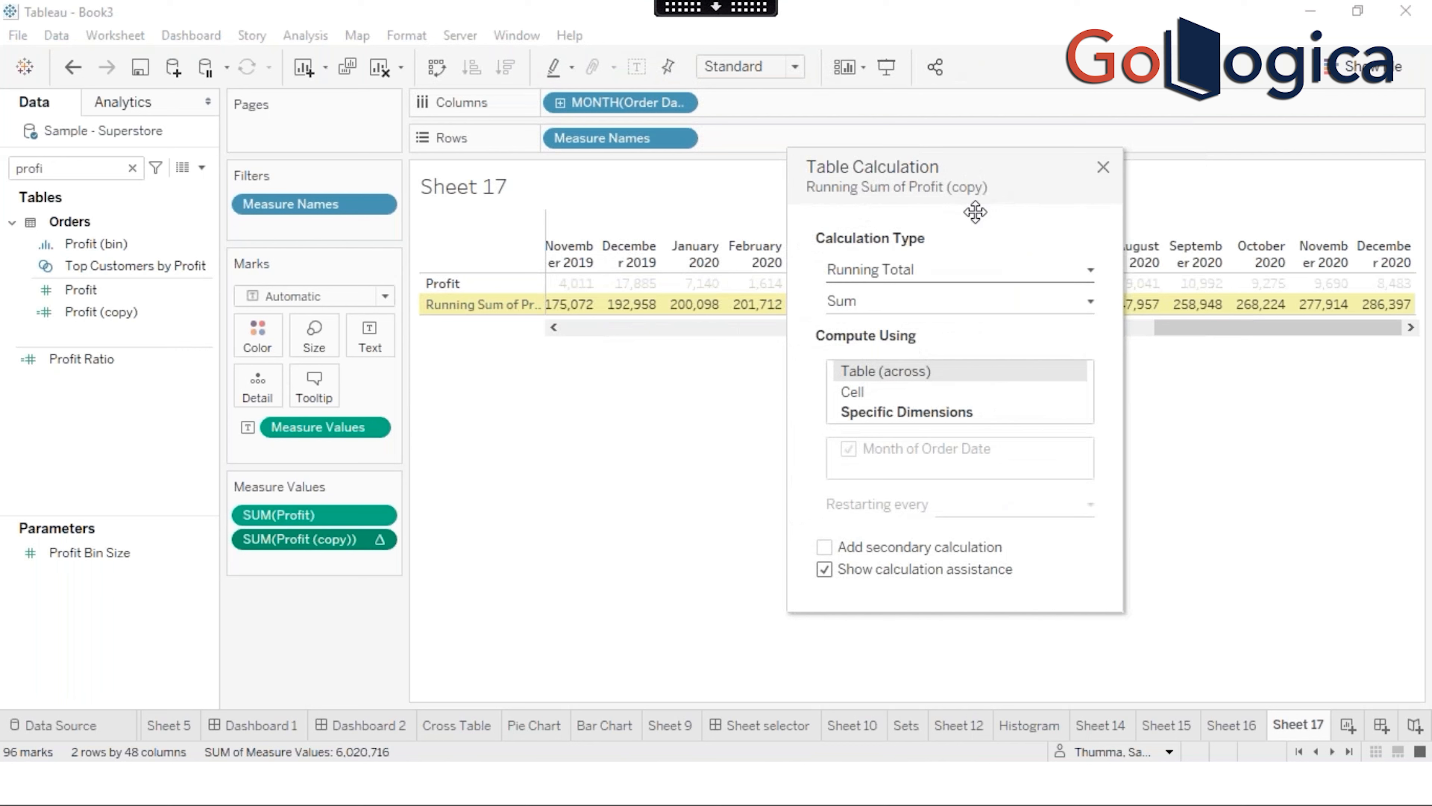
{"action": "left_click", "coordinate": [999, 310]}
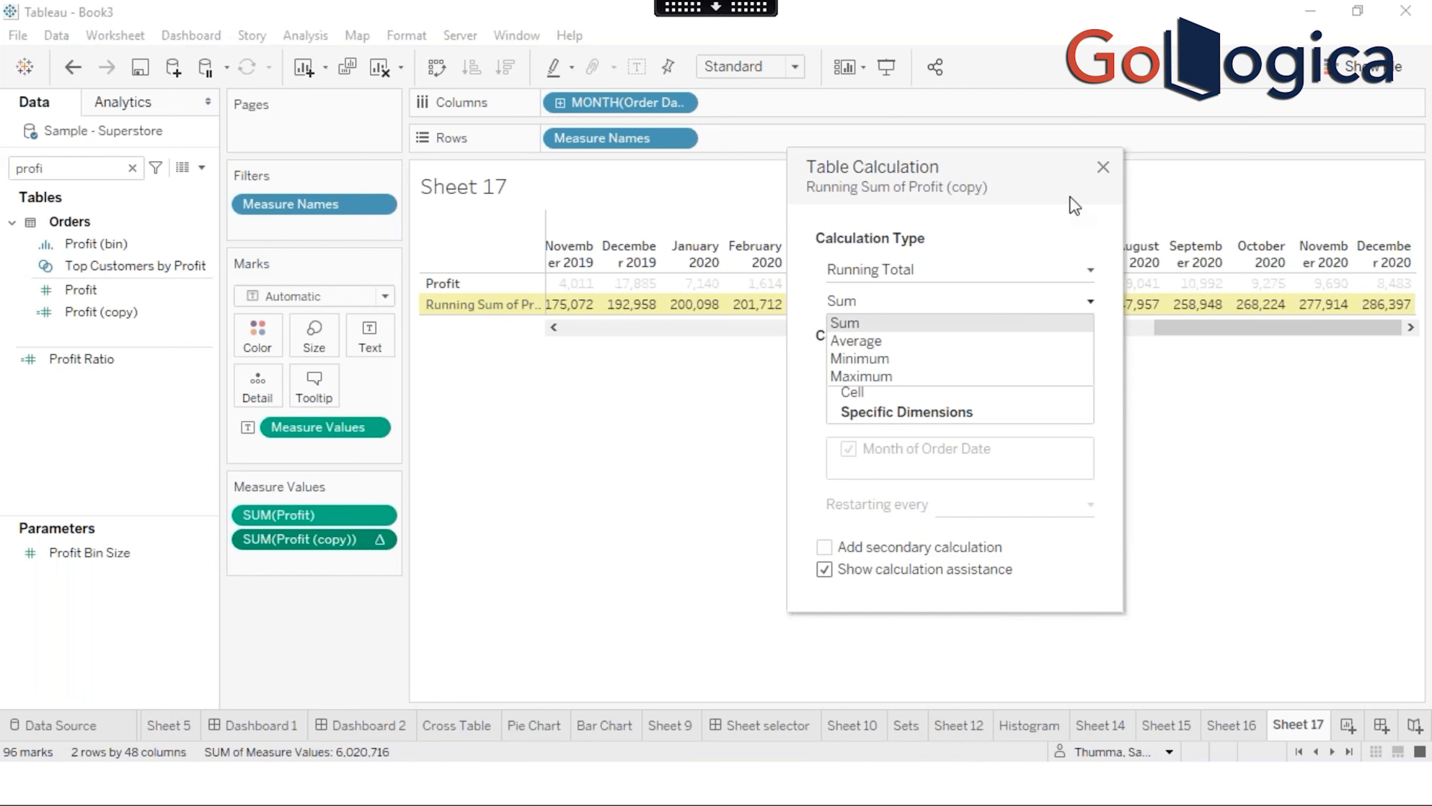
{"action": "left_click", "coordinate": [1104, 166]}
{"action": "left_click", "coordinate": [1102, 167]}
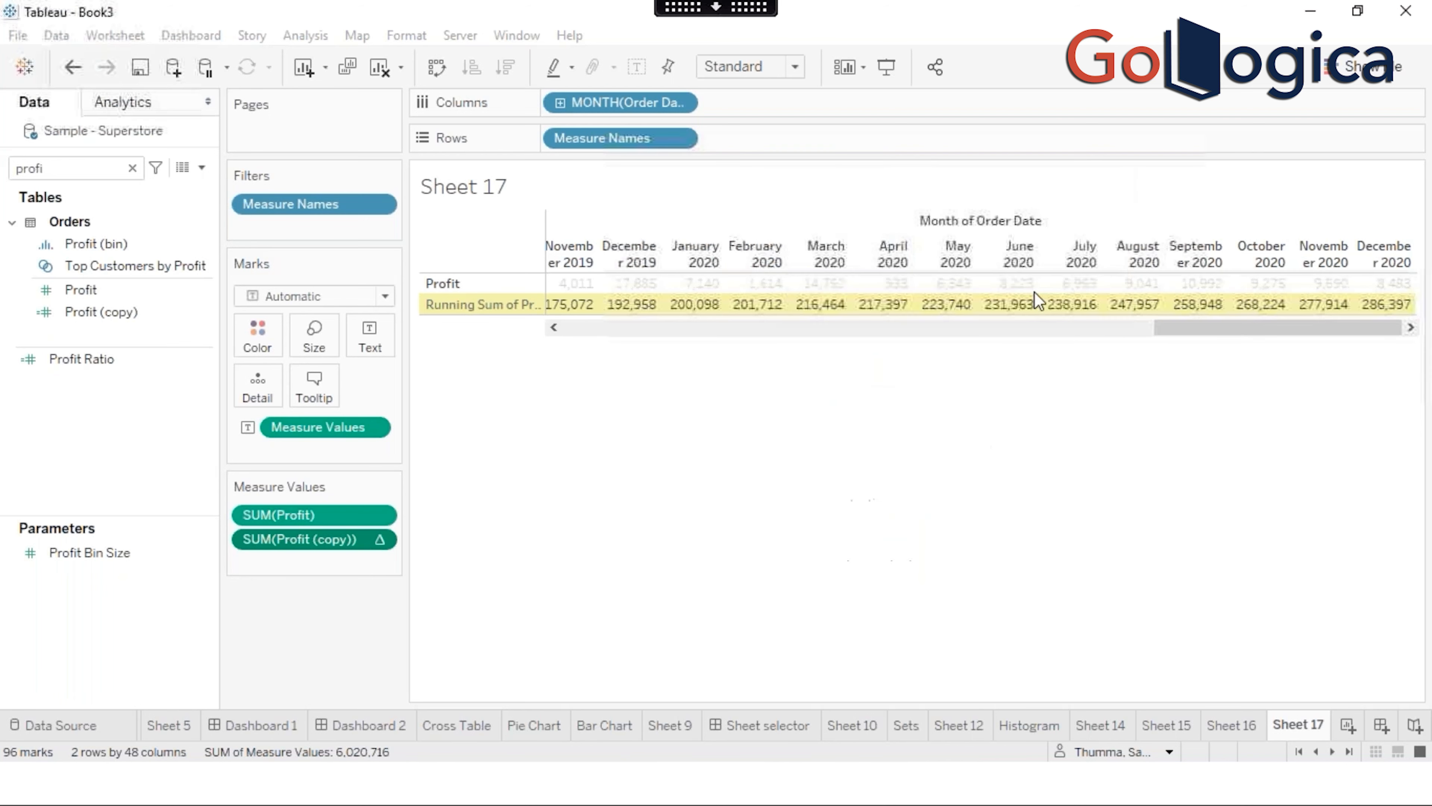
Step: Change the aggregation of the original Profit measure to Average
{"action": "left_click_drag", "start_coordinate": [1212, 332], "coordinate": [536, 329]}
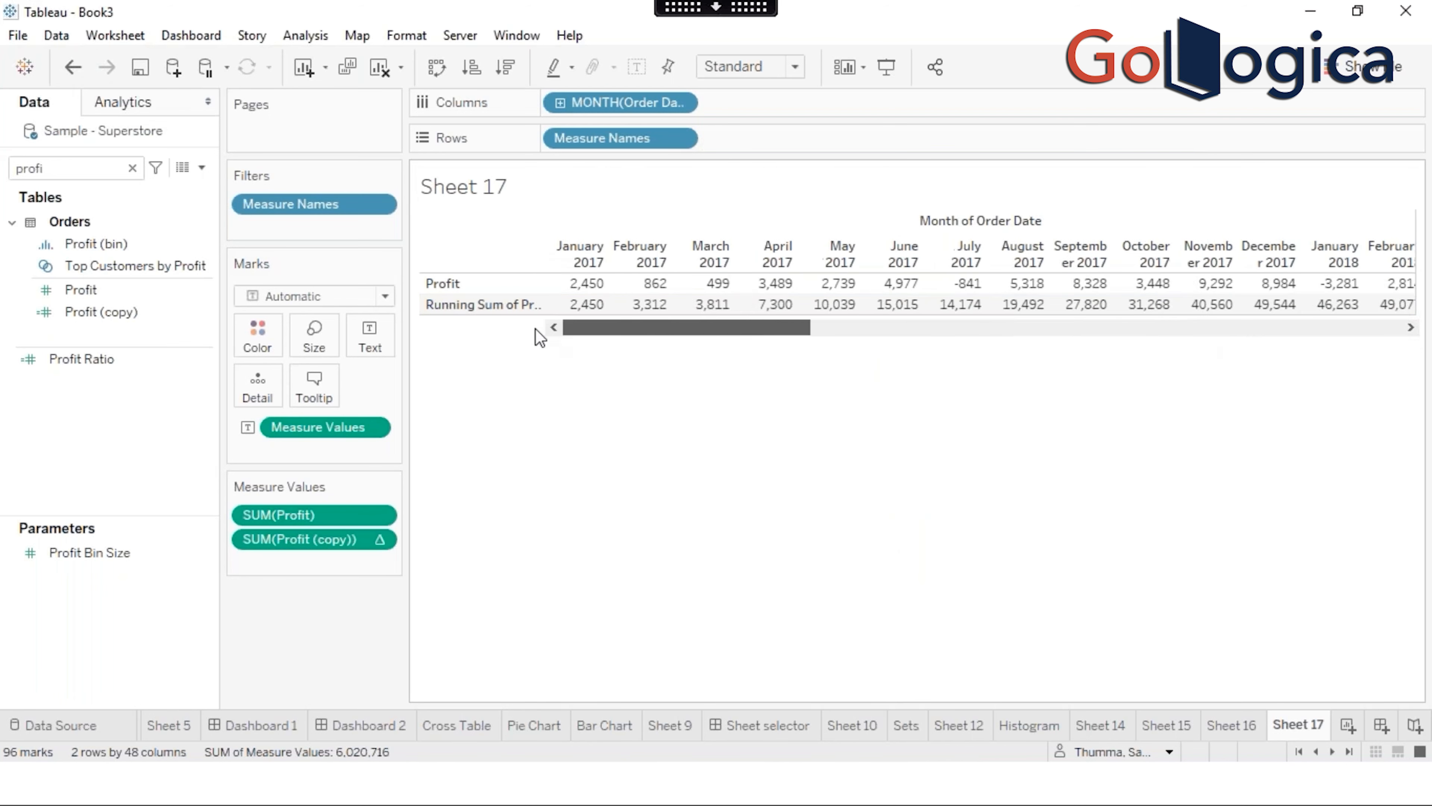
{"action": "left_click", "coordinate": [327, 509]}
{"action": "right_click", "coordinate": [327, 511]}
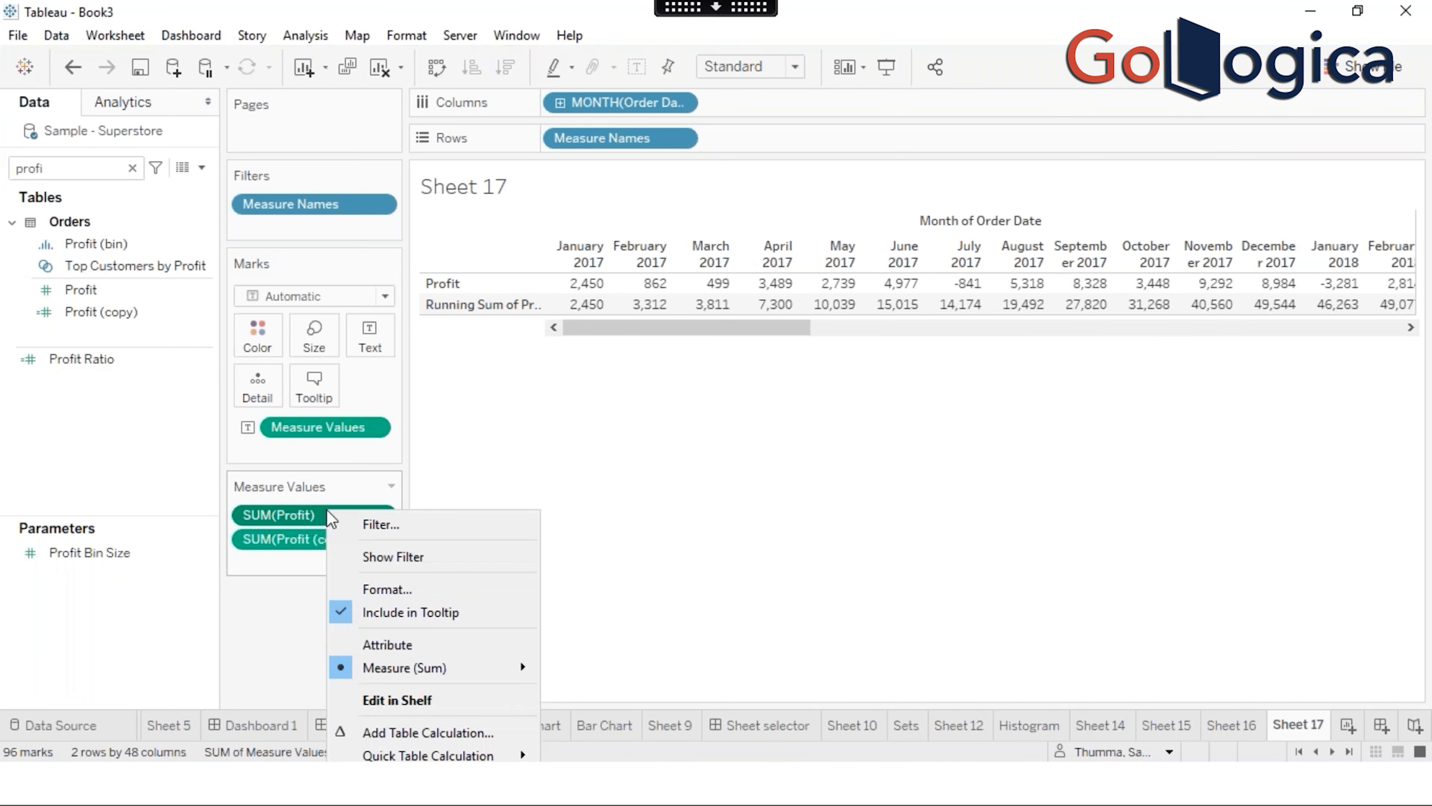
{"action": "mouse_move", "coordinate": [442, 675]}
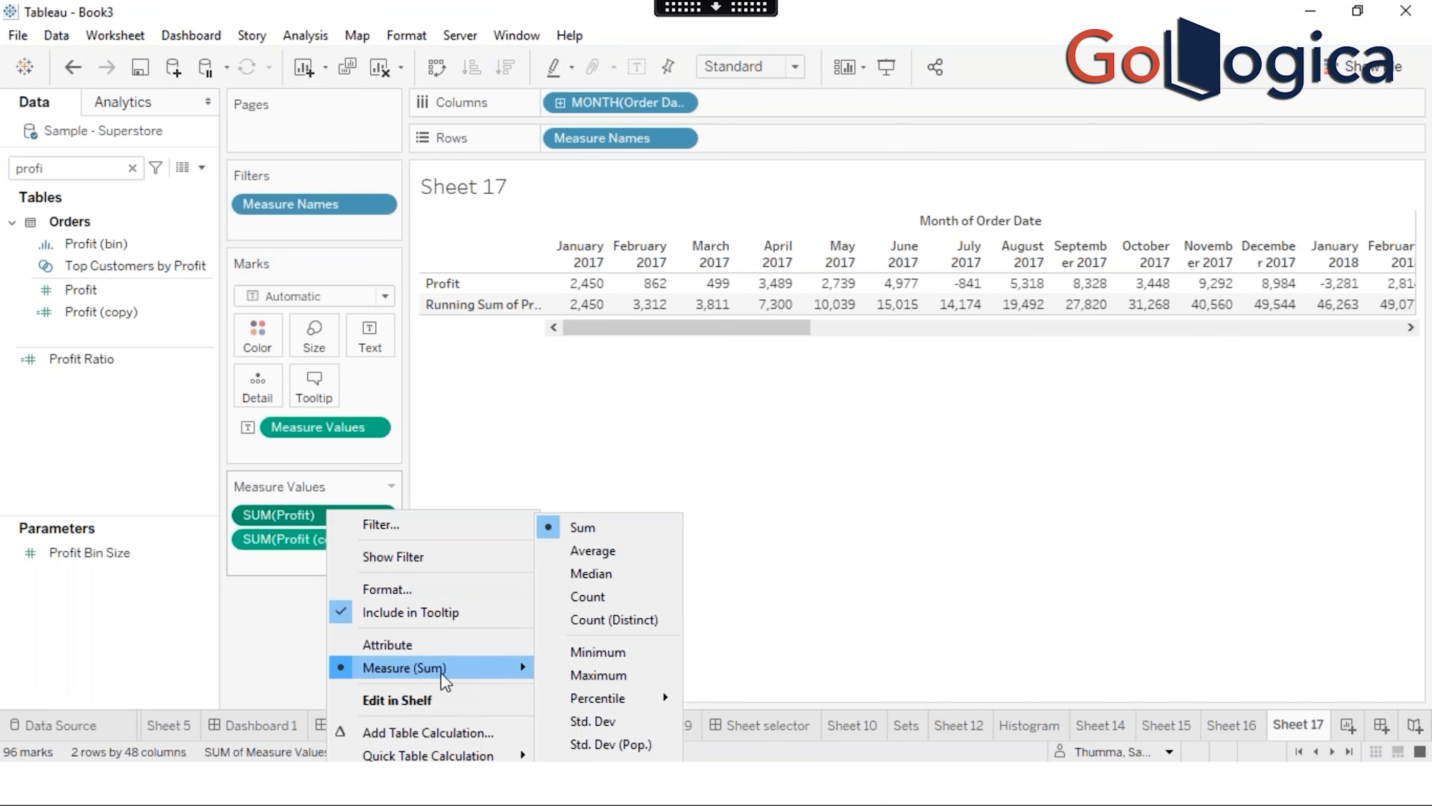
{"action": "left_click", "coordinate": [598, 552]}
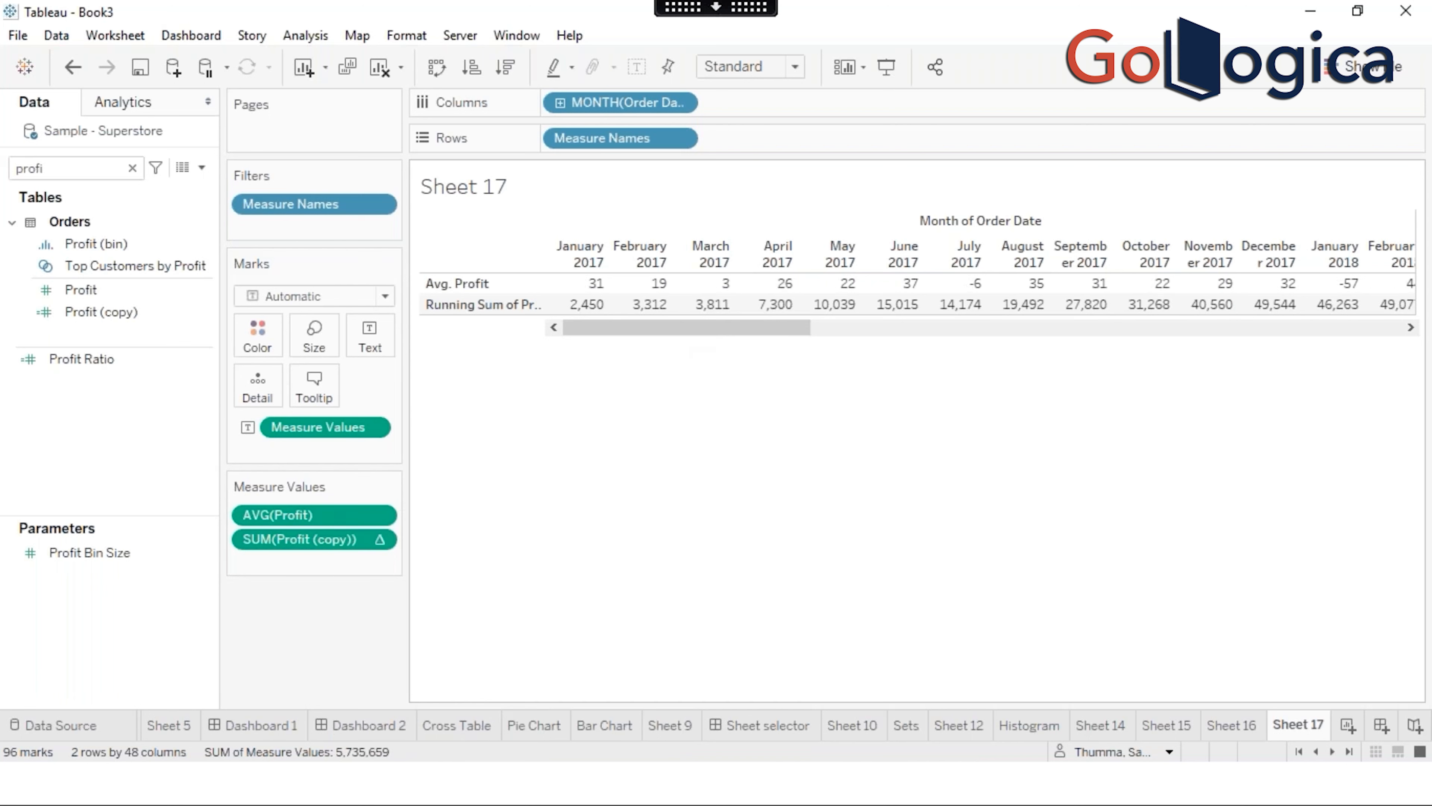
Step: Set the running total table calculation of Profit (copy) to aggregate by Average
{"action": "right_click", "coordinate": [309, 541]}
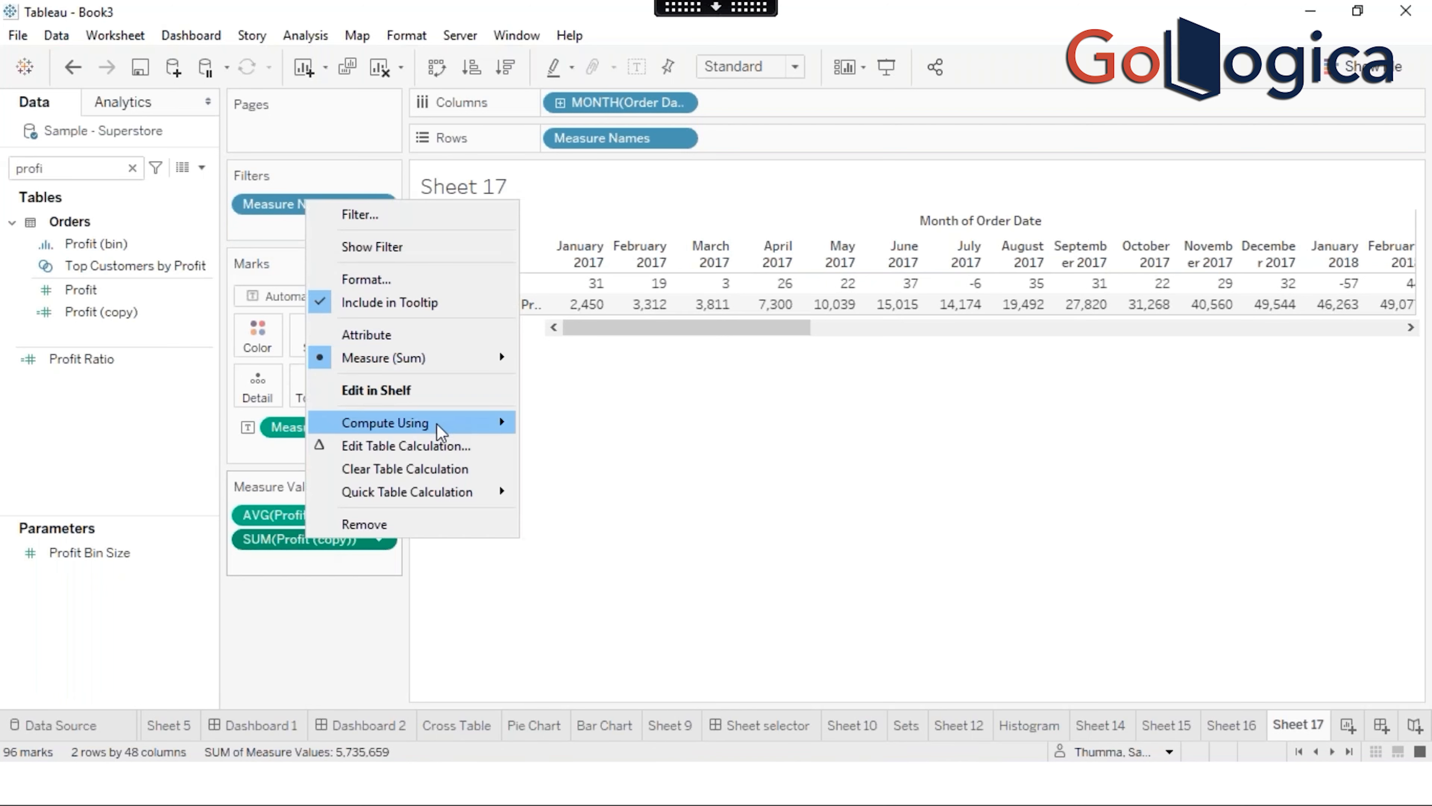
{"action": "left_click", "coordinate": [423, 449]}
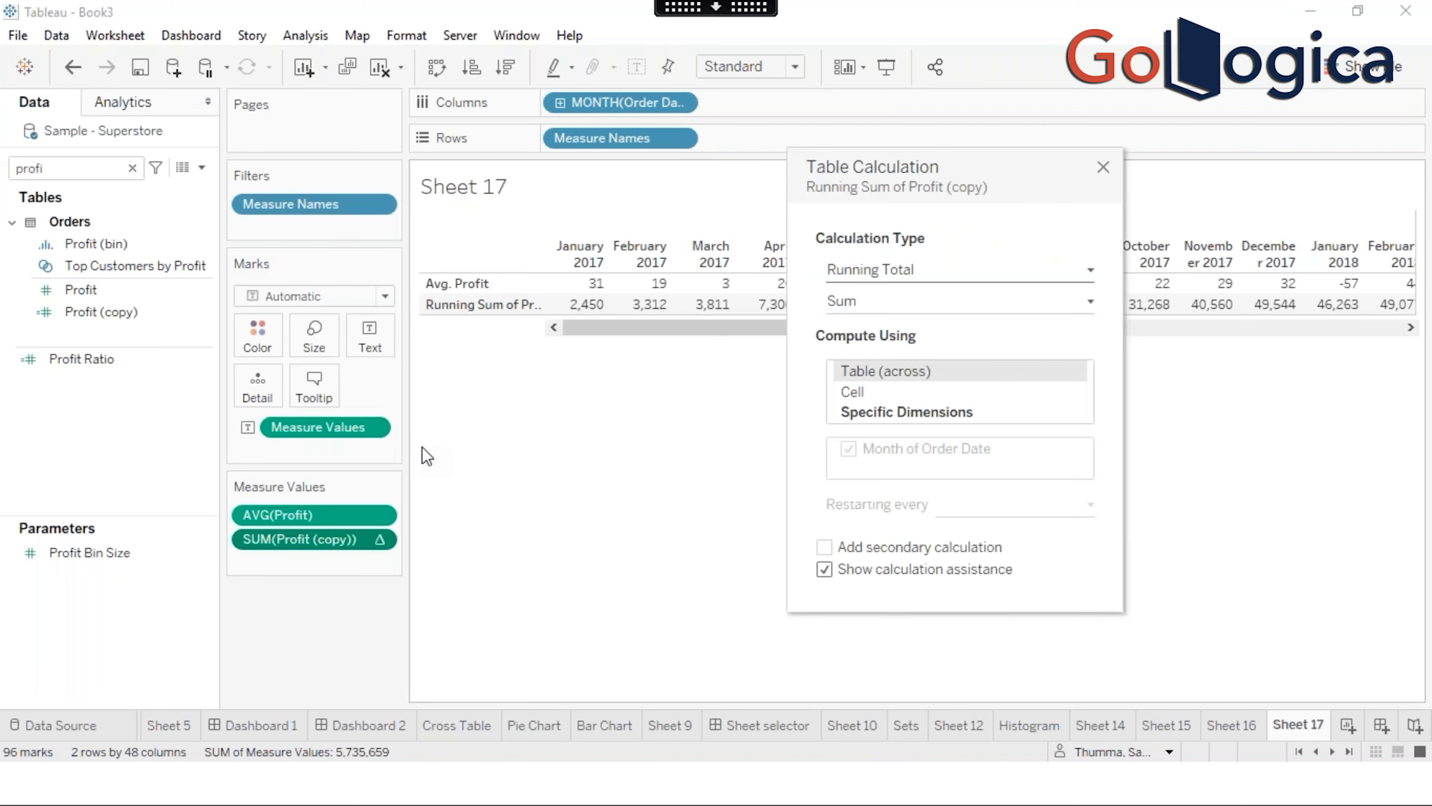
{"action": "left_click", "coordinate": [968, 304]}
{"action": "left_click", "coordinate": [921, 341]}
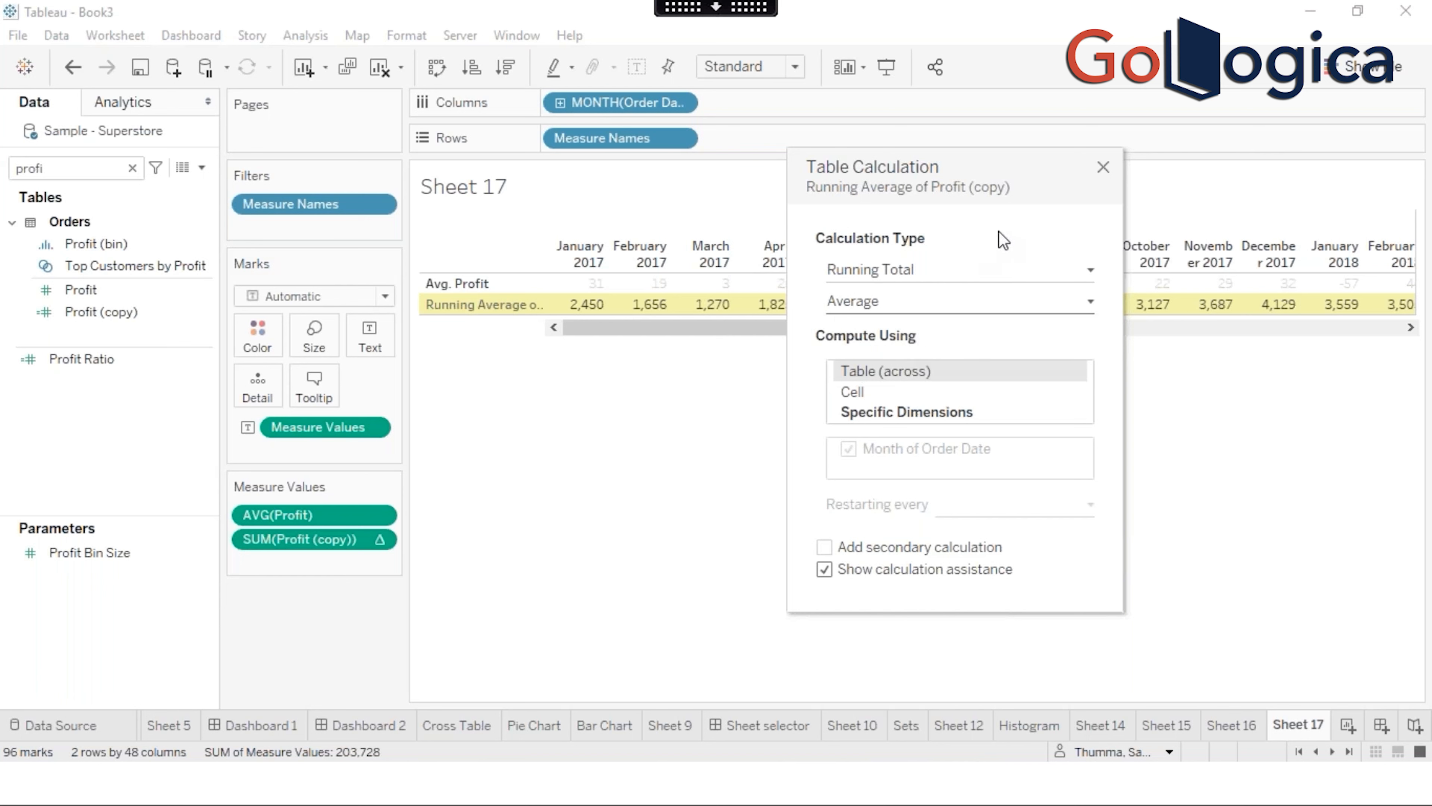
{"action": "left_click", "coordinate": [1102, 167]}
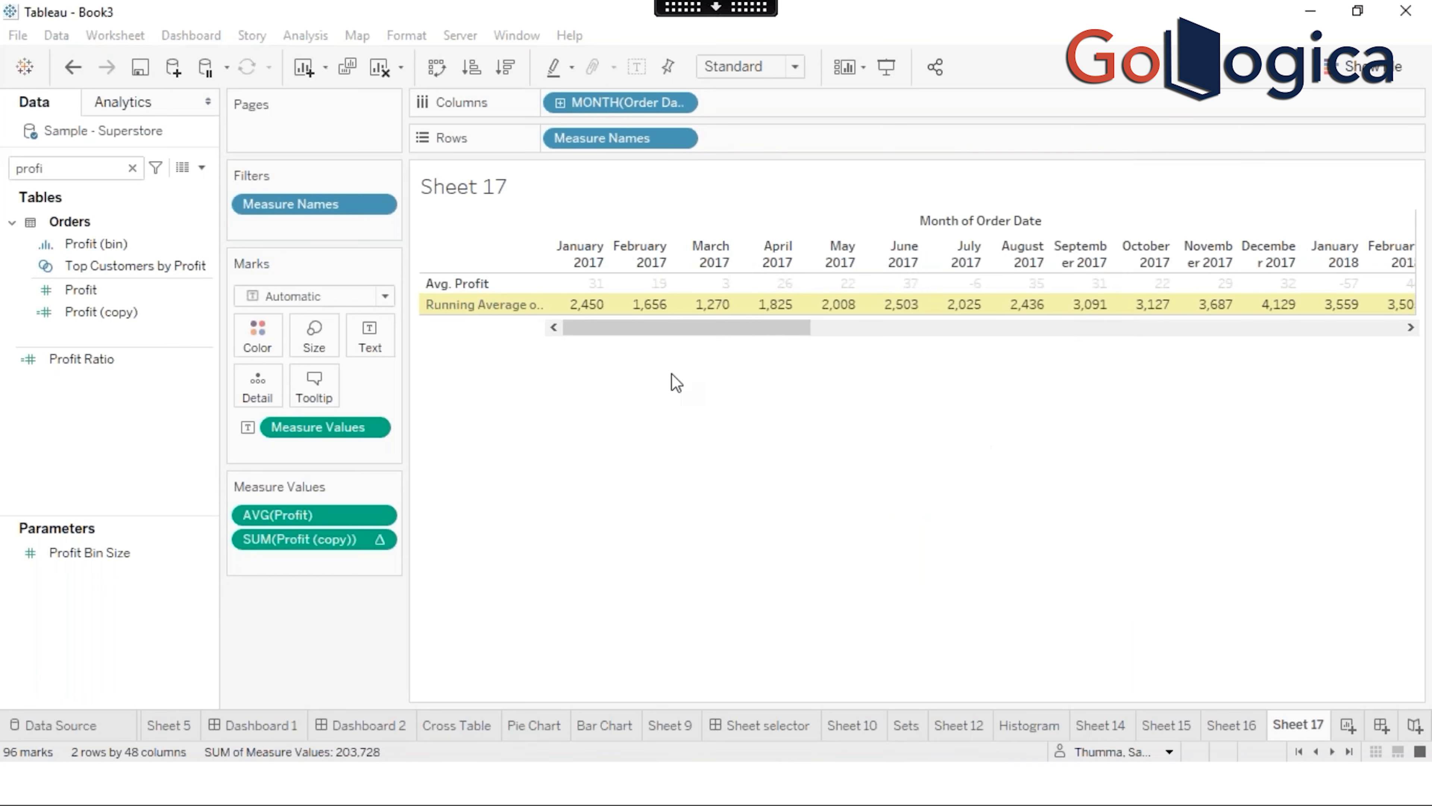
Step: Change the underlying measure aggregation of Profit (copy) to Average
{"action": "right_click", "coordinate": [349, 547]}
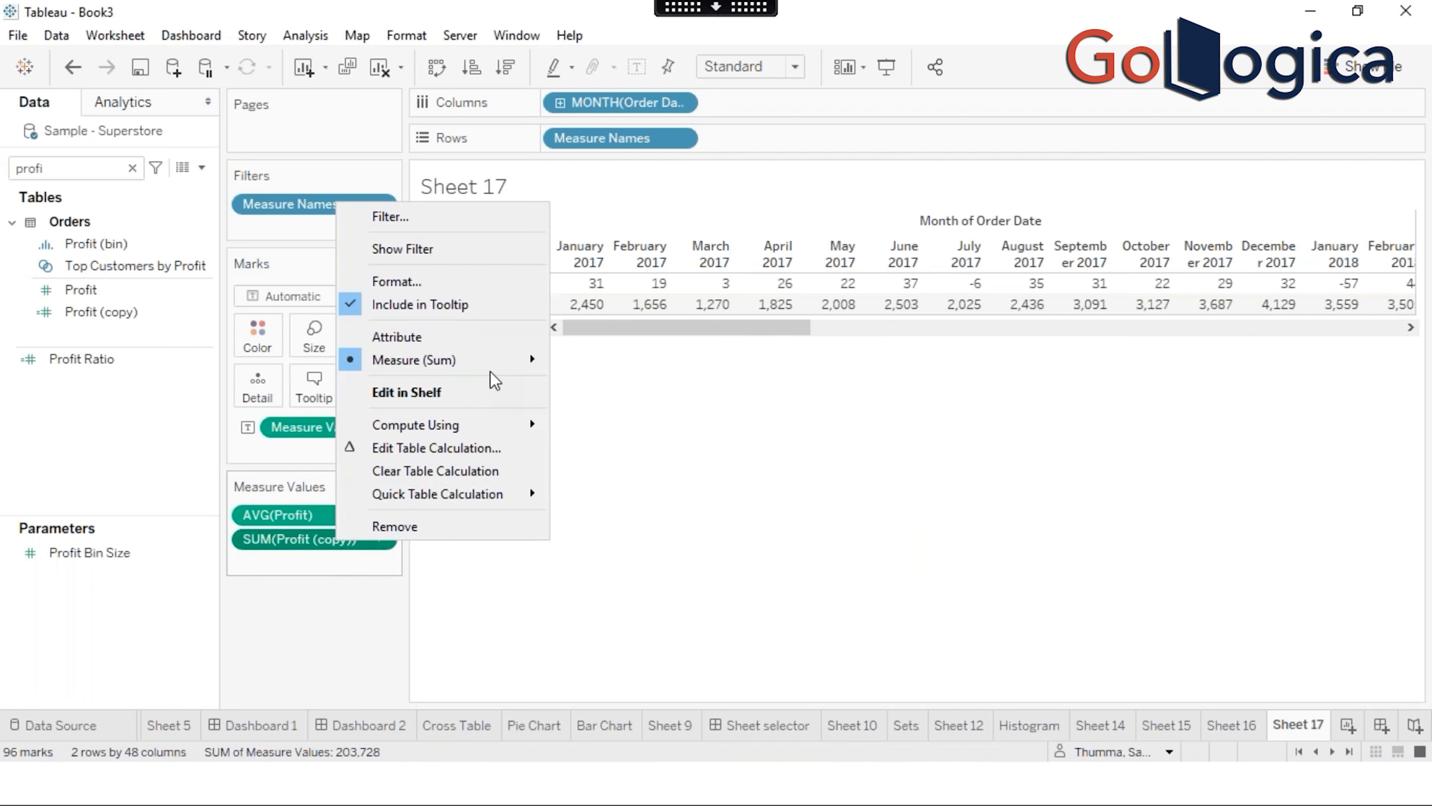
{"action": "mouse_move", "coordinate": [518, 360]}
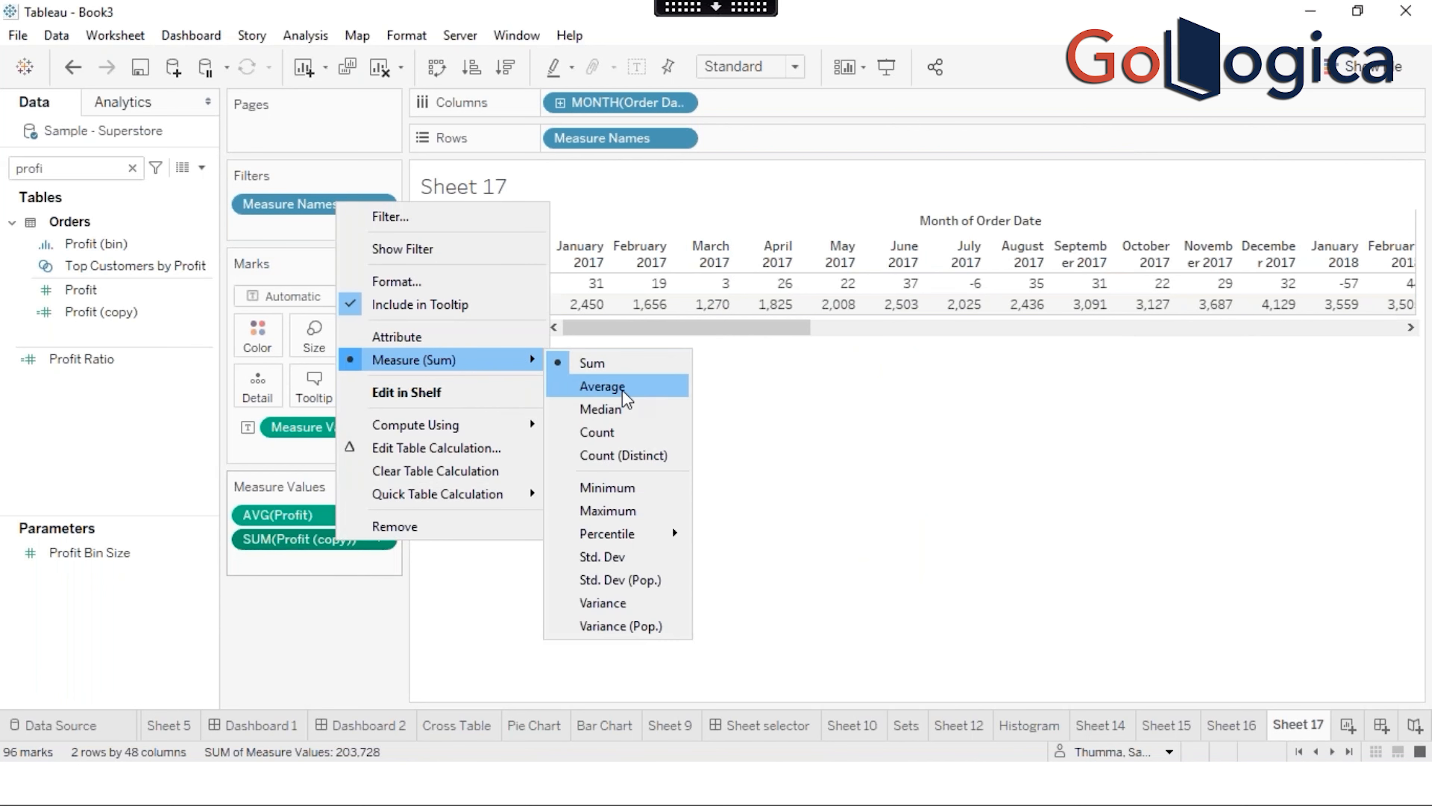
{"action": "left_click", "coordinate": [602, 386]}
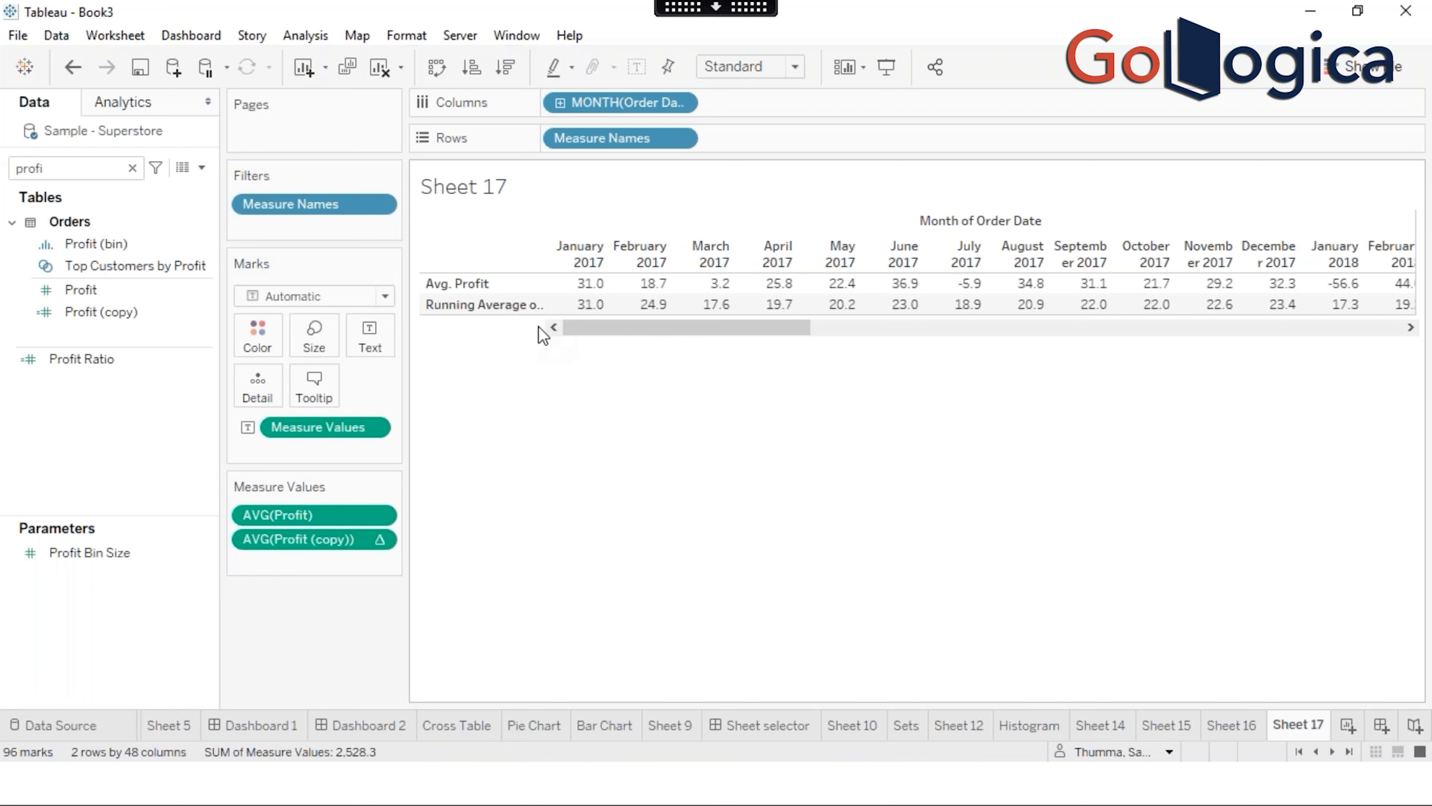
Step: Select the January and February 2017 average profit values and compare them with the running average row
{"action": "mouse_move", "coordinate": [588, 290]}
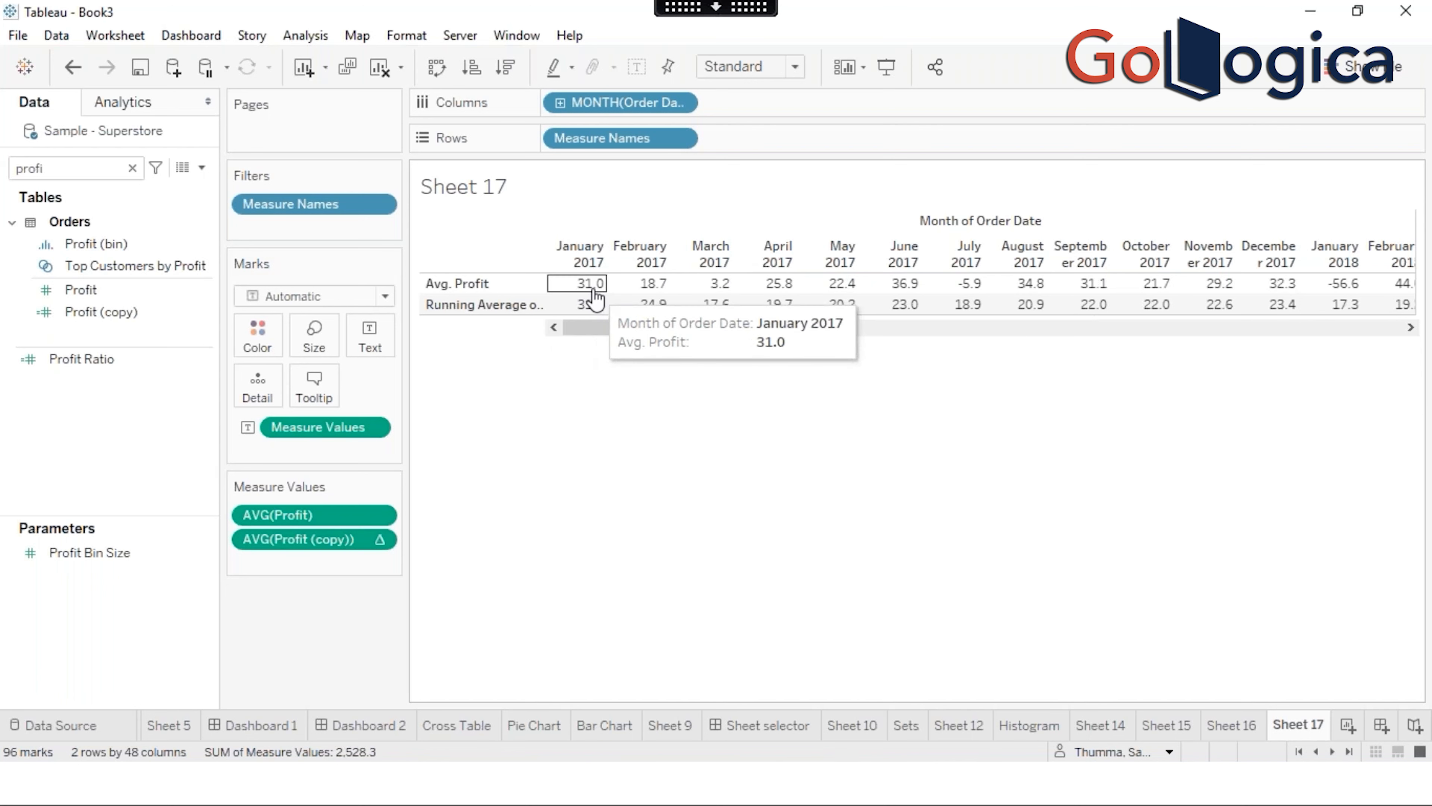
{"action": "left_click", "coordinate": [589, 289]}
{"action": "mouse_move", "coordinate": [644, 287]}
{"action": "left_click", "coordinate": [653, 289], "text": "ctrl"}
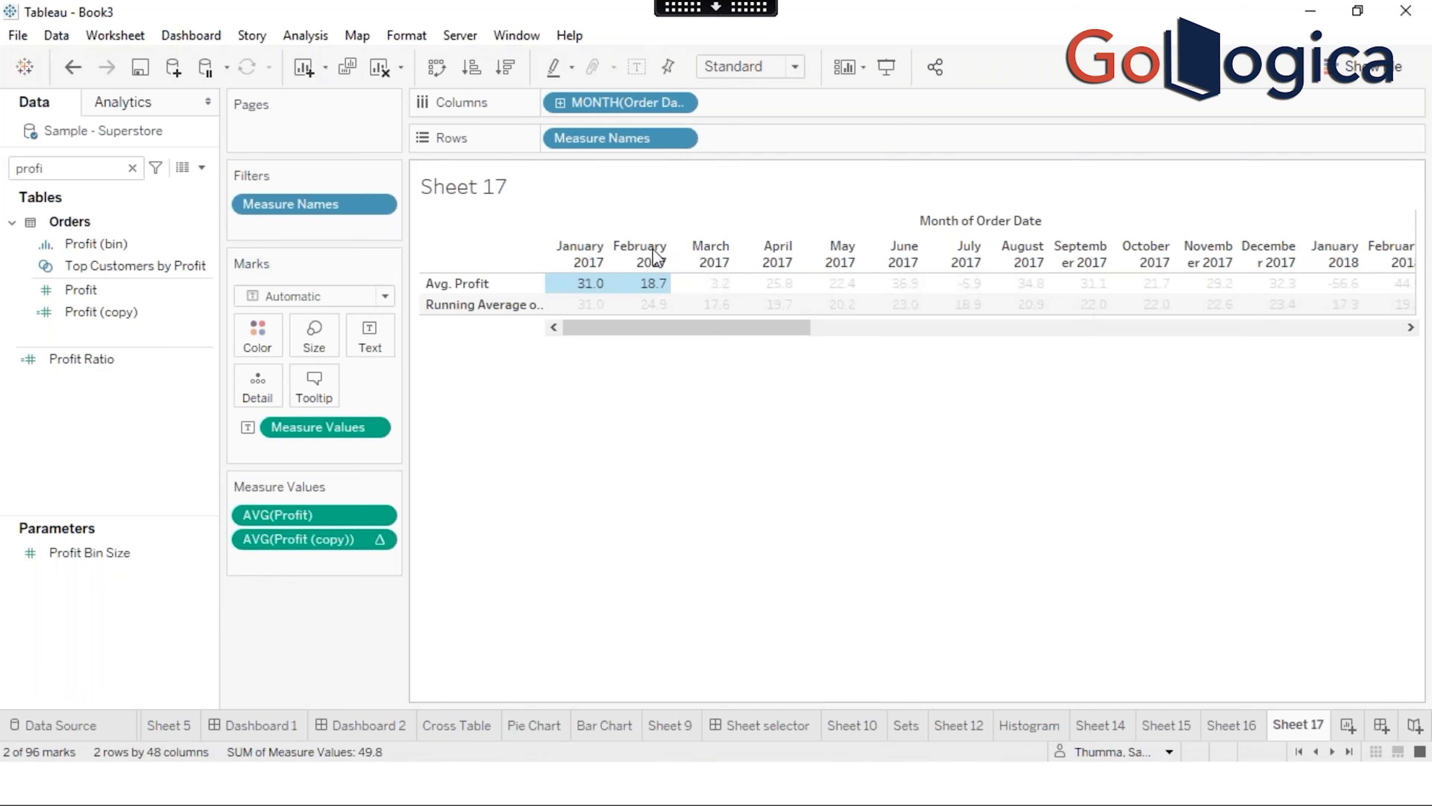
{"action": "mouse_move", "coordinate": [569, 286]}
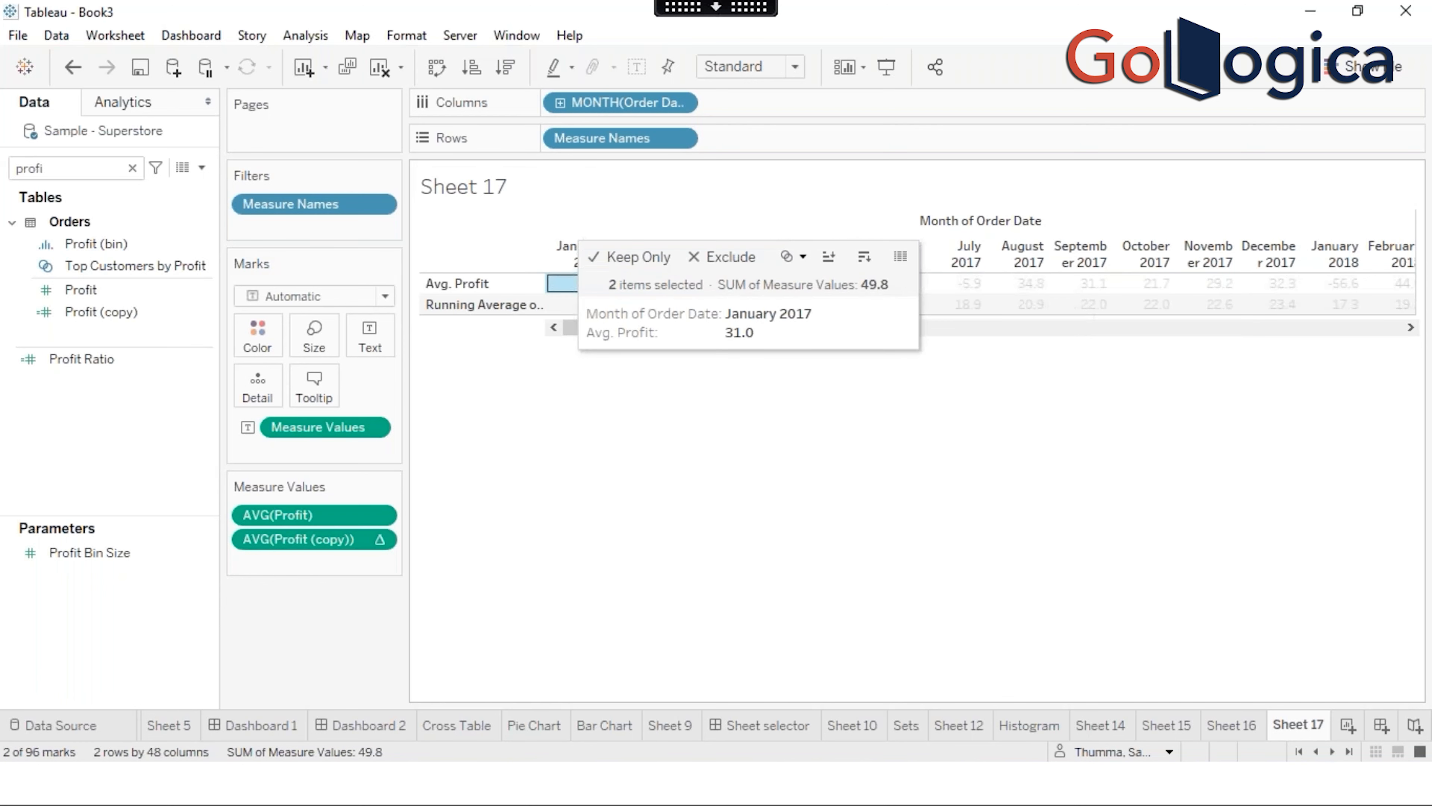
{"action": "left_click", "coordinate": [709, 431]}
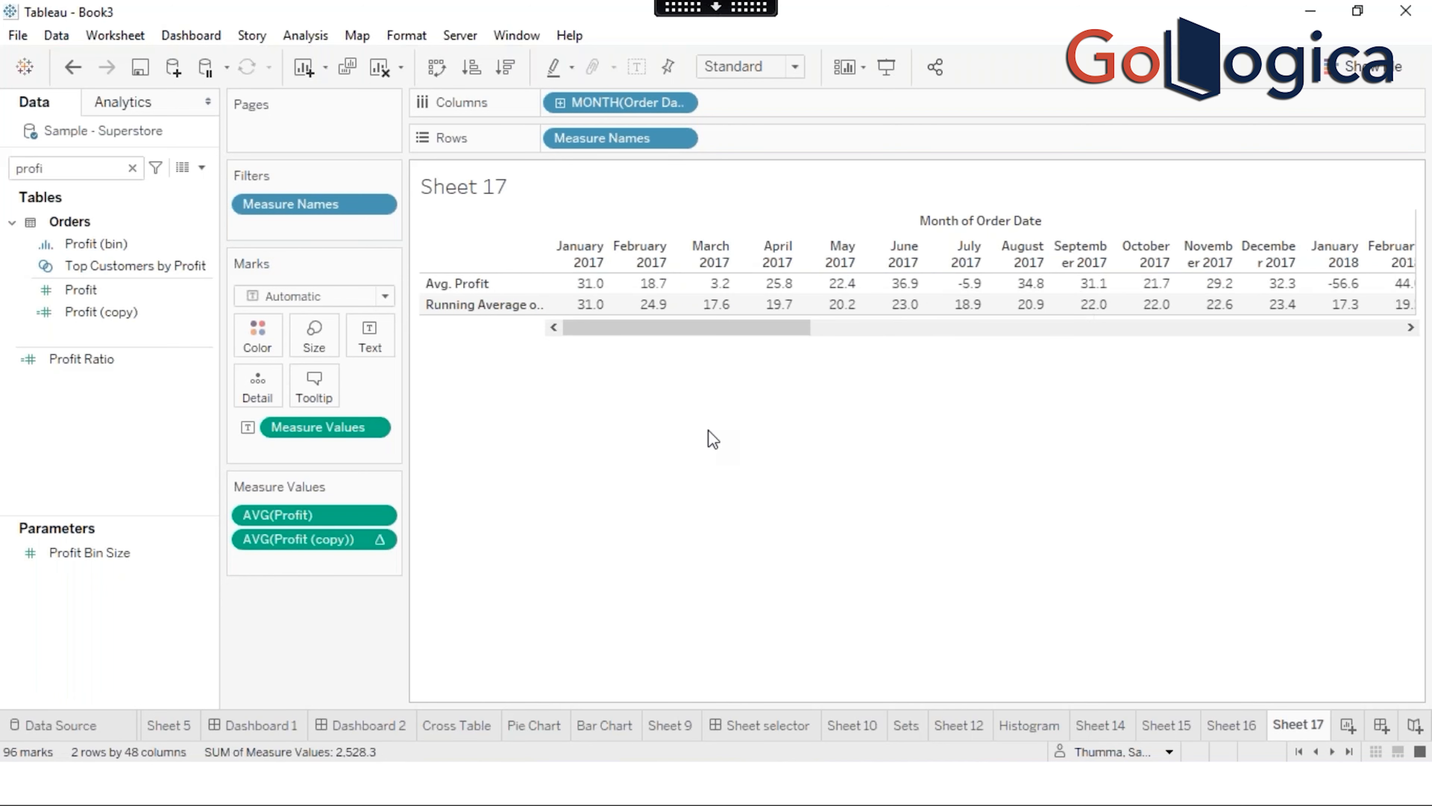
Step: Undo the average changes on both measures, restoring the sum of Profit and the running sum of Profit (copy)
{"action": "key", "text": "ctrl+z"}
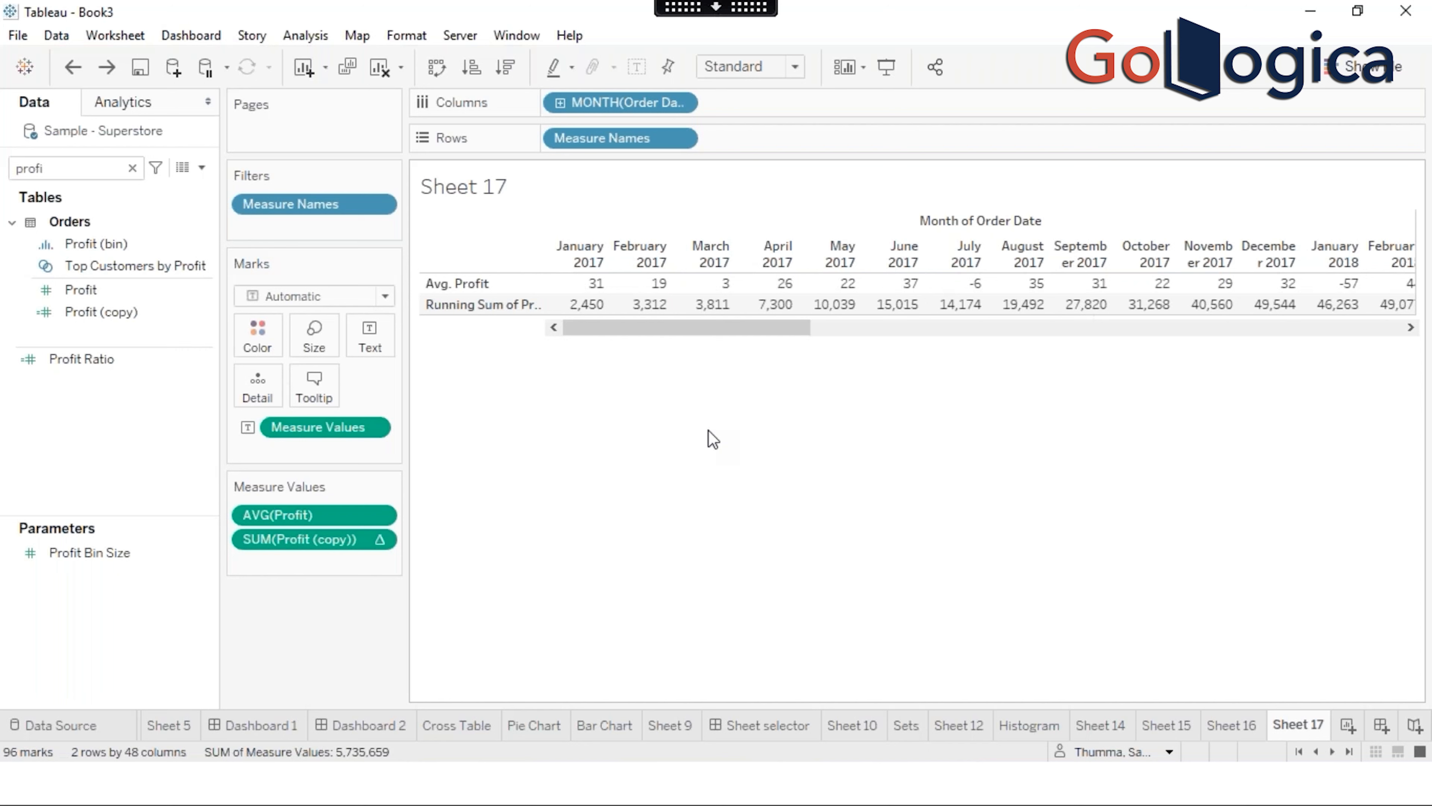
{"action": "key", "text": "ctrl+z"}
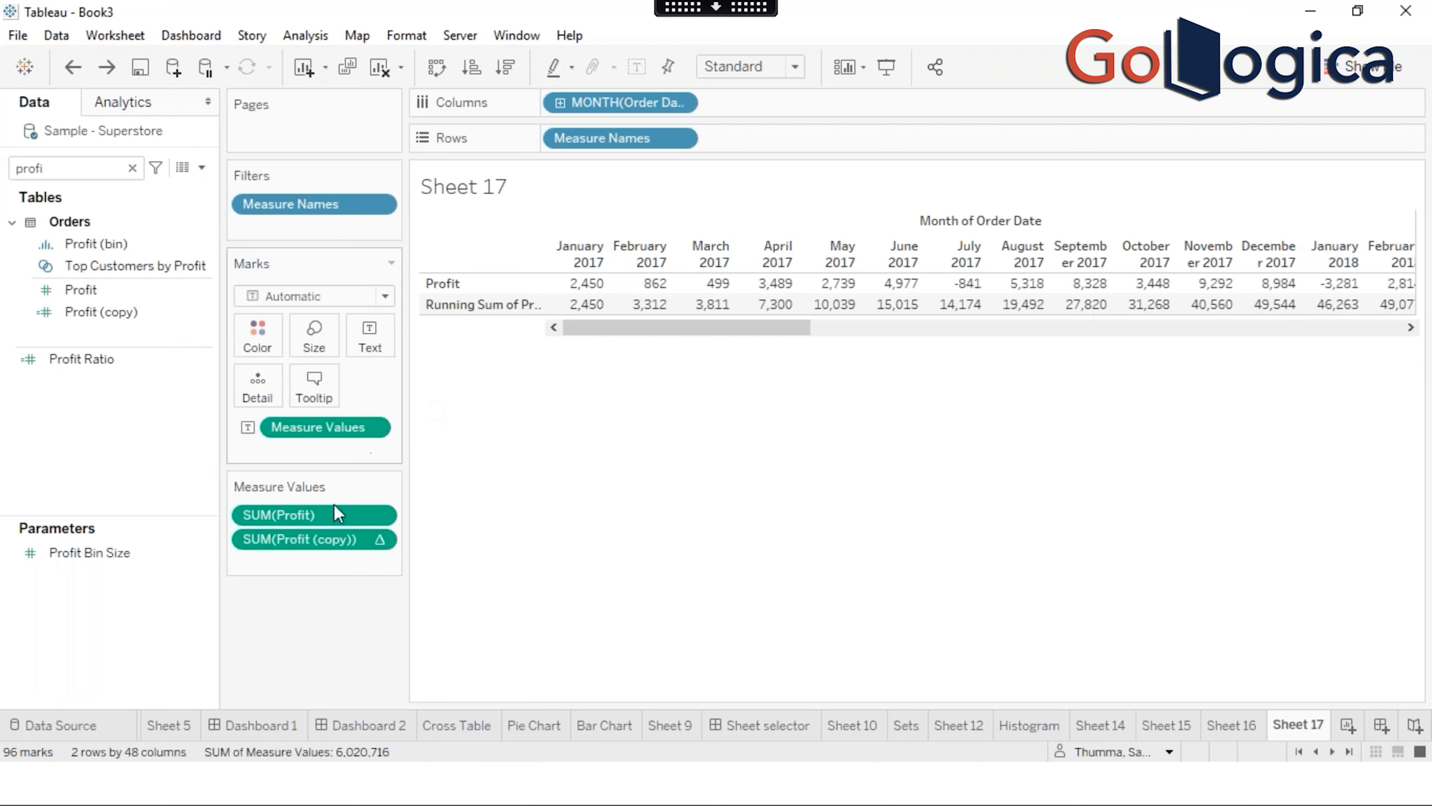
Step: Apply the Difference quick table calculation to Profit (copy) and slightly widen the row header column
{"action": "right_click", "coordinate": [331, 542]}
{"action": "mouse_move", "coordinate": [445, 495]}
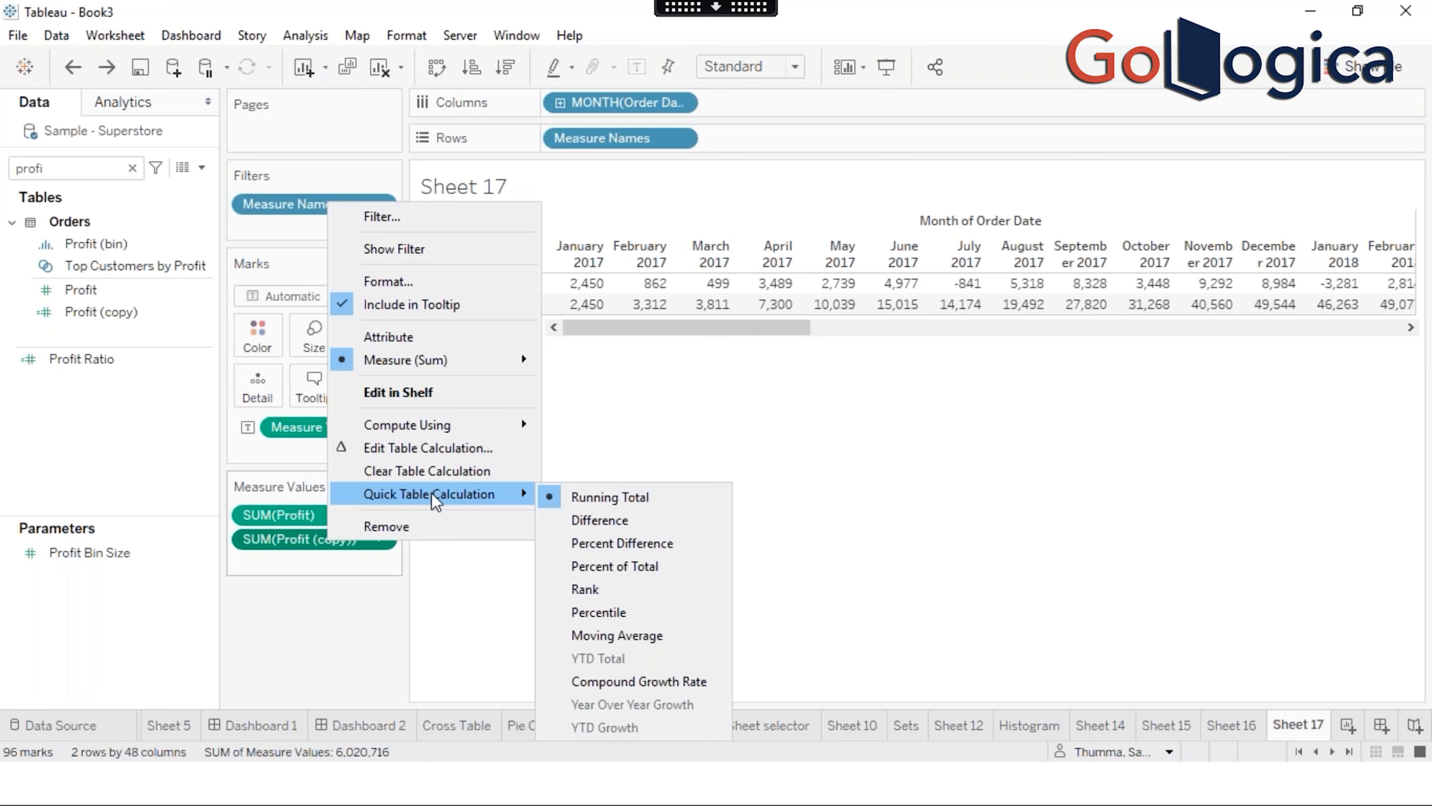
{"action": "left_click", "coordinate": [710, 370]}
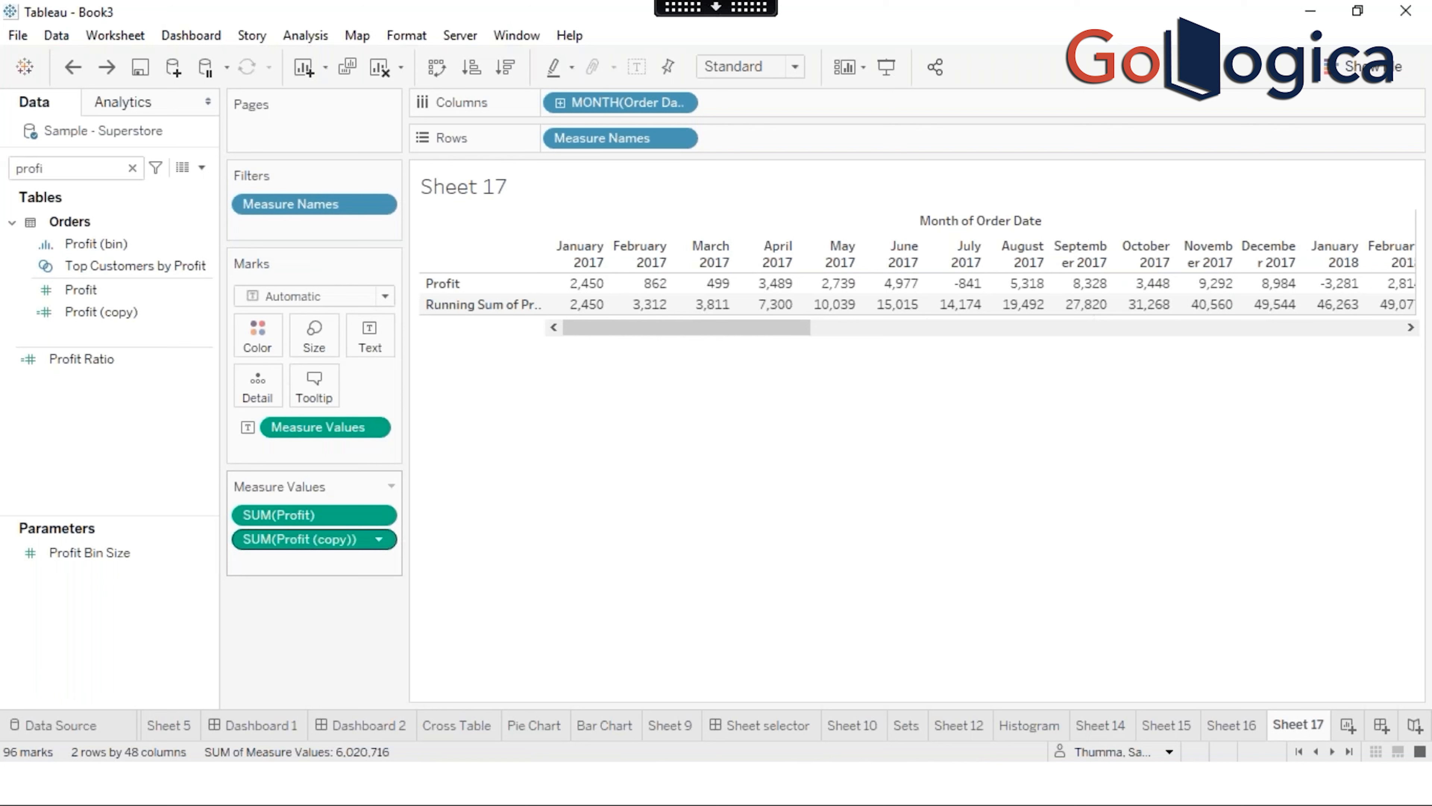
{"action": "right_click", "coordinate": [304, 539]}
{"action": "mouse_move", "coordinate": [406, 495]}
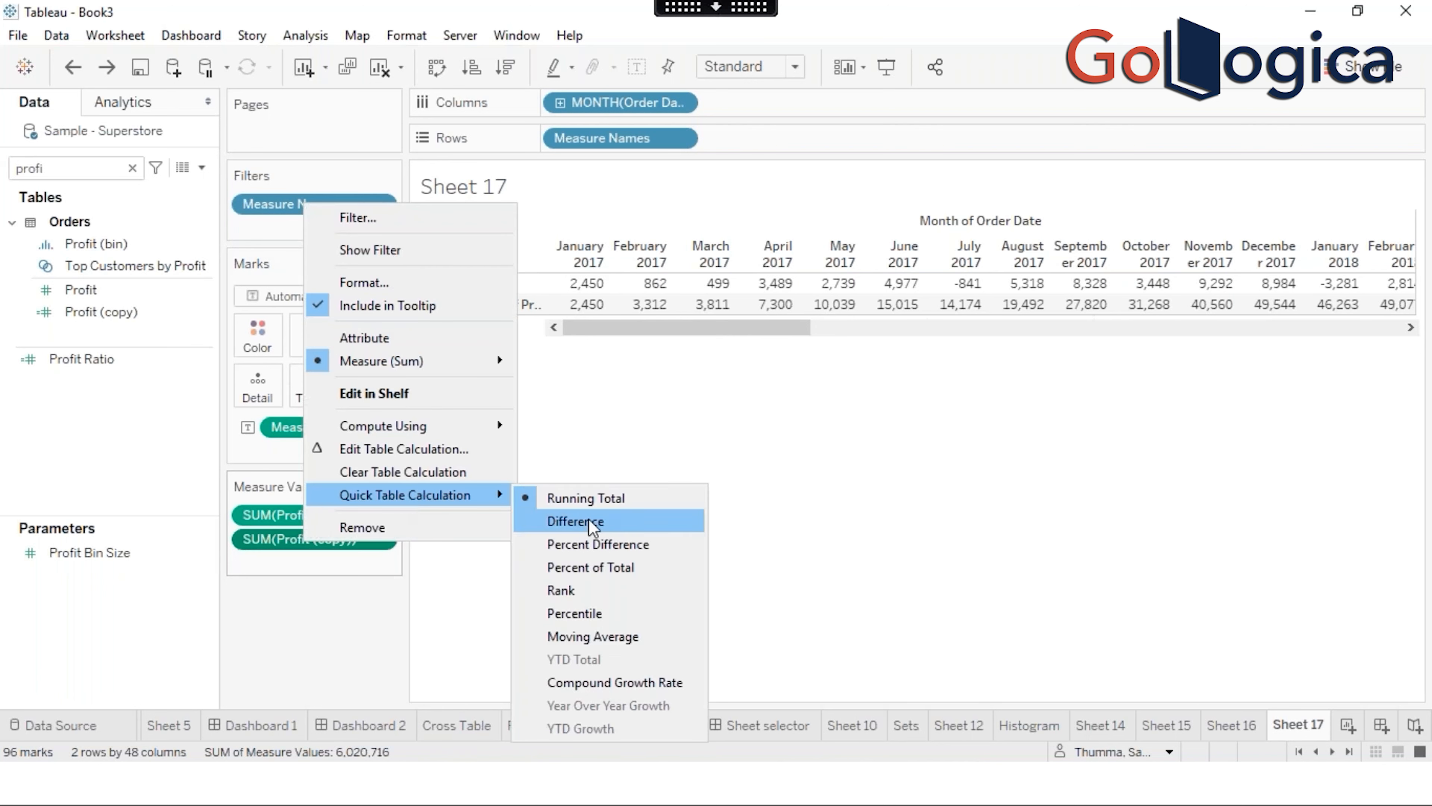
{"action": "left_click", "coordinate": [592, 528]}
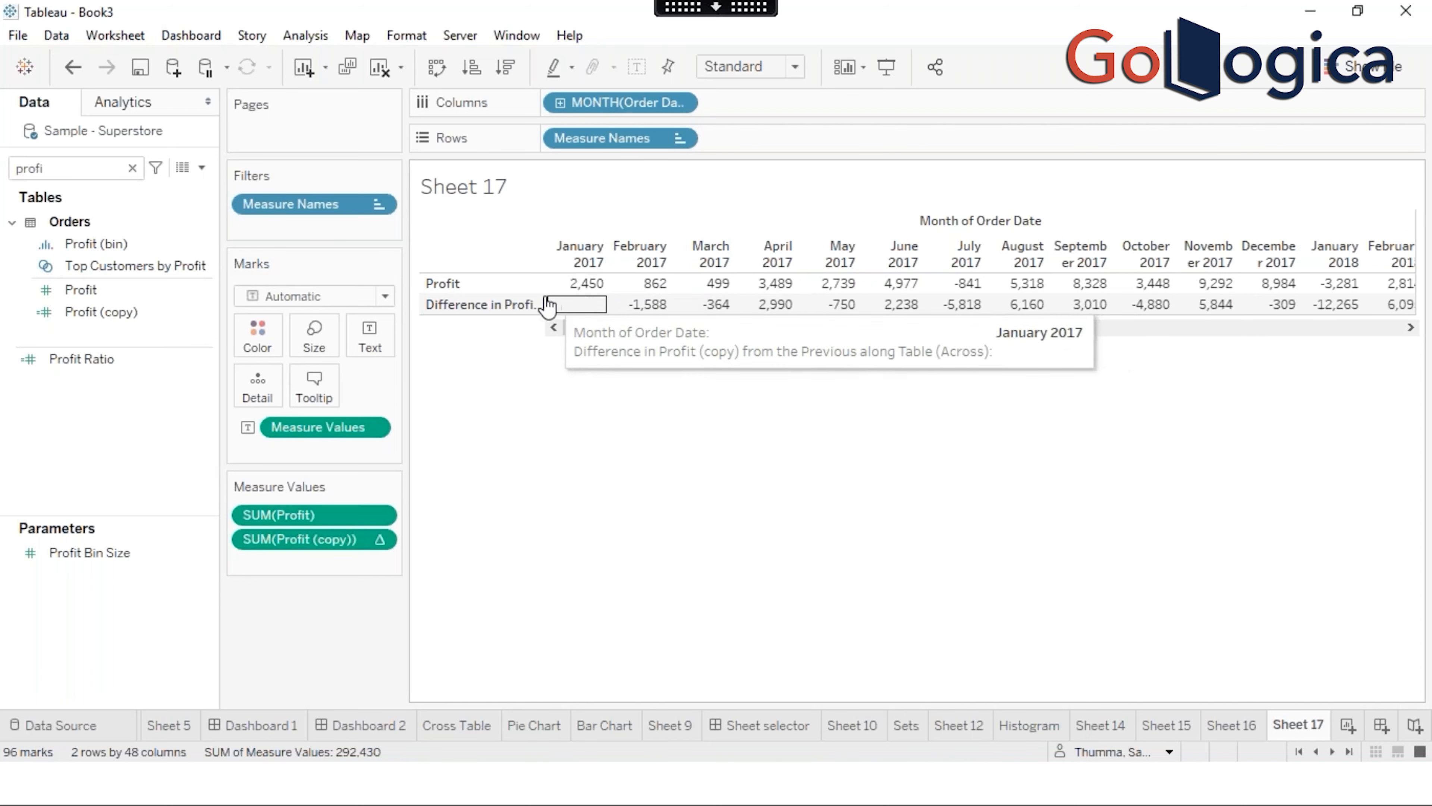
{"action": "left_click_drag", "start_coordinate": [559, 294], "coordinate": [566, 294]}
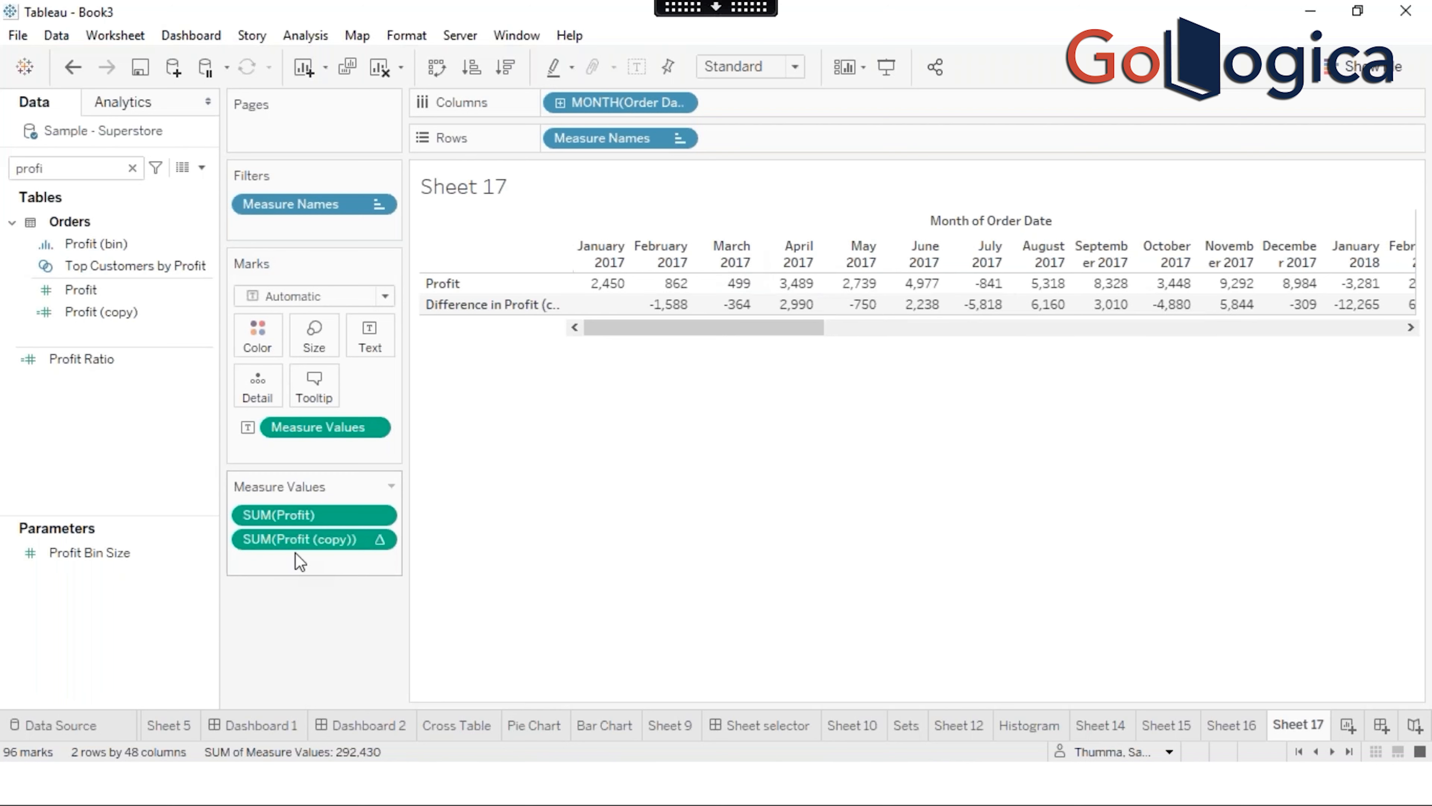
Step: Review the Difference From settings and the Relative to options in the table calculation of Profit (copy)
{"action": "right_click", "coordinate": [331, 542]}
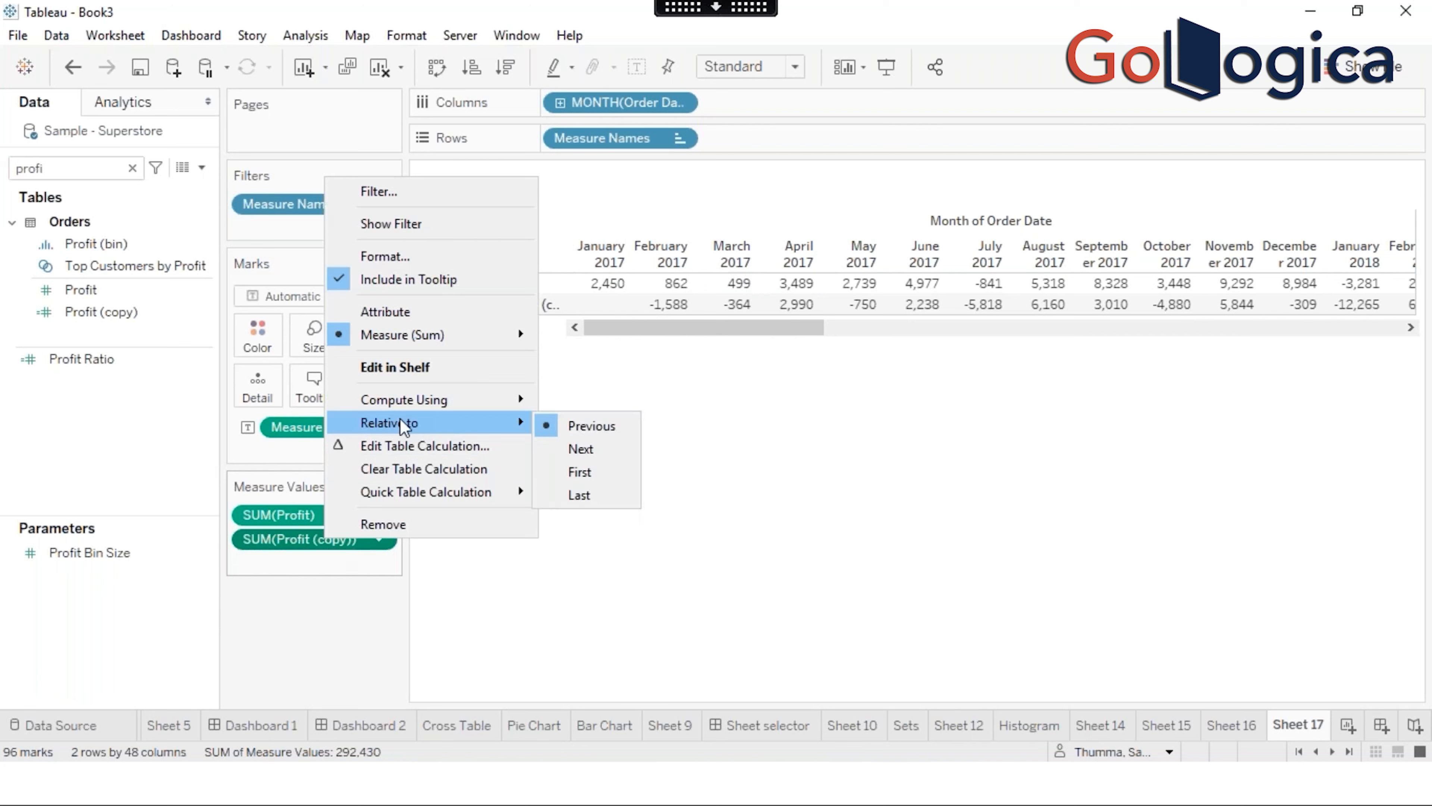
{"action": "left_click", "coordinate": [407, 446]}
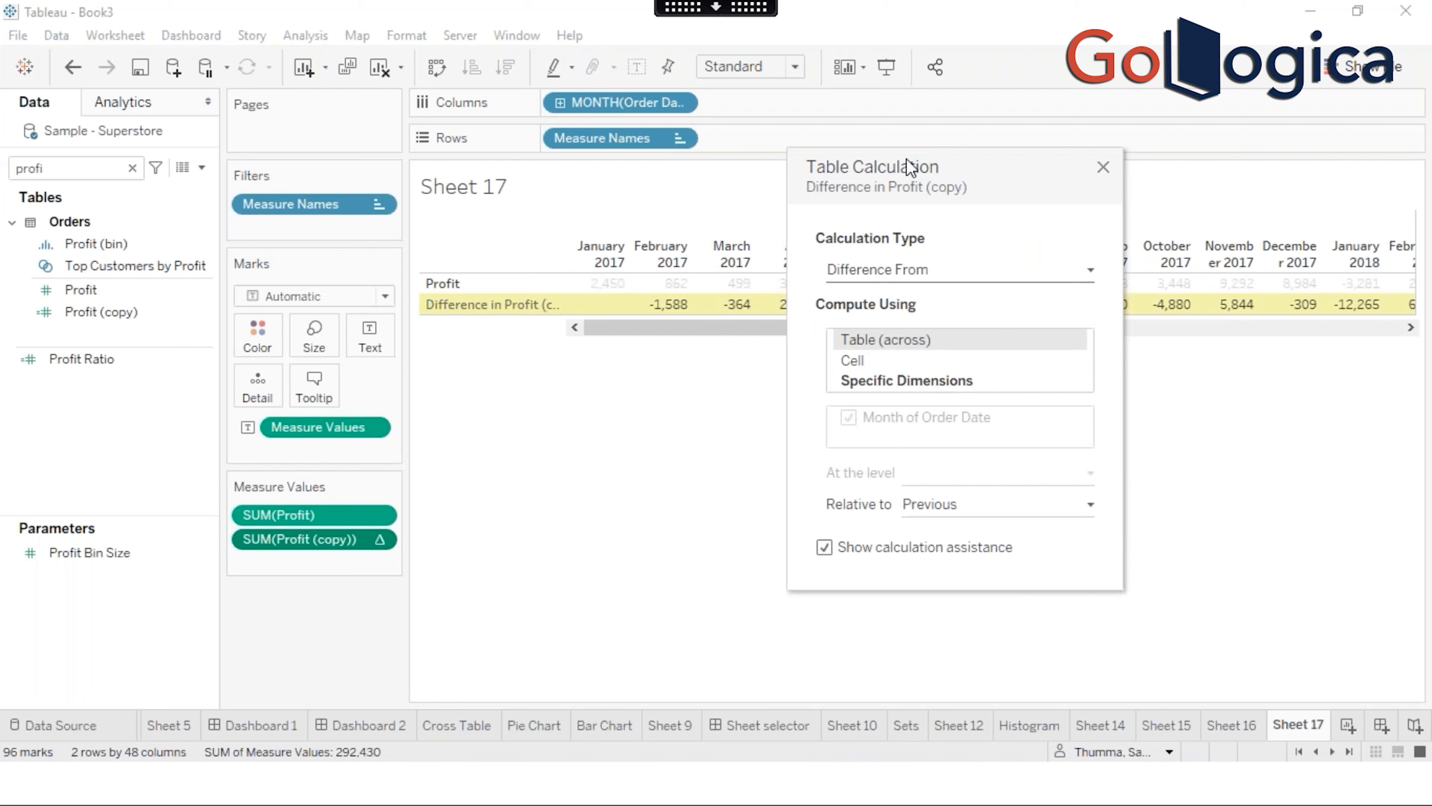
{"action": "left_click_drag", "start_coordinate": [905, 160], "coordinate": [959, 175]}
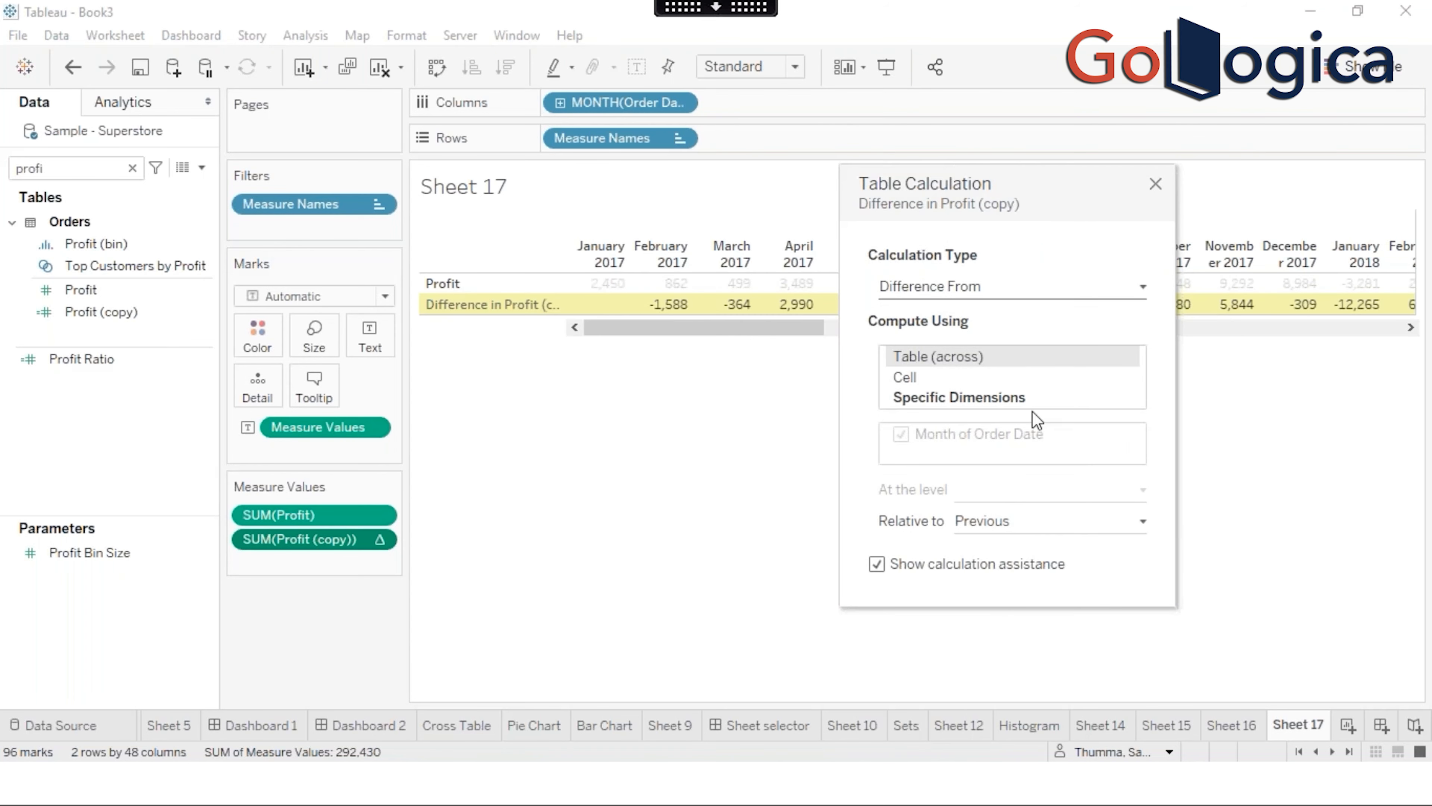
{"action": "left_click", "coordinate": [1008, 521]}
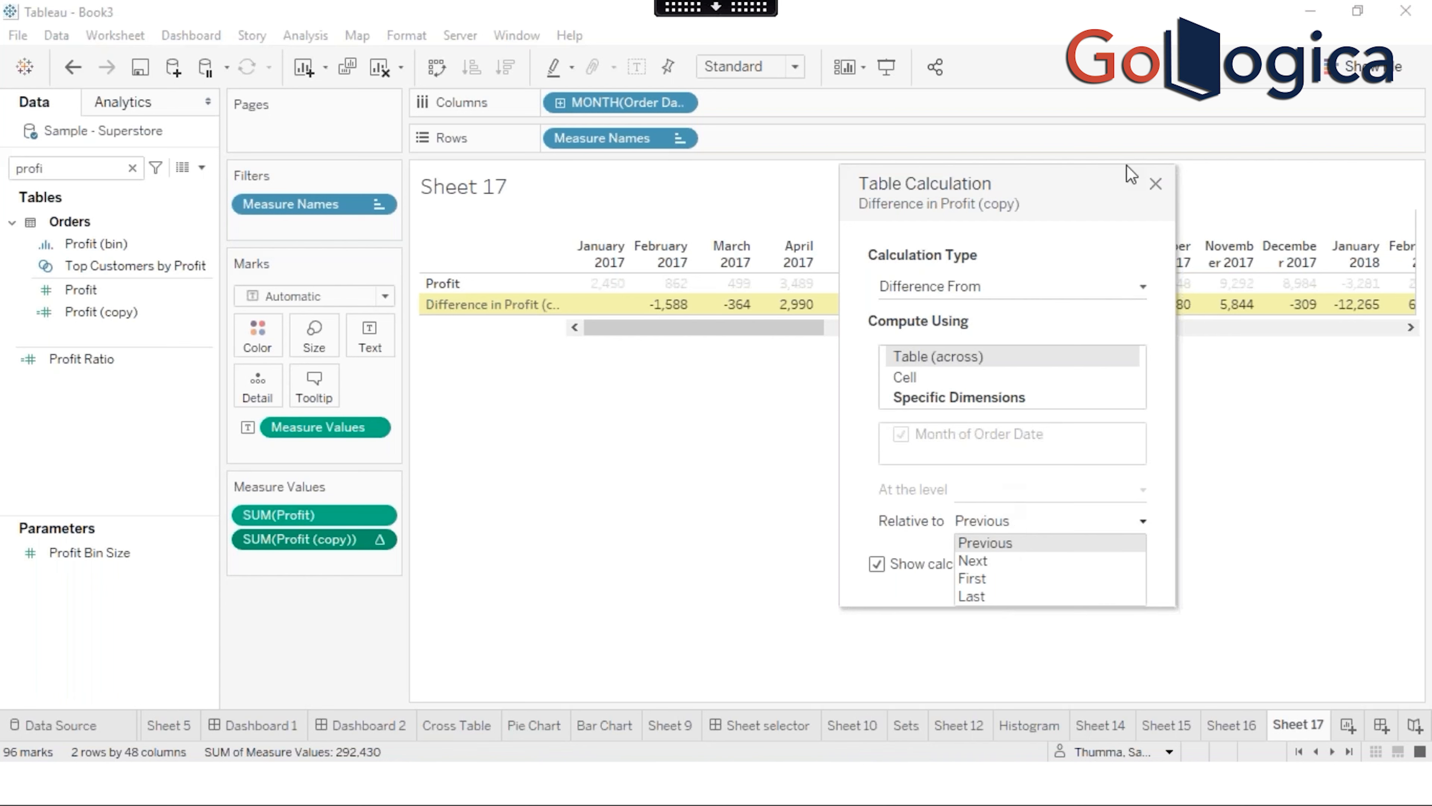
{"action": "left_click_drag", "start_coordinate": [1063, 216], "coordinate": [1036, 282]}
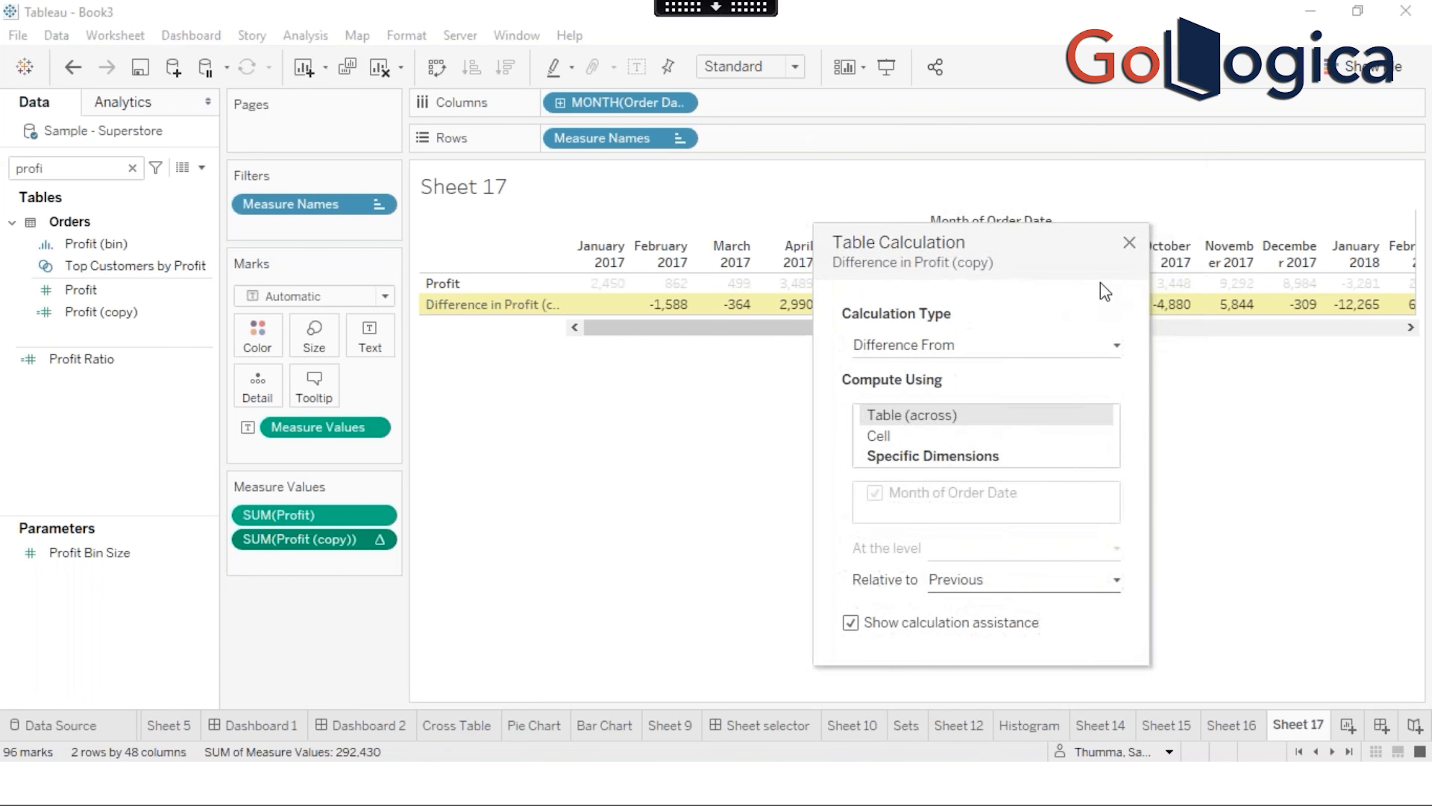
{"action": "left_click", "coordinate": [1128, 241]}
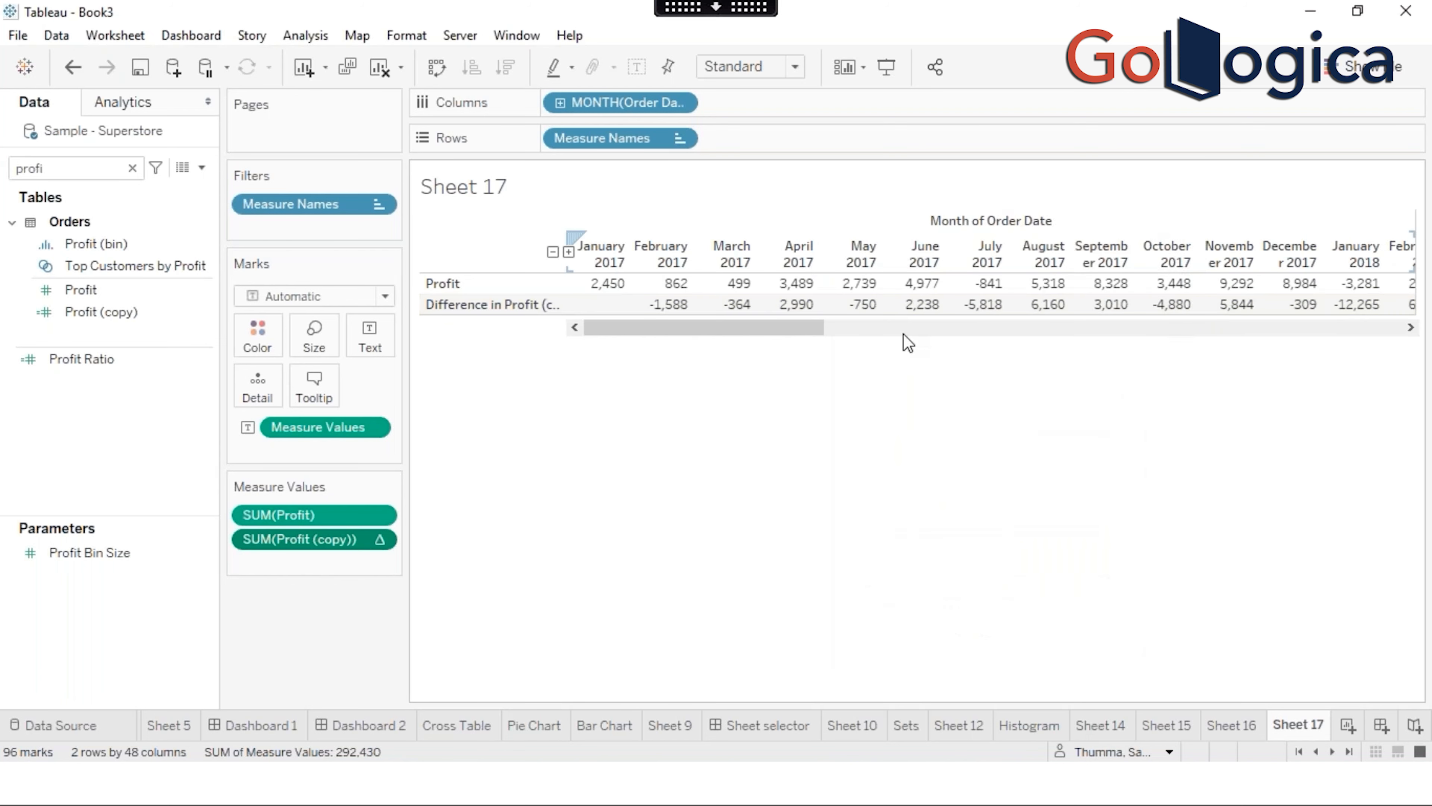
{"action": "left_click", "coordinate": [892, 329]}
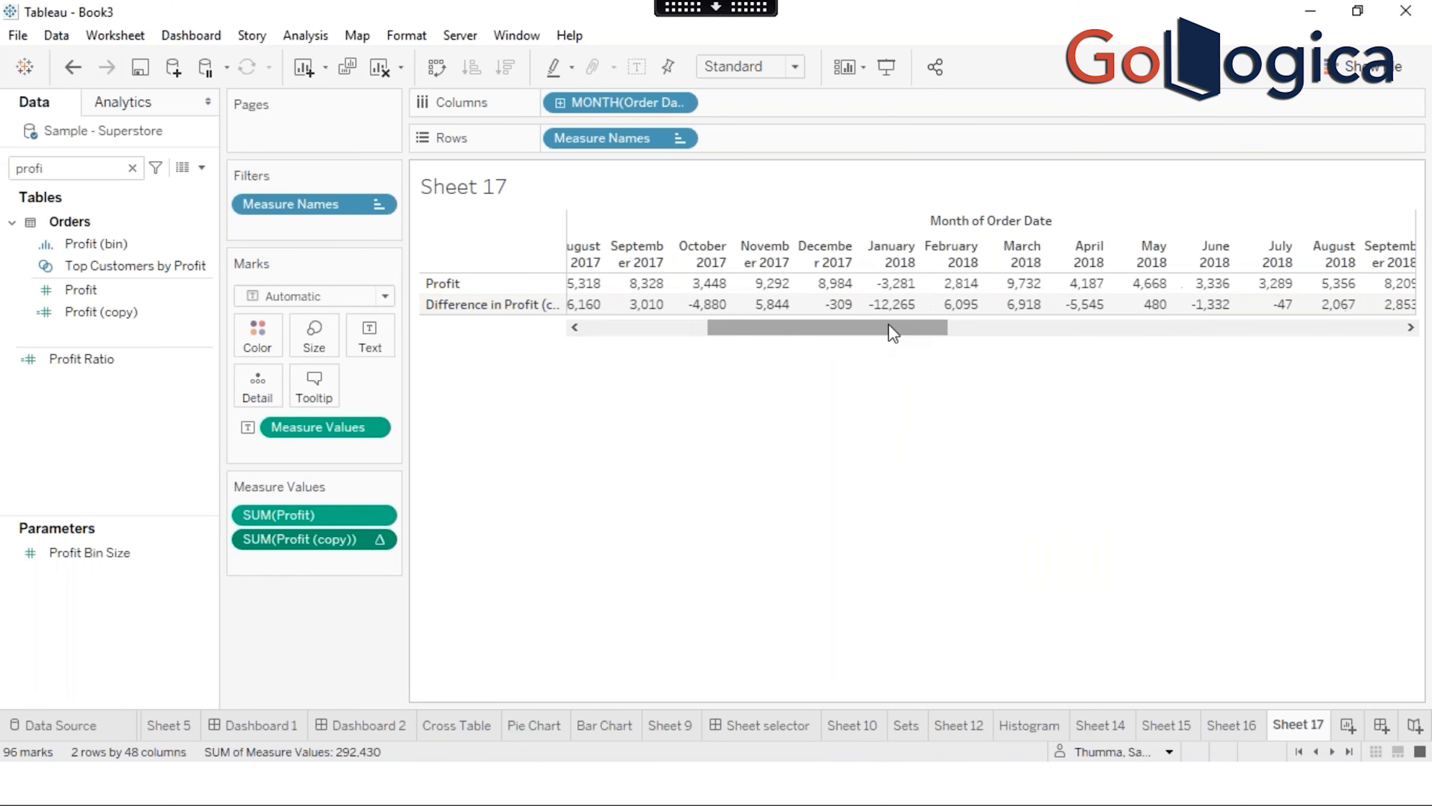
Step: Edit the table calculation of Profit (copy) so the difference is computed relative to Next
{"action": "right_click", "coordinate": [346, 543]}
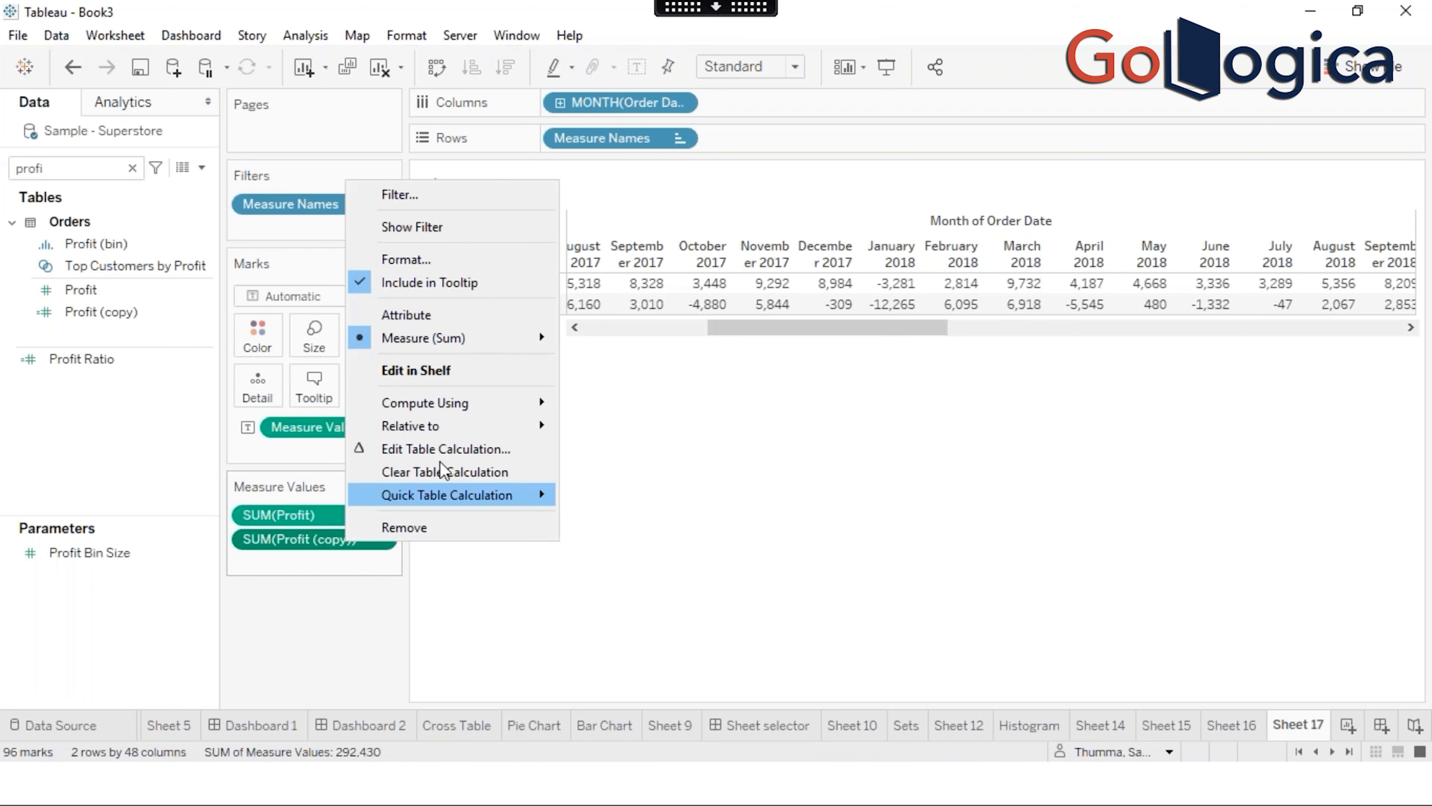
{"action": "left_click", "coordinate": [445, 449]}
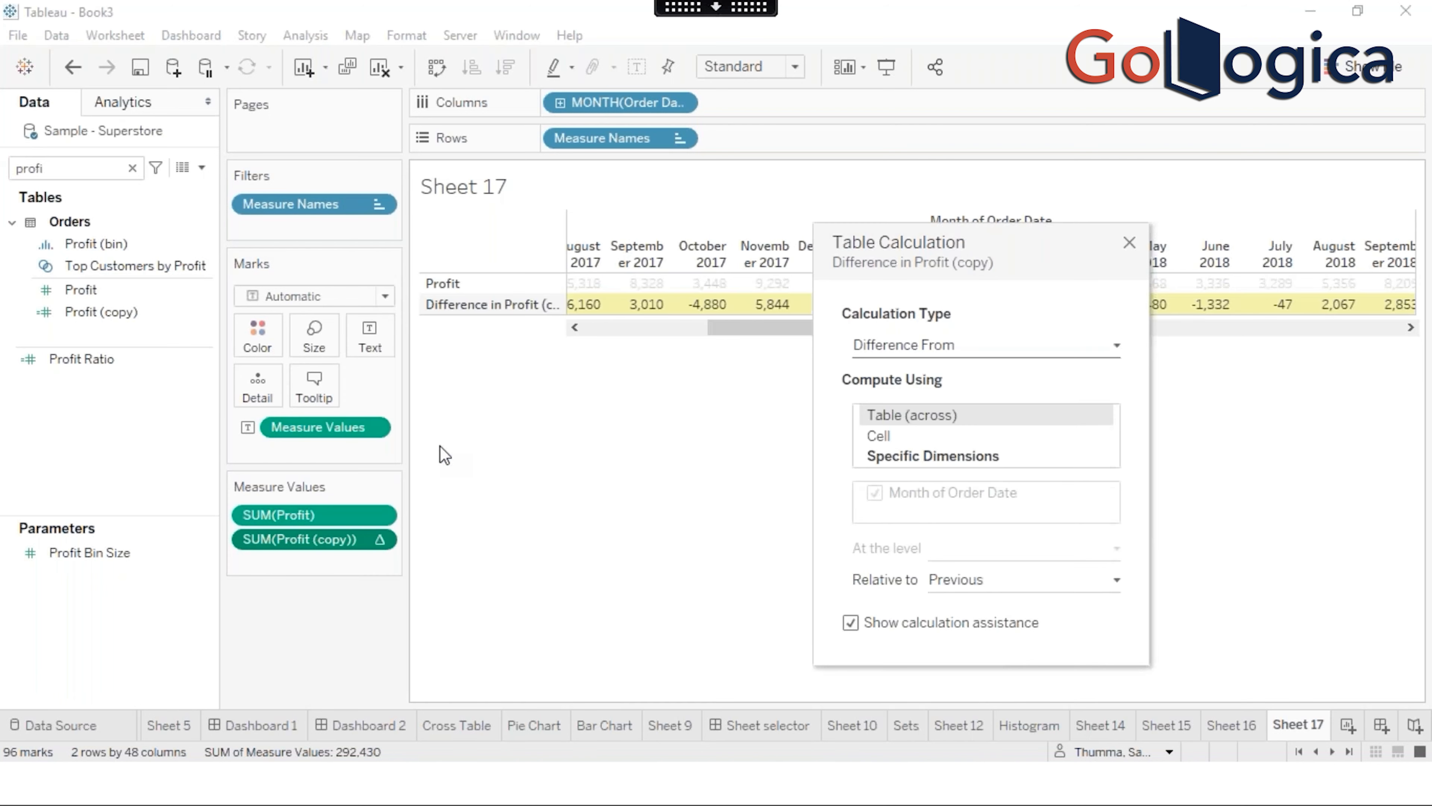
{"action": "left_click", "coordinate": [1011, 587]}
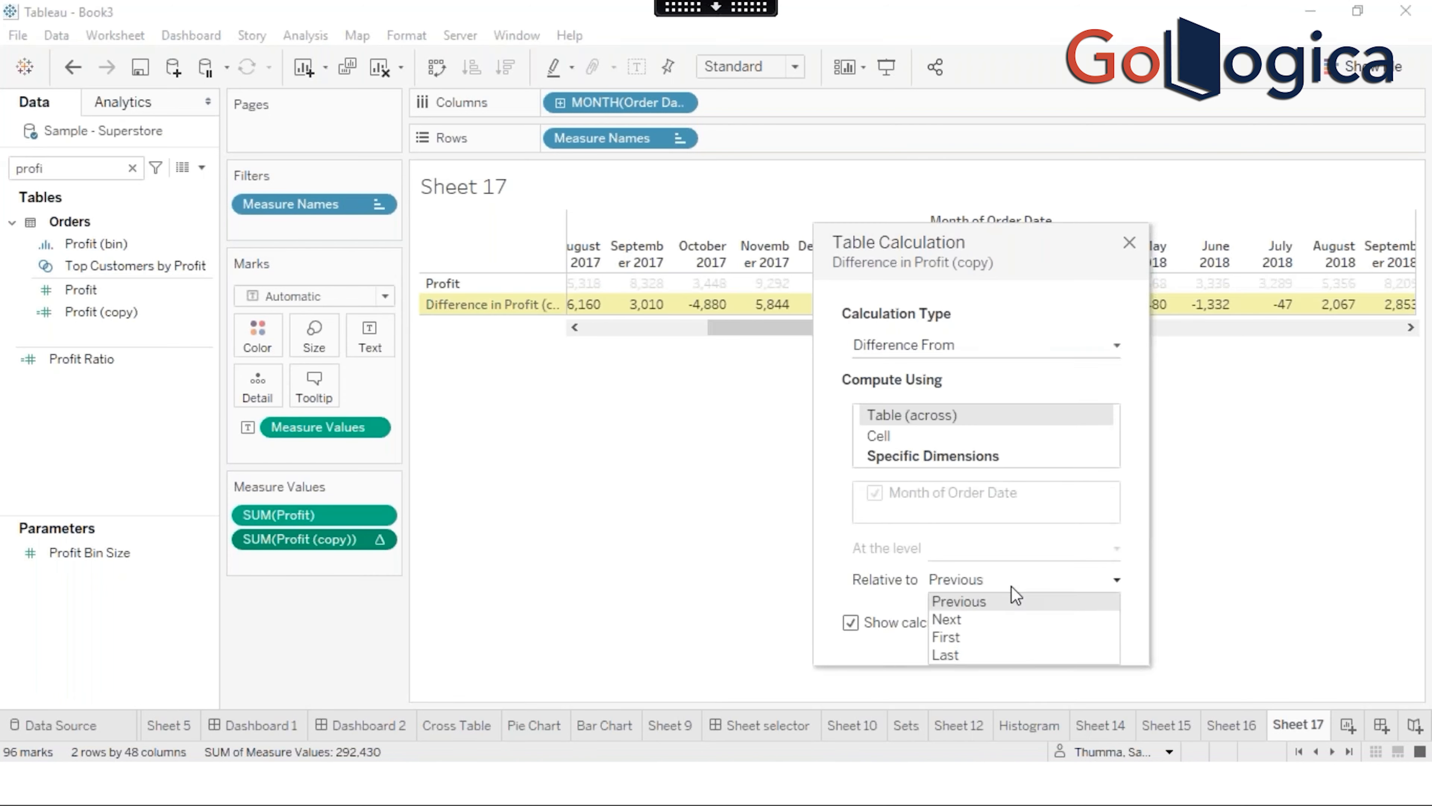
{"action": "left_click", "coordinate": [954, 621]}
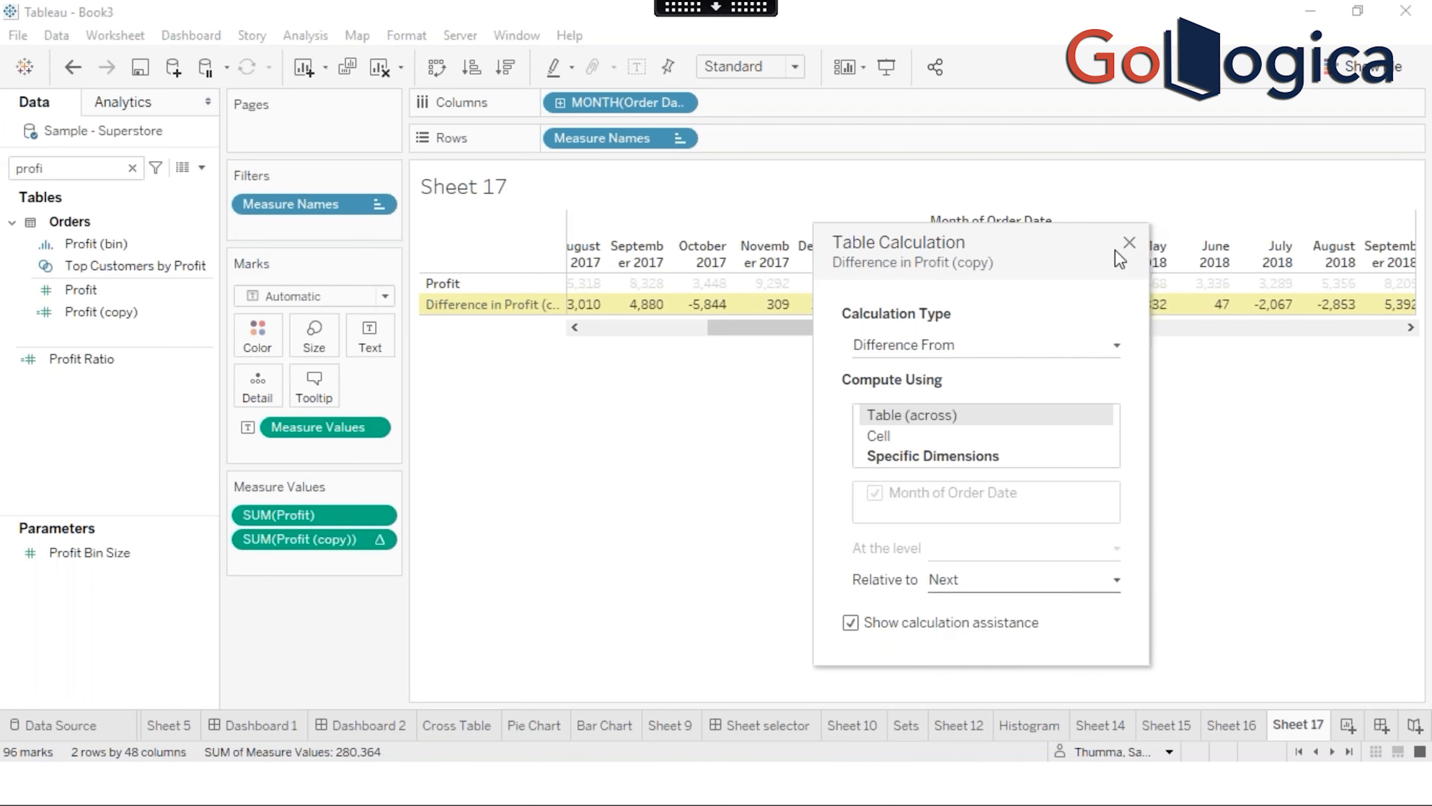
{"action": "left_click", "coordinate": [1129, 242]}
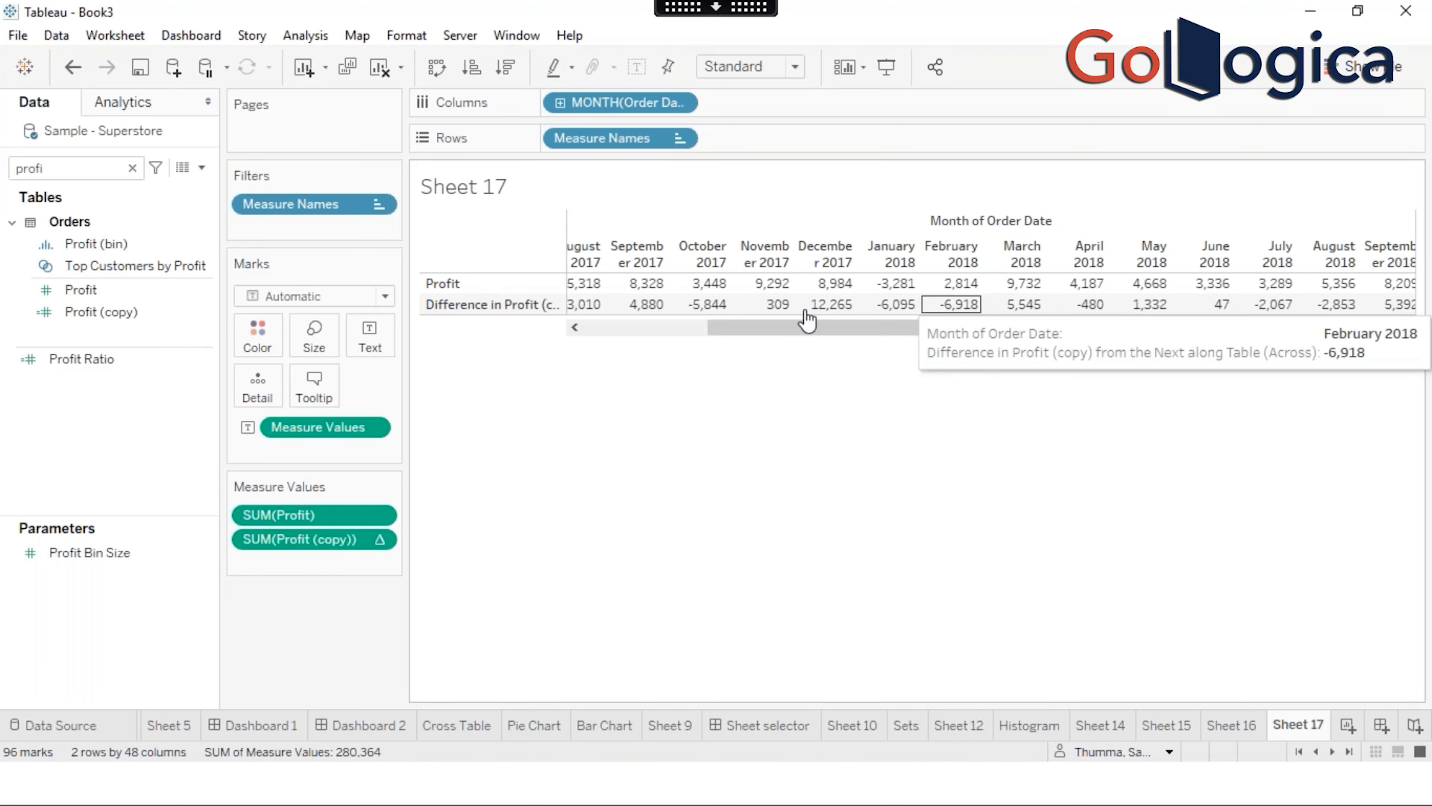
{"action": "left_click_drag", "start_coordinate": [802, 324], "coordinate": [623, 310]}
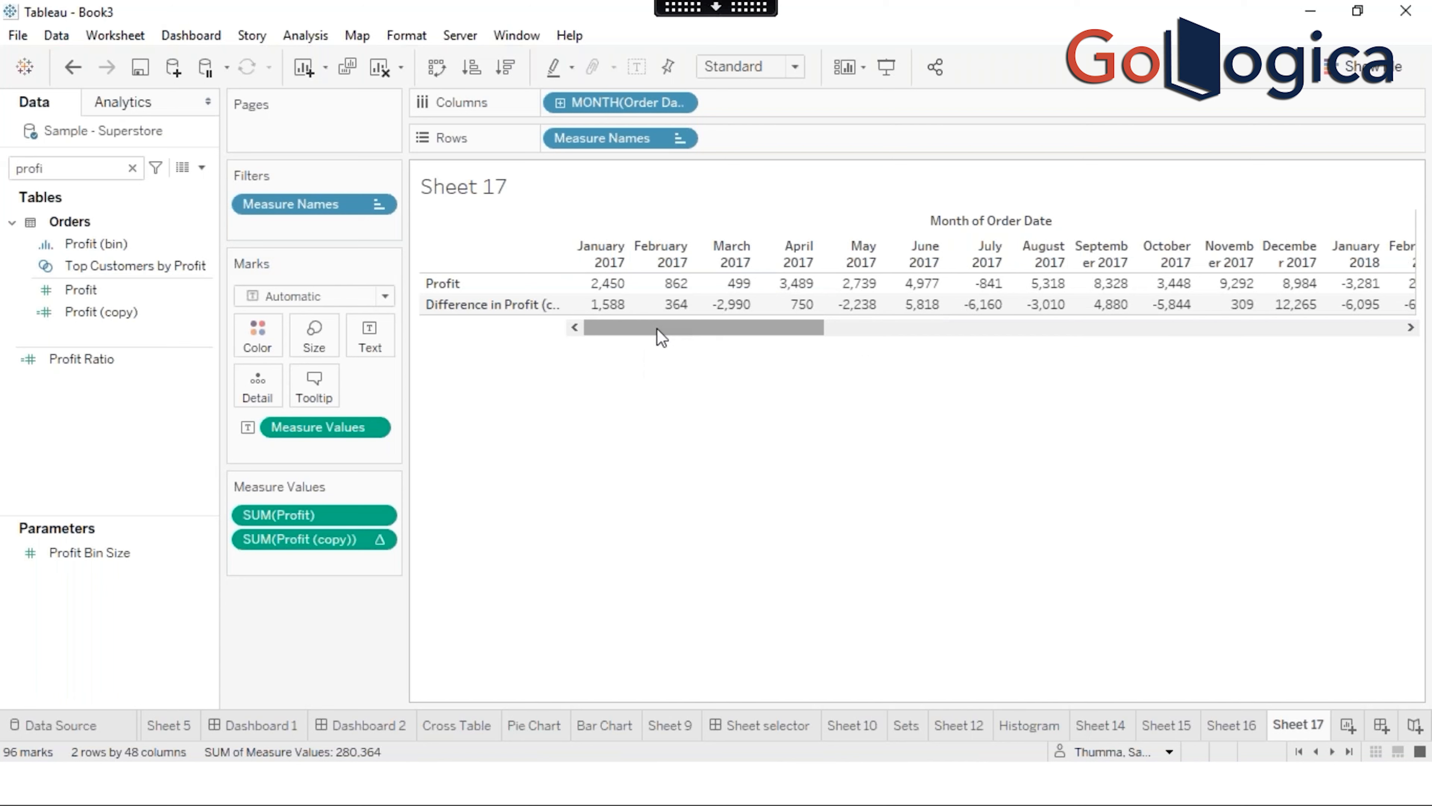
Step: Set the Profit (copy) difference relative to First and compare the early 2017 months with the January 2017 profit
{"action": "right_click", "coordinate": [331, 543]}
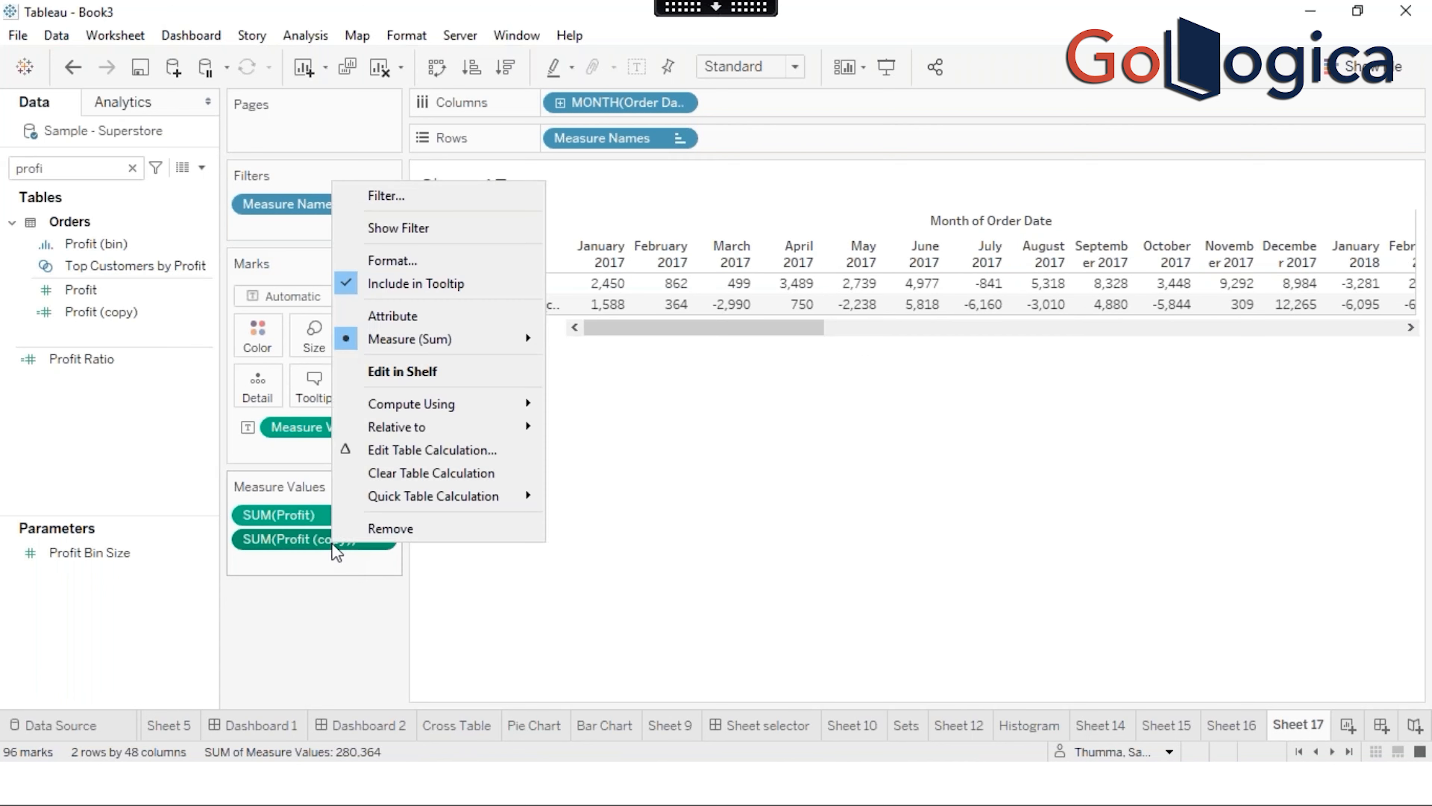
{"action": "left_click", "coordinate": [413, 450]}
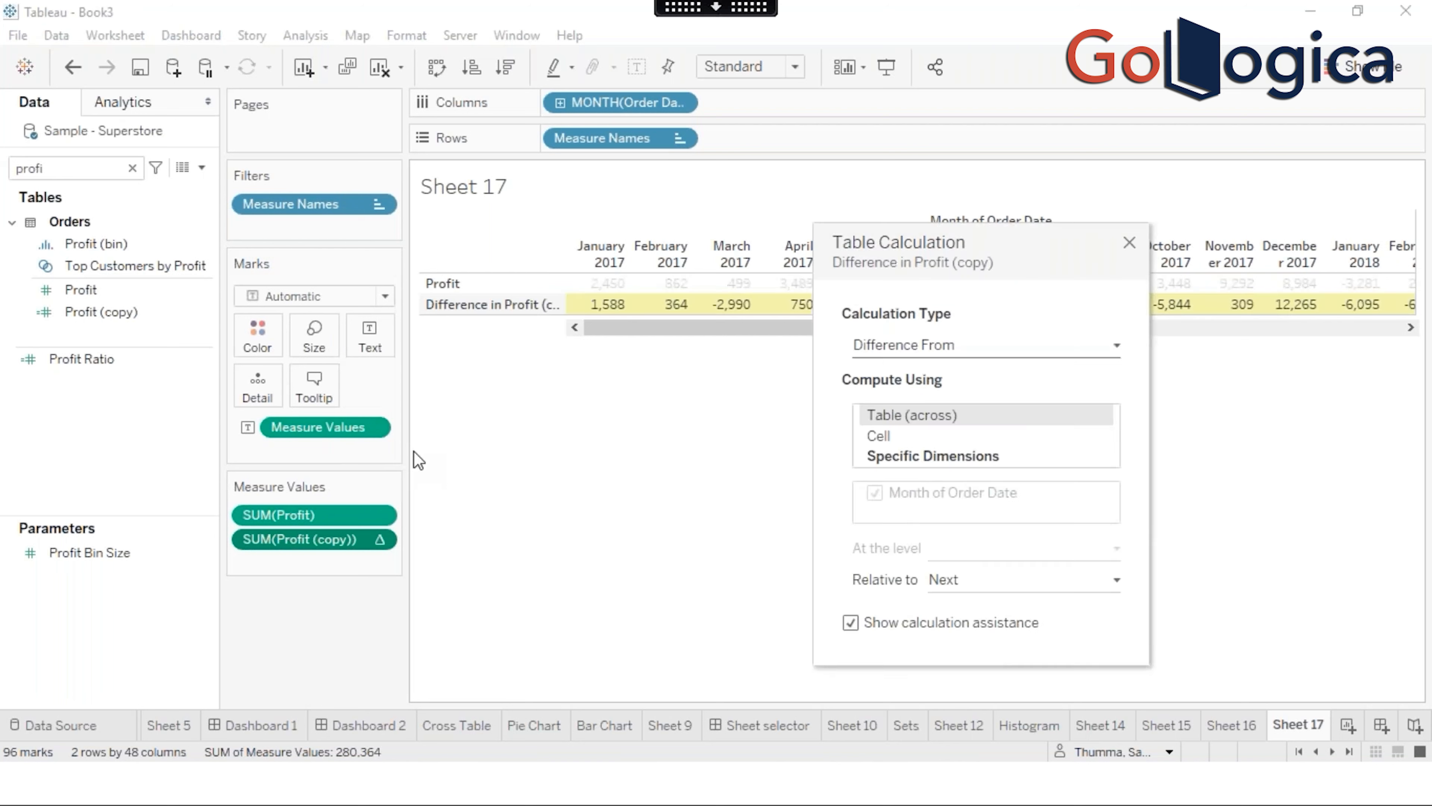
{"action": "left_click", "coordinate": [1009, 579]}
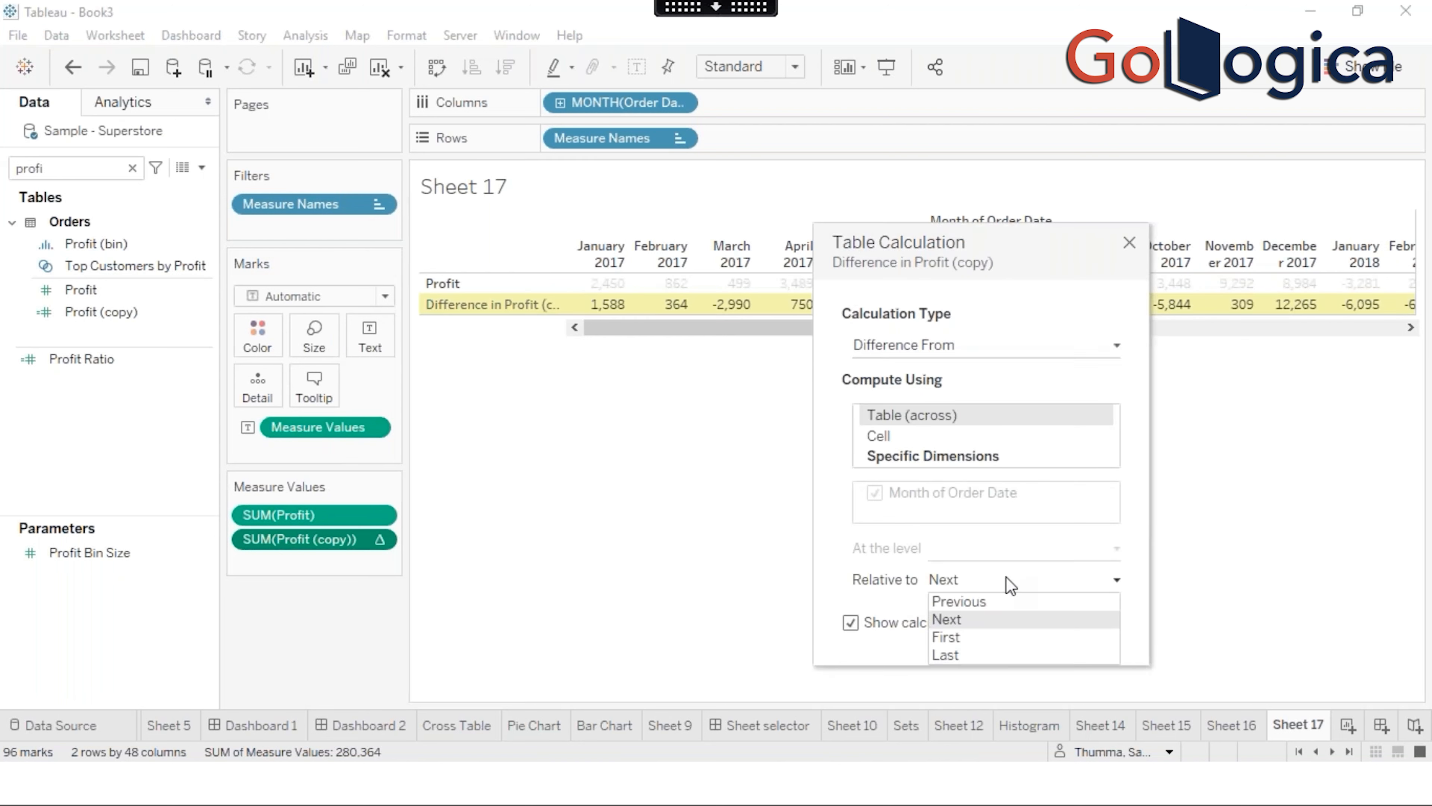
{"action": "left_click", "coordinate": [974, 638]}
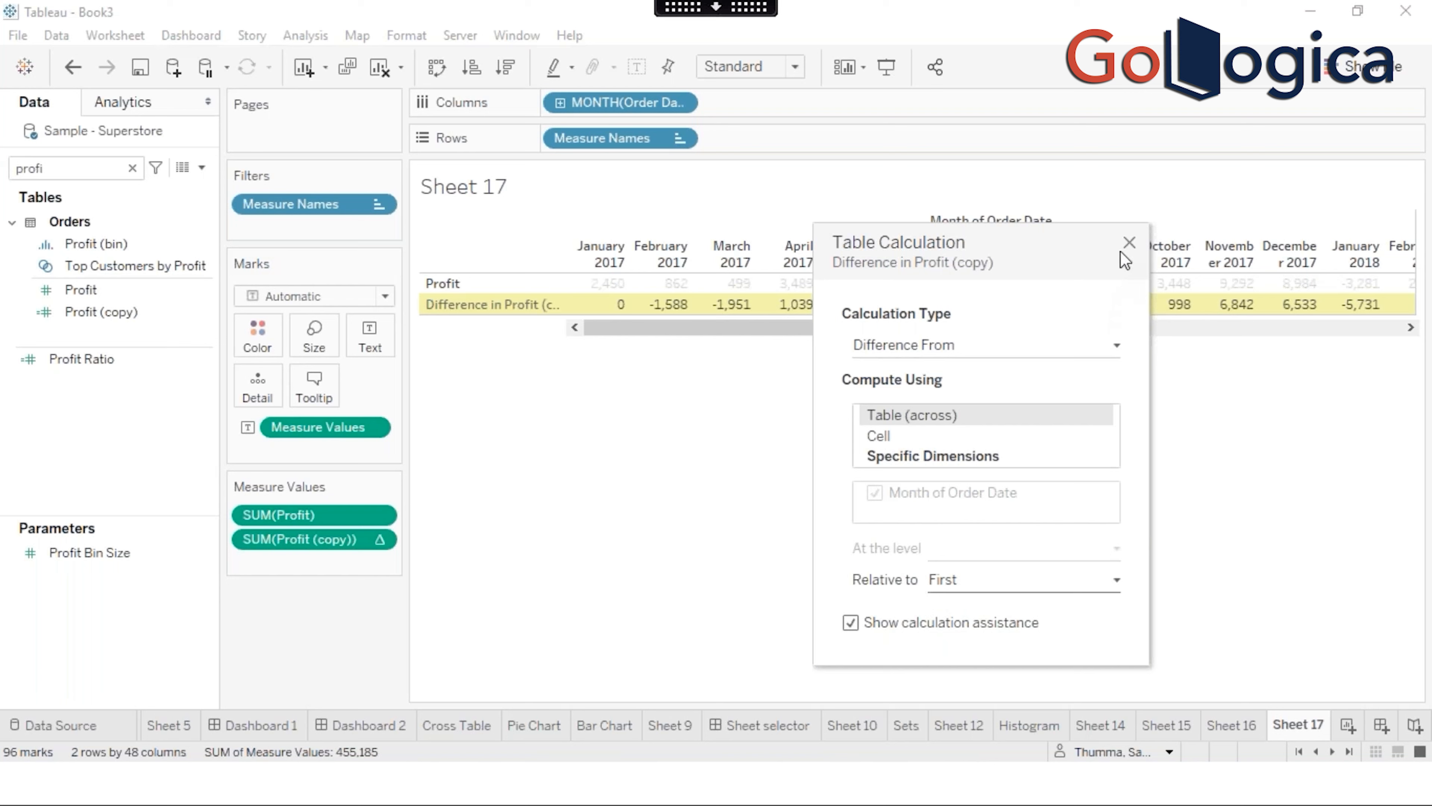
{"action": "left_click", "coordinate": [1129, 242]}
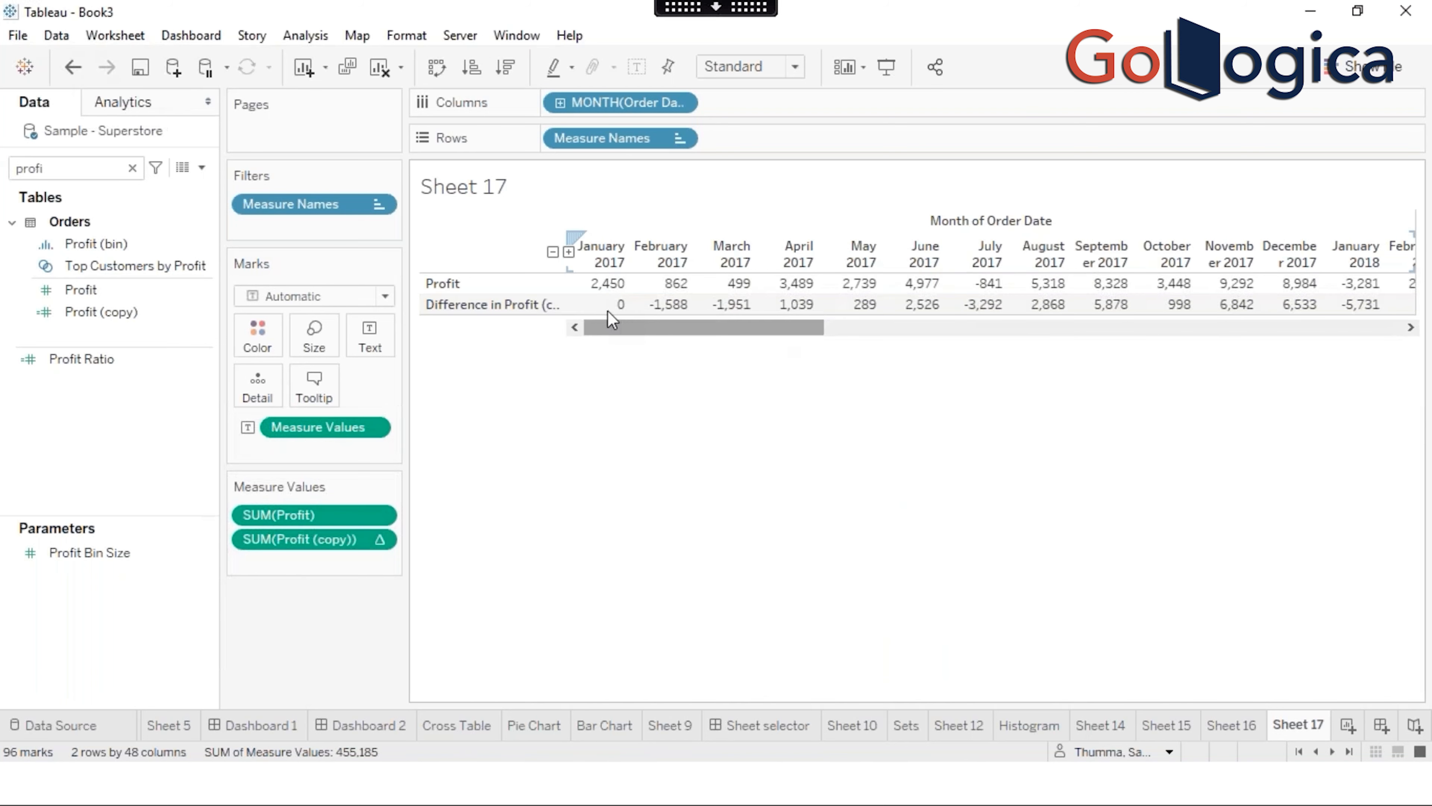
{"action": "mouse_move", "coordinate": [617, 309]}
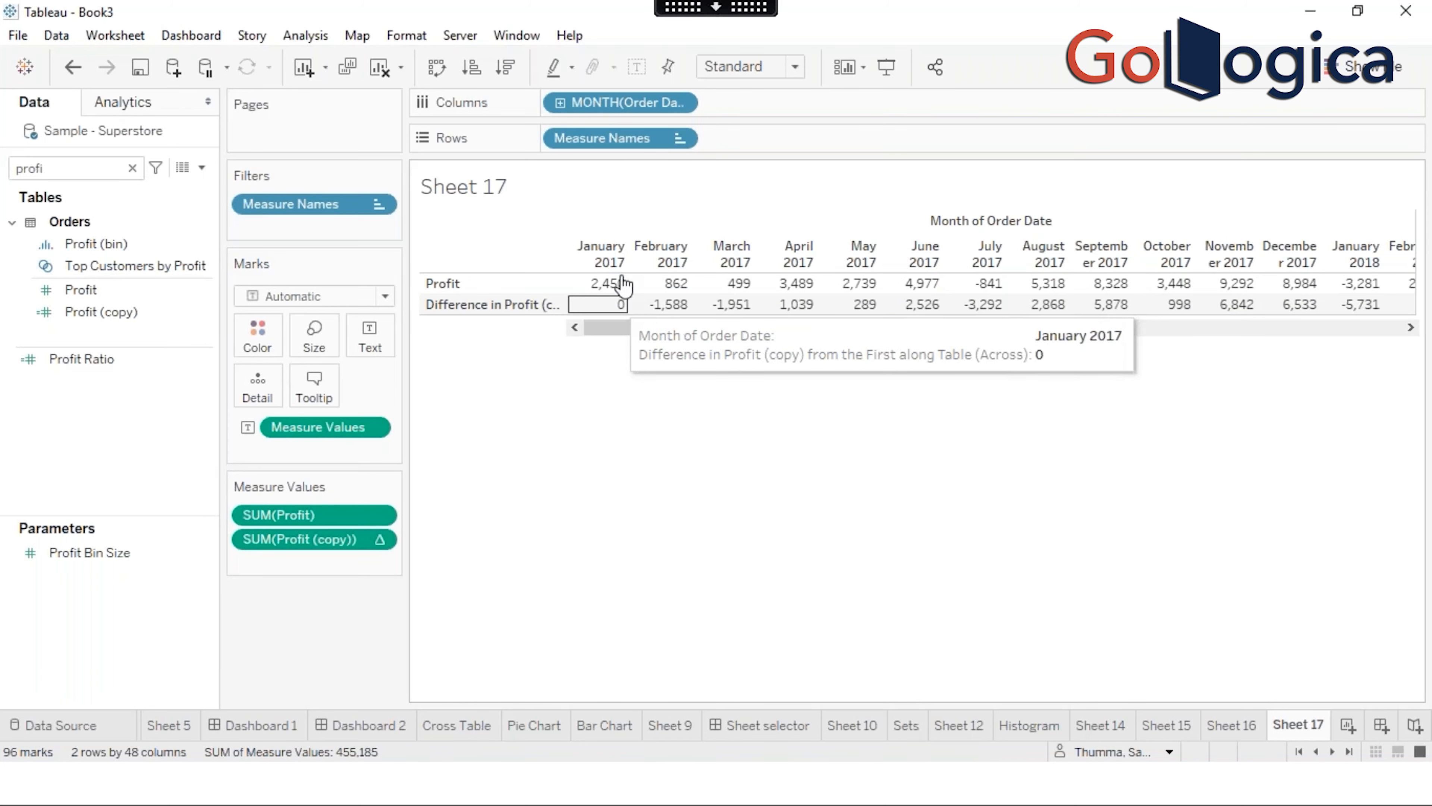
{"action": "mouse_move", "coordinate": [617, 282]}
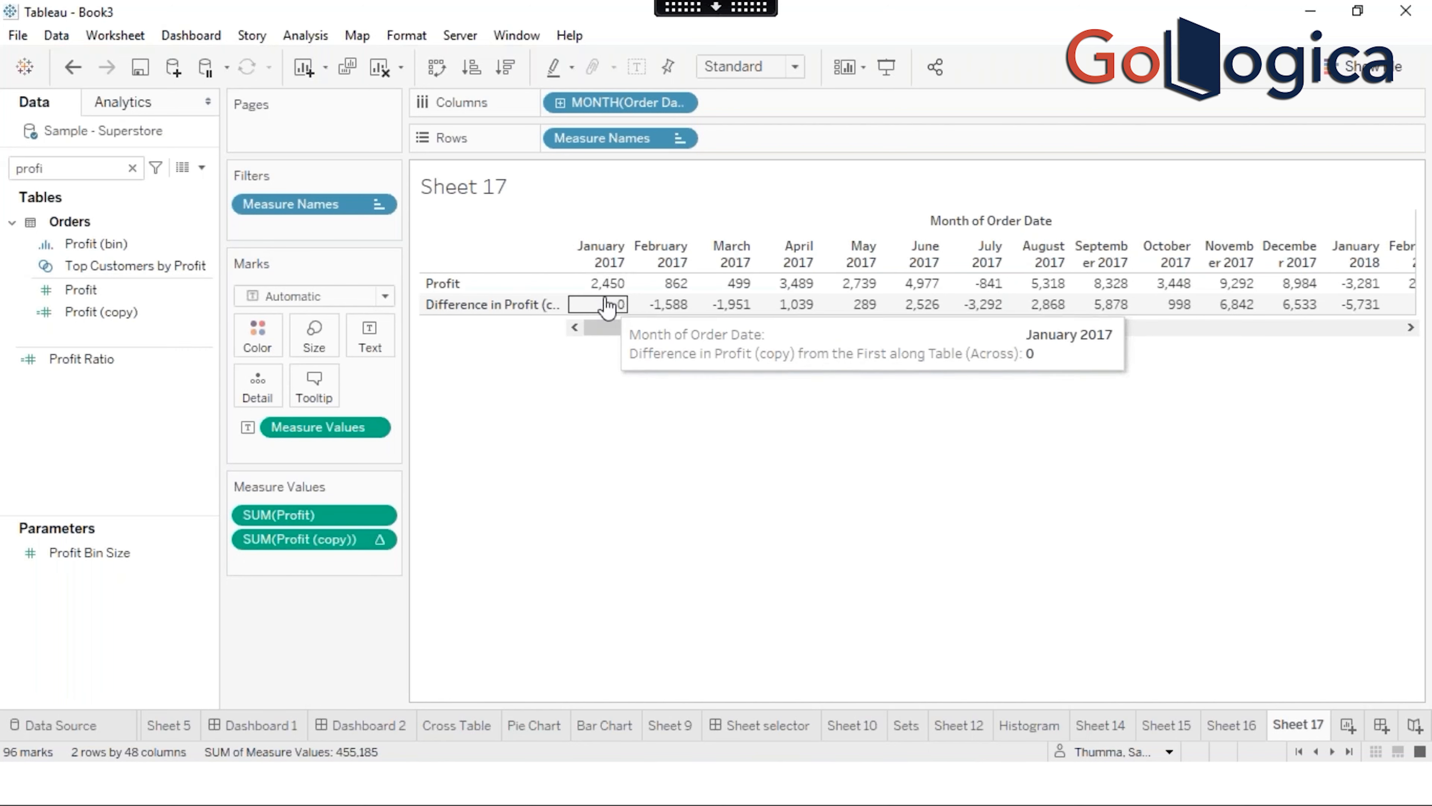
{"action": "mouse_move", "coordinate": [687, 298]}
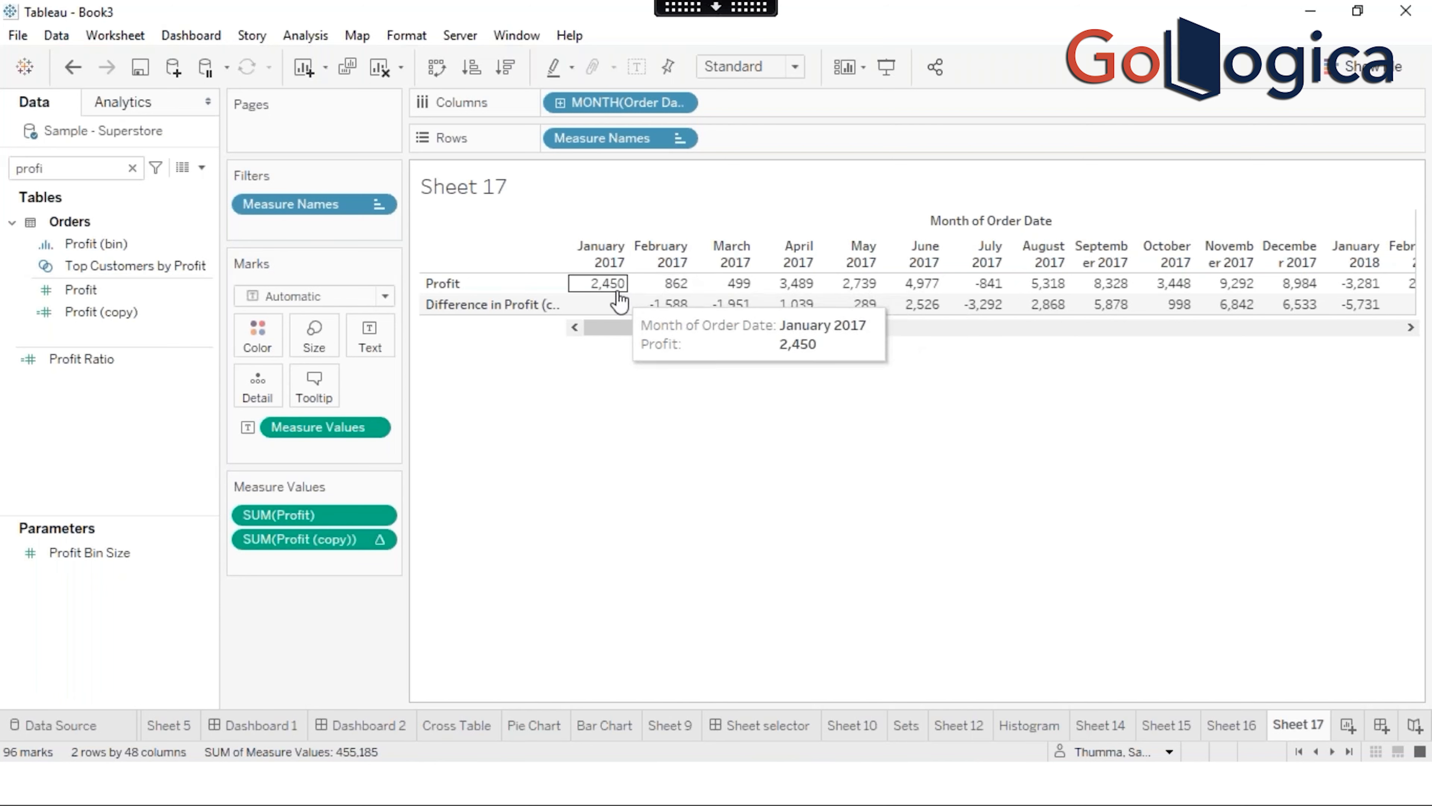
{"action": "mouse_move", "coordinate": [759, 288]}
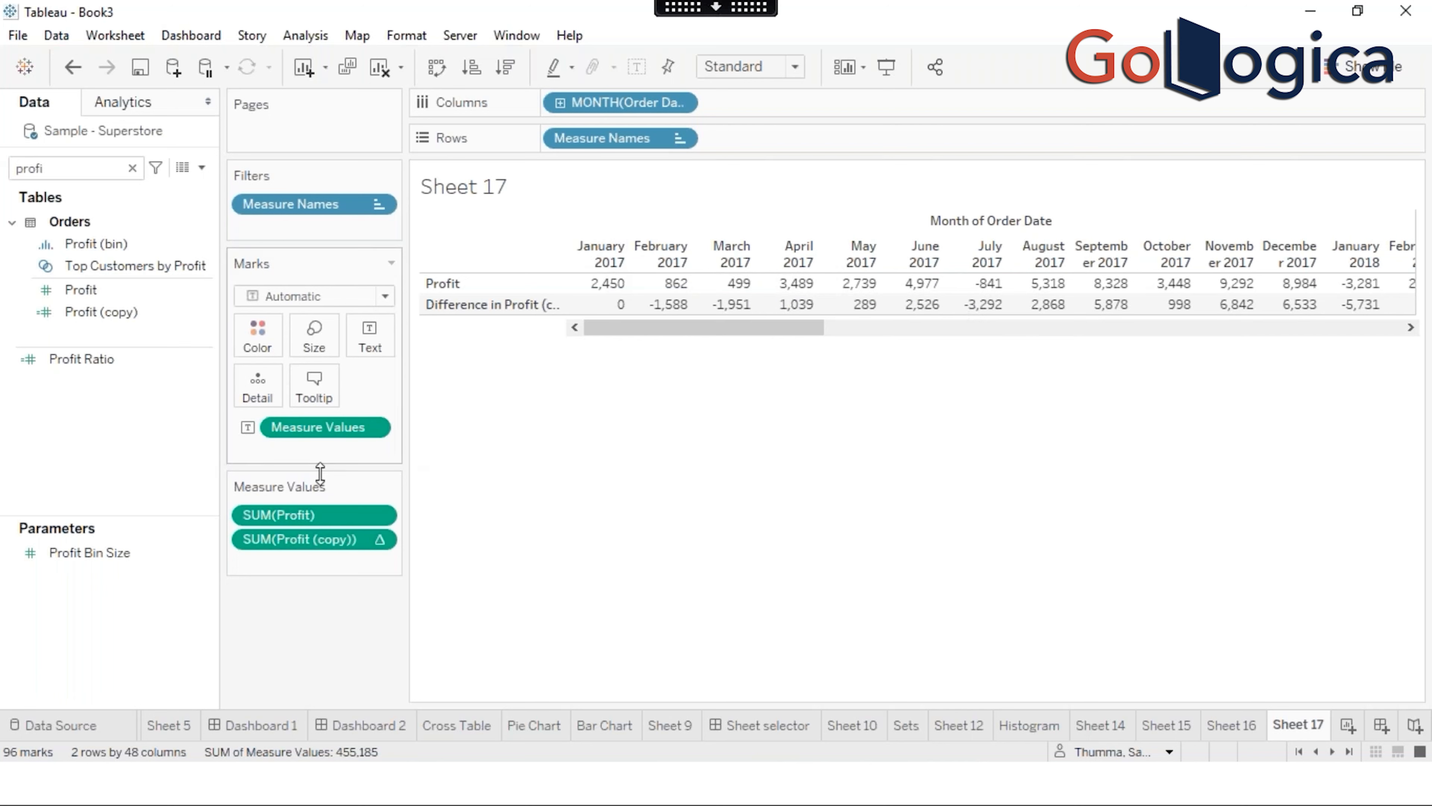
Step: Set the Profit (copy) difference relative to Last and compare the January 2017 result with December 2020
{"action": "right_click", "coordinate": [330, 543]}
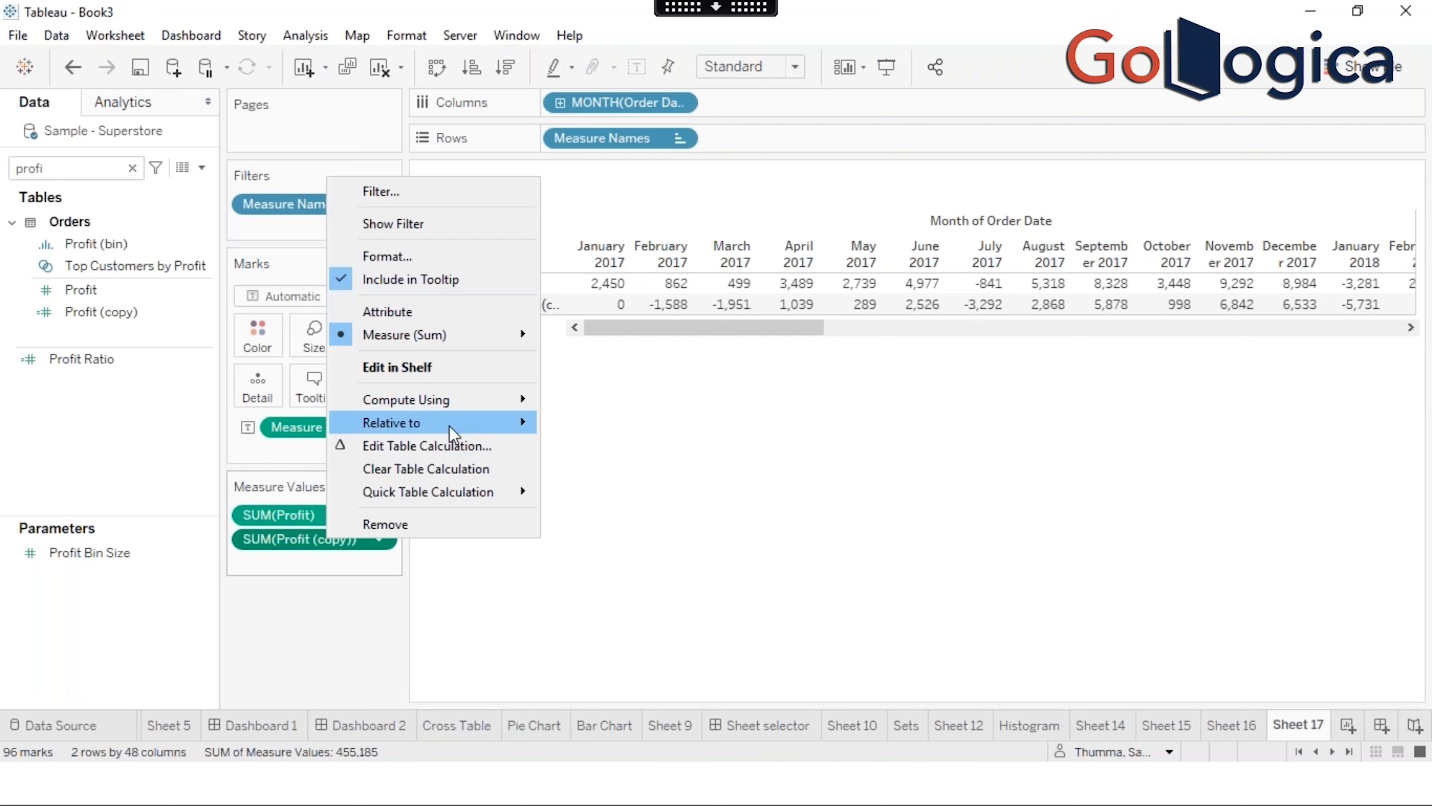
{"action": "mouse_move", "coordinate": [454, 434]}
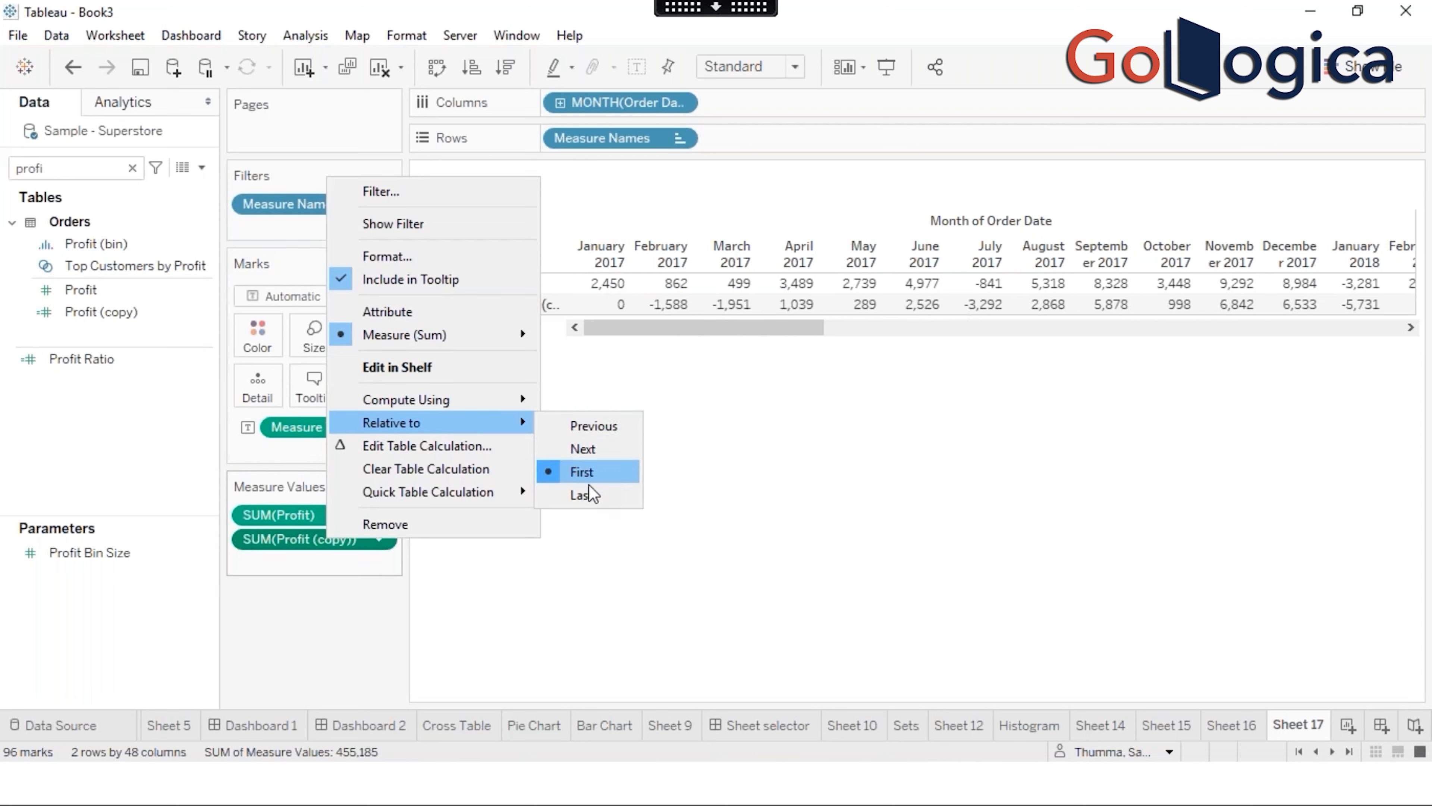
{"action": "left_click", "coordinate": [586, 495]}
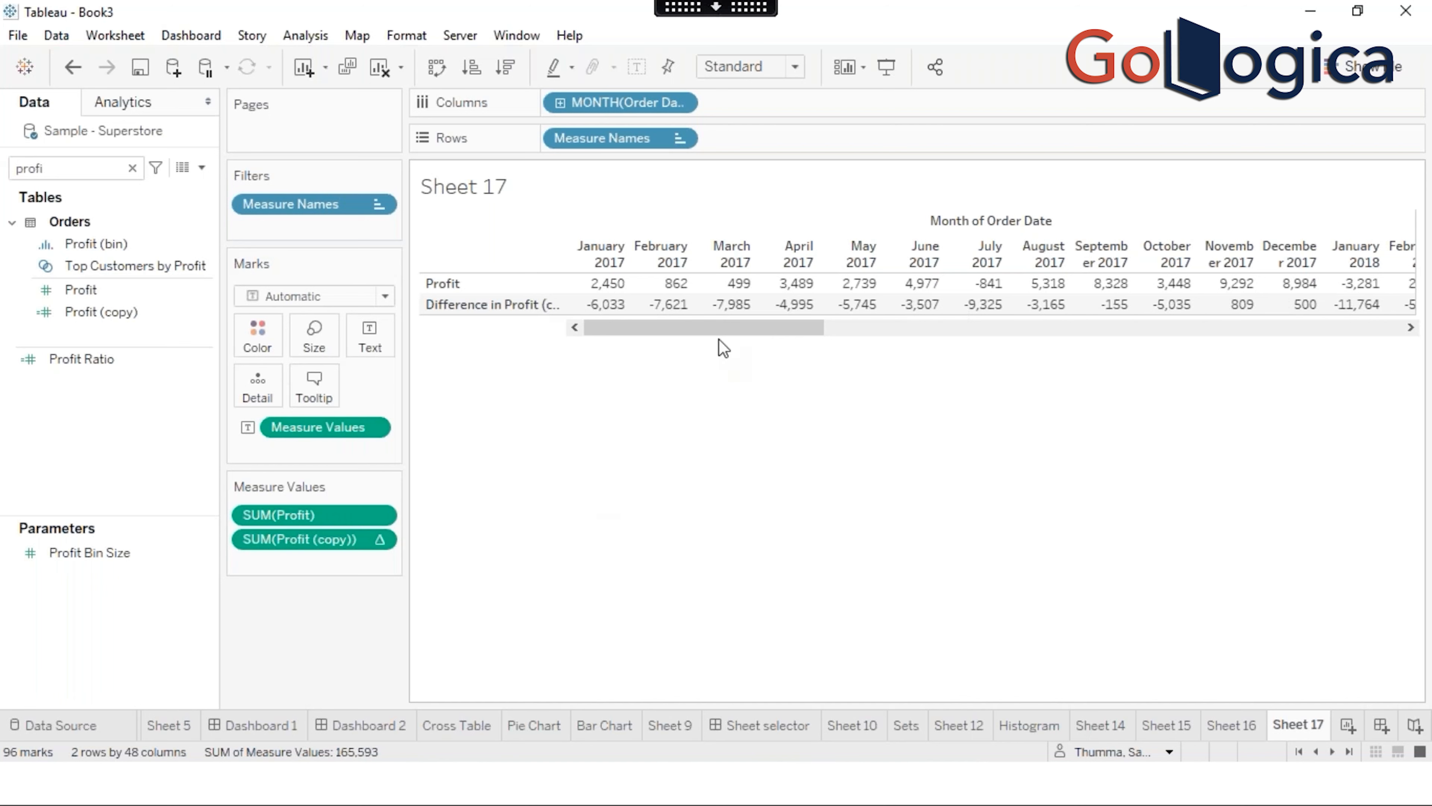
{"action": "left_click_drag", "start_coordinate": [700, 330], "coordinate": [1367, 321]}
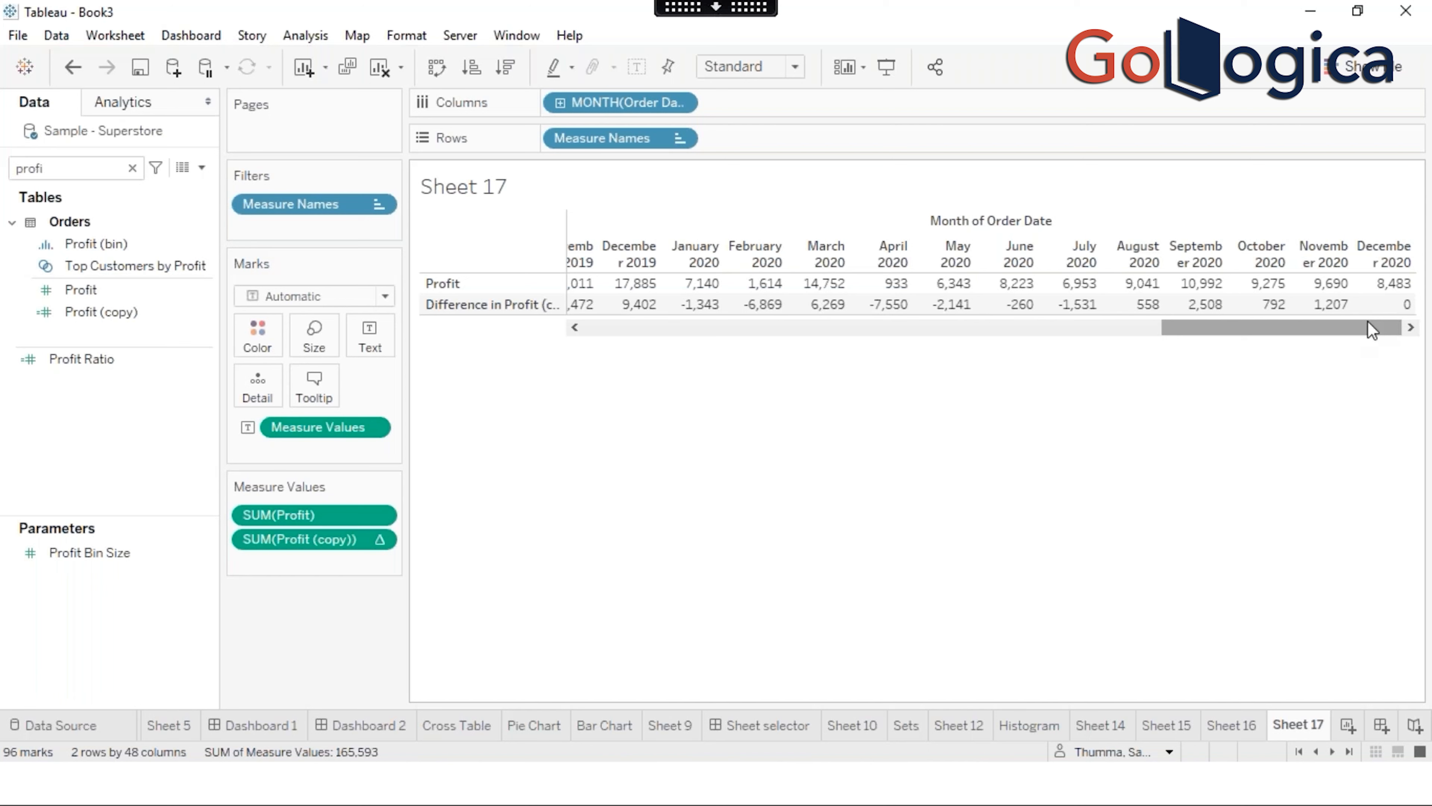
{"action": "left_click_drag", "start_coordinate": [1344, 333], "coordinate": [557, 274]}
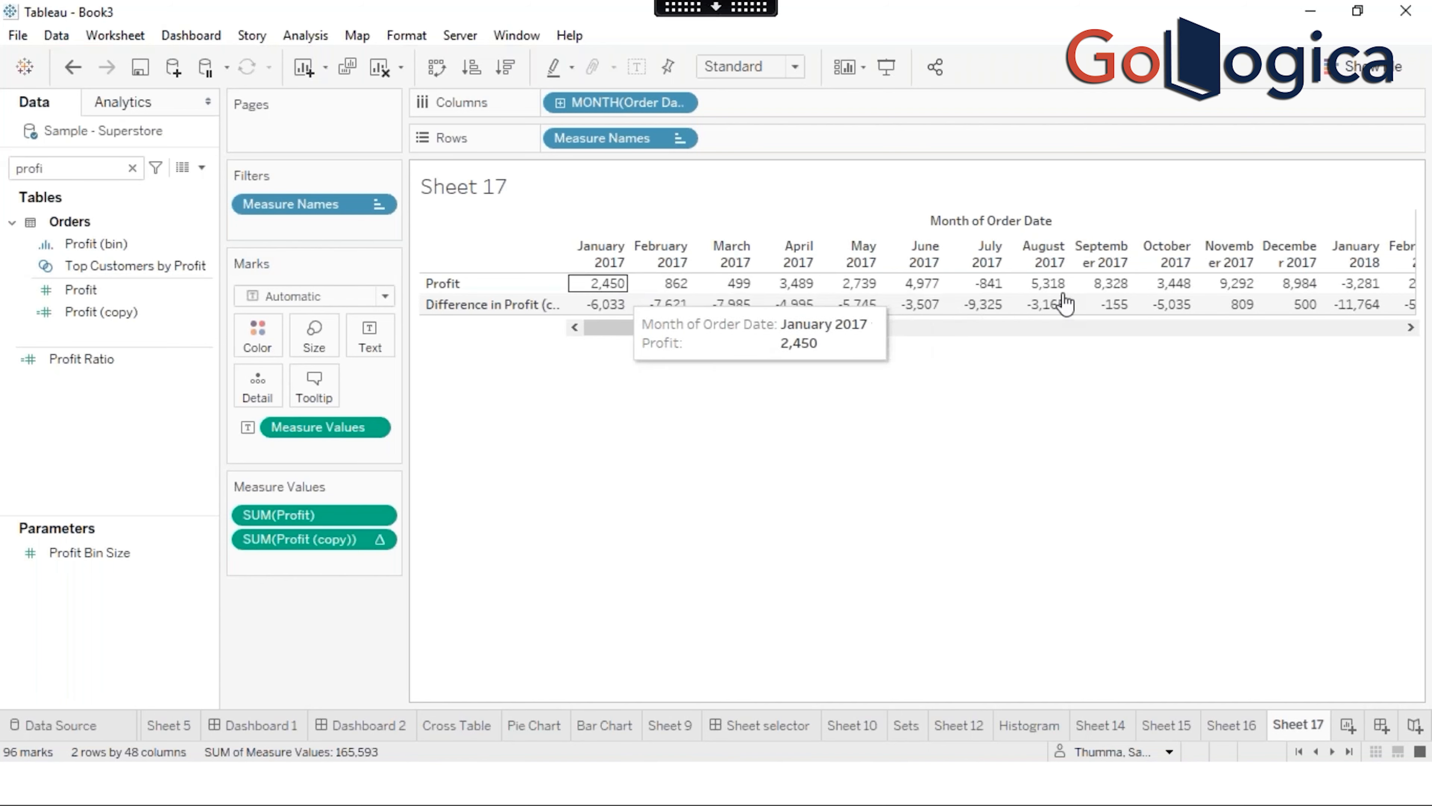
{"action": "left_click_drag", "start_coordinate": [867, 333], "coordinate": [648, 322]}
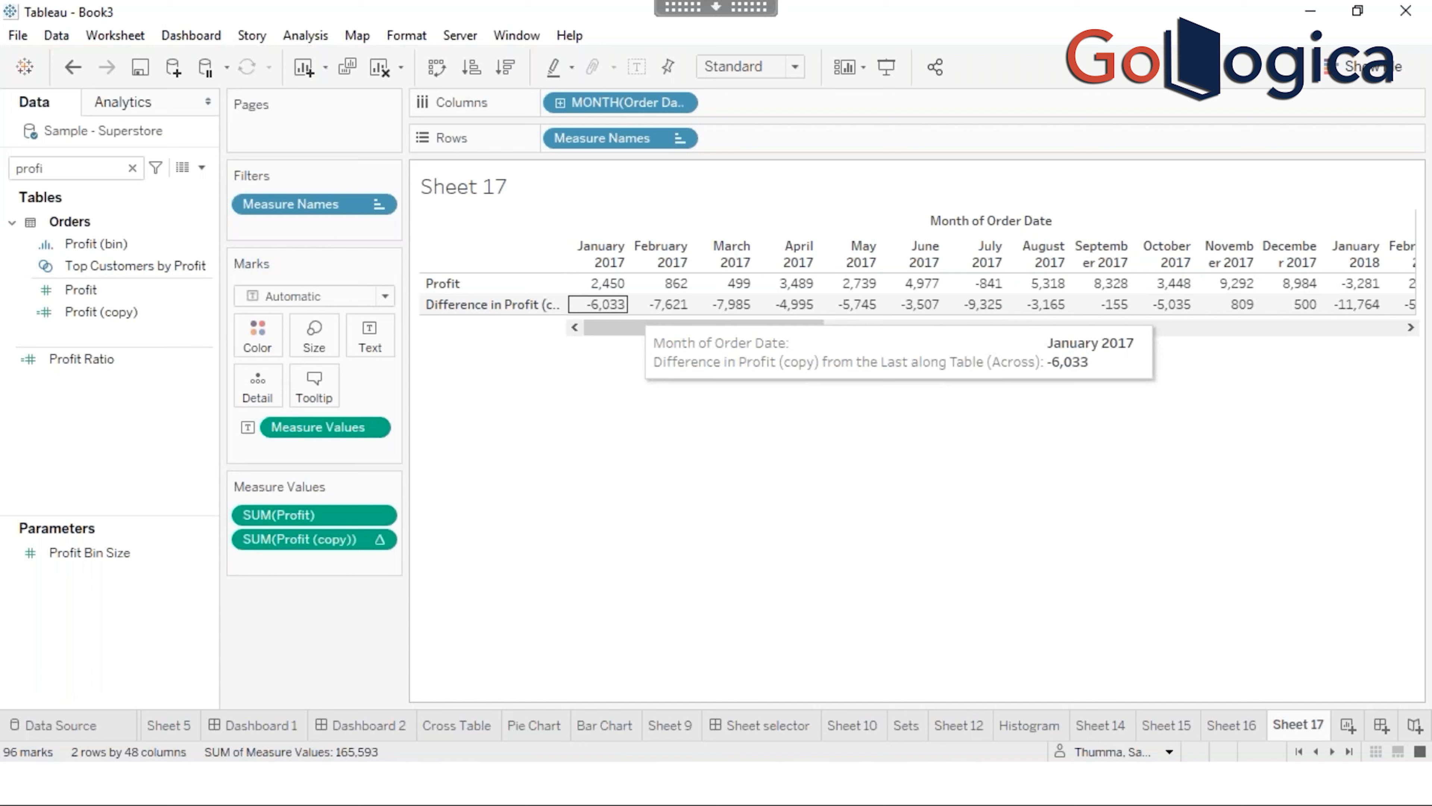
Step: Check the types of table calculations slide in PowerPoint and return to Tableau to examine the differences up to December 2020
{"action": "left_click", "coordinate": [715, 7]}
{"action": "left_click", "coordinate": [417, 31]}
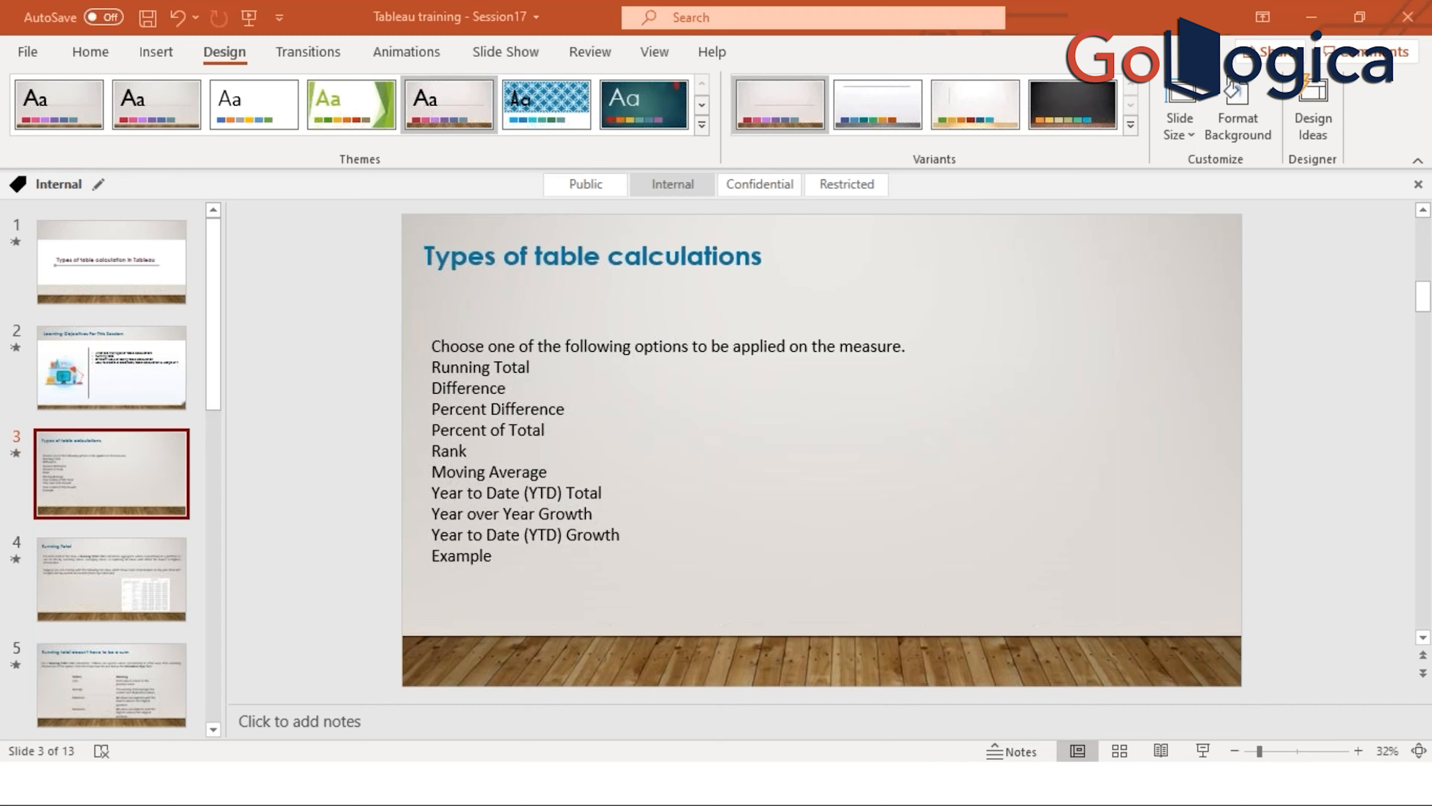
{"action": "left_click", "coordinate": [954, 783]}
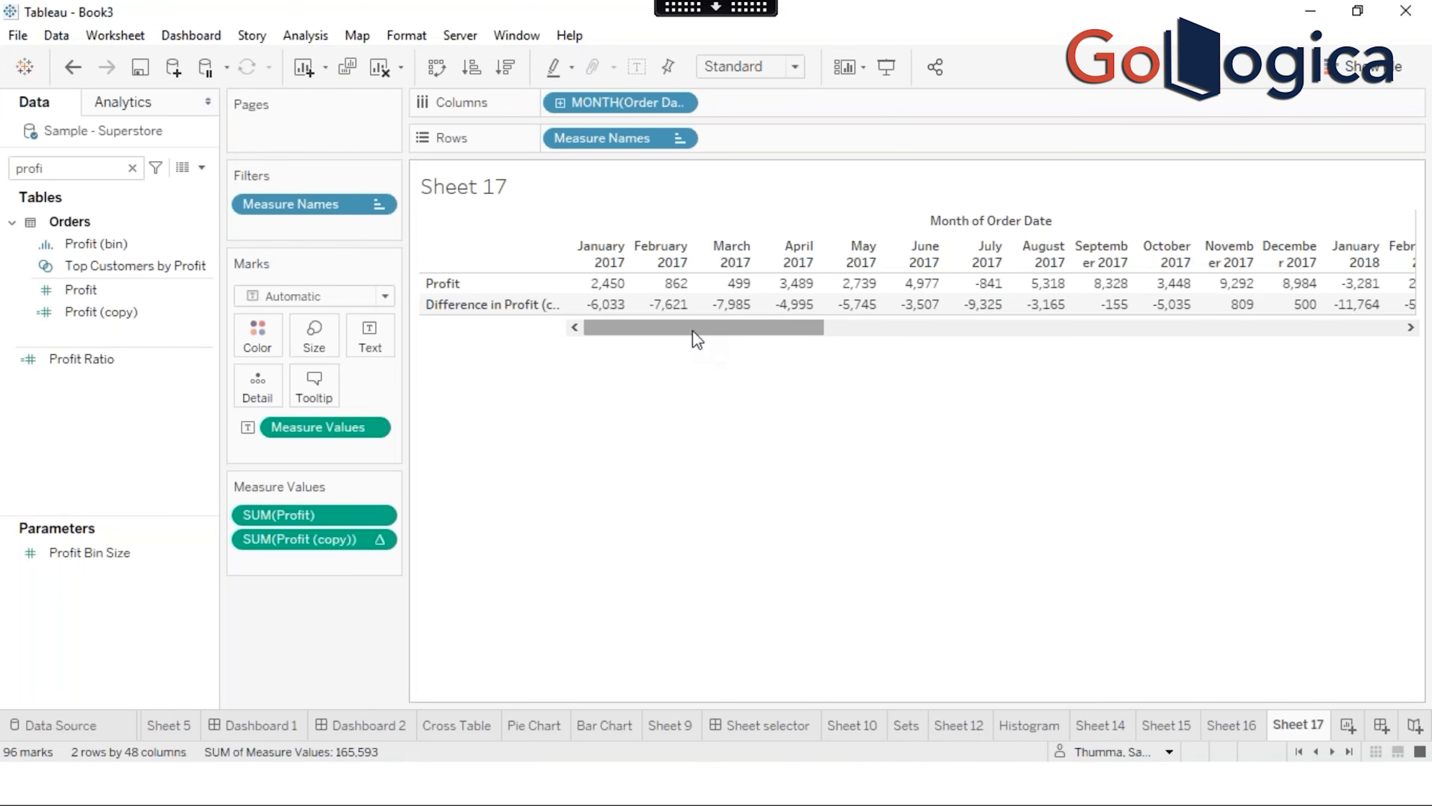
{"action": "left_click_drag", "start_coordinate": [693, 331], "coordinate": [1093, 332]}
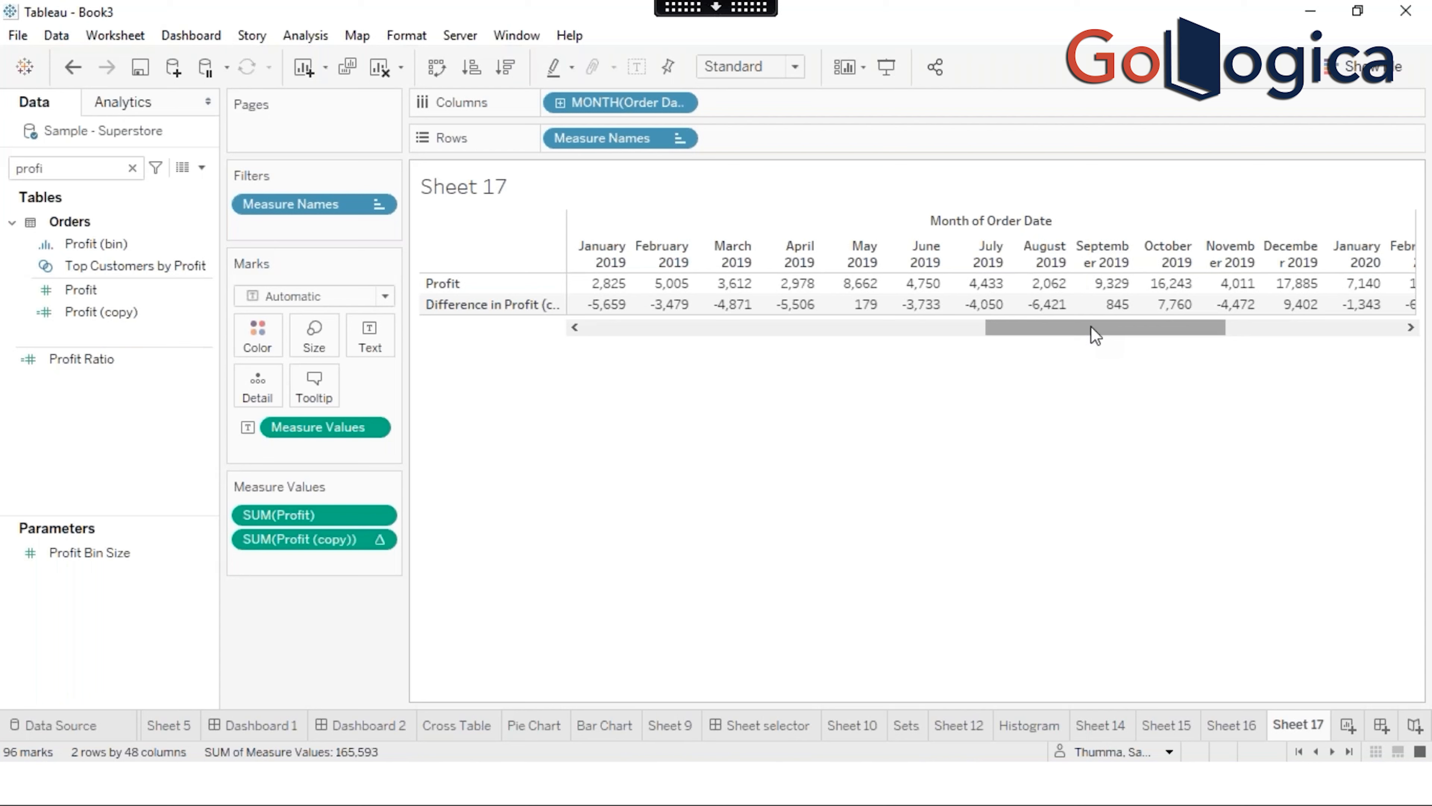
{"action": "left_click_drag", "start_coordinate": [1092, 329], "coordinate": [1323, 326]}
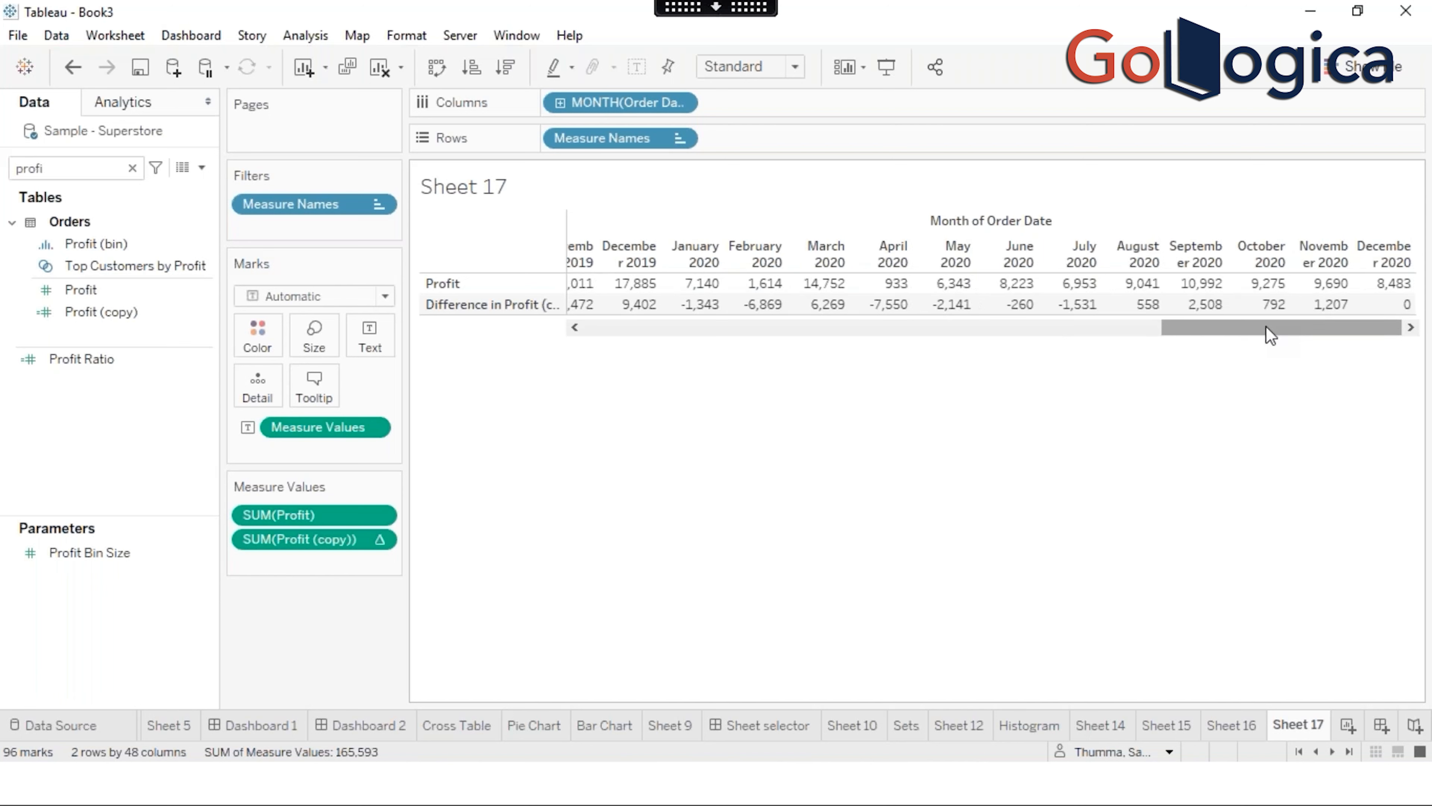
Step: Review the types of table calculations slide in PowerPoint, return to Tableau and dismiss the open measure options
{"action": "left_click", "coordinate": [715, 10]}
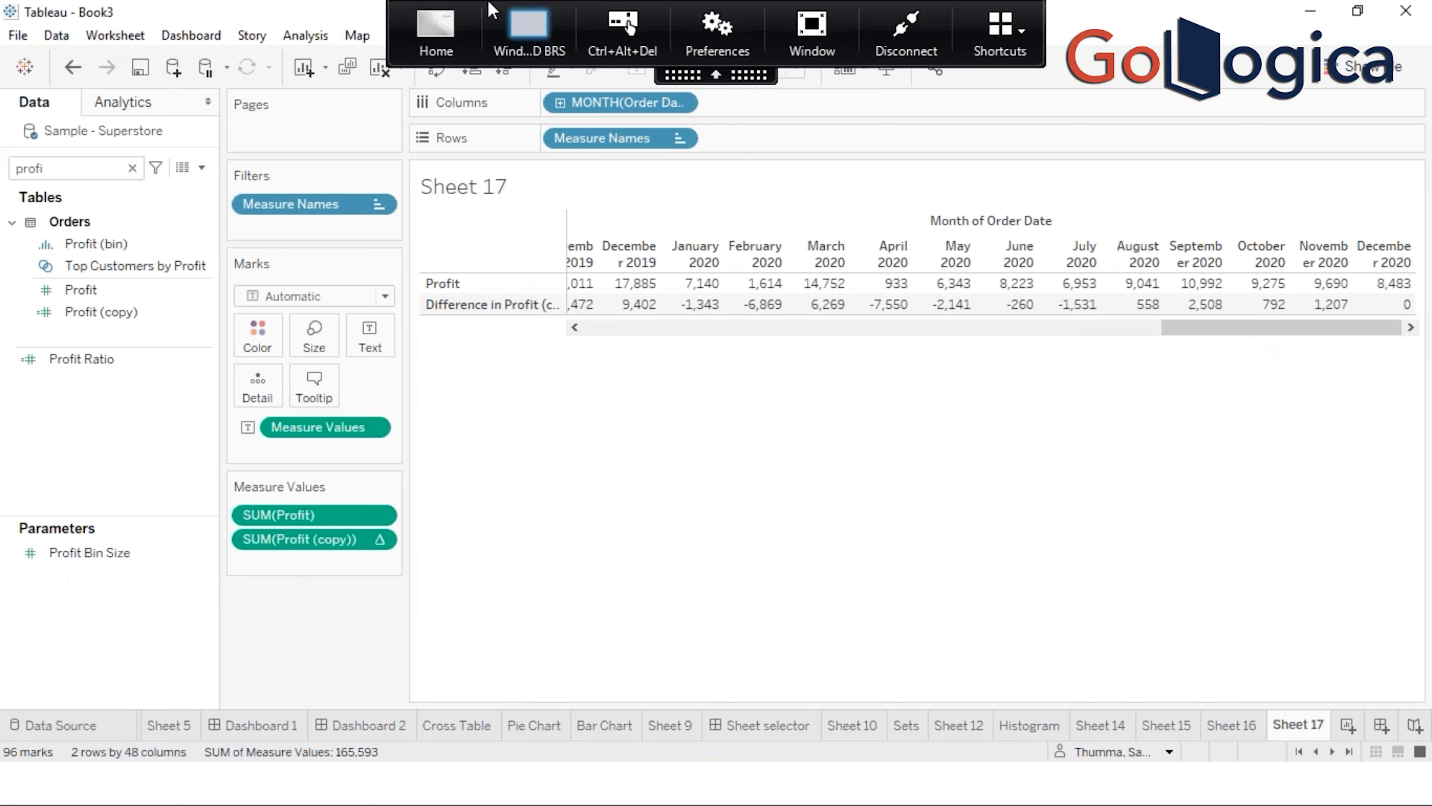
{"action": "left_click", "coordinate": [428, 34]}
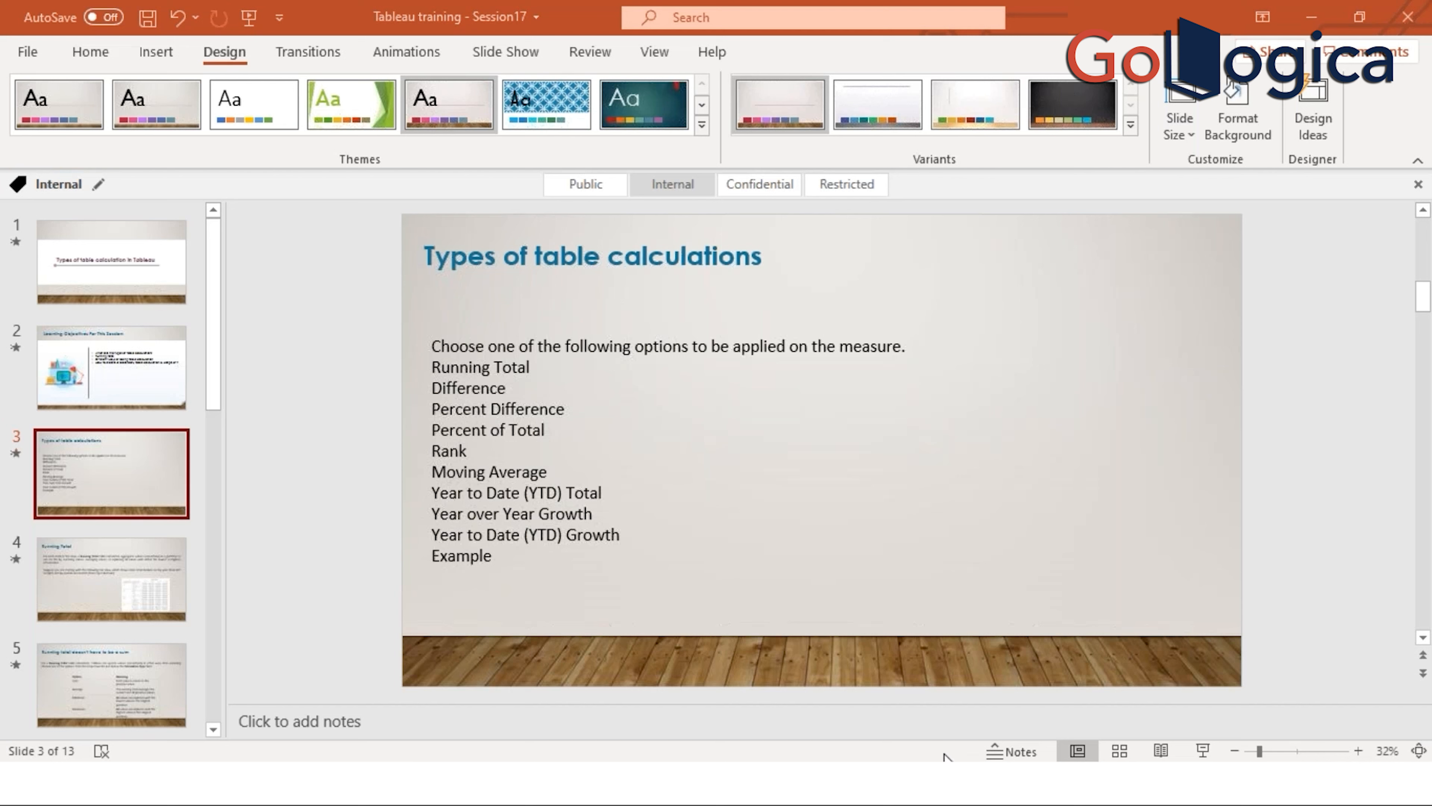
{"action": "mouse_move", "coordinate": [953, 783]}
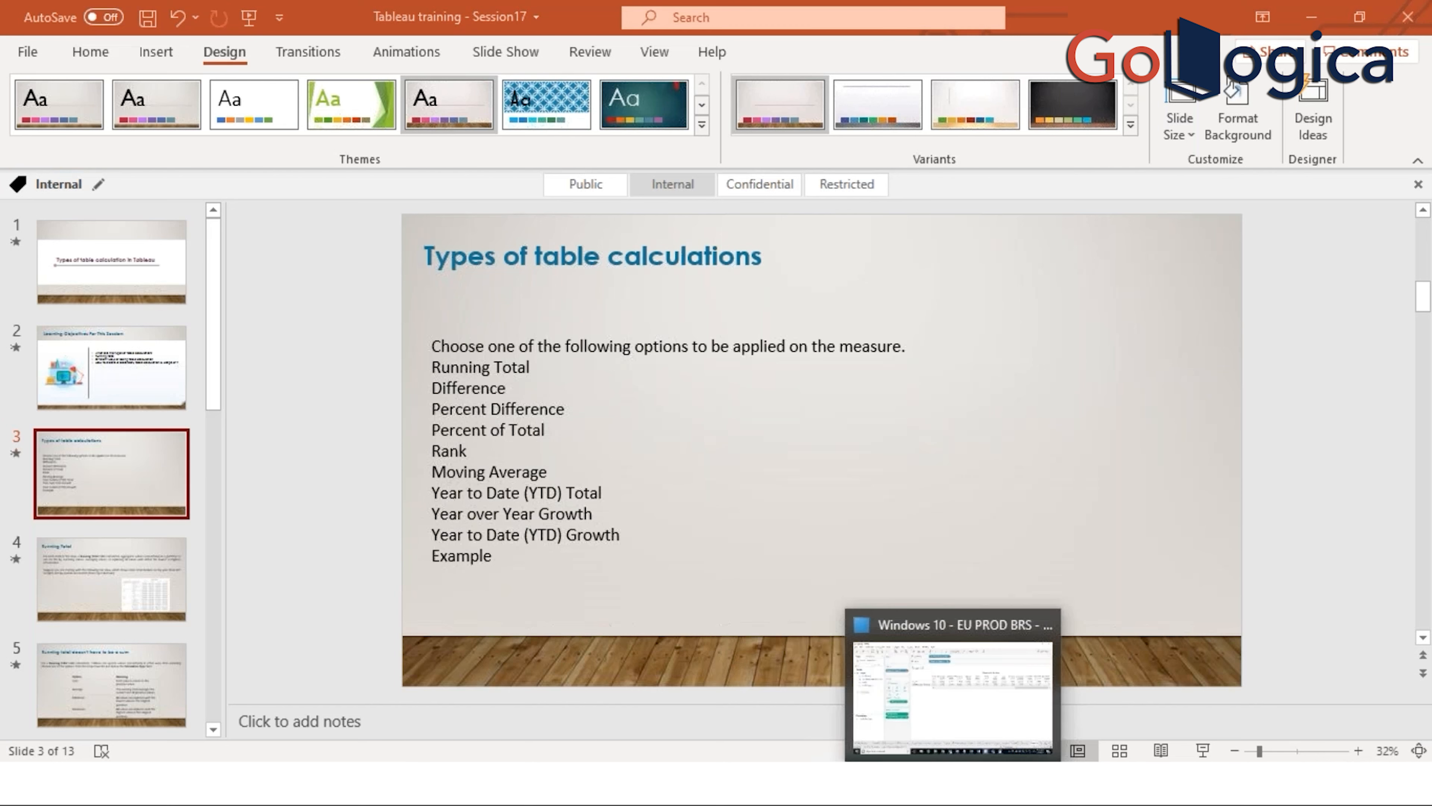
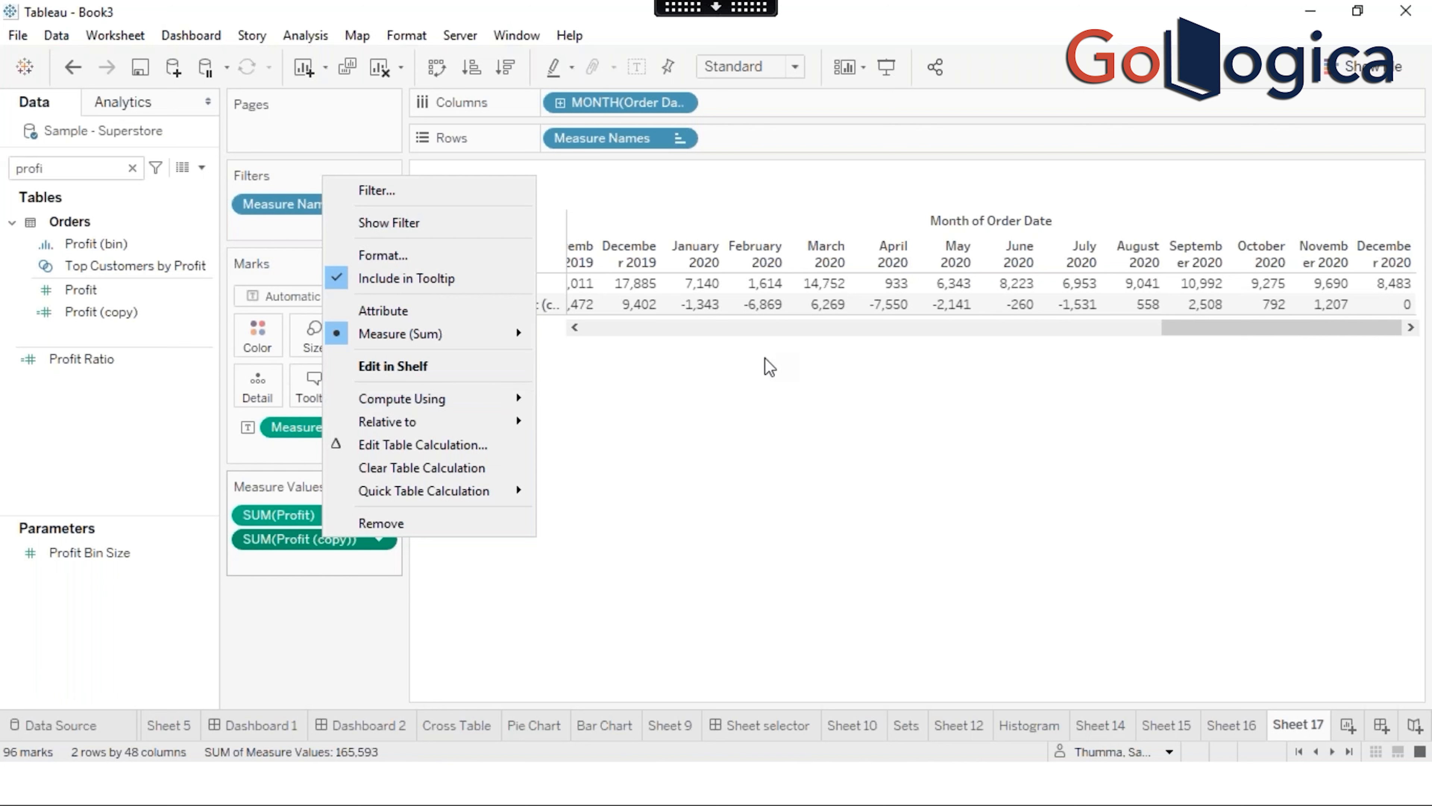
{"action": "left_click", "coordinate": [742, 387]}
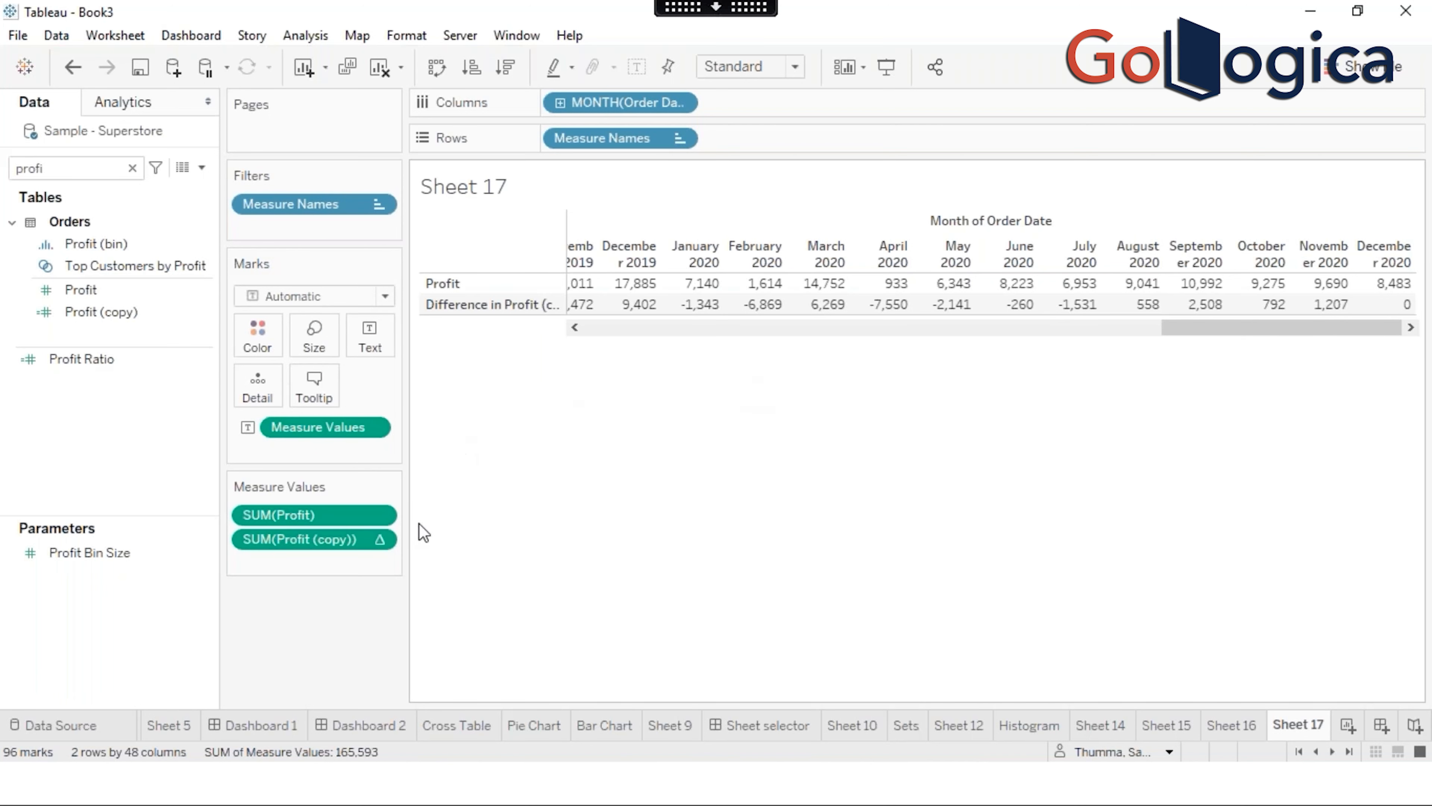
Step: Apply the Percent Difference quick table calculation to Profit (copy) and bring the January 2017 results into view
{"action": "right_click", "coordinate": [342, 539]}
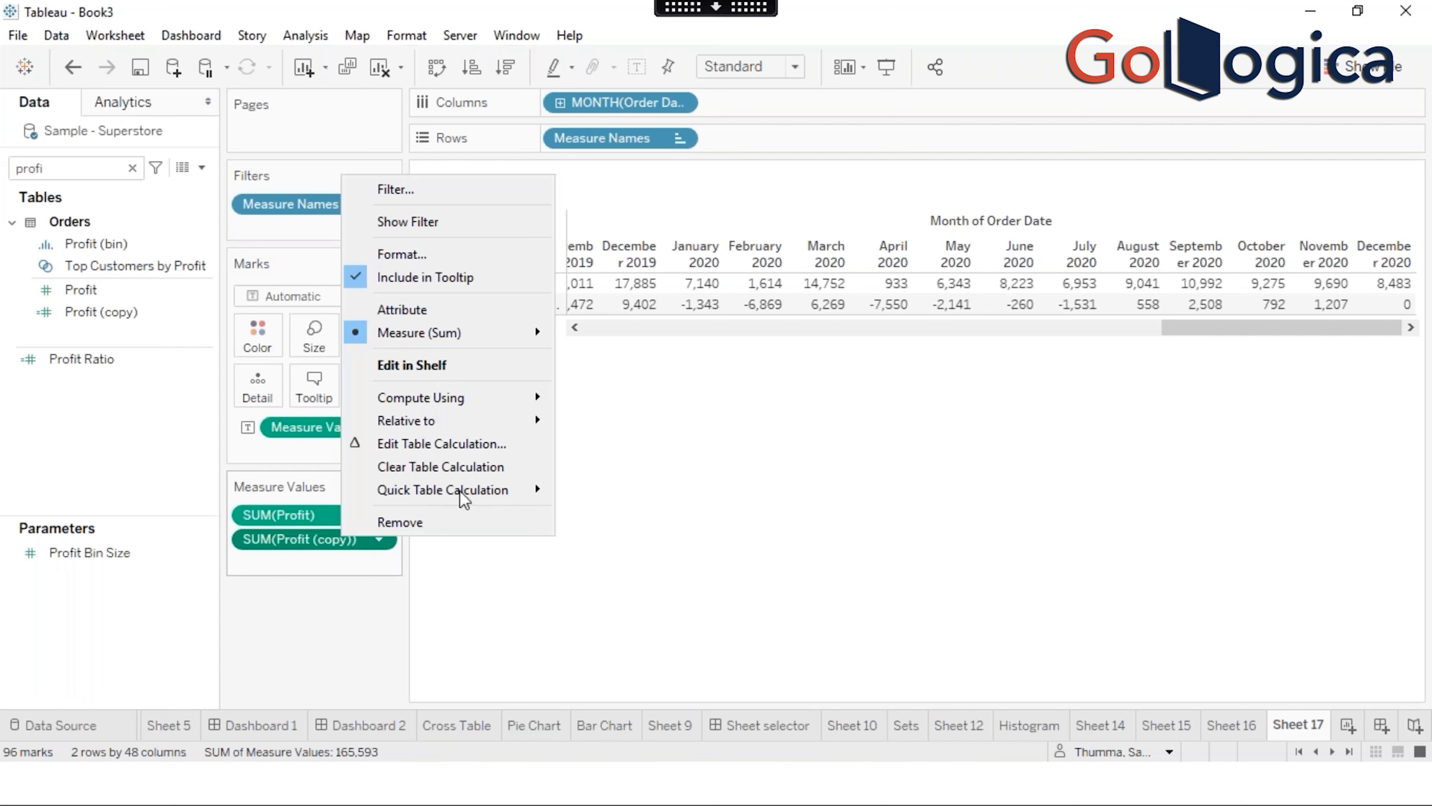
{"action": "mouse_move", "coordinate": [463, 492]}
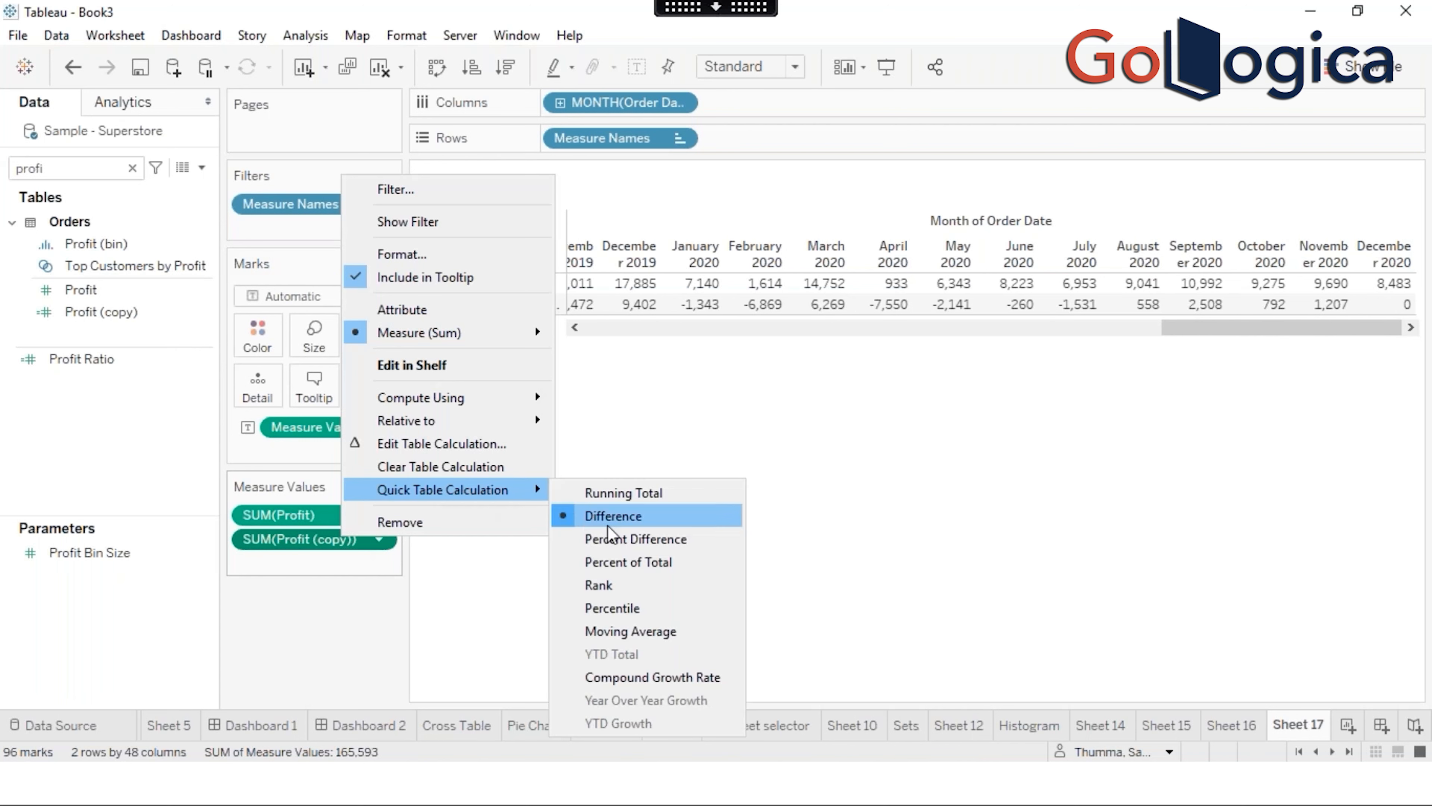
{"action": "left_click", "coordinate": [620, 540]}
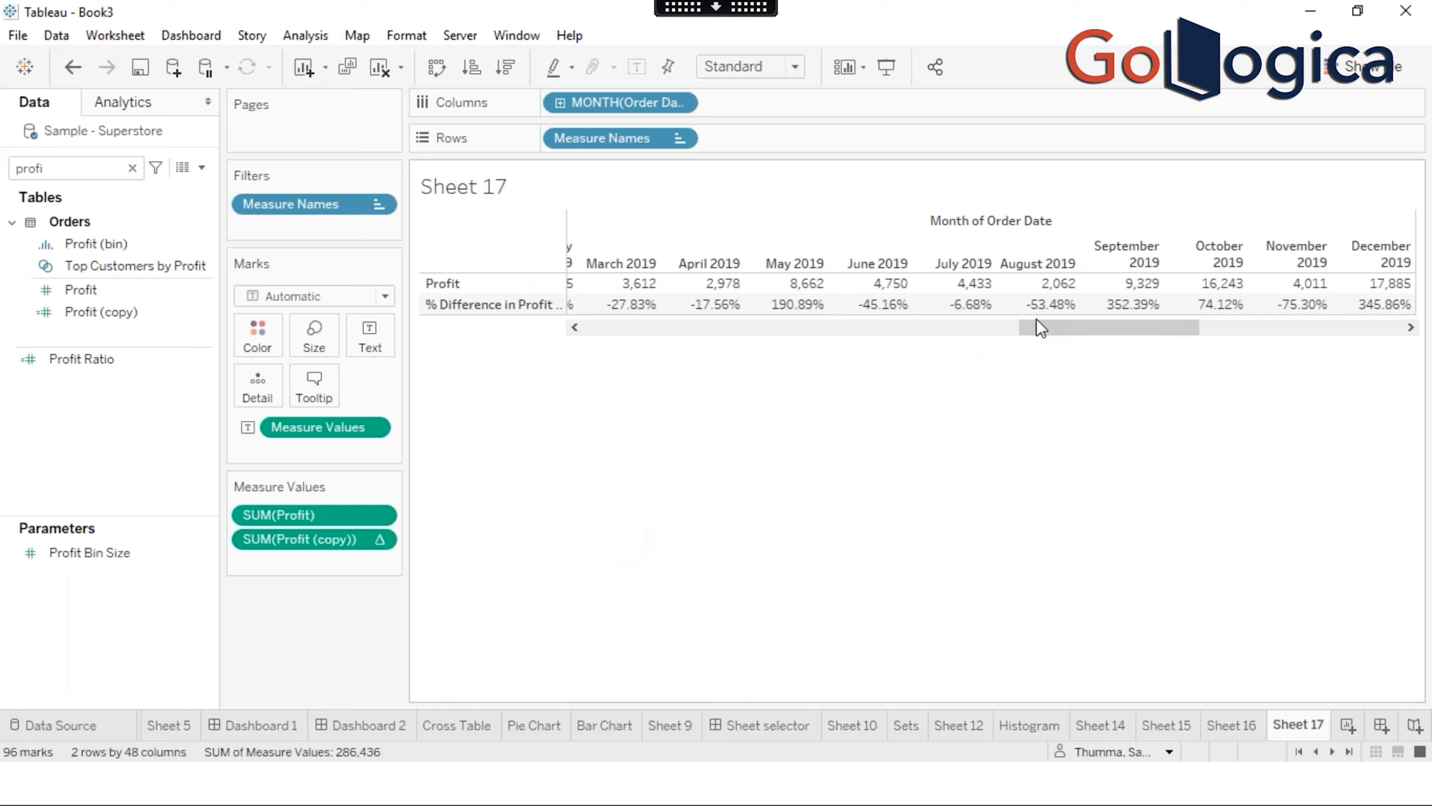
{"action": "scroll", "coordinate": [821, 281], "scroll_direction": "left", "scroll_amount": 5}
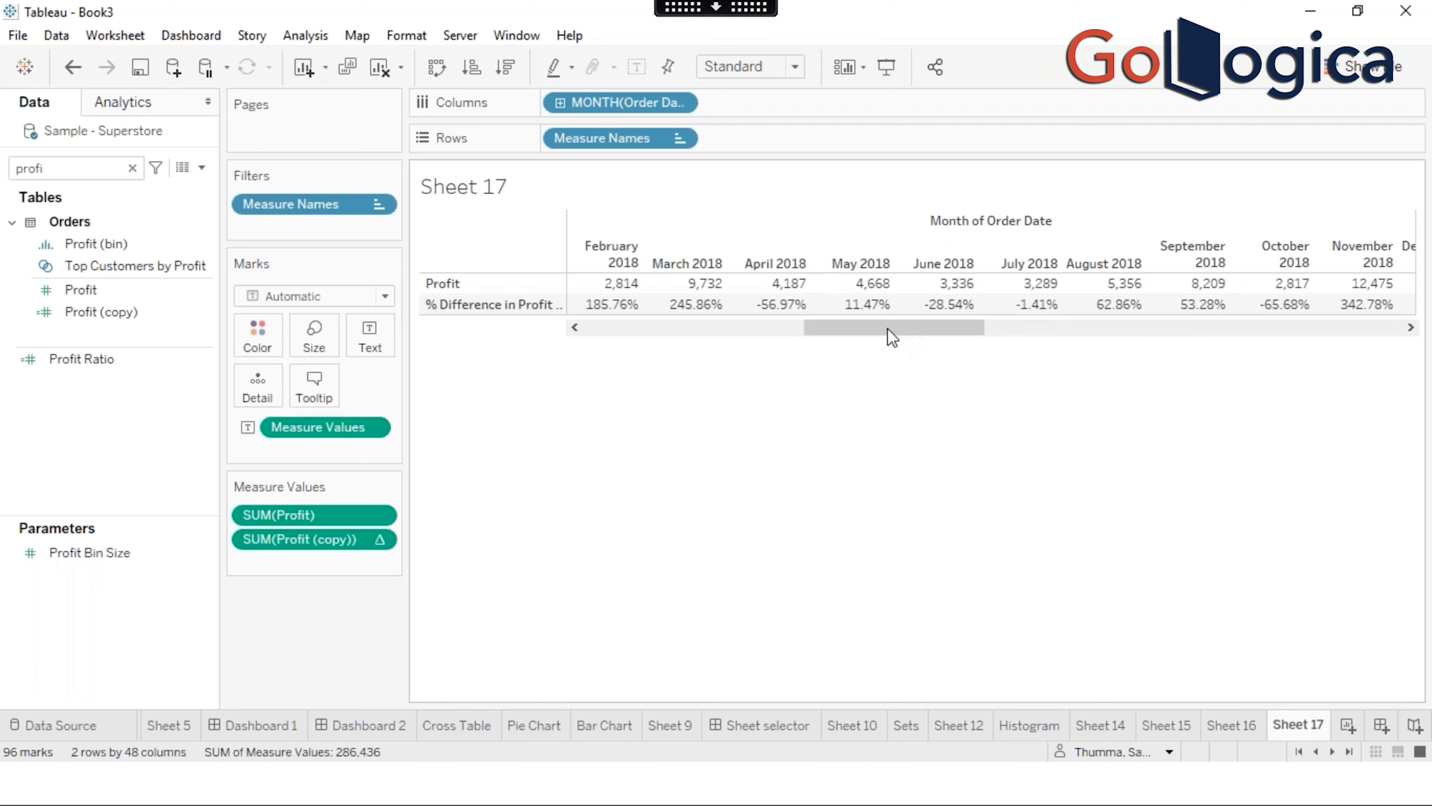
{"action": "left_click_drag", "start_coordinate": [889, 336], "coordinate": [581, 324]}
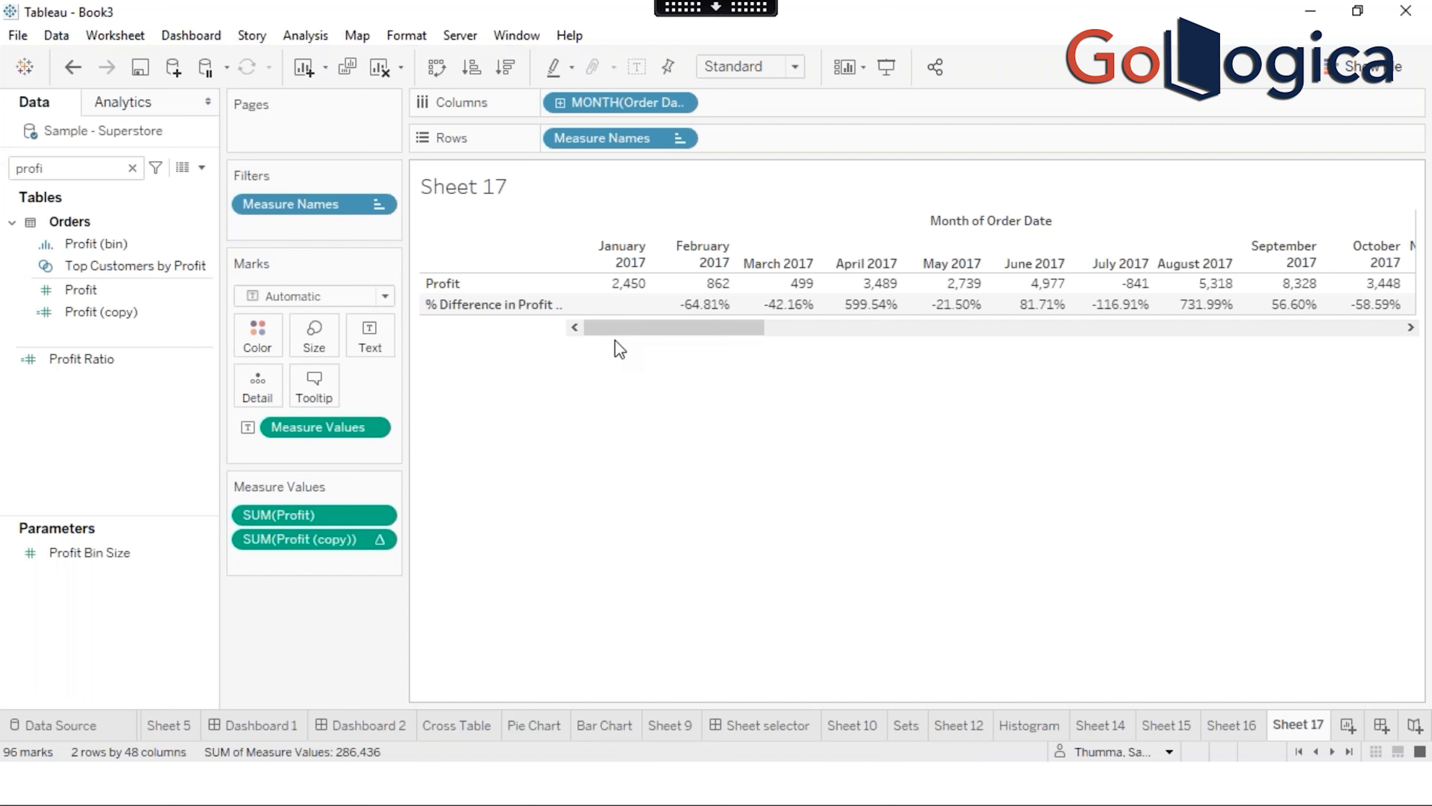
Step: Check the Relative to setting of Profit (copy) and inspect its percent difference for January and February 2017
{"action": "right_click", "coordinate": [329, 544]}
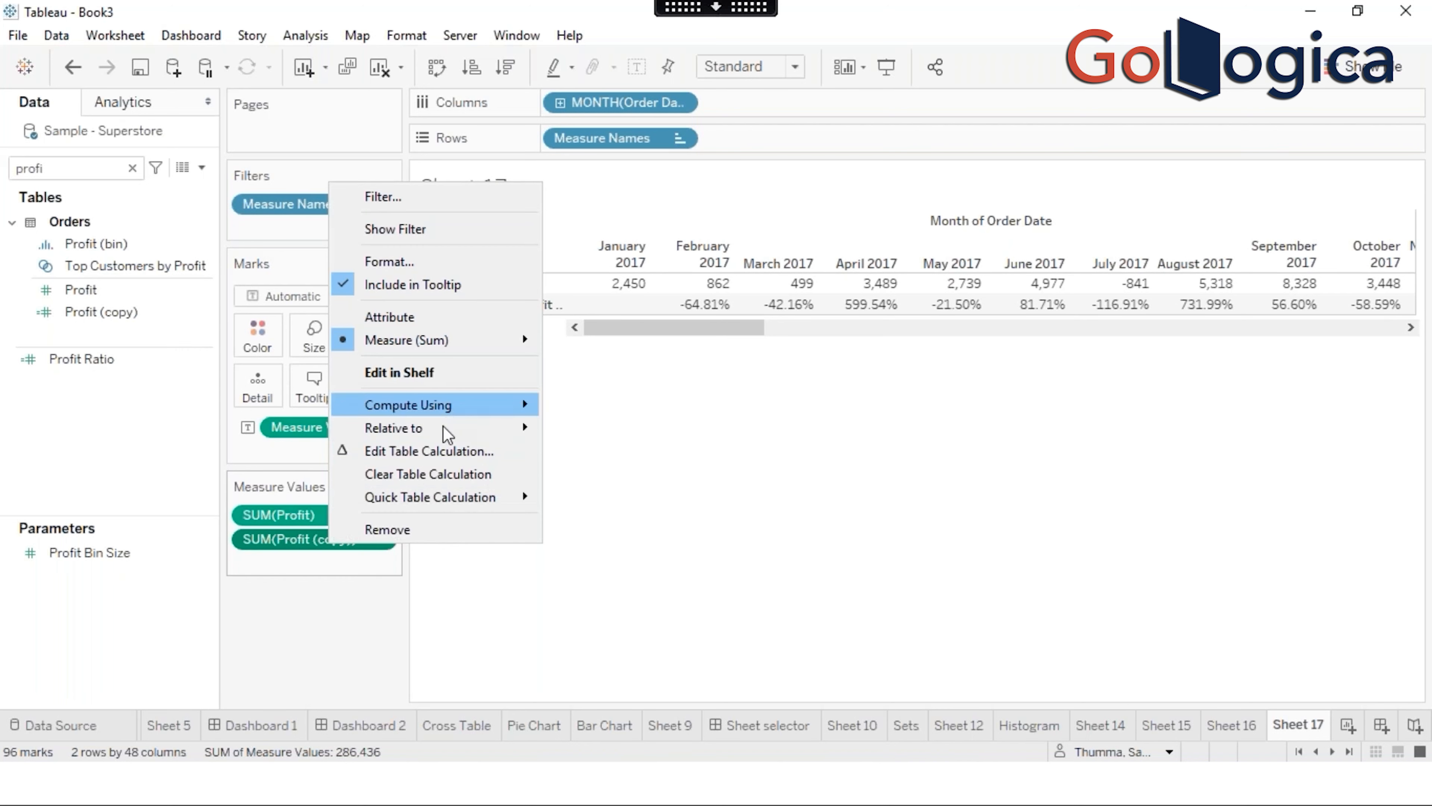
{"action": "mouse_move", "coordinate": [443, 431]}
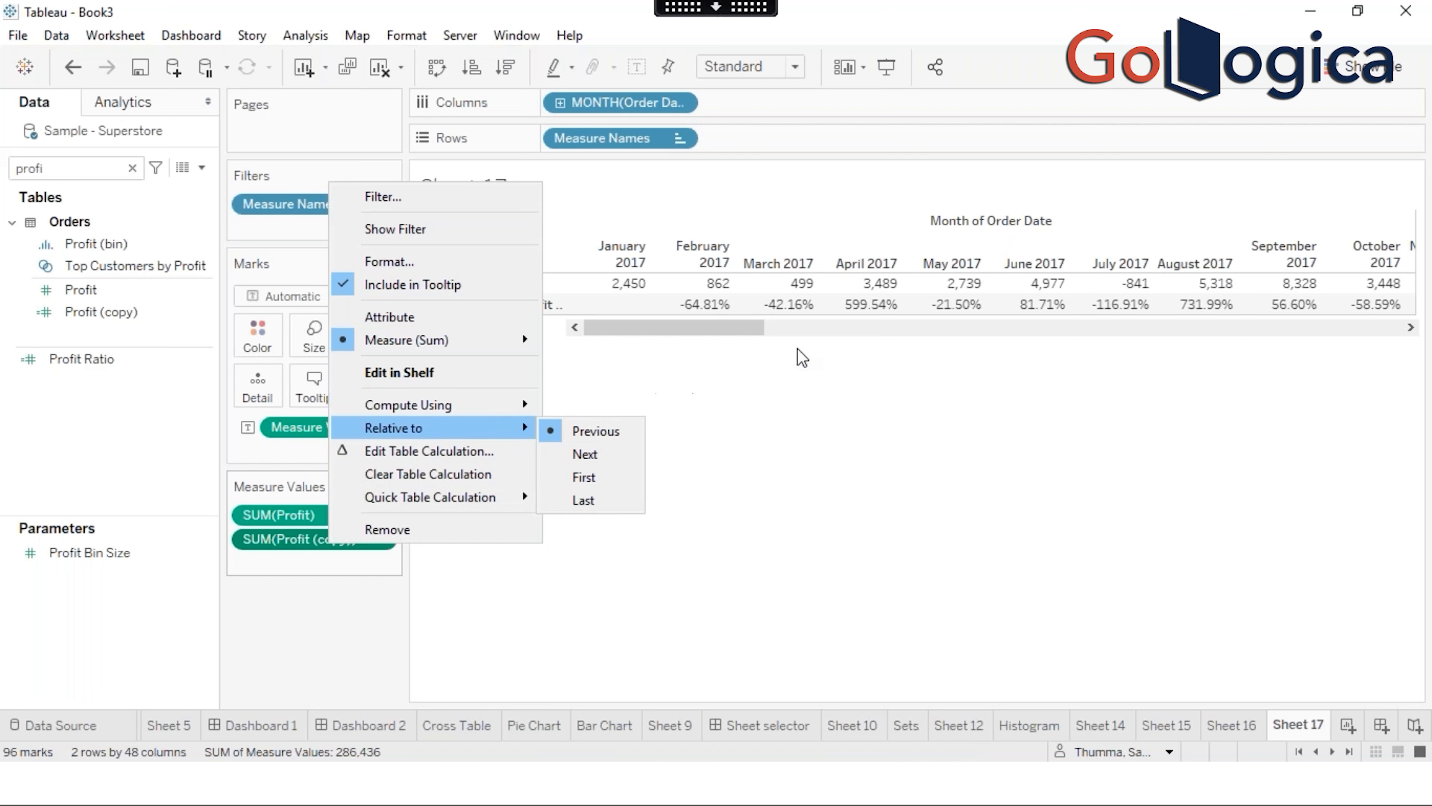
{"action": "left_click", "coordinate": [772, 371]}
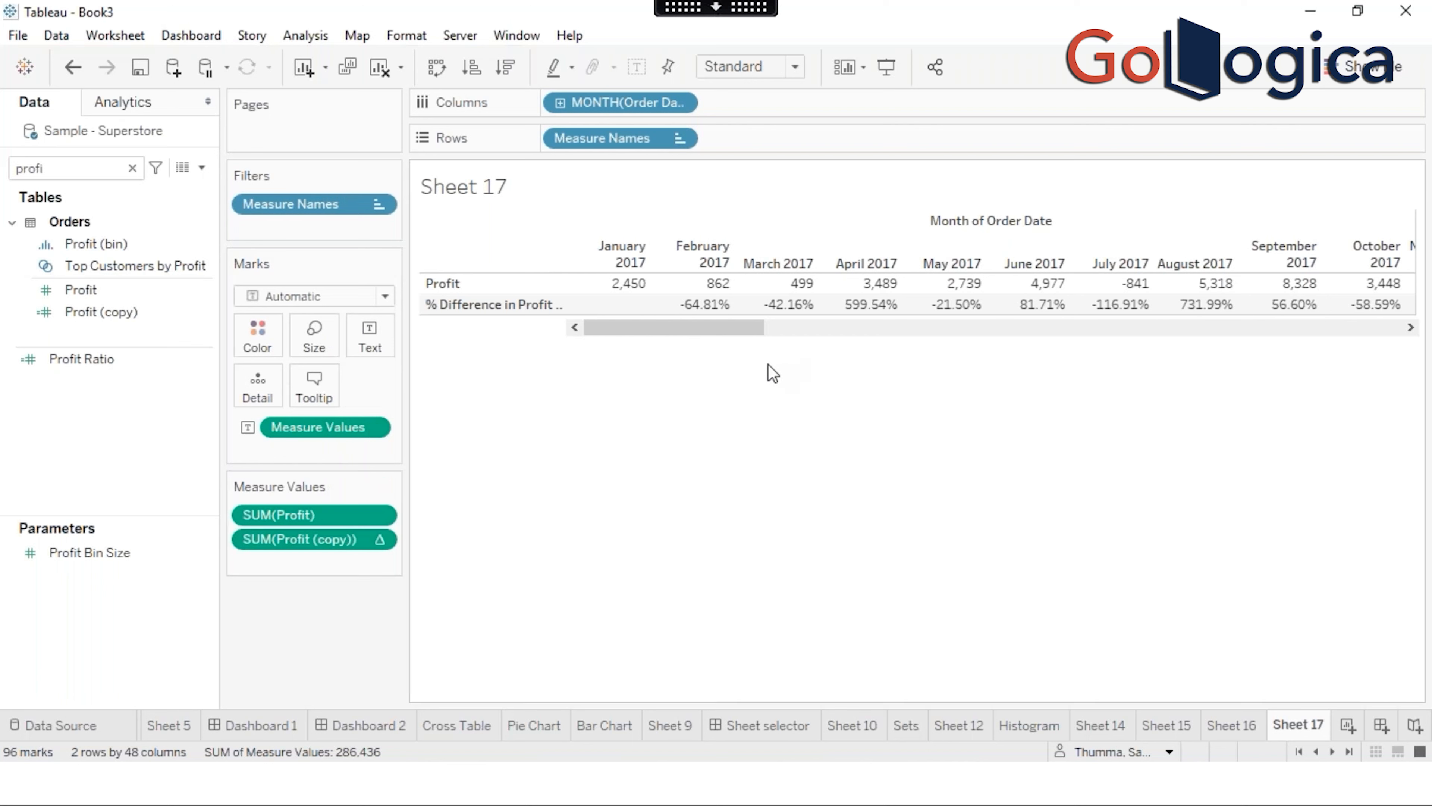
{"action": "mouse_move", "coordinate": [640, 309]}
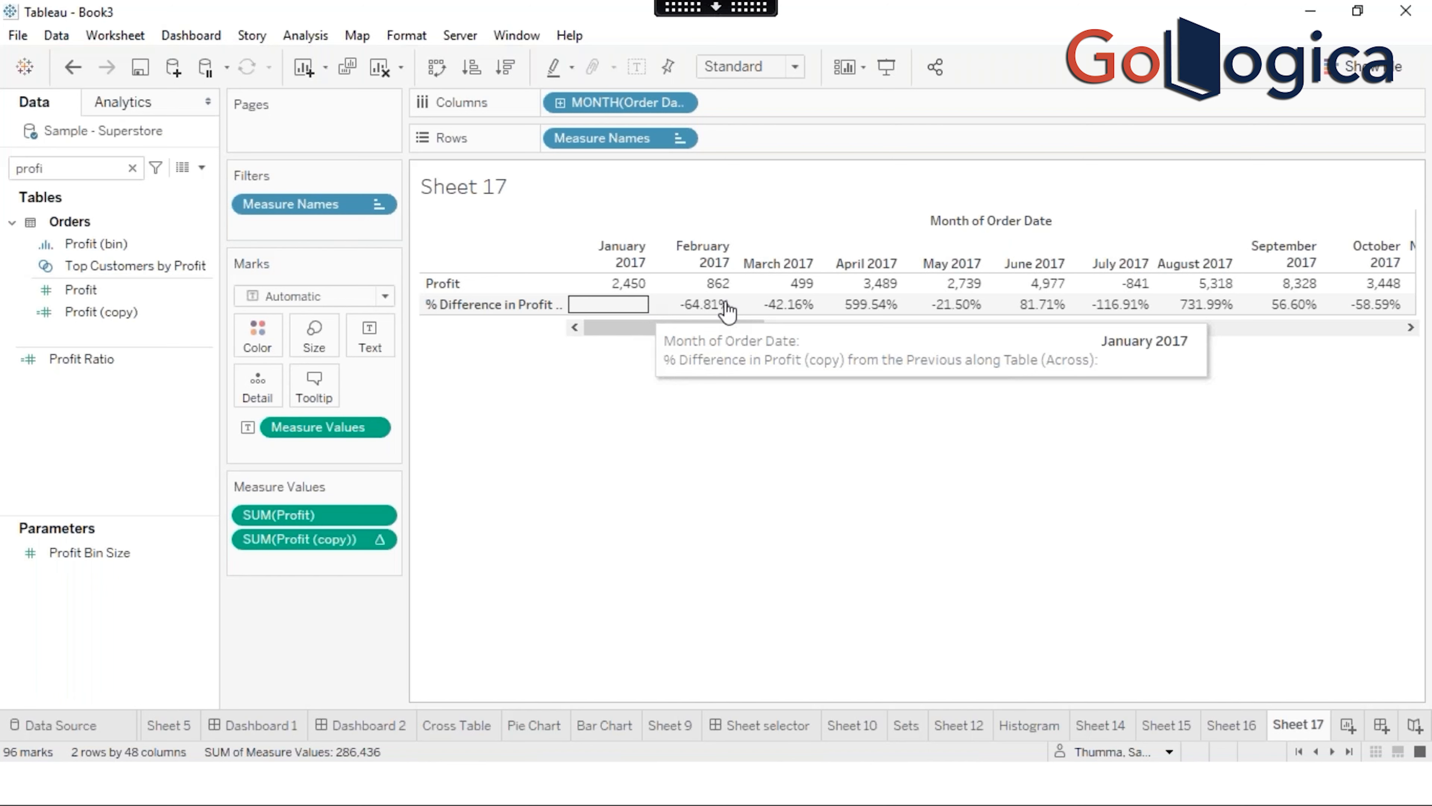
{"action": "mouse_move", "coordinate": [722, 311]}
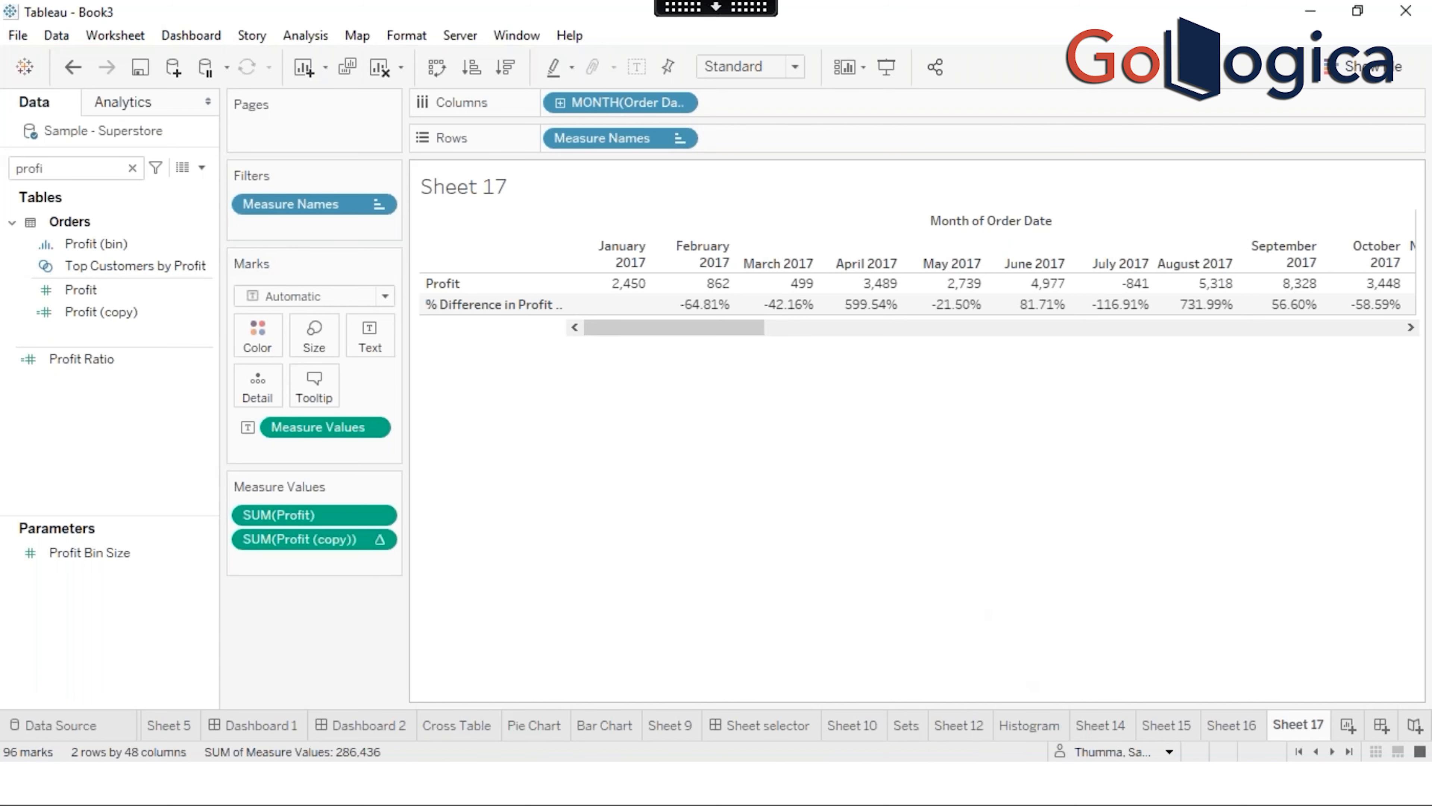
Step: Switch to Calculator, clear the previous result and move its window clear of the January and February 2017 profits
{"action": "key", "text": "alt+Tab"}
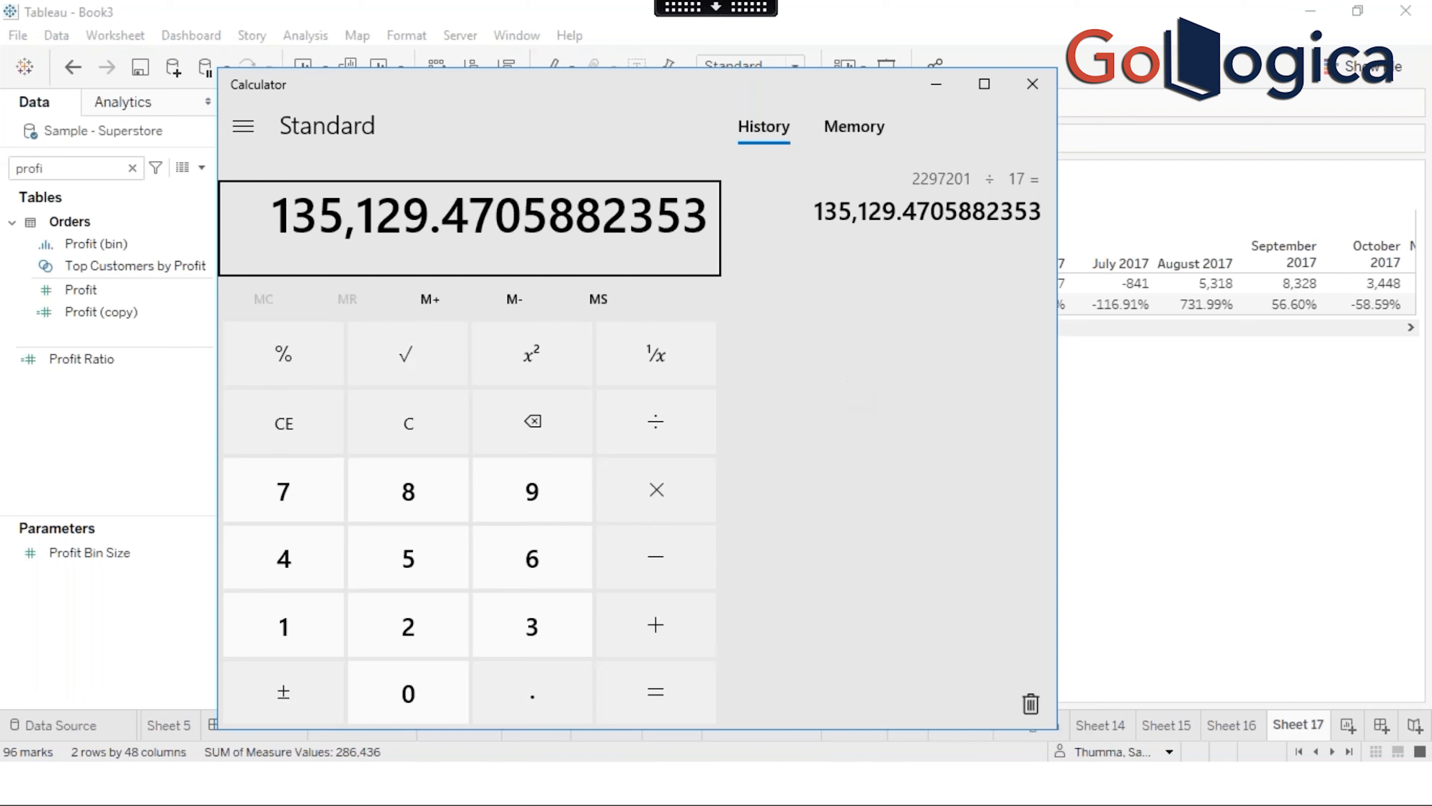
{"action": "key", "text": "Escape"}
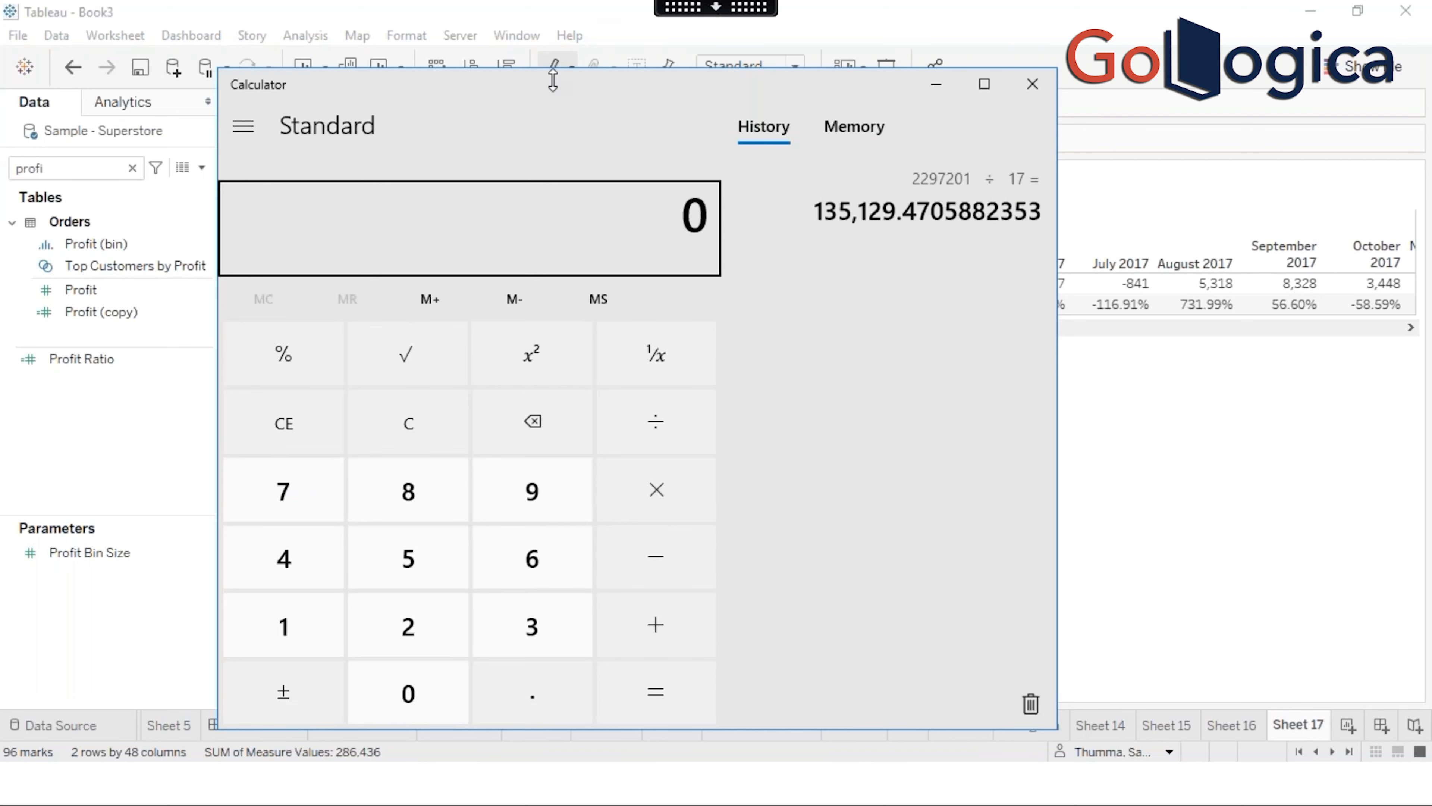
{"action": "left_click_drag", "start_coordinate": [566, 90], "coordinate": [1121, 71]}
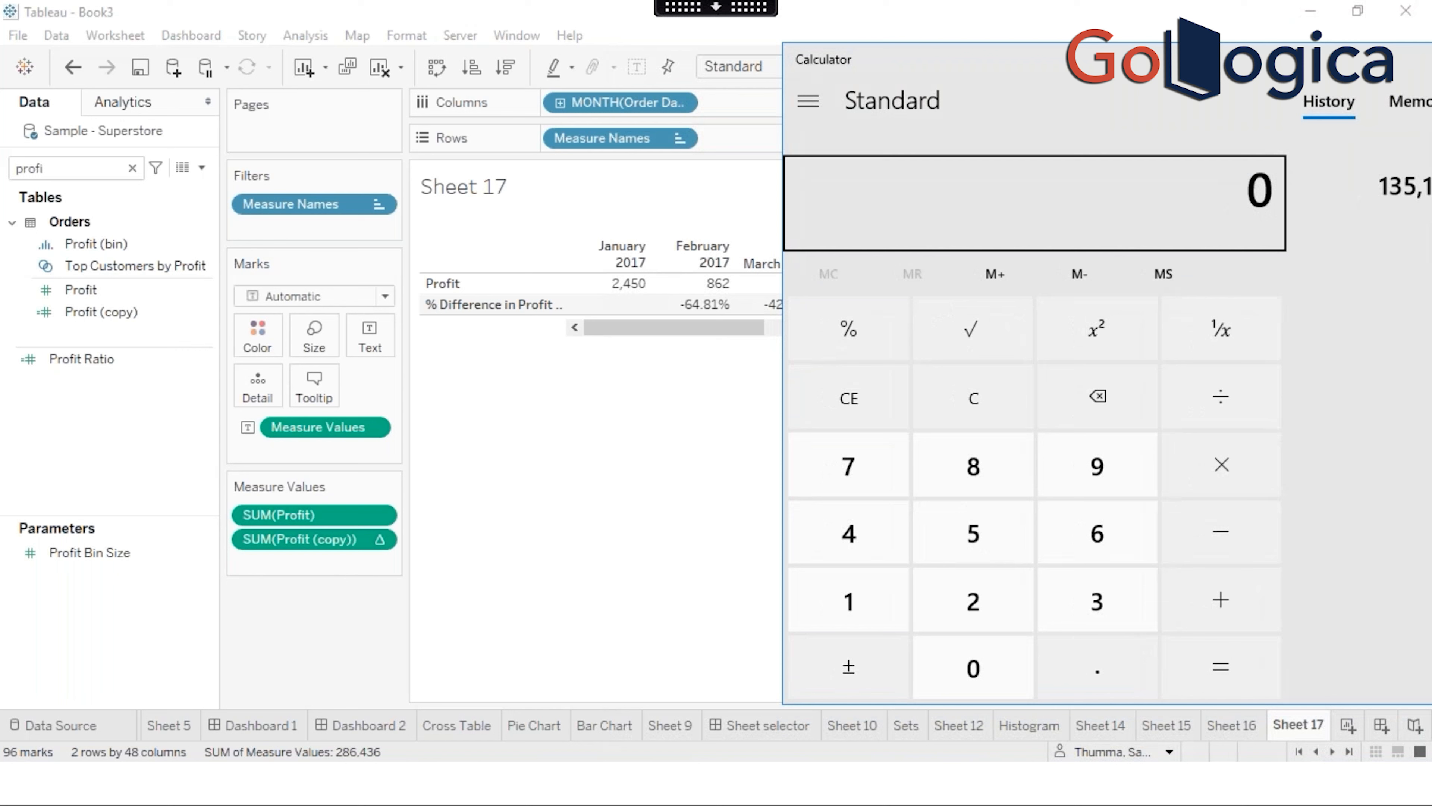
Step: Calculate the February 2017 percent difference by subtracting 2450 from 862 and dividing the result by 2450
{"action": "type", "text": "862"}
{"action": "key", "text": "minus"}
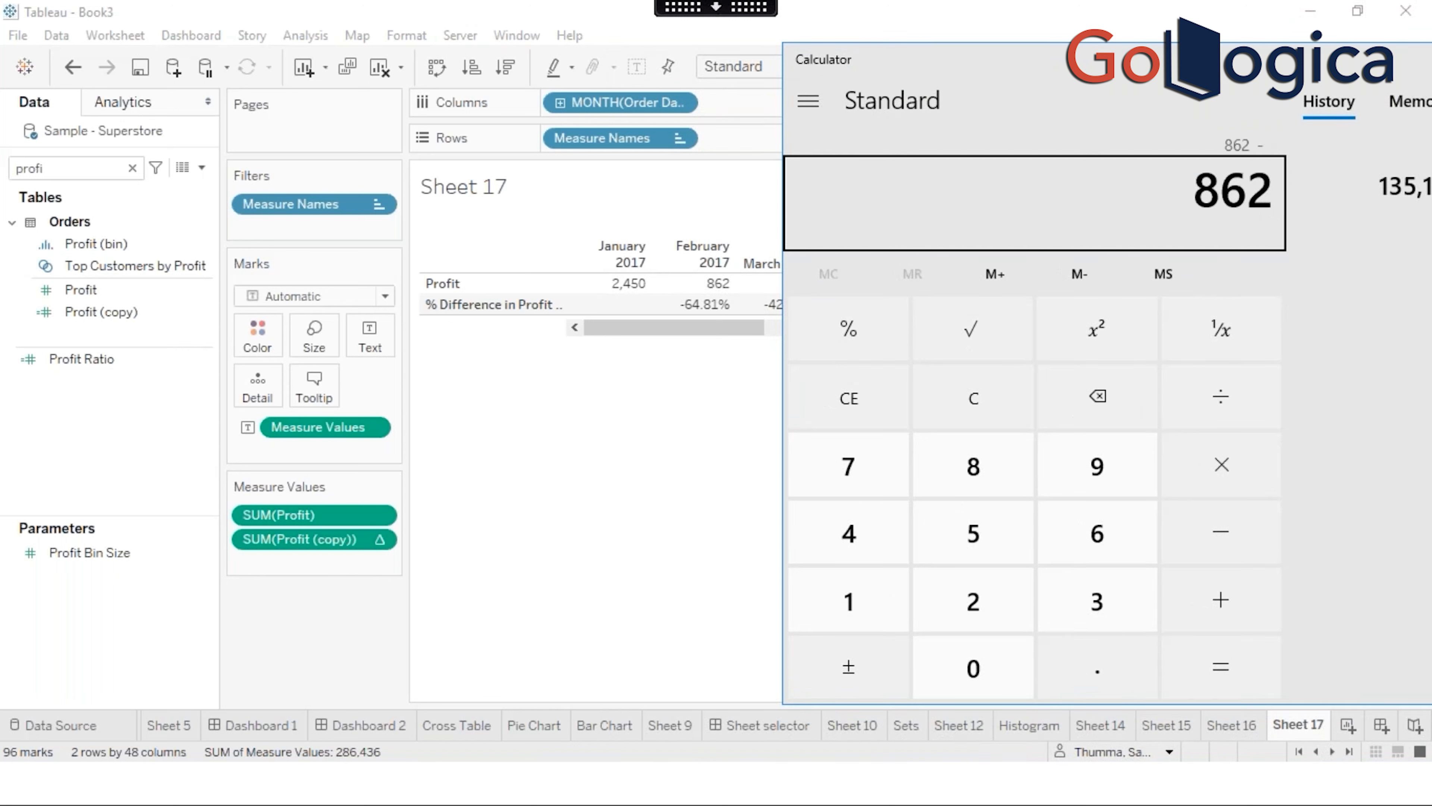
{"action": "type", "text": "2450"}
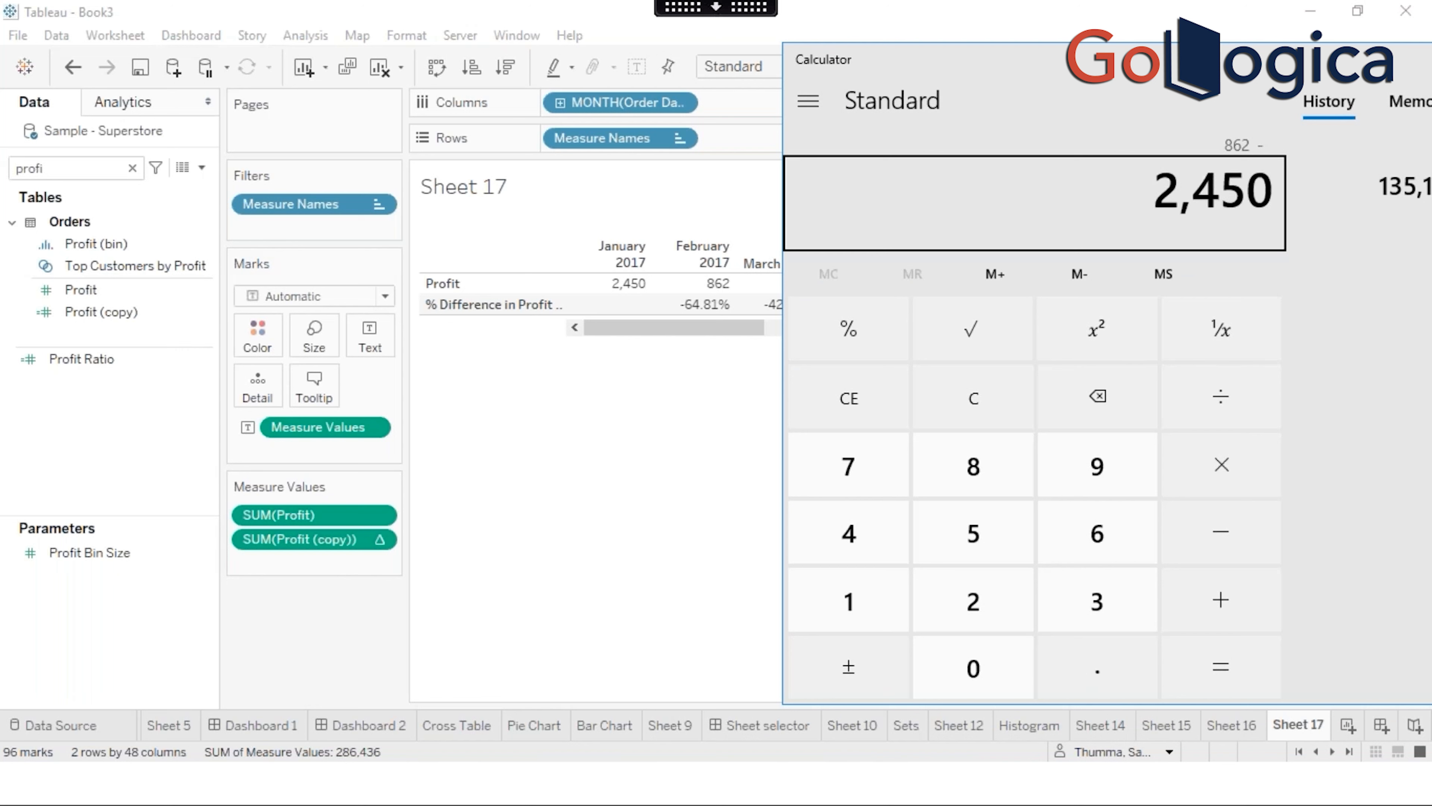
{"action": "key", "text": "Return"}
{"action": "key", "text": "slash"}
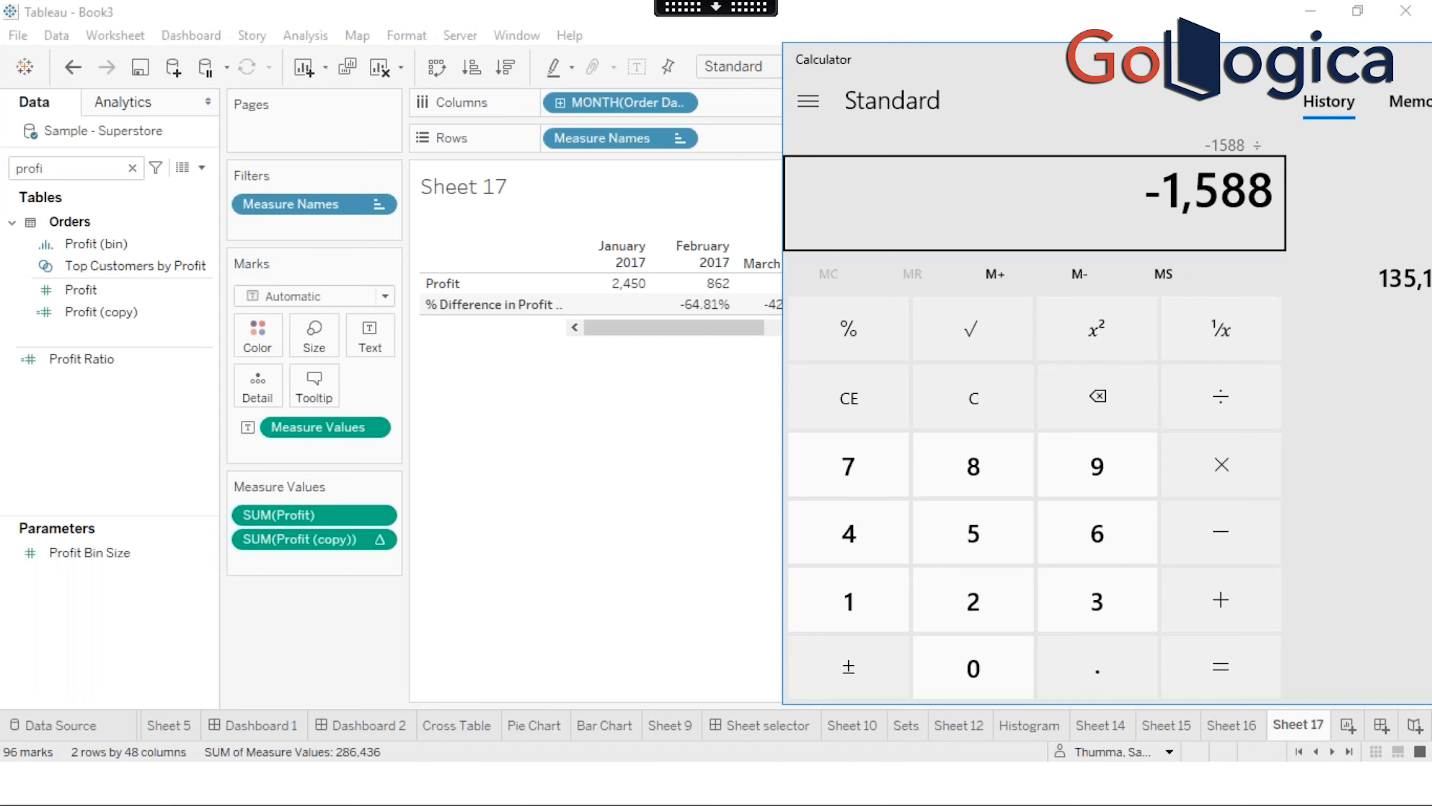
{"action": "type", "text": "2"}
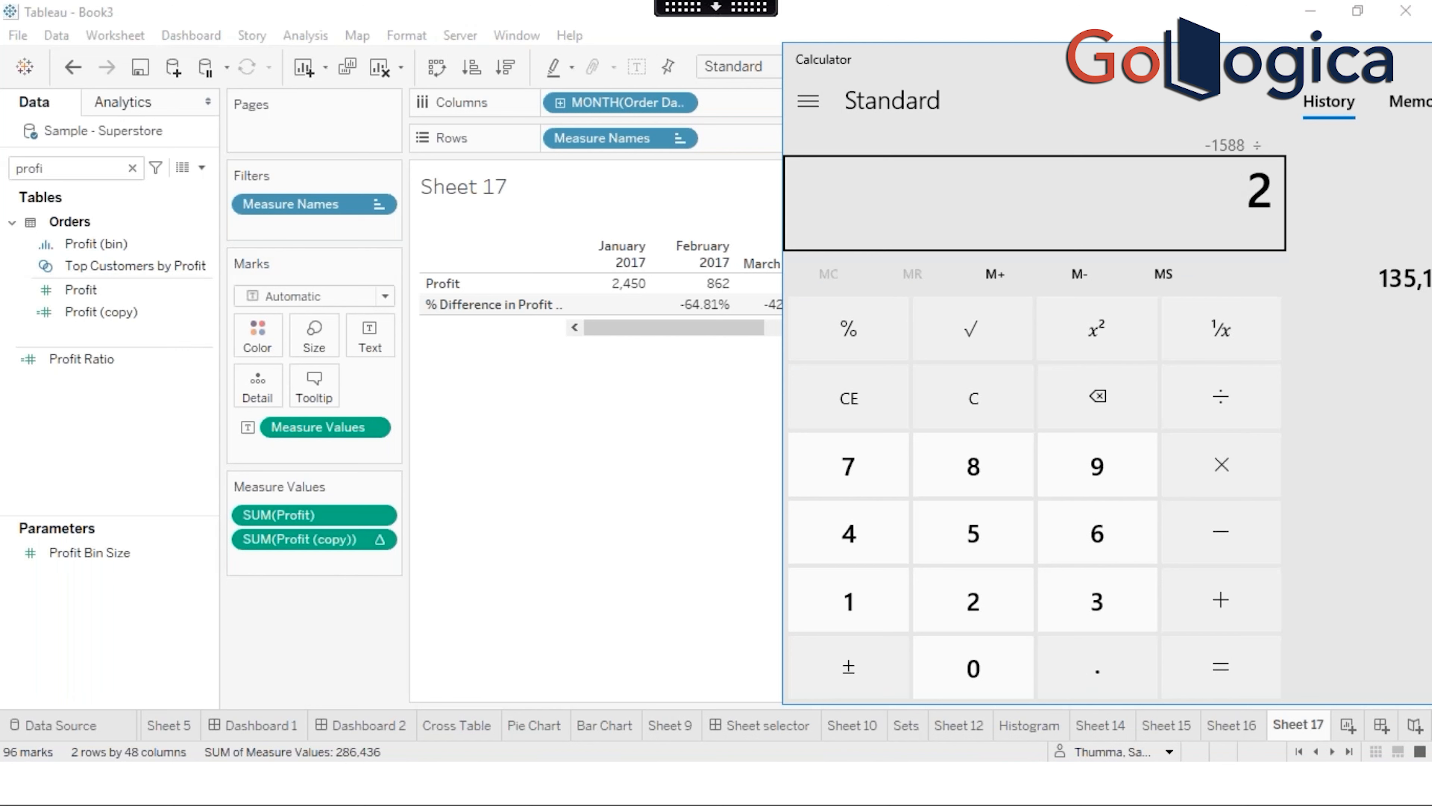
{"action": "type", "text": "450"}
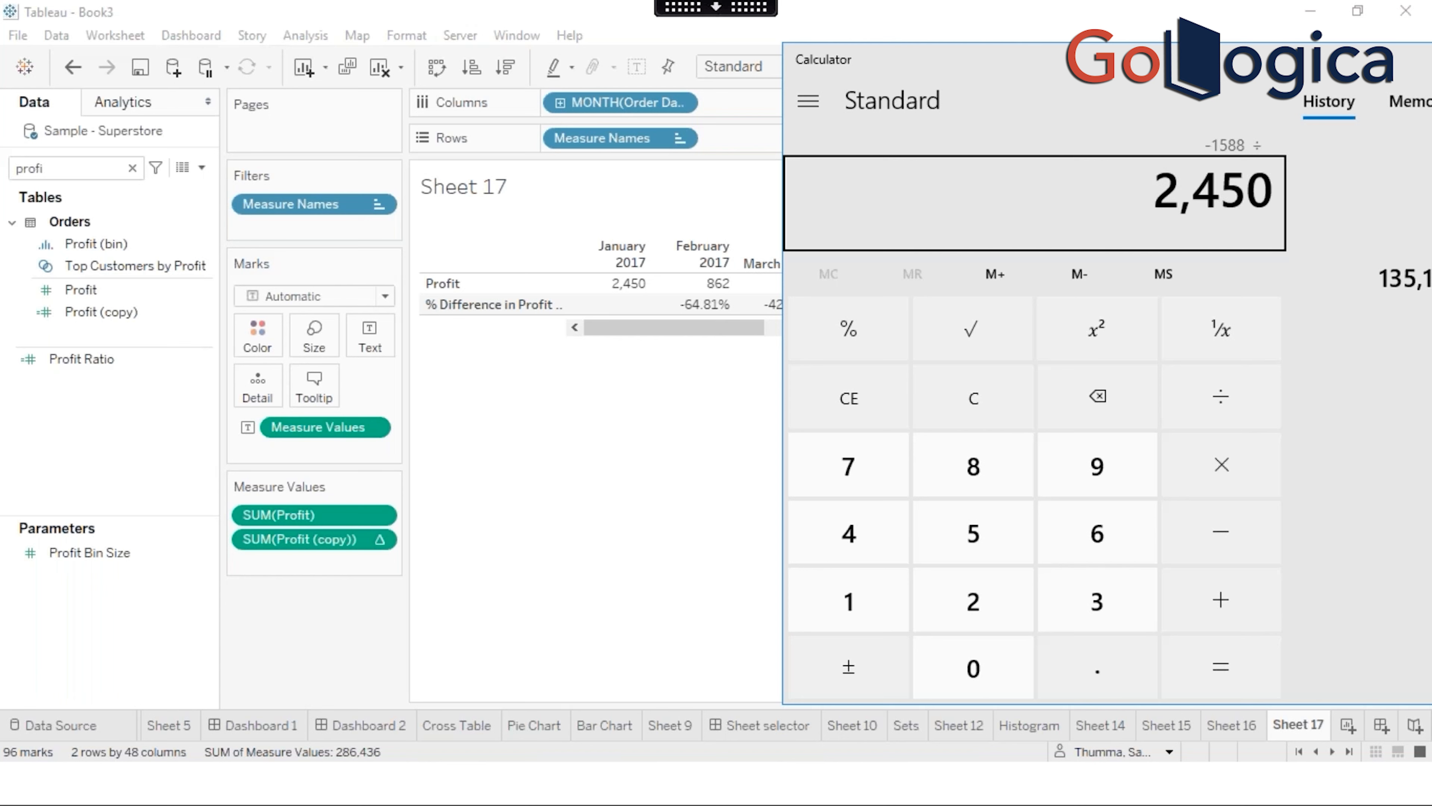
{"action": "key", "text": "Return"}
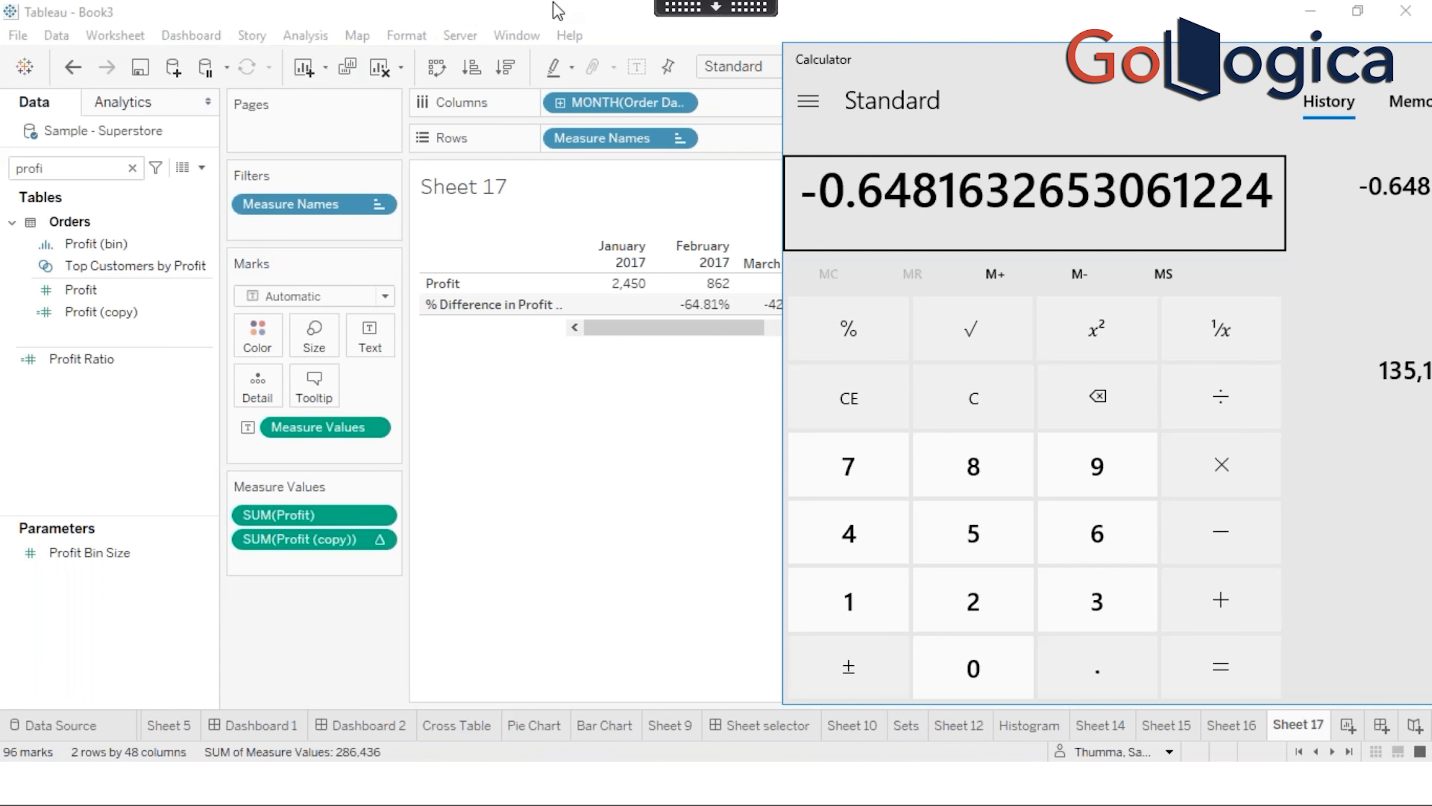
Step: Return to Tableau and compare the February 2017 percent difference, then examine the monthly results through December 2020
{"action": "left_click", "coordinate": [652, 460]}
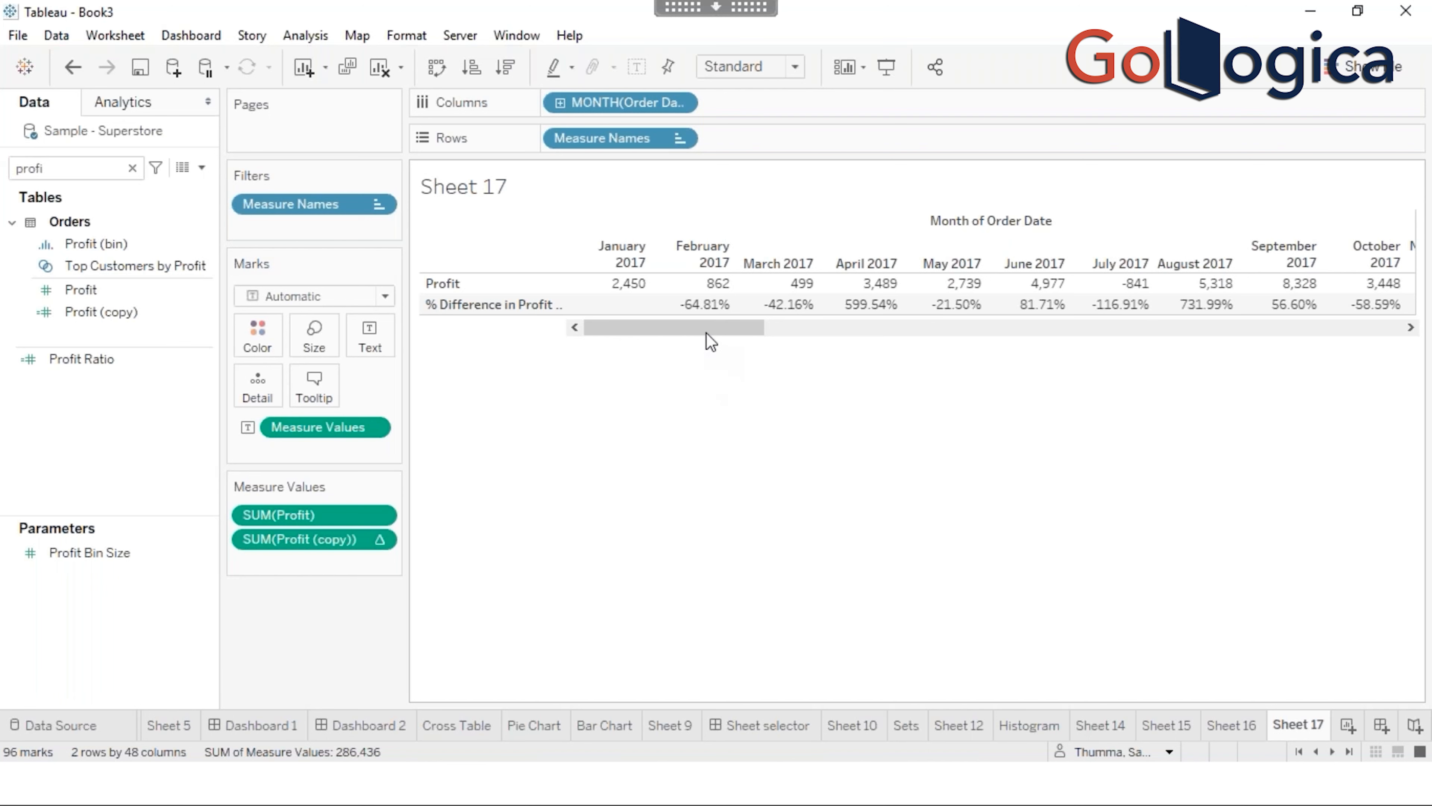
{"action": "mouse_move", "coordinate": [707, 331]}
{"action": "left_mouse_down"}
{"action": "mouse_move", "coordinate": [747, 332]}
{"action": "mouse_move", "coordinate": [697, 327]}
{"action": "left_mouse_up"}
{"action": "left_click_drag", "start_coordinate": [708, 332], "coordinate": [1370, 343]}
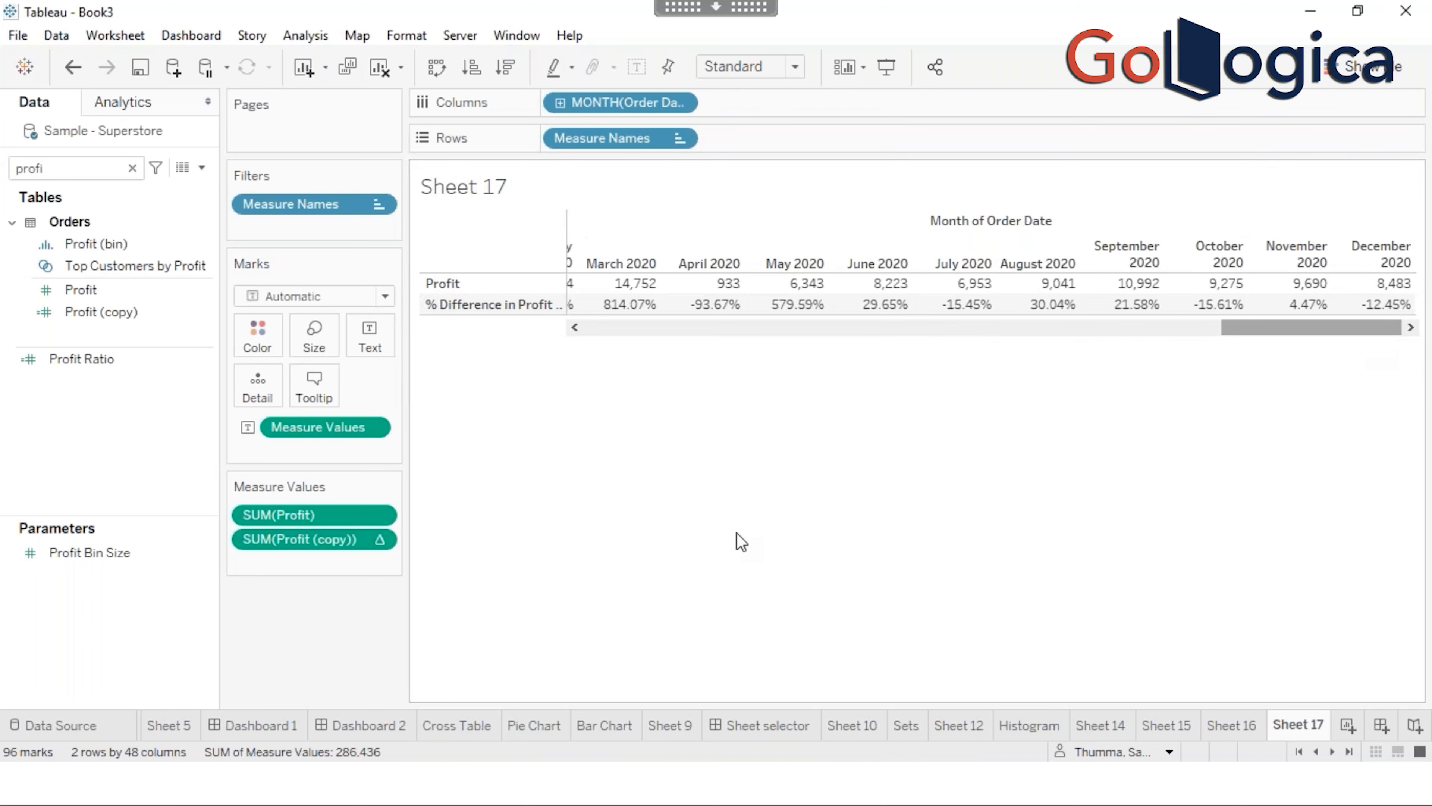
Step: Apply the Percent of Total quick table calculation to Profit (copy) and examine the January 2017 profit
{"action": "right_click", "coordinate": [326, 550]}
{"action": "mouse_move", "coordinate": [411, 435]}
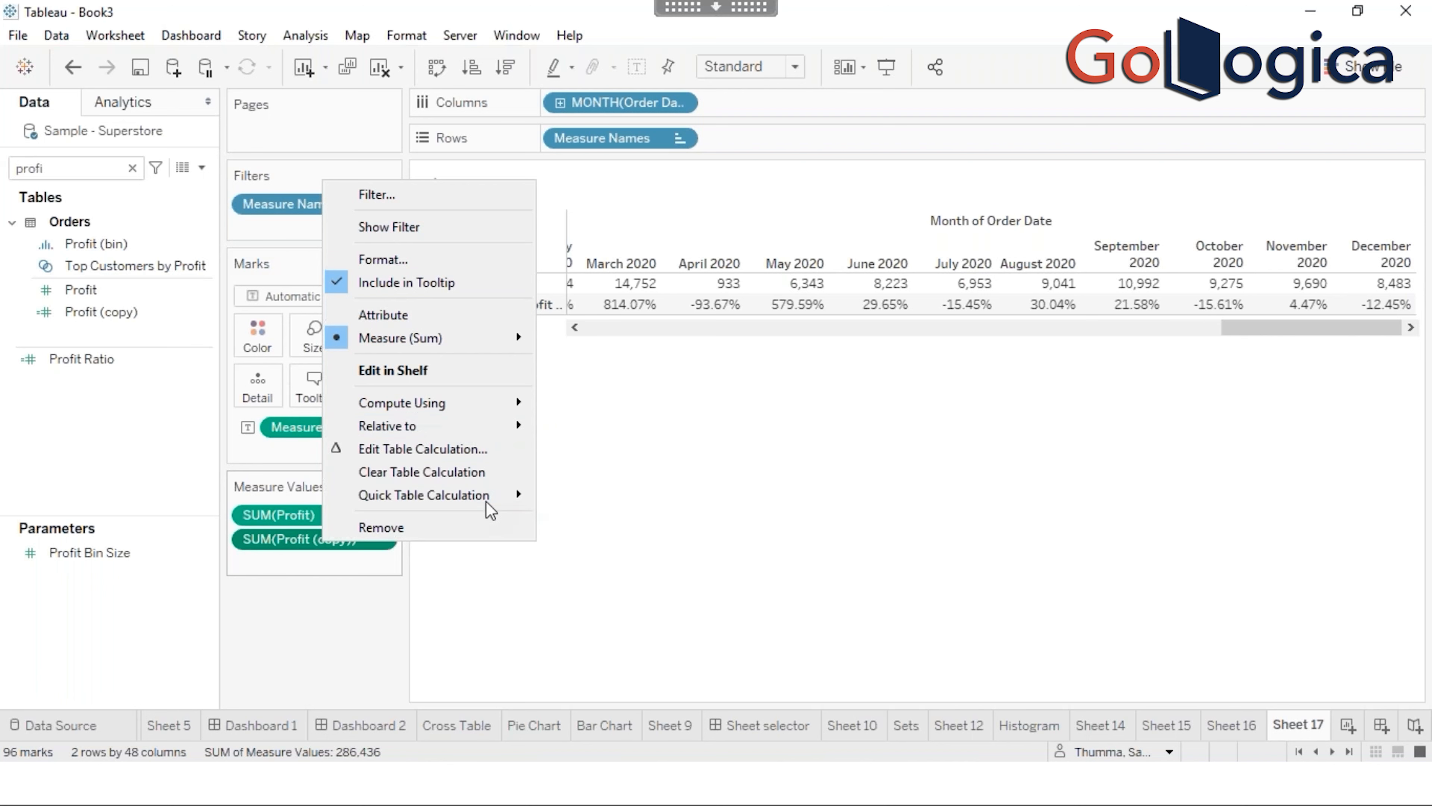
{"action": "mouse_move", "coordinate": [489, 508]}
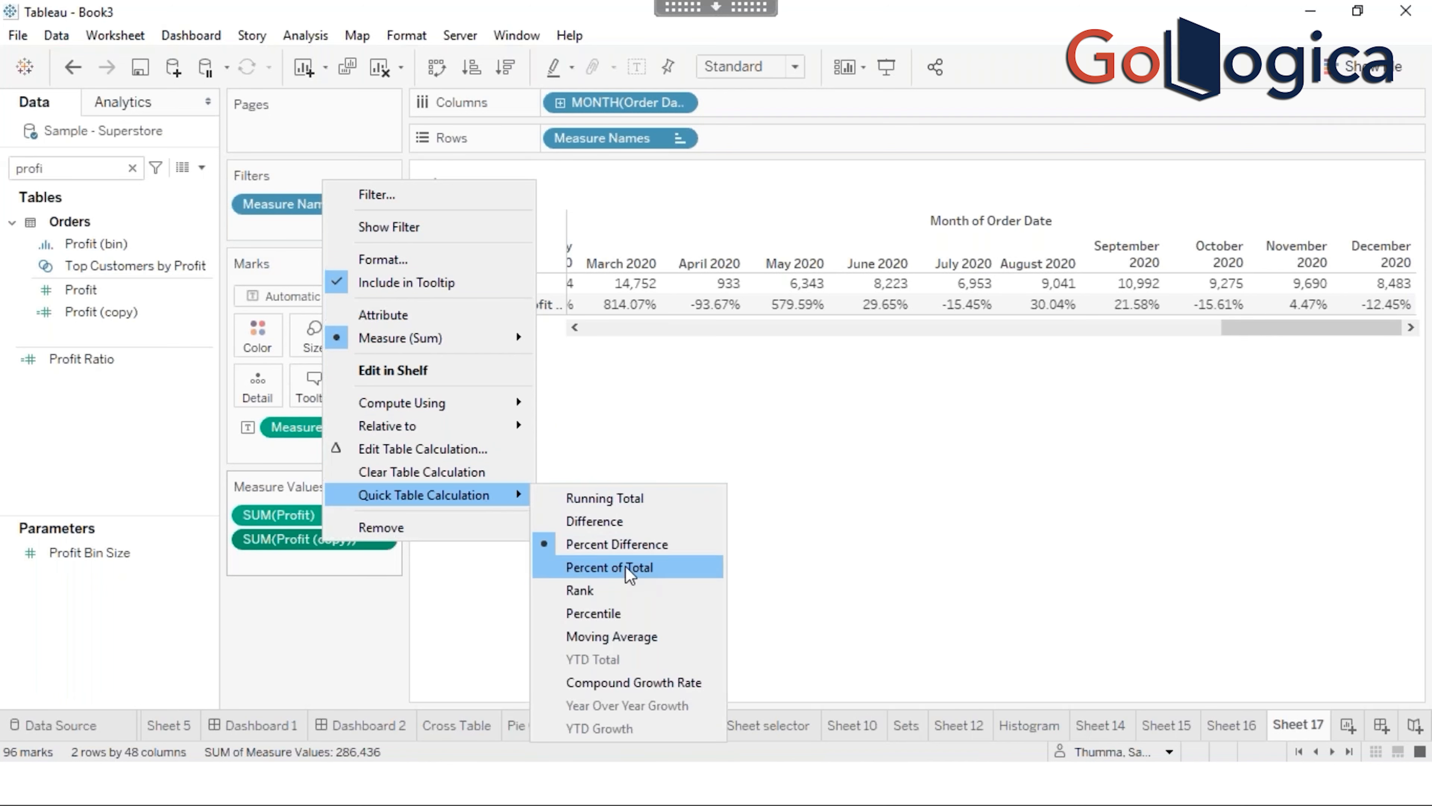
{"action": "left_click", "coordinate": [630, 575]}
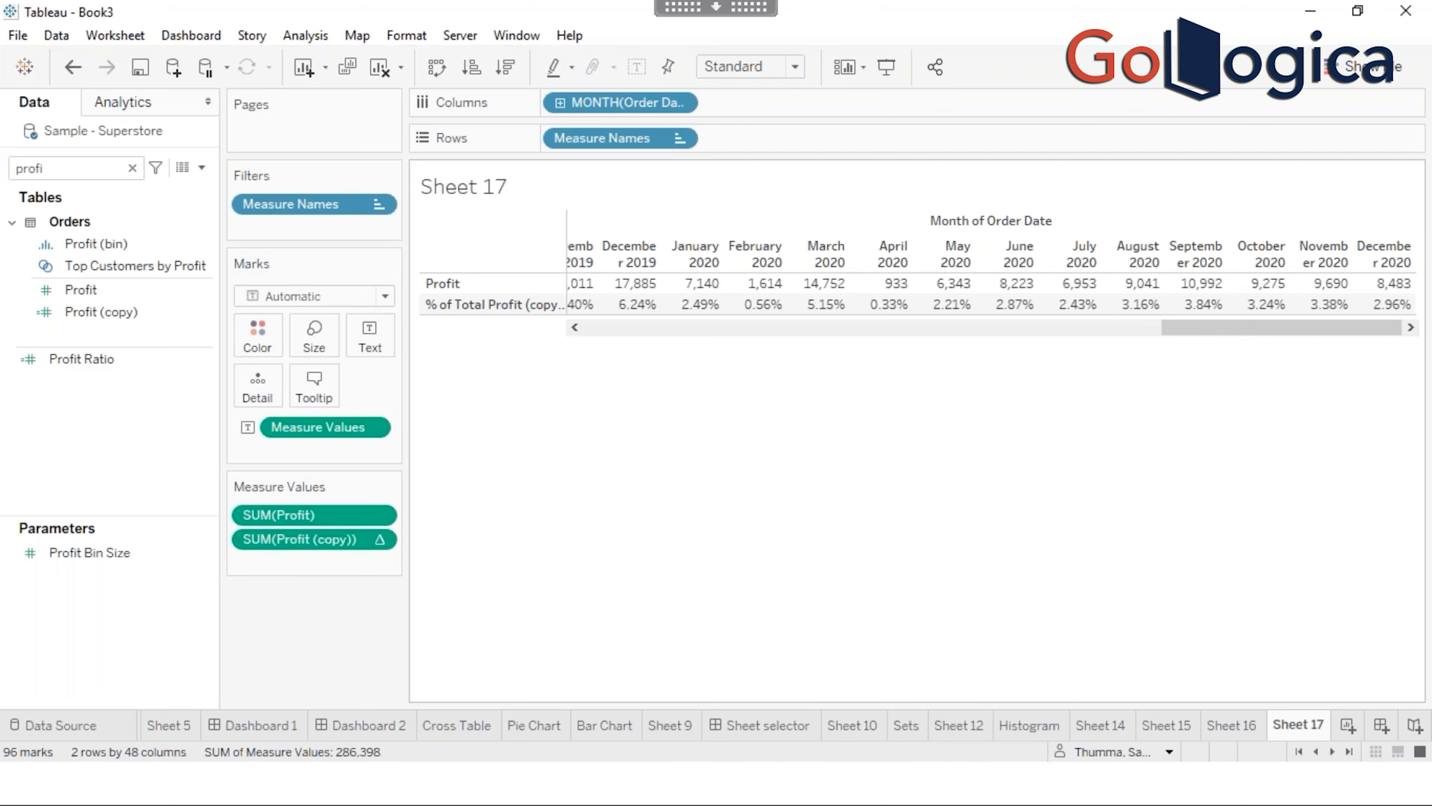
{"action": "left_click_drag", "start_coordinate": [1271, 339], "coordinate": [569, 350]}
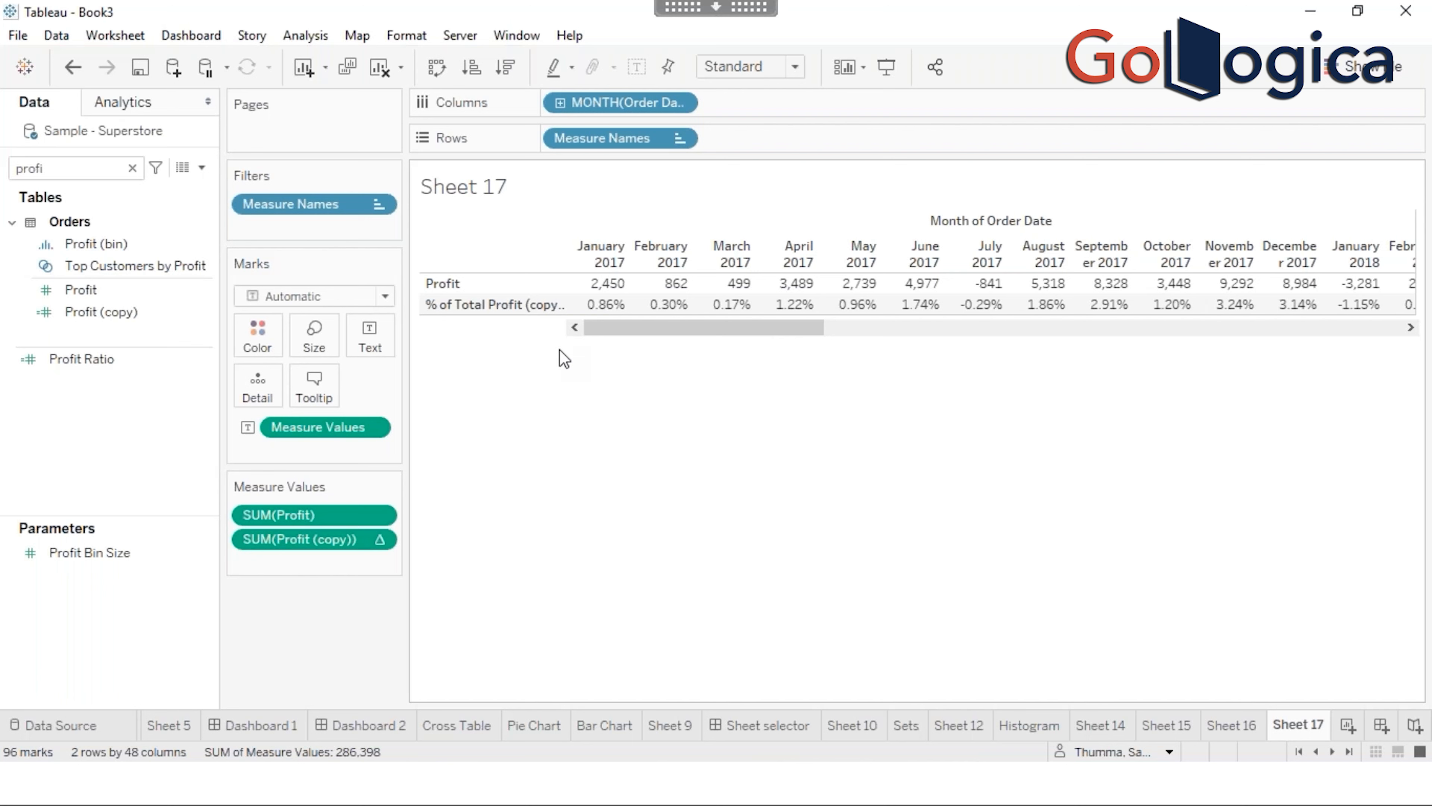
{"action": "mouse_move", "coordinate": [606, 293]}
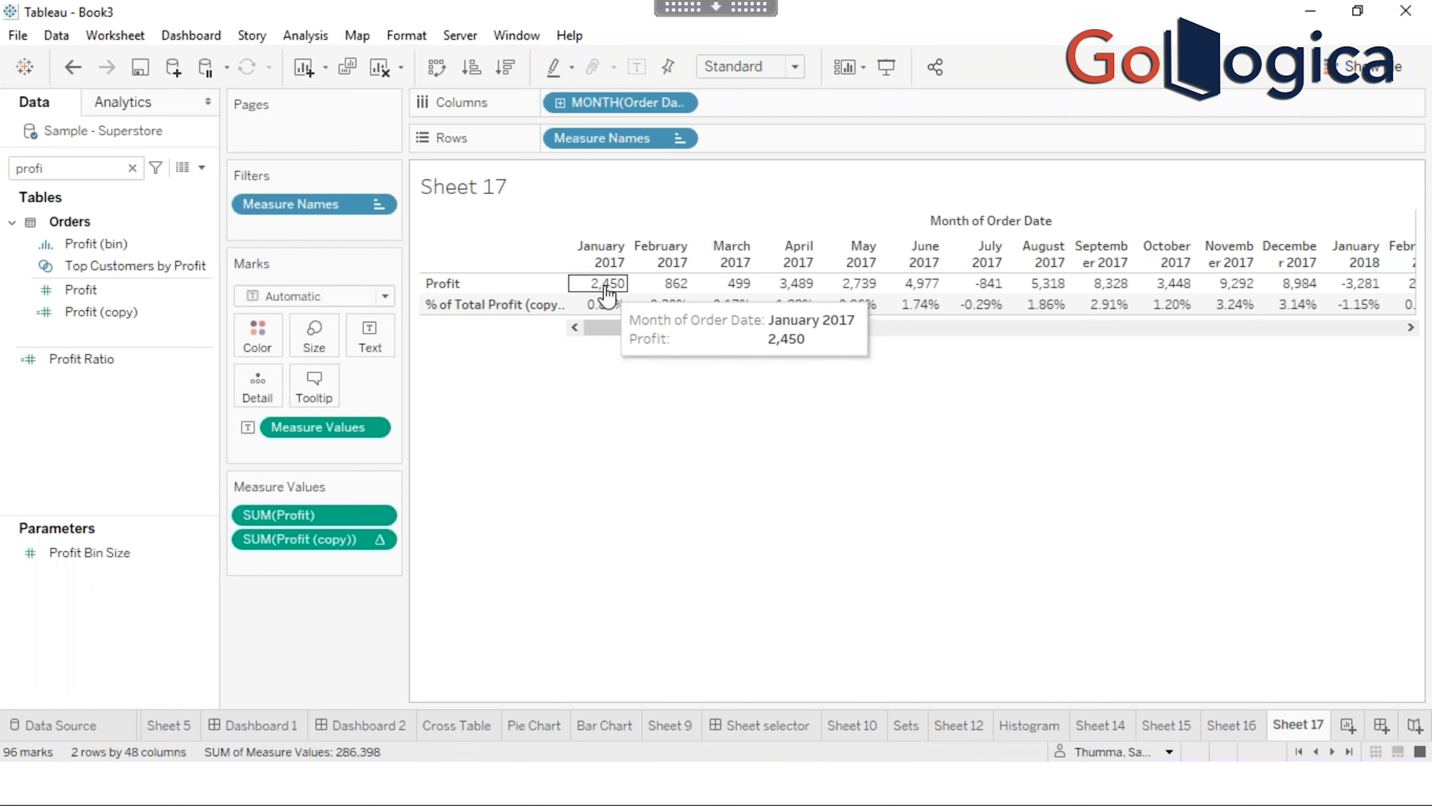
Step: Show row grand totals for the monthly profit table and examine the Grand Total column
{"action": "left_click", "coordinate": [293, 36]}
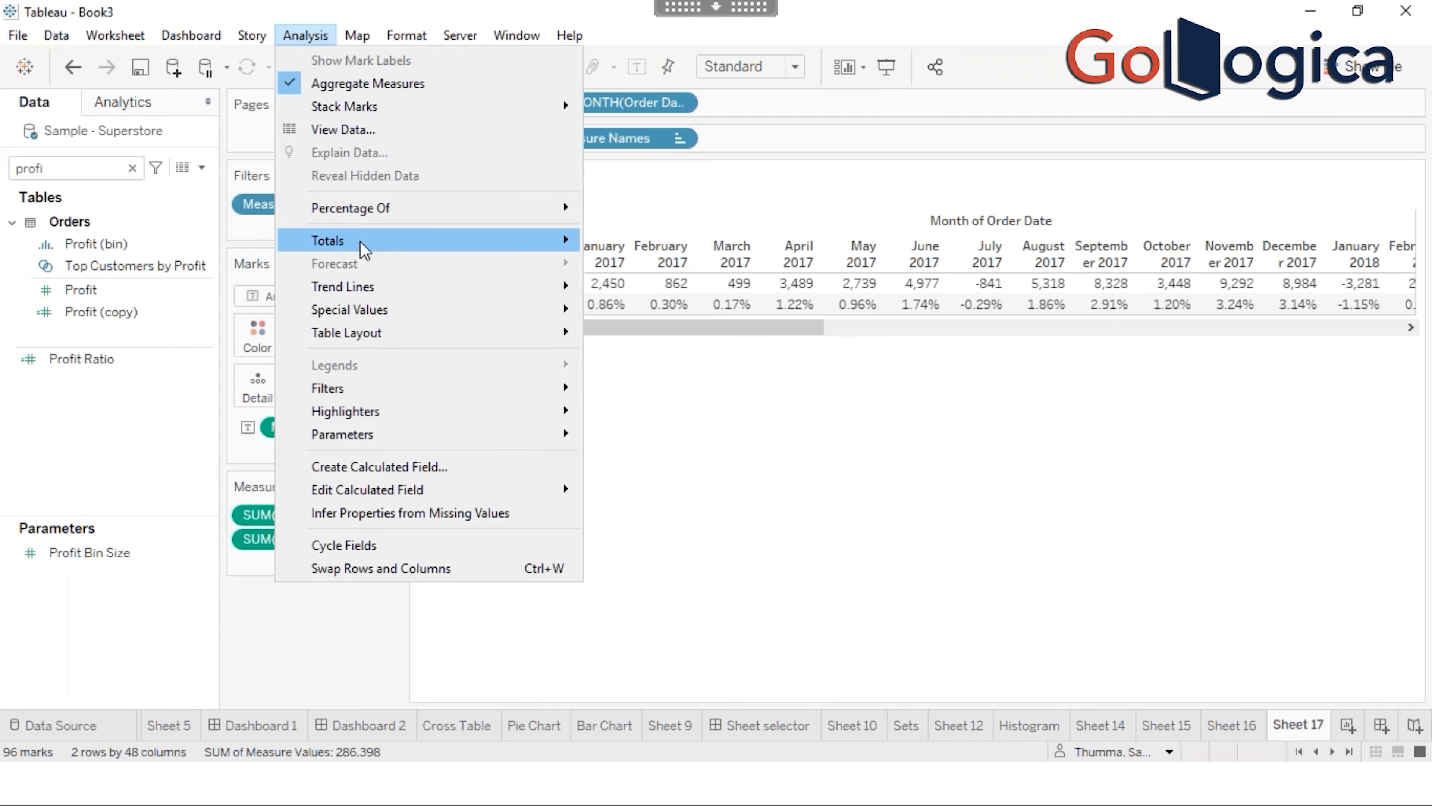
{"action": "mouse_move", "coordinate": [363, 243]}
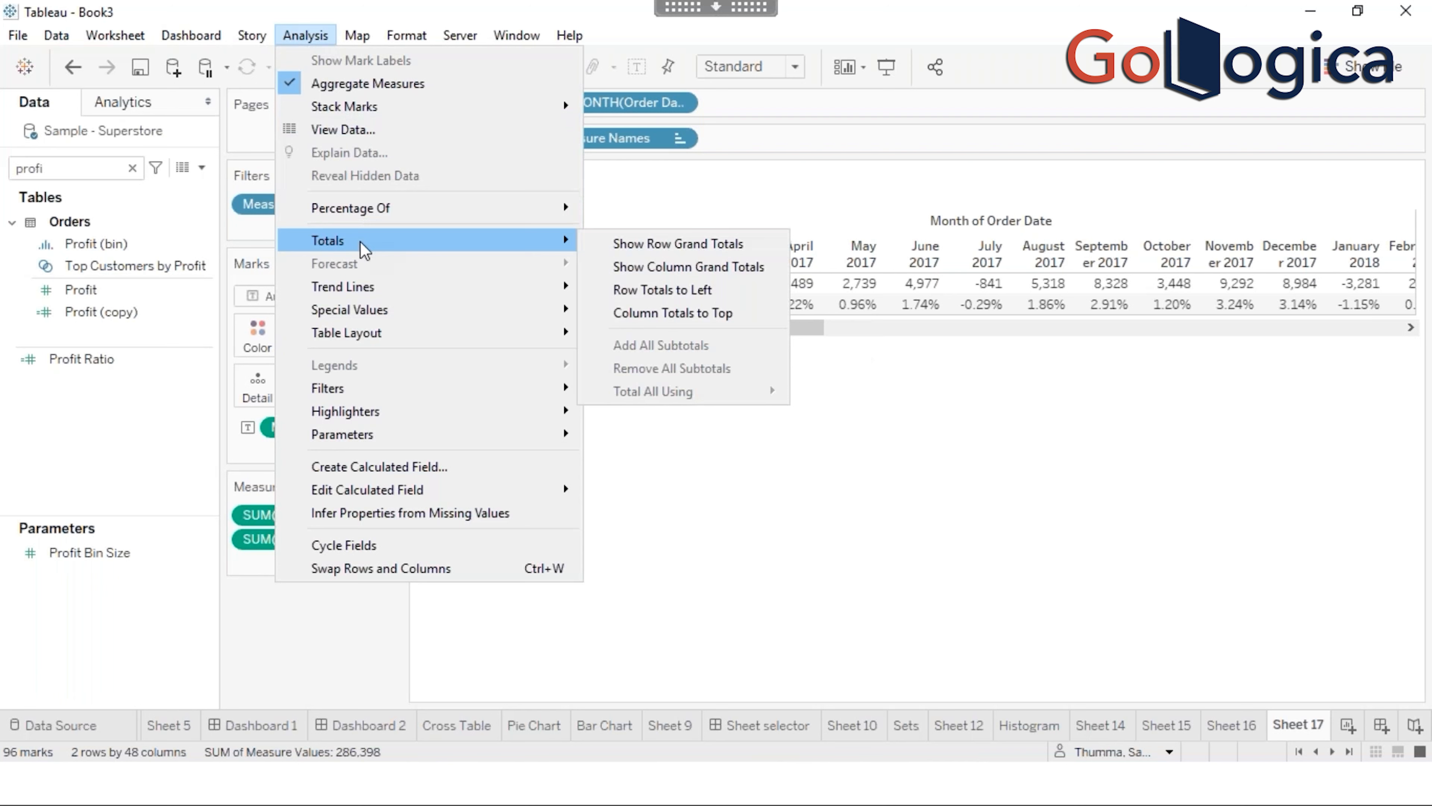
{"action": "left_click", "coordinate": [680, 247]}
{"action": "left_click_drag", "start_coordinate": [725, 333], "coordinate": [1367, 318]}
{"action": "mouse_move", "coordinate": [1370, 294]}
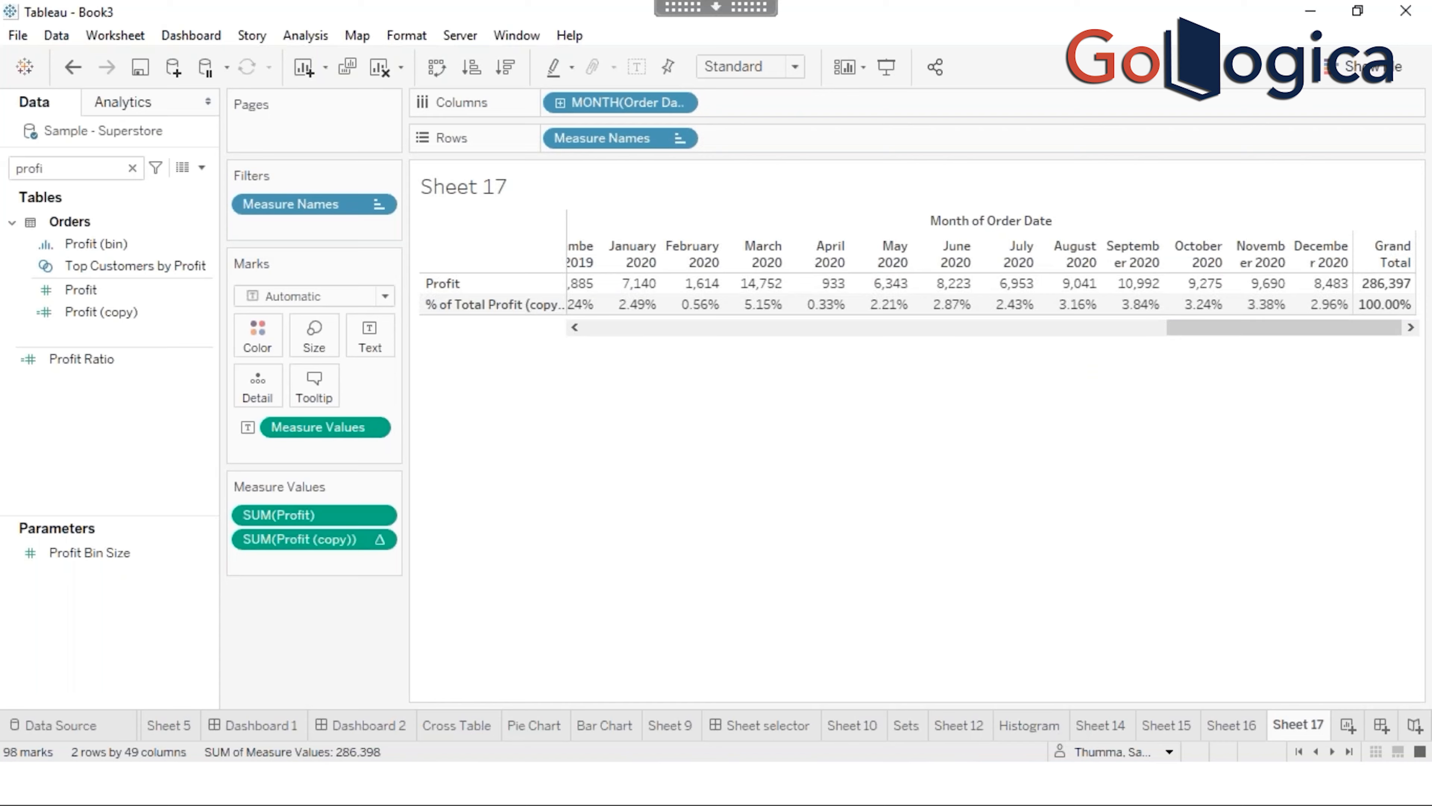
{"action": "key", "text": "alt+Tab"}
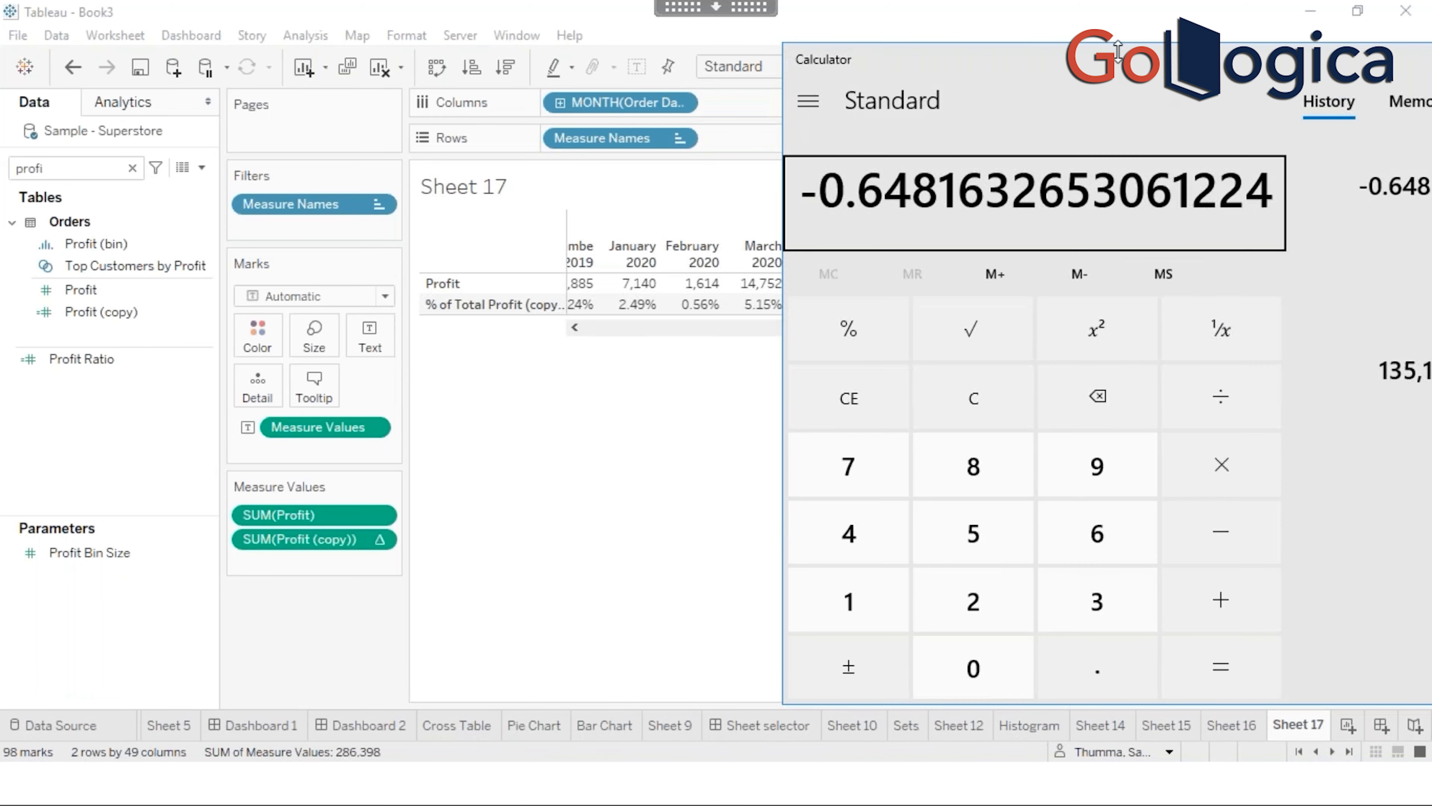
{"action": "left_click_drag", "start_coordinate": [1117, 51], "coordinate": [449, 52]}
{"action": "key", "text": "Escape"}
{"action": "type", "text": "2"}
{"action": "type", "text": "8693"}
{"action": "type", "text": "7"}
{"action": "type", "text": "/"}
{"action": "left_click_drag", "start_coordinate": [403, 42], "coordinate": [1051, 133]}
{"action": "left_click", "coordinate": [716, 426]}
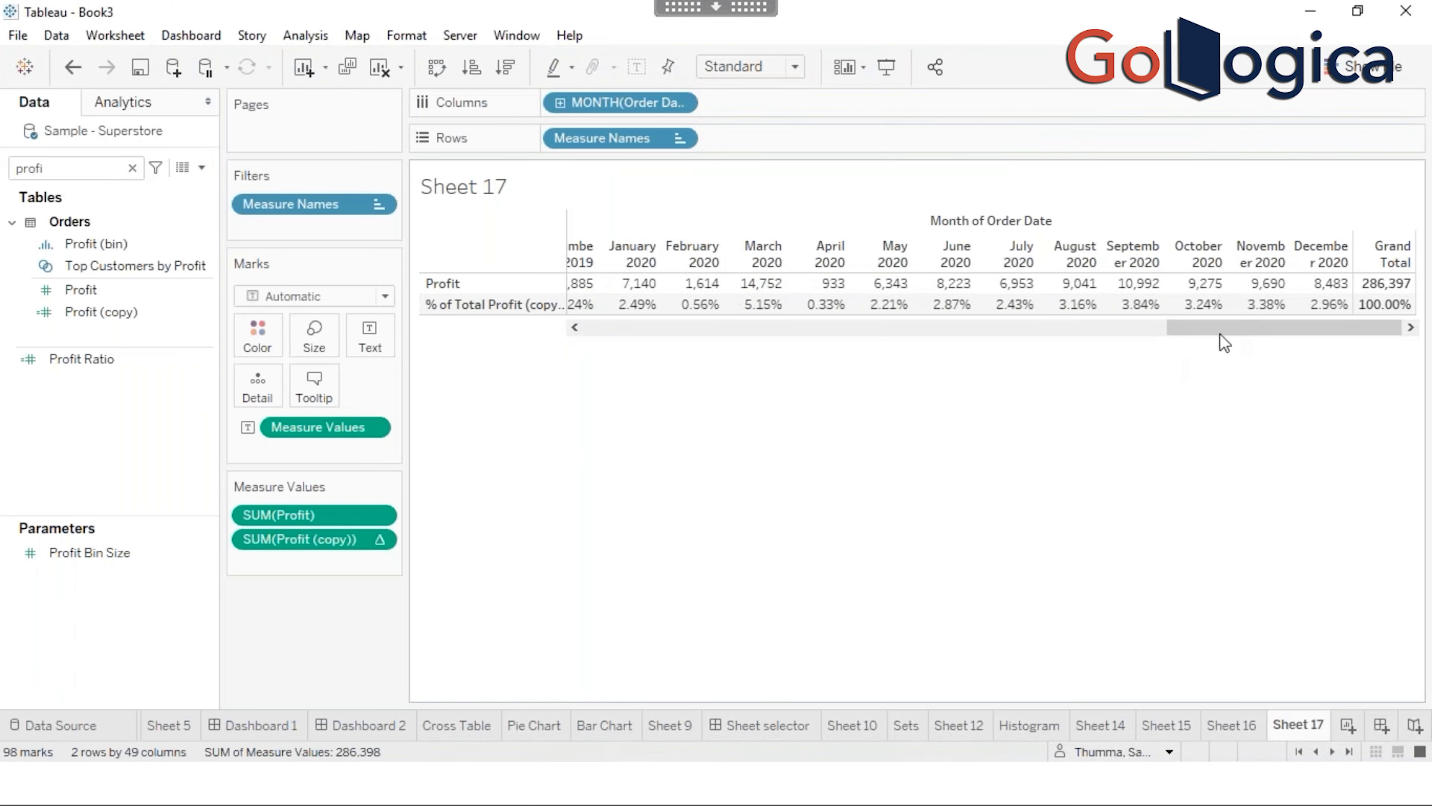
Step: In Calculator, divide 2450 by 286937 and multiply by 100 to check January 2017's percent of total, and return to Tableau to compare
{"action": "scroll", "coordinate": [973, 284], "scroll_direction": "left", "scroll_amount": 15}
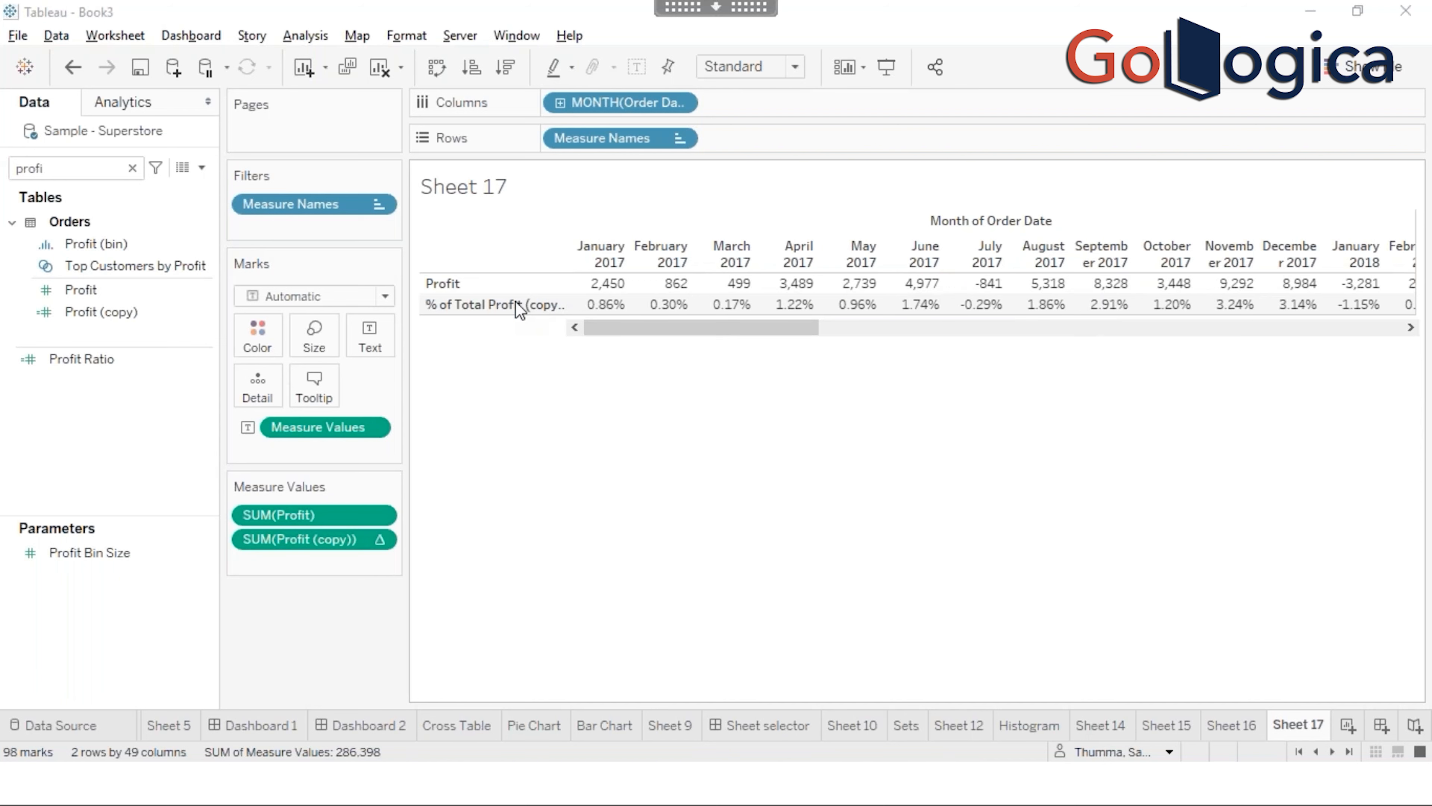
{"action": "key", "text": "alt+Tab"}
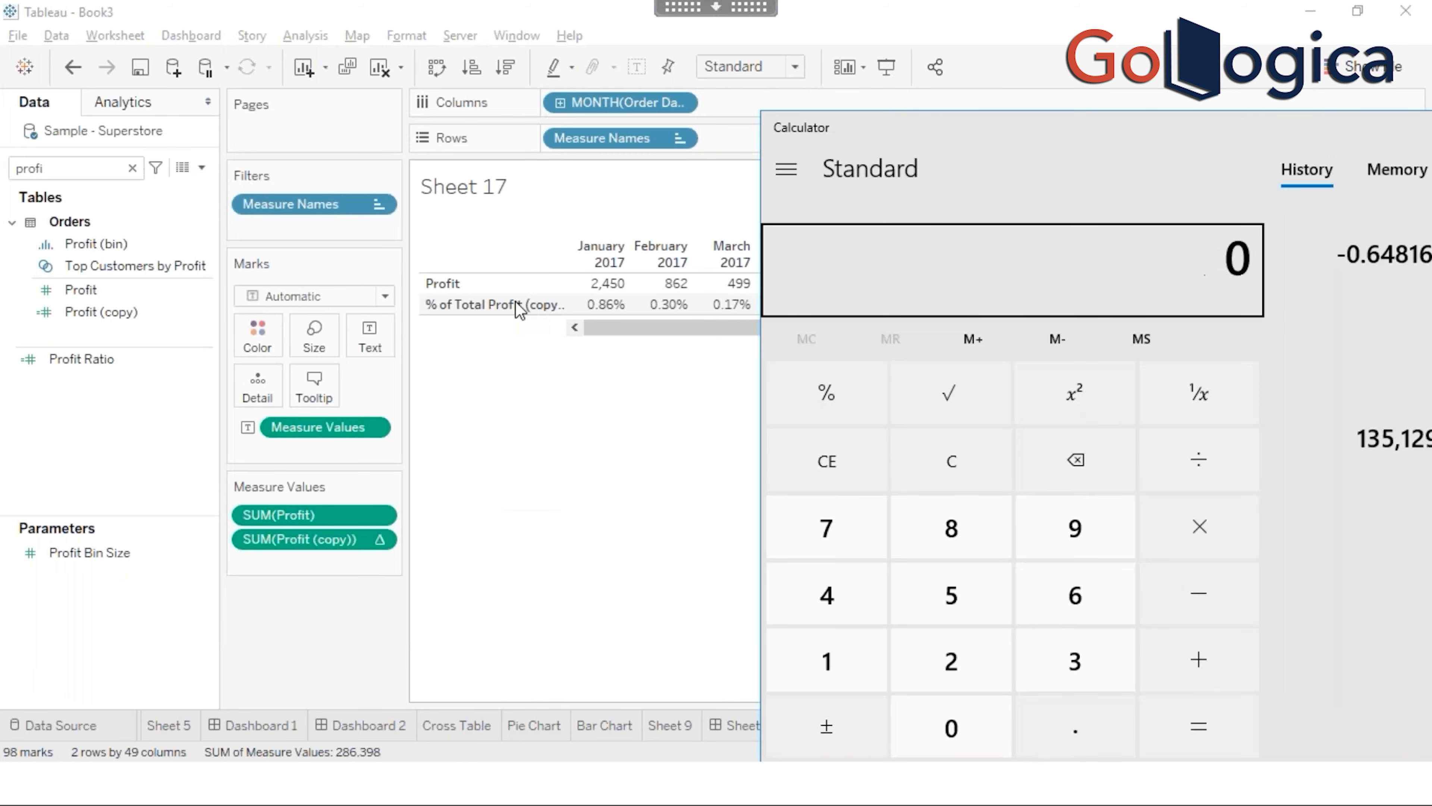
{"action": "type", "text": "2450"}
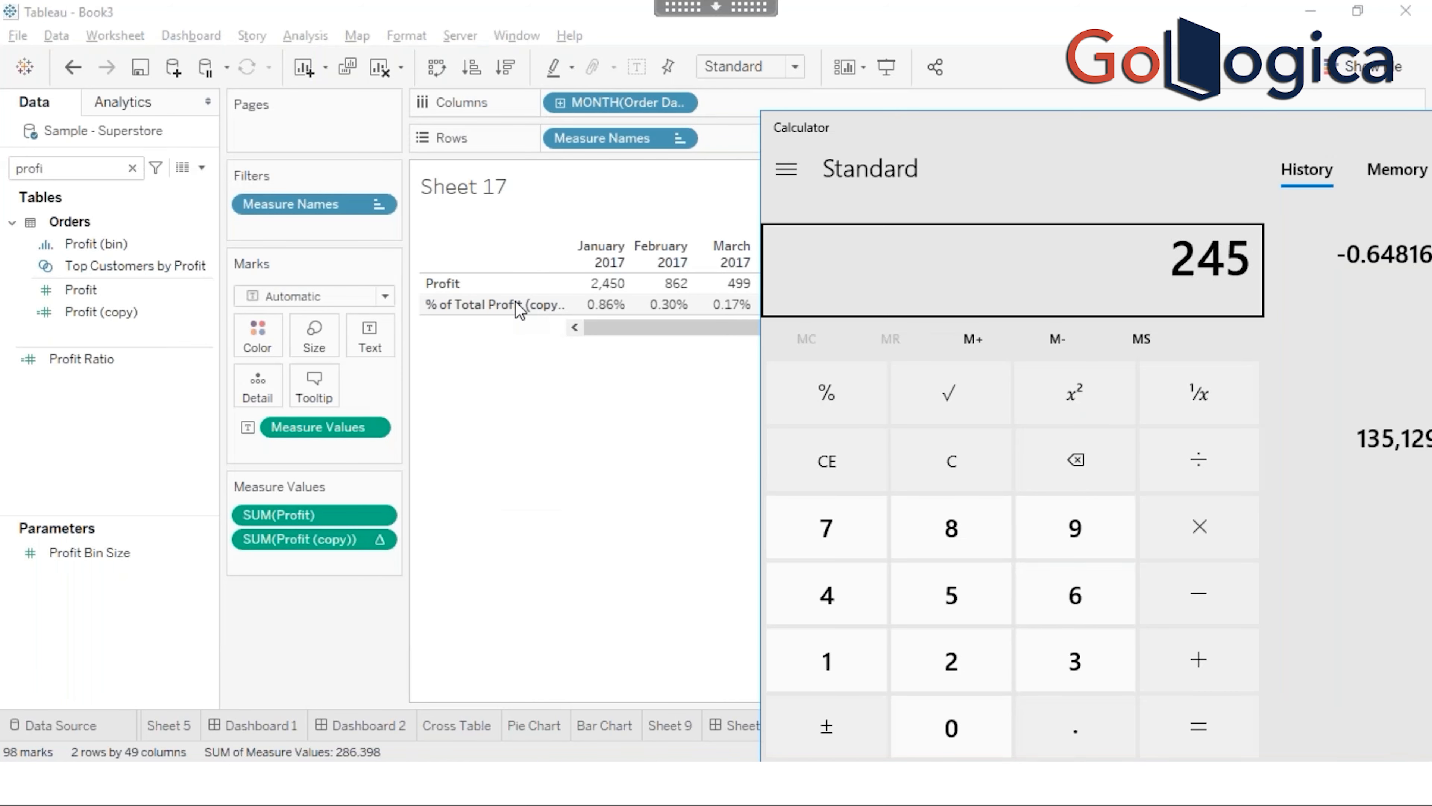
{"action": "key", "text": "slash"}
{"action": "type", "text": "28"}
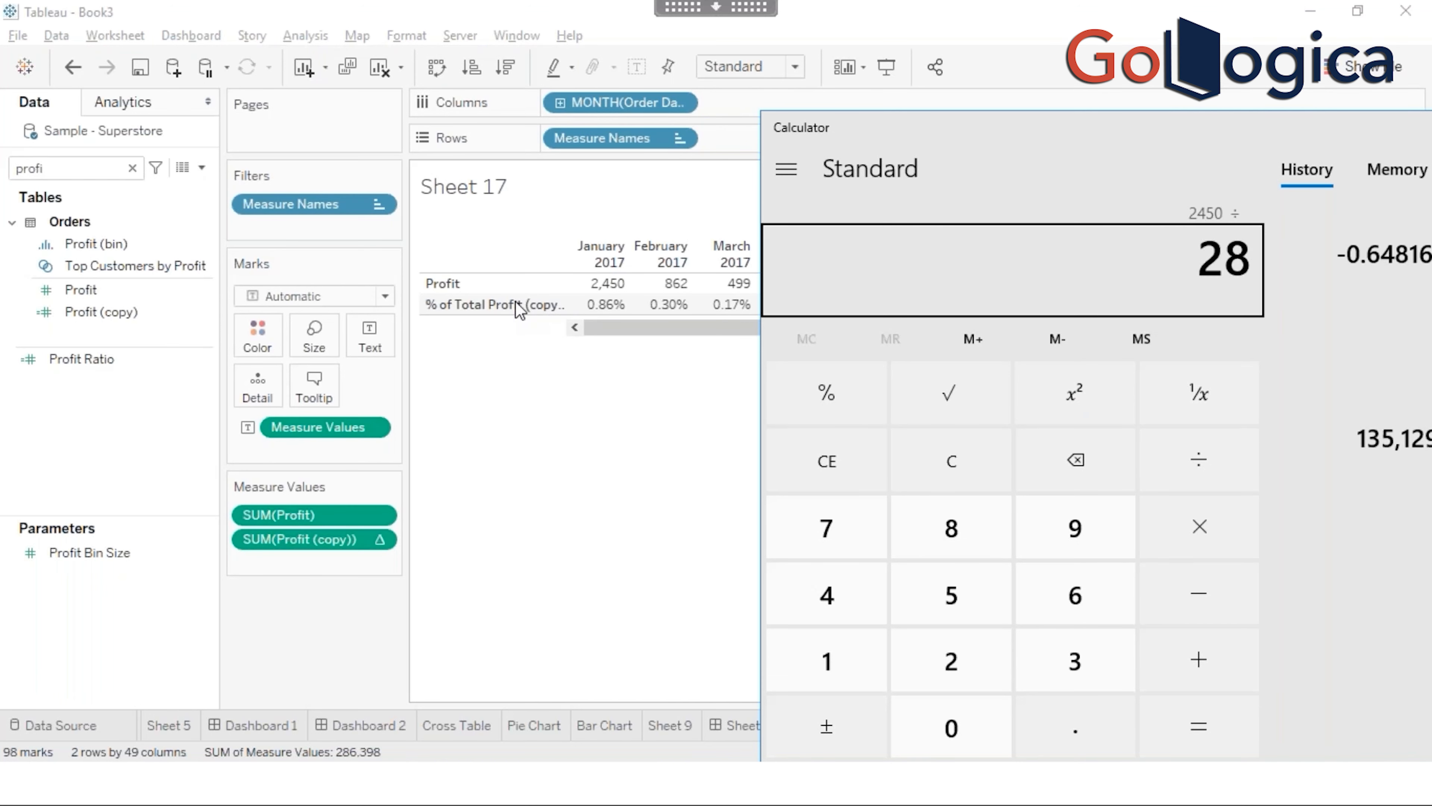
{"action": "type", "text": "6,937"}
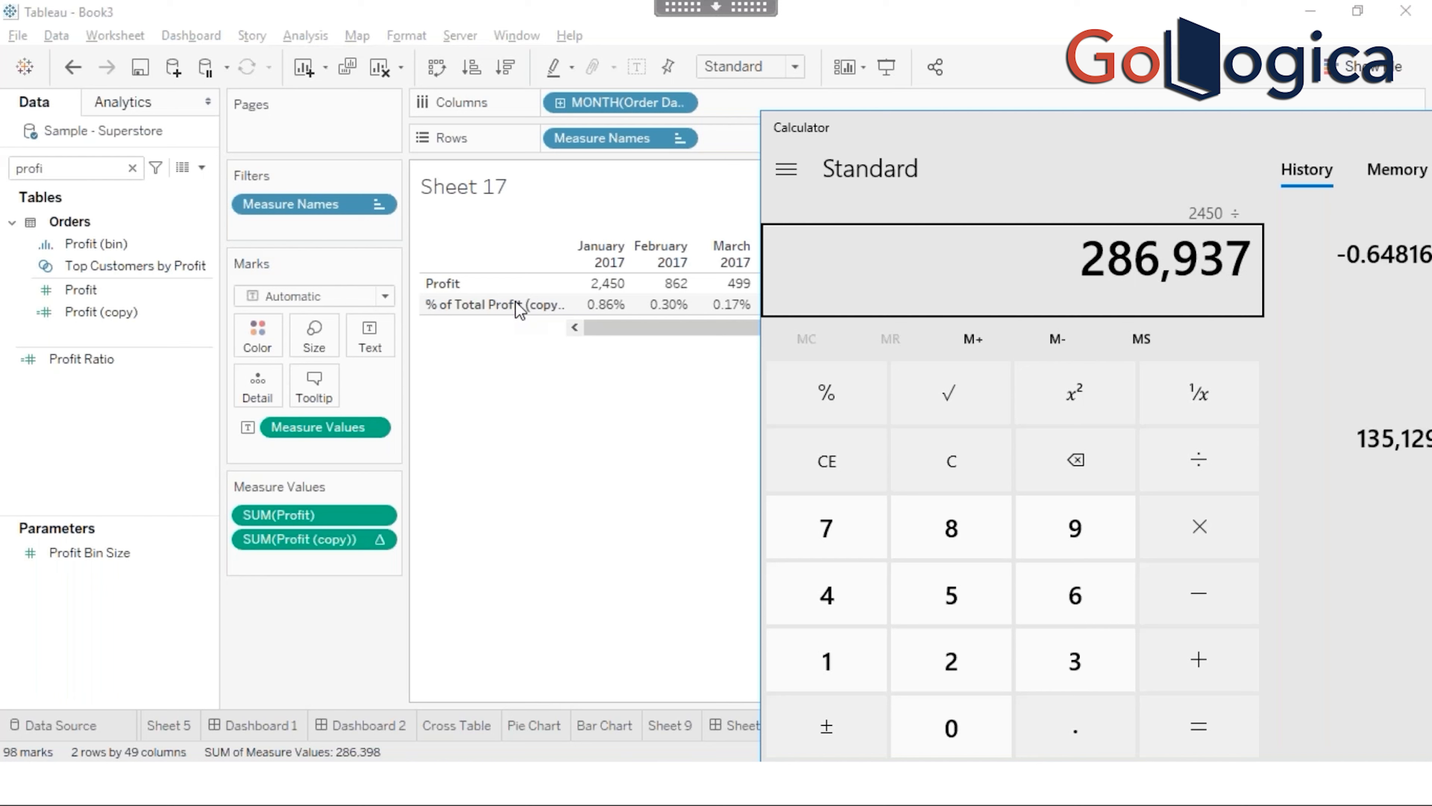
{"action": "key", "text": "Return"}
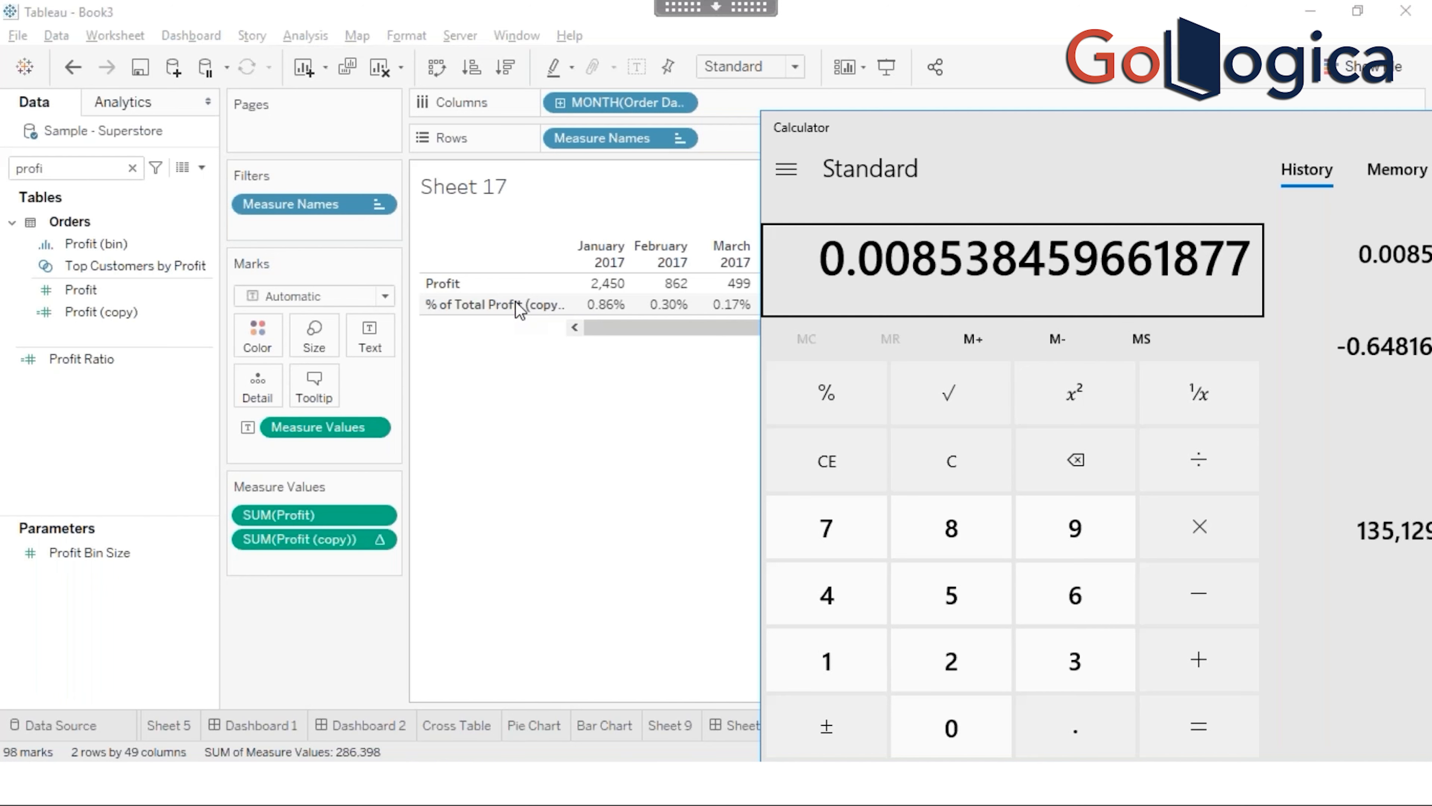
{"action": "type", "text": "*100"}
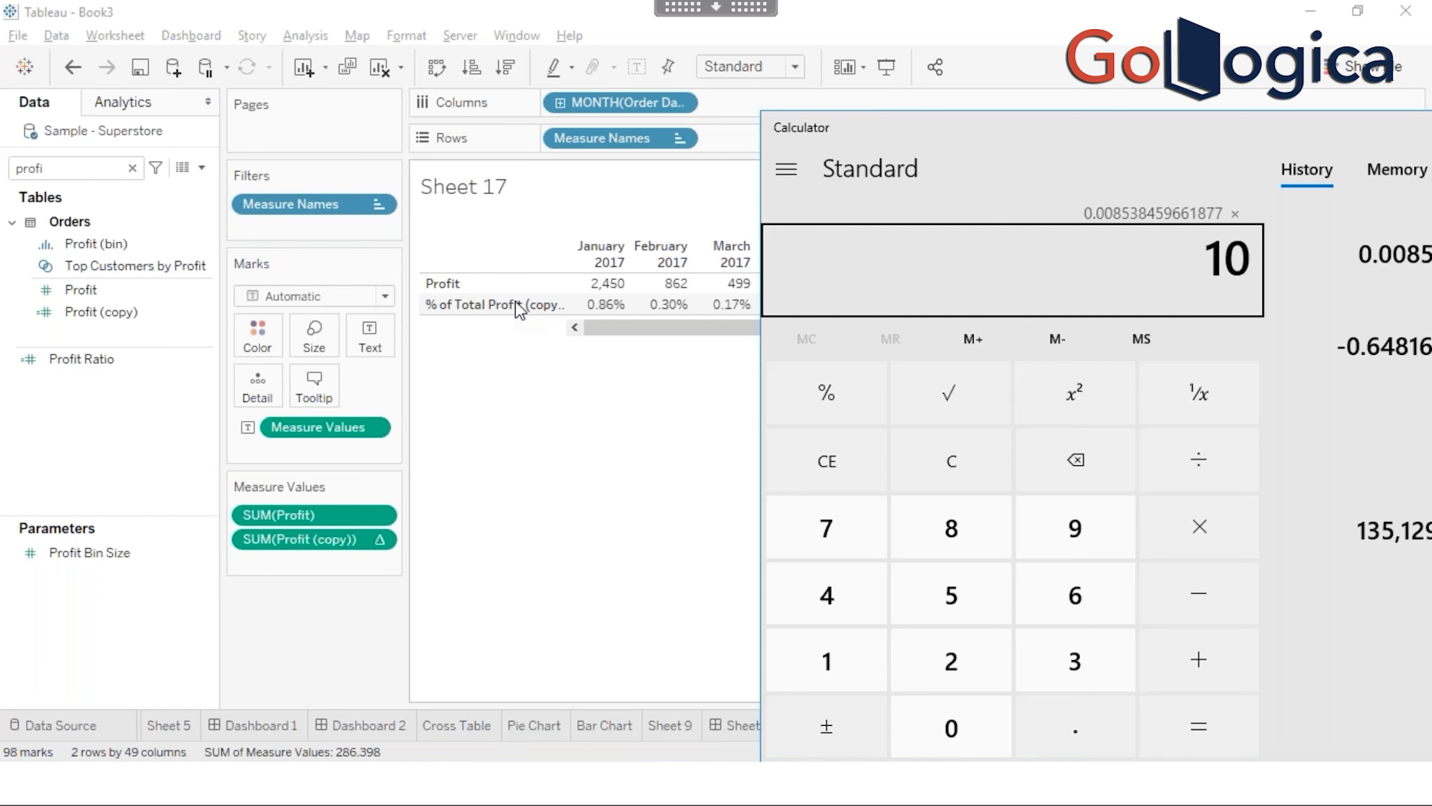
{"action": "key", "text": "Return"}
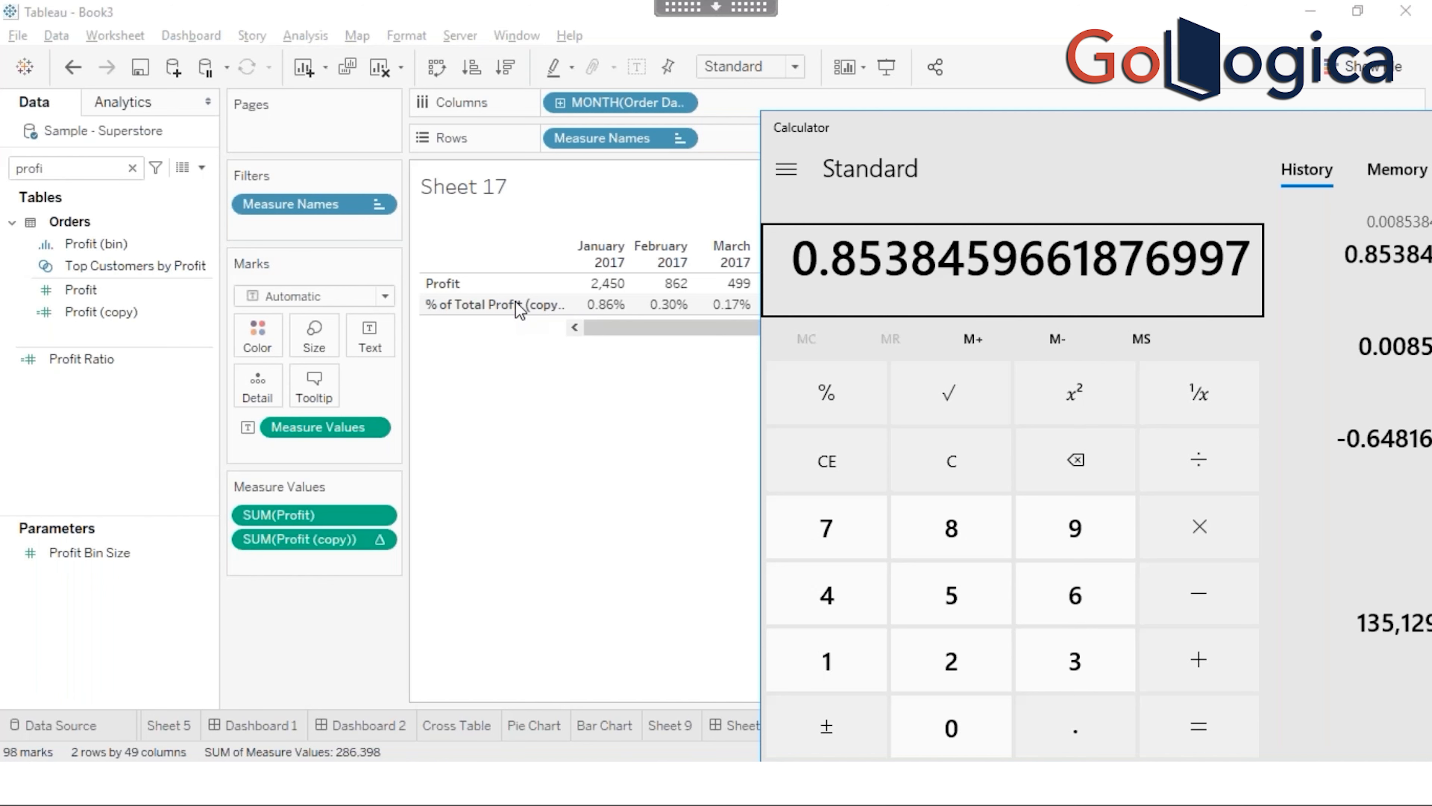
{"action": "left_click", "coordinate": [603, 406]}
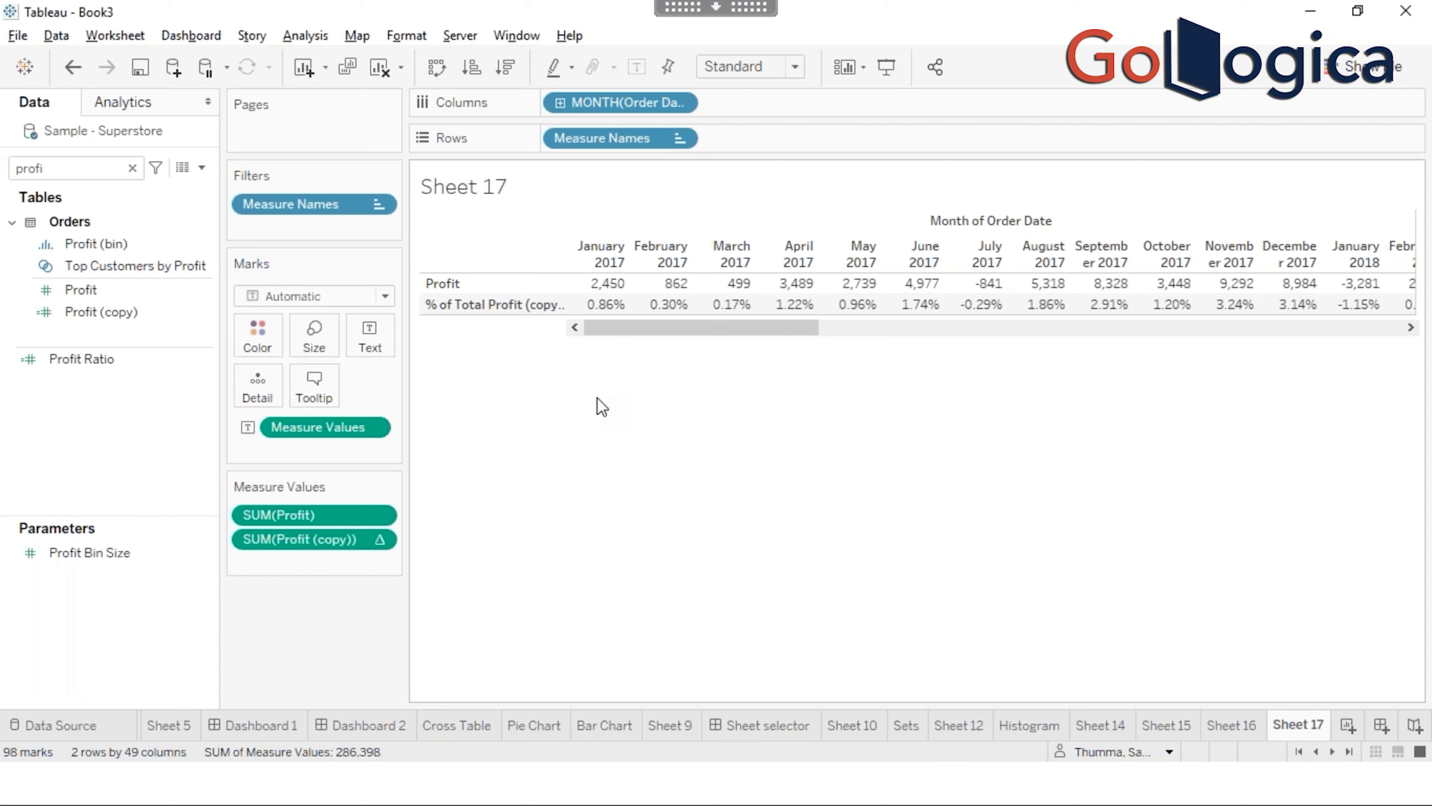
{"action": "left_click_drag", "start_coordinate": [653, 334], "coordinate": [735, 335]}
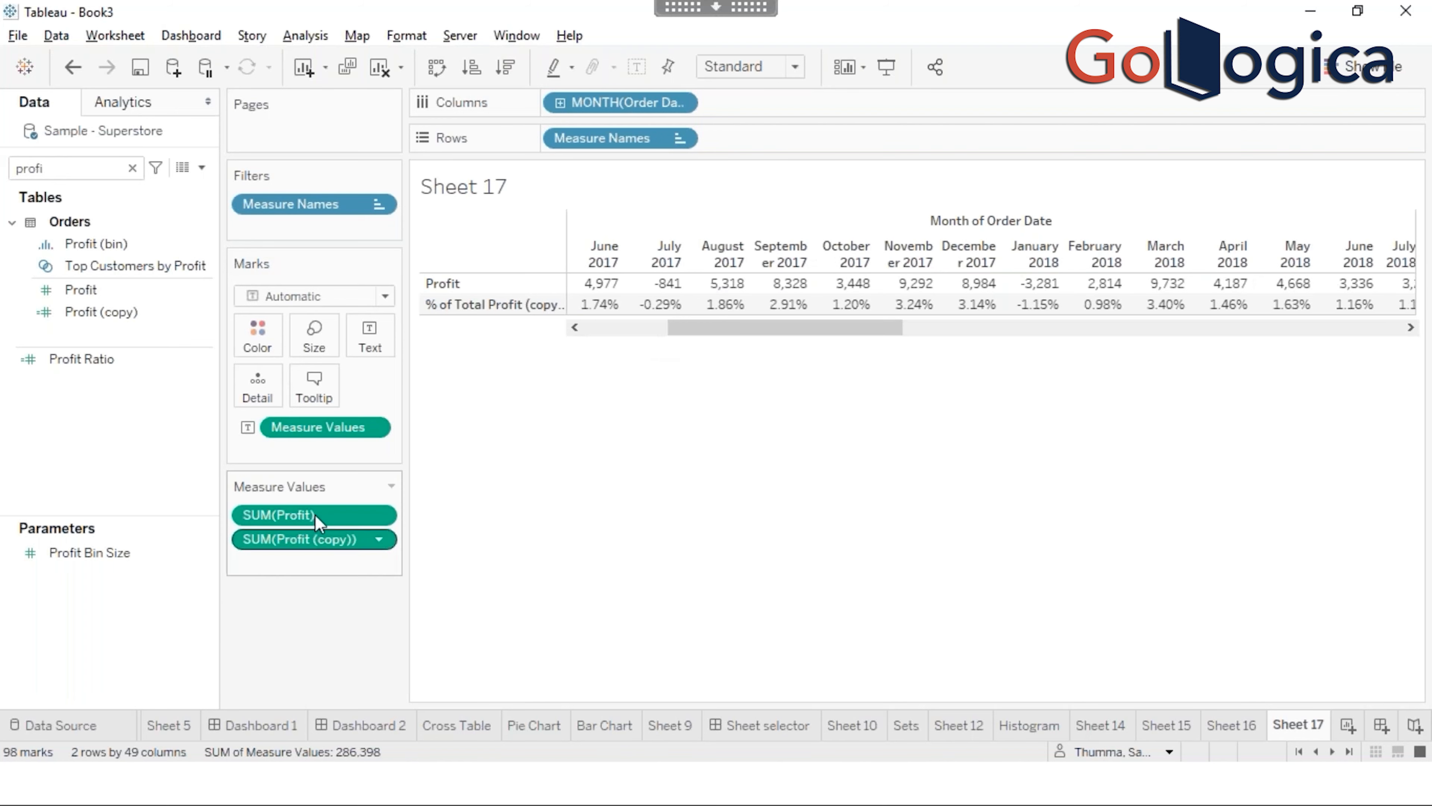
Step: Copy the percent of total formula of Profit (copy) into a new calculated field: SUM([Profit (copy)]) / TOTAL(SUM([Profit (copy)]))
{"action": "left_click", "coordinate": [317, 542]}
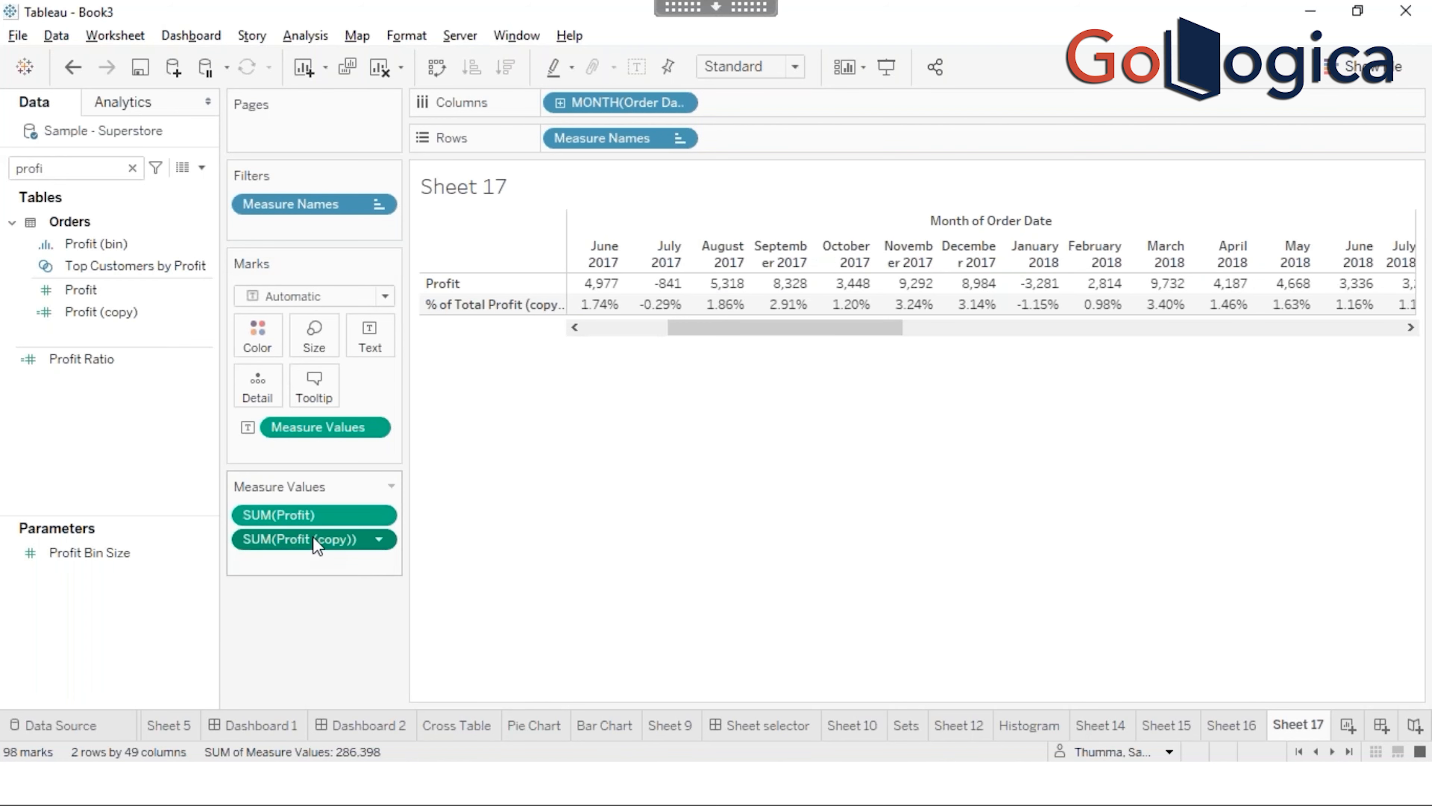
{"action": "double_click", "coordinate": [317, 543]}
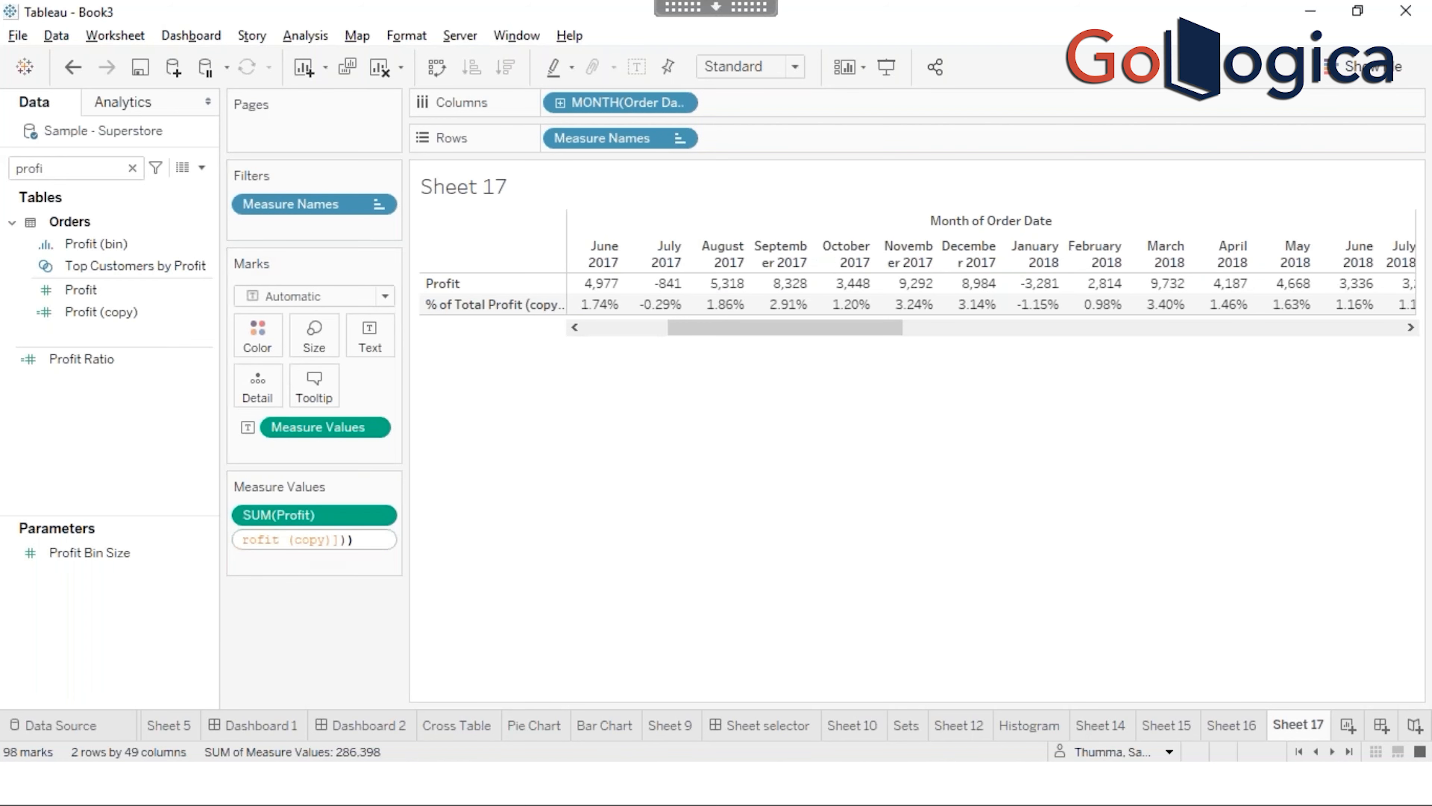
{"action": "left_click", "coordinate": [202, 169]}
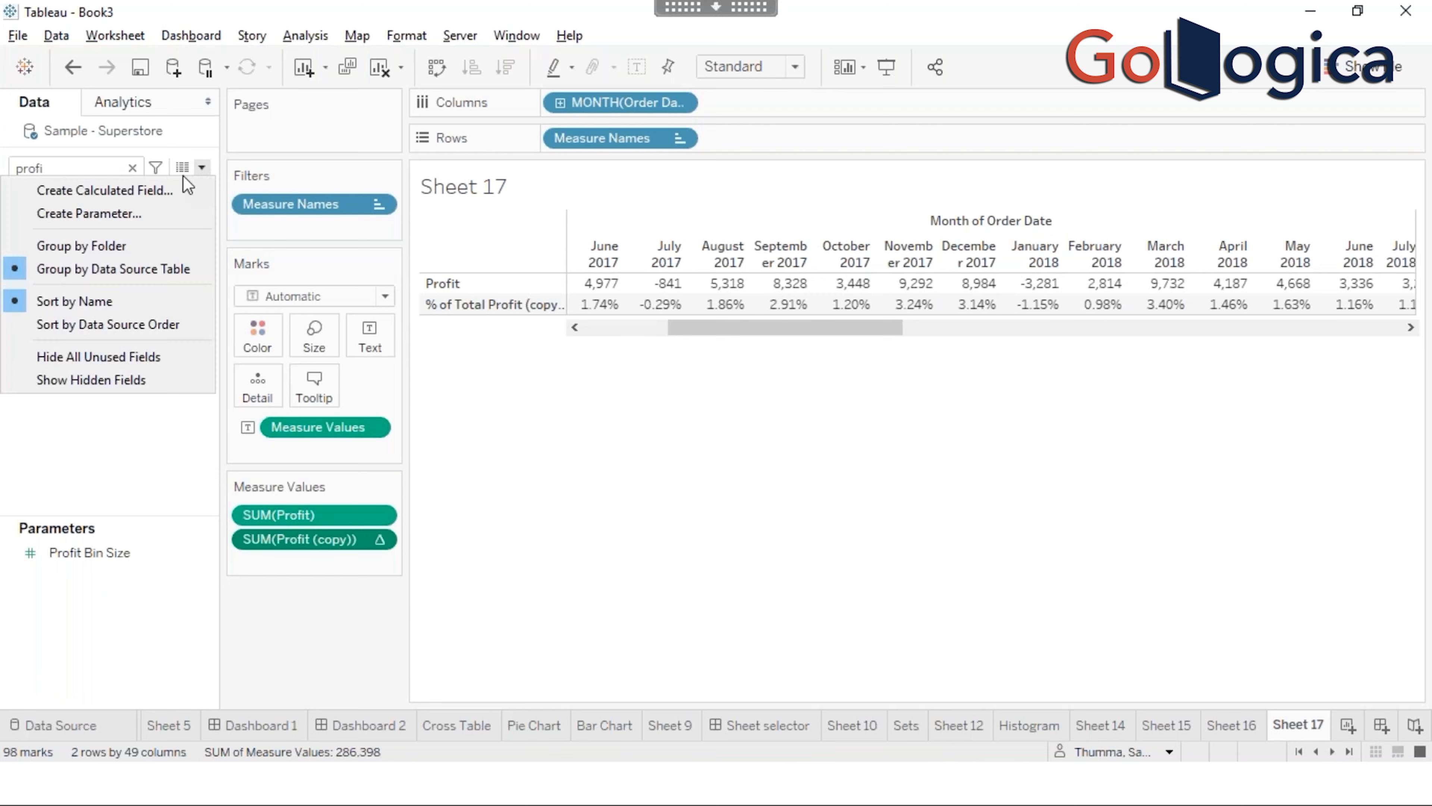
{"action": "left_click", "coordinate": [163, 192]}
{"action": "left_click_drag", "start_coordinate": [674, 296], "coordinate": [863, 296]}
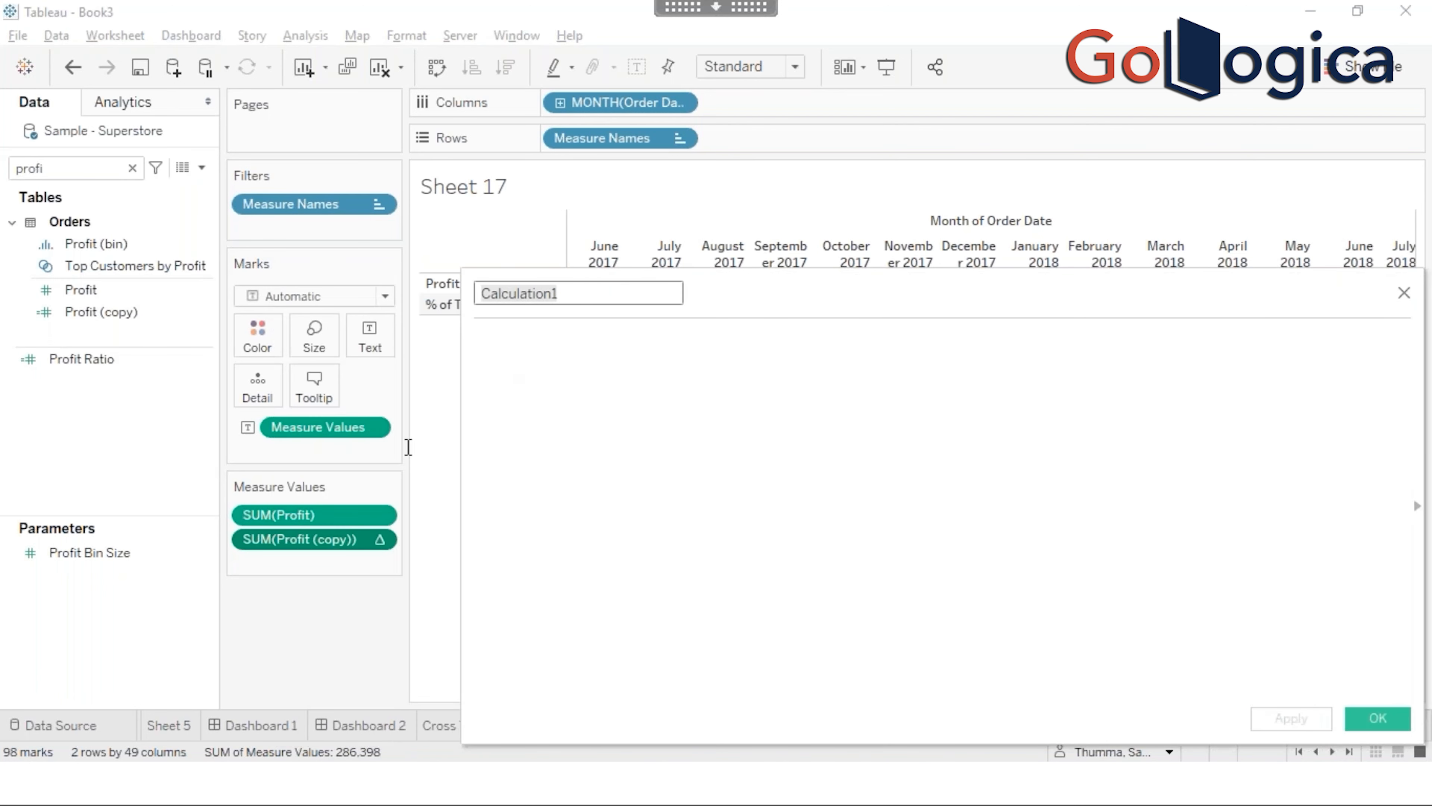
{"action": "left_click", "coordinate": [330, 545]}
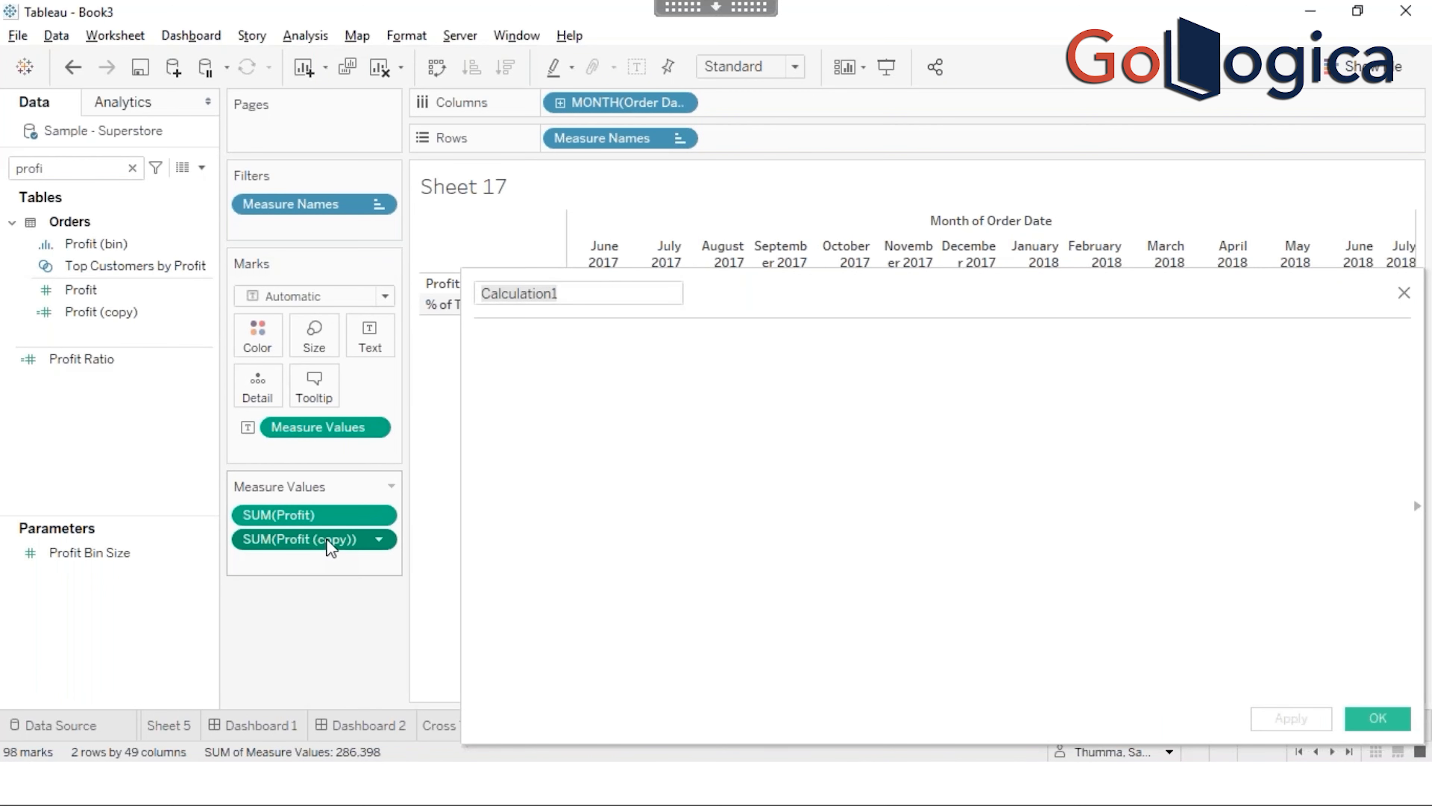
{"action": "double_click", "coordinate": [330, 540]}
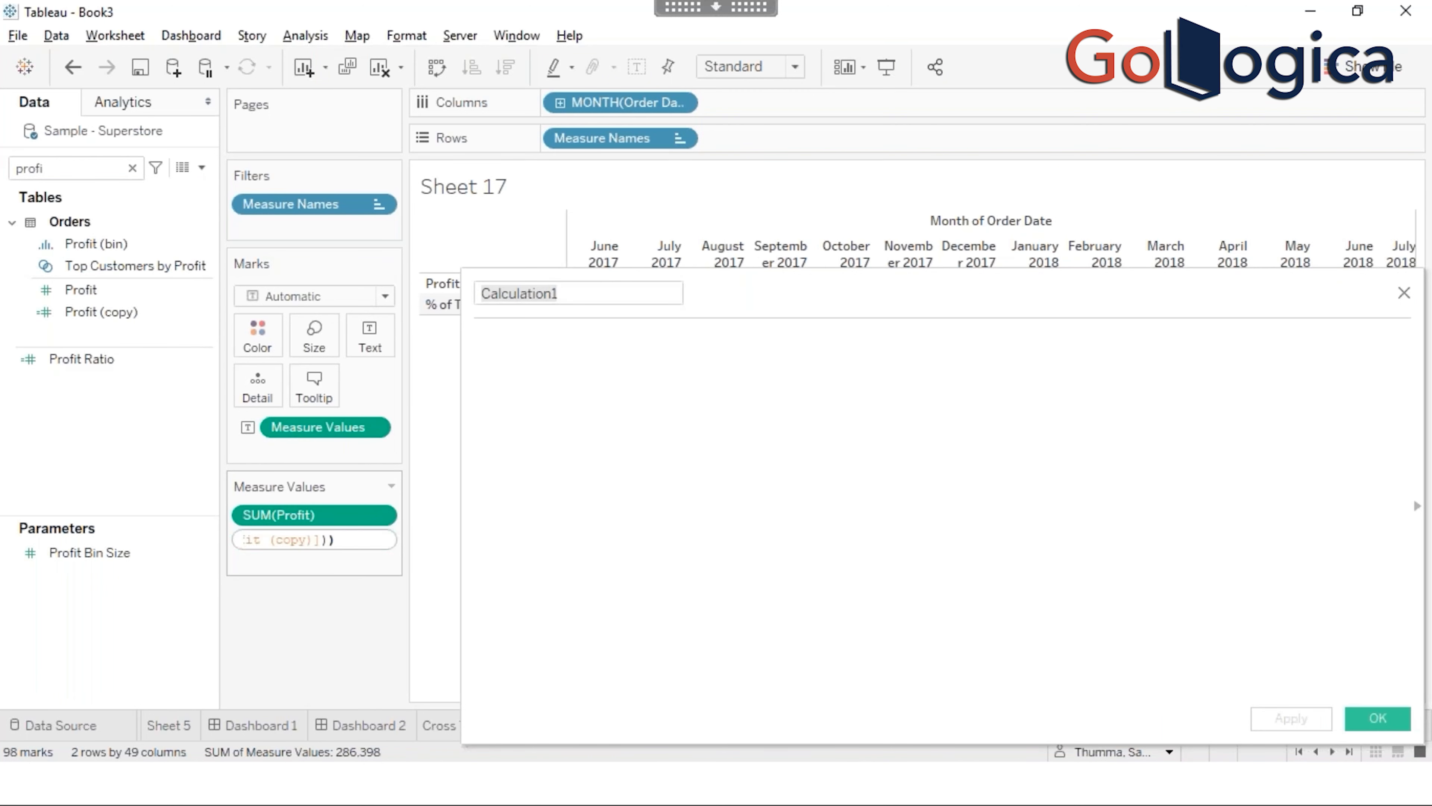
{"action": "key", "text": "ctrl+a"}
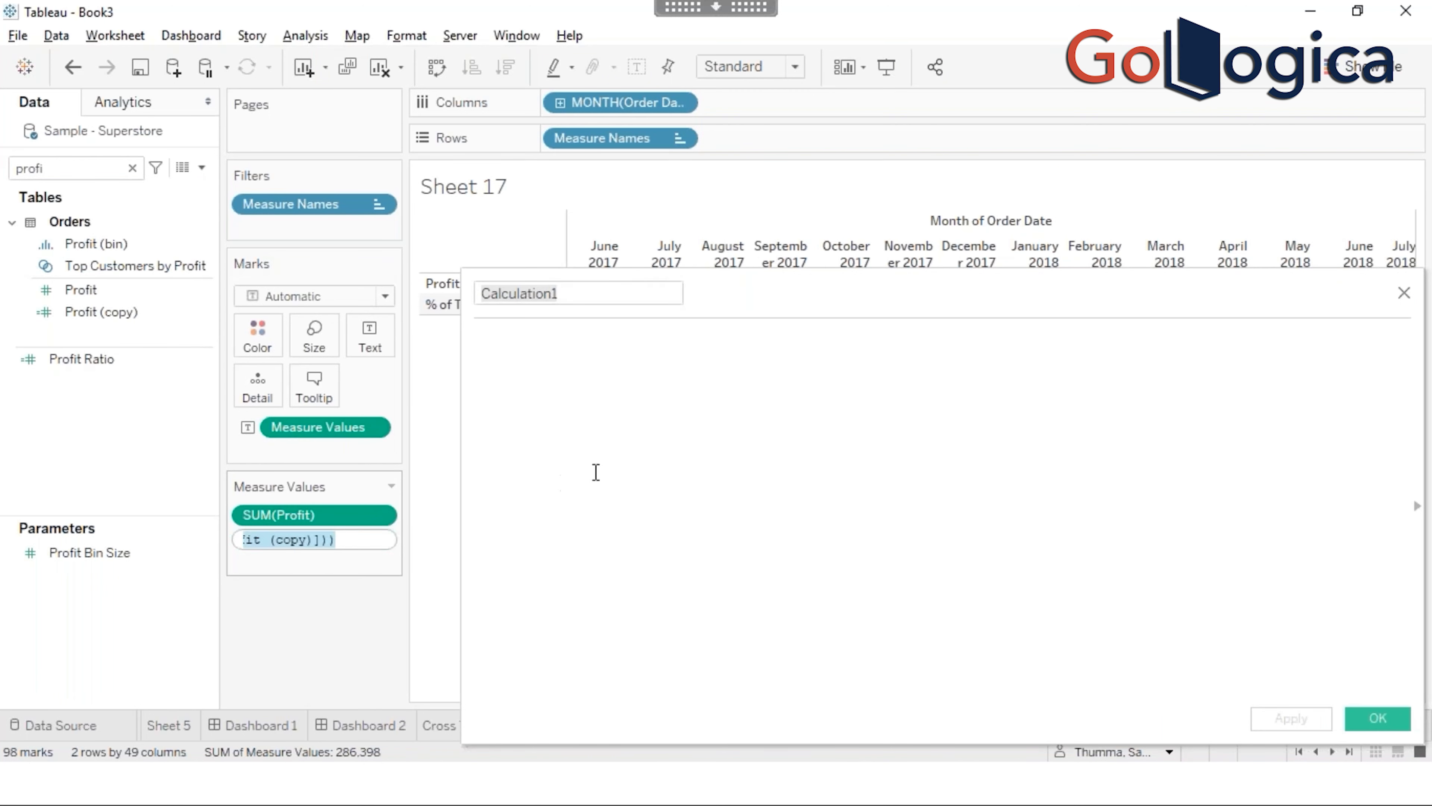
{"action": "left_click", "coordinate": [615, 370]}
{"action": "type", "text": "SUM([Profit (copy)]) / TOTAL(SUM([Profit (copy)]))"}
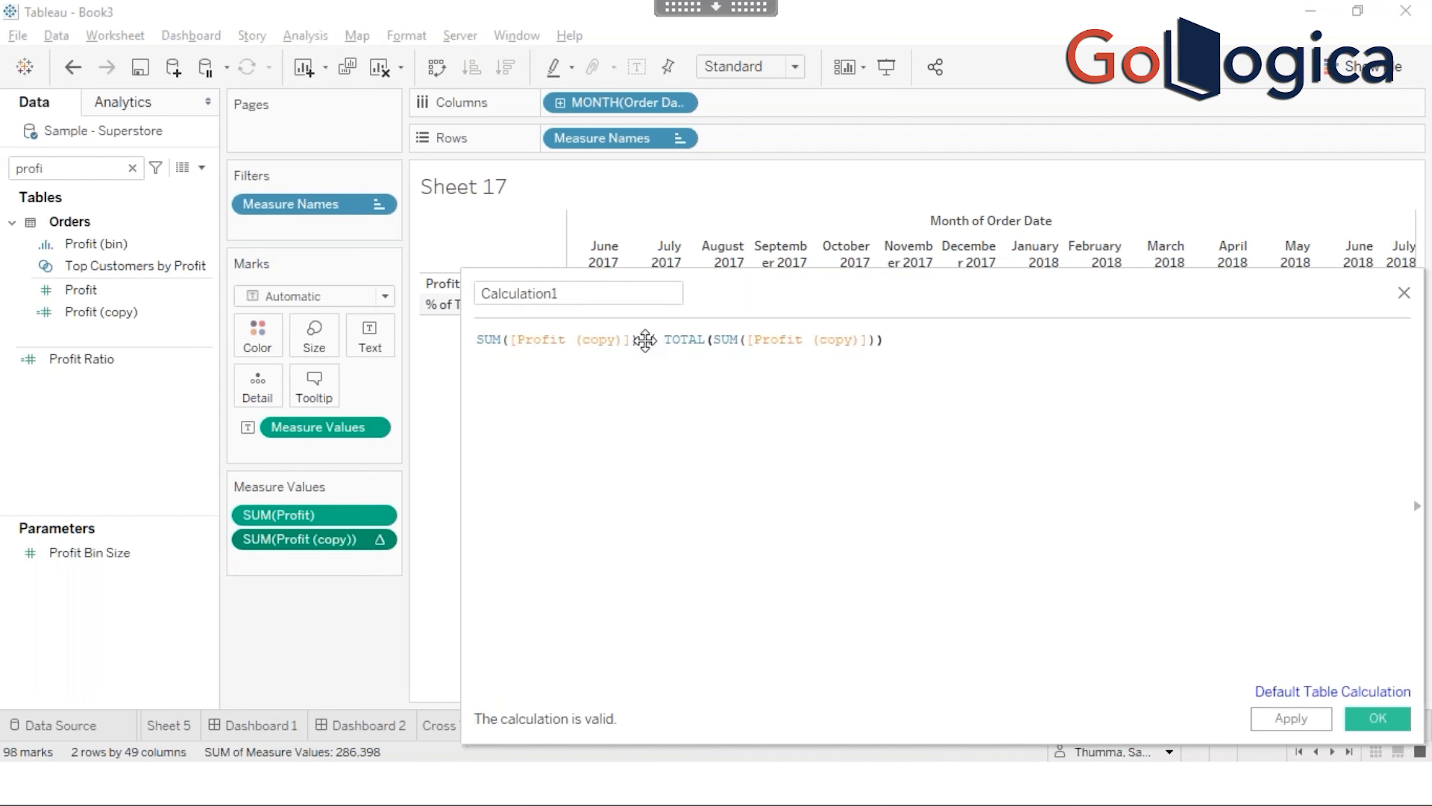
Step: Compare the formula's parts with the monthly profits and the Grand Total column, and close the calculated field without saving
{"action": "left_click_drag", "start_coordinate": [648, 340], "coordinate": [455, 338]}
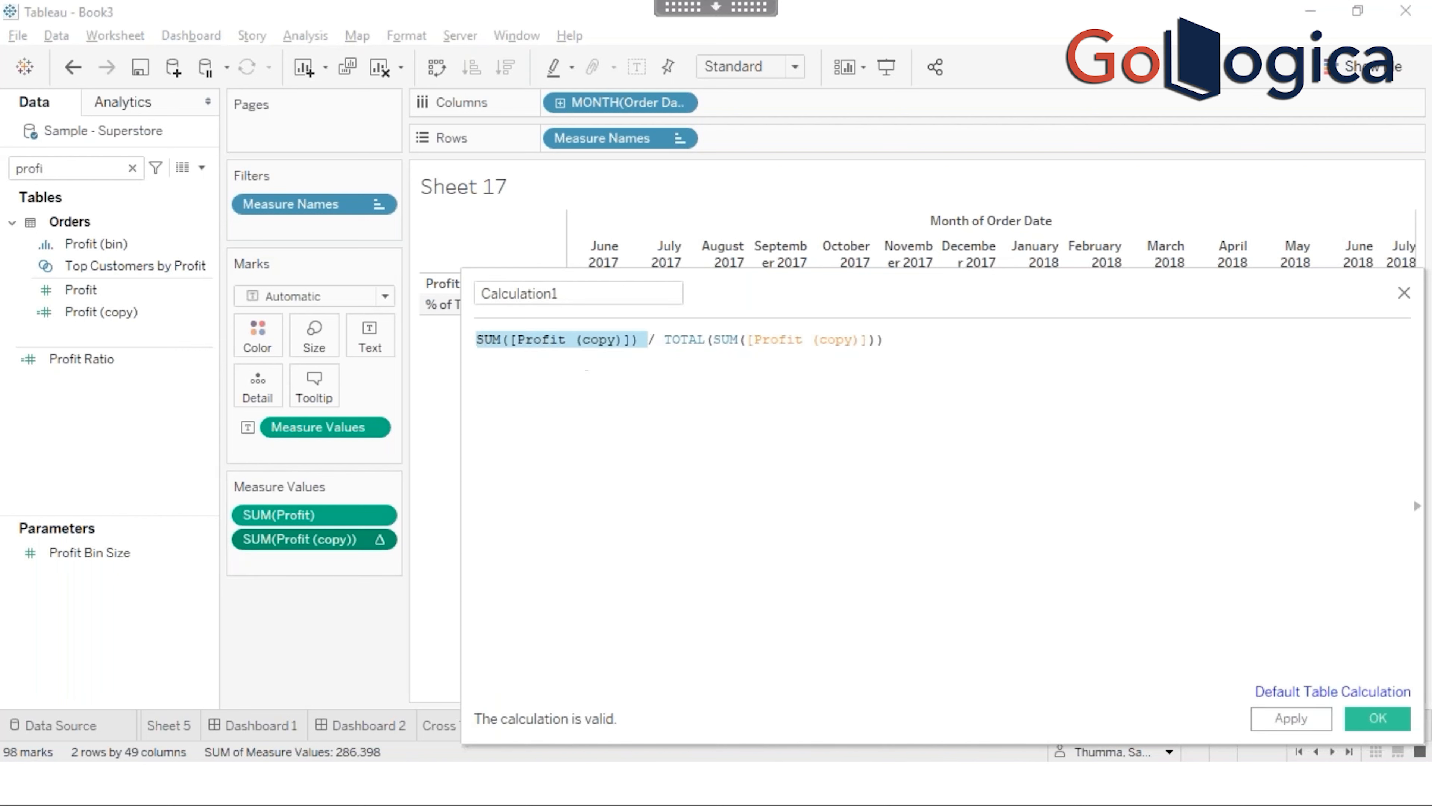
{"action": "left_click_drag", "start_coordinate": [800, 305], "coordinate": [768, 427]}
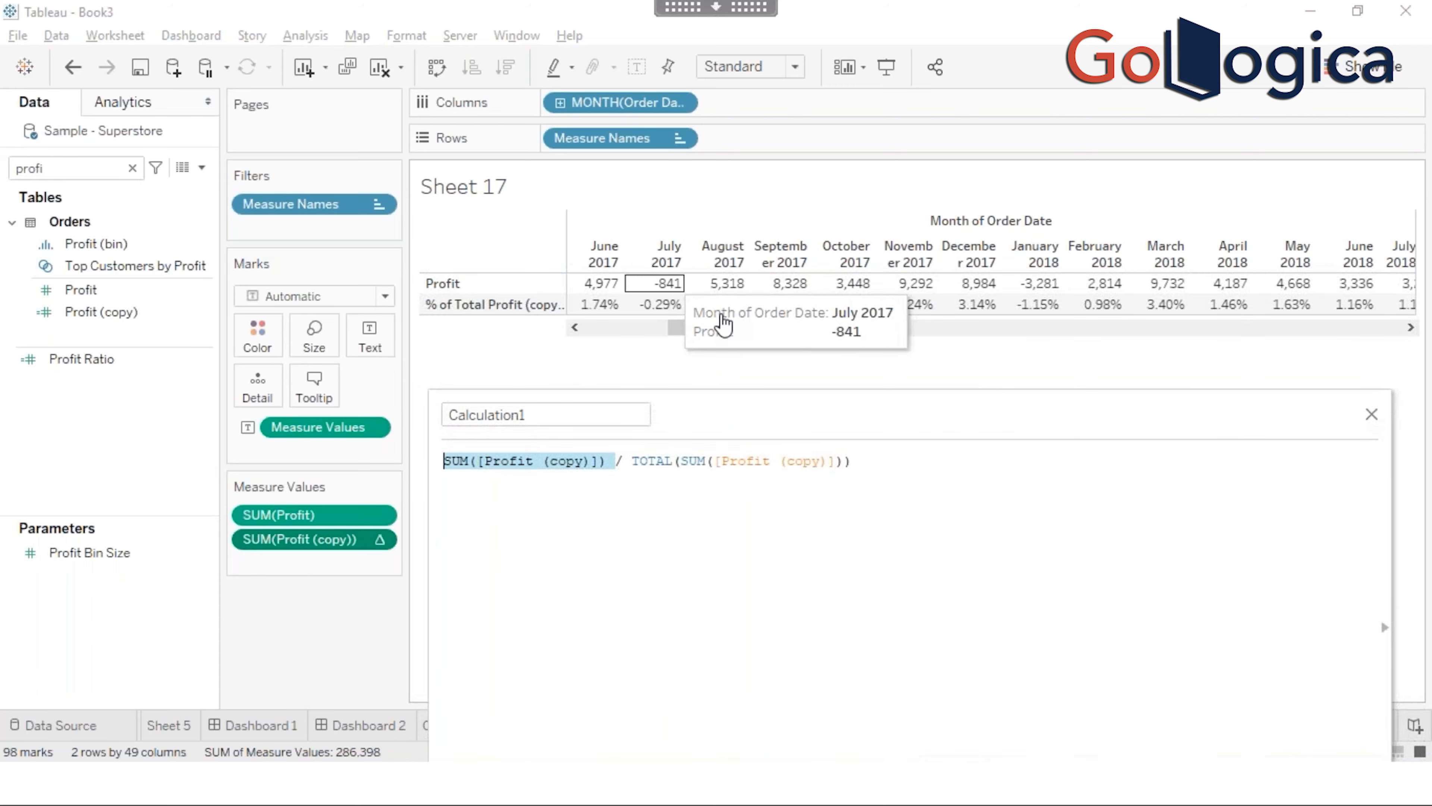
{"action": "left_click_drag", "start_coordinate": [668, 331], "coordinate": [581, 326]}
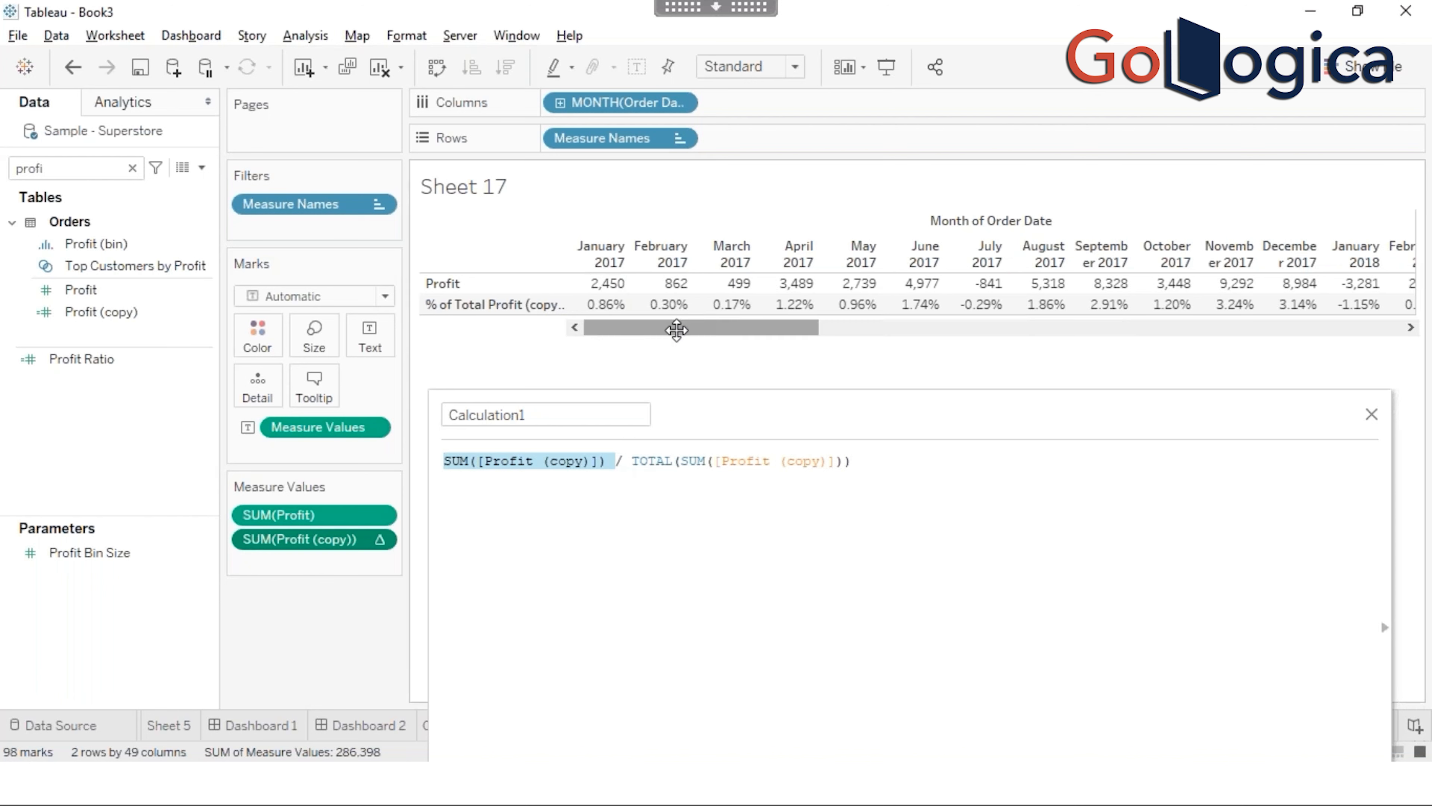
{"action": "left_click_drag", "start_coordinate": [693, 324], "coordinate": [1427, 323]}
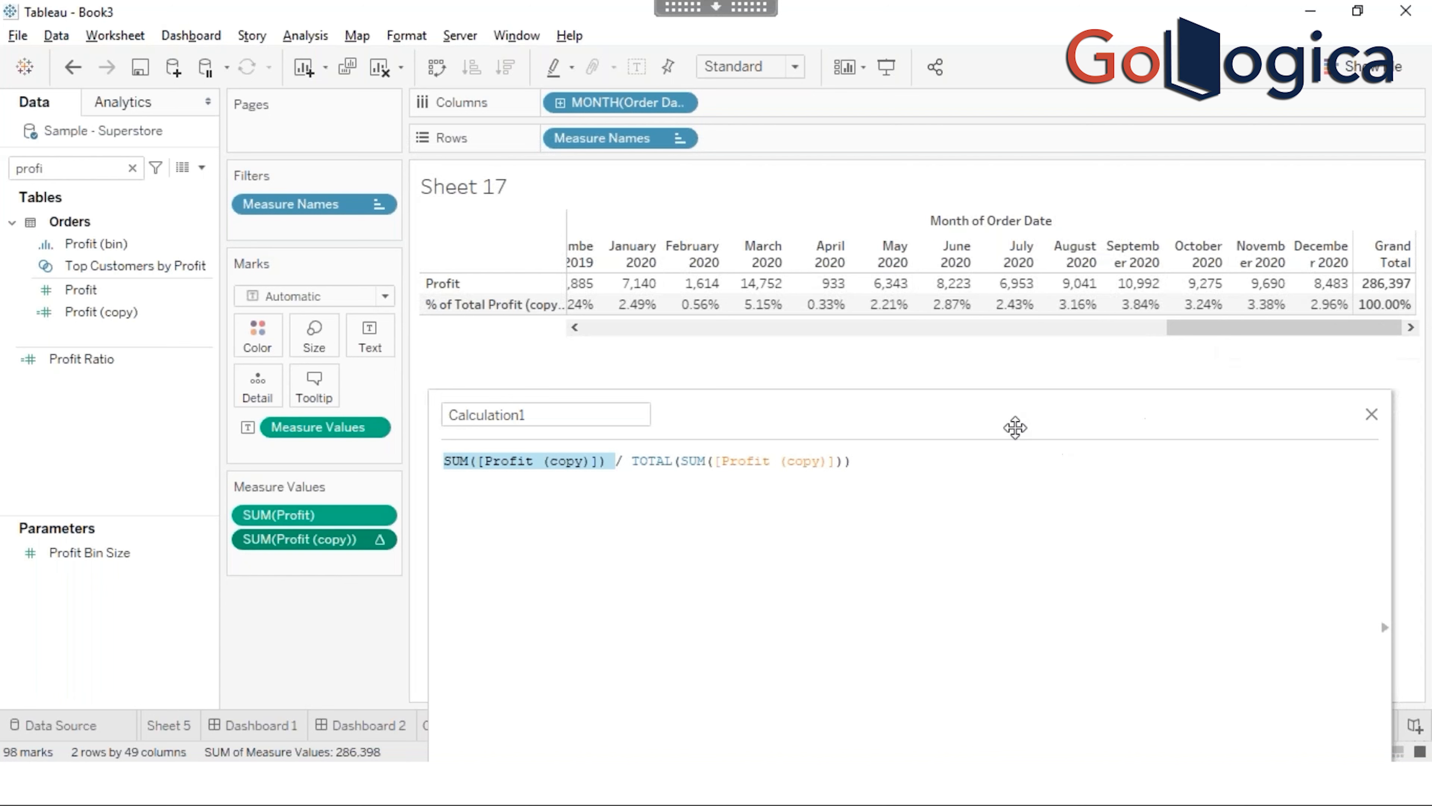
{"action": "left_click_drag", "start_coordinate": [1274, 329], "coordinate": [544, 297]}
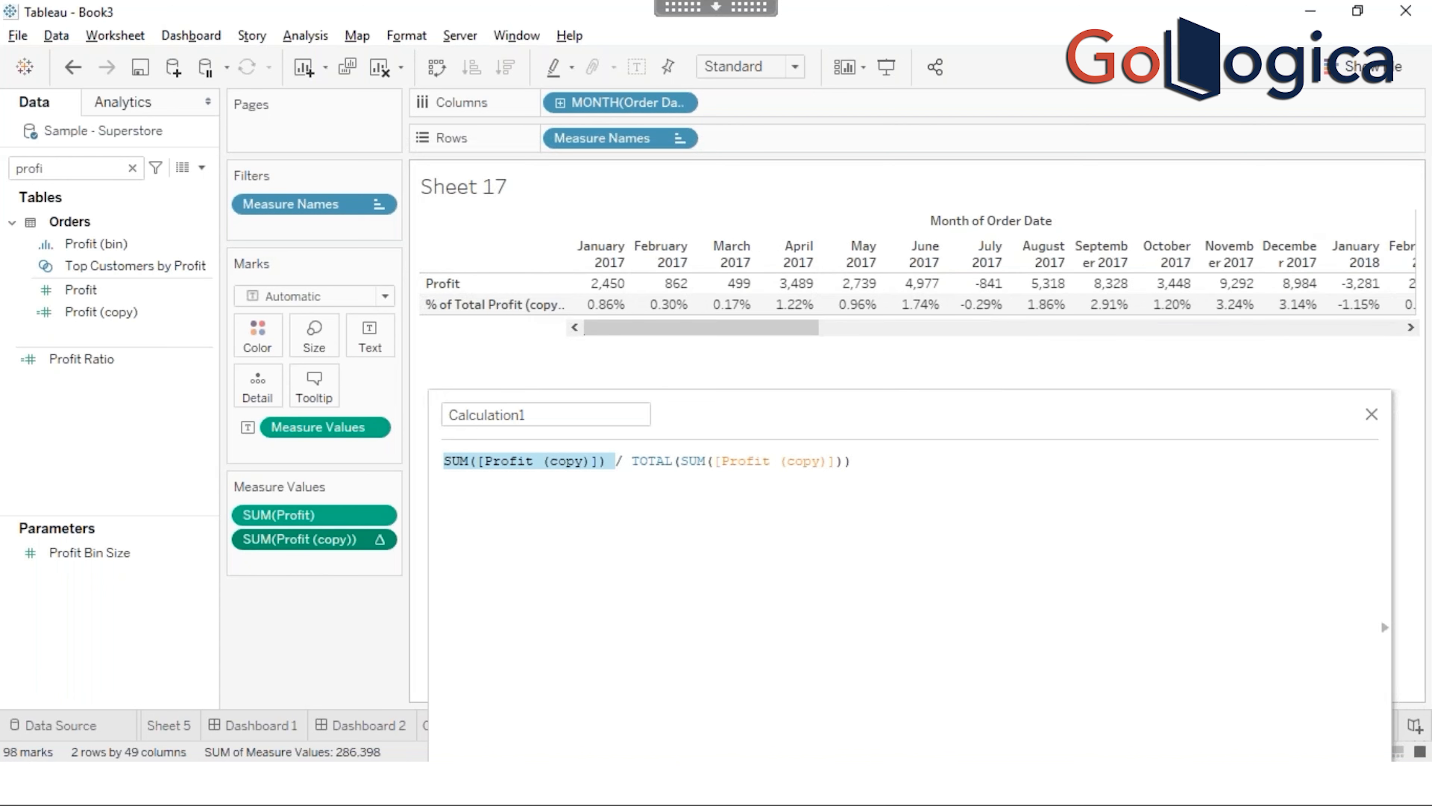
{"action": "left_click", "coordinate": [1373, 414]}
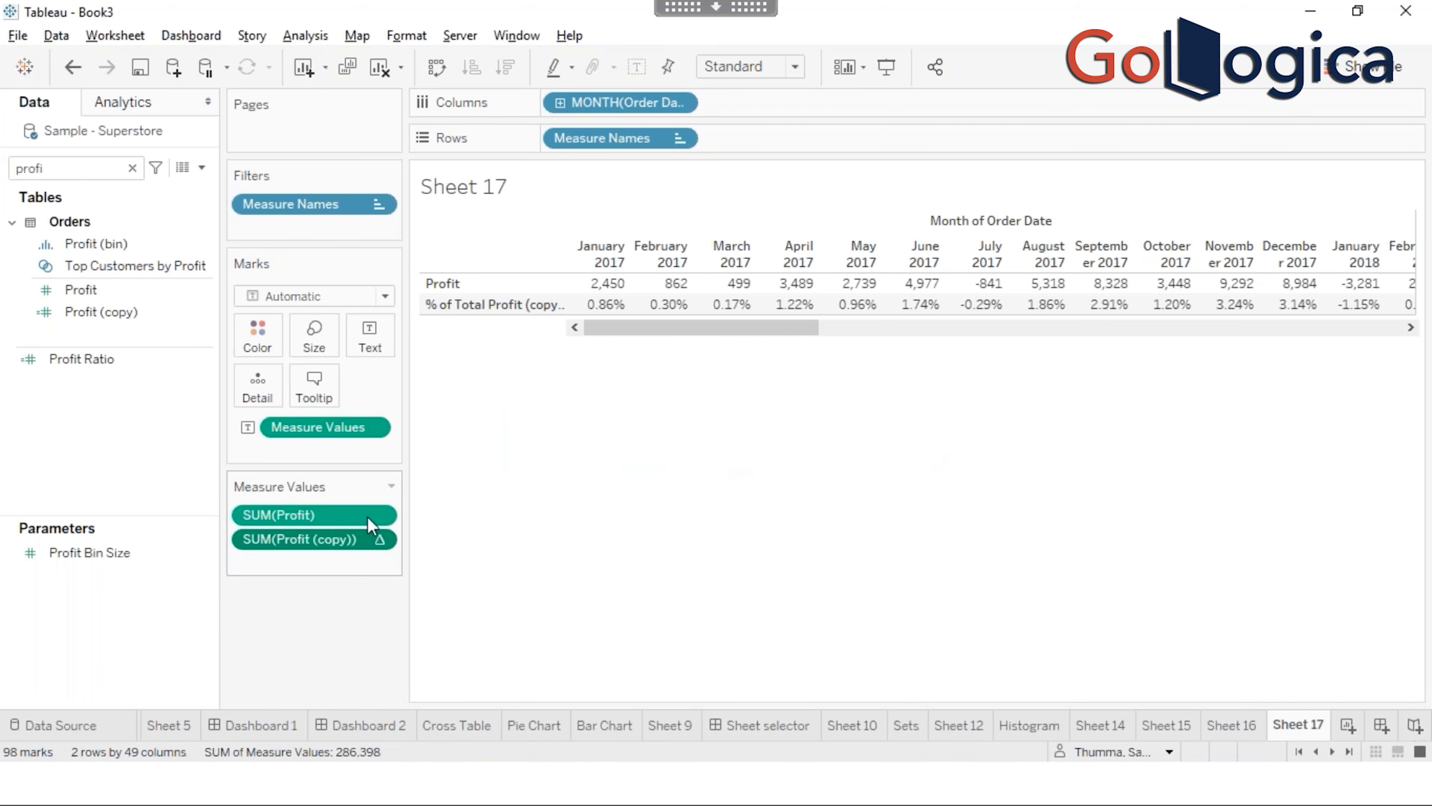
Step: Examine the Compute Using options and the table calculation settings of Profit (copy), leaving them as they are
{"action": "right_click", "coordinate": [347, 539]}
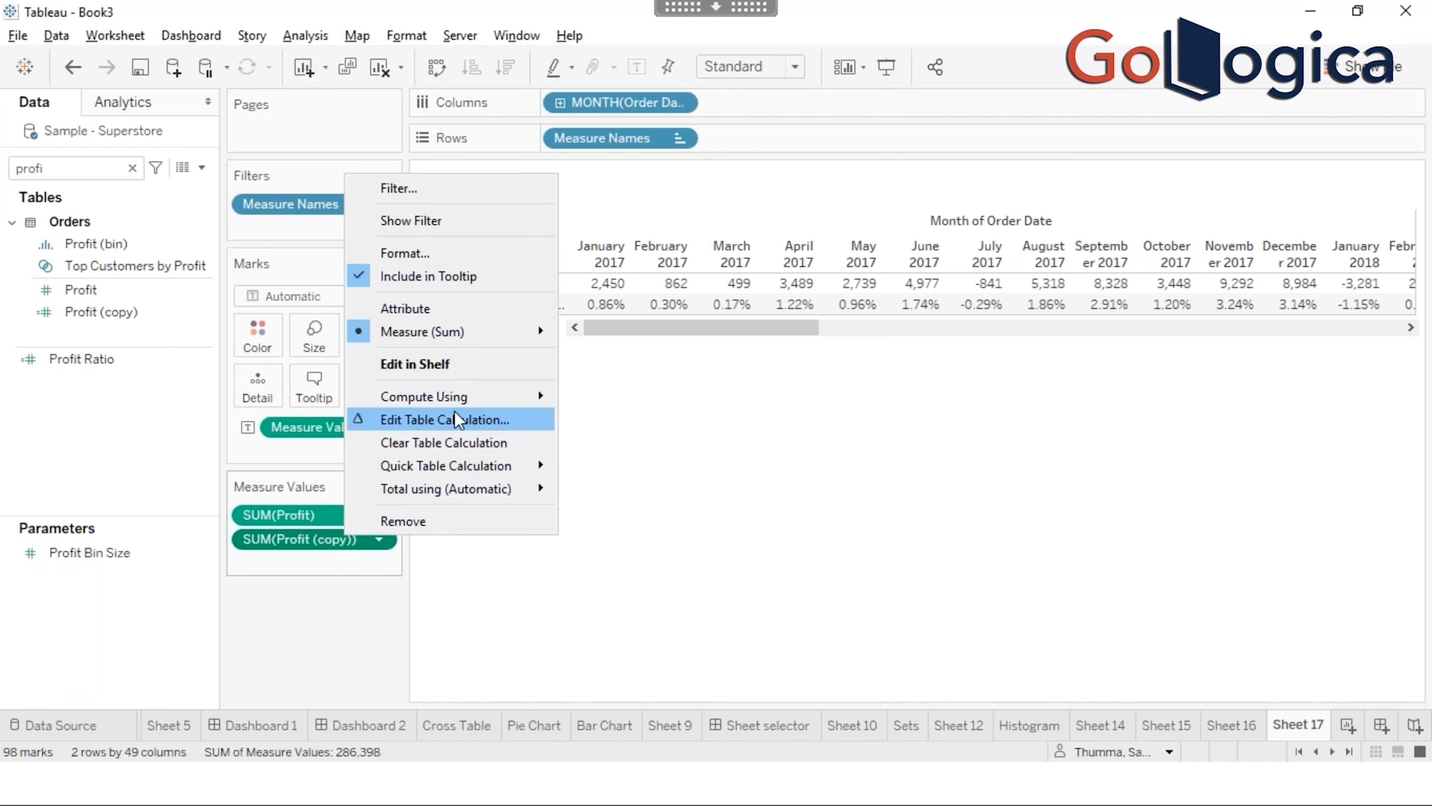
{"action": "mouse_move", "coordinate": [458, 396]}
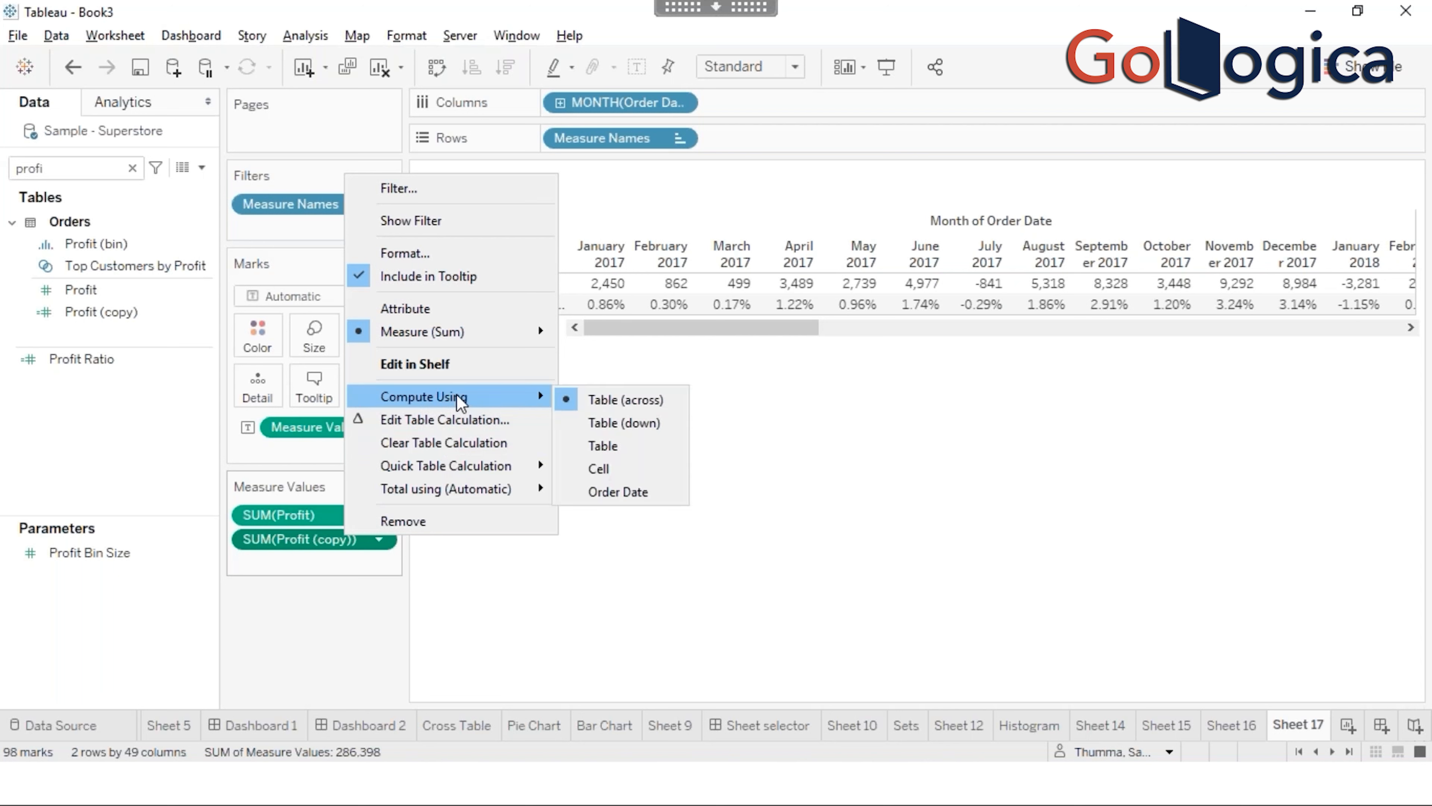
{"action": "left_click", "coordinate": [467, 429]}
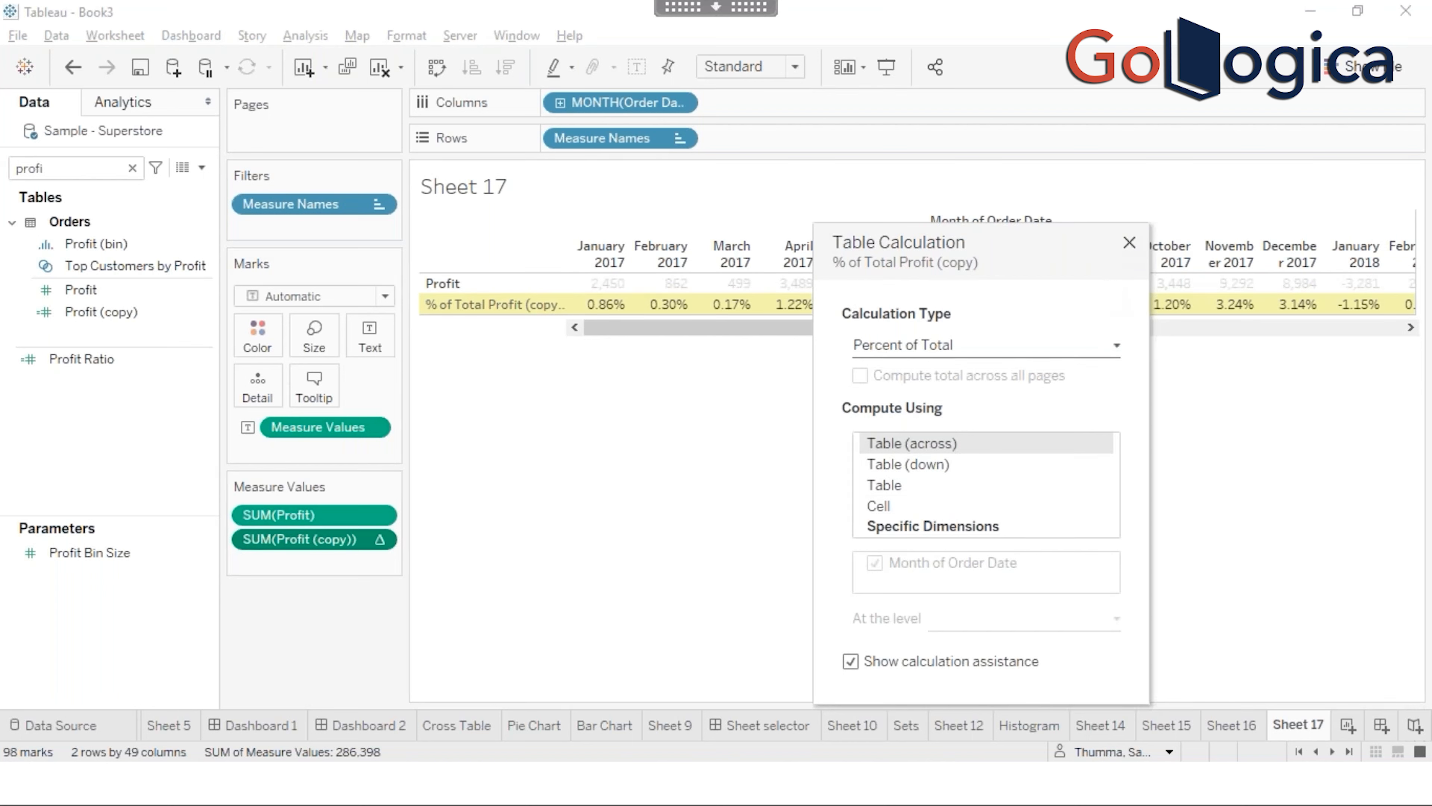
{"action": "left_click", "coordinate": [1129, 242]}
Step: Search the fields for "ord" and add Order Date to Columns as YEAR(Order Date), ahead of the month field
{"action": "left_click", "coordinate": [57, 168]}
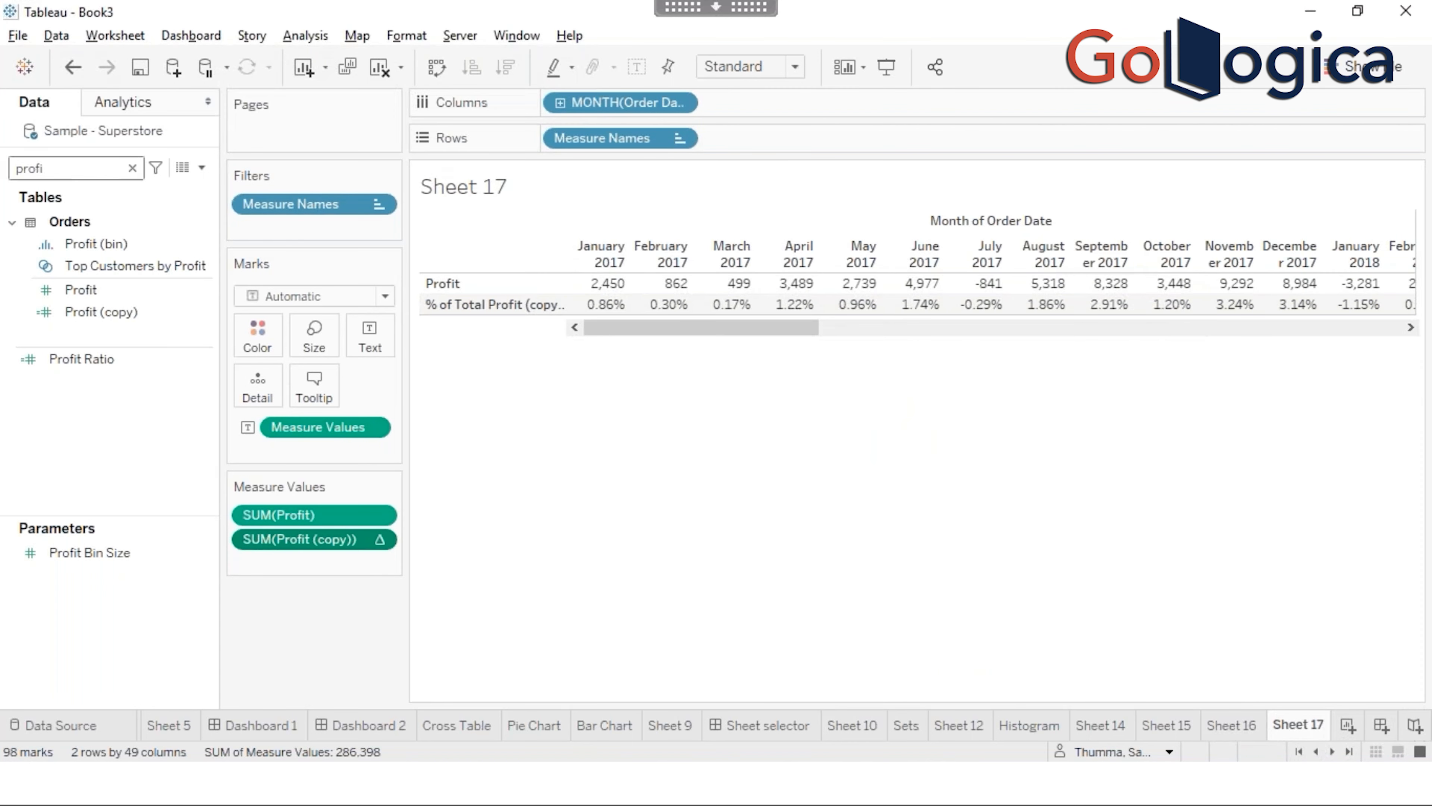
{"action": "type", "text": "ord"}
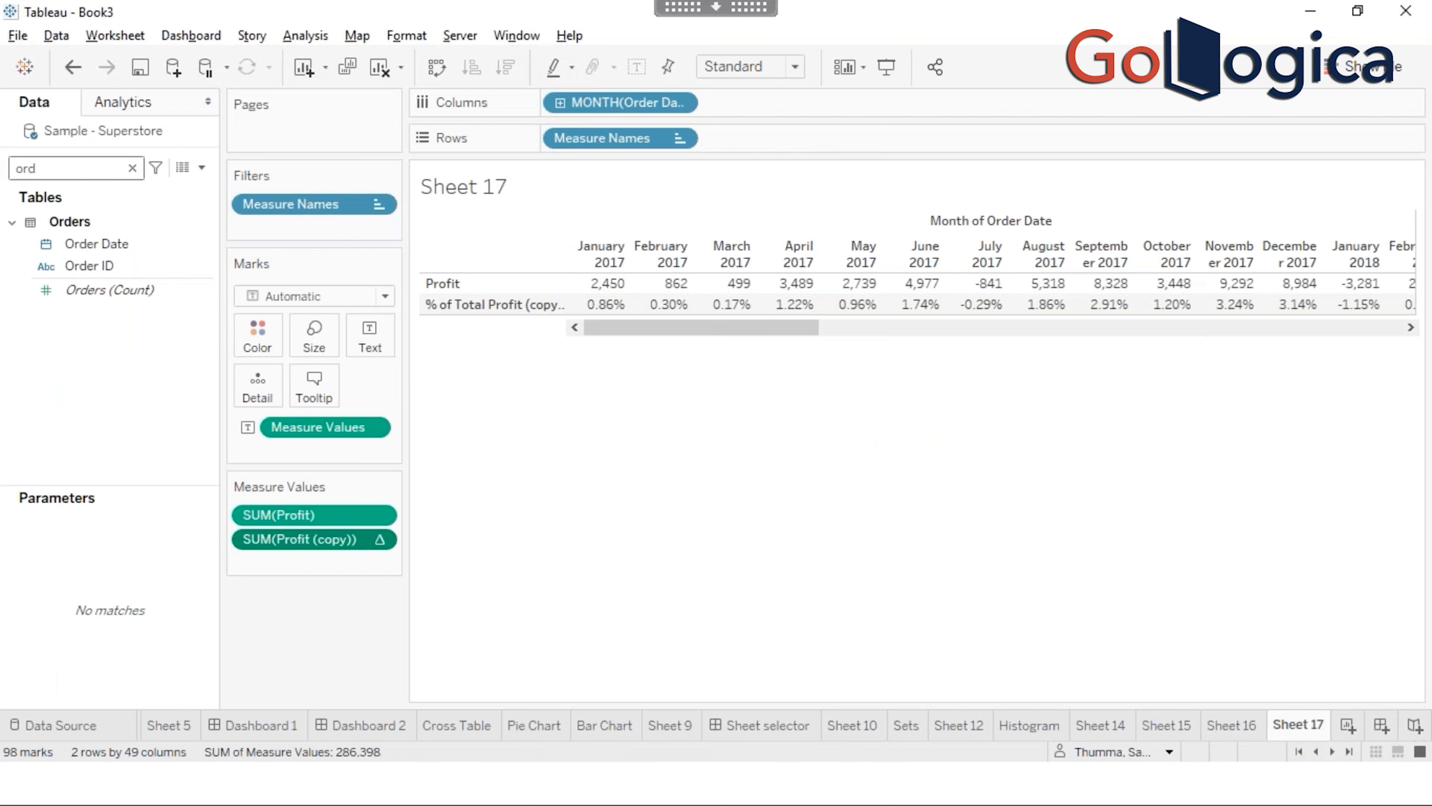
{"action": "left_click_drag", "start_coordinate": [682, 329], "coordinate": [331, 297]}
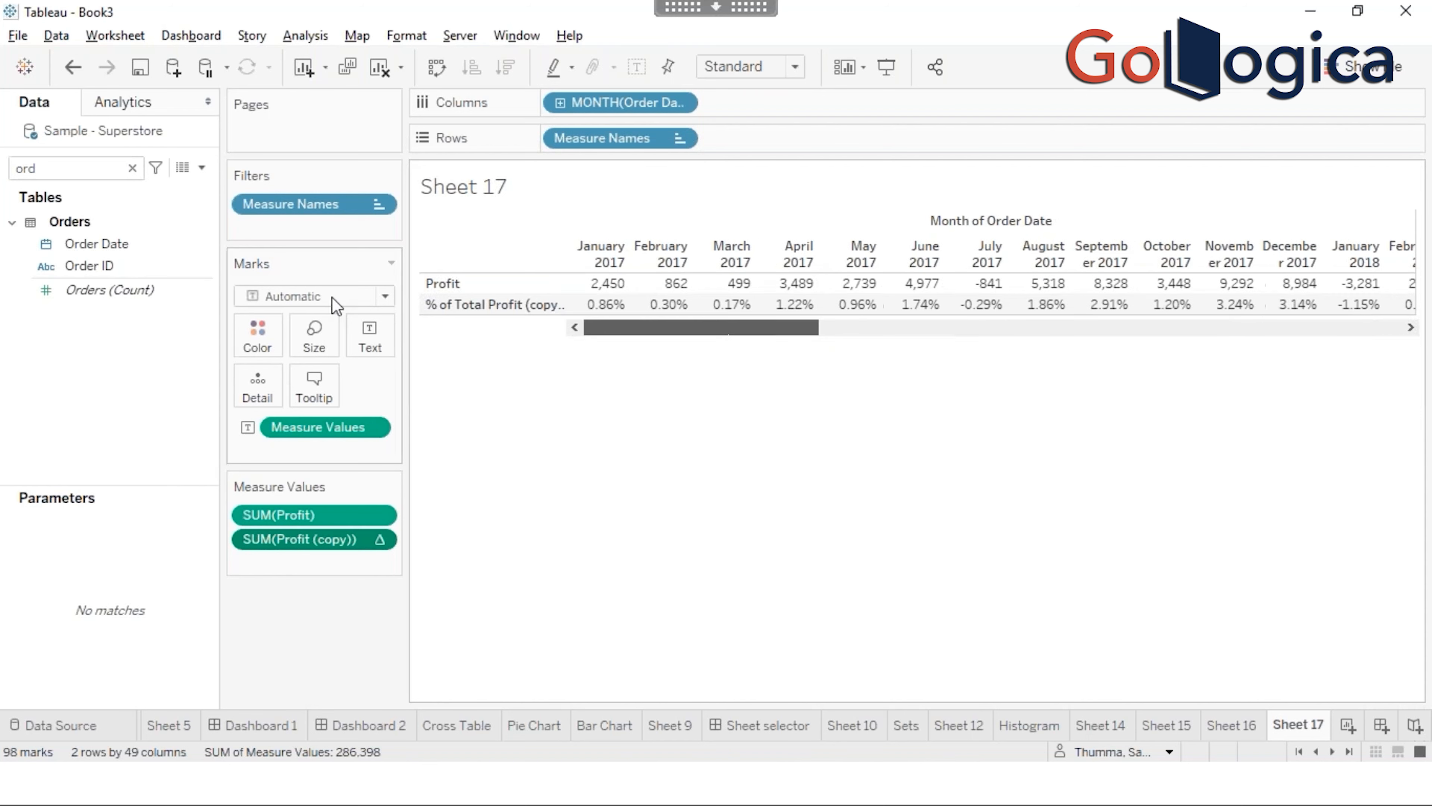
{"action": "left_click", "coordinate": [107, 244]}
{"action": "left_click_drag", "start_coordinate": [503, 116], "coordinate": [546, 102]}
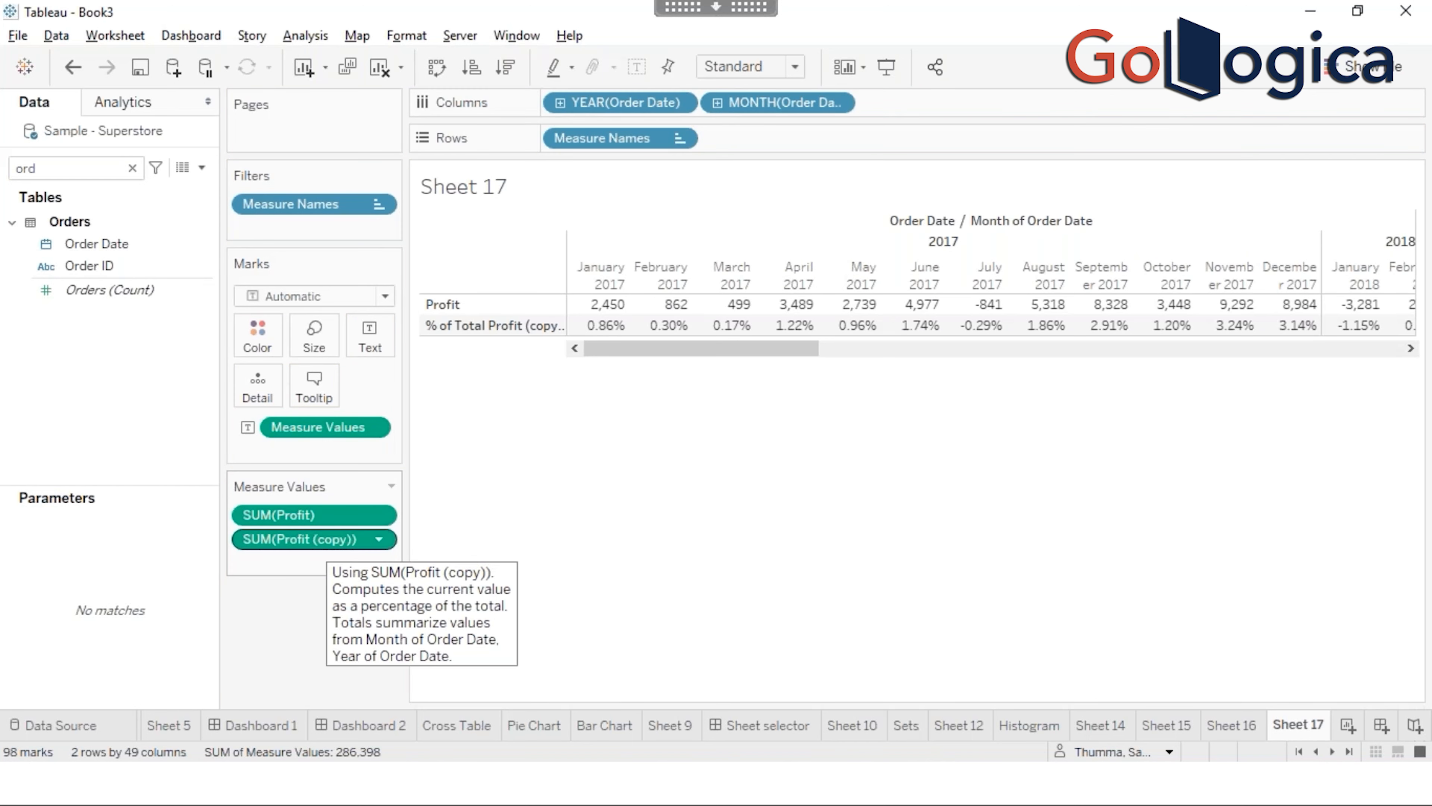
Step: Edit the table calculation of Profit (copy) to compute using Specific Dimensions, with both Month and Year of Order Date included
{"action": "right_click", "coordinate": [324, 541]}
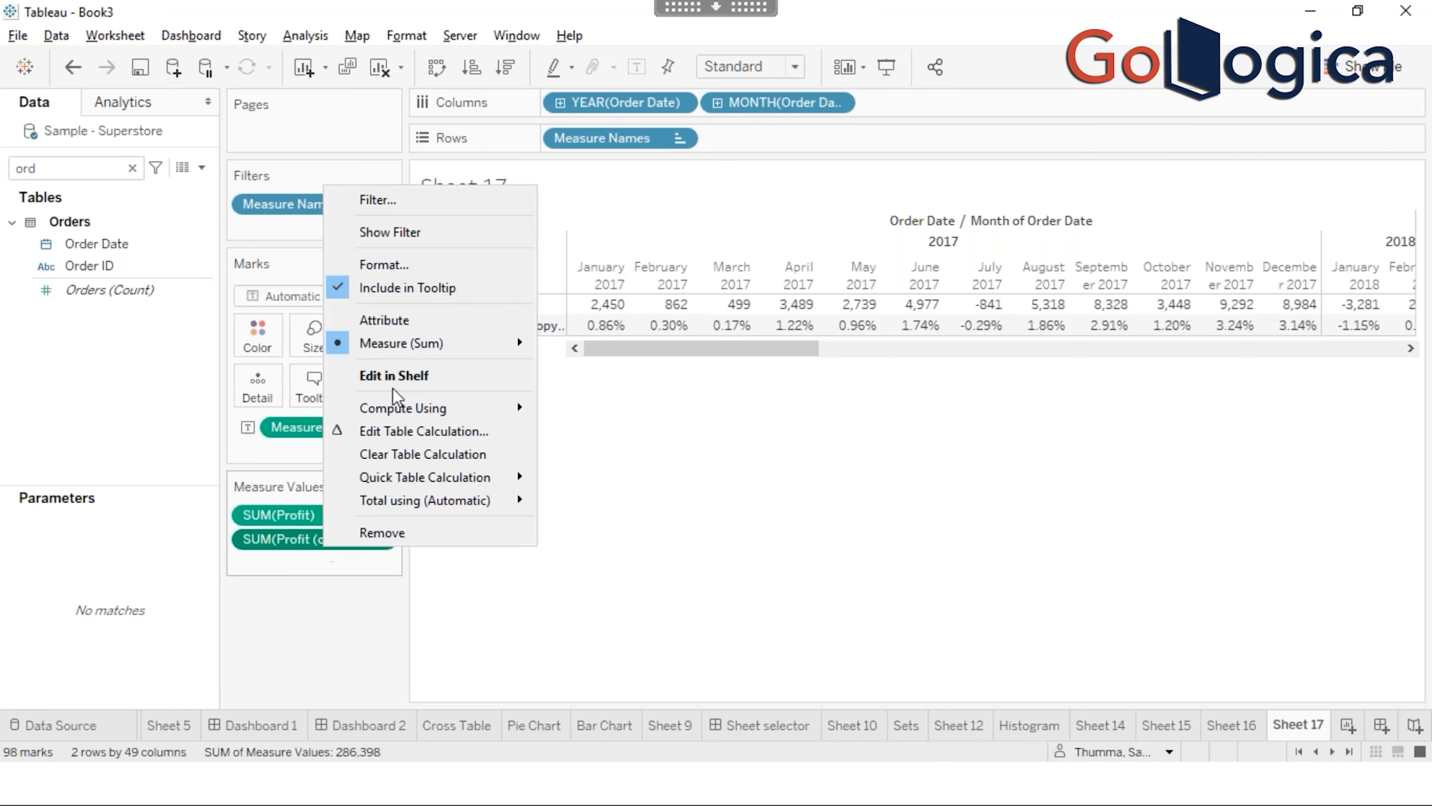
{"action": "left_click", "coordinate": [398, 431]}
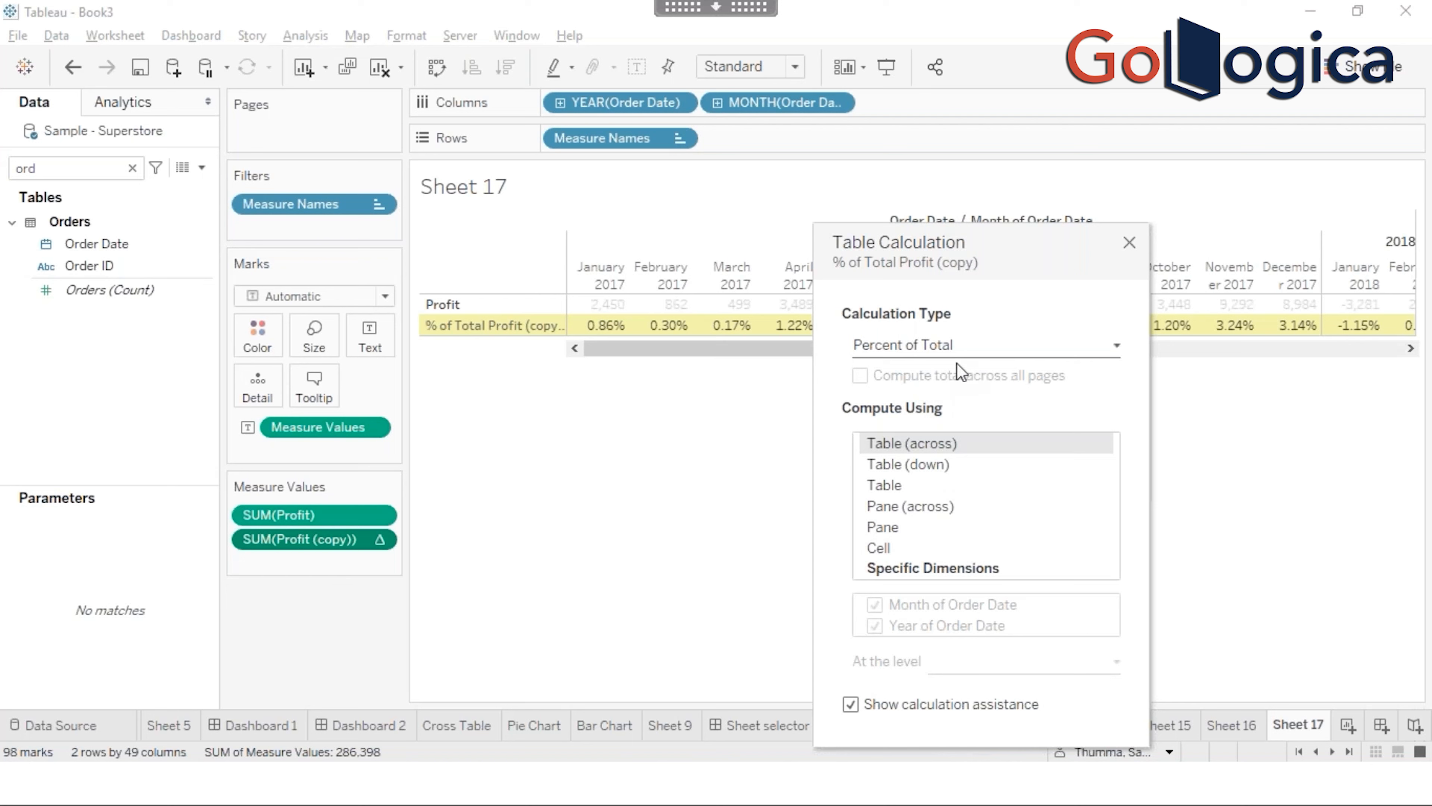
{"action": "left_click_drag", "start_coordinate": [950, 243], "coordinate": [917, 132]}
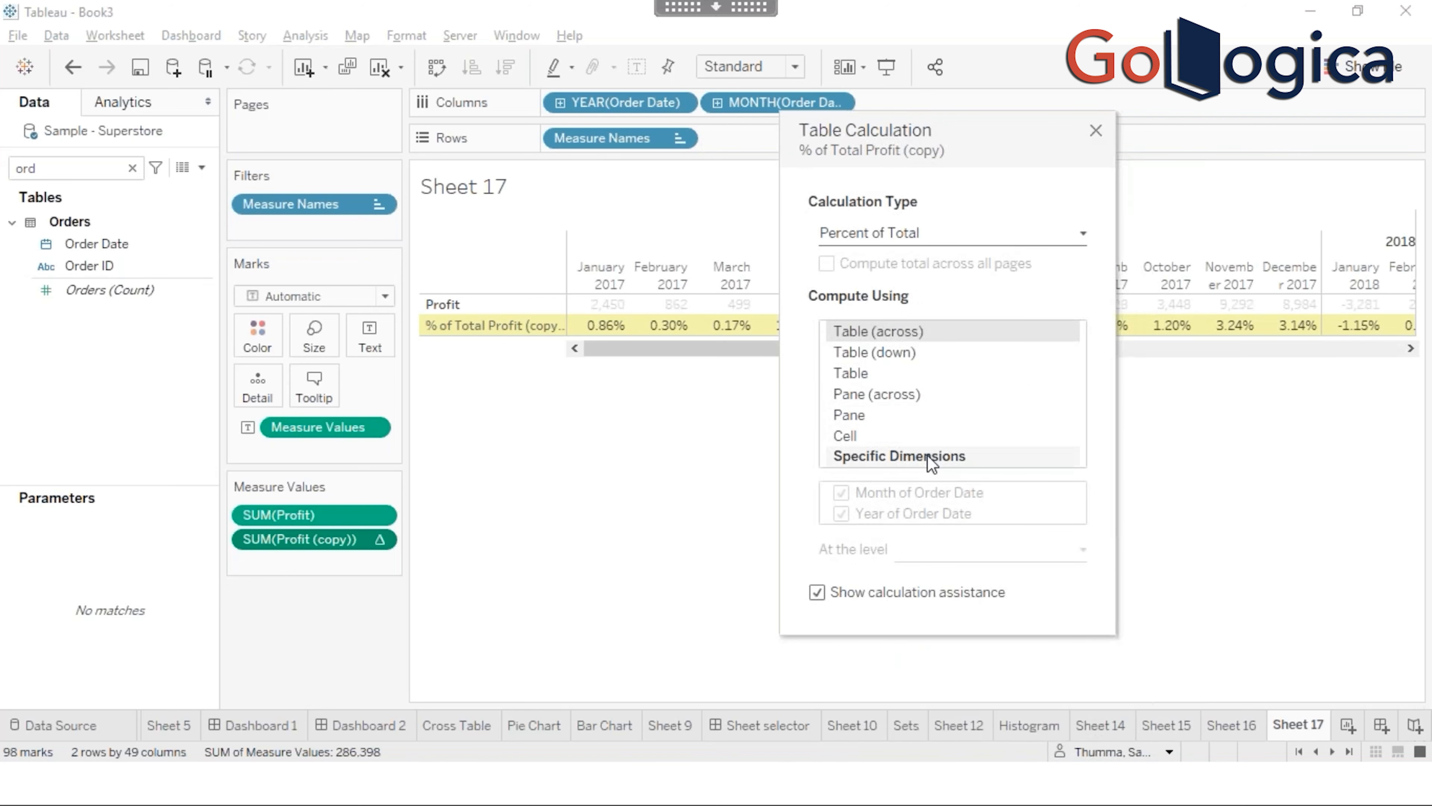
{"action": "left_click", "coordinate": [929, 456]}
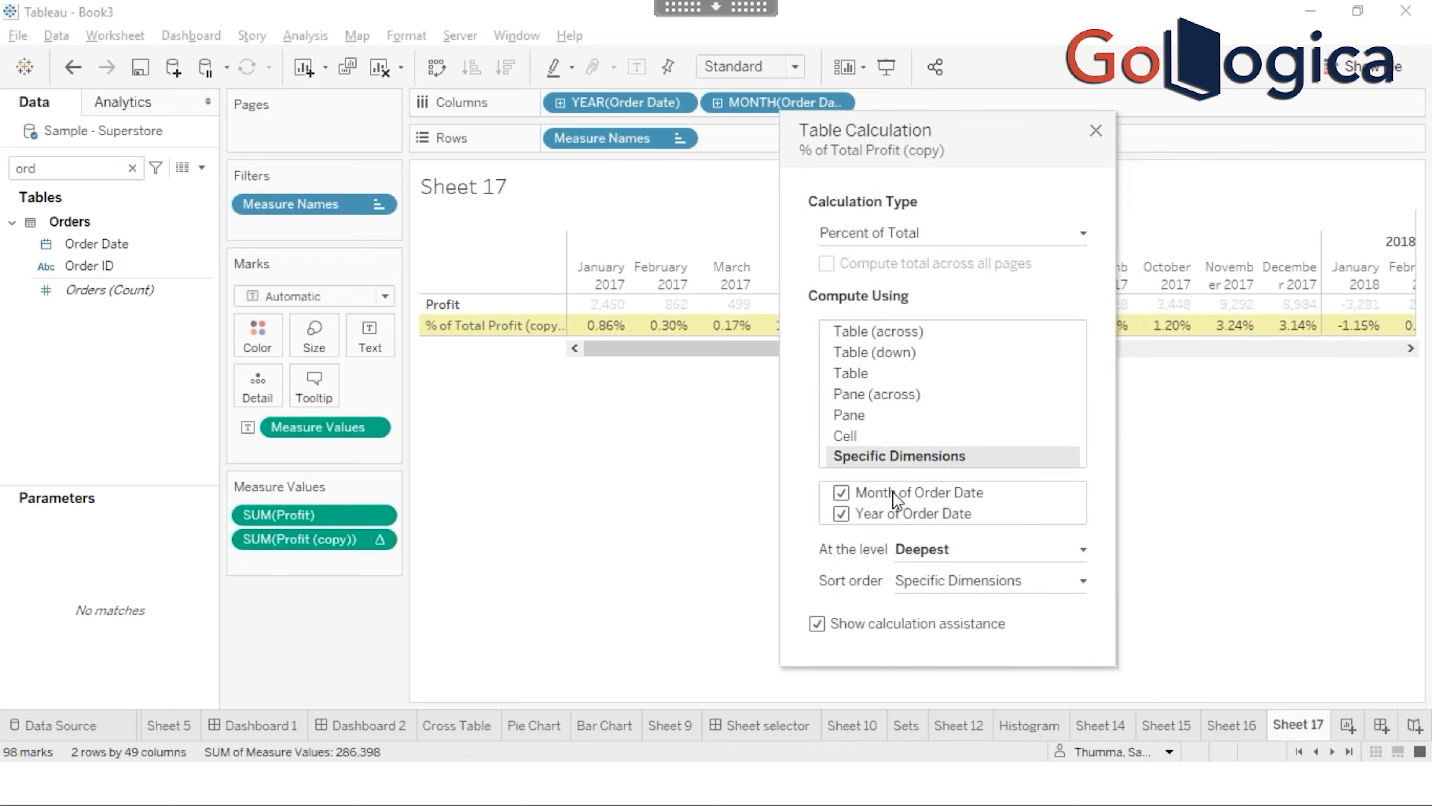
{"action": "left_click", "coordinate": [842, 492]}
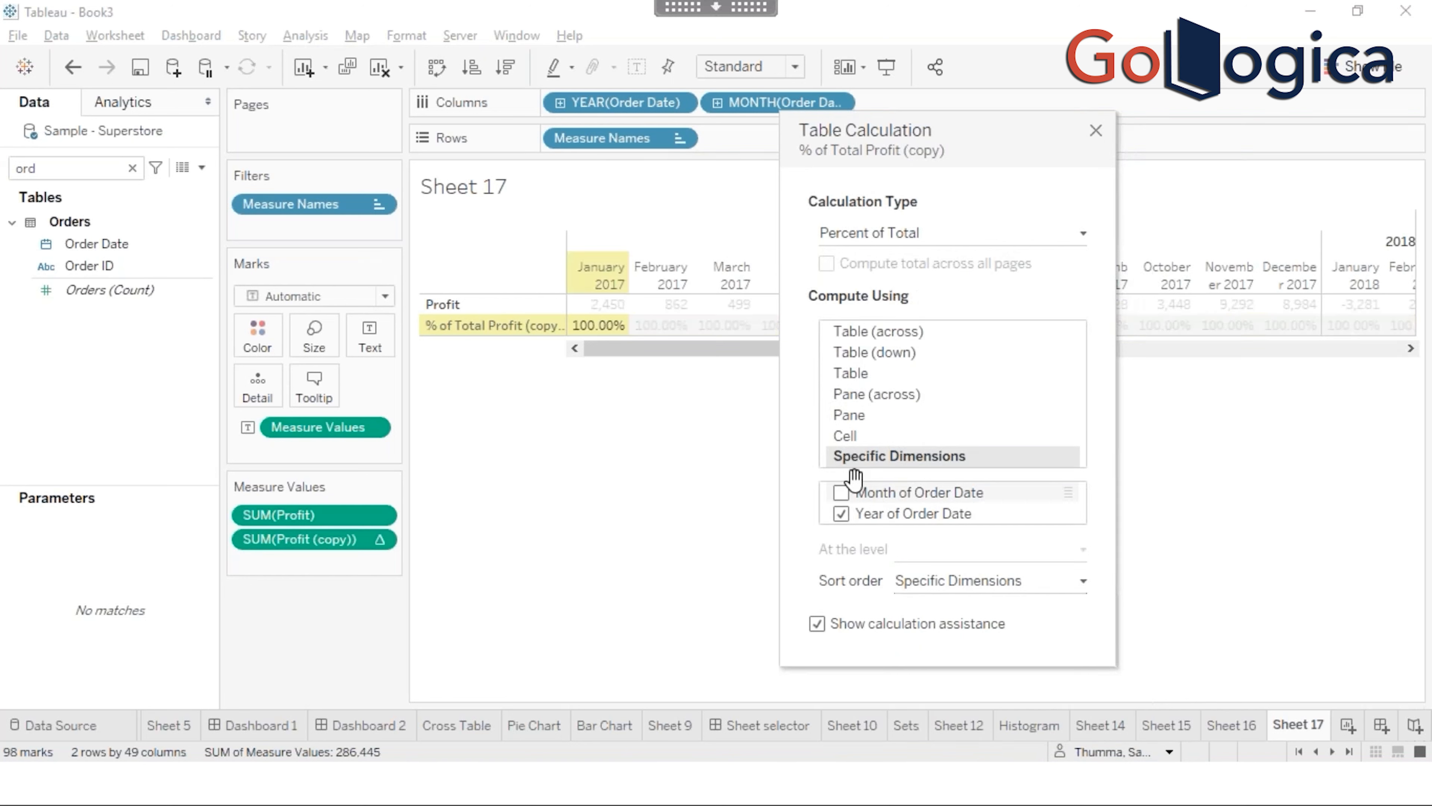
{"action": "left_click", "coordinate": [842, 492]}
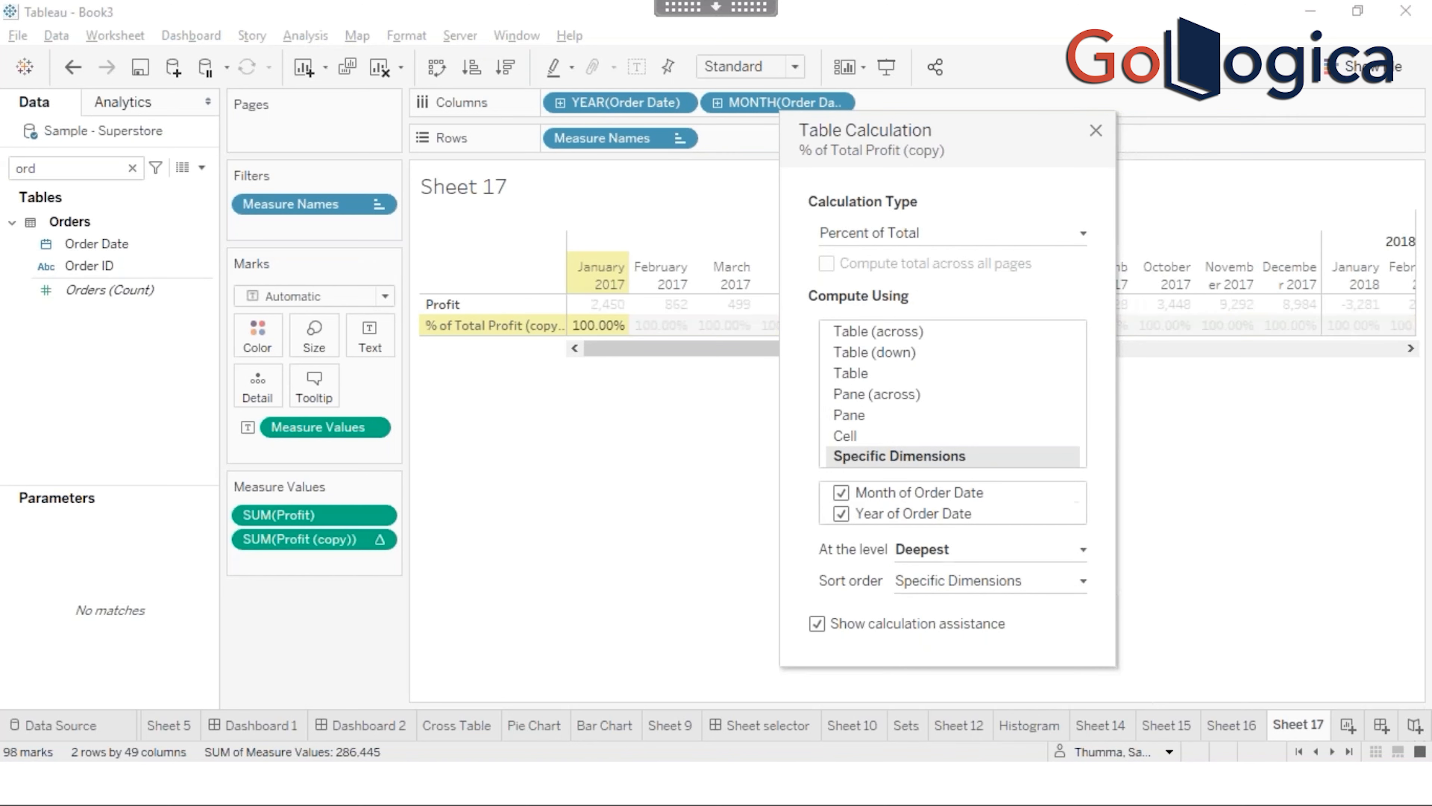
Step: Try Year of Order Date as the calculation level, look at the sort order options, and clear and reselect Month of Order Date
{"action": "left_click", "coordinate": [977, 561]}
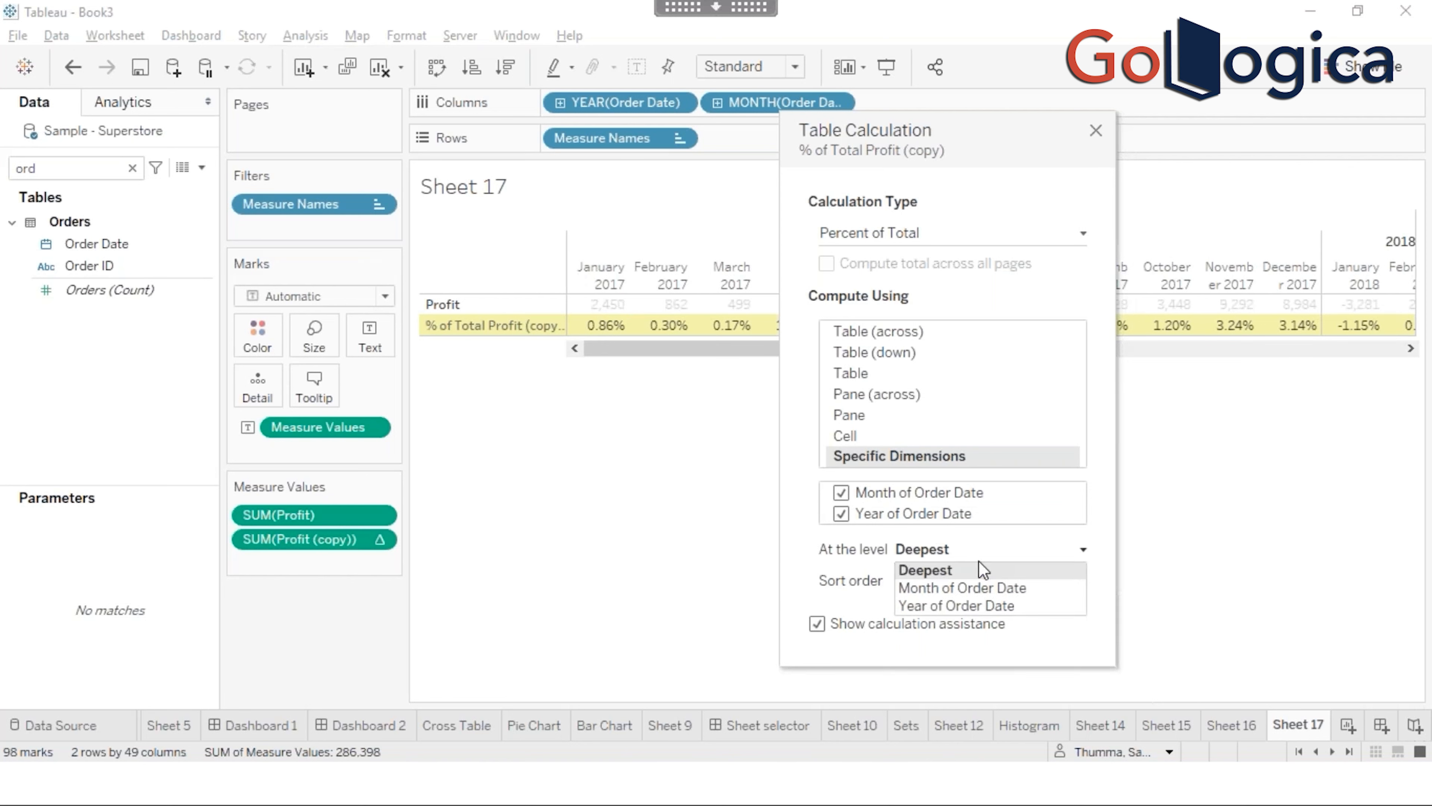
{"action": "left_click", "coordinate": [977, 603]}
{"action": "left_click", "coordinate": [981, 587]}
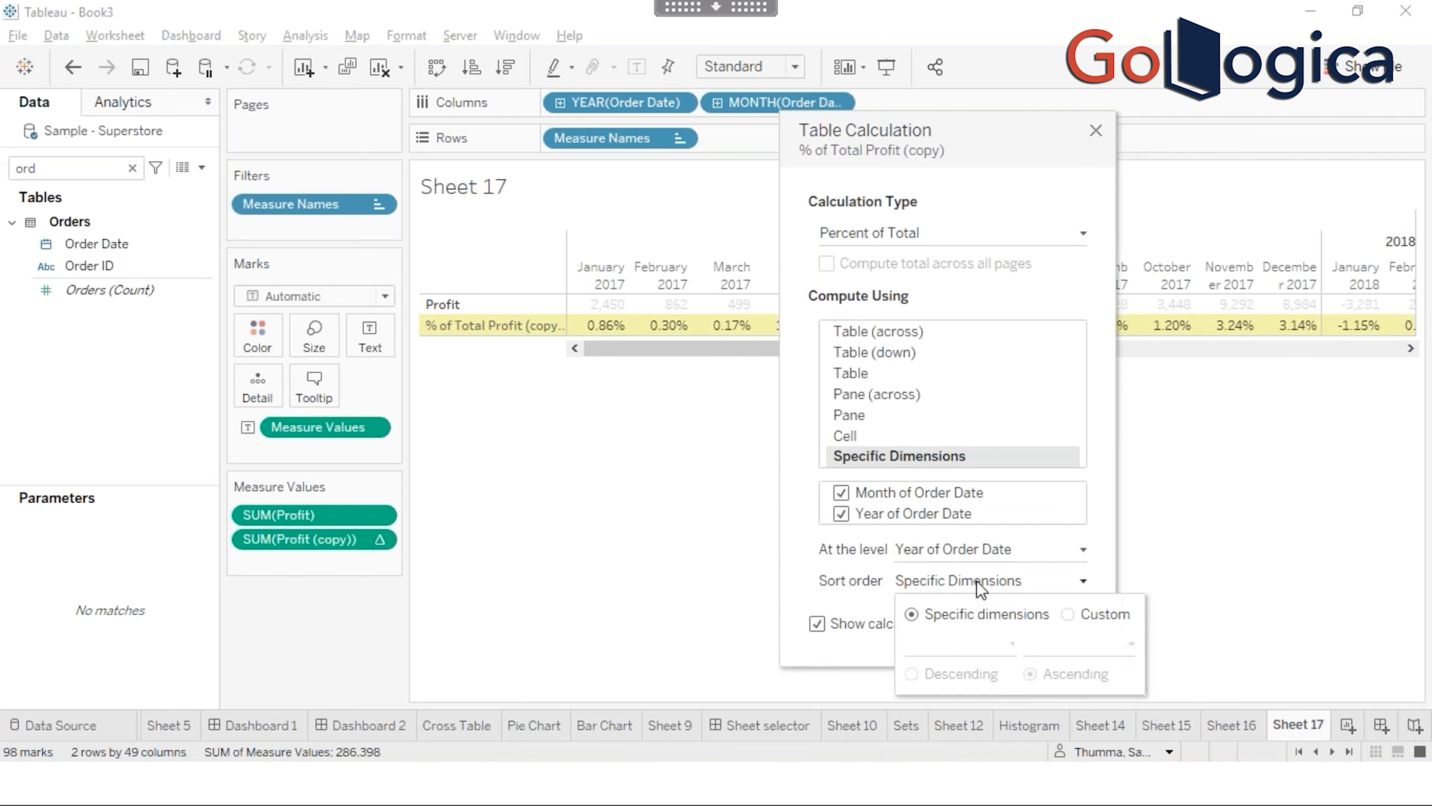
{"action": "left_click", "coordinate": [1070, 486]}
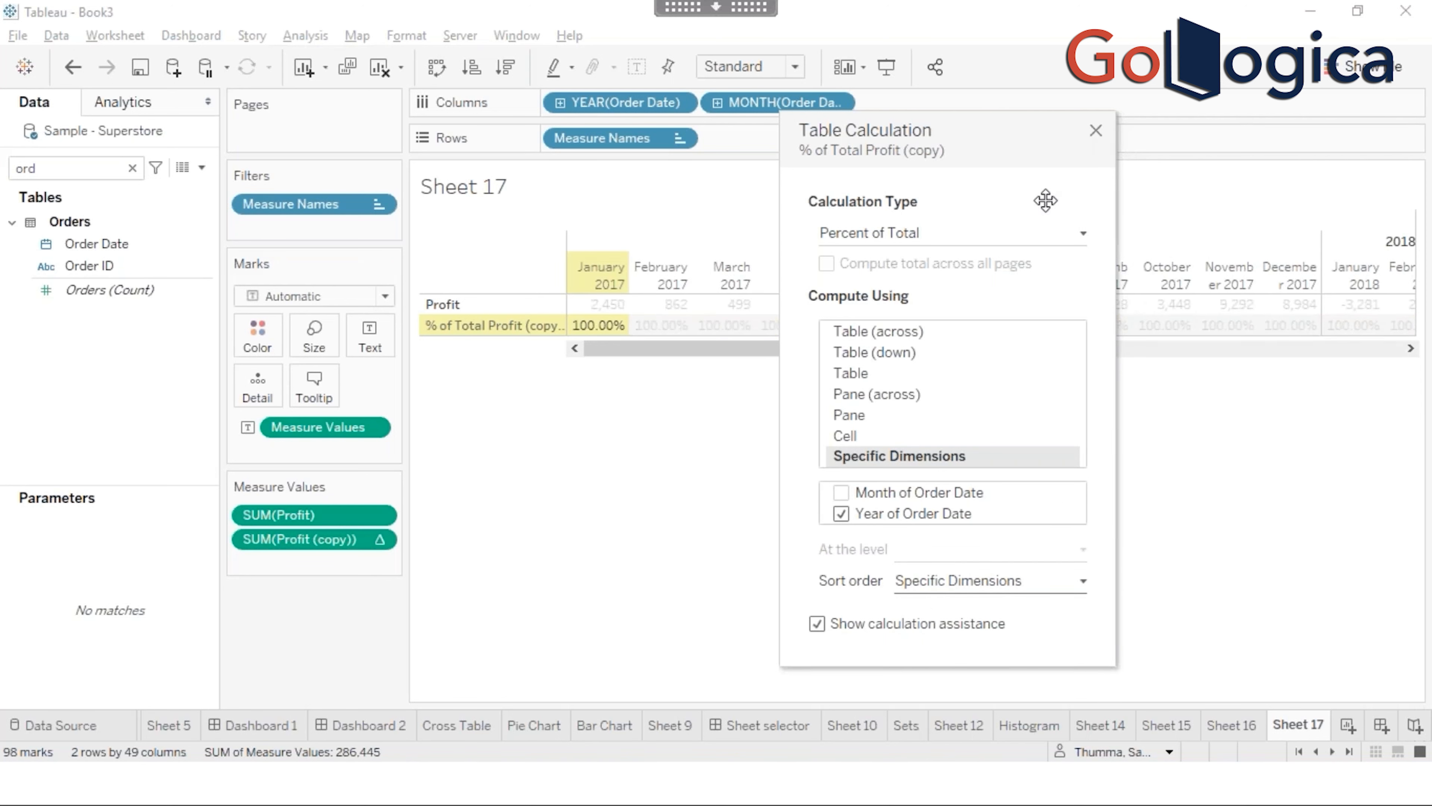
{"action": "left_click", "coordinate": [904, 489]}
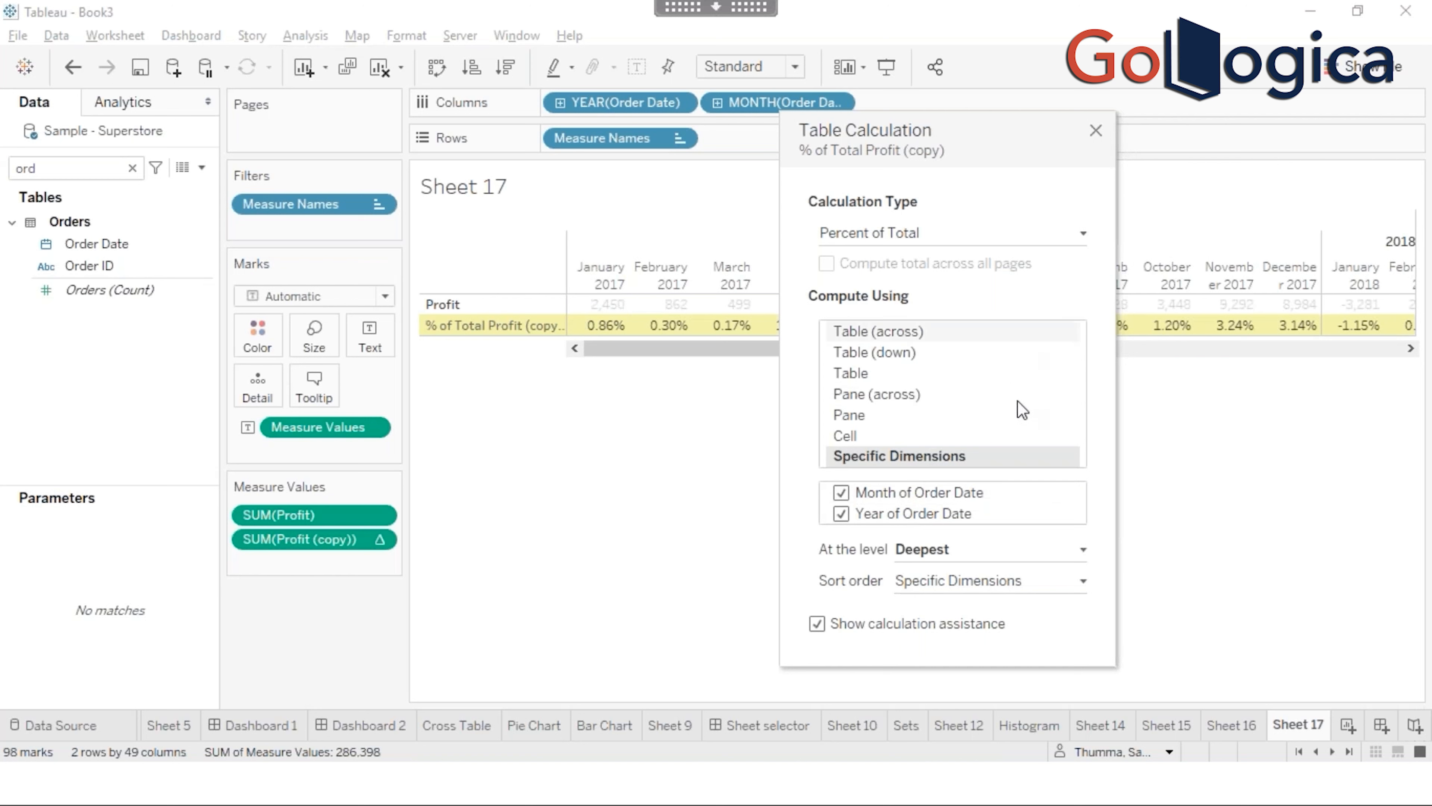
Step: Set the calculation level to Year of Order Date and change the sort order to Custom
{"action": "left_click", "coordinate": [975, 558]}
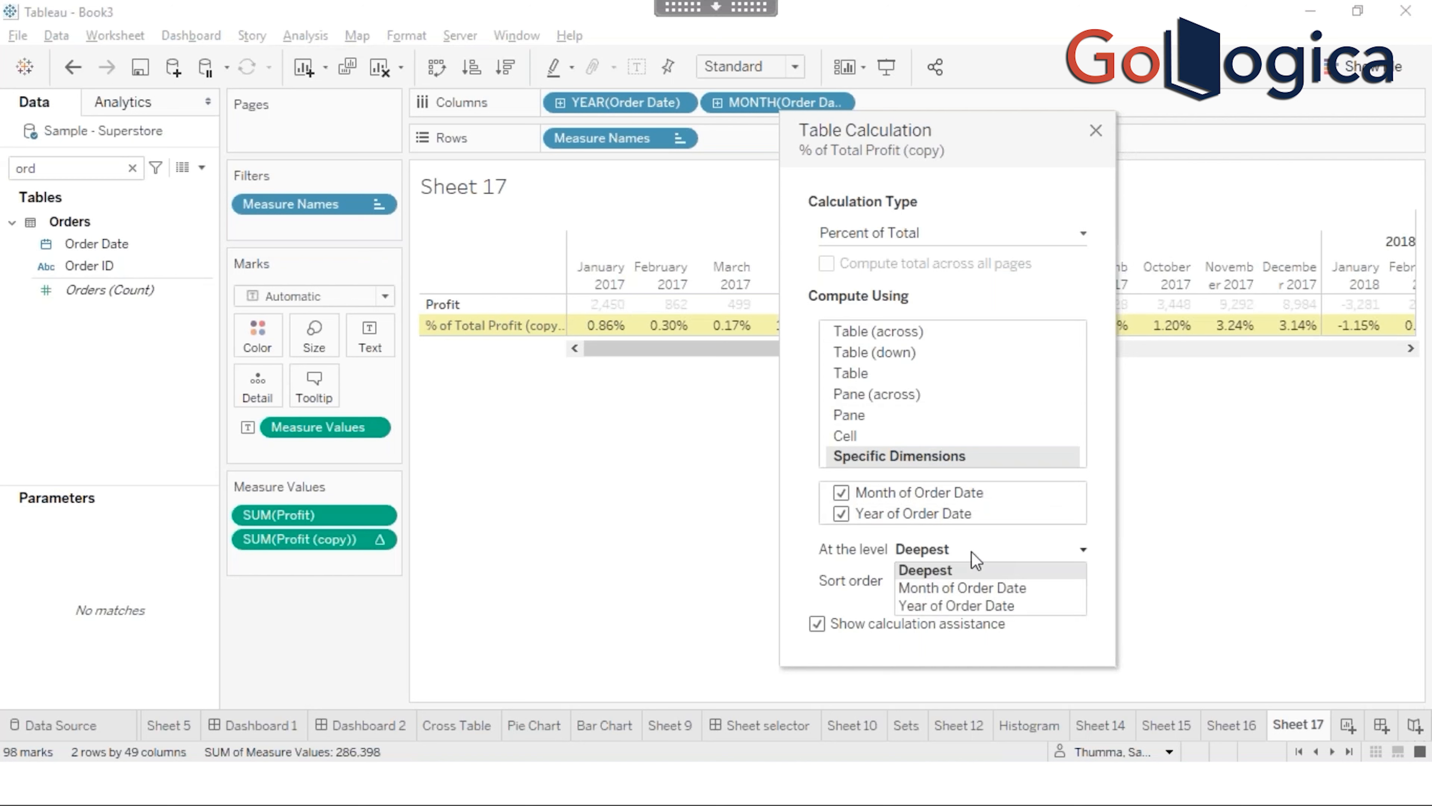
{"action": "left_click", "coordinate": [969, 602]}
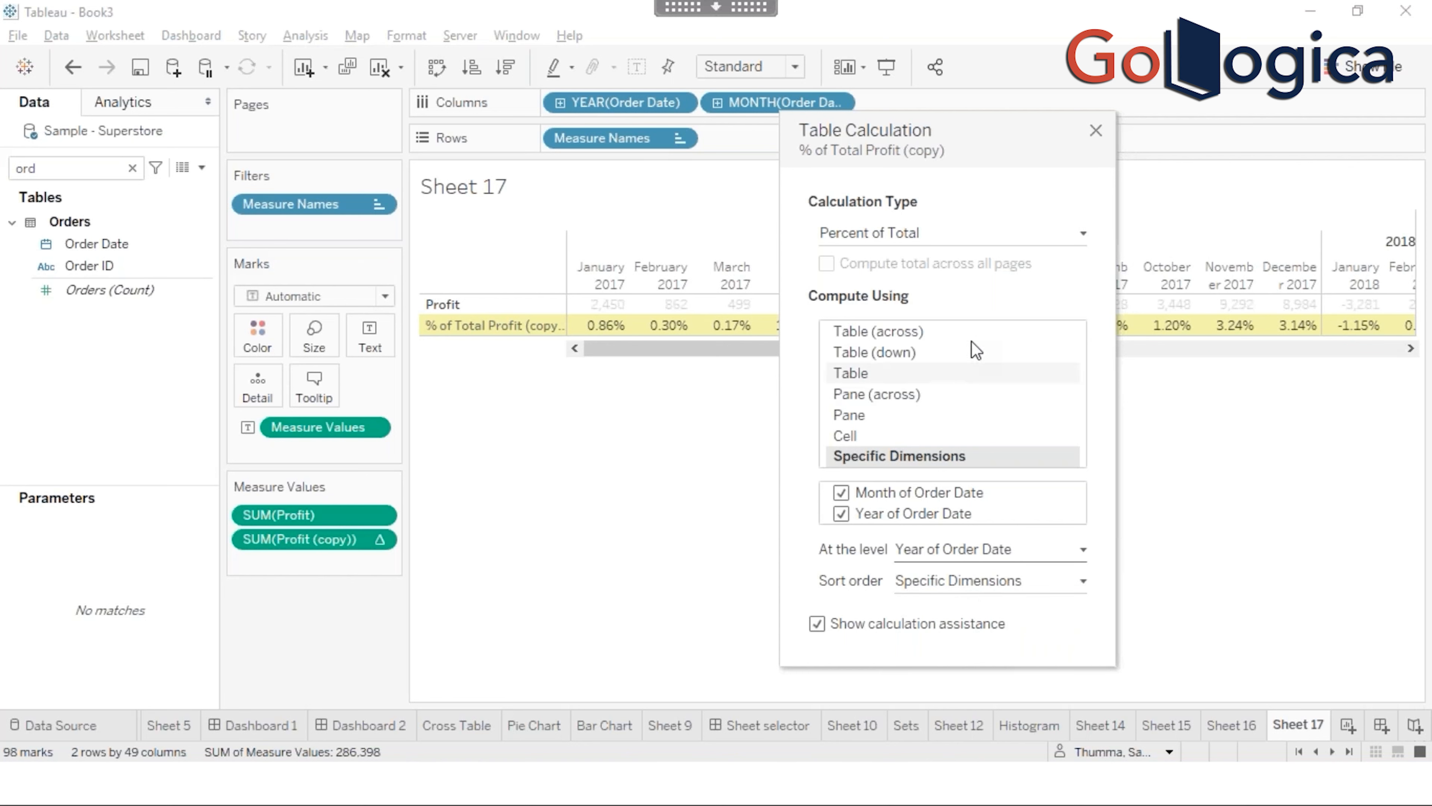
{"action": "left_click", "coordinate": [1019, 586]}
{"action": "left_click", "coordinate": [1071, 614]}
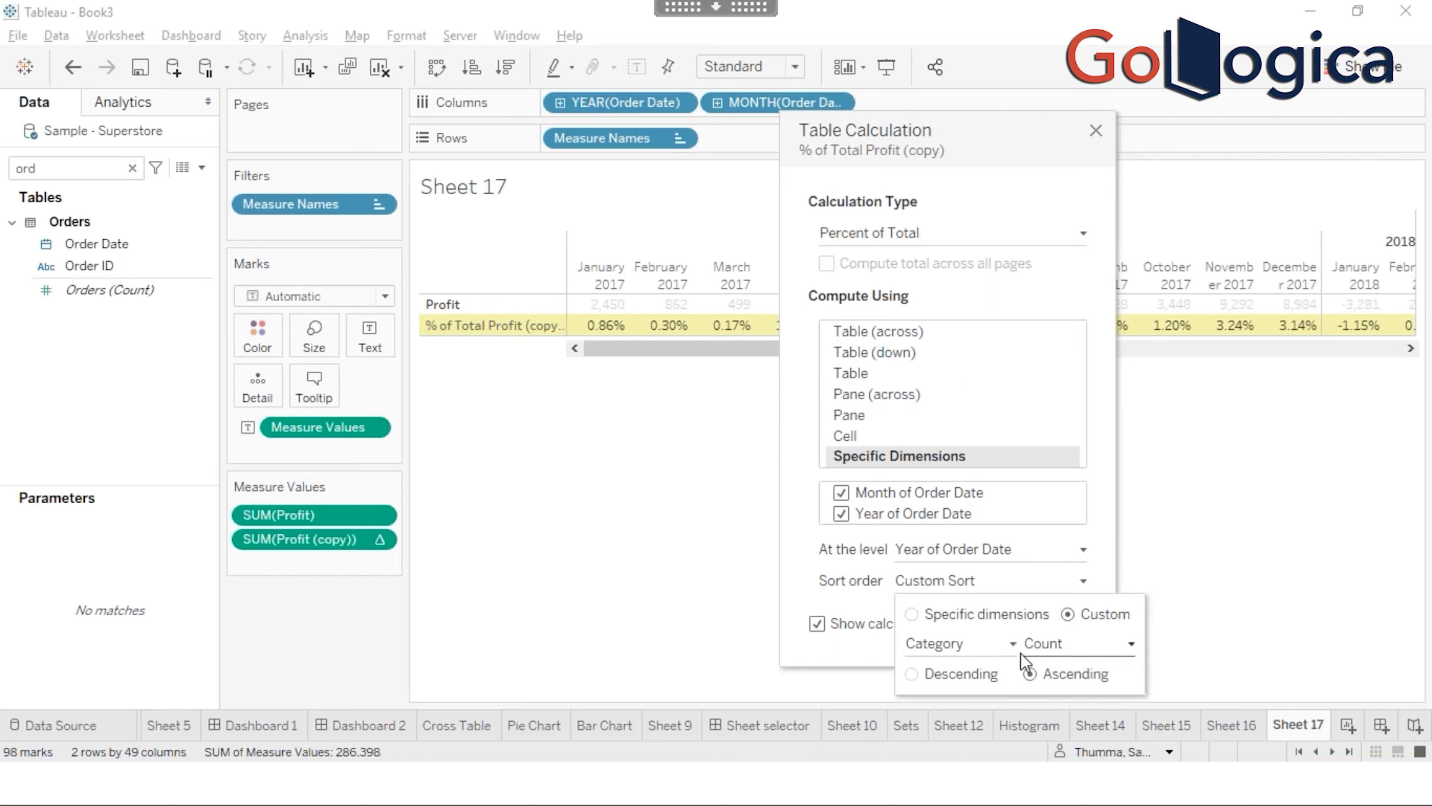
Step: Clear and reselect Month of Order Date among the specific dimensions, and close the table calculation settings
{"action": "left_click", "coordinate": [987, 563]}
{"action": "left_click", "coordinate": [993, 552]}
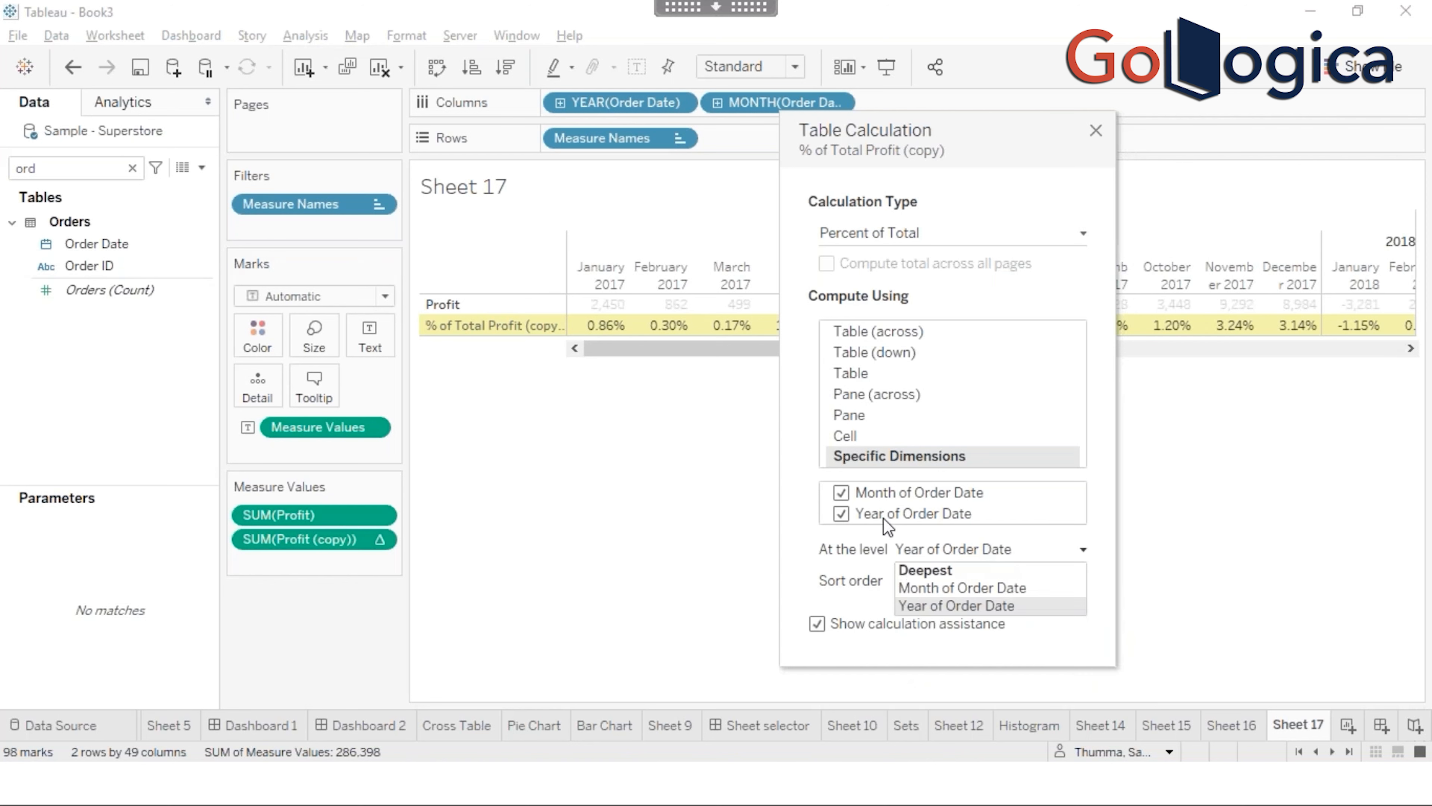
{"action": "left_click", "coordinate": [841, 493]}
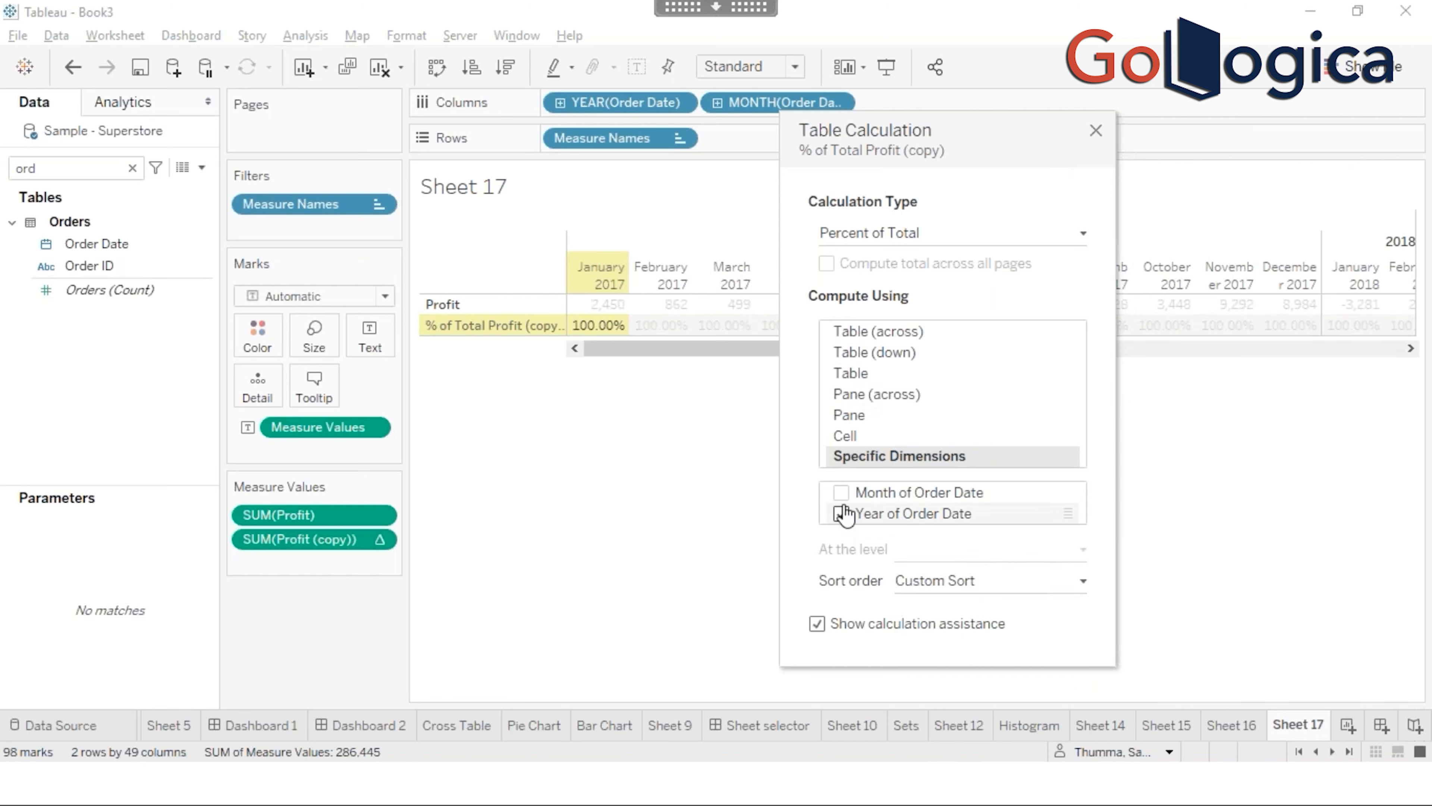
{"action": "left_click", "coordinate": [841, 492]}
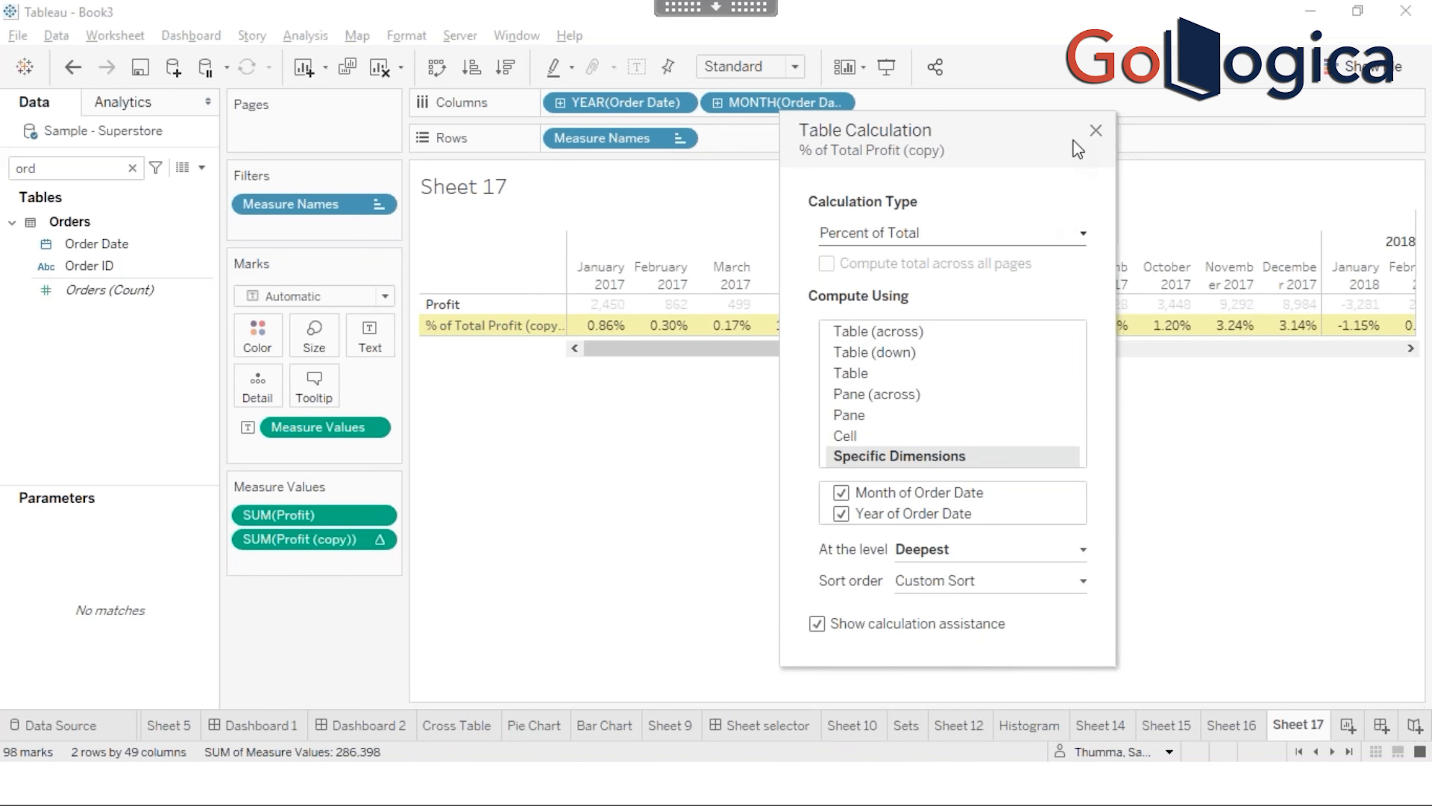
{"action": "left_click", "coordinate": [1092, 132]}
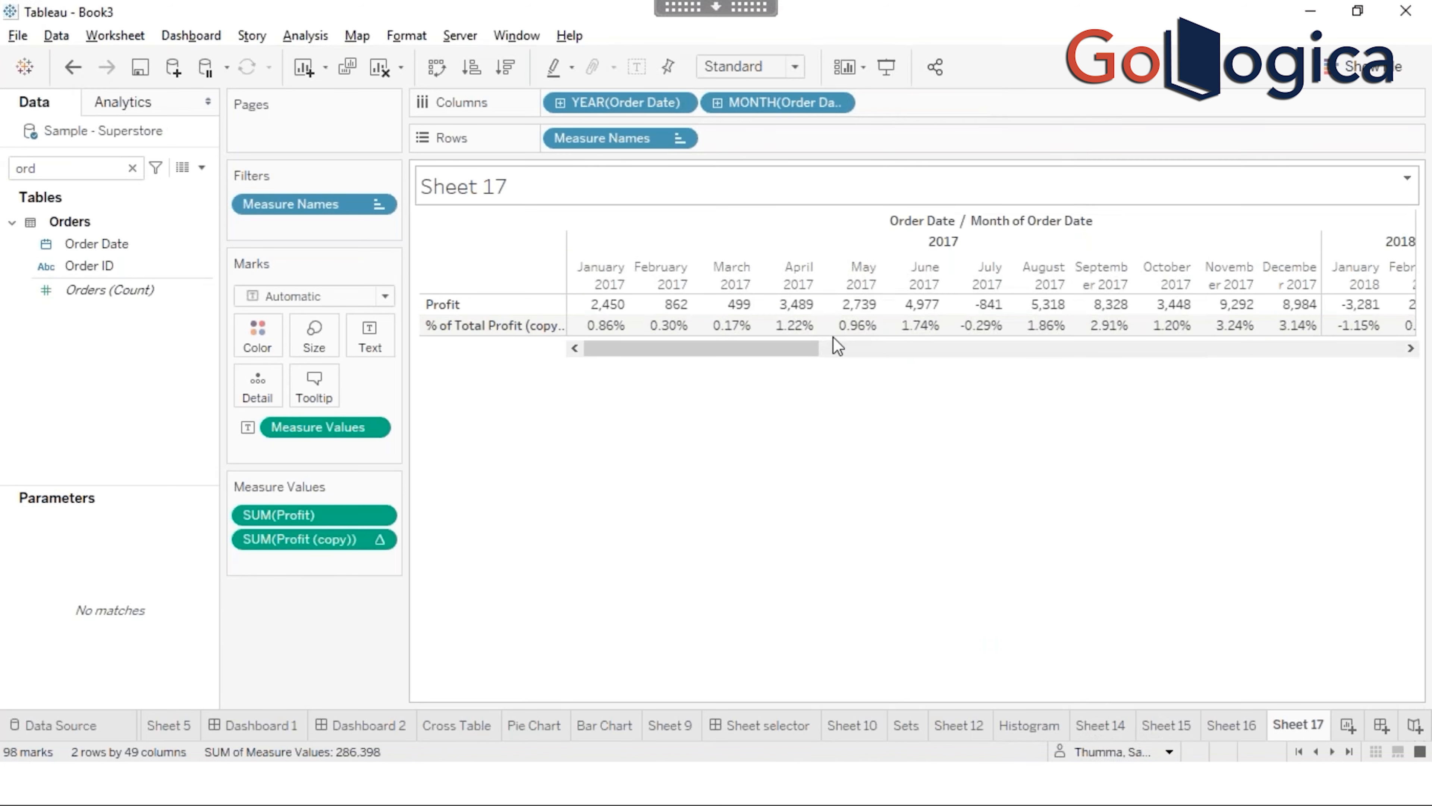
Step: Change YEAR(Order Date) on Columns to the continuous Year date value
{"action": "left_click_drag", "start_coordinate": [735, 361], "coordinate": [1291, 348]}
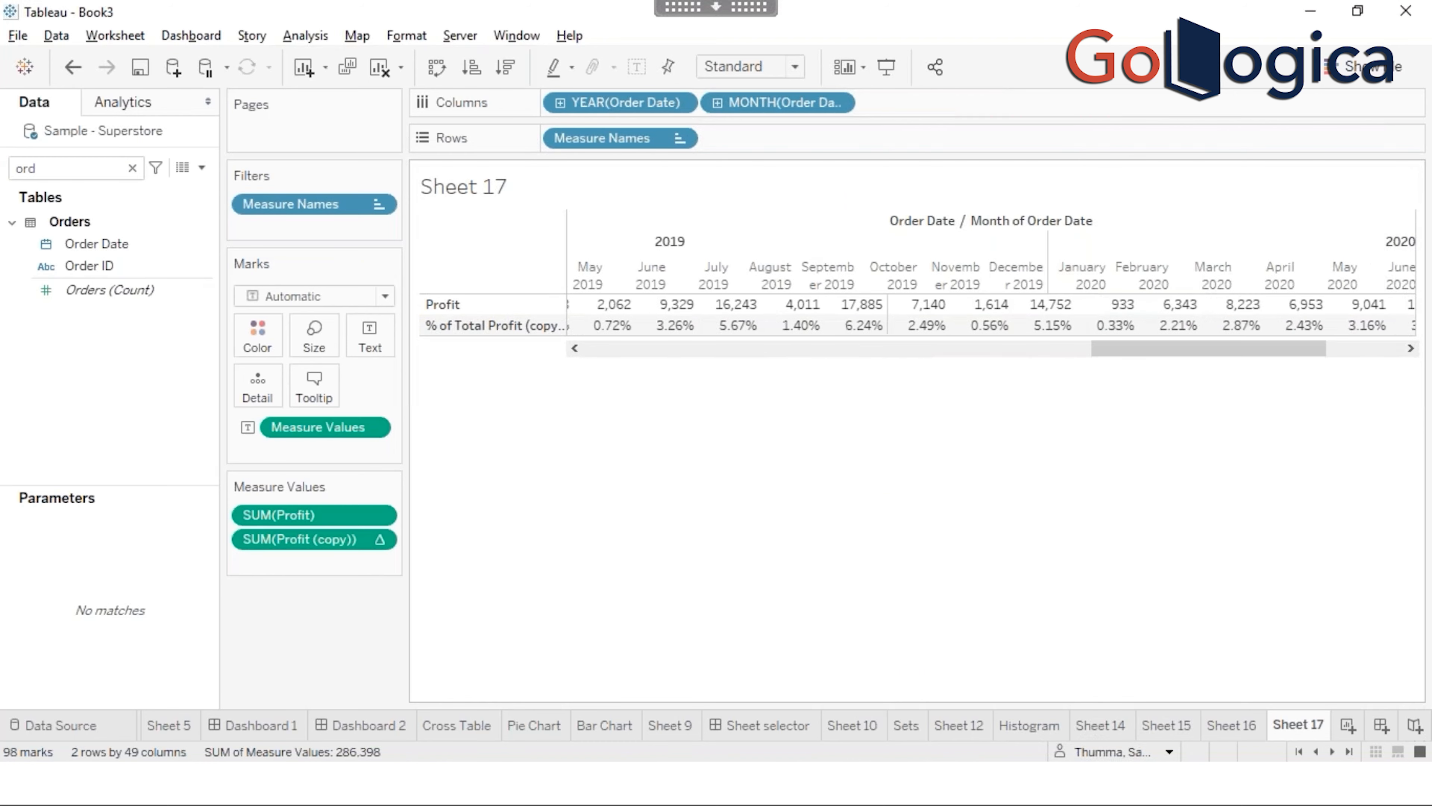
{"action": "right_click", "coordinate": [645, 104]}
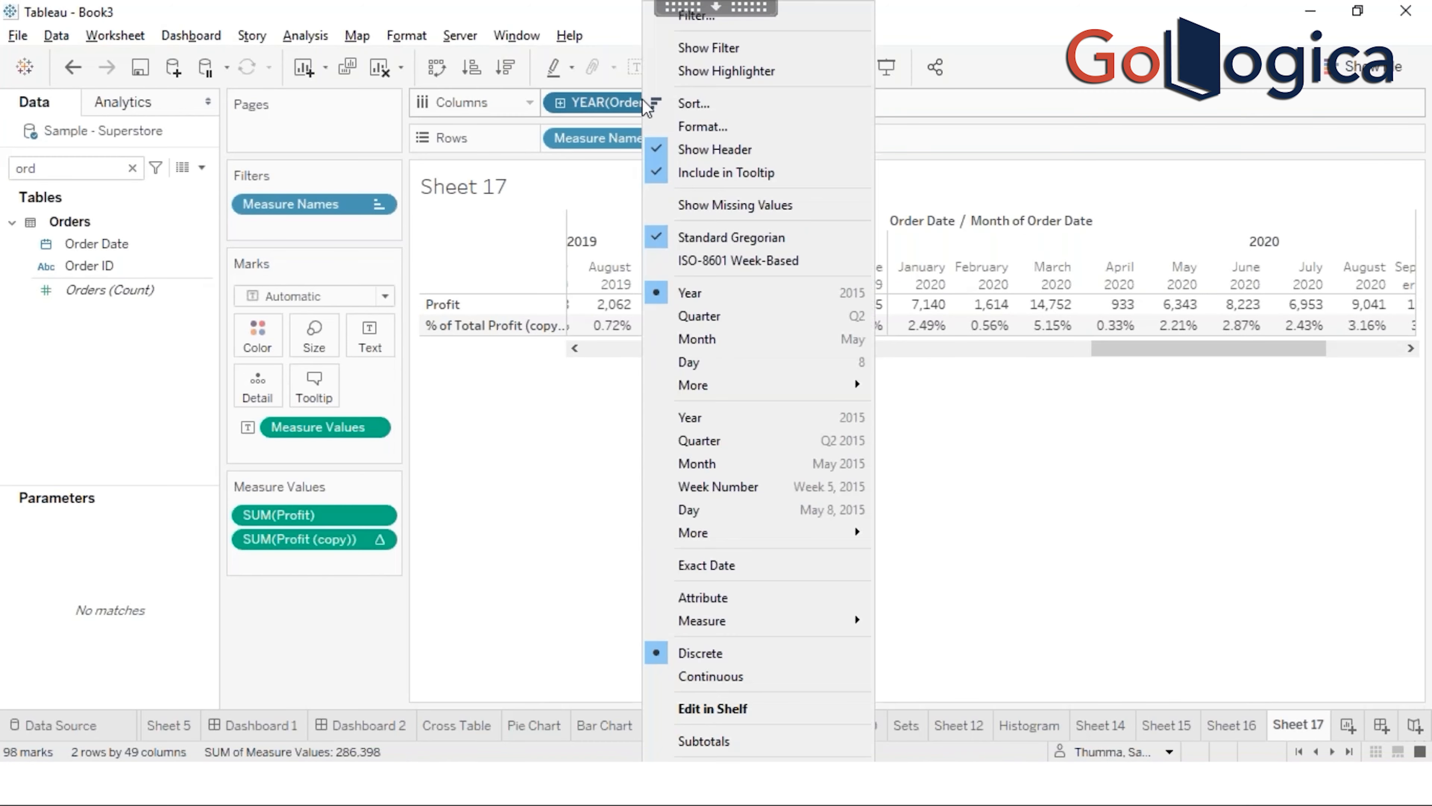
{"action": "left_click", "coordinate": [733, 419]}
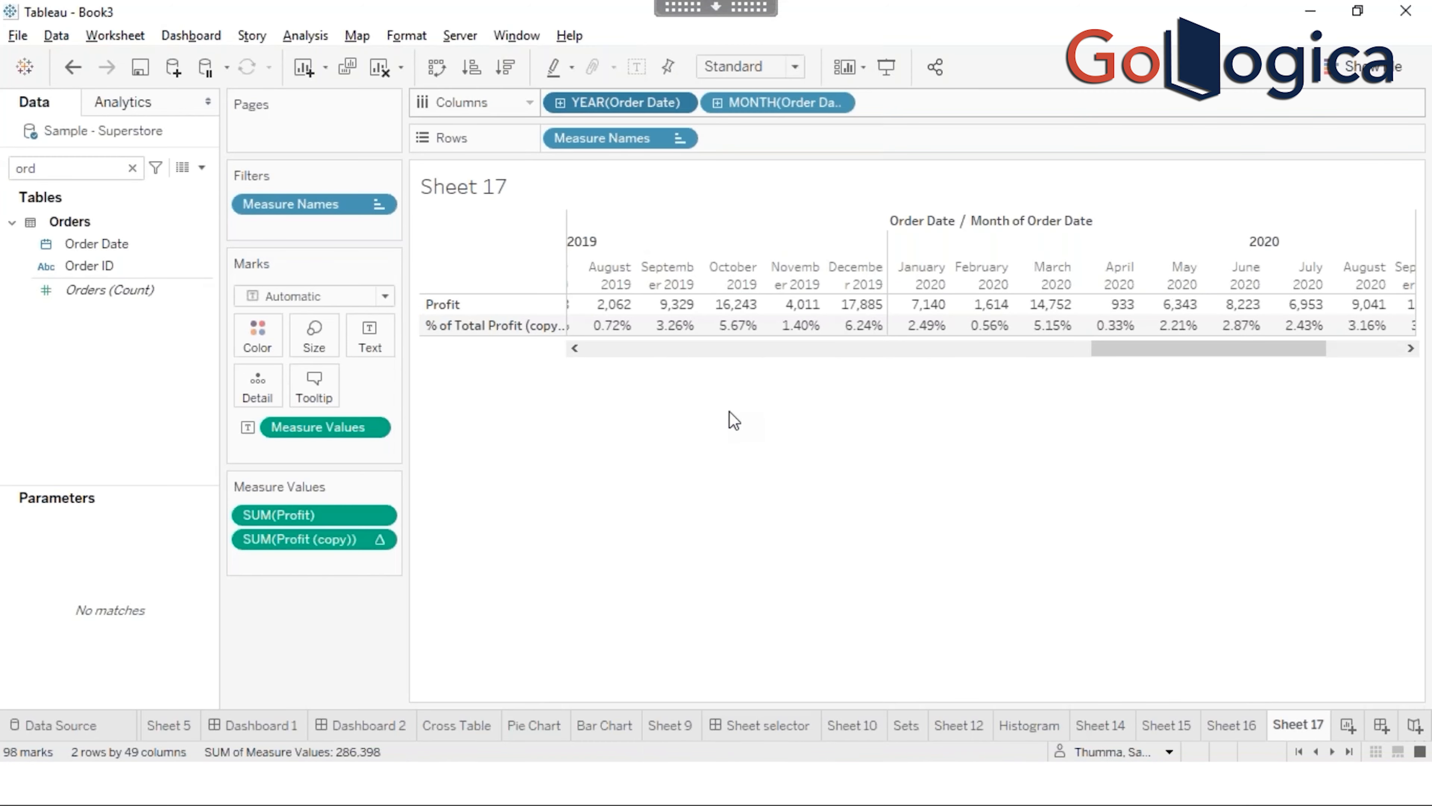
Step: Replace the invalid Year of Order Date in Profit (copy)'s table calculation with the valid one and set the level to Year of Order Date
{"action": "right_click", "coordinate": [335, 541]}
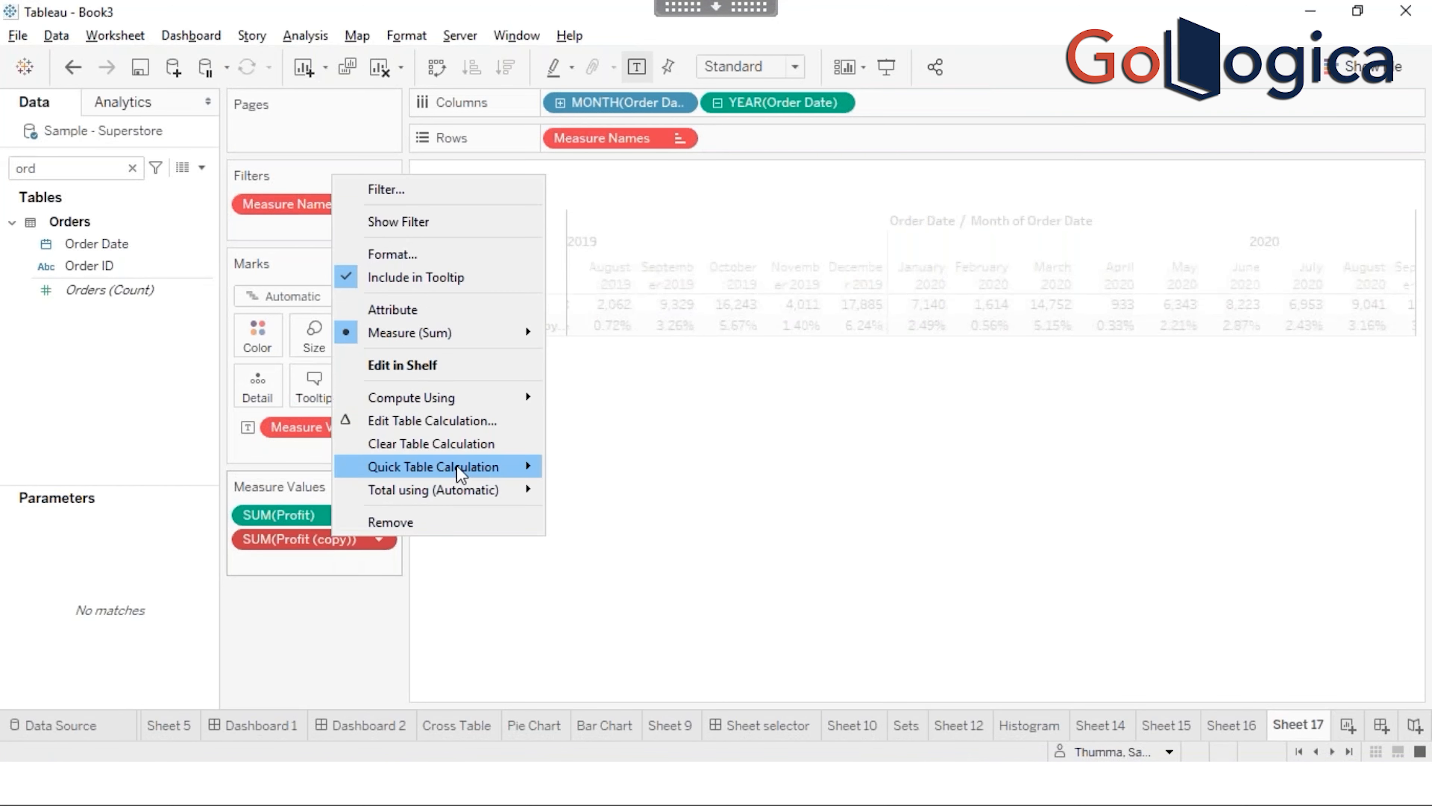
{"action": "mouse_move", "coordinate": [459, 472]}
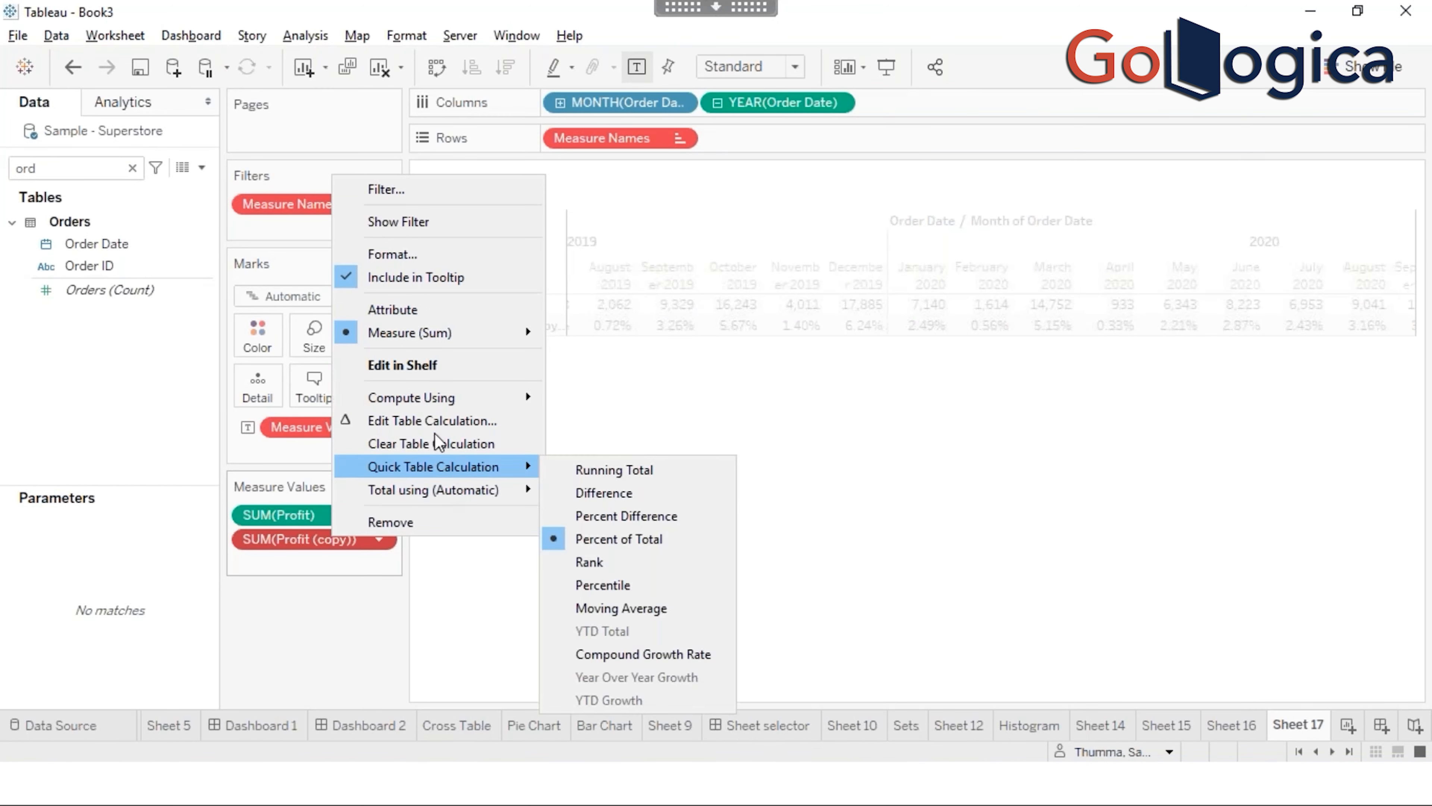
{"action": "left_click", "coordinate": [434, 423]}
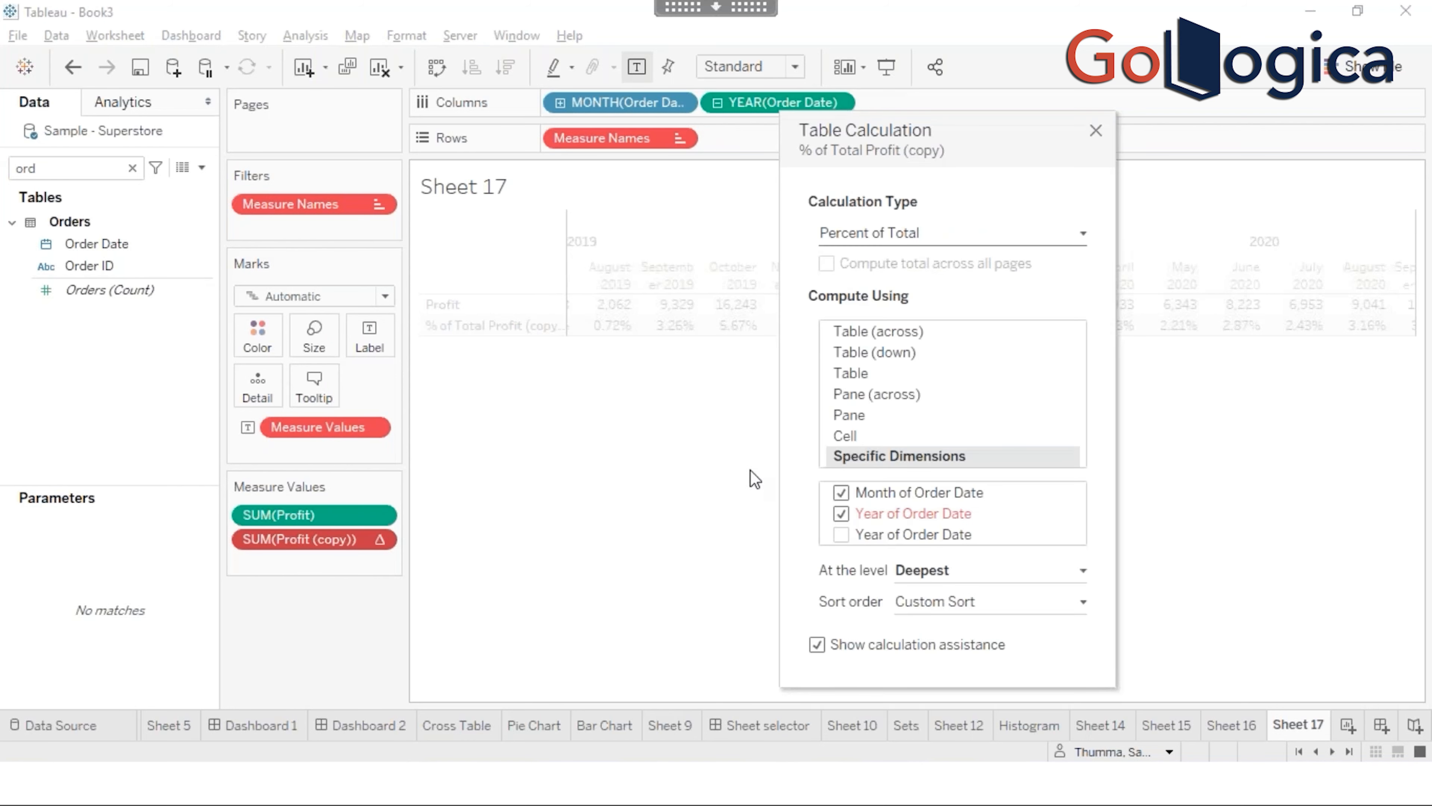
{"action": "left_click", "coordinate": [841, 514]}
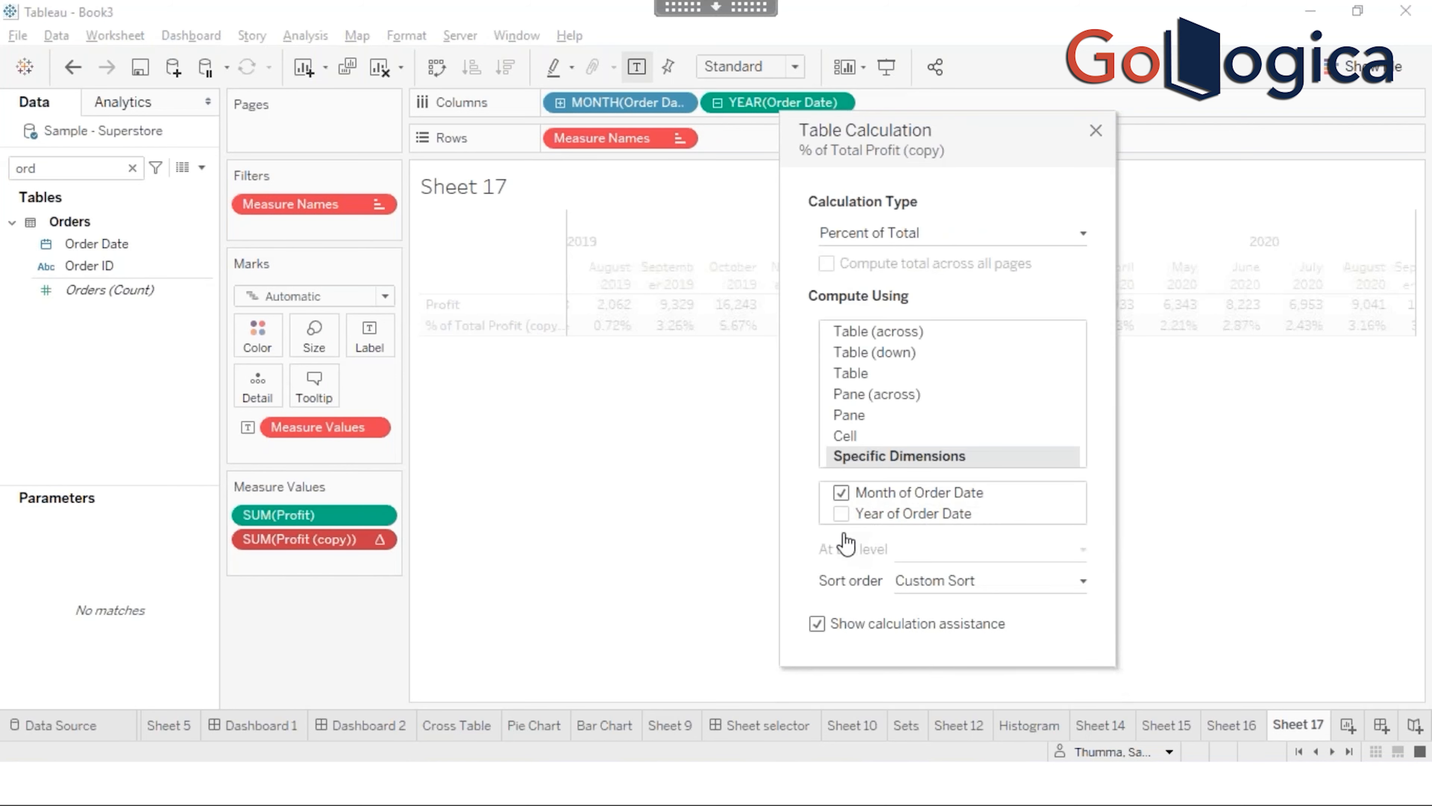
{"action": "left_click", "coordinate": [841, 514]}
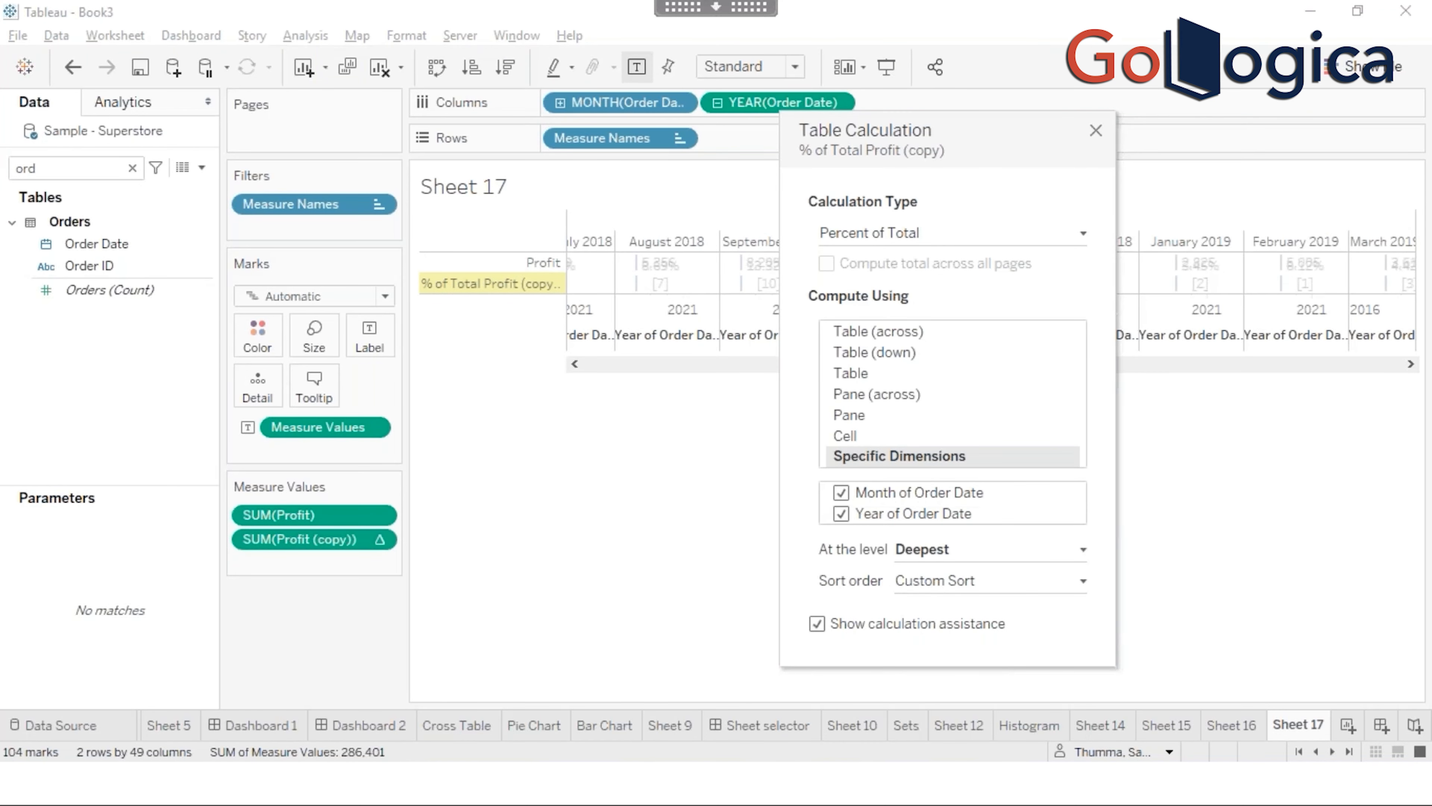
{"action": "left_click", "coordinate": [919, 550]}
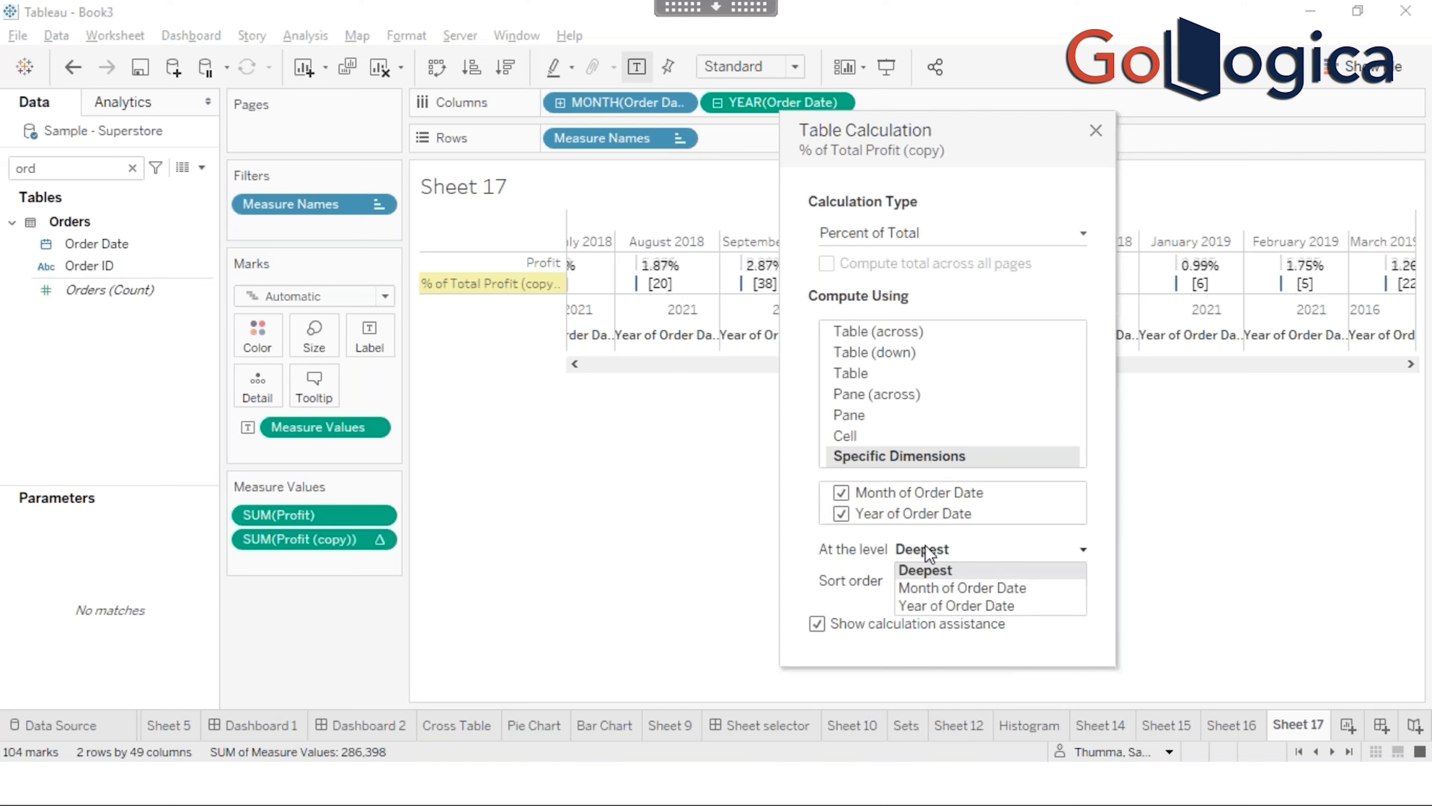
{"action": "left_click", "coordinate": [949, 606]}
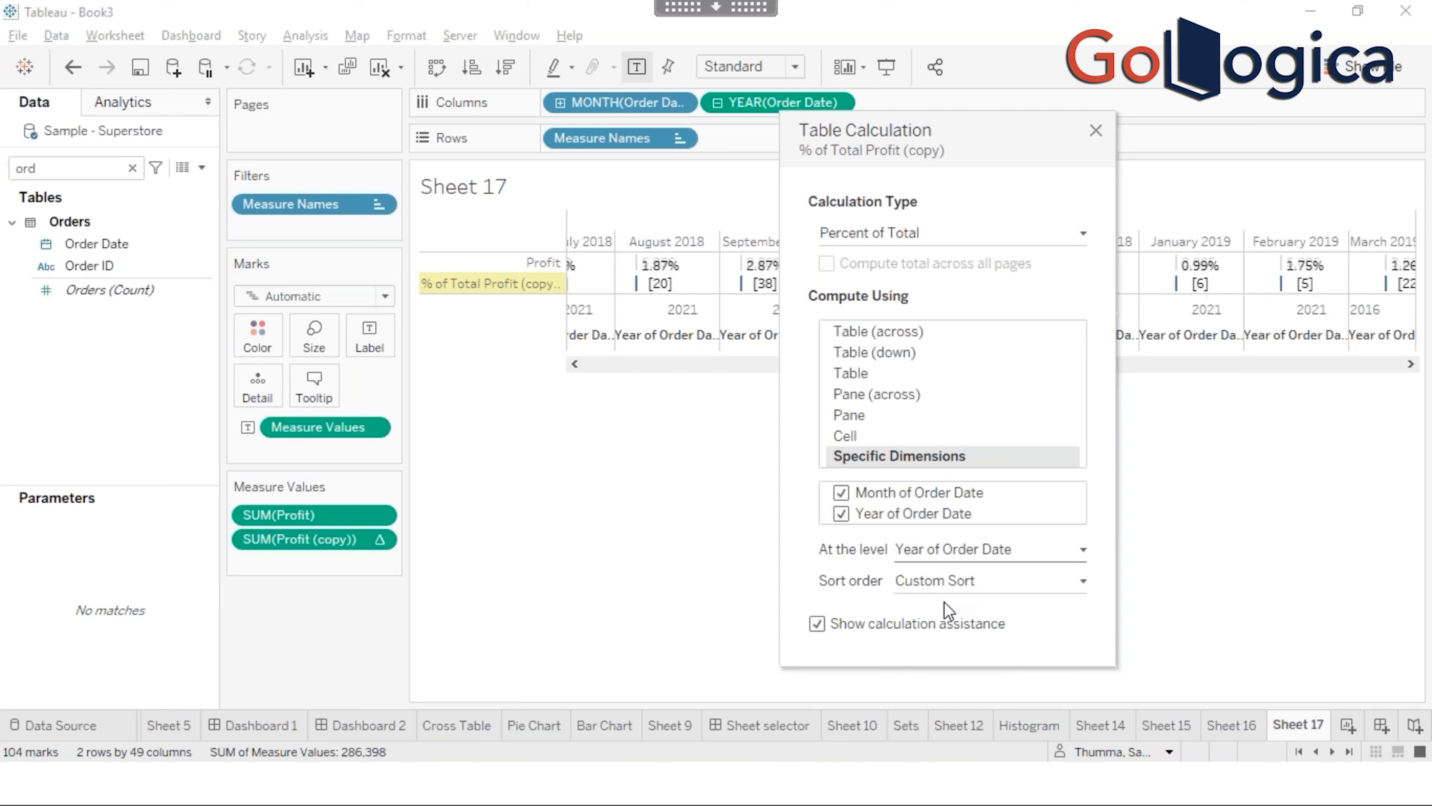
{"action": "left_click", "coordinate": [1096, 131]}
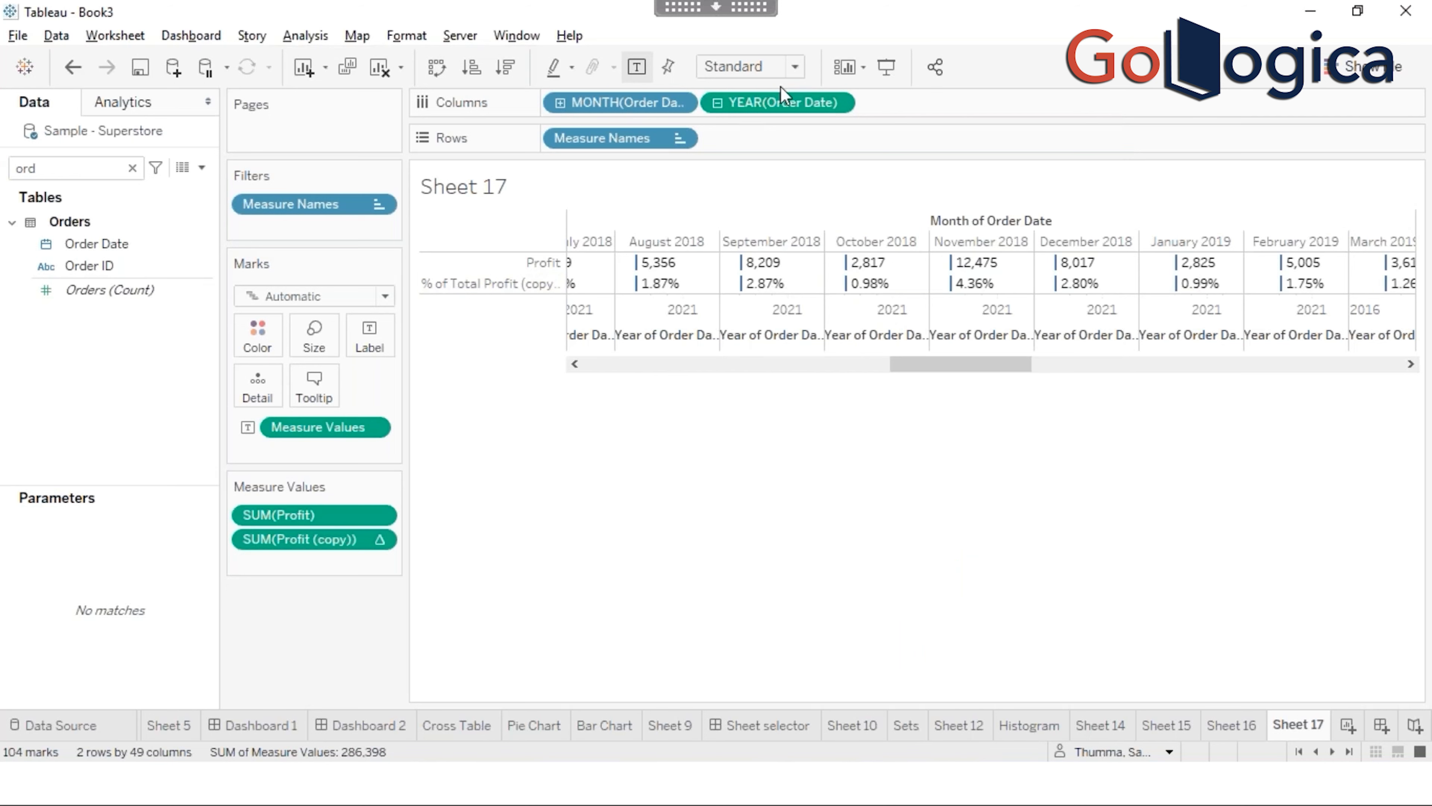
Step: Convert YEAR(Order Date) on Columns to discrete and place it ahead of the month field
{"action": "right_click", "coordinate": [767, 107]}
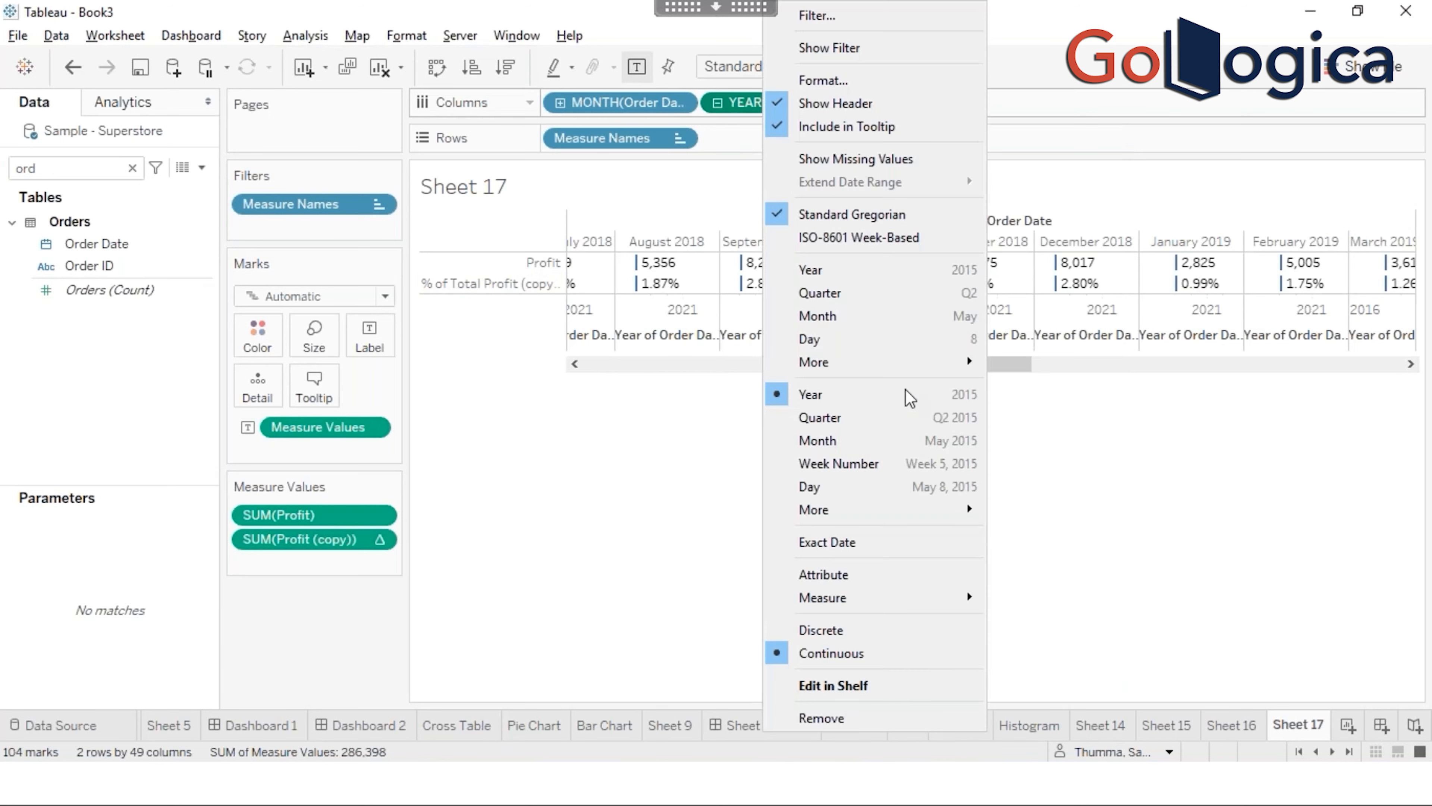
{"action": "left_click", "coordinate": [847, 632]}
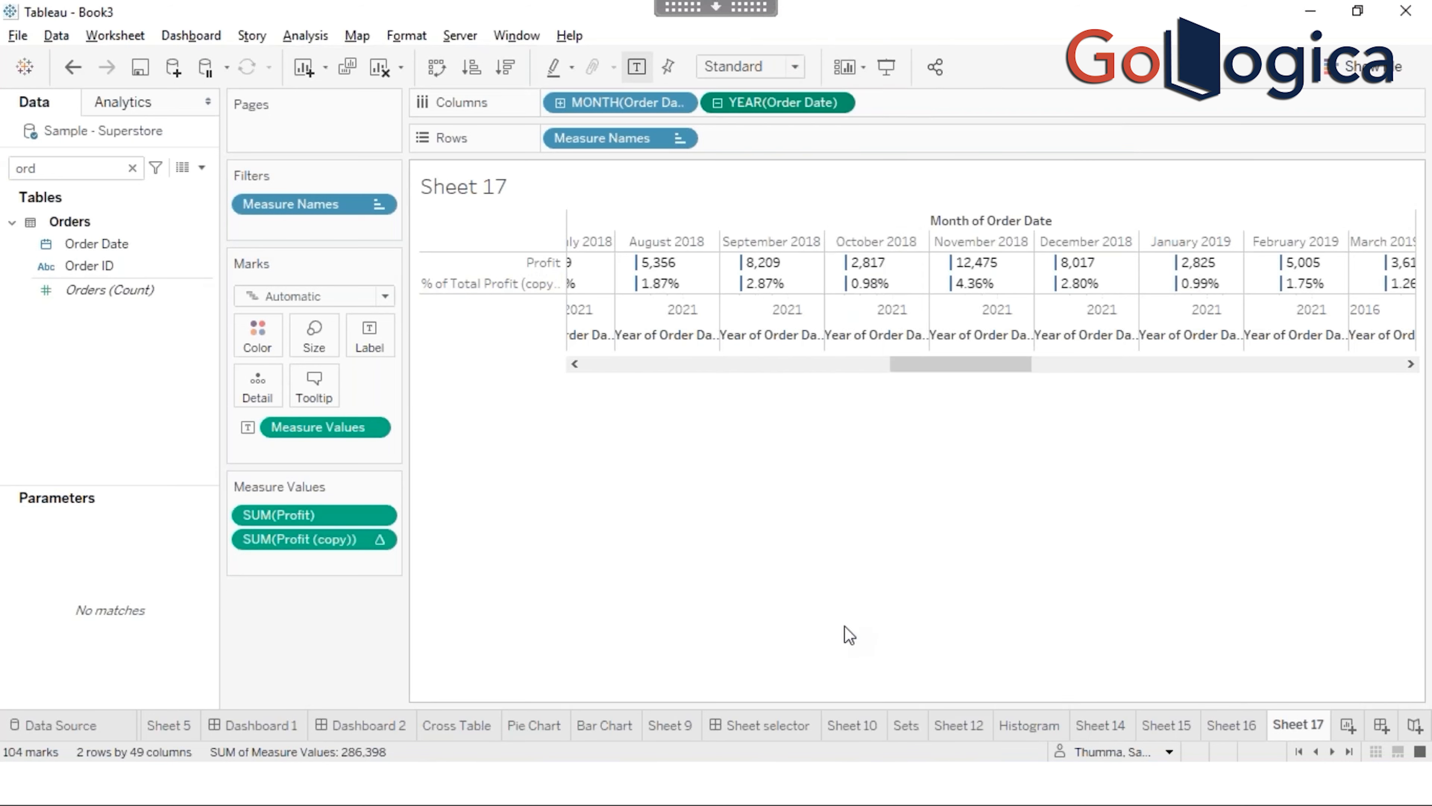
{"action": "left_click_drag", "start_coordinate": [770, 105], "coordinate": [505, 103]}
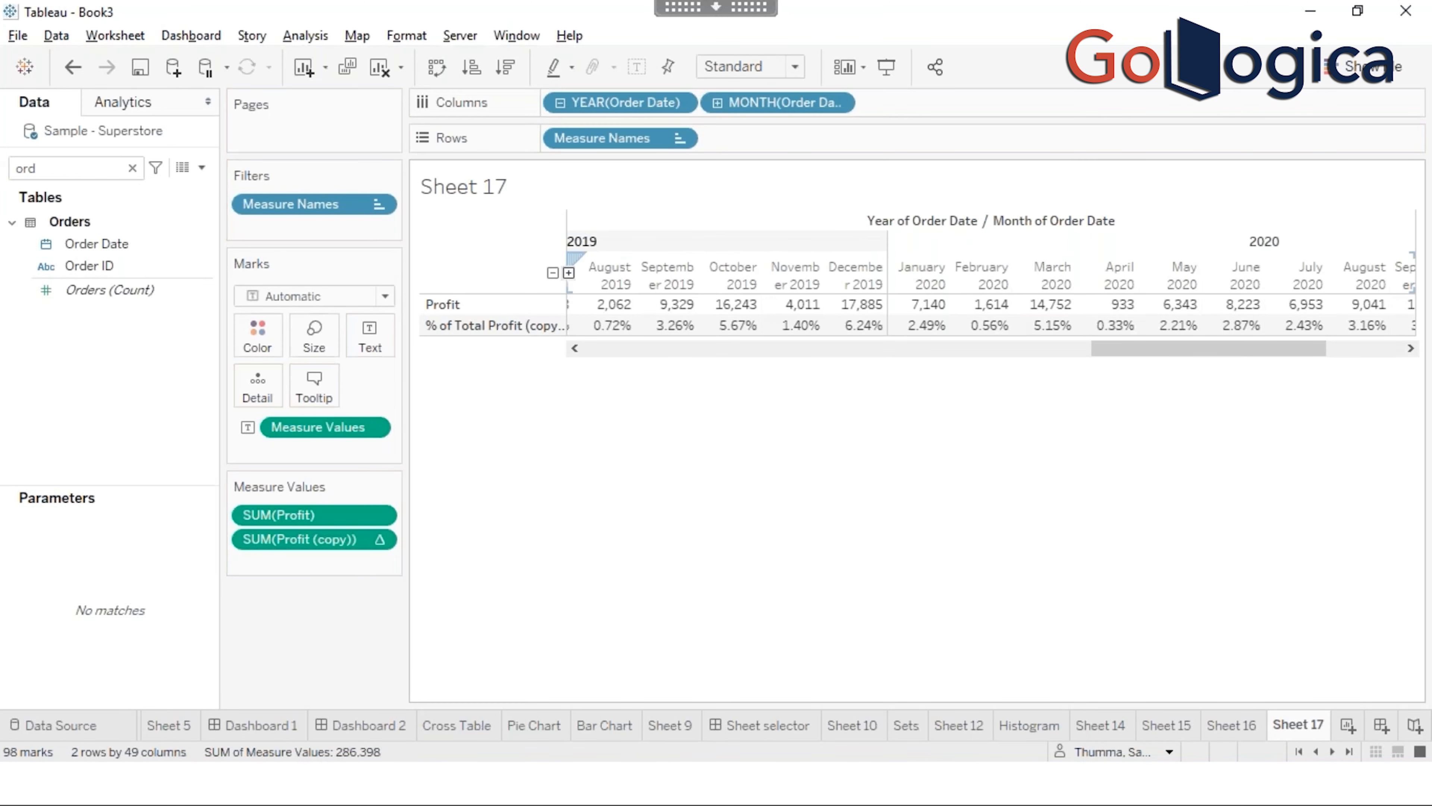
{"action": "left_click_drag", "start_coordinate": [1212, 358], "coordinate": [569, 350]}
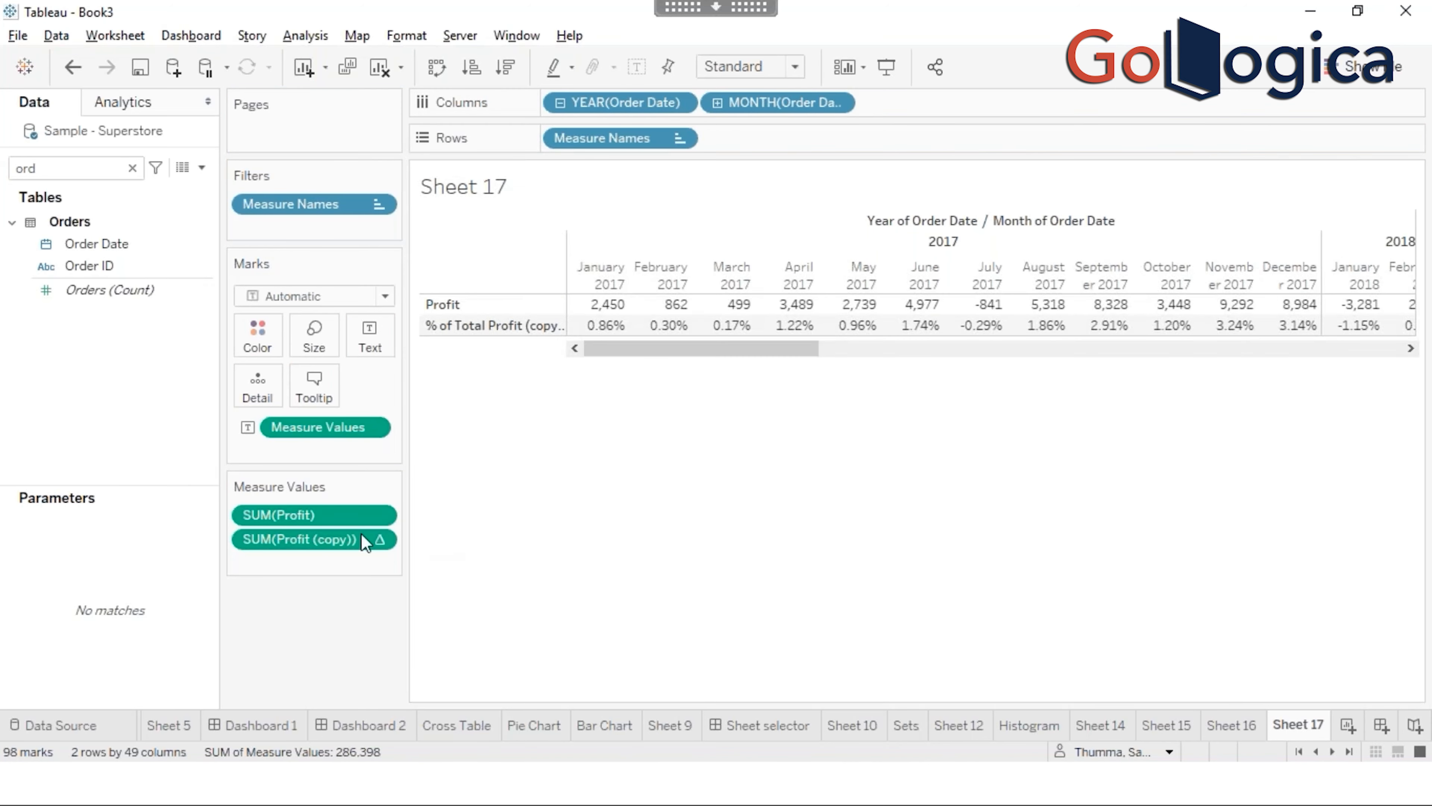
Step: Switch to the PowerPoint presentation Tableau training - Session17 and show slide 4 about Running Total
{"action": "right_click", "coordinate": [336, 546]}
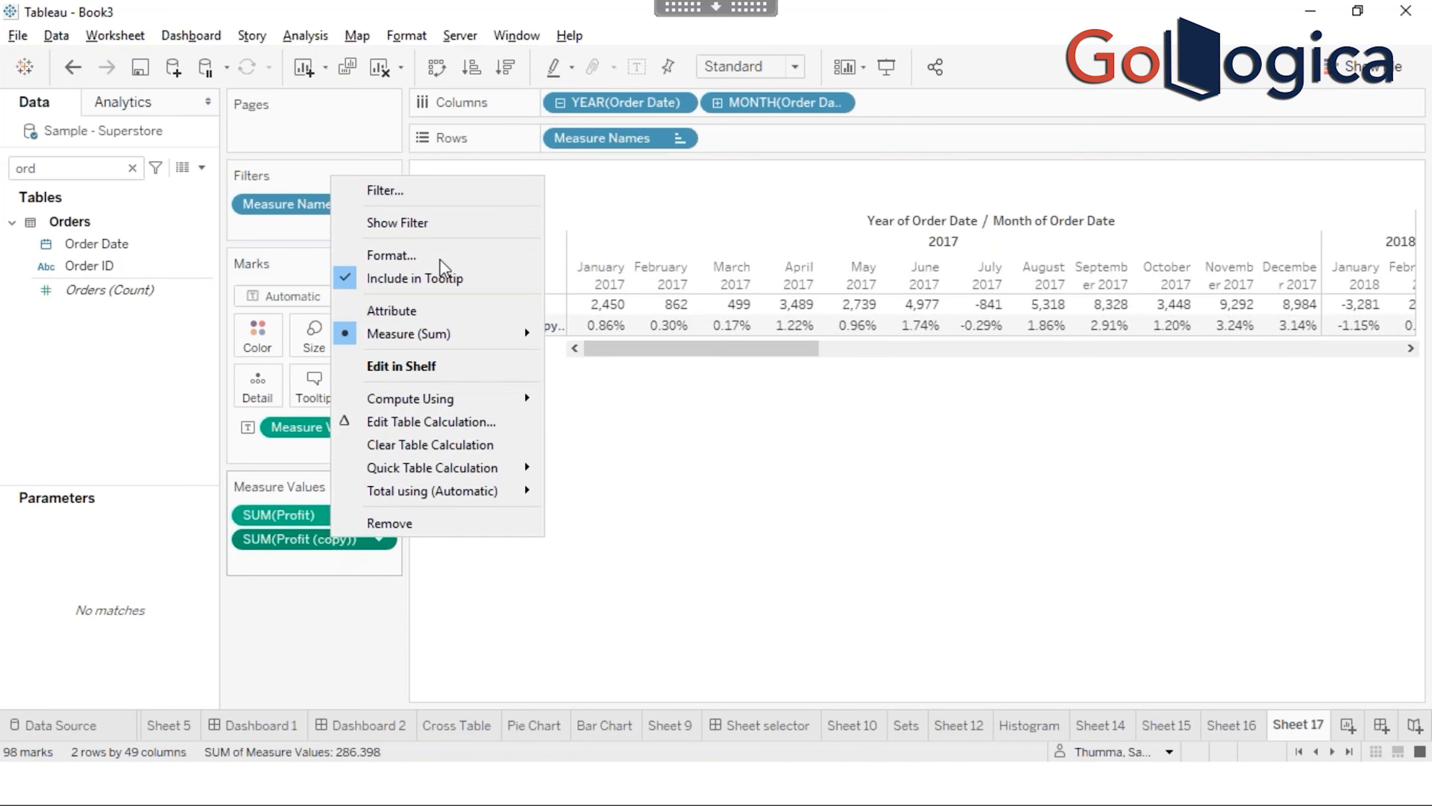
{"action": "left_click", "coordinate": [742, 17]}
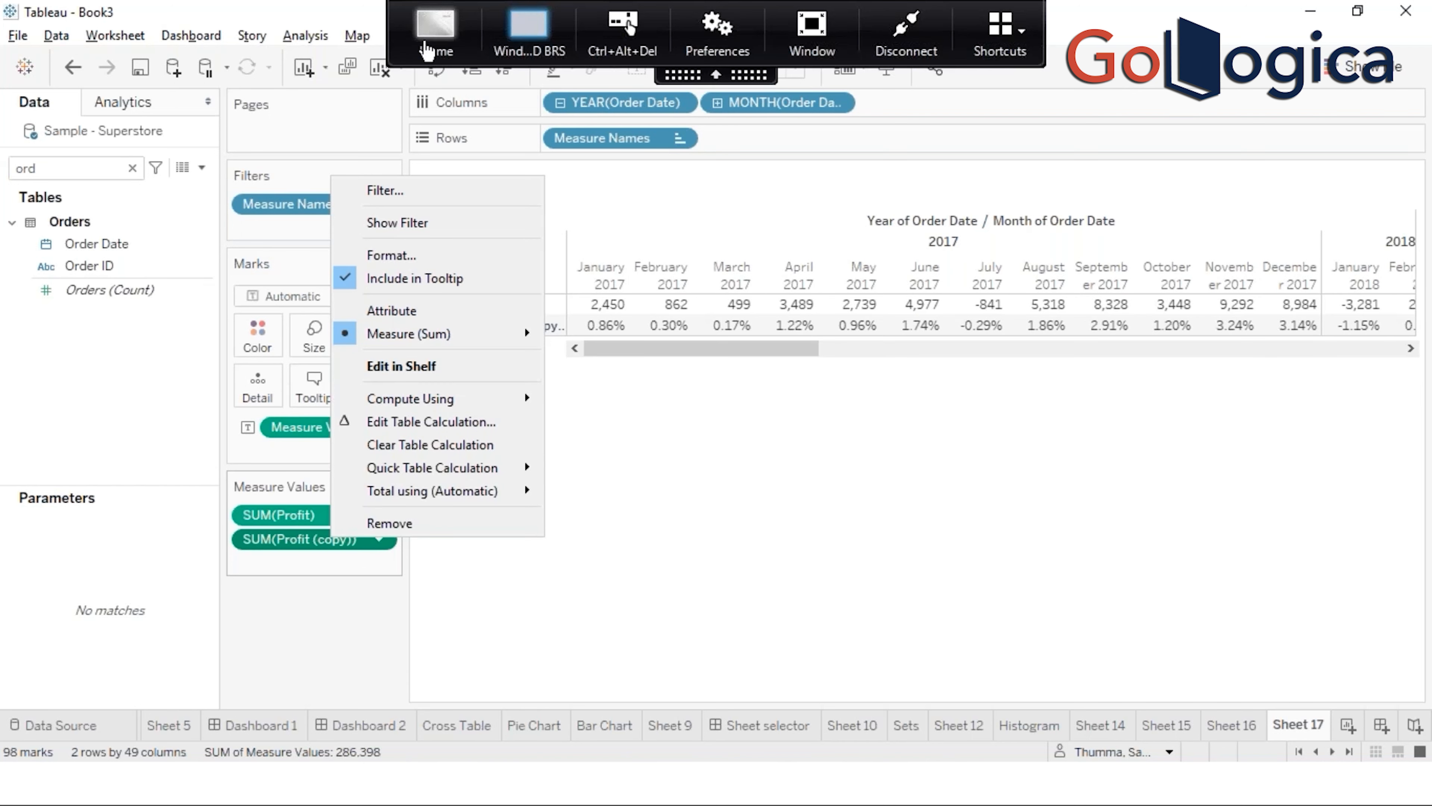
{"action": "left_click", "coordinate": [427, 51]}
{"action": "left_click", "coordinate": [108, 583]}
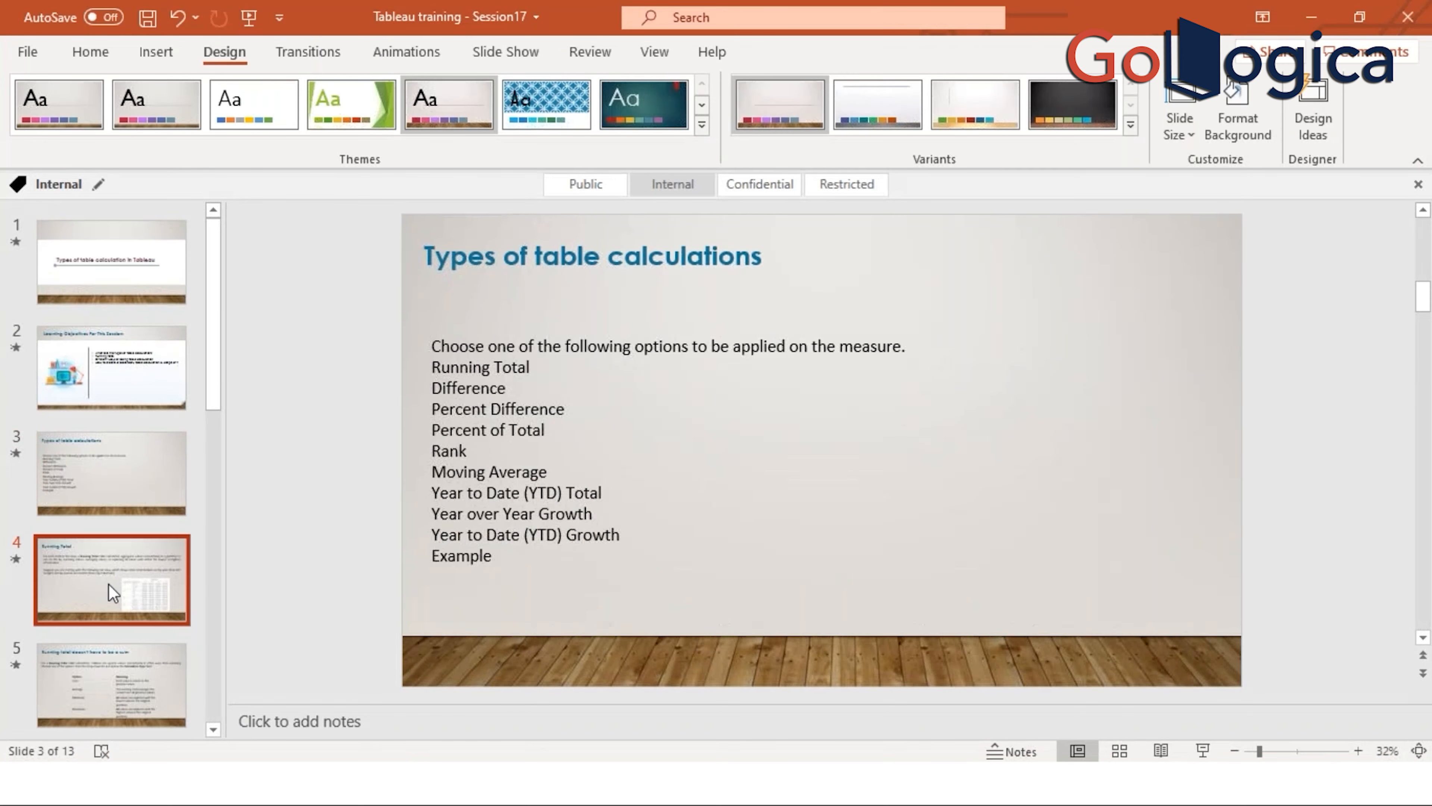
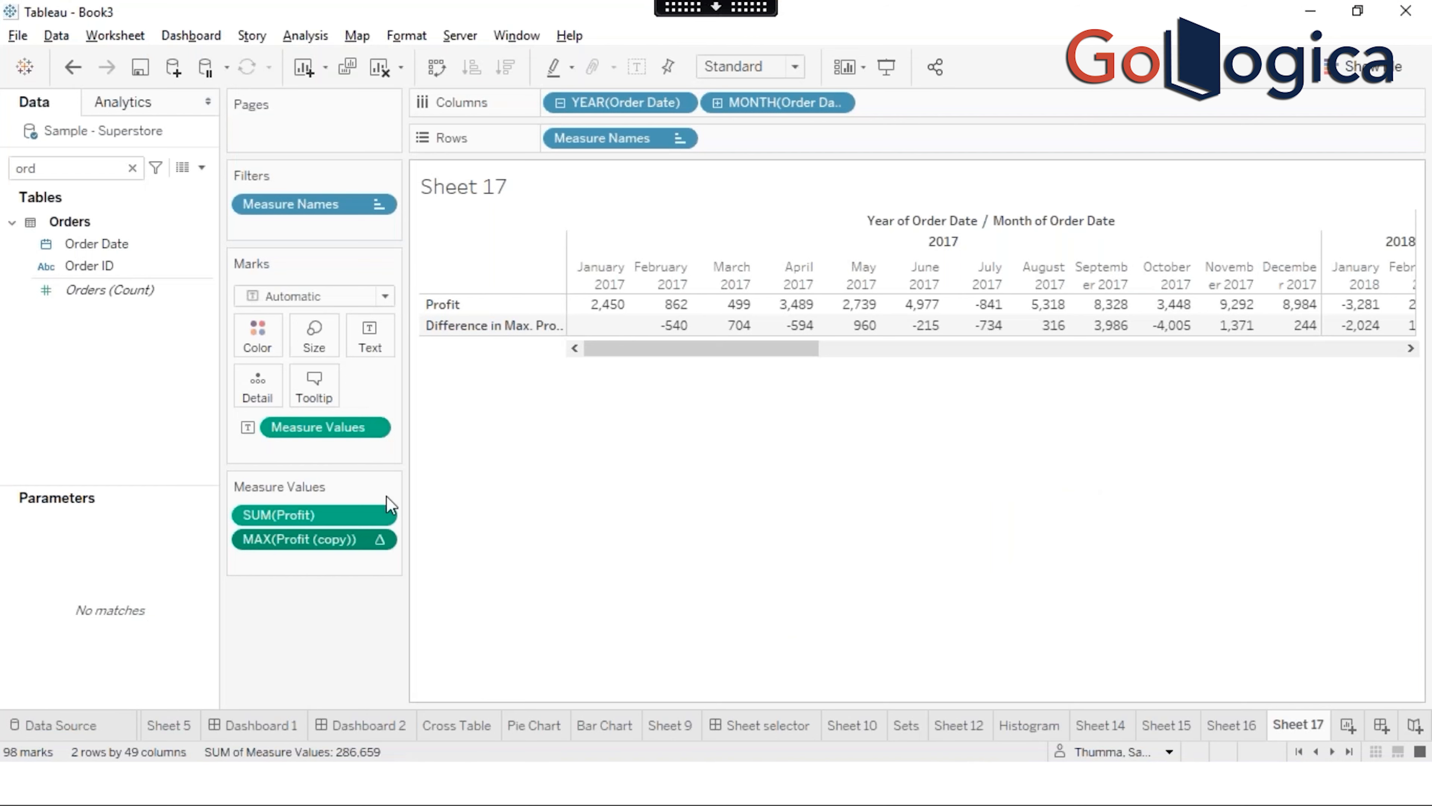
Step: Remove MAX(Profit (copy)) from Measure Values, search the fields for "prof" and add Profit (copy) to the Marks card as text
{"action": "left_click_drag", "start_coordinate": [318, 661], "coordinate": [321, 671]}
{"action": "left_click", "coordinate": [70, 169]}
{"action": "type", "text": "prof"}
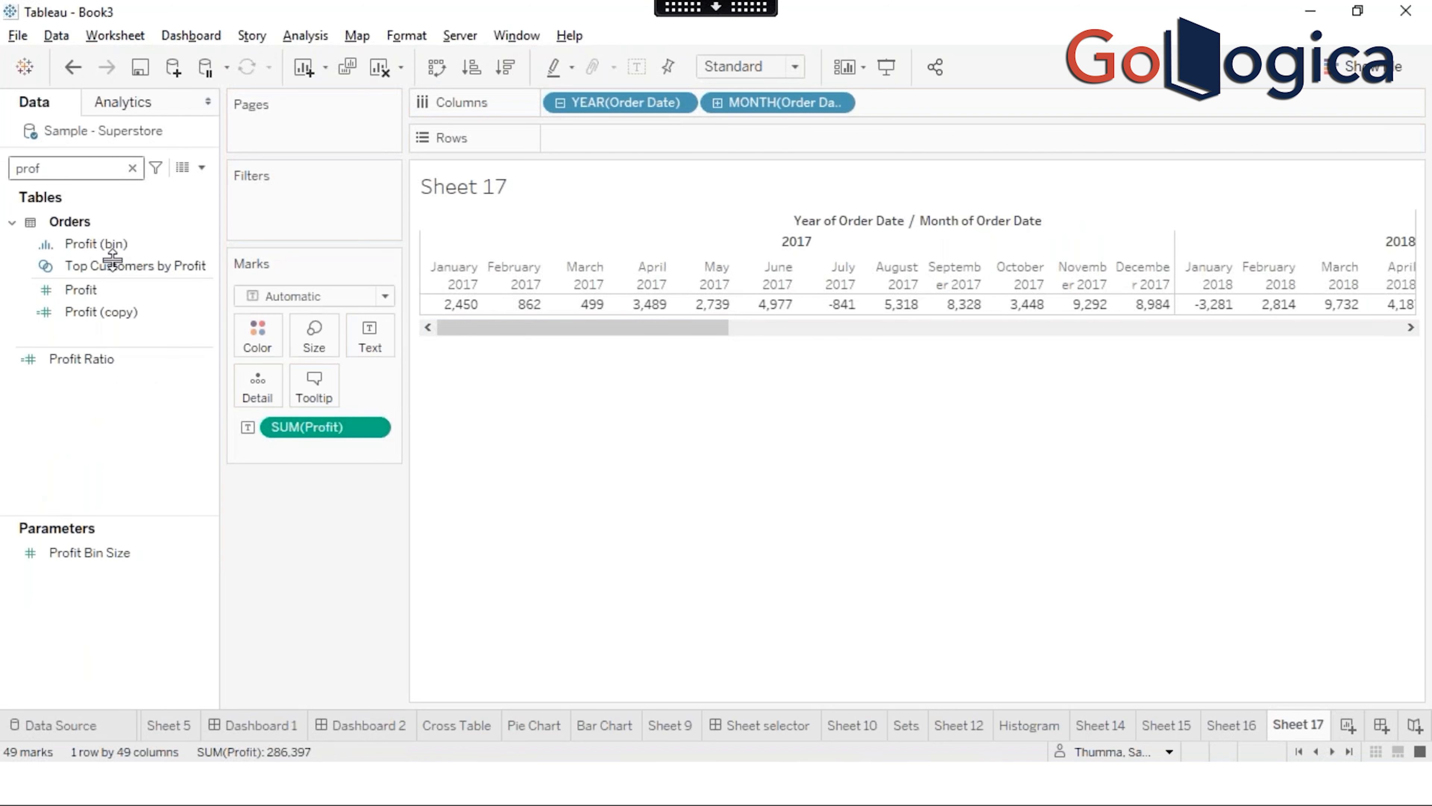
{"action": "left_click", "coordinate": [112, 261]}
{"action": "left_click_drag", "start_coordinate": [121, 314], "coordinate": [370, 337]}
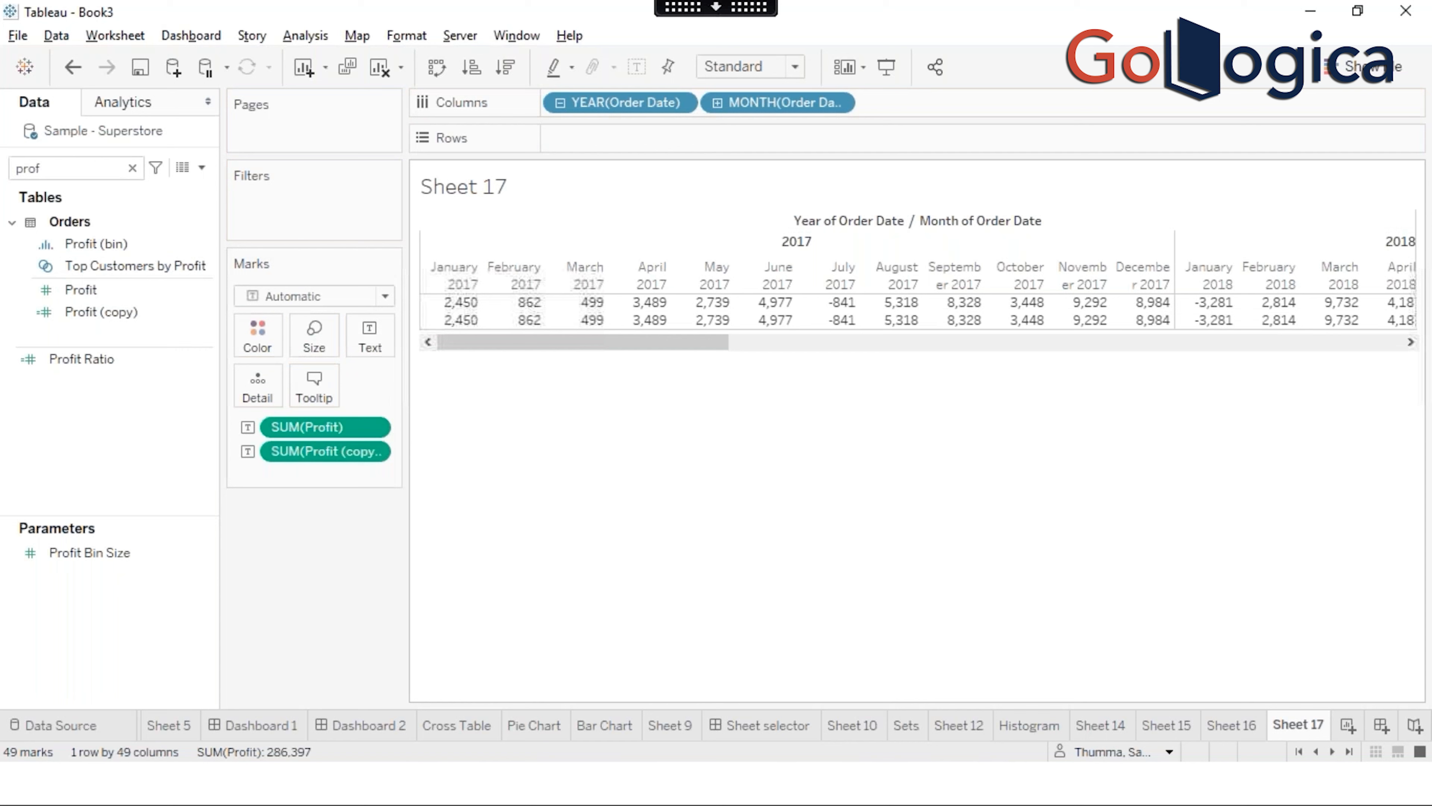
Step: Change the view to a text table with Show Me so both profit measures get labelled rows
{"action": "left_click", "coordinate": [1330, 79]}
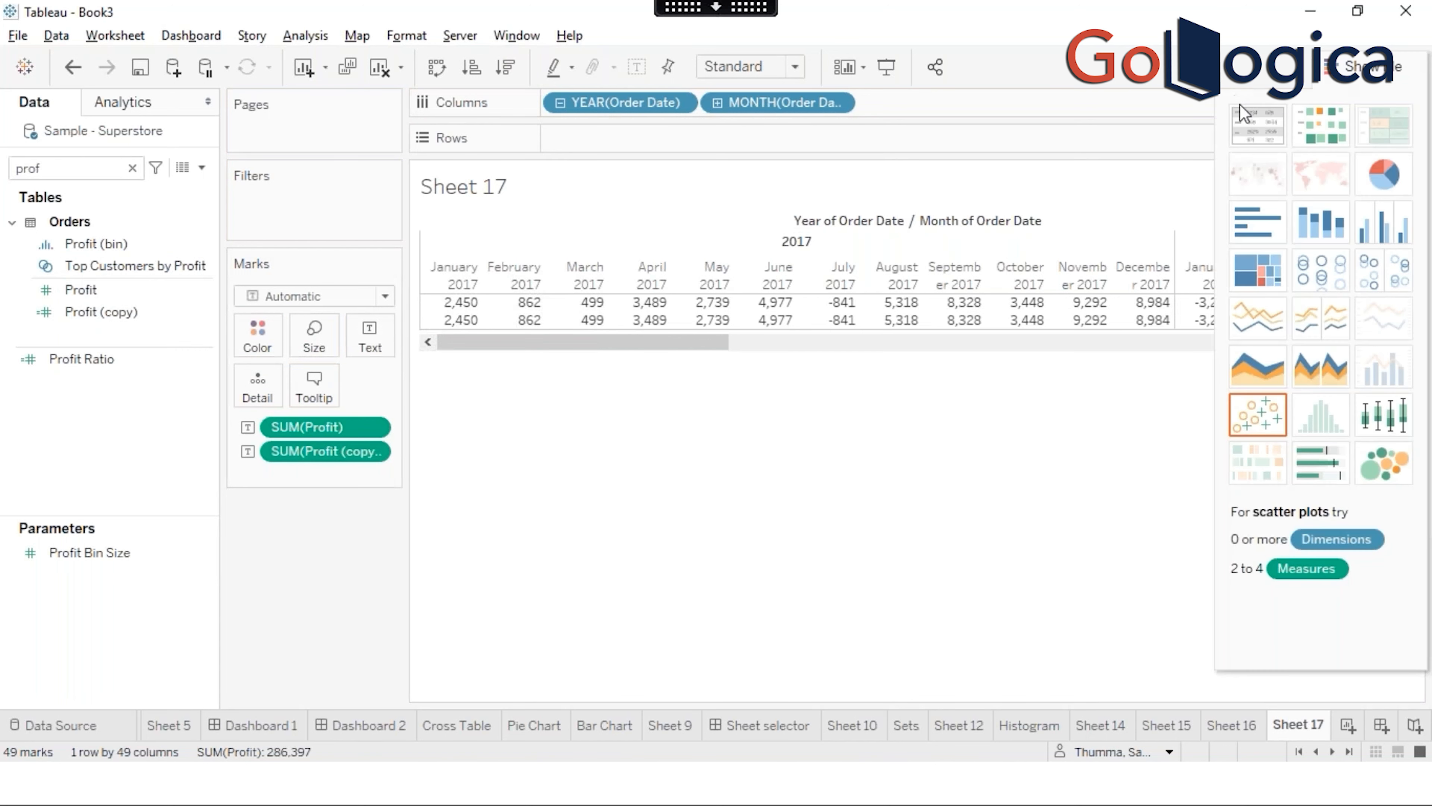
{"action": "left_click", "coordinate": [1249, 114]}
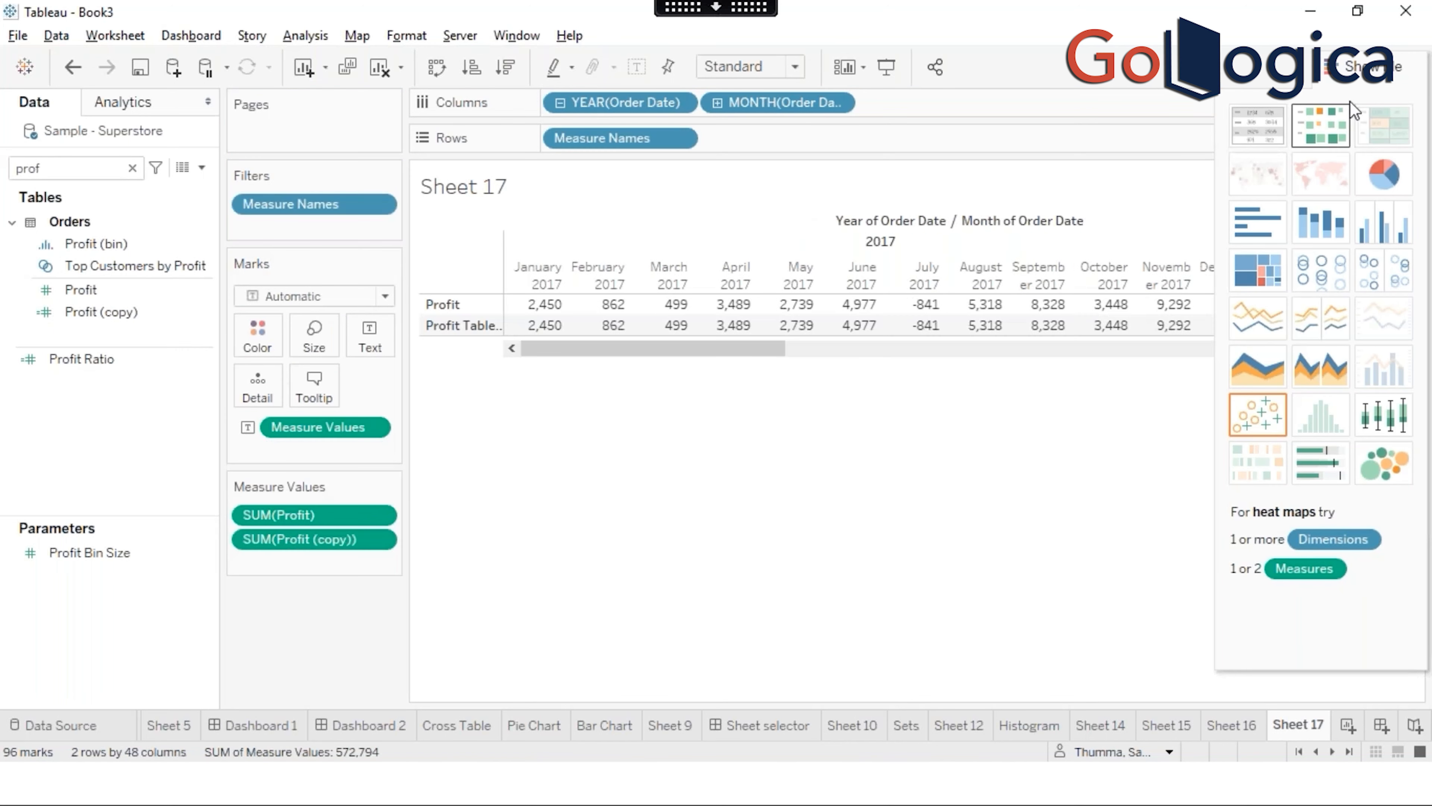
{"action": "left_click", "coordinate": [1353, 67]}
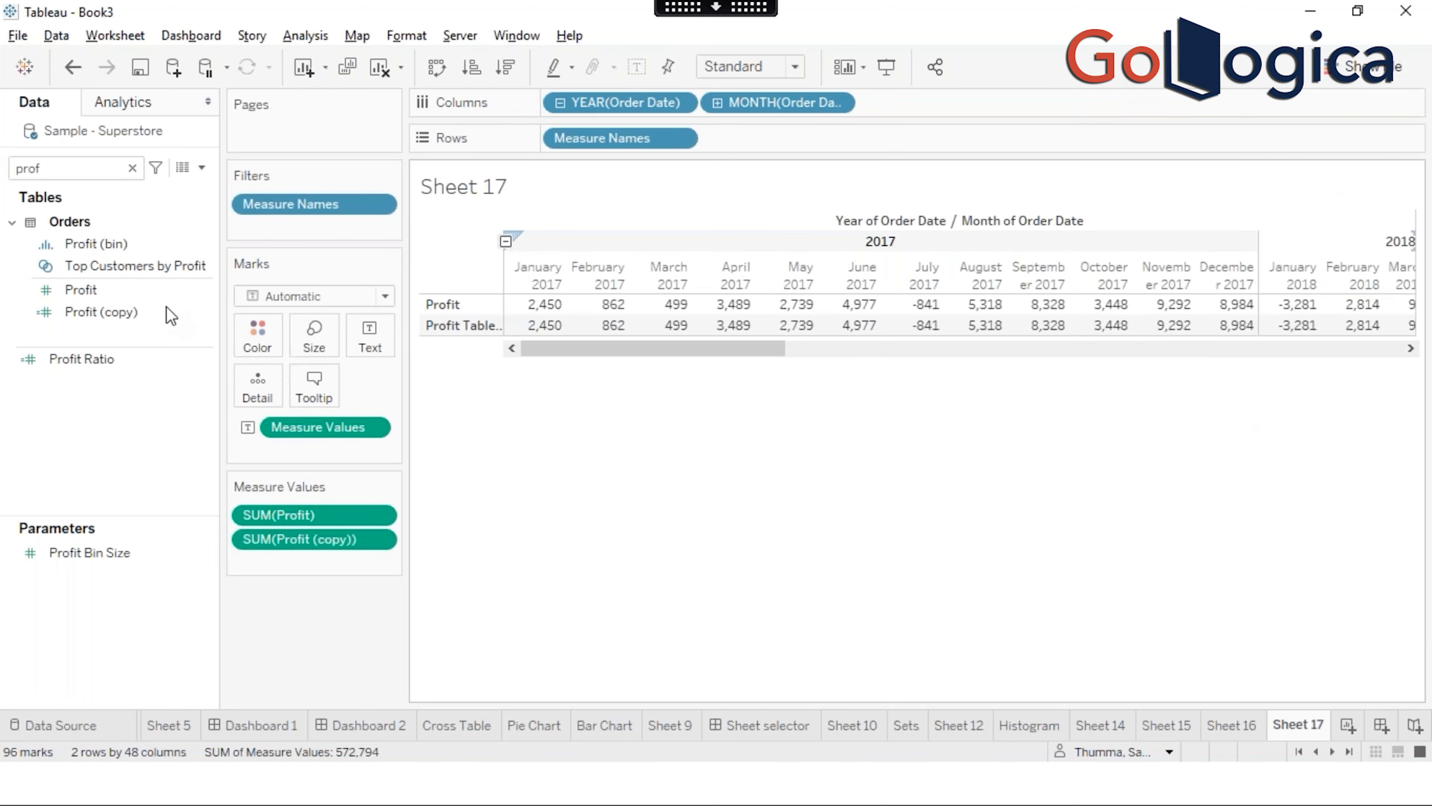
Step: Duplicate the Profit (copy) field and add the duplicate below SUM(Profit (copy)) in Measure Values
{"action": "left_click", "coordinate": [107, 318]}
{"action": "right_click", "coordinate": [108, 319]}
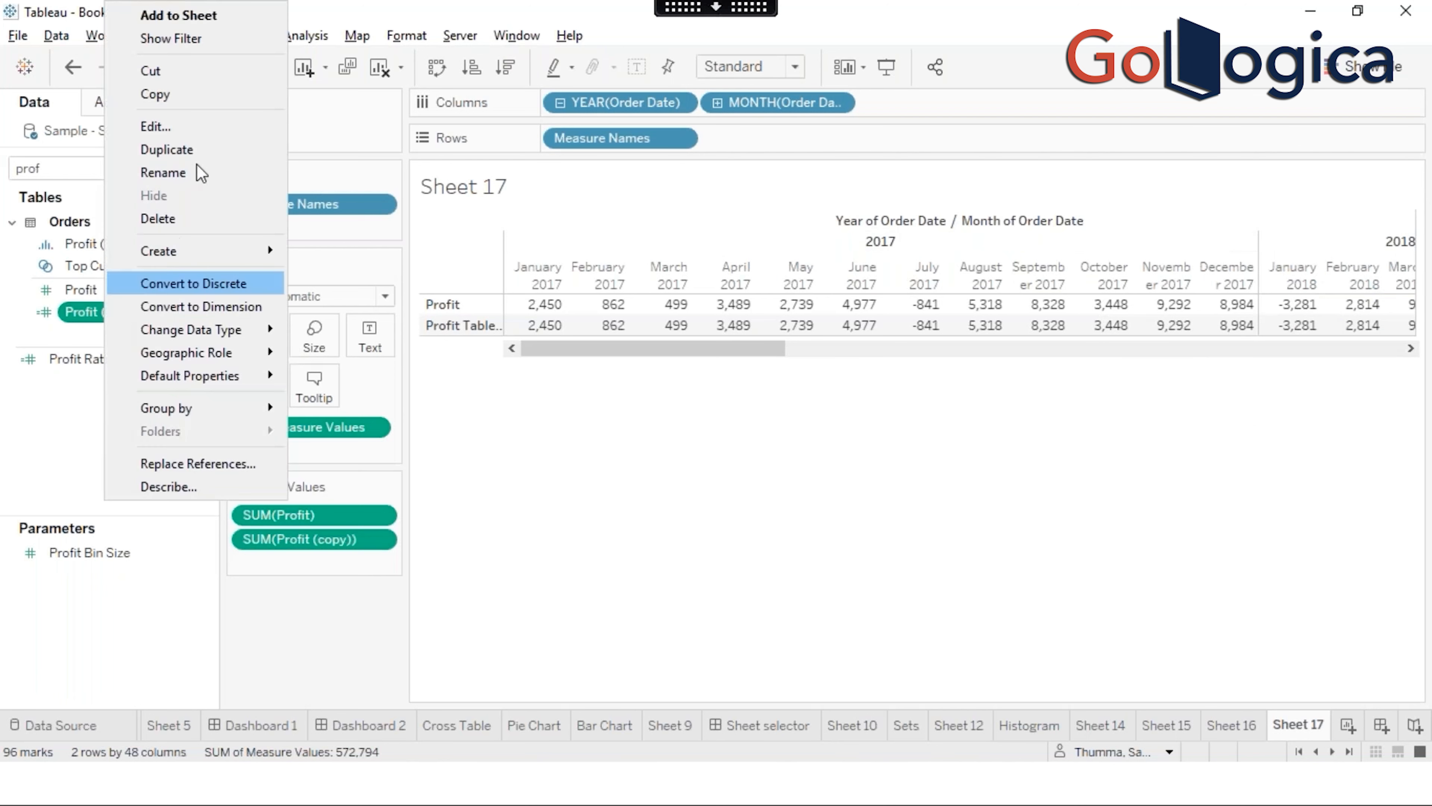
{"action": "left_click", "coordinate": [202, 148]}
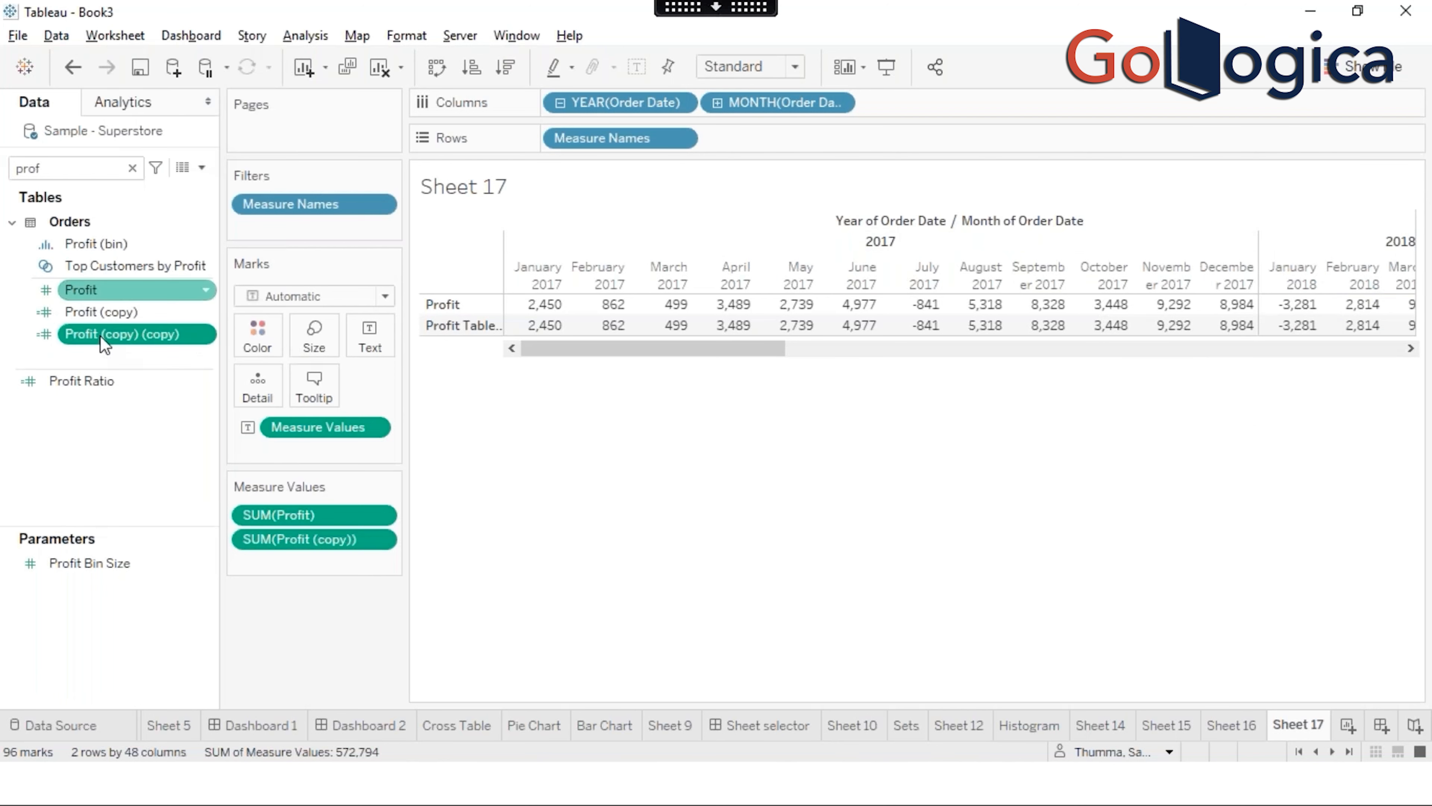
{"action": "left_click_drag", "start_coordinate": [236, 489], "coordinate": [290, 569]}
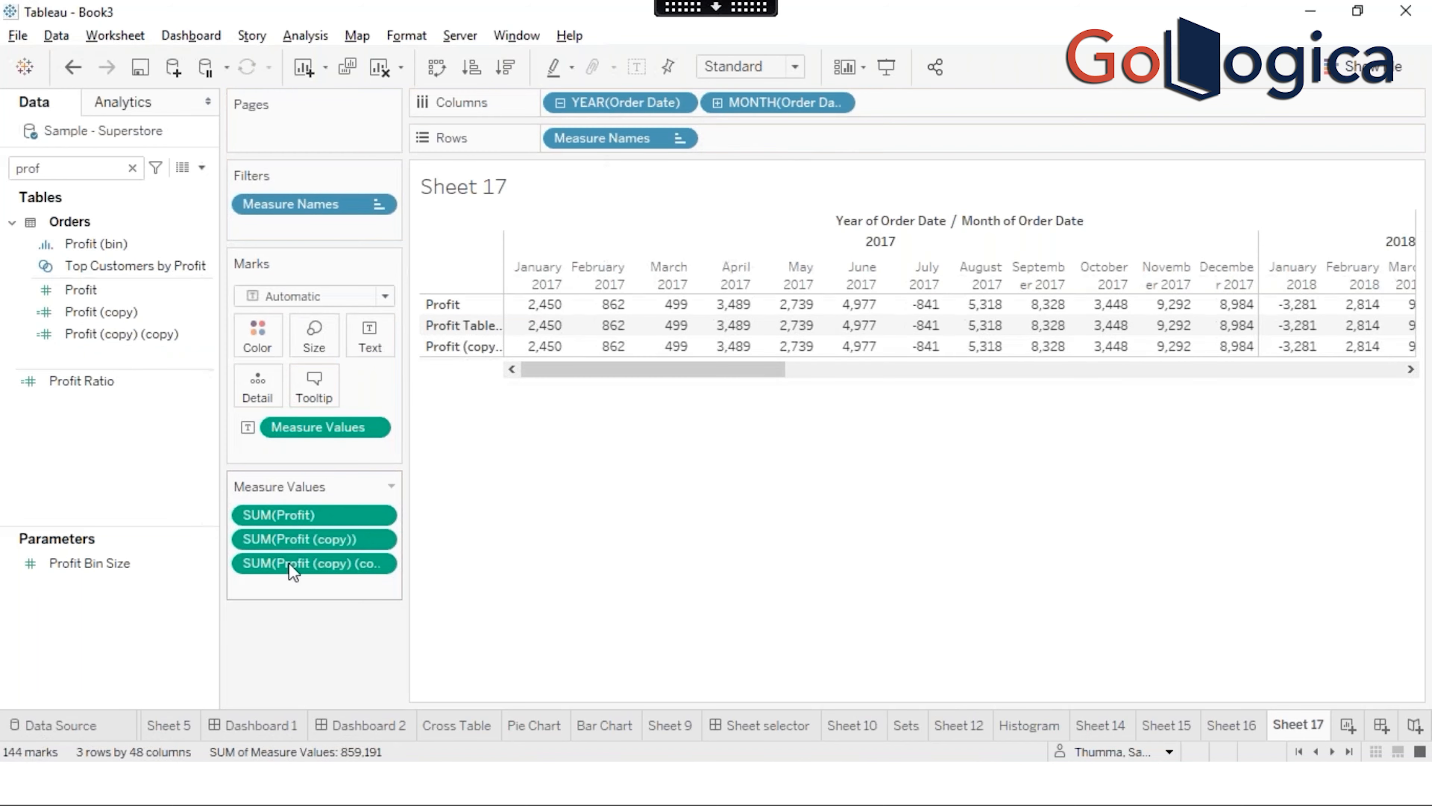
Step: Apply the Running Total quick table calculation to SUM(Profit (copy))
{"action": "right_click", "coordinate": [316, 540]}
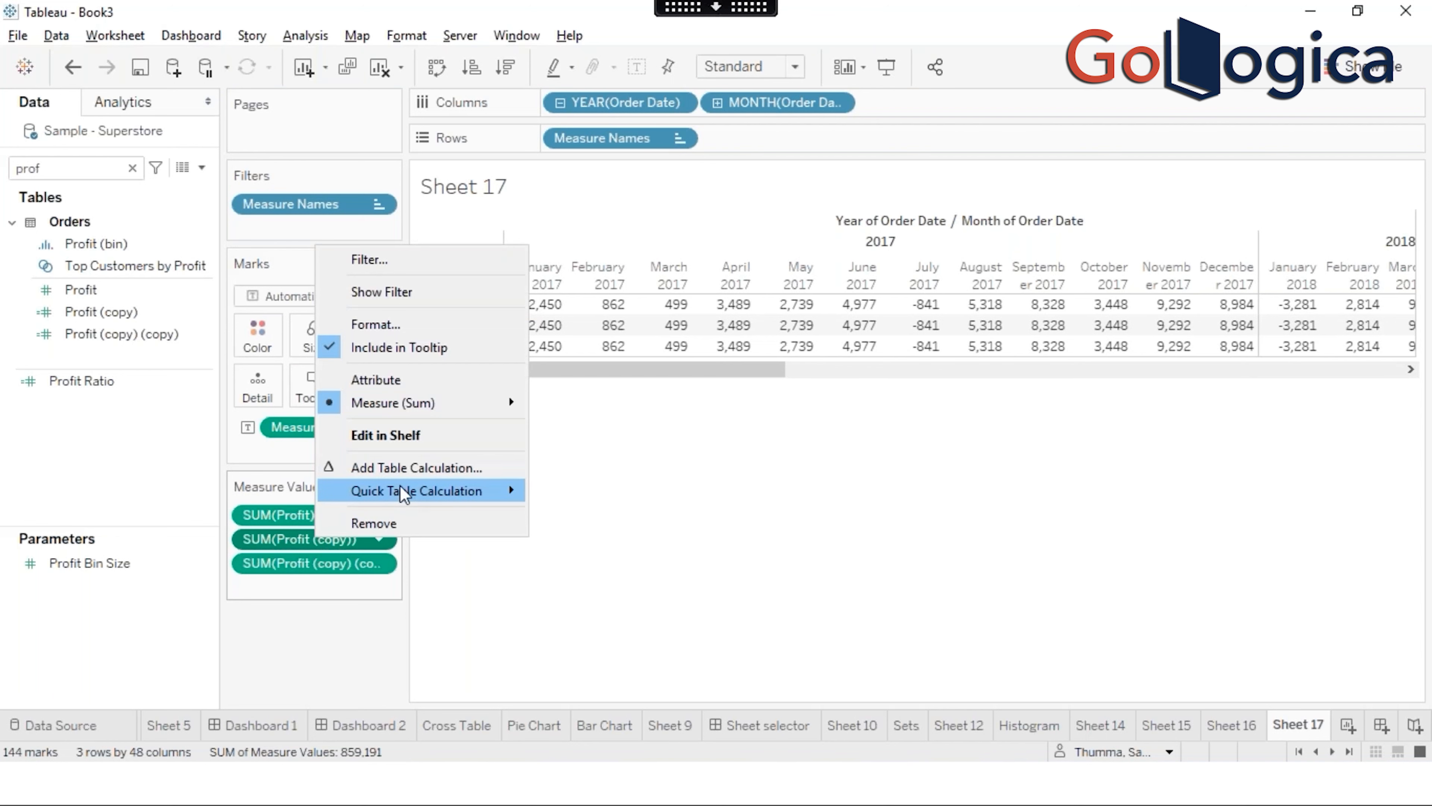
{"action": "mouse_move", "coordinate": [405, 491]}
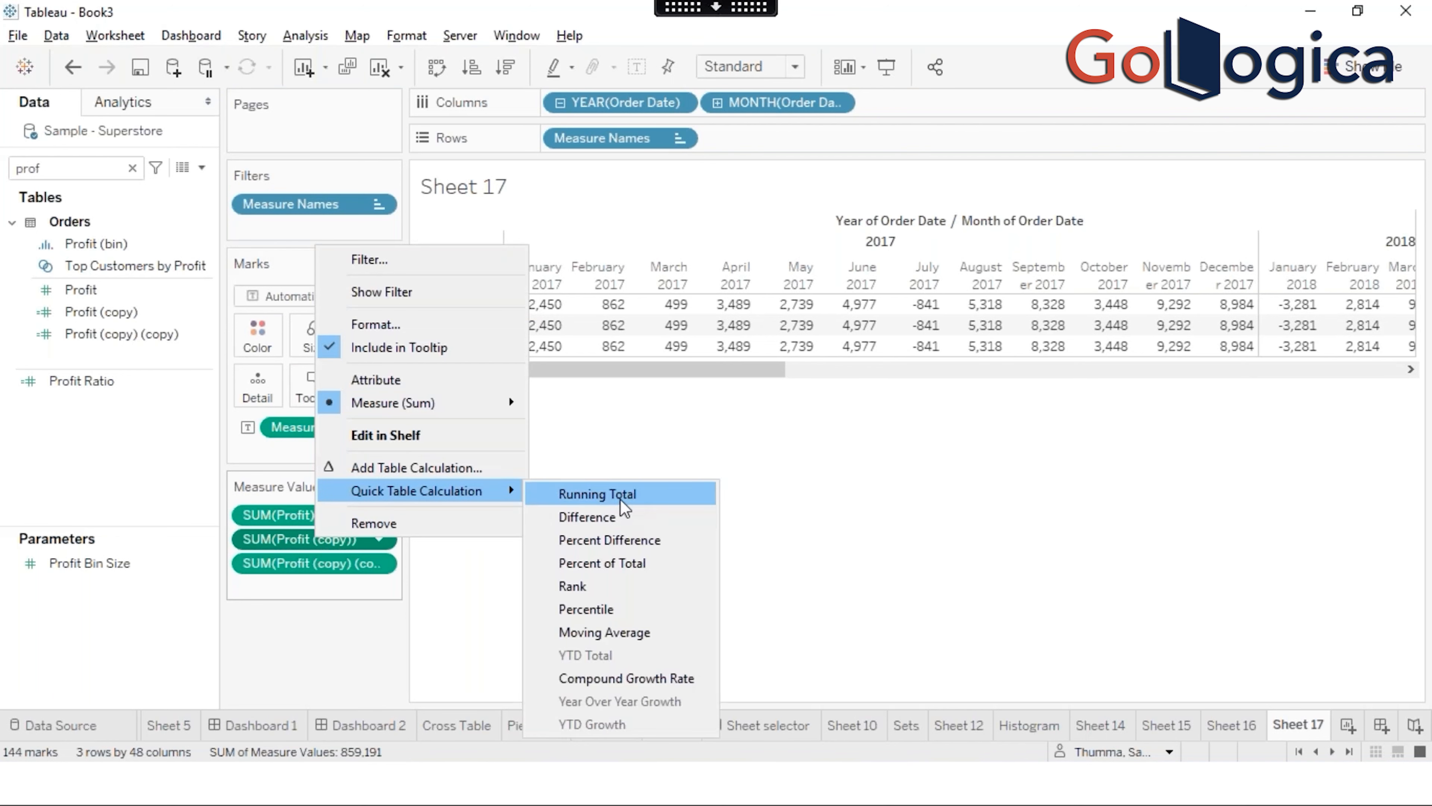
{"action": "left_click", "coordinate": [787, 426]}
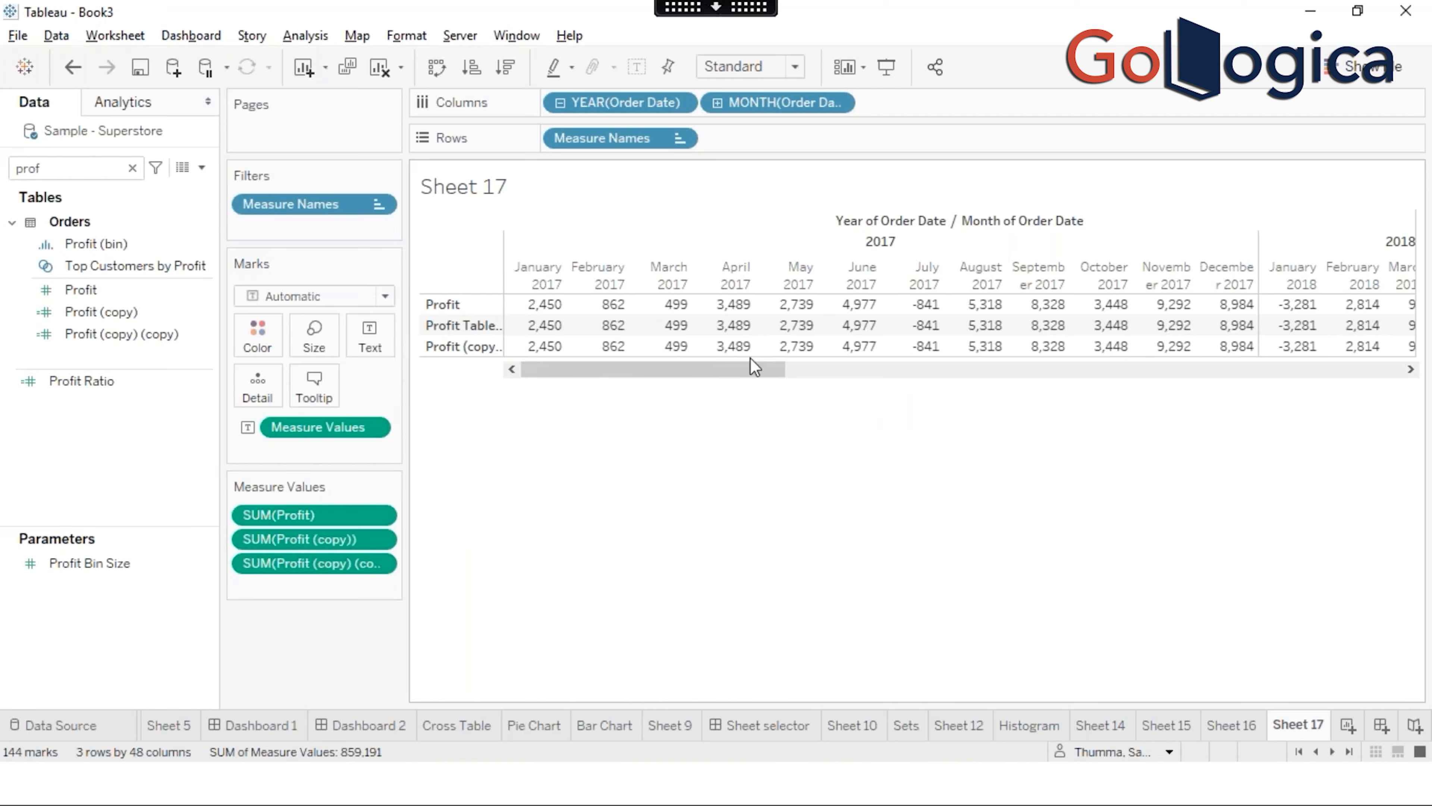
{"action": "left_click_drag", "start_coordinate": [707, 374], "coordinate": [494, 330]}
{"action": "right_click", "coordinate": [329, 541]}
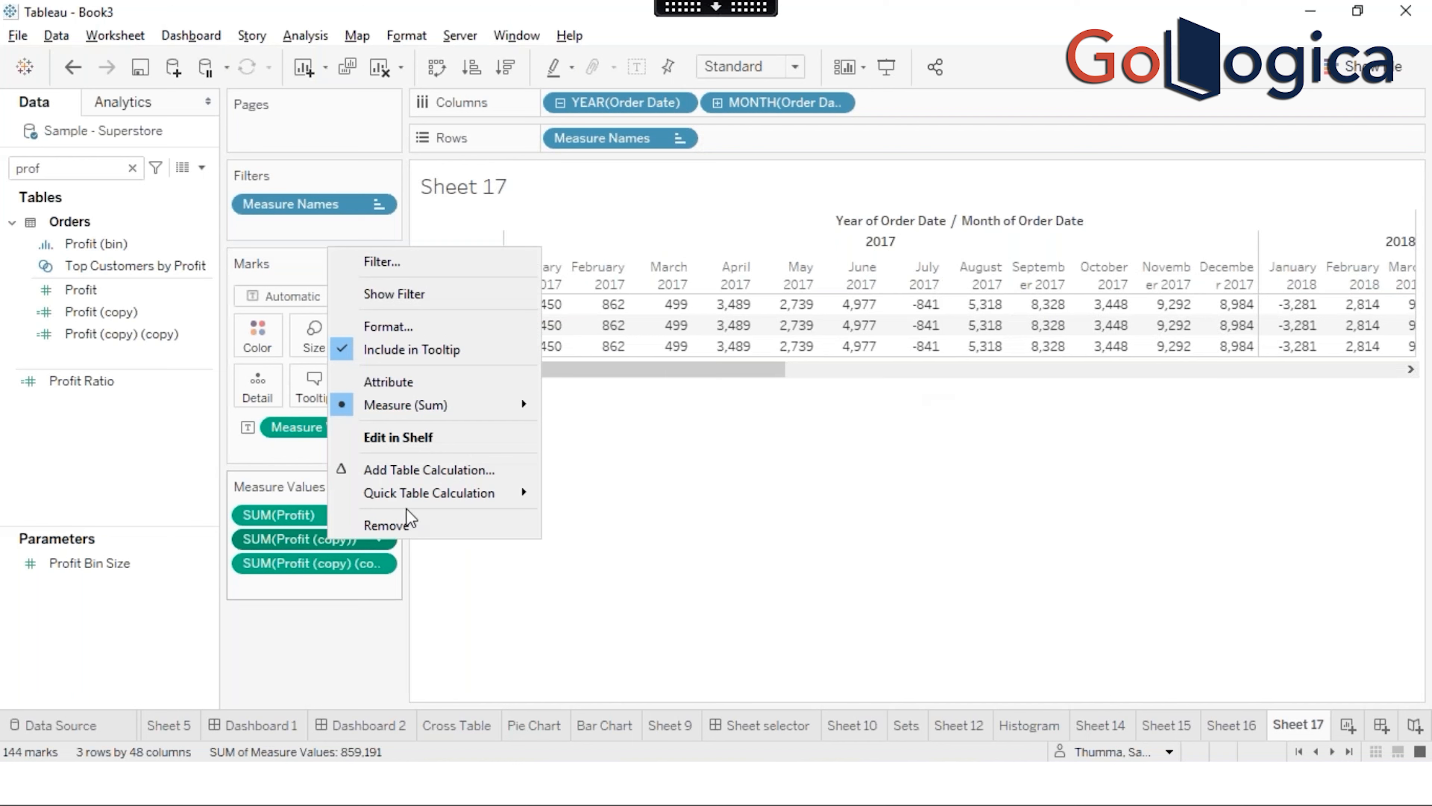
{"action": "mouse_move", "coordinate": [521, 495]}
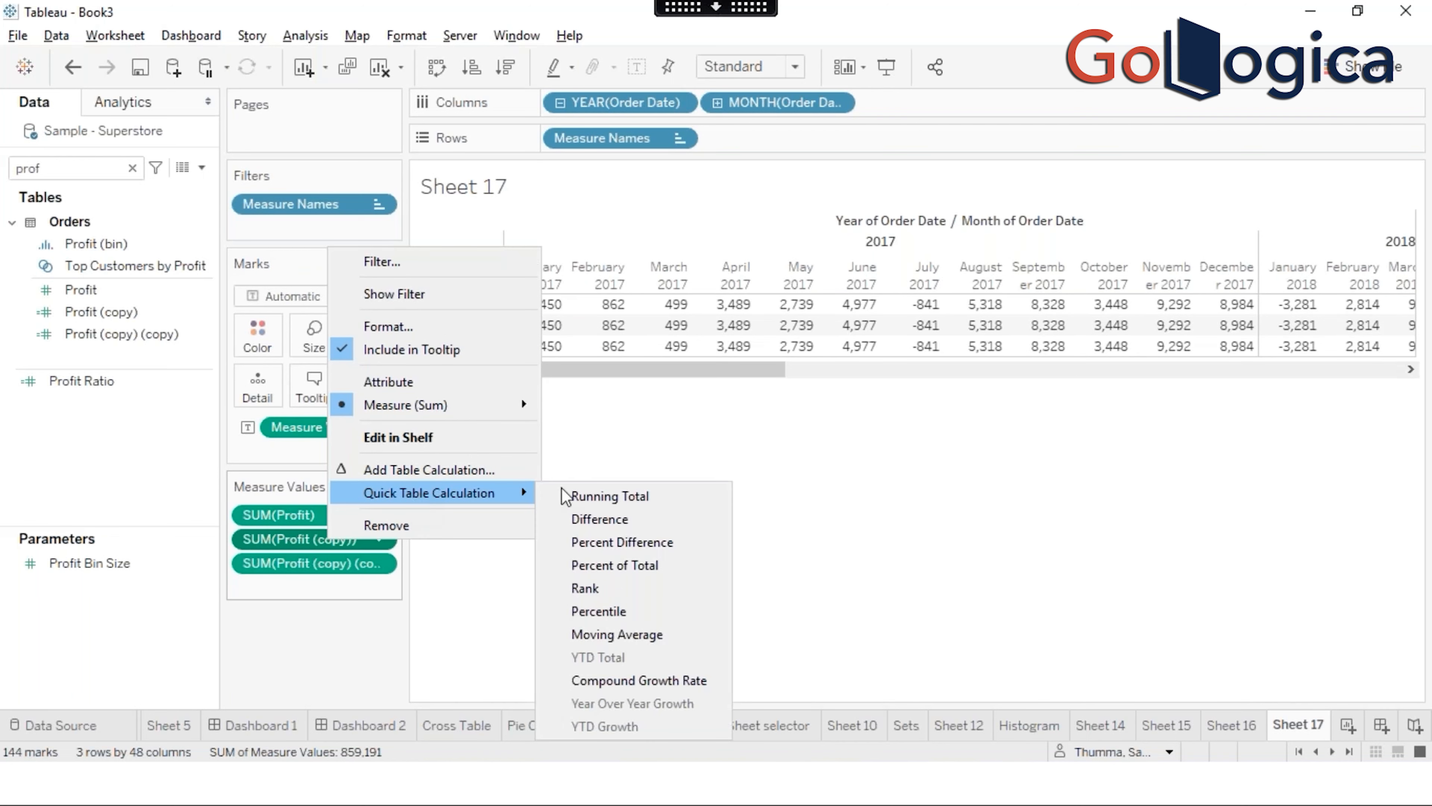
{"action": "left_click", "coordinate": [586, 496]}
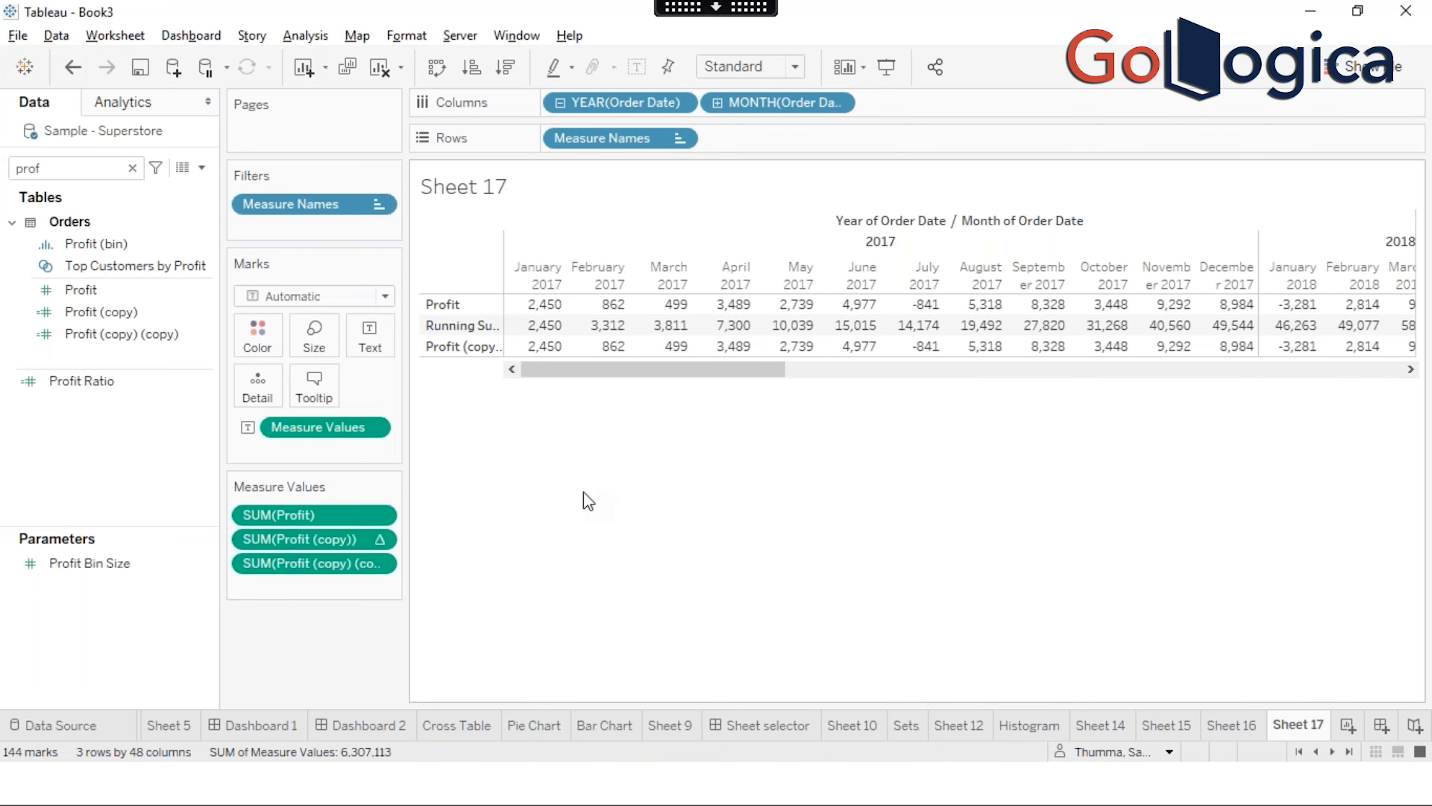
{"action": "mouse_move", "coordinate": [547, 329]}
{"action": "mouse_move", "coordinate": [628, 334]}
Step: Switch to PowerPoint to review slide 6, Adding a Secondary calculation, and return to Tableau
{"action": "left_click", "coordinate": [716, 10]}
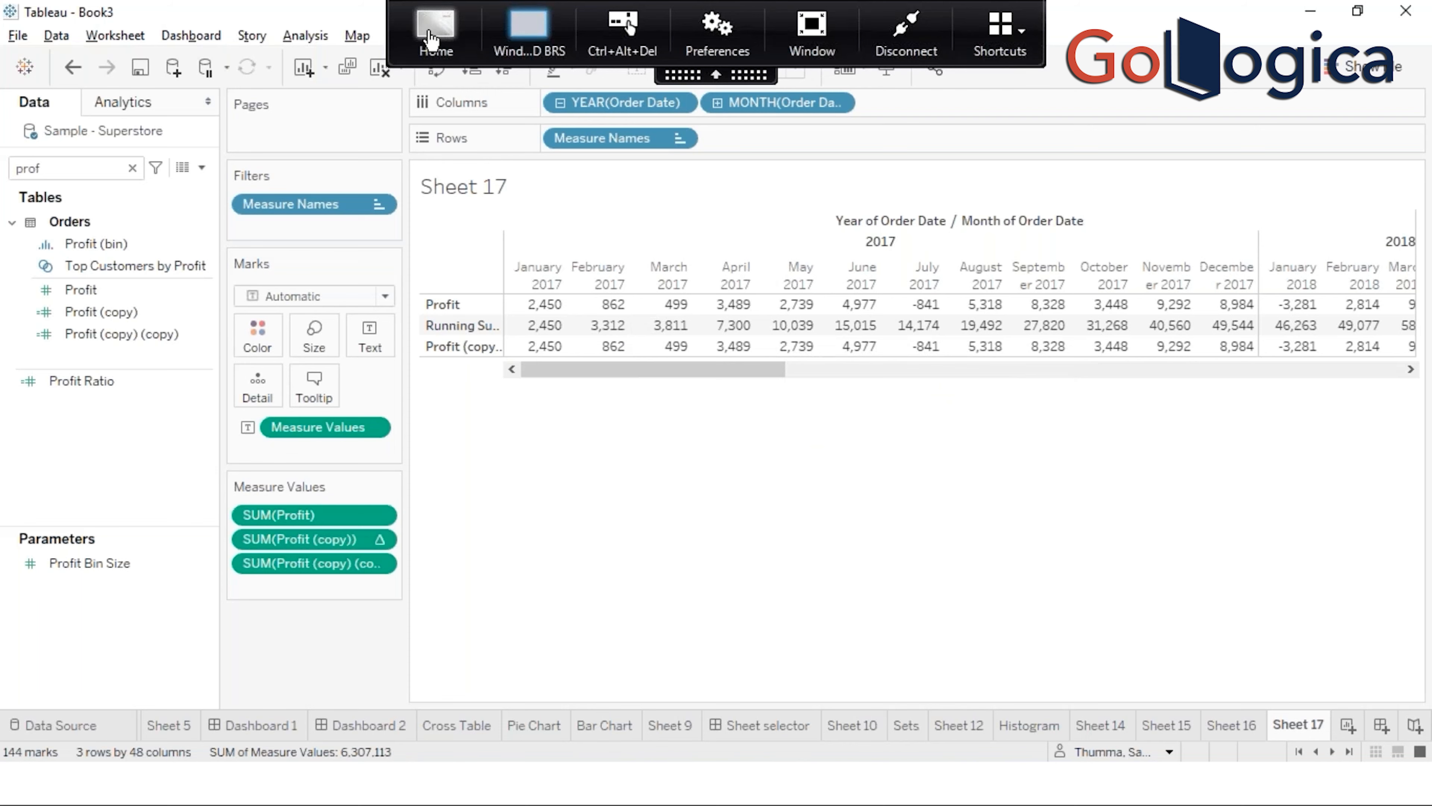
{"action": "left_click", "coordinate": [437, 23]}
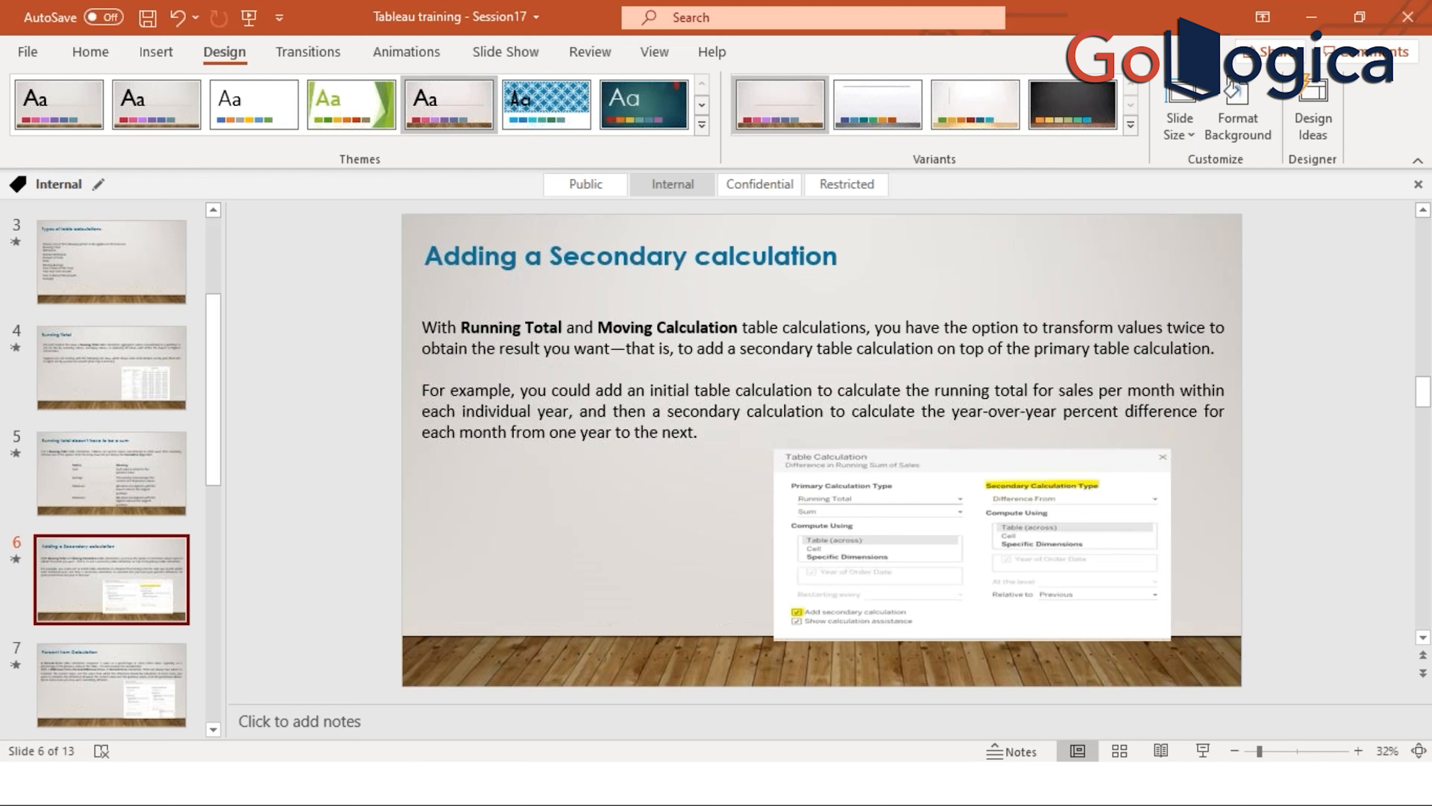
{"action": "left_click", "coordinate": [952, 783]}
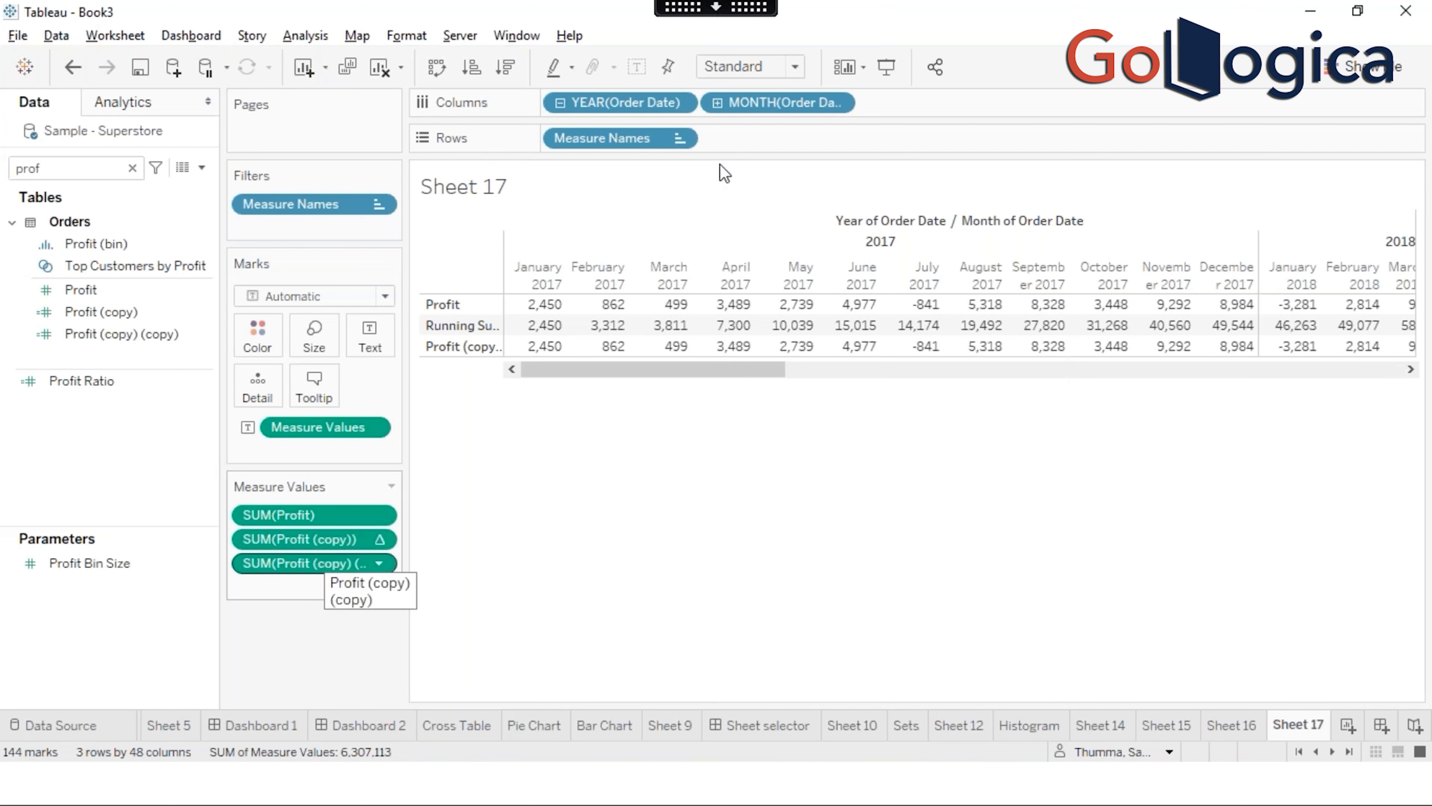
Step: Switch to the local desktop, find Notepad through Windows search and bring up its untitled note
{"action": "left_click", "coordinate": [716, 7]}
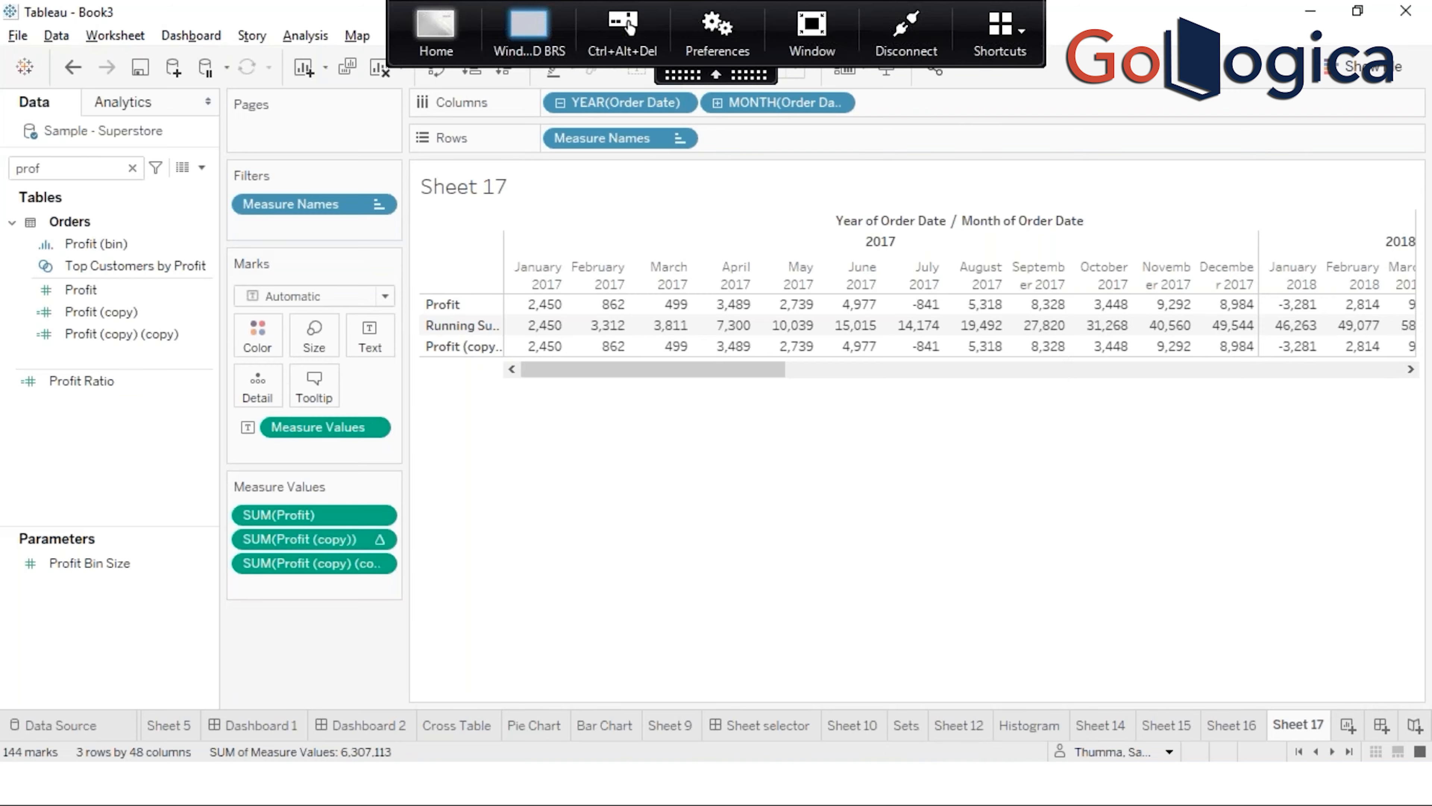
{"action": "left_click", "coordinate": [436, 29]}
{"action": "key", "text": "super"}
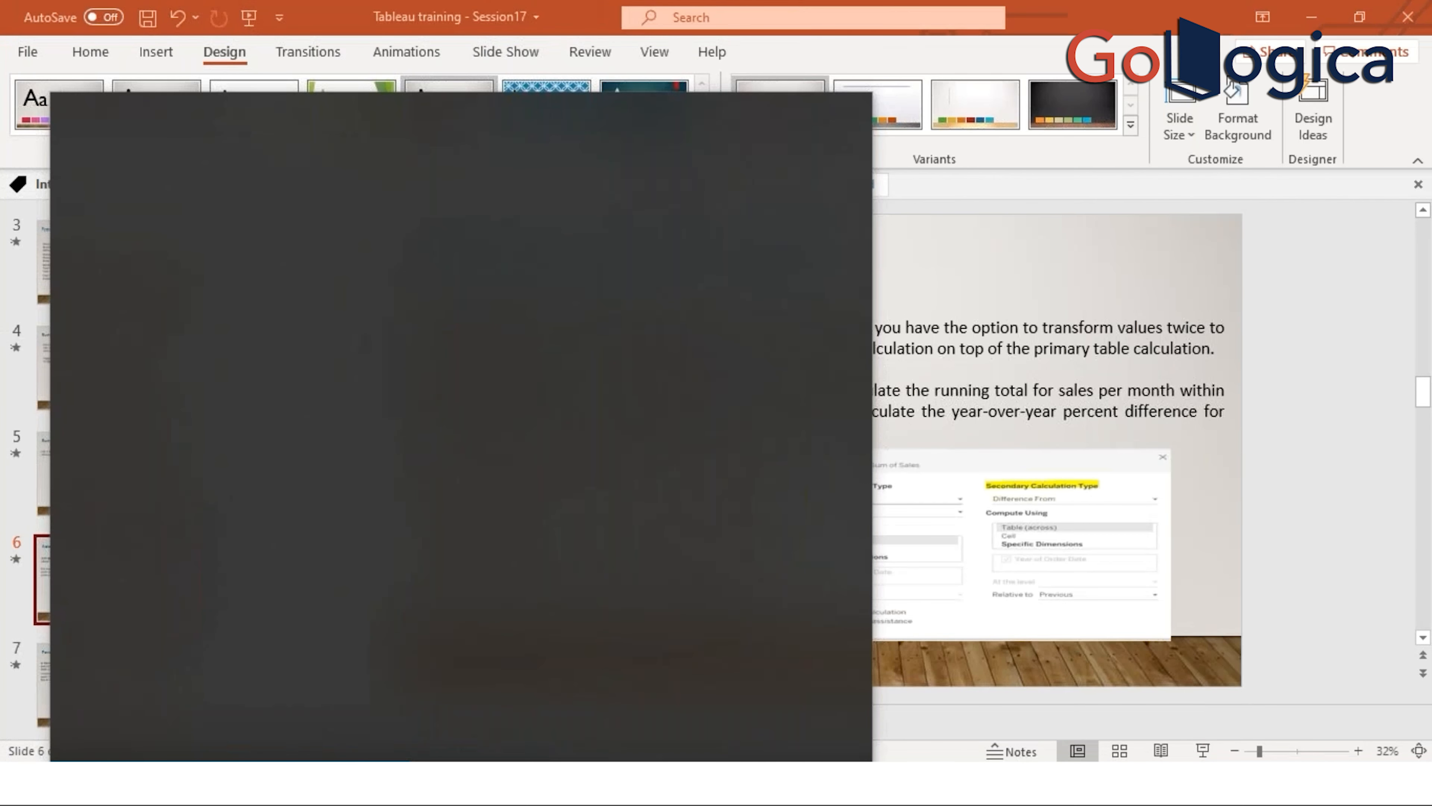
{"action": "type", "text": "note"}
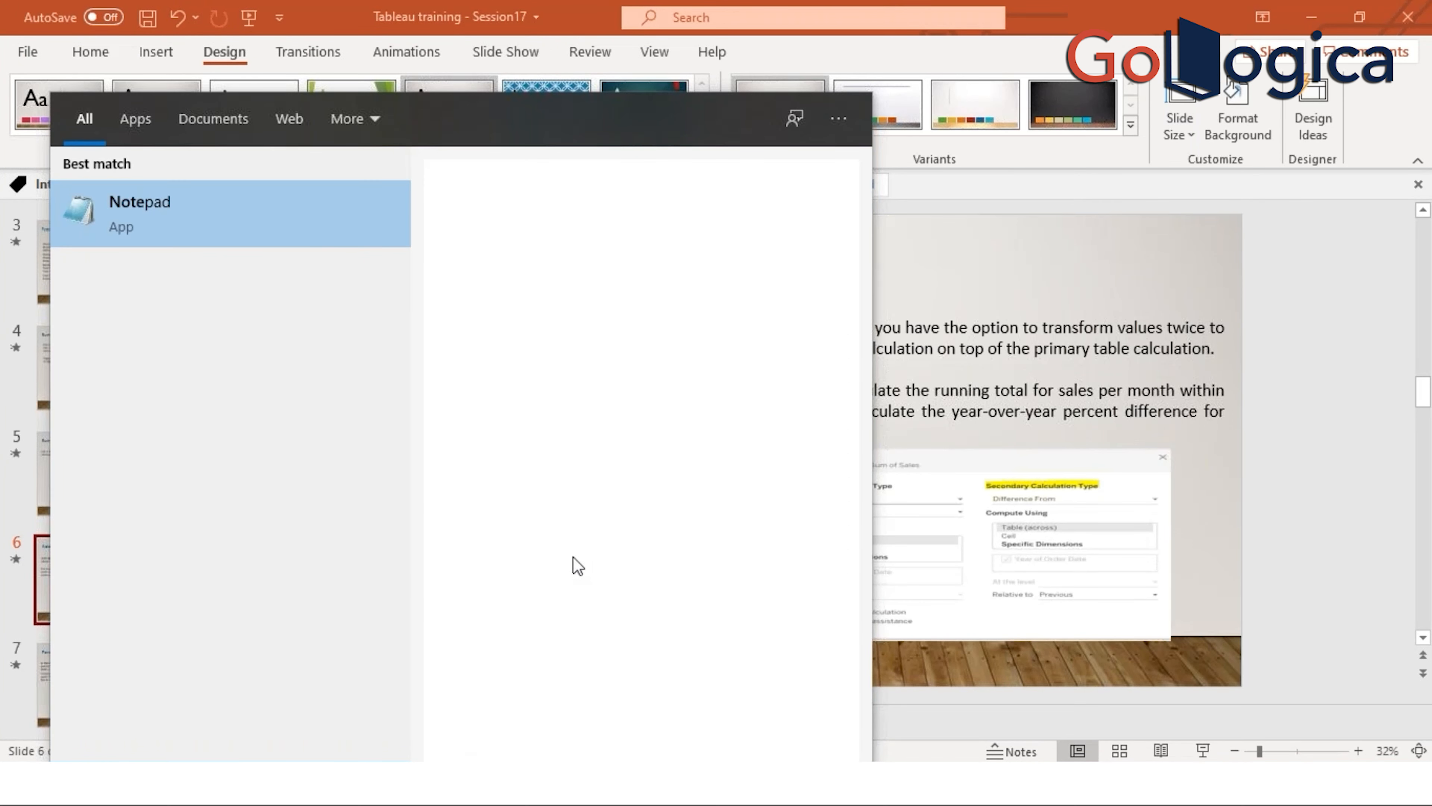
{"action": "key", "text": "Return"}
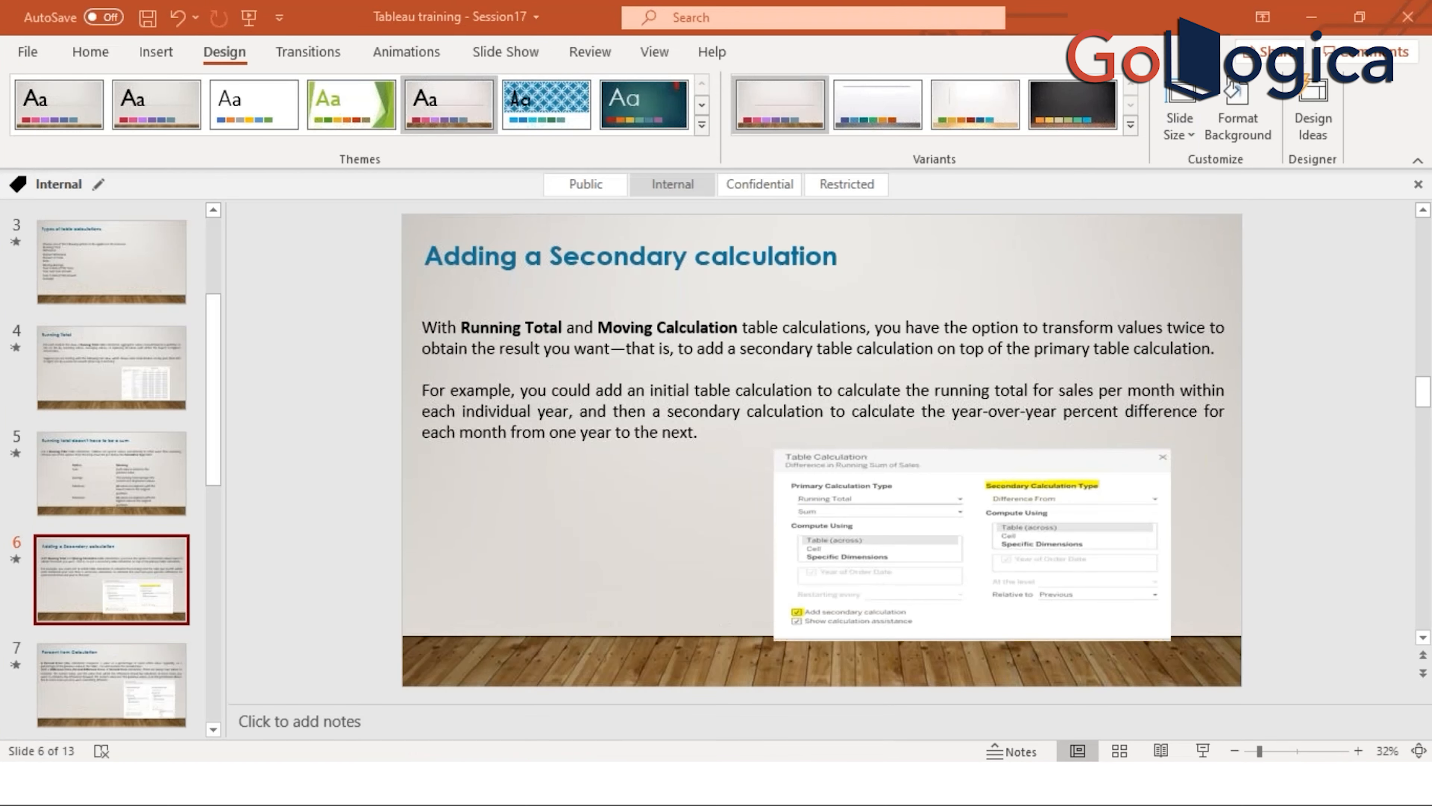
{"action": "left_click", "coordinate": [835, 731]}
Step: Below the note's existing text, add the lines "relative", "comparison with", "previous", "next", "first" and "last"
{"action": "key", "text": "Return"}
{"action": "key", "text": "Return"}
{"action": "type", "text": "relative"}
{"action": "key", "text": "Return"}
{"action": "type", "text": "comparison"}
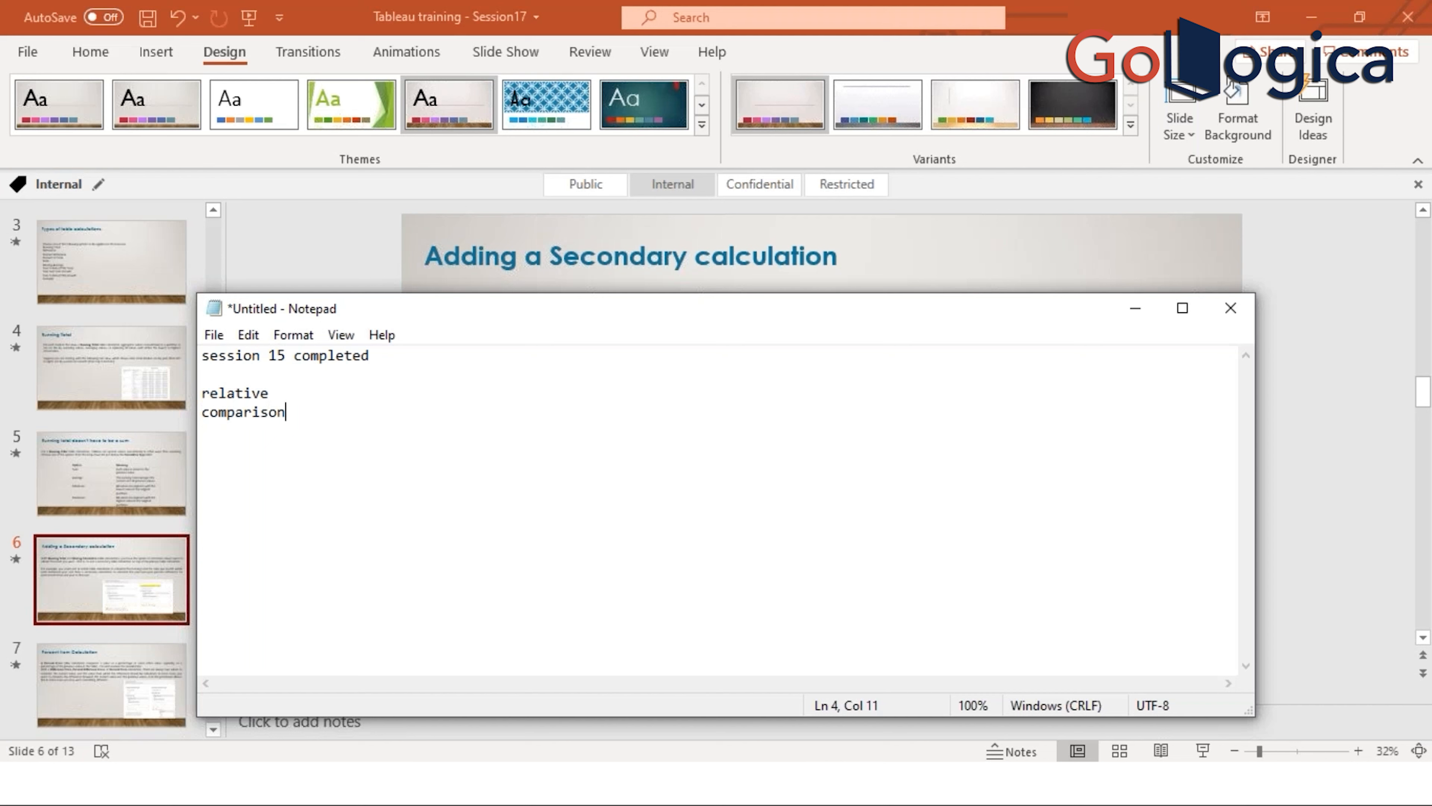
{"action": "type", "text": " with"}
{"action": "key", "text": "Return"}
{"action": "type", "text": "previous"}
{"action": "key", "text": "Return"}
{"action": "type", "text": "next"}
{"action": "key", "text": "Return"}
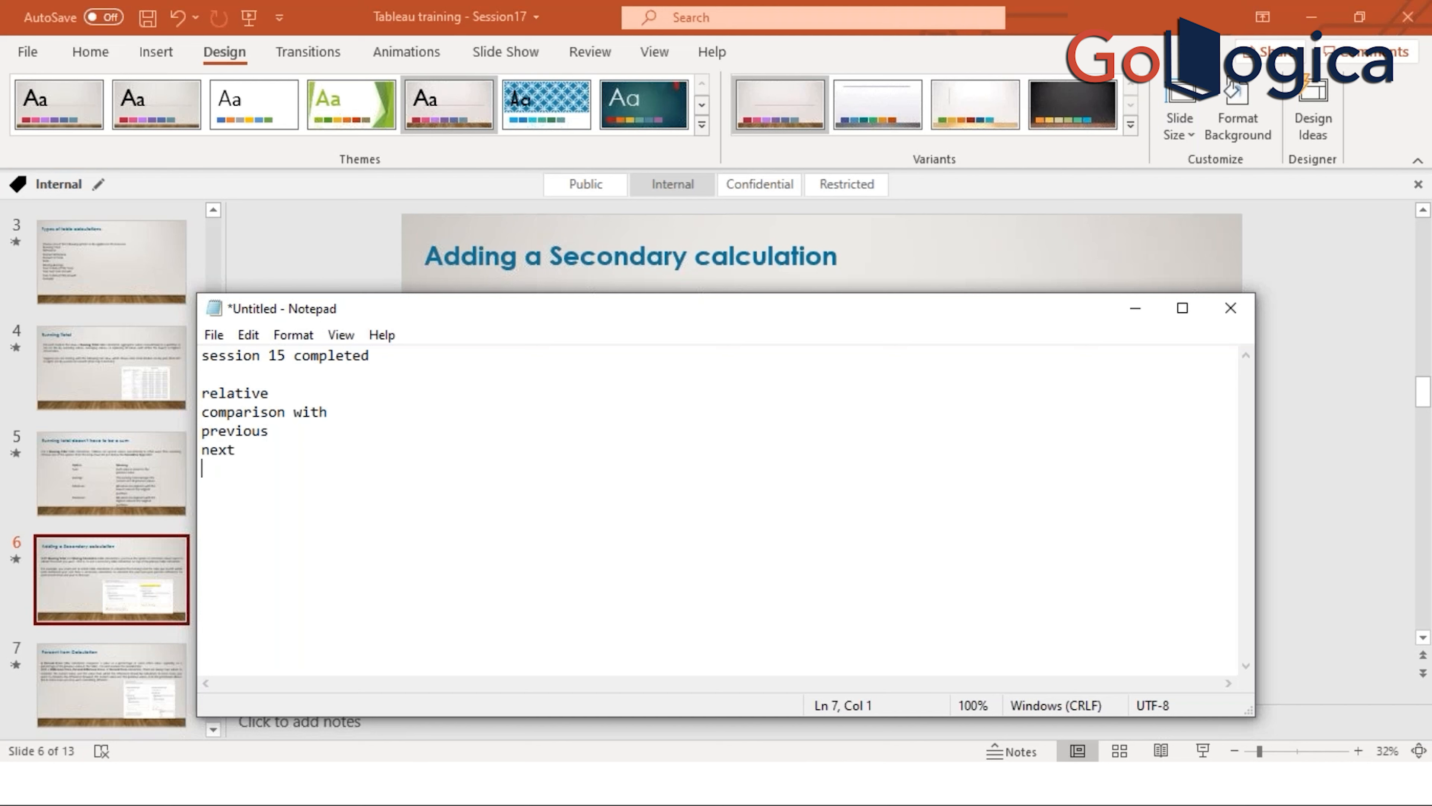
{"action": "type", "text": "first"}
{"action": "key", "text": "Return"}
{"action": "type", "text": "last"}
Step: Switch back to Tableau and apply the Running Total quick table calculation to SUM(Profit (copy) (copy))
{"action": "left_click", "coordinate": [943, 686]}
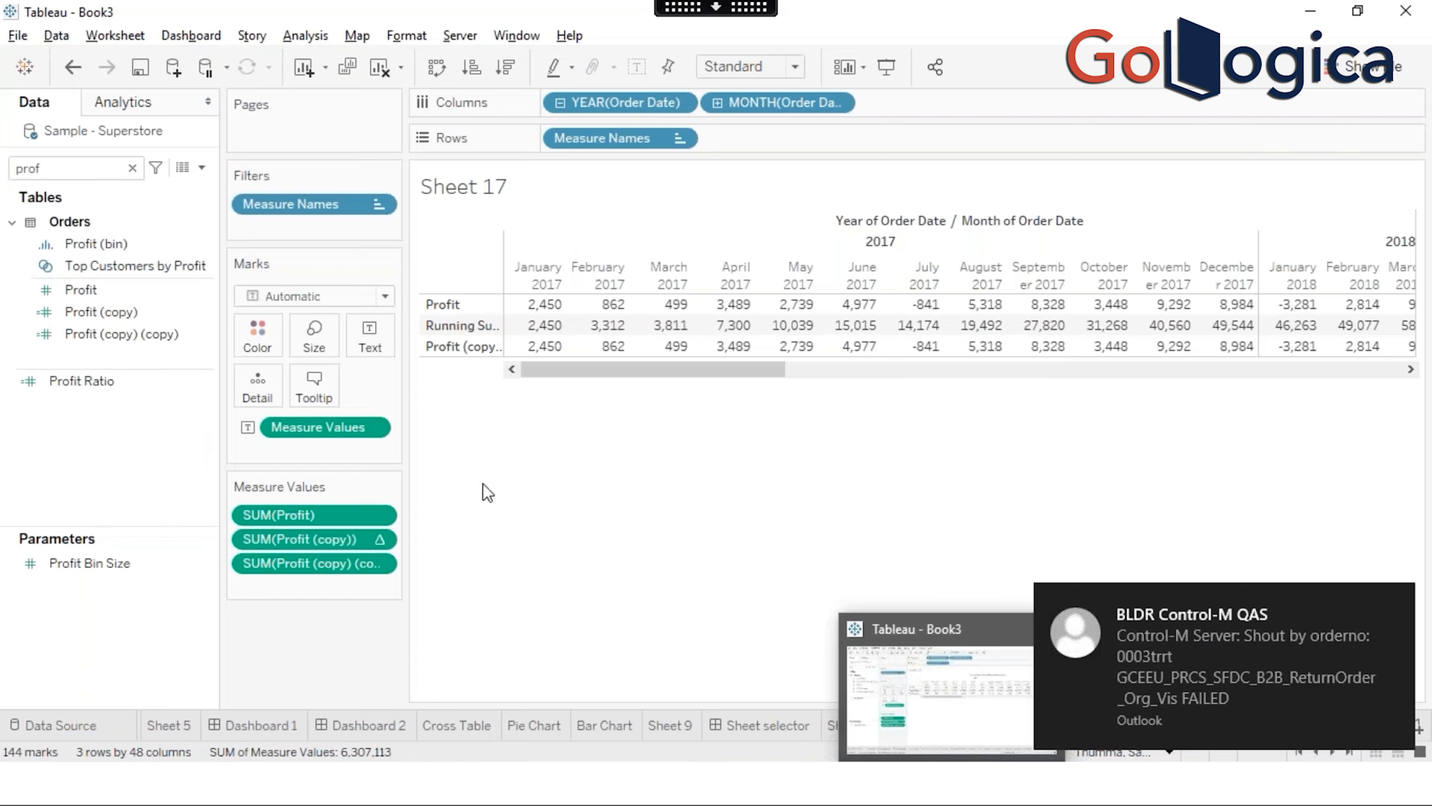
{"action": "right_click", "coordinate": [327, 573]}
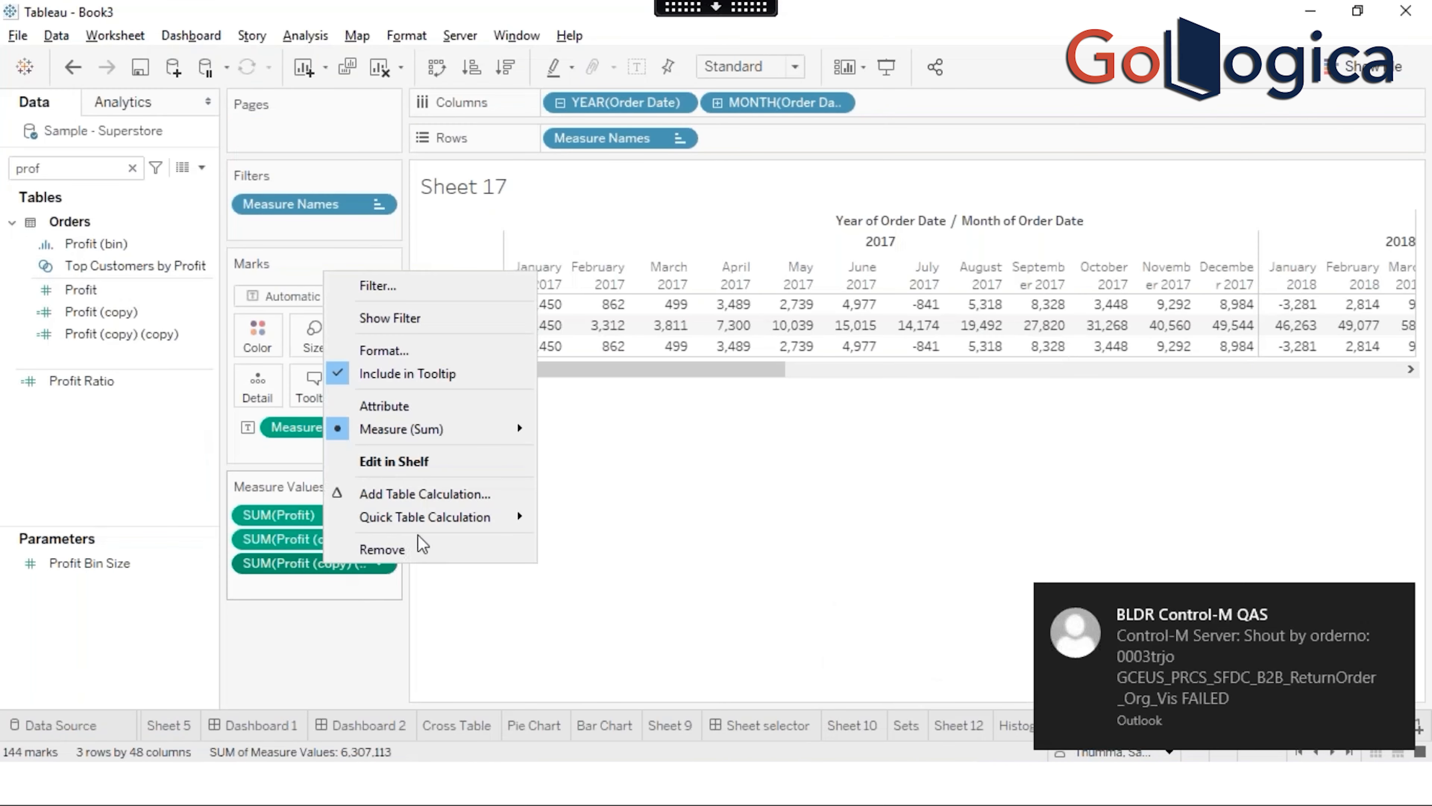
{"action": "mouse_move", "coordinate": [443, 531]}
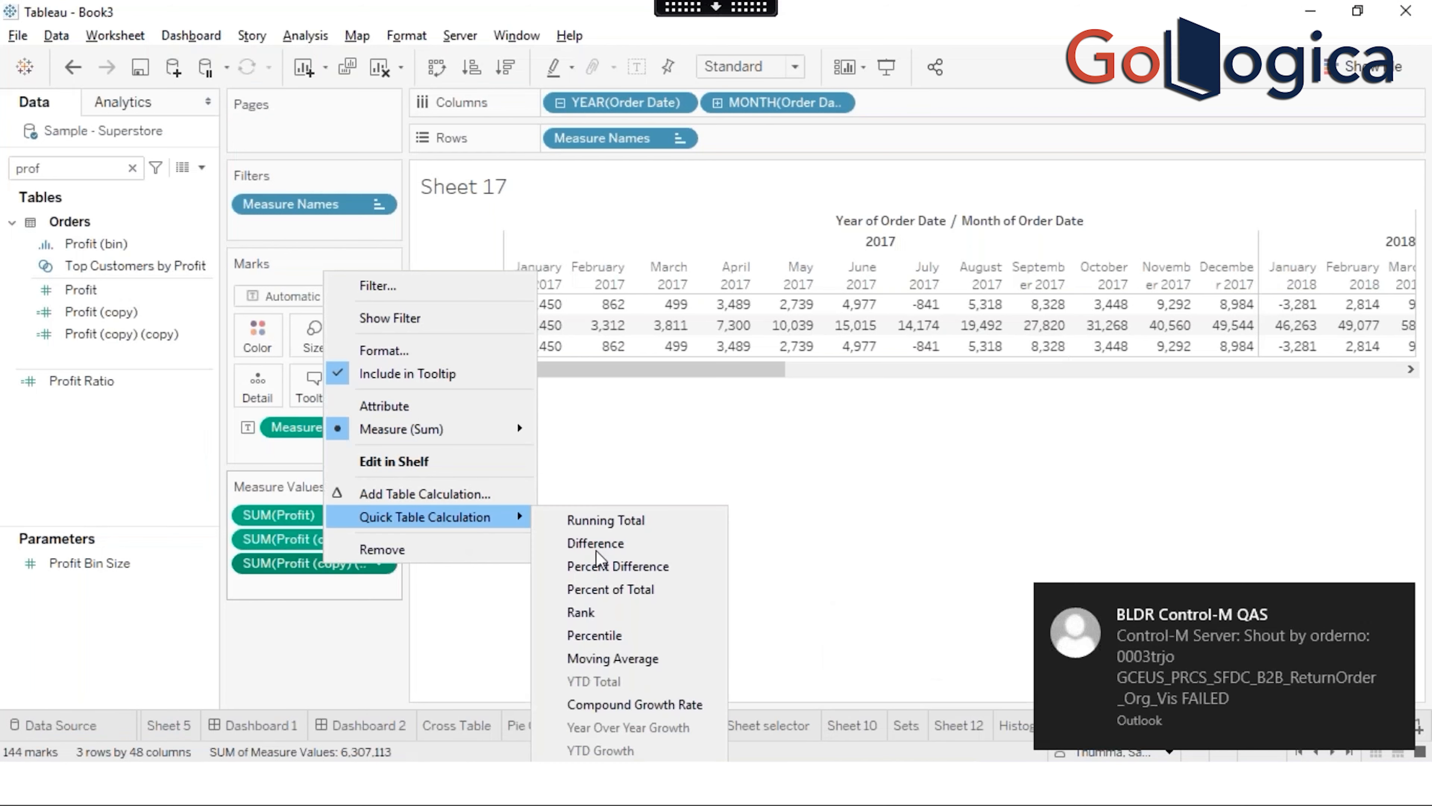
{"action": "left_click", "coordinate": [606, 519]}
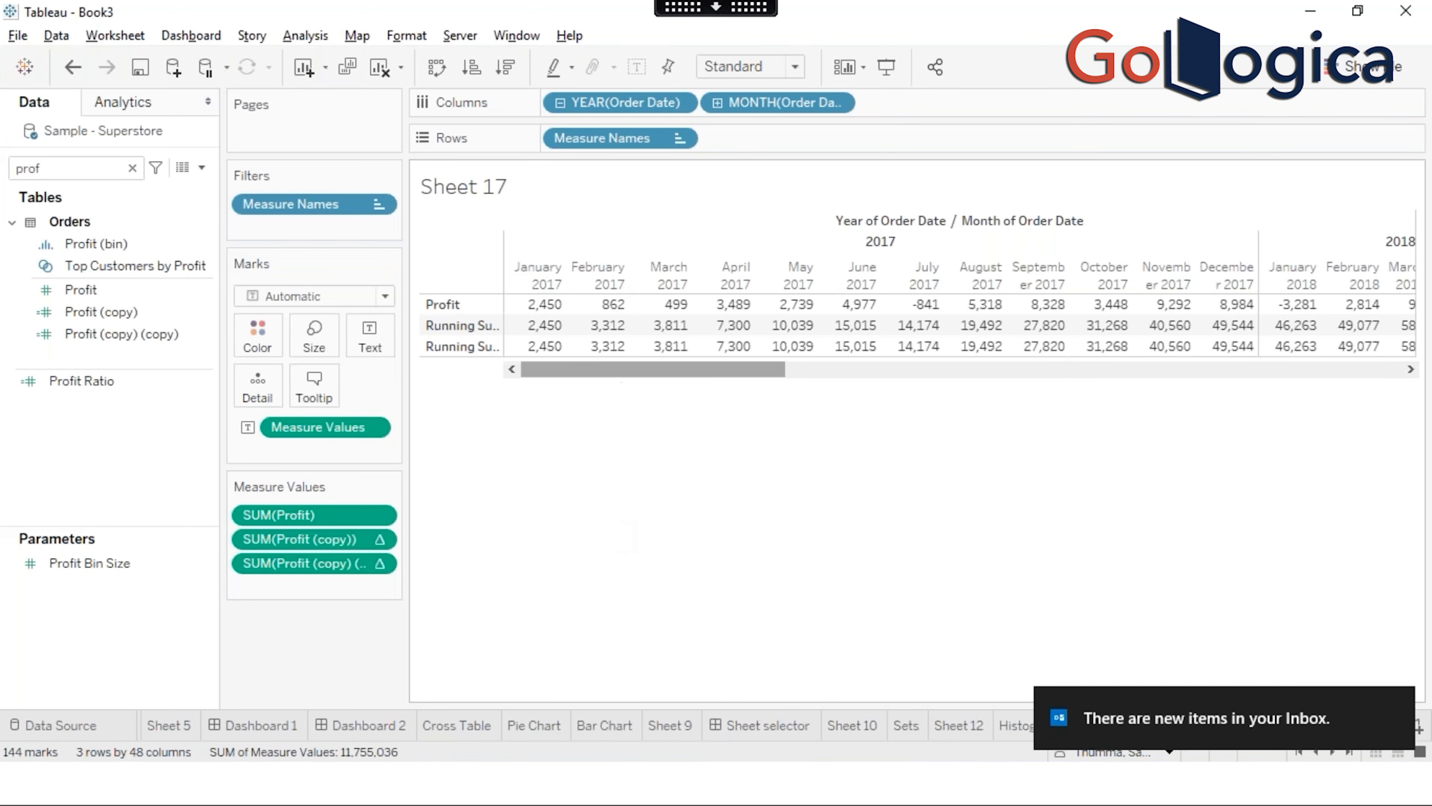
Step: Check the comparison list in Notepad on the local desktop and return to Tableau
{"action": "left_click", "coordinate": [699, 8]}
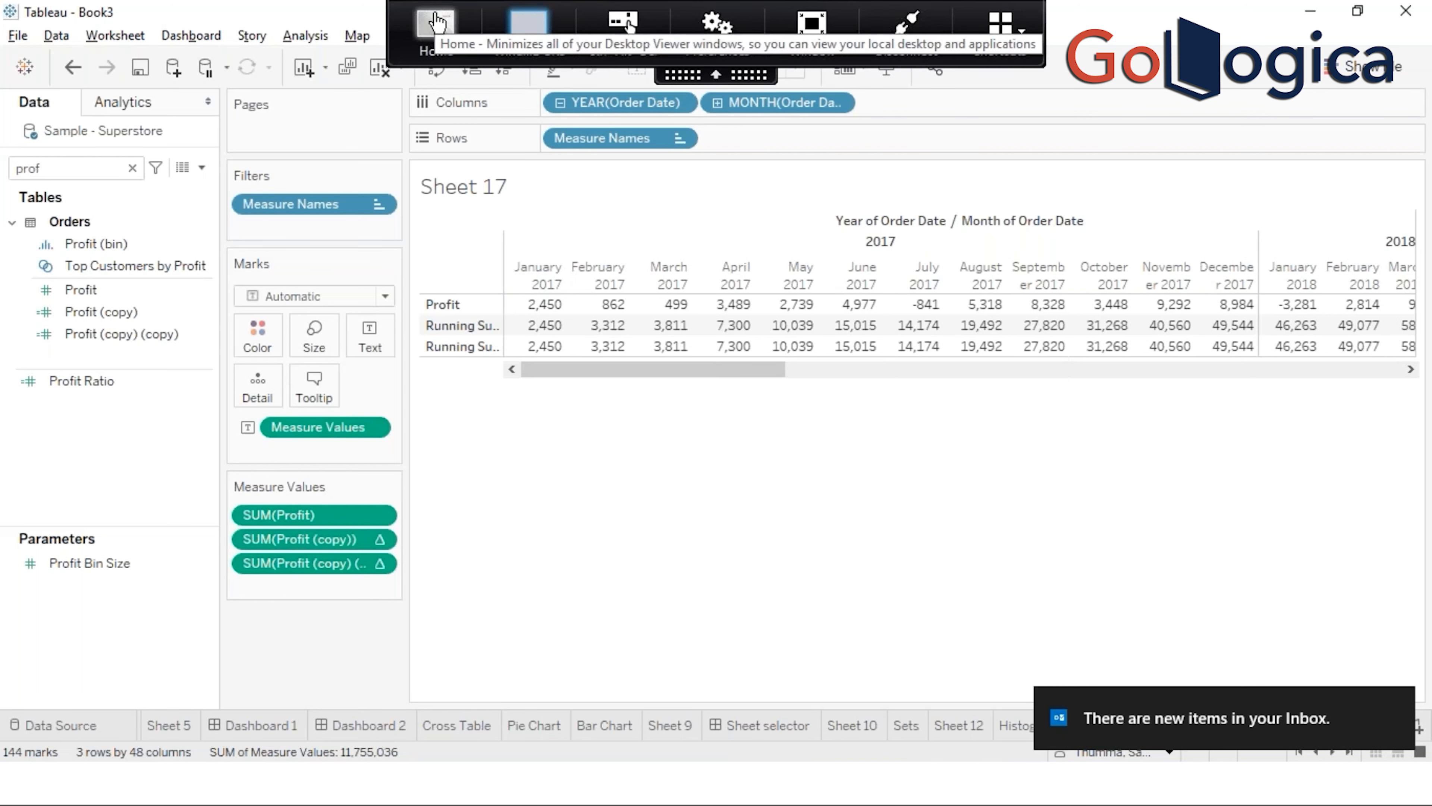
{"action": "left_click", "coordinate": [432, 48]}
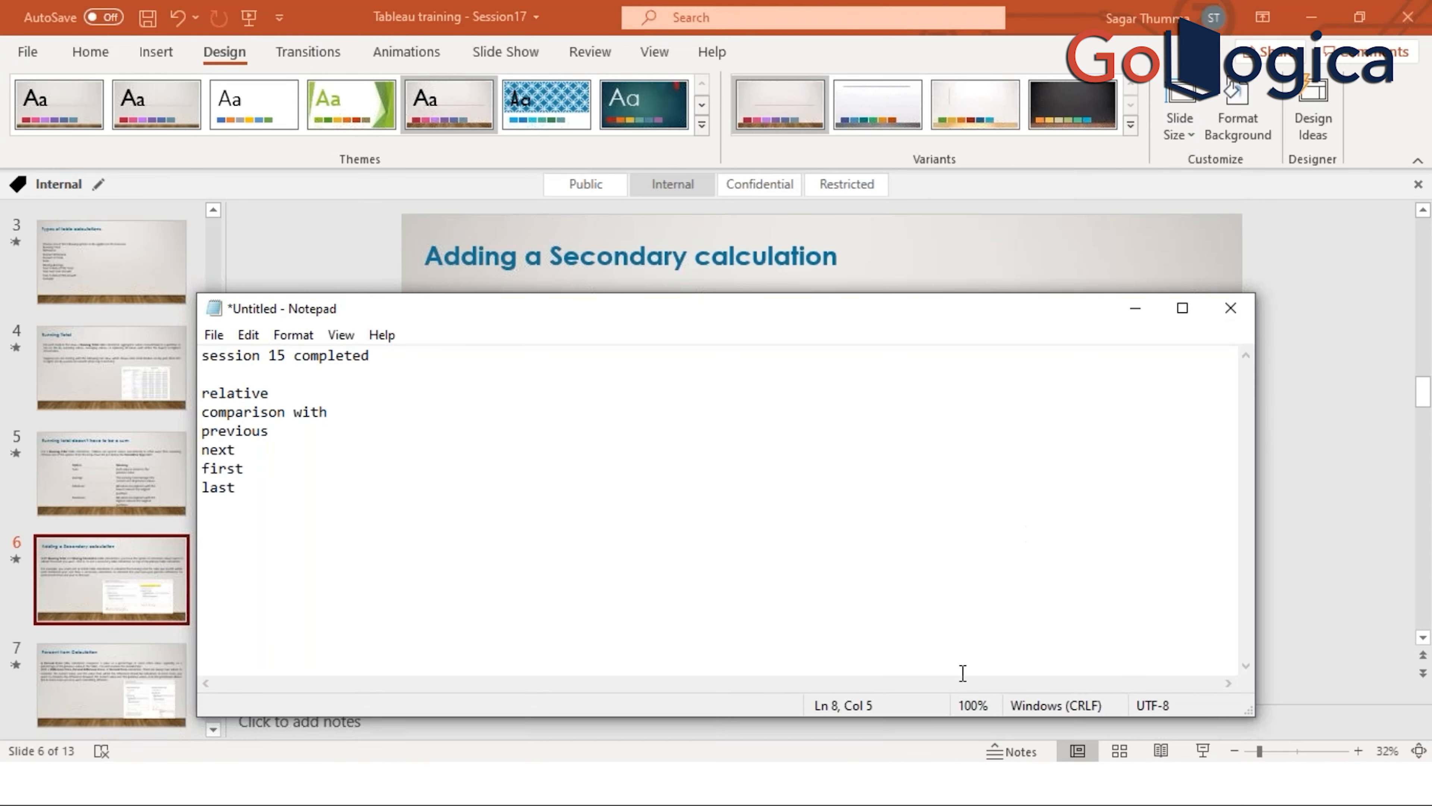
{"action": "key", "text": "alt+Tab"}
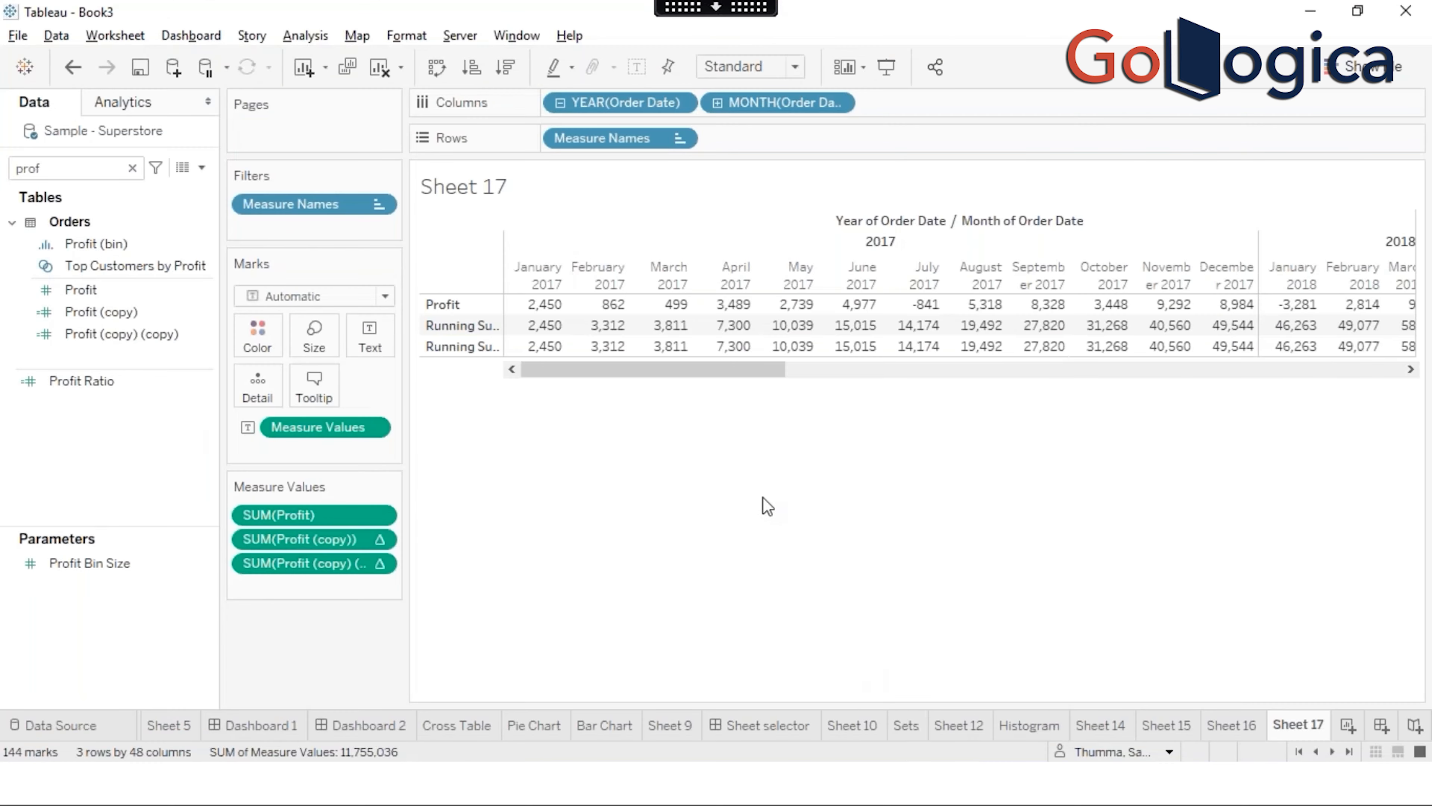
Step: Add a secondary Difference From calculation, relative to Previous and along Table (across), to the running total on SUM(Profit (copy) (copy))
{"action": "right_click", "coordinate": [316, 565]}
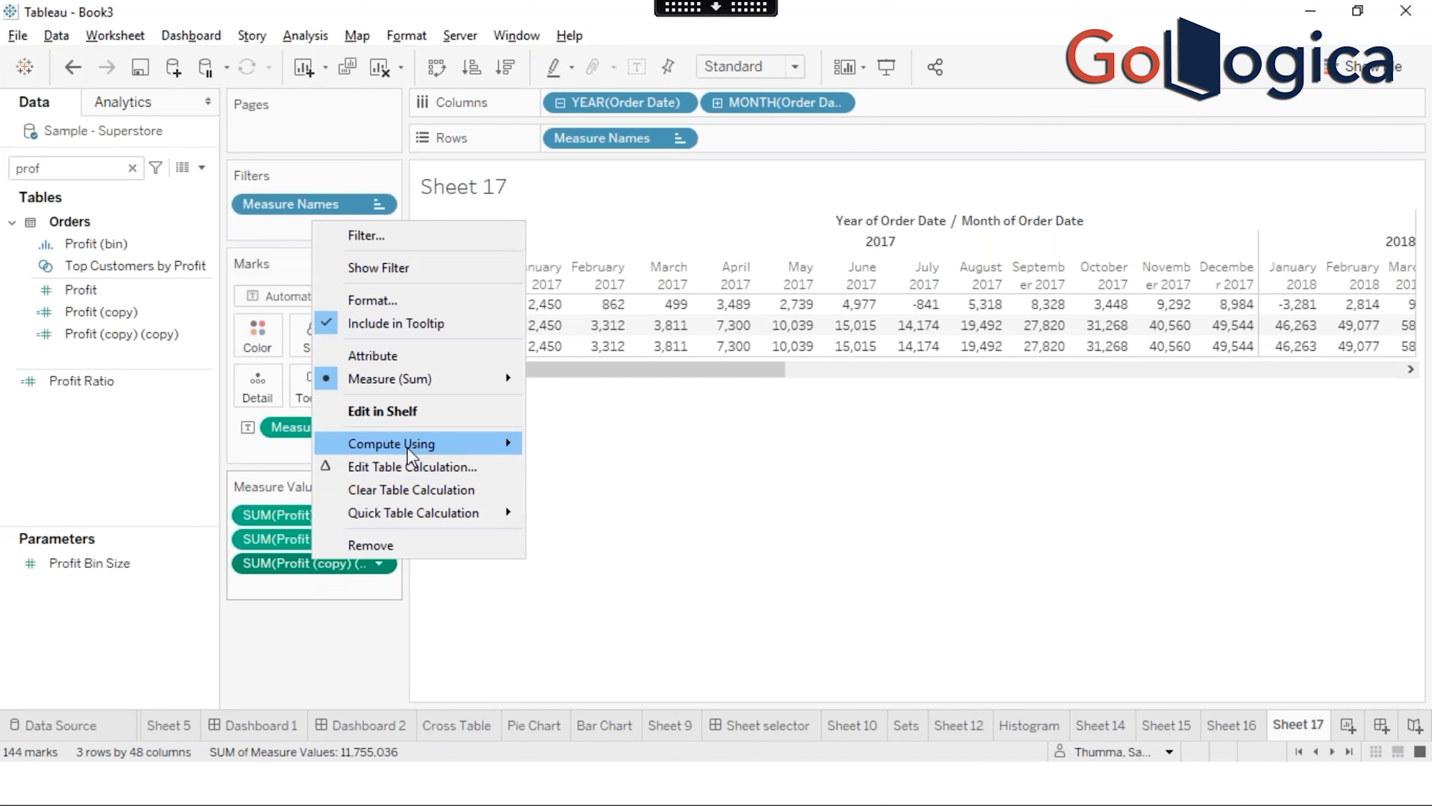
{"action": "mouse_move", "coordinate": [411, 453]}
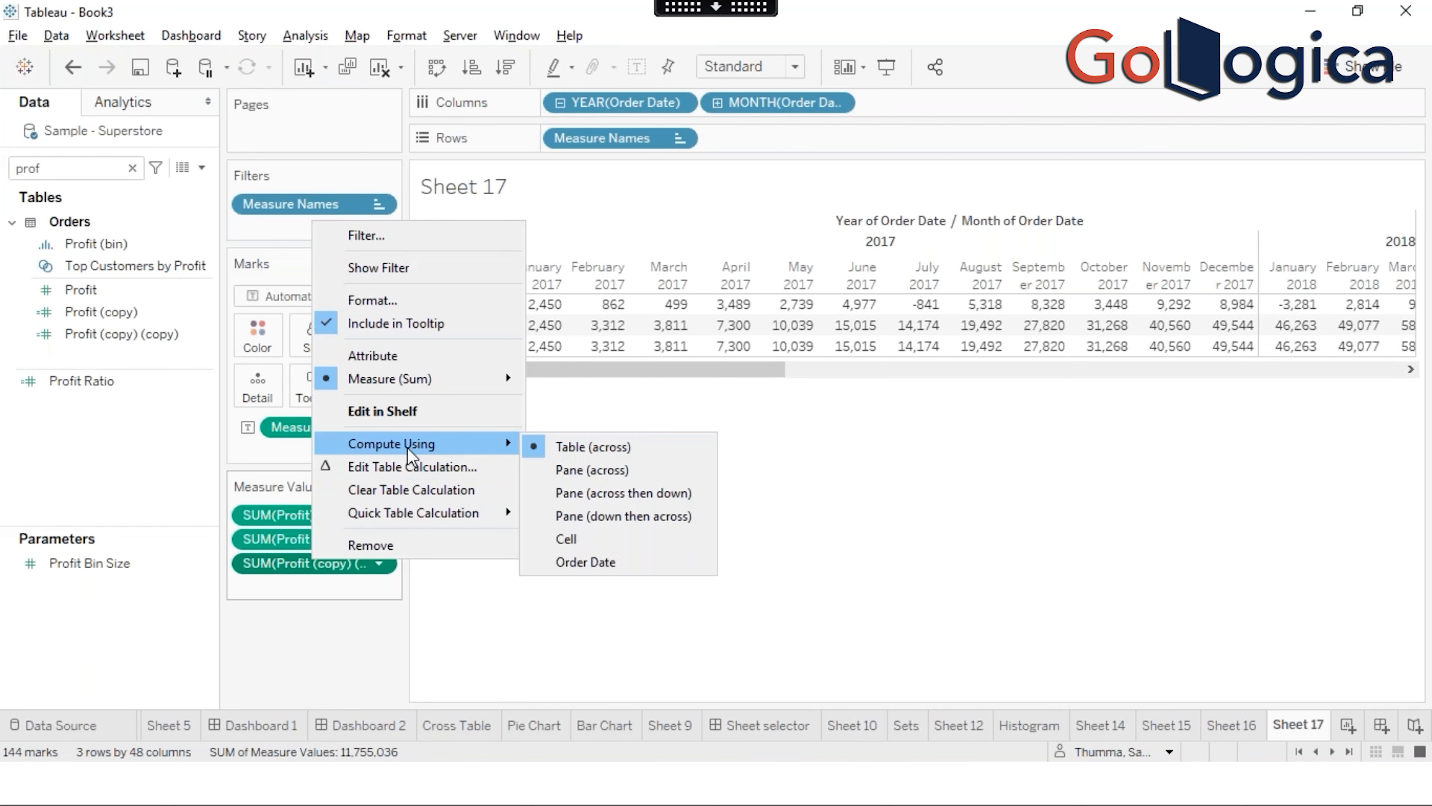
{"action": "mouse_move", "coordinate": [401, 515]}
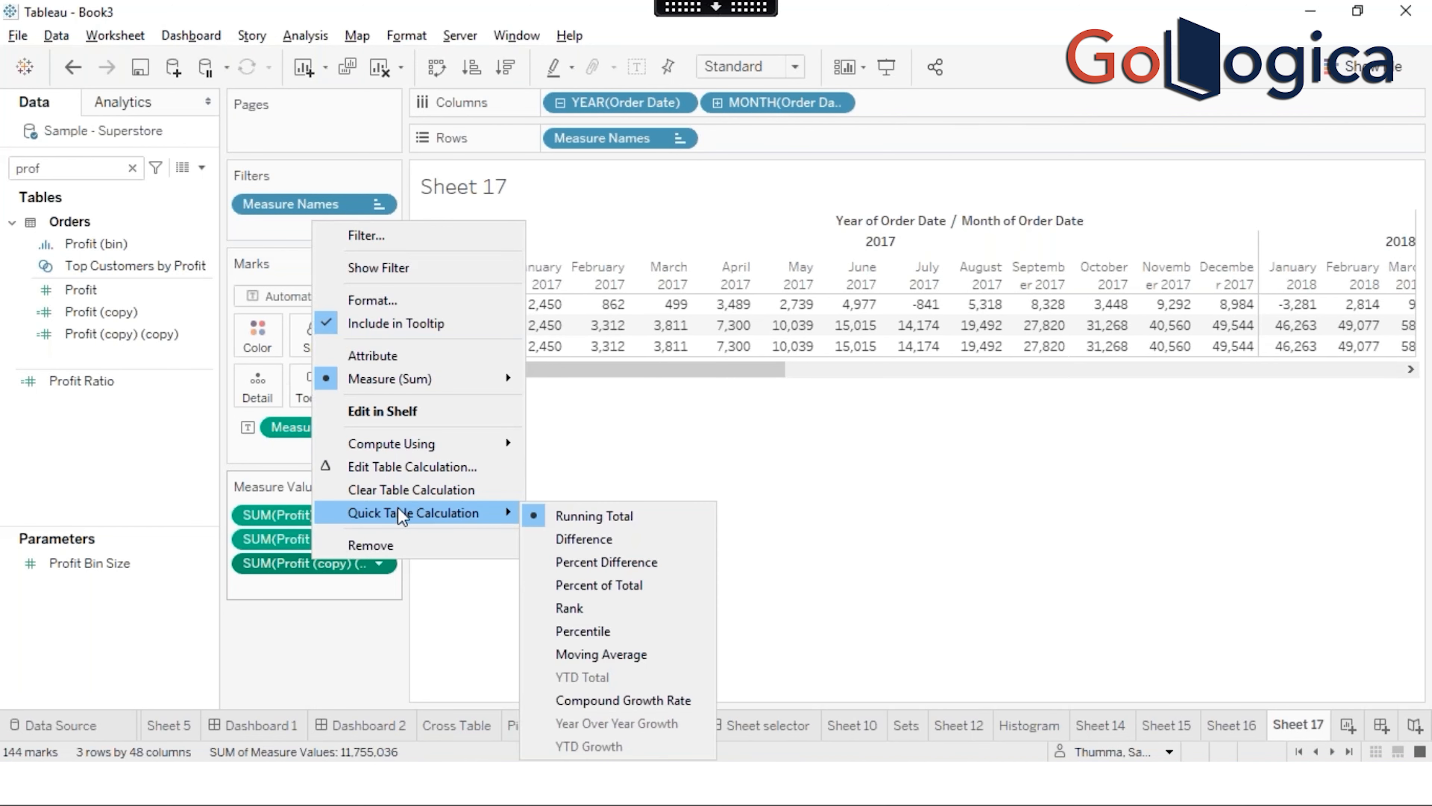
{"action": "left_click", "coordinate": [425, 471]}
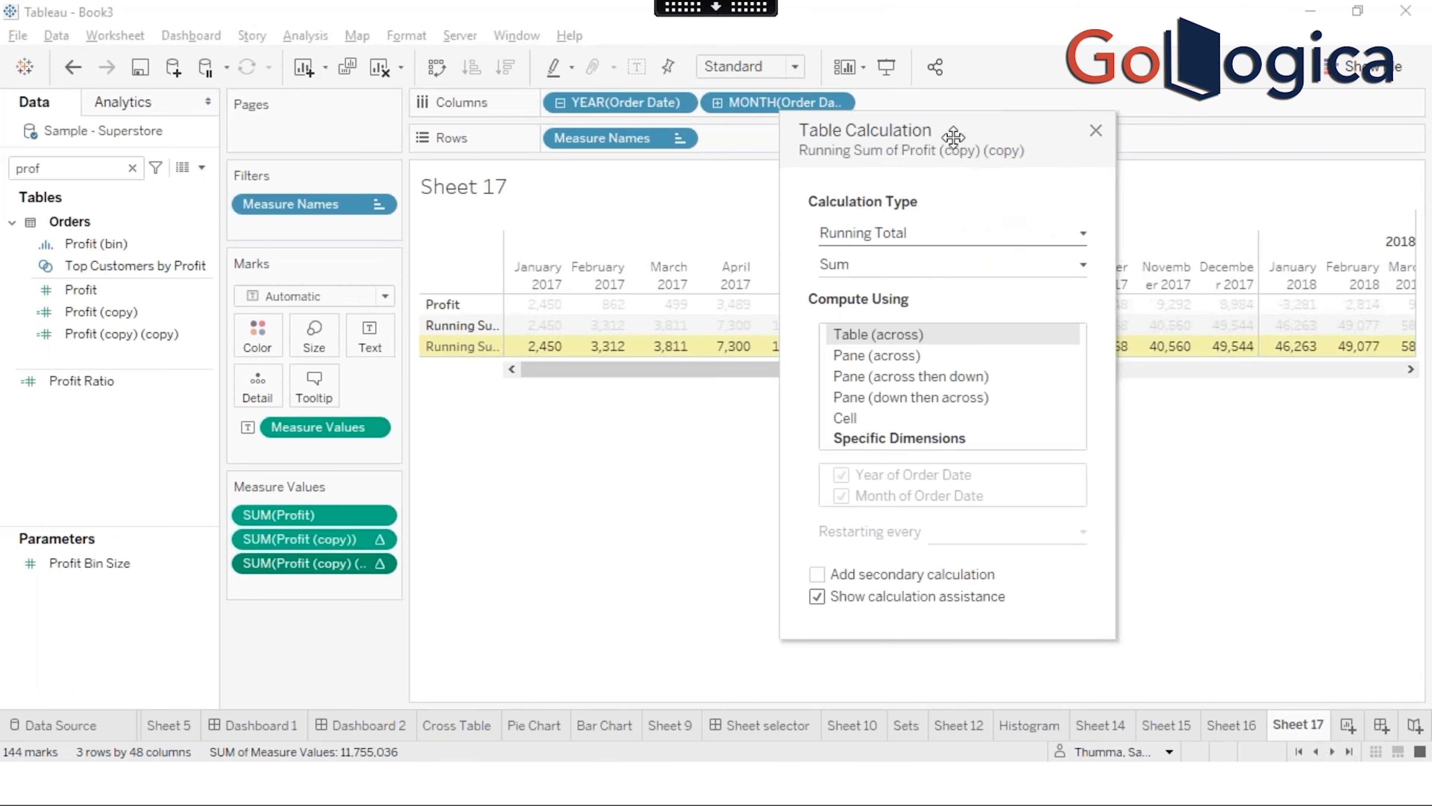
{"action": "left_click_drag", "start_coordinate": [940, 133], "coordinate": [814, 146]}
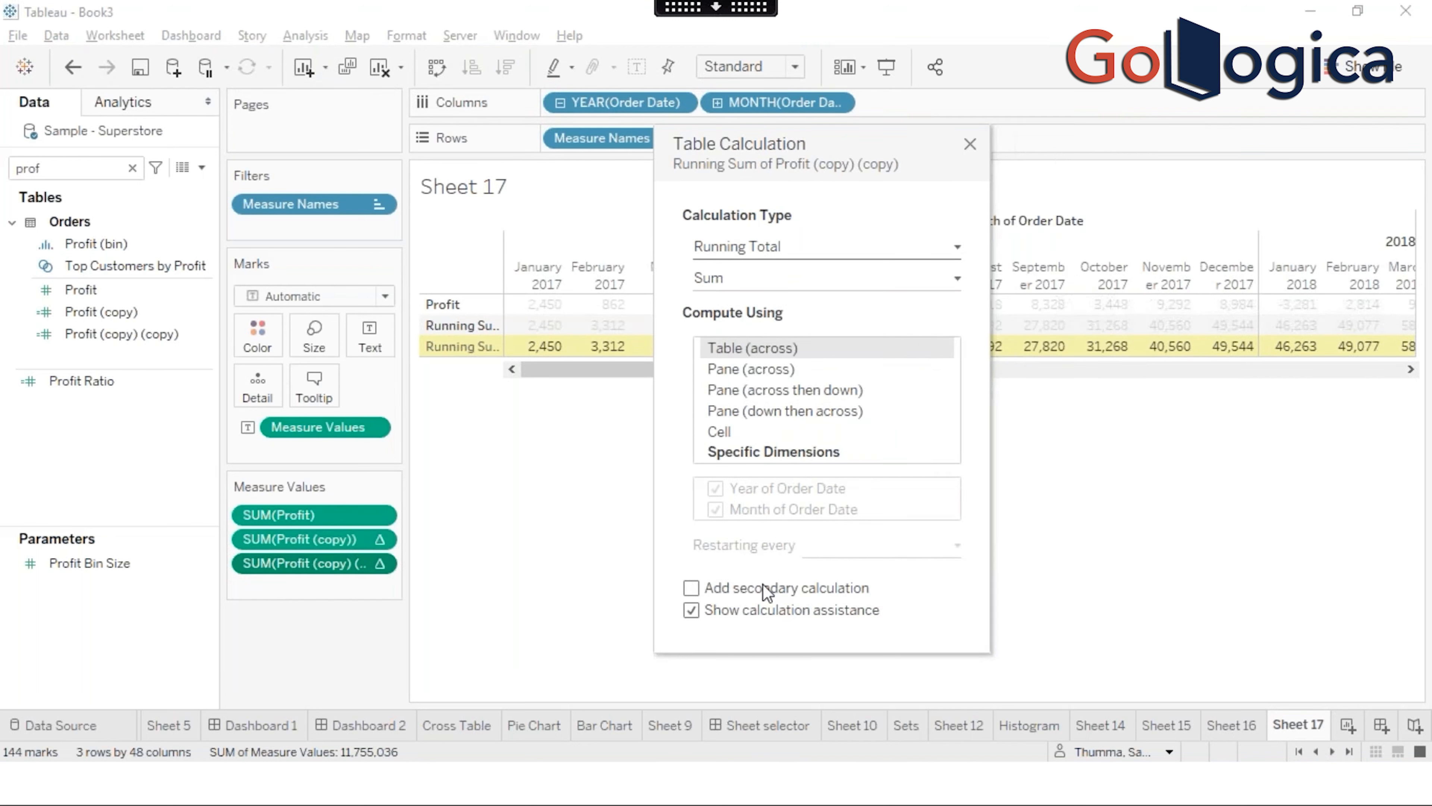
{"action": "left_click", "coordinate": [691, 588]}
{"action": "left_click_drag", "start_coordinate": [651, 148], "coordinate": [471, 141]}
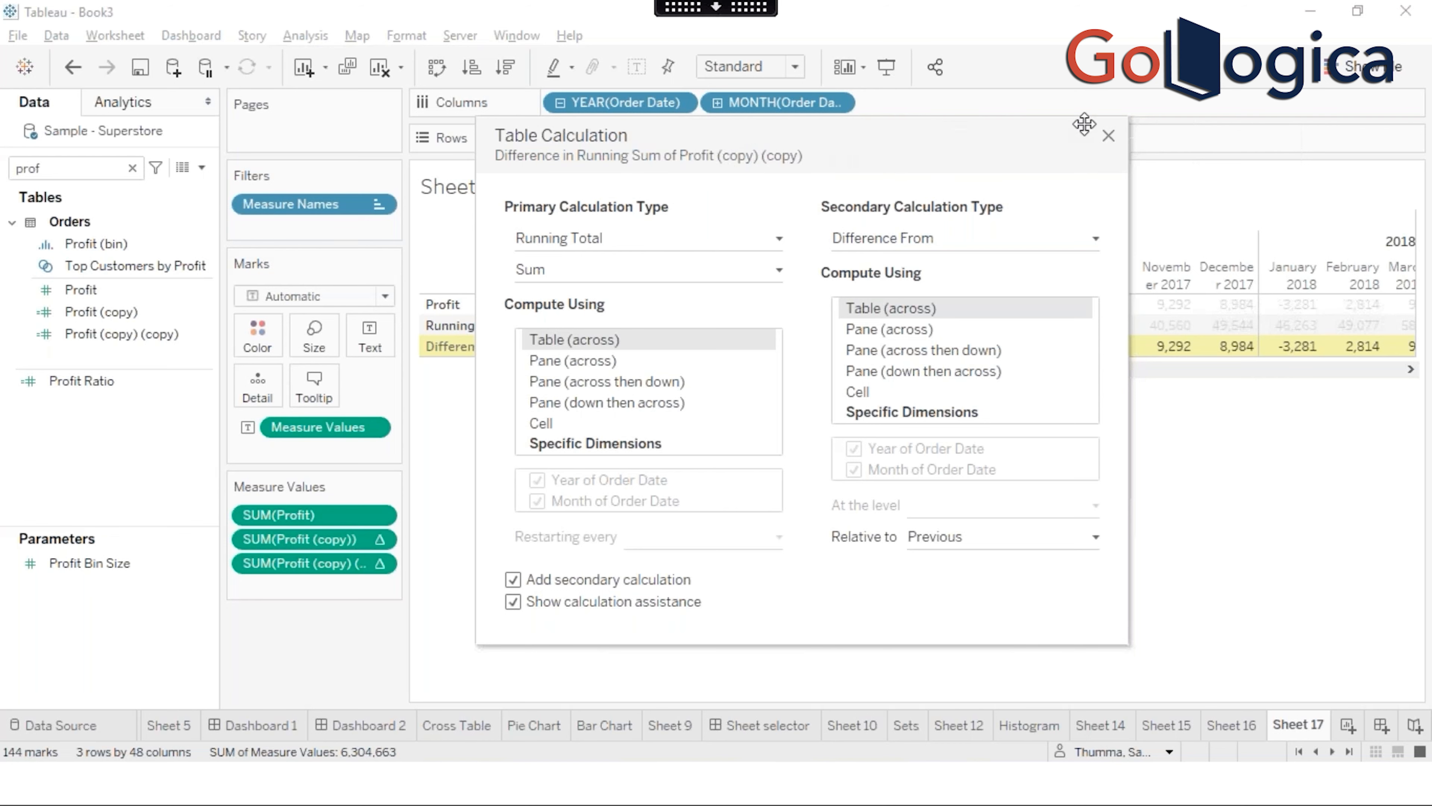
{"action": "left_click", "coordinate": [1112, 133]}
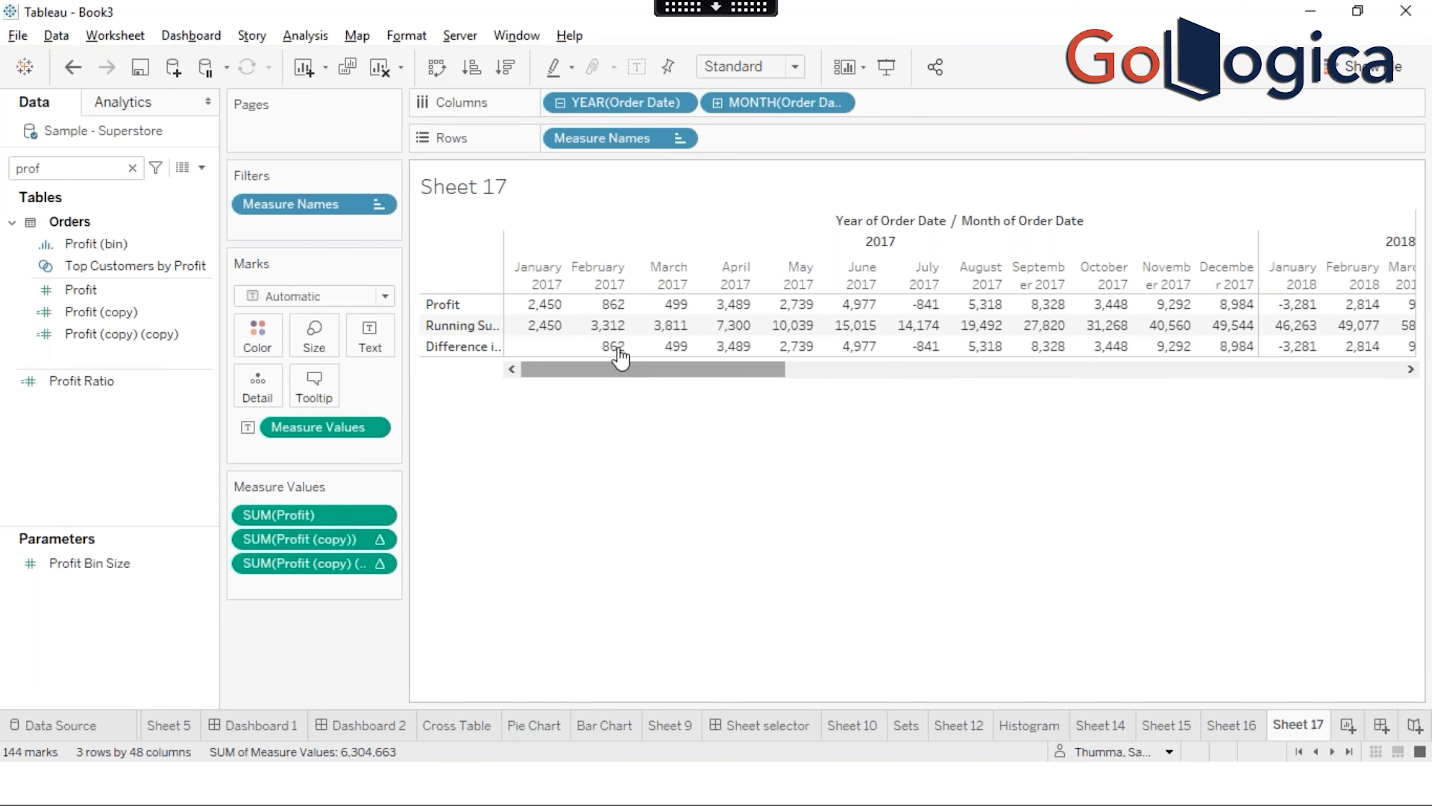
Step: Compare the running sum and difference rows for the first months of 2017, and review the calculation options of SUM(Profit (copy) (copy))
{"action": "mouse_move", "coordinate": [626, 332]}
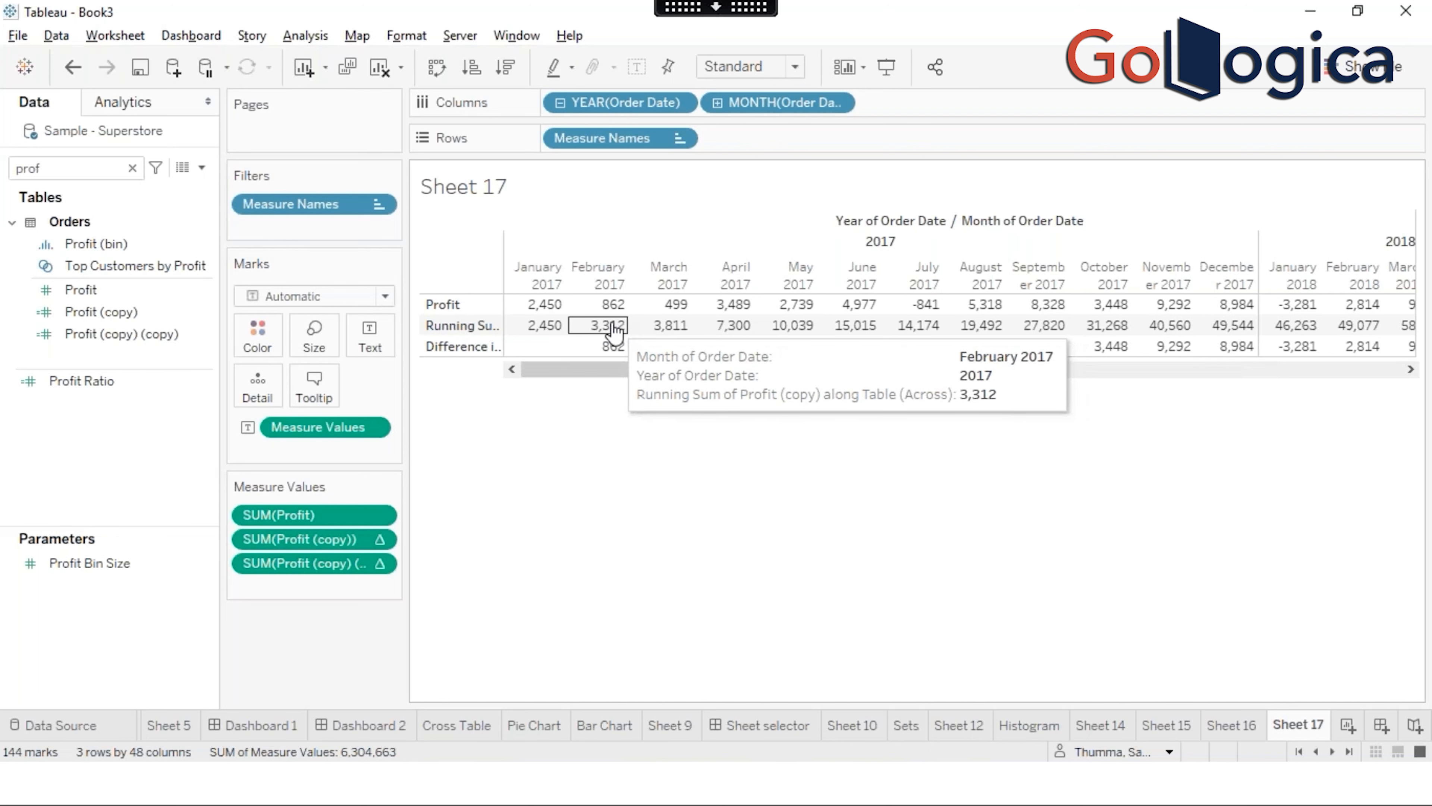
{"action": "mouse_move", "coordinate": [538, 336]}
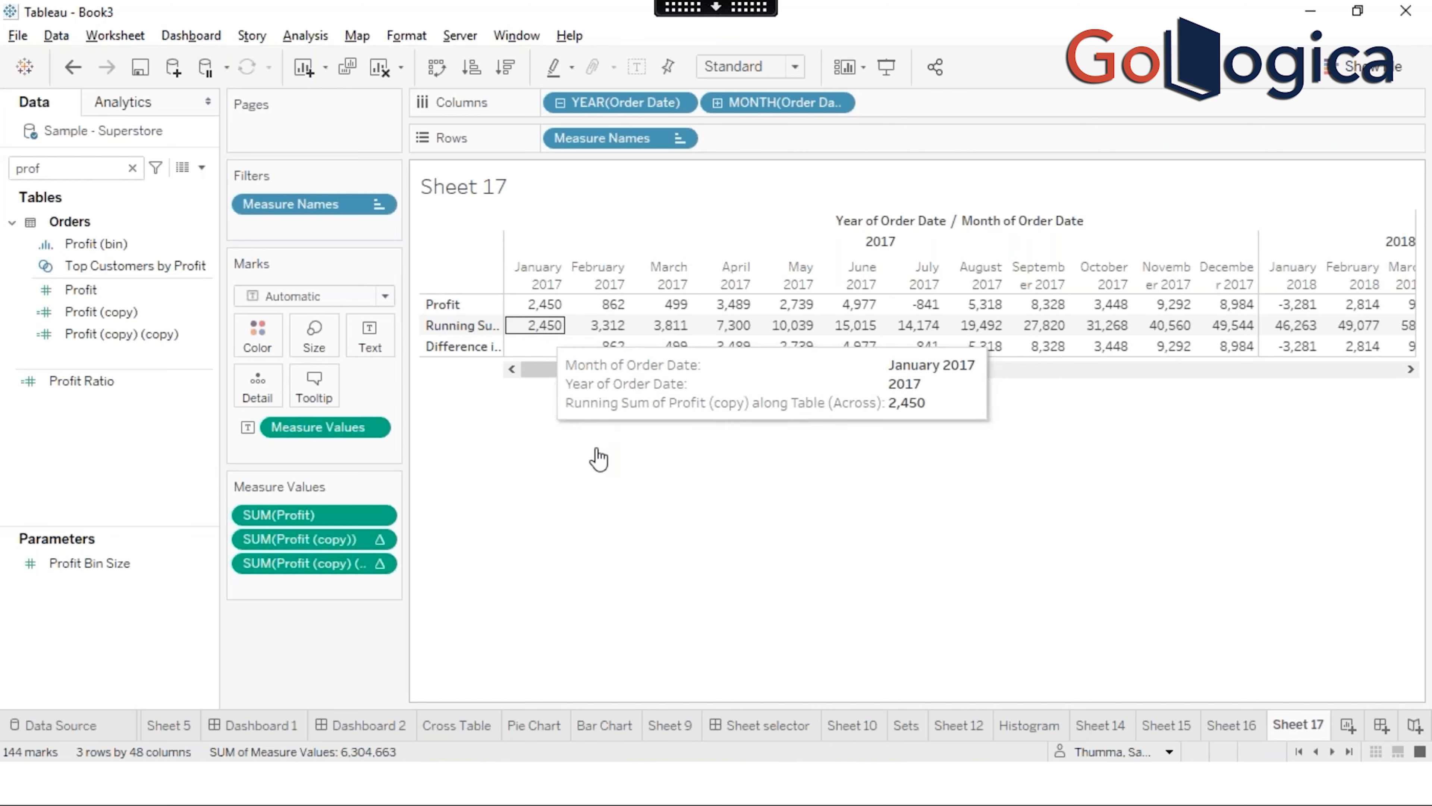
{"action": "left_click_drag", "start_coordinate": [593, 372], "coordinate": [1140, 379]}
{"action": "left_click_drag", "start_coordinate": [976, 383], "coordinate": [545, 379]}
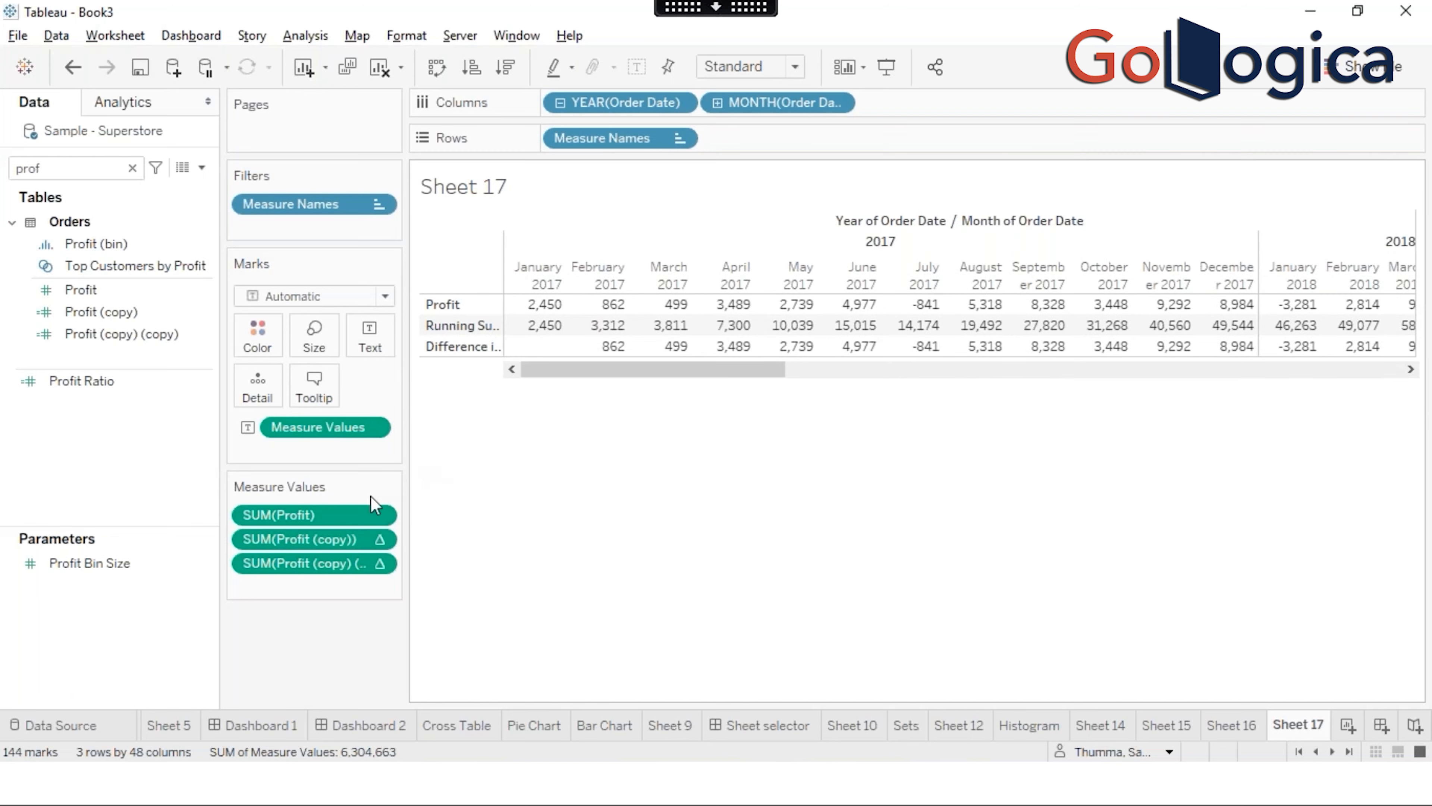
{"action": "right_click", "coordinate": [329, 569]}
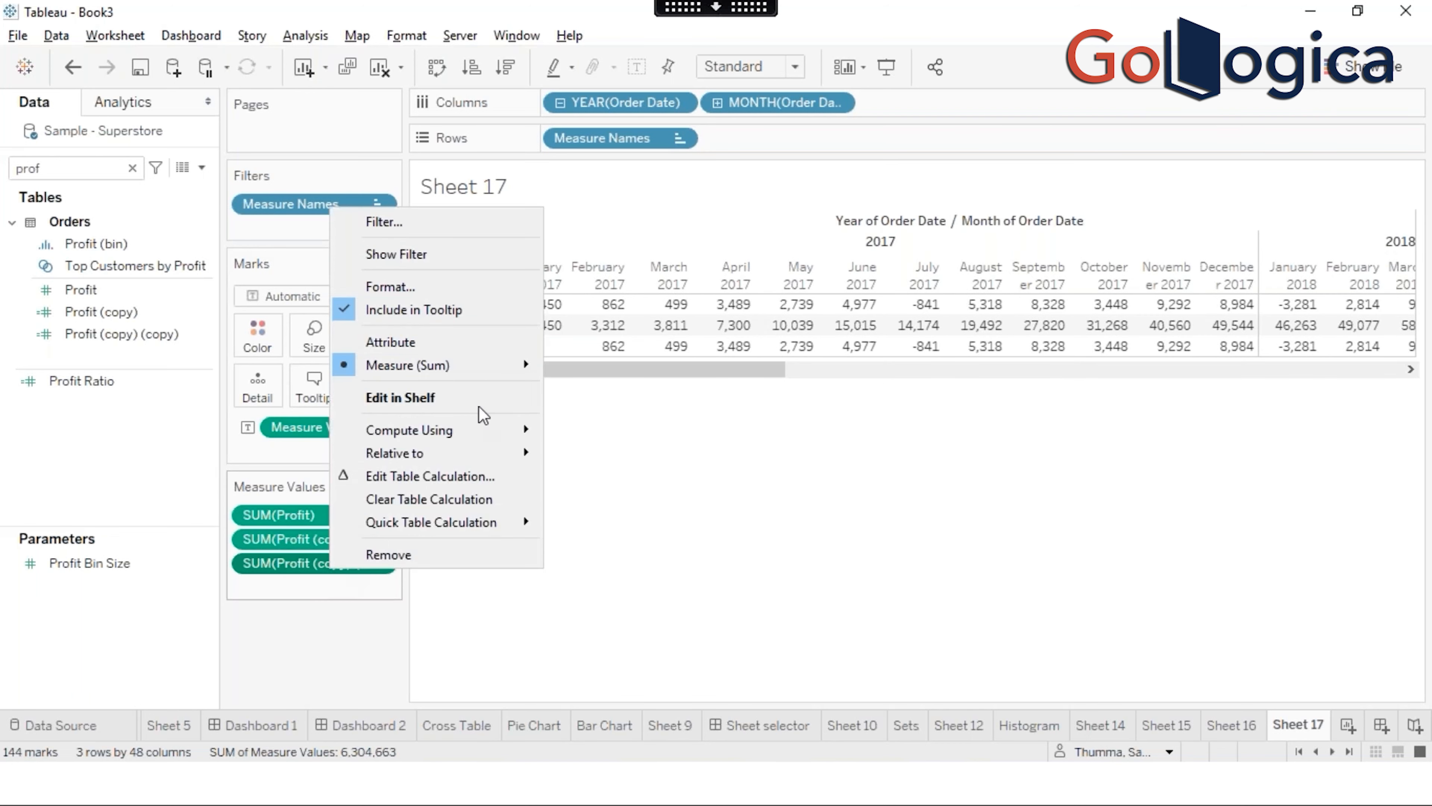
{"action": "mouse_move", "coordinate": [470, 429]}
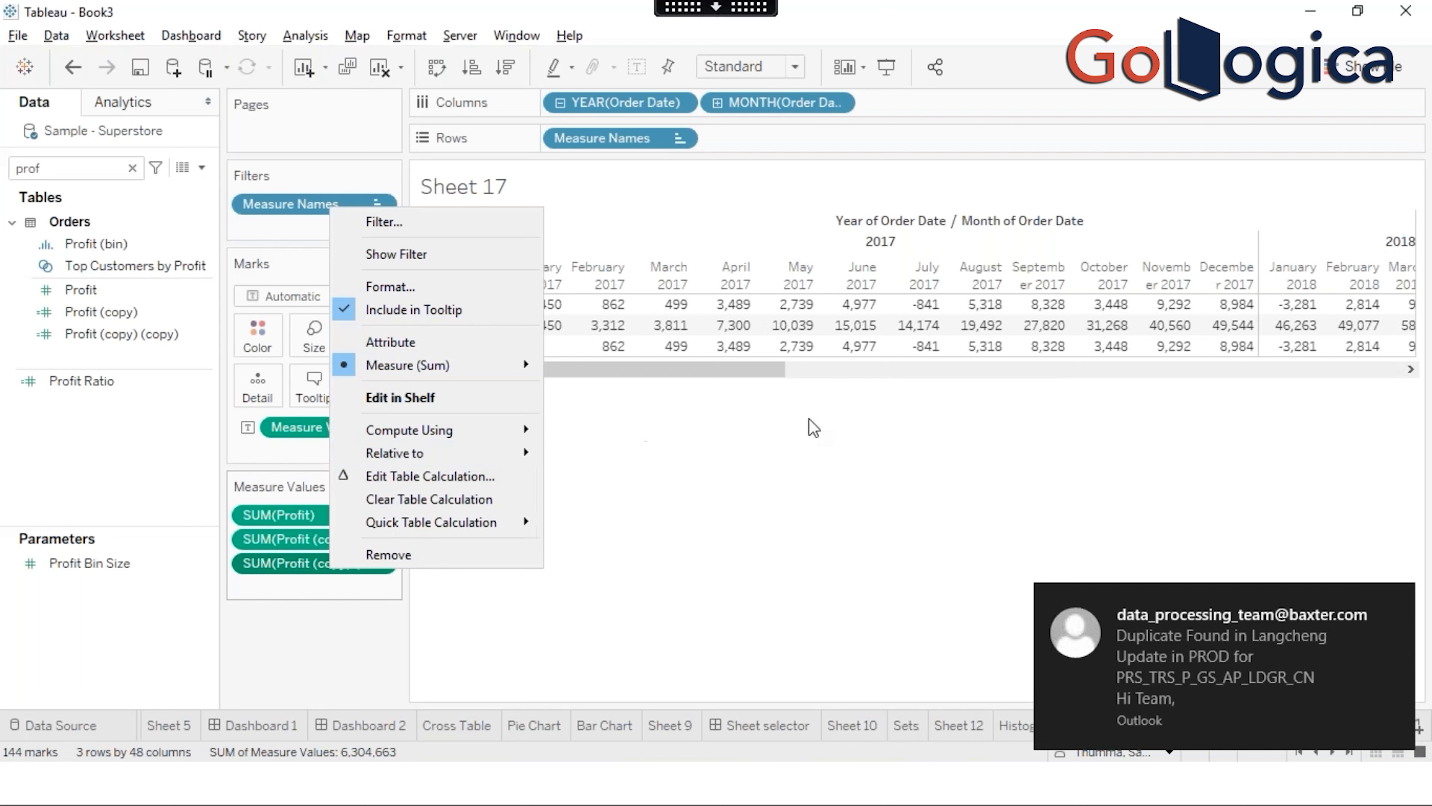
{"action": "left_click", "coordinate": [814, 428]}
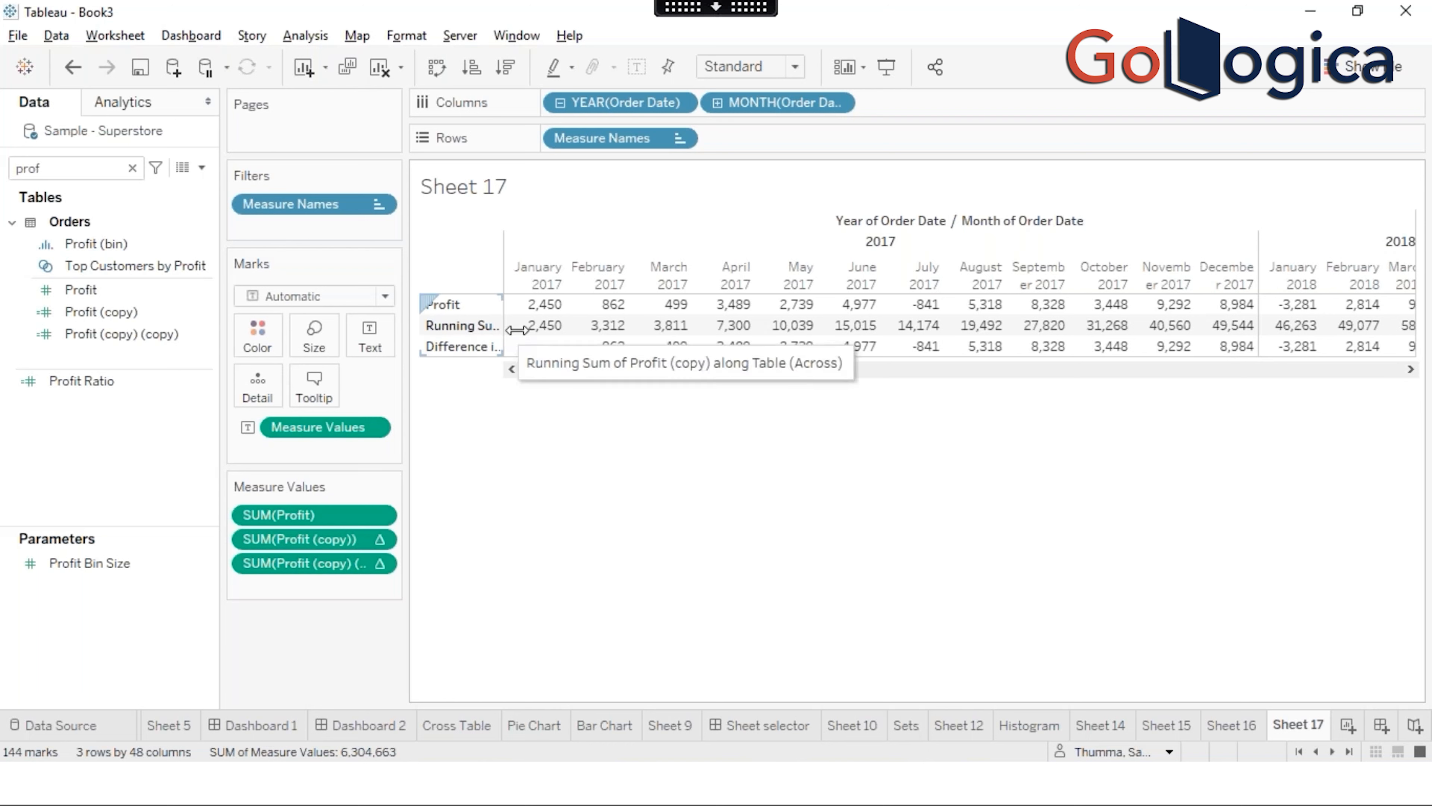
Step: Widen the row header column so more of the running sum and difference labels can be read
{"action": "left_click_drag", "start_coordinate": [562, 337], "coordinate": [567, 338]}
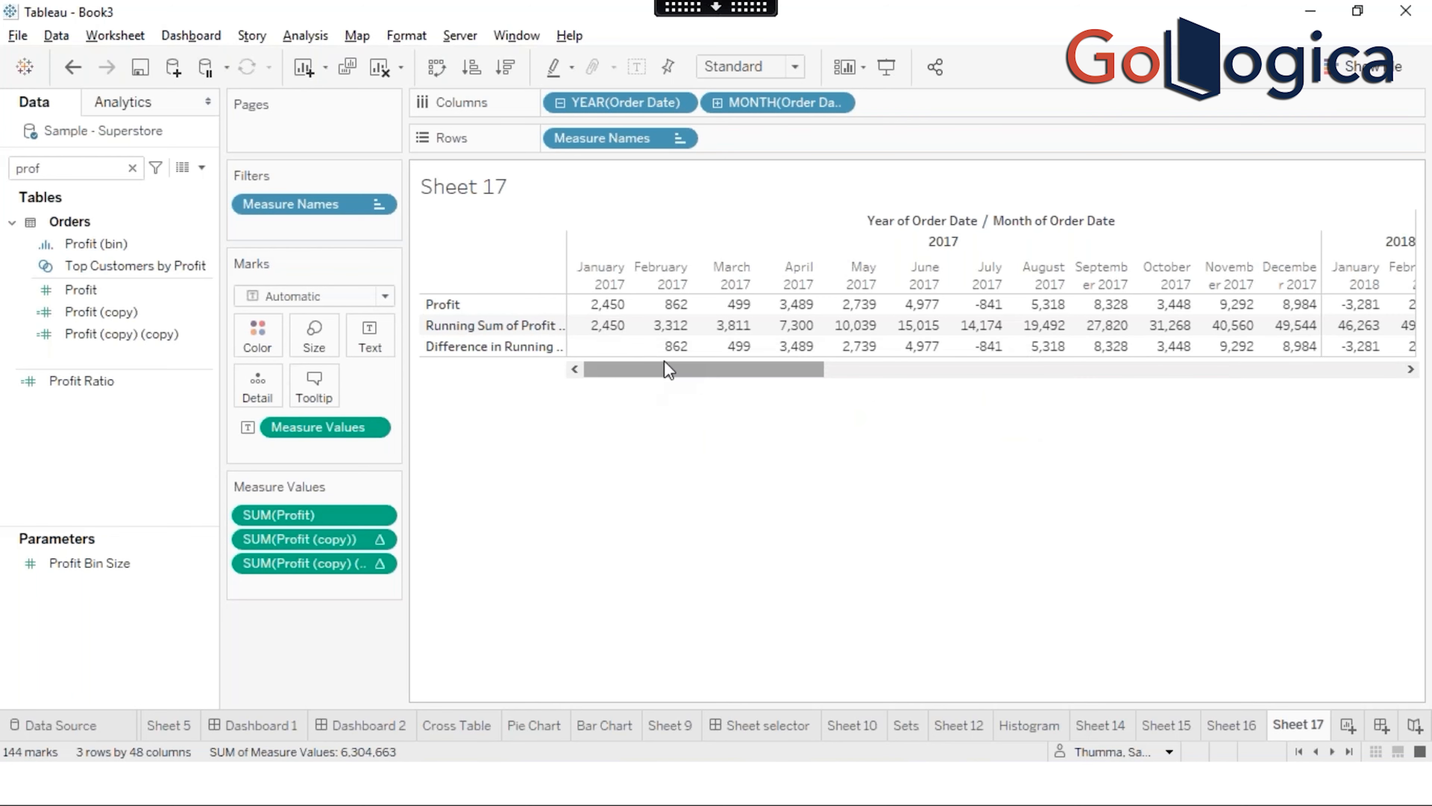
{"action": "mouse_move", "coordinate": [654, 347]}
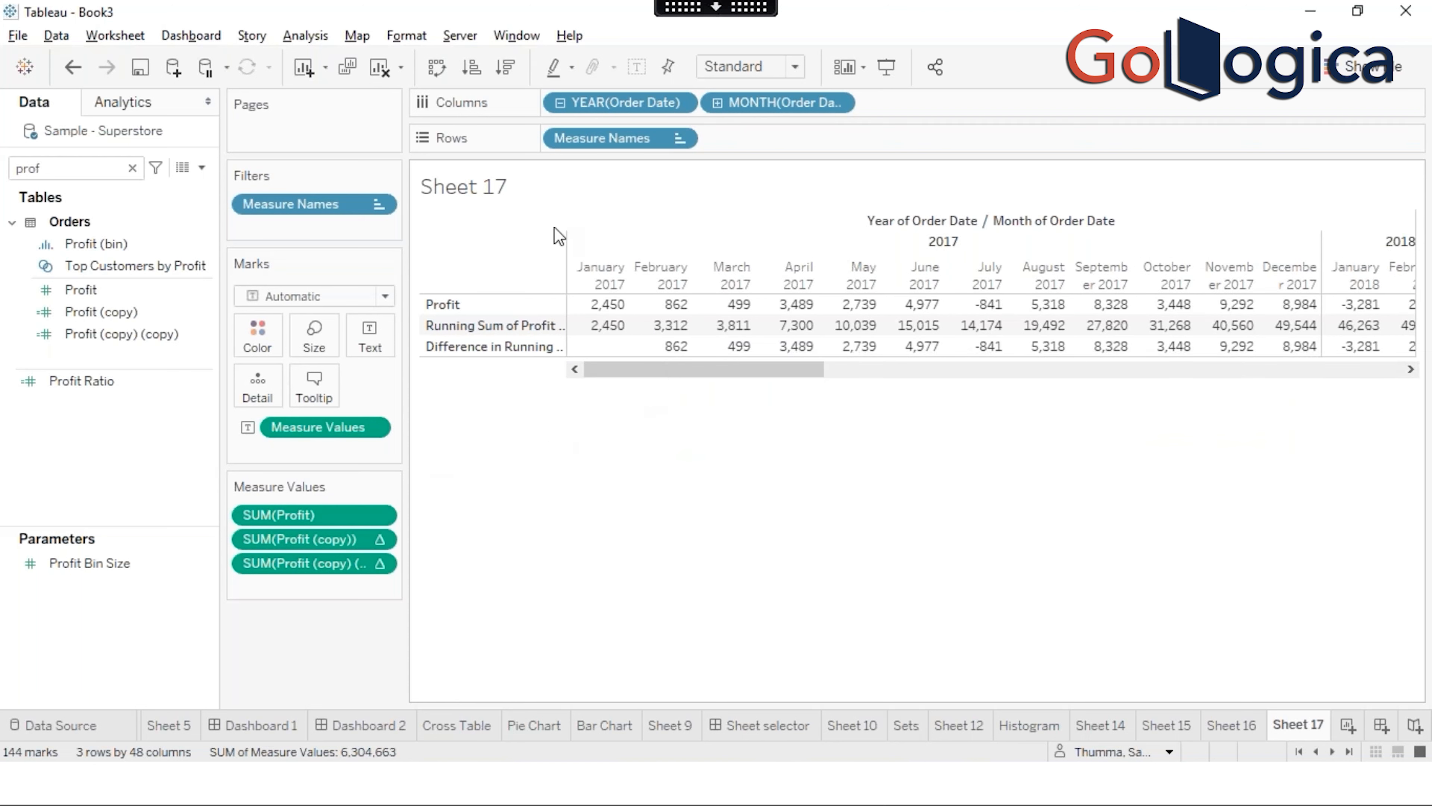
Step: Switch to the PowerPoint presentation and display slide 7, "Percent from Calculation"
{"action": "left_click", "coordinate": [727, 12]}
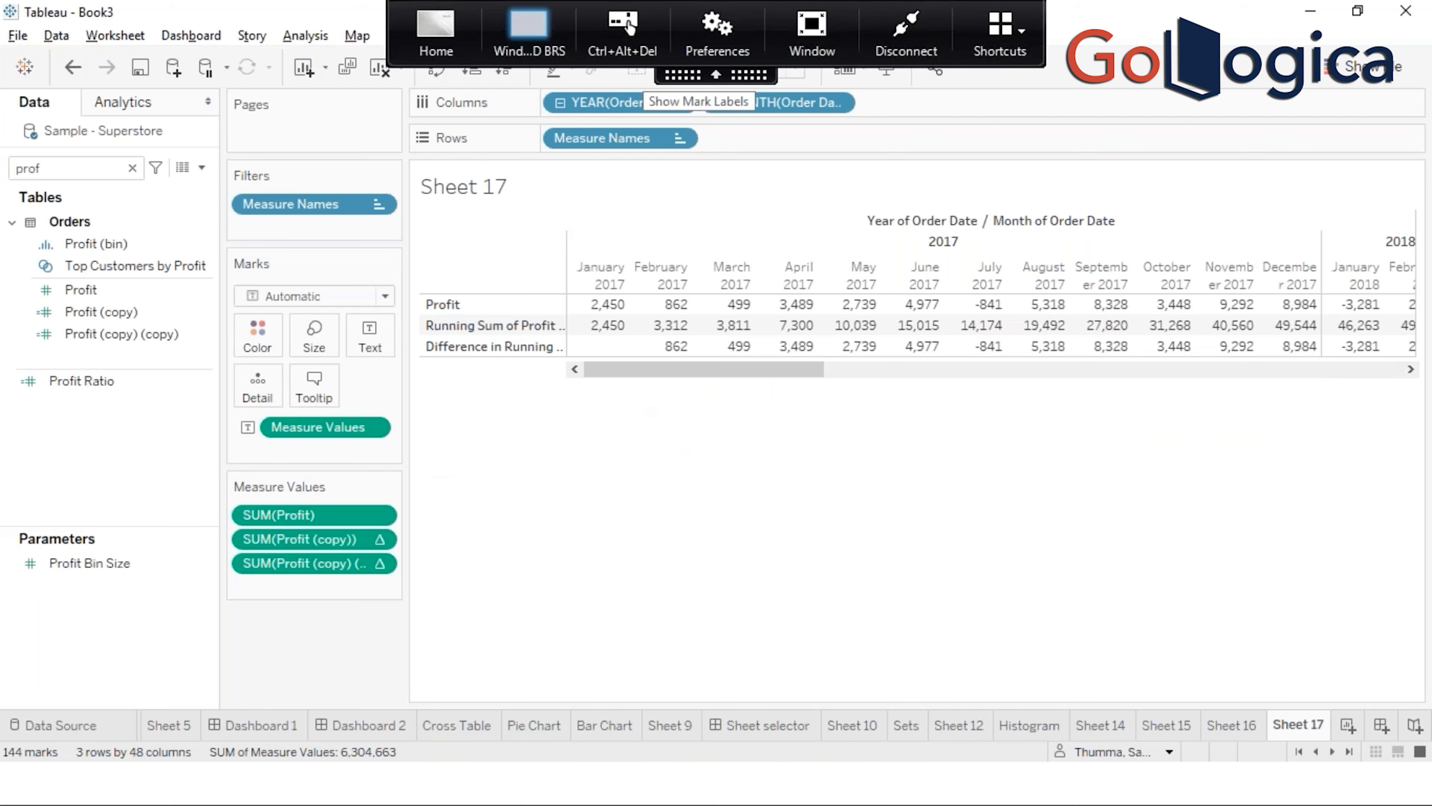
{"action": "left_click", "coordinate": [439, 48]}
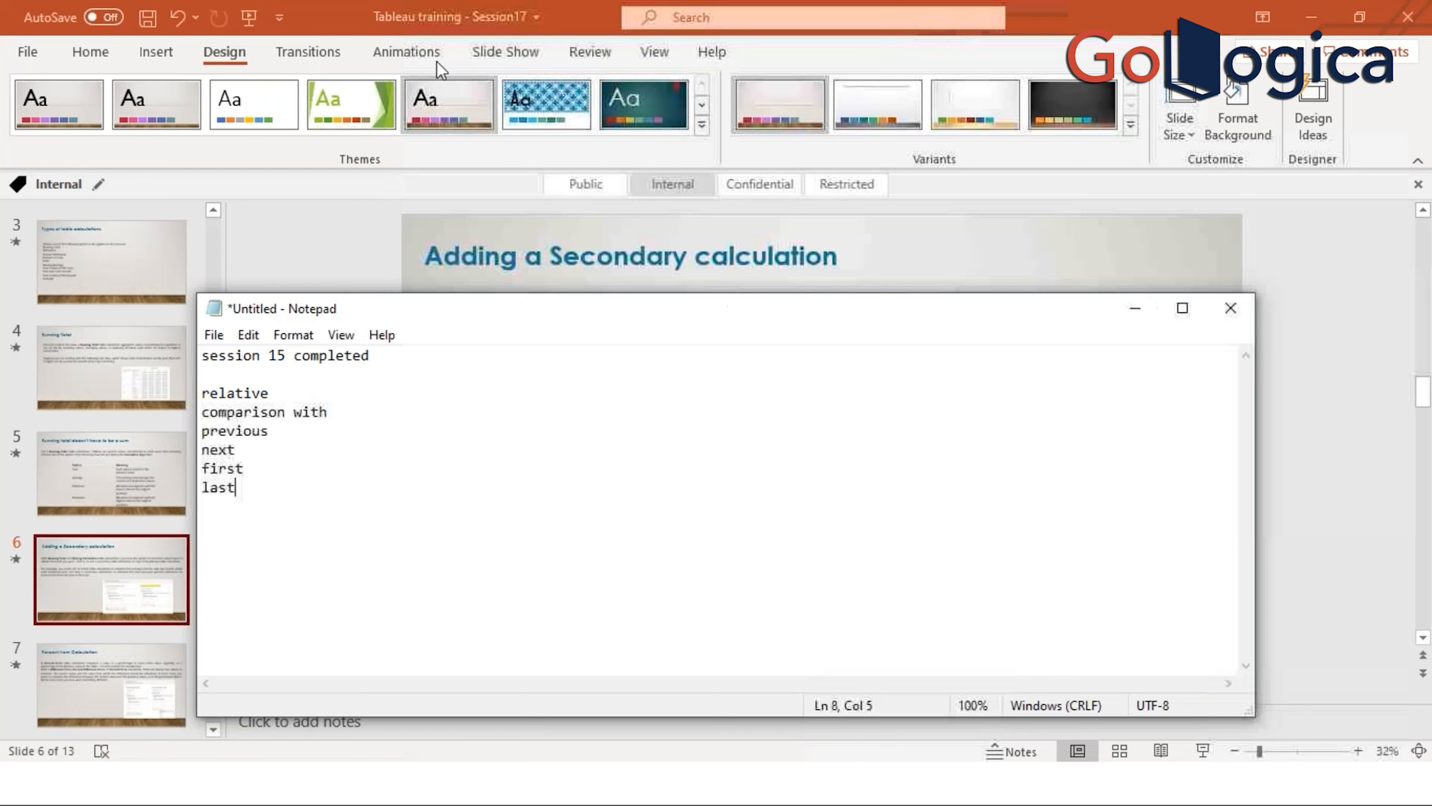
{"action": "left_click", "coordinate": [755, 260]}
{"action": "left_click", "coordinate": [108, 686]}
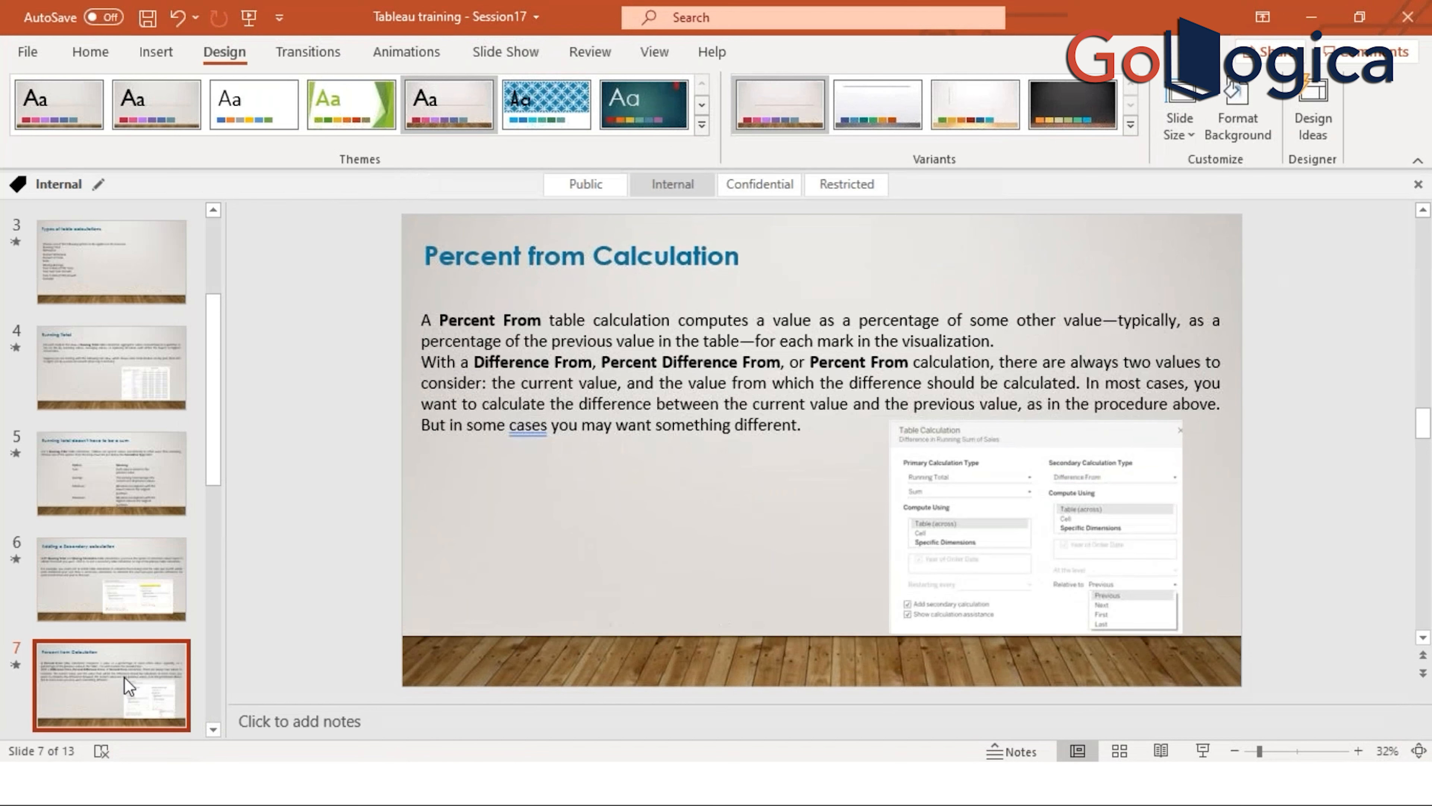
{"action": "left_click_drag", "start_coordinate": [216, 405], "coordinate": [217, 447]}
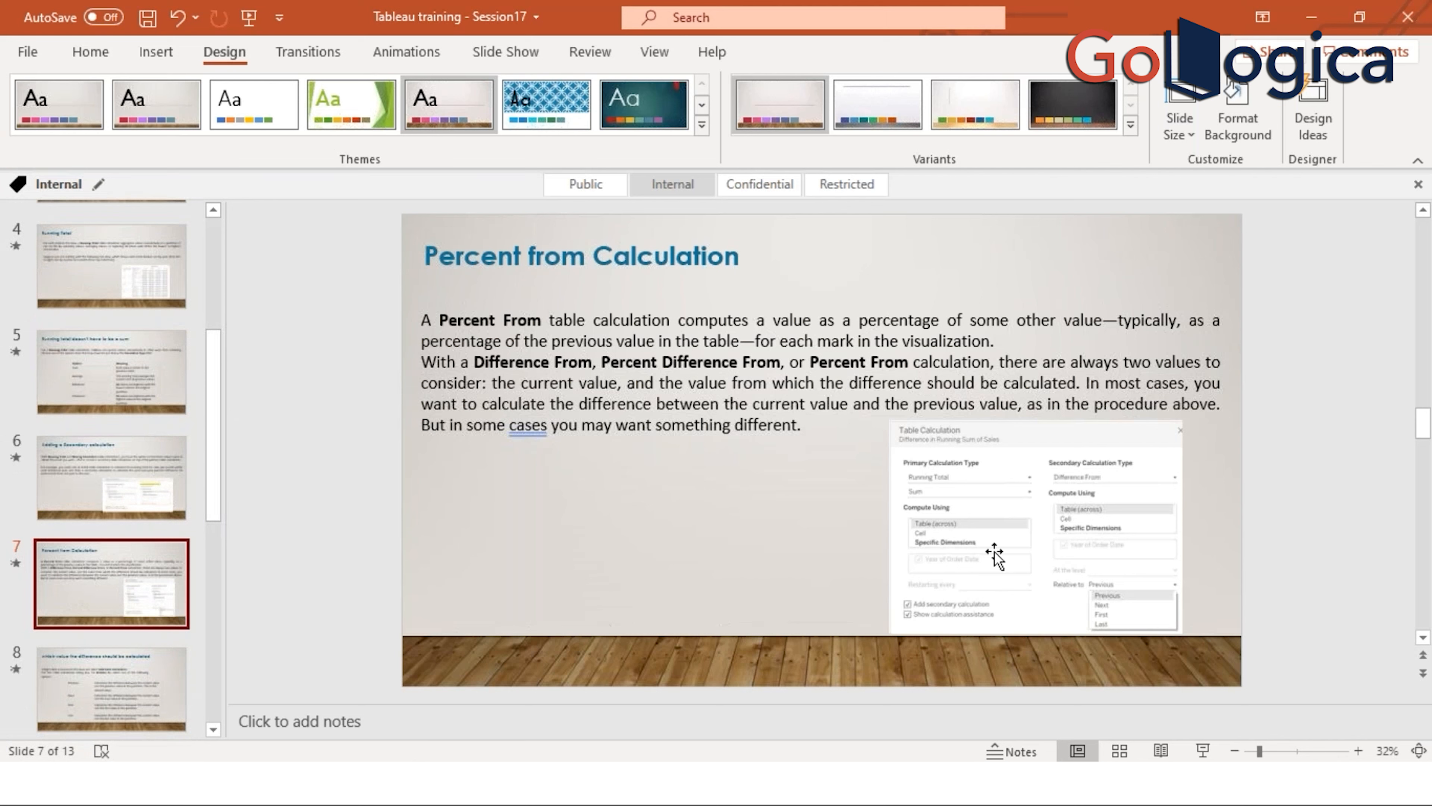
Step: Check the Tableau table, return to PowerPoint and display slide 8, "which value the difference should be calculated"
{"action": "left_click", "coordinate": [954, 783]}
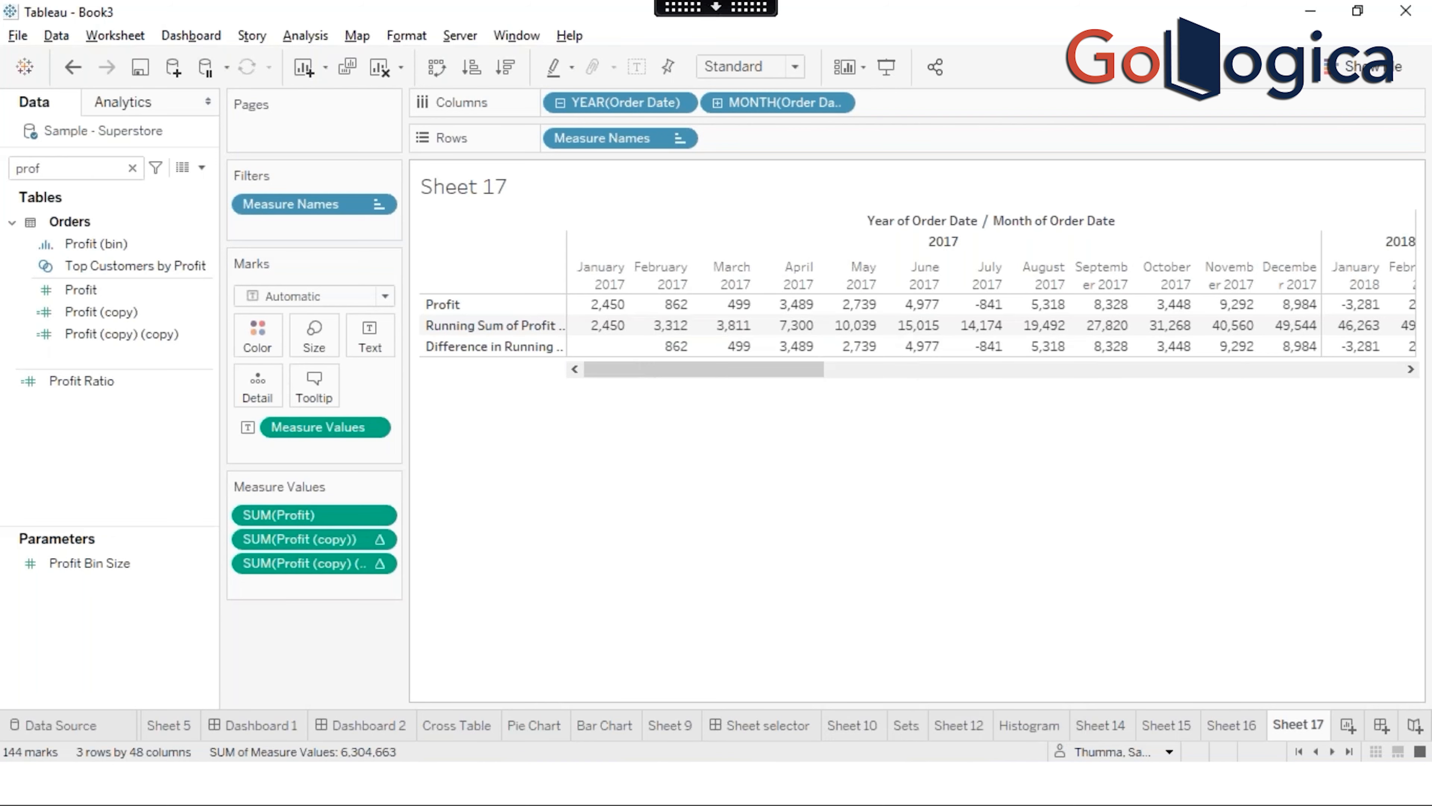
{"action": "left_click", "coordinate": [701, 11]}
{"action": "left_click", "coordinate": [438, 28]}
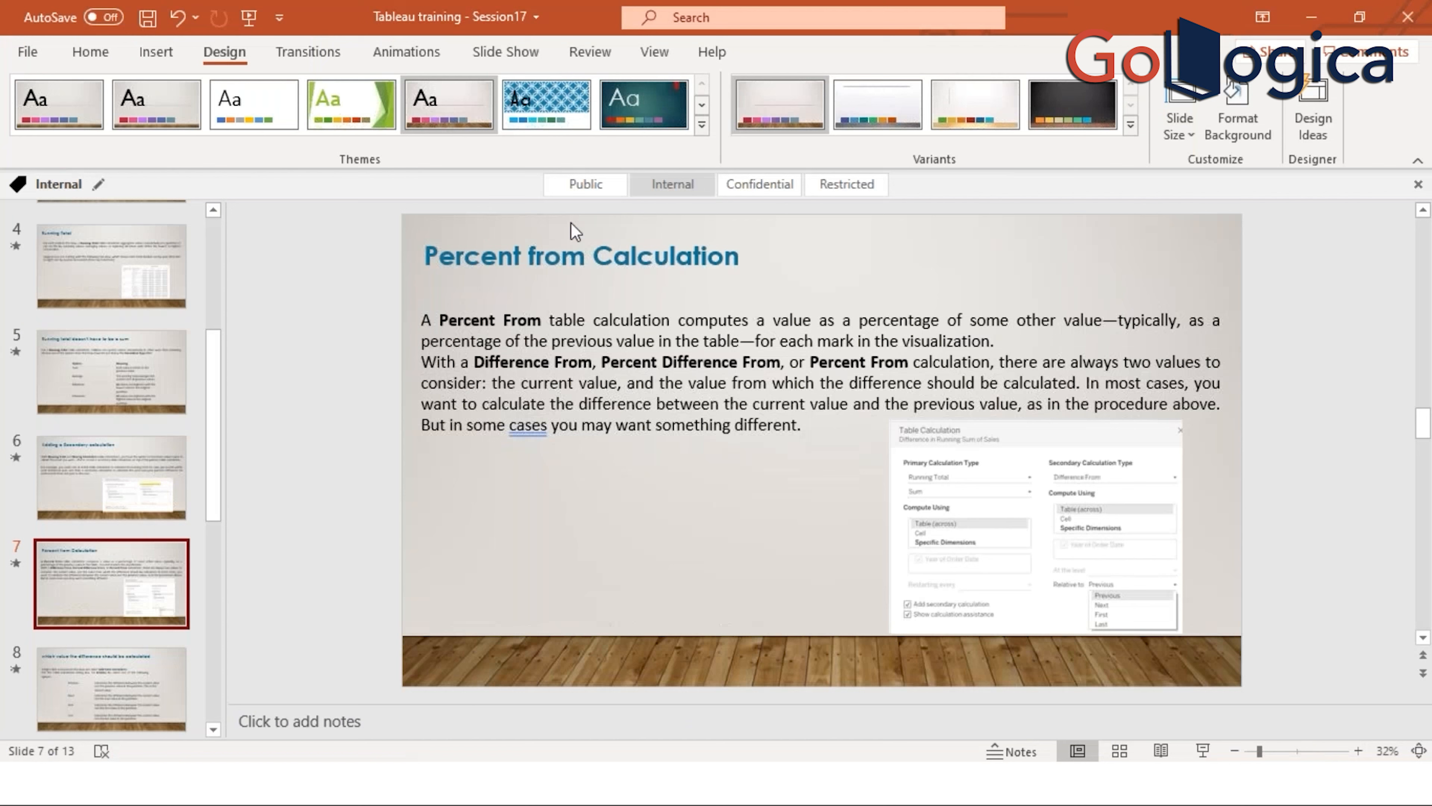
{"action": "left_click", "coordinate": [103, 677]}
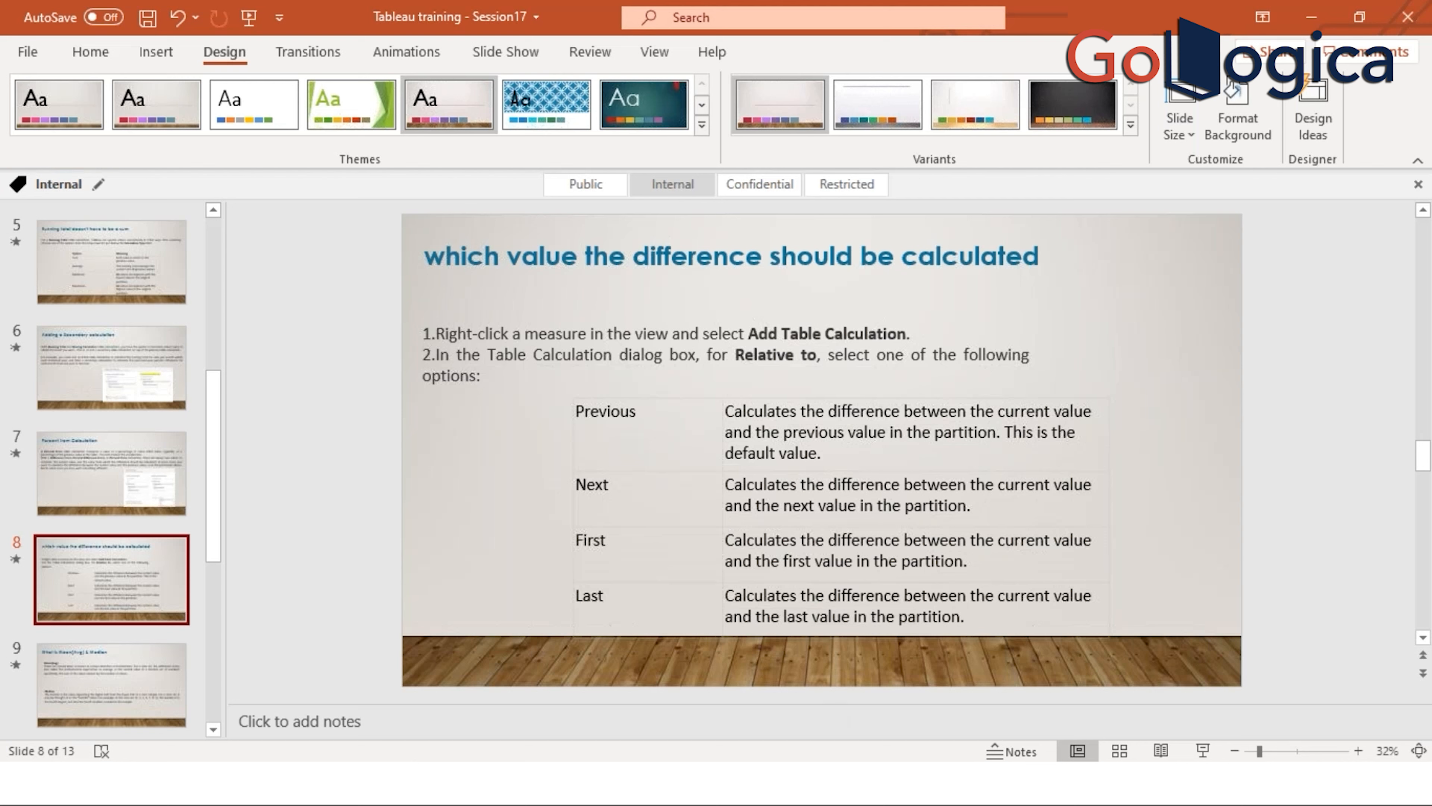
Step: Switch to Tableau and examine the January and February 2017 cells of the difference row against the running sum
{"action": "key", "text": "alt+Tab"}
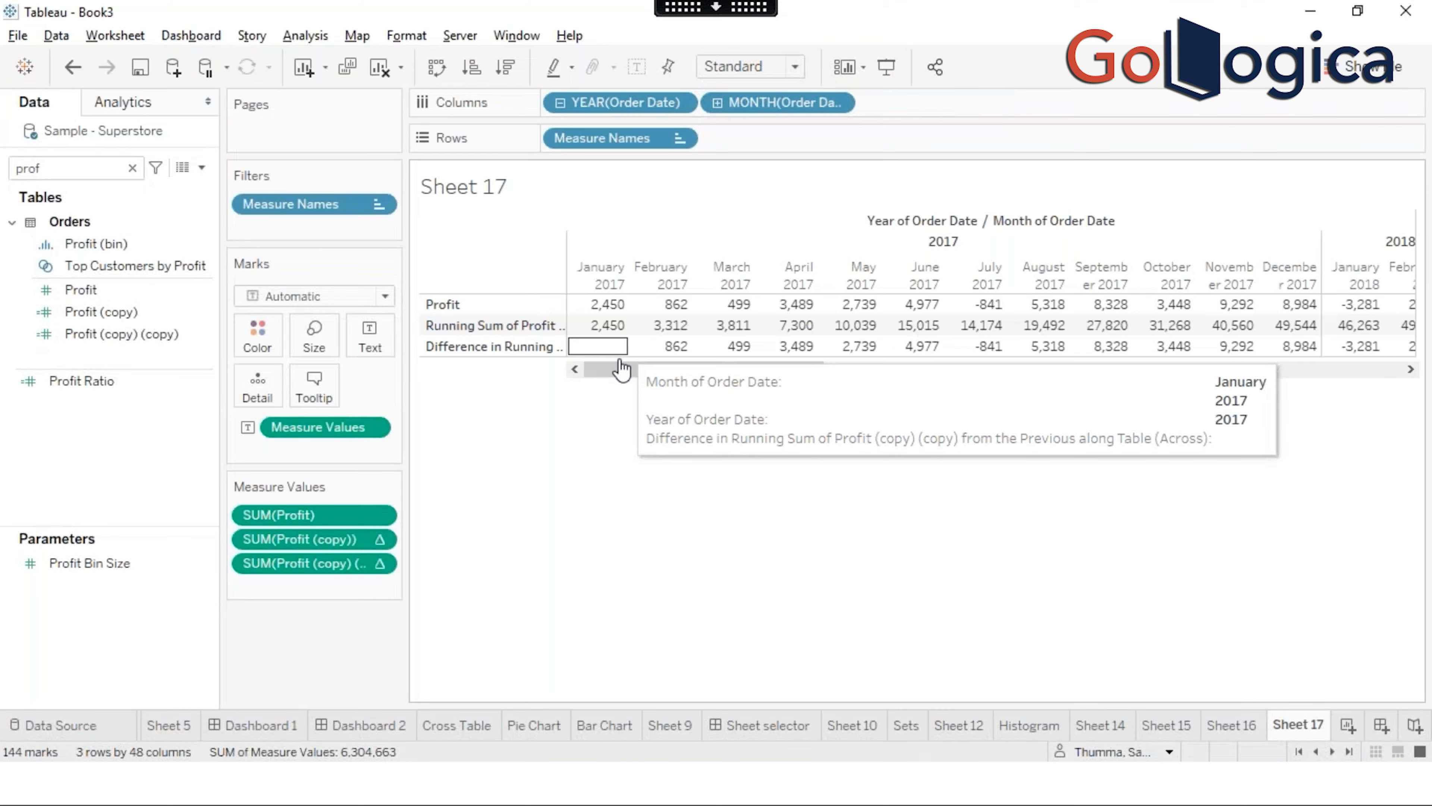
{"action": "left_click_drag", "start_coordinate": [755, 366], "coordinate": [497, 347]}
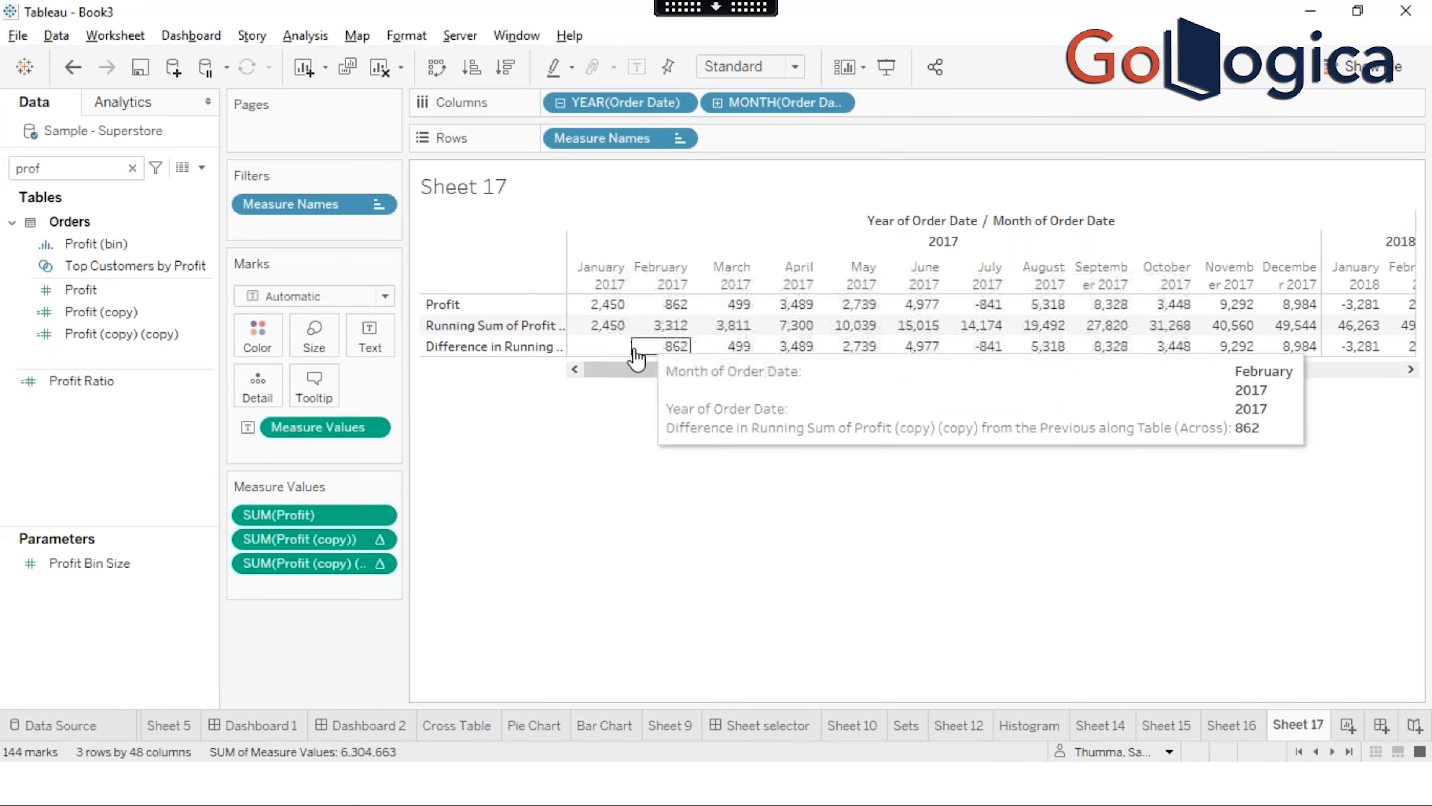
{"action": "left_click_drag", "start_coordinate": [1023, 320], "coordinate": [618, 305]}
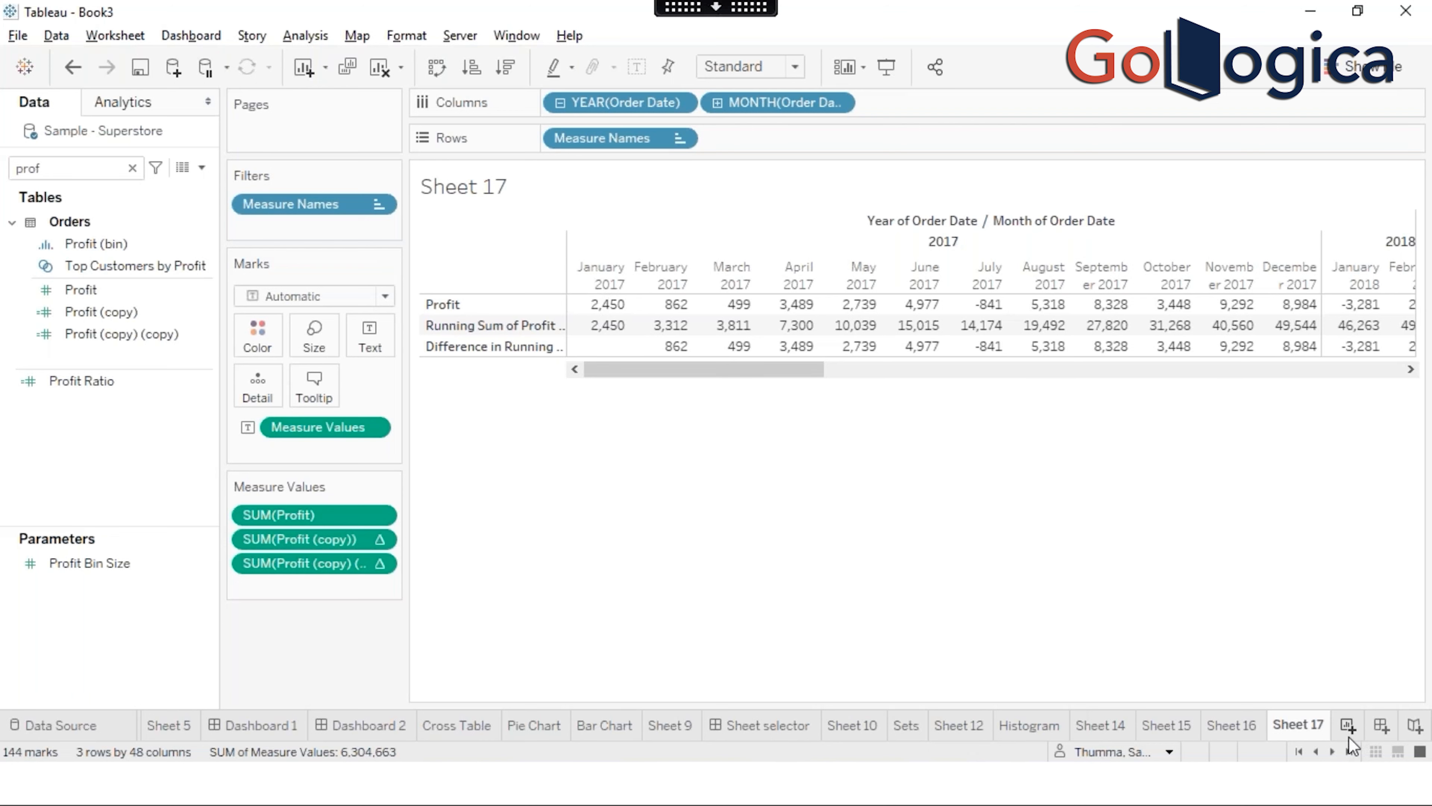
Step: Add a new blank worksheet to the workbook
{"action": "left_click", "coordinate": [1348, 725]}
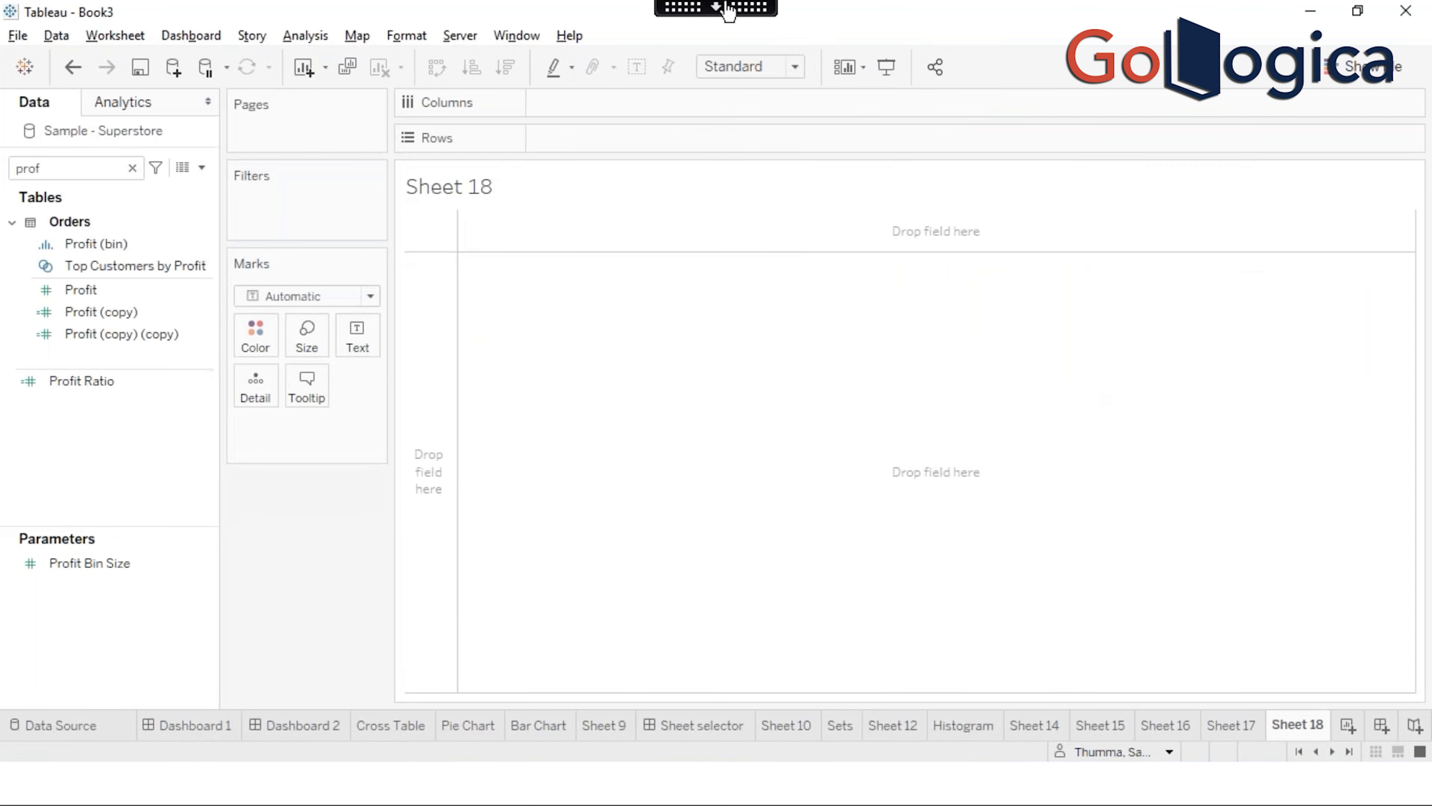
Step: Switch to PowerPoint and display slide 9, "What is Mean(Avg) & Median"
{"action": "left_click", "coordinate": [716, 8]}
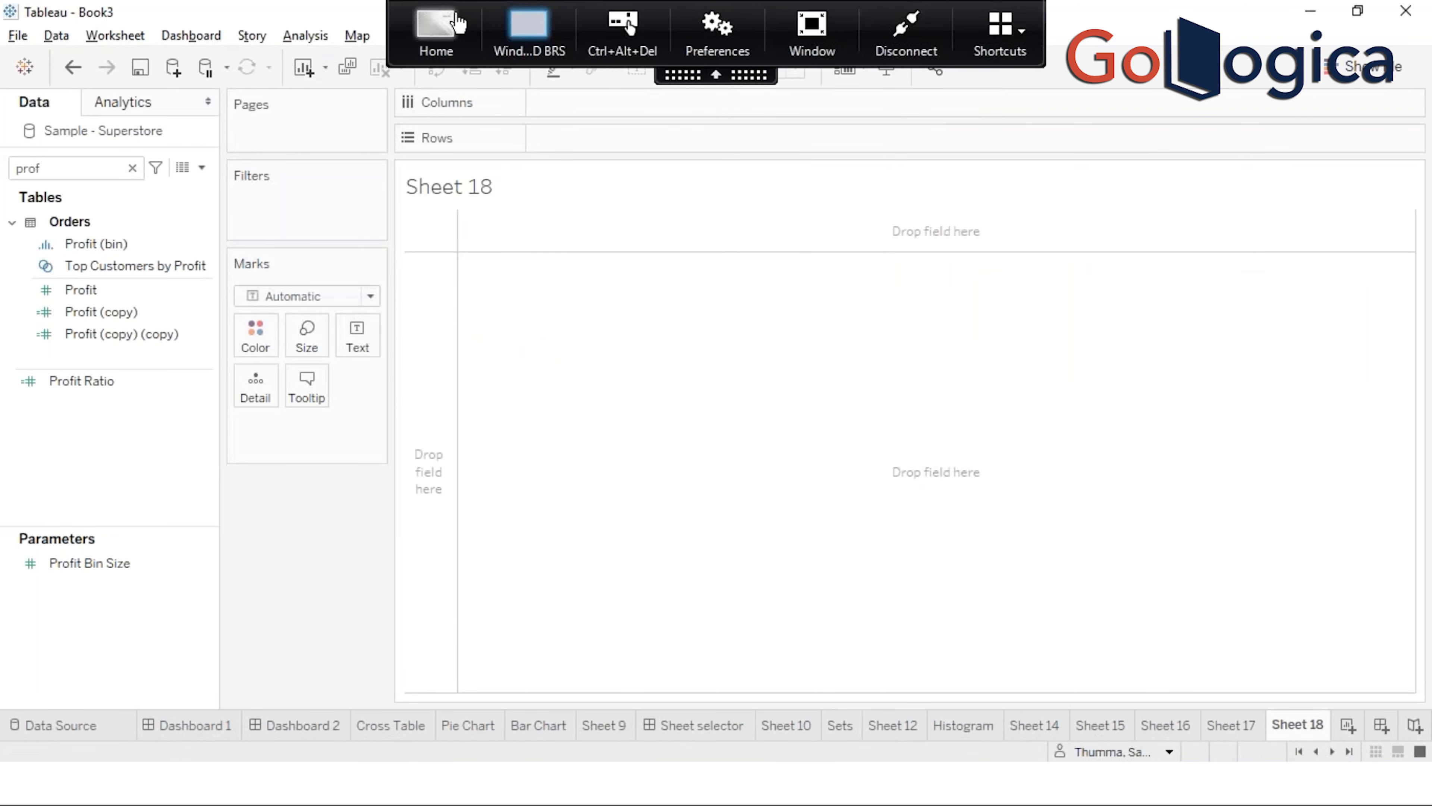
{"action": "left_click", "coordinate": [445, 39]}
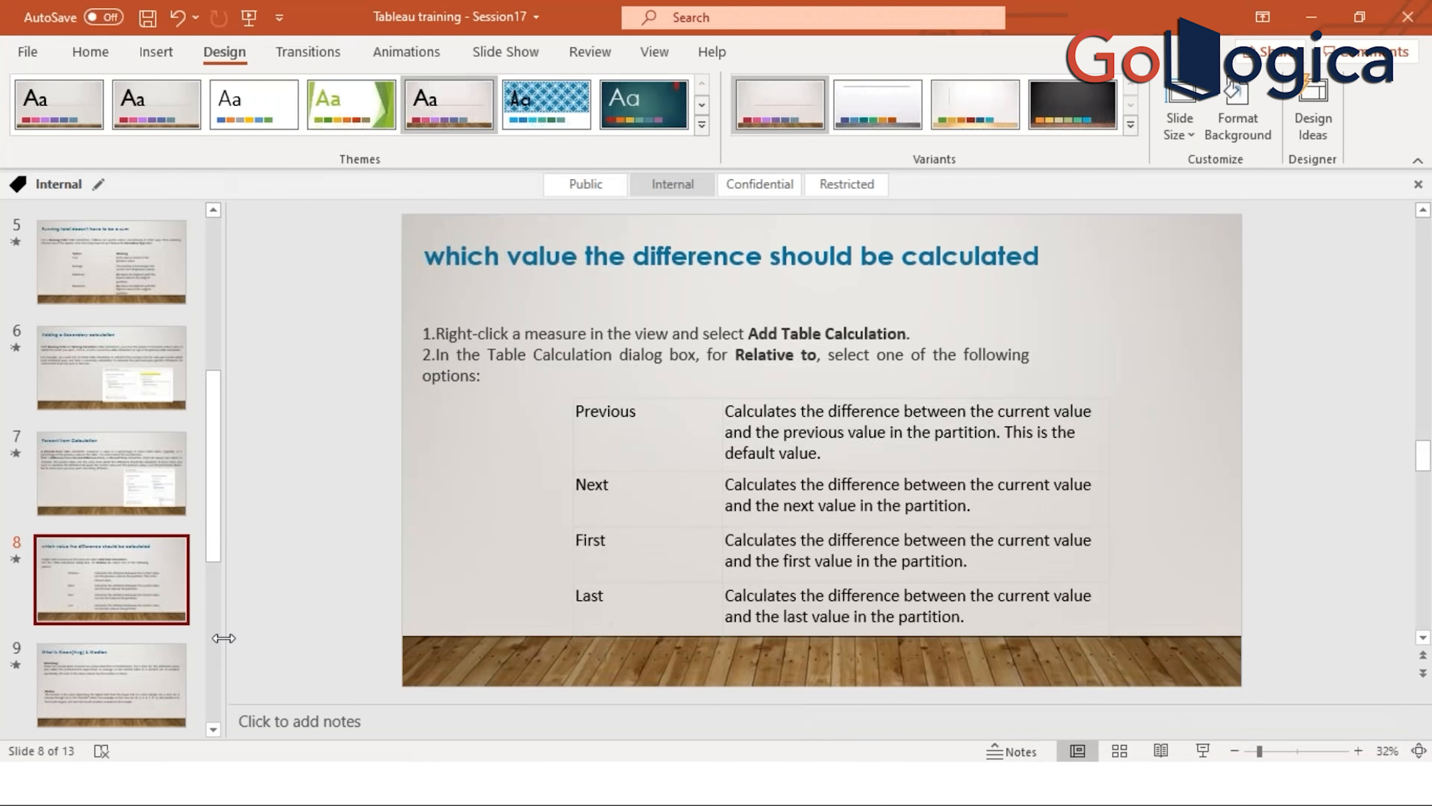
{"action": "left_click", "coordinate": [65, 721]}
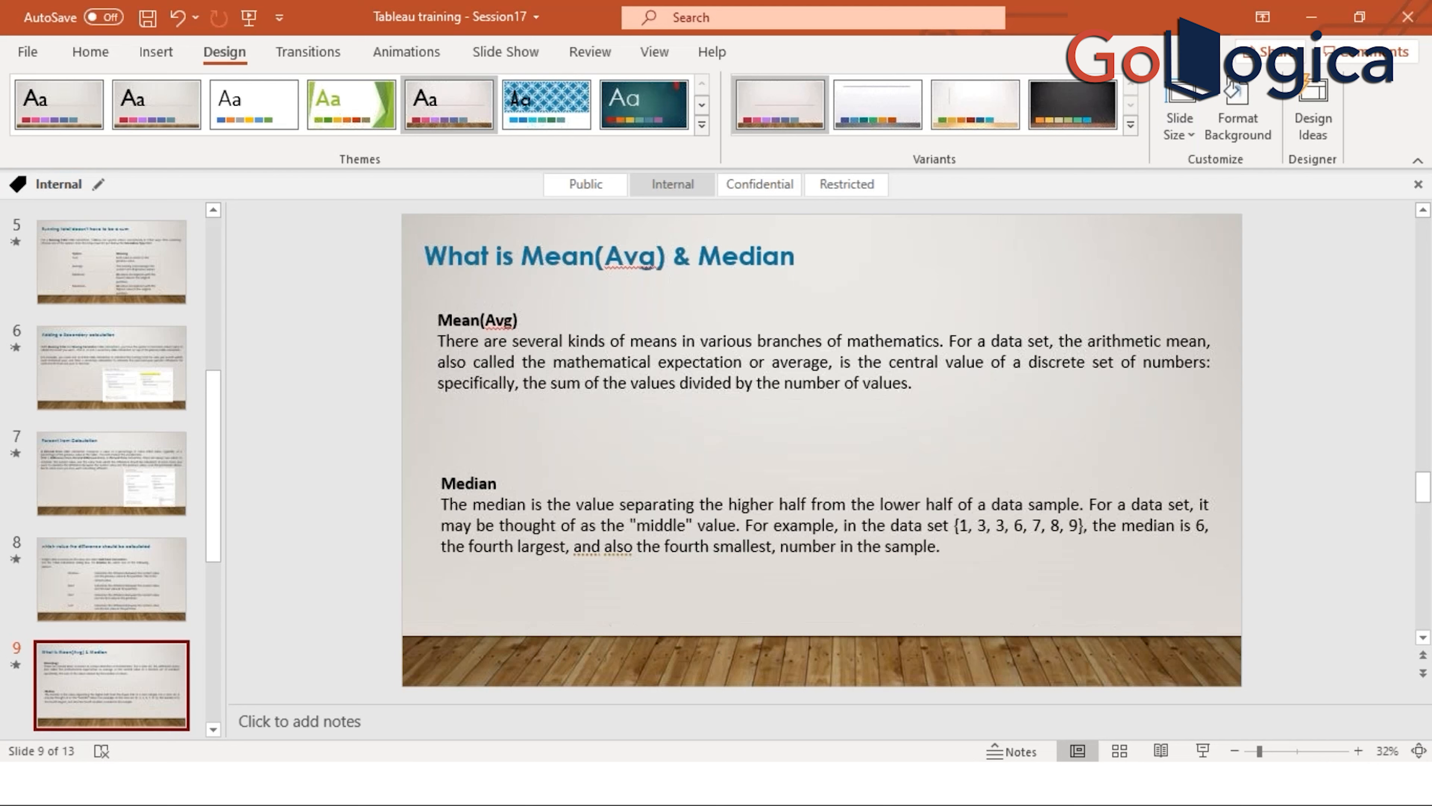
Step: Switch to the Excel movie ratings sheet, widen columns A and B, and select the first table's ratings in B2:B6
{"action": "key", "text": "alt+Tab"}
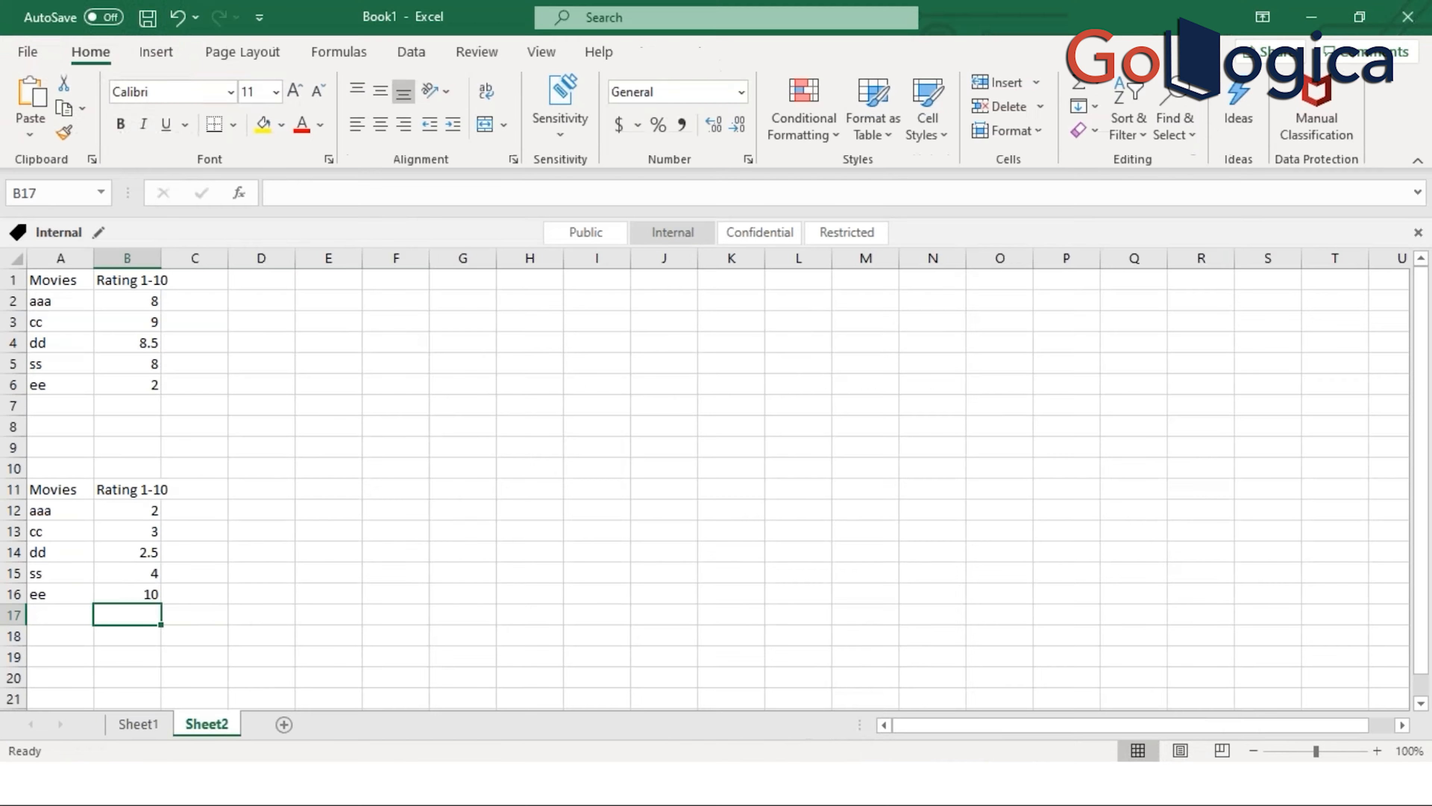
{"action": "left_click_drag", "start_coordinate": [161, 263], "coordinate": [170, 379]}
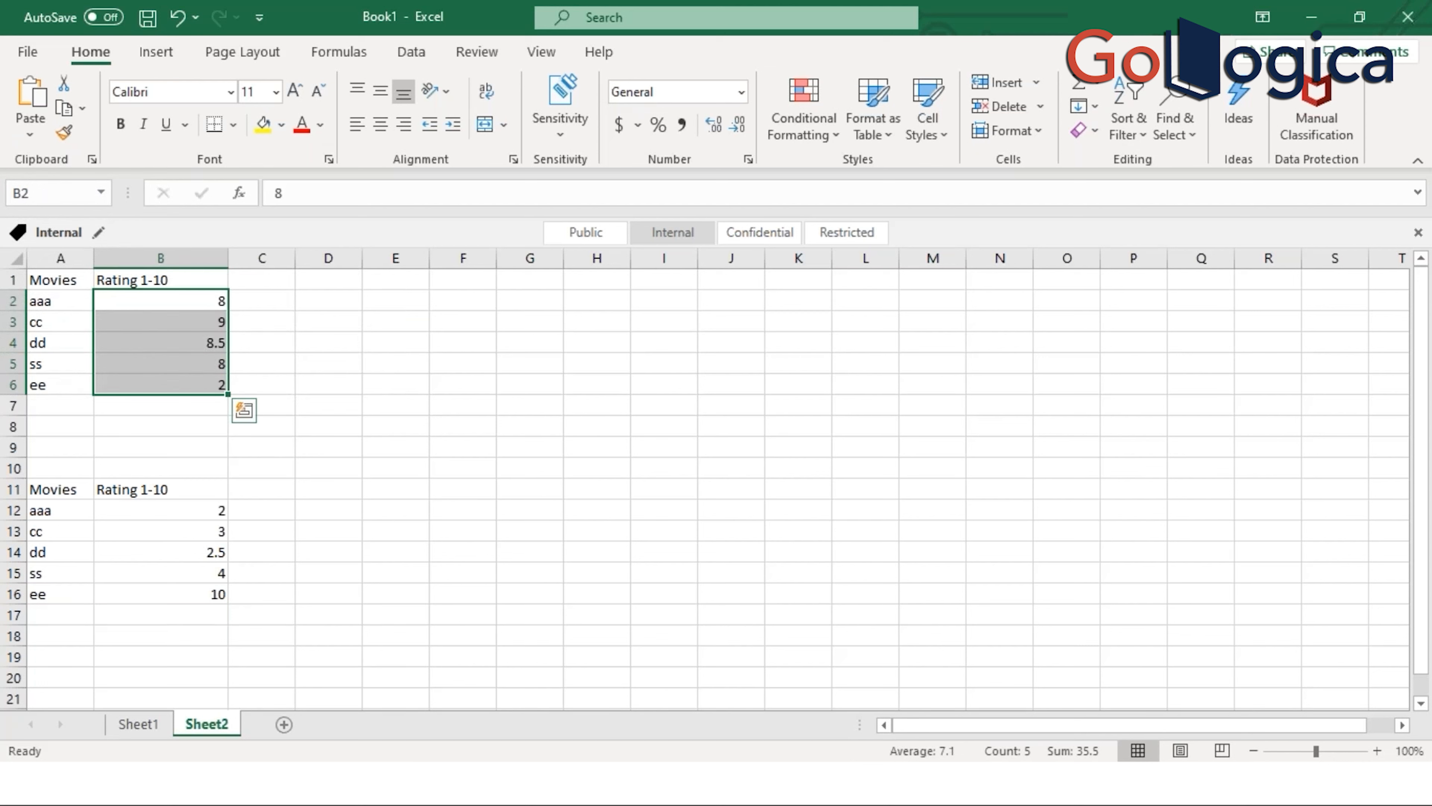
{"action": "left_click_drag", "start_coordinate": [96, 258], "coordinate": [150, 257]}
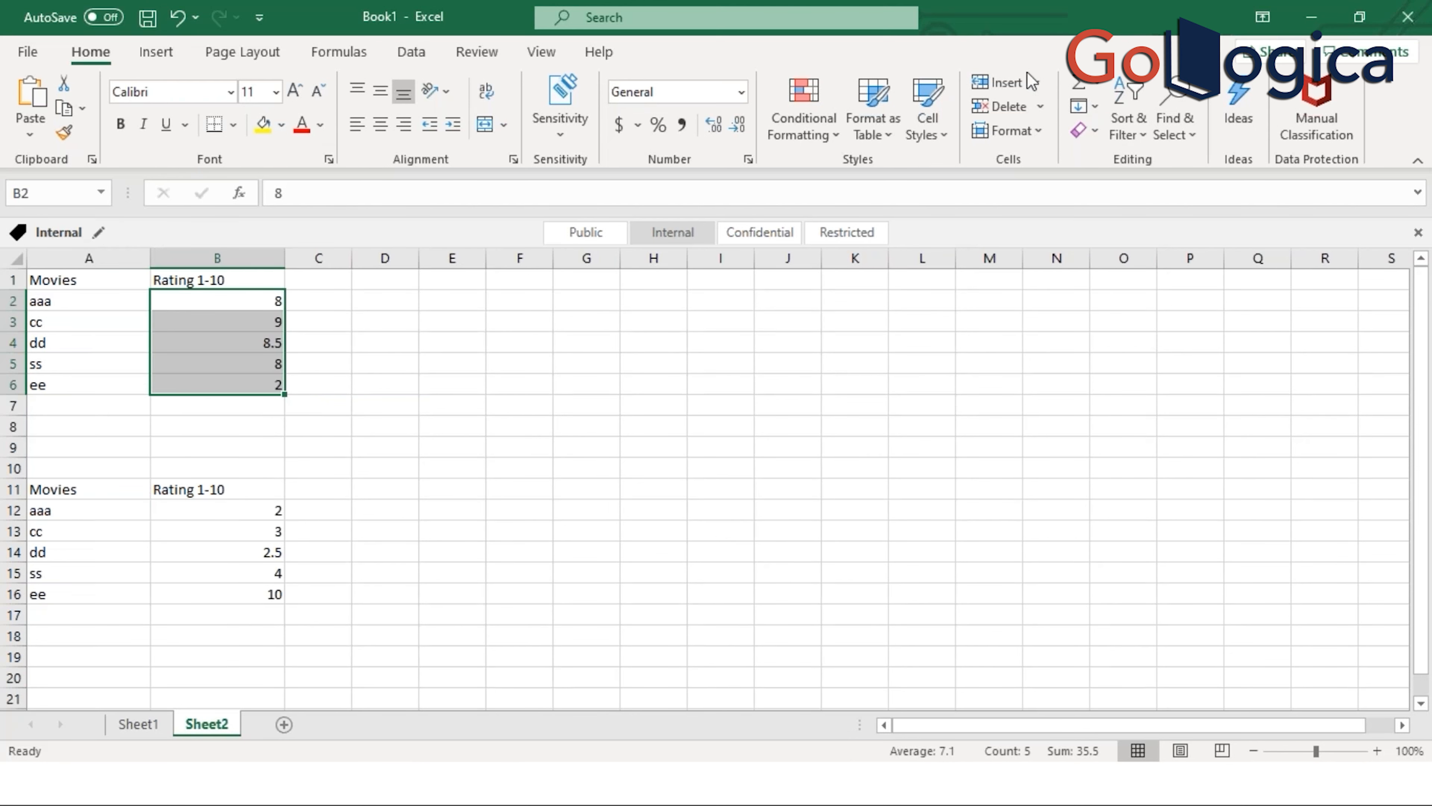
Step: Return to Tableau and replace the data field search with "cat"
{"action": "left_click", "coordinate": [951, 784]}
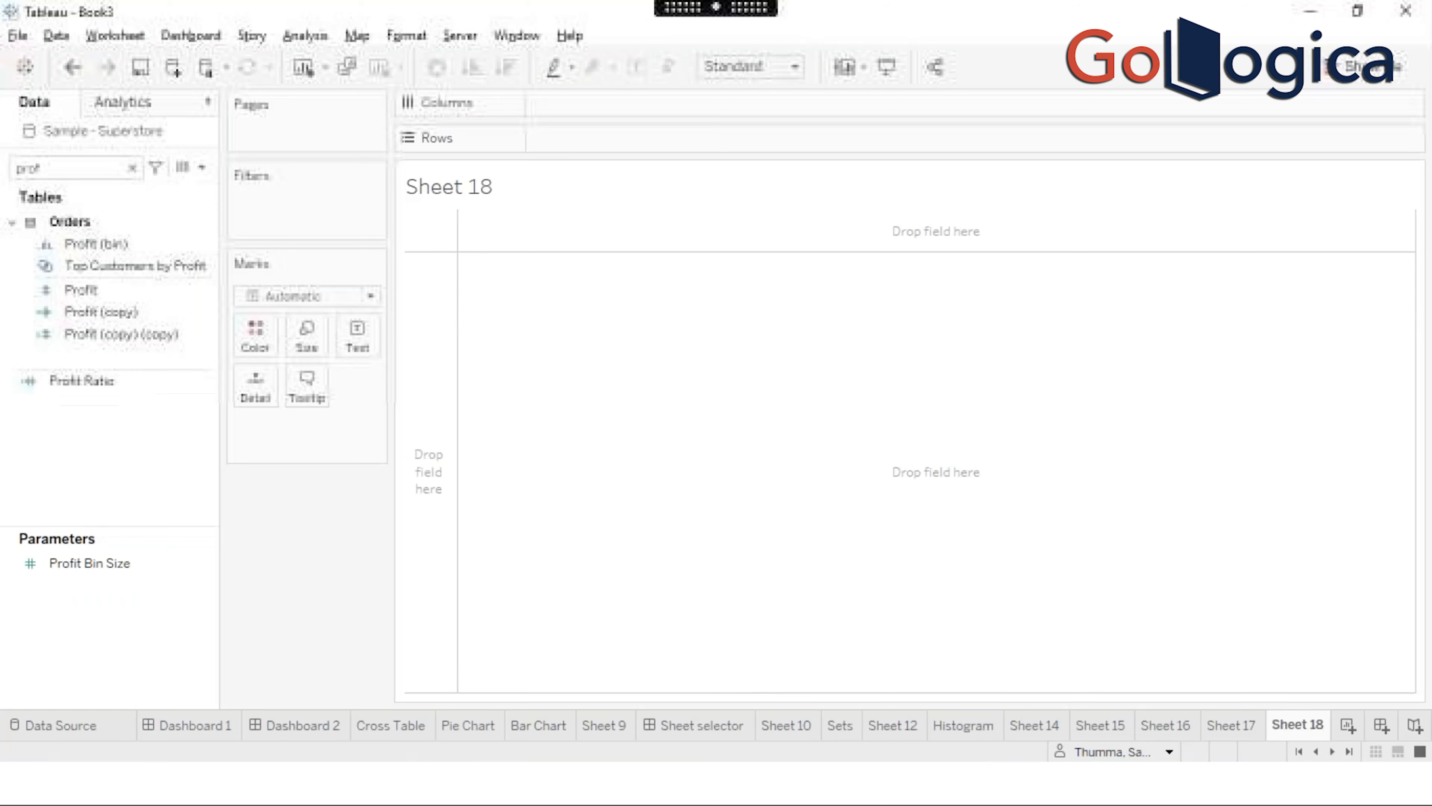
{"action": "left_click", "coordinate": [130, 169]}
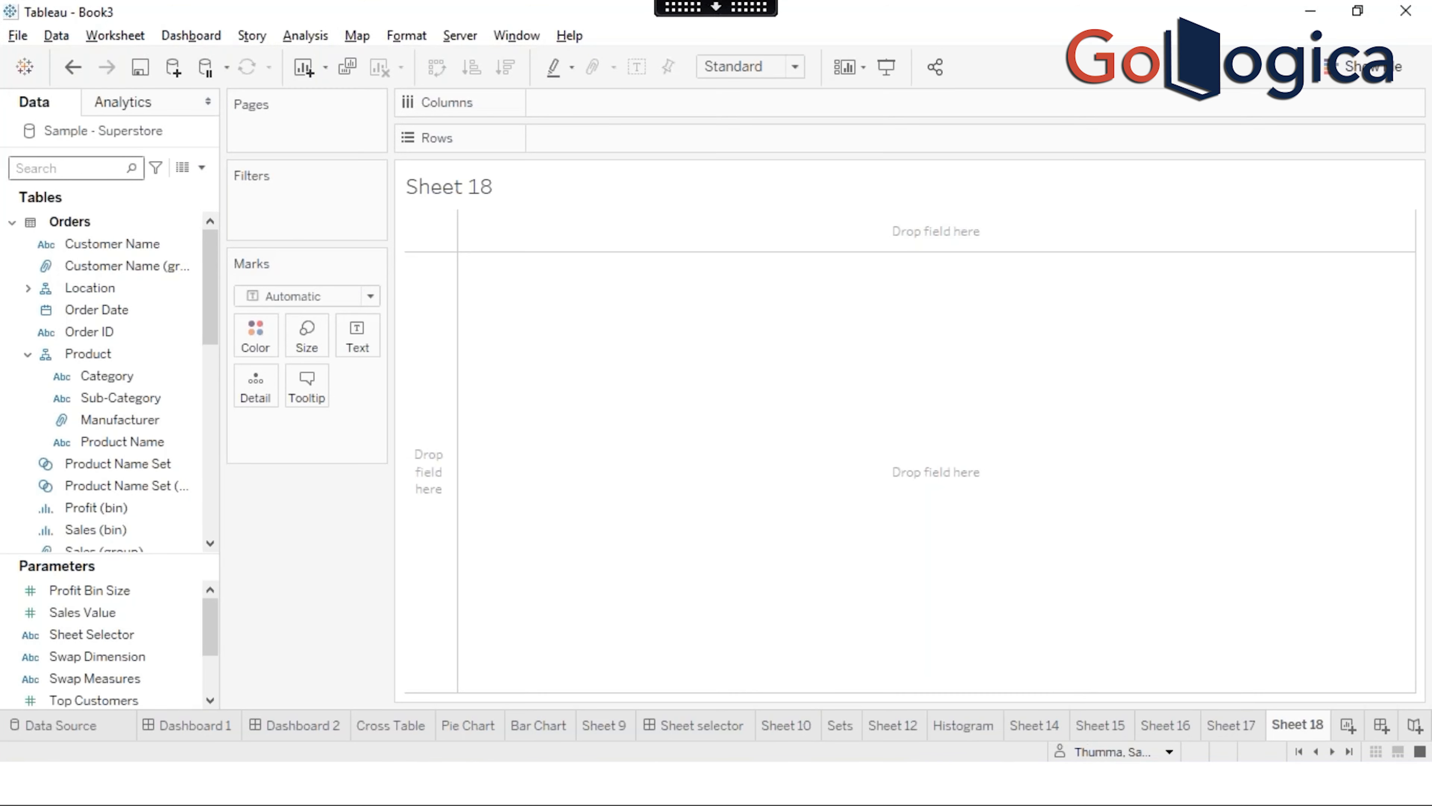
{"action": "type", "text": "cat"}
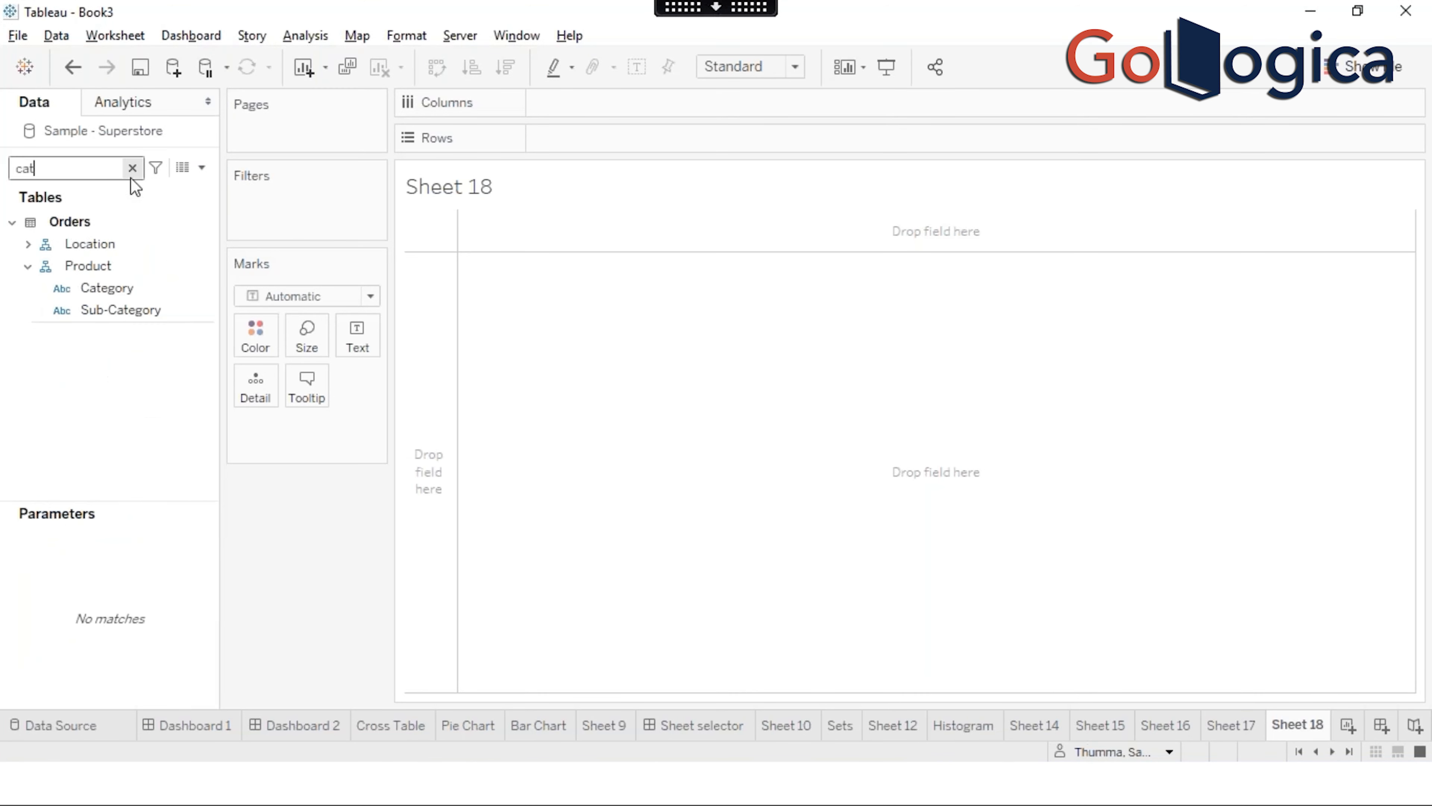
Step: Build a text table with Category on the rows and Sales as the values, searching the data fields for "sa"
{"action": "left_click", "coordinate": [133, 245]}
{"action": "double_click", "coordinate": [125, 294]}
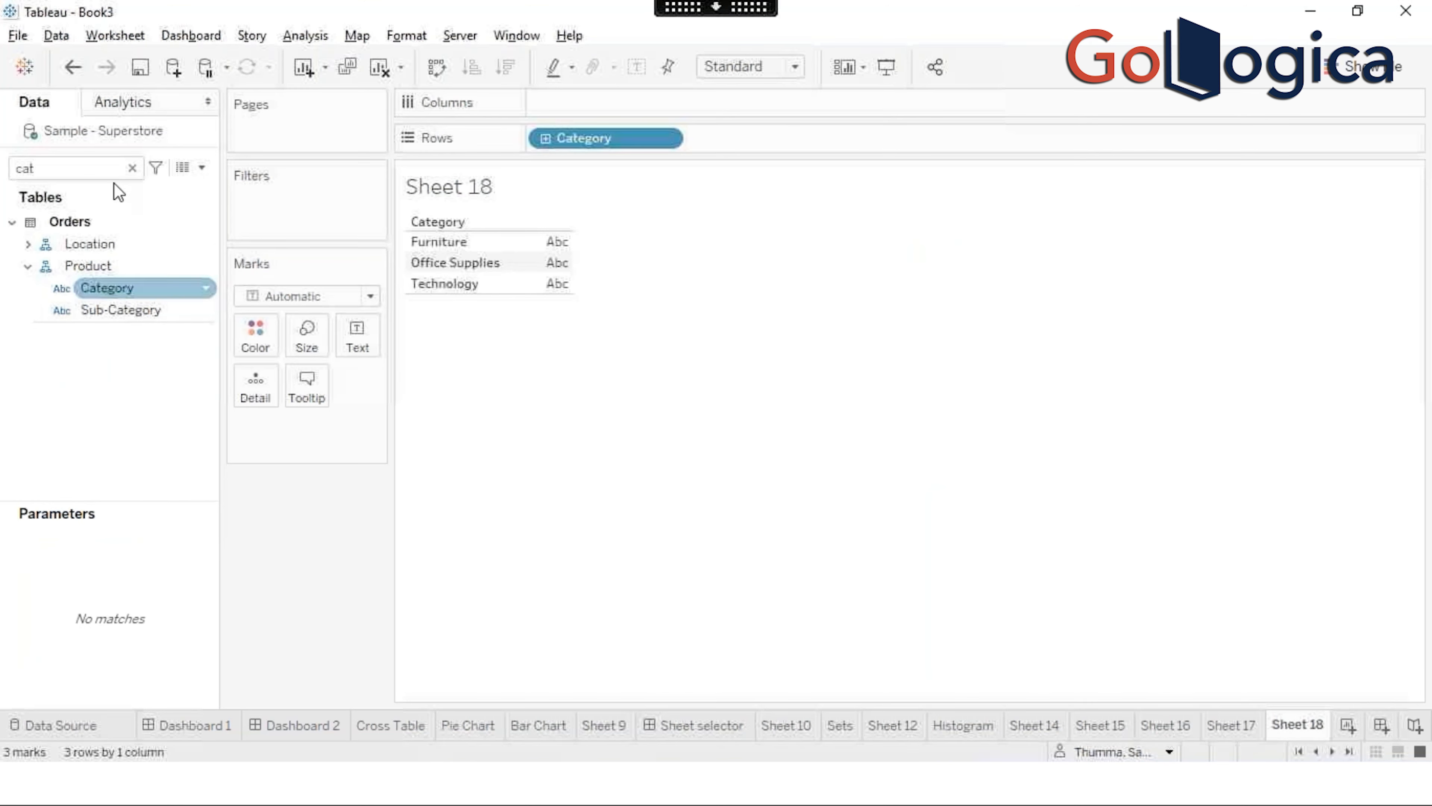
{"action": "double_click", "coordinate": [77, 169]}
{"action": "type", "text": "sa"}
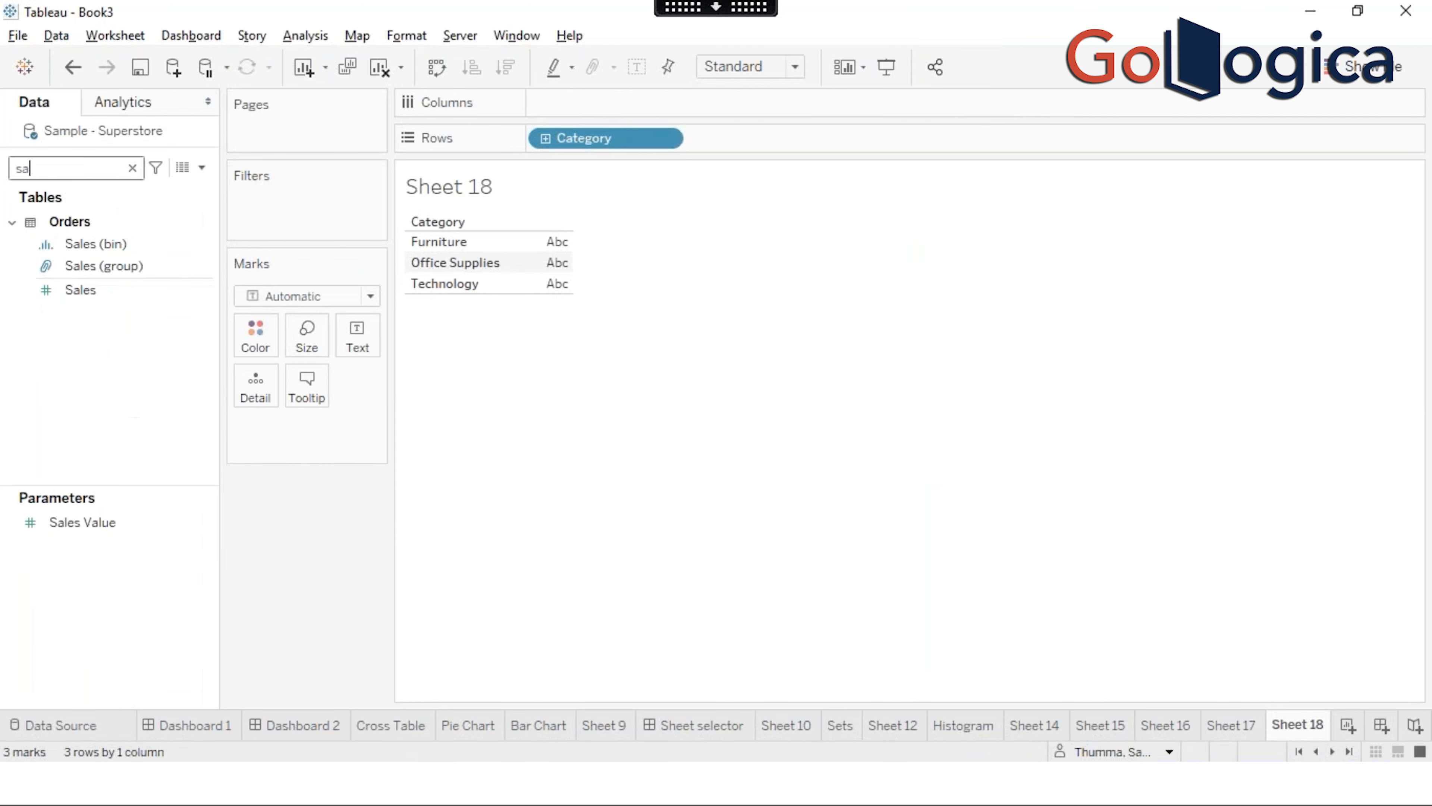
{"action": "left_click", "coordinate": [102, 290]}
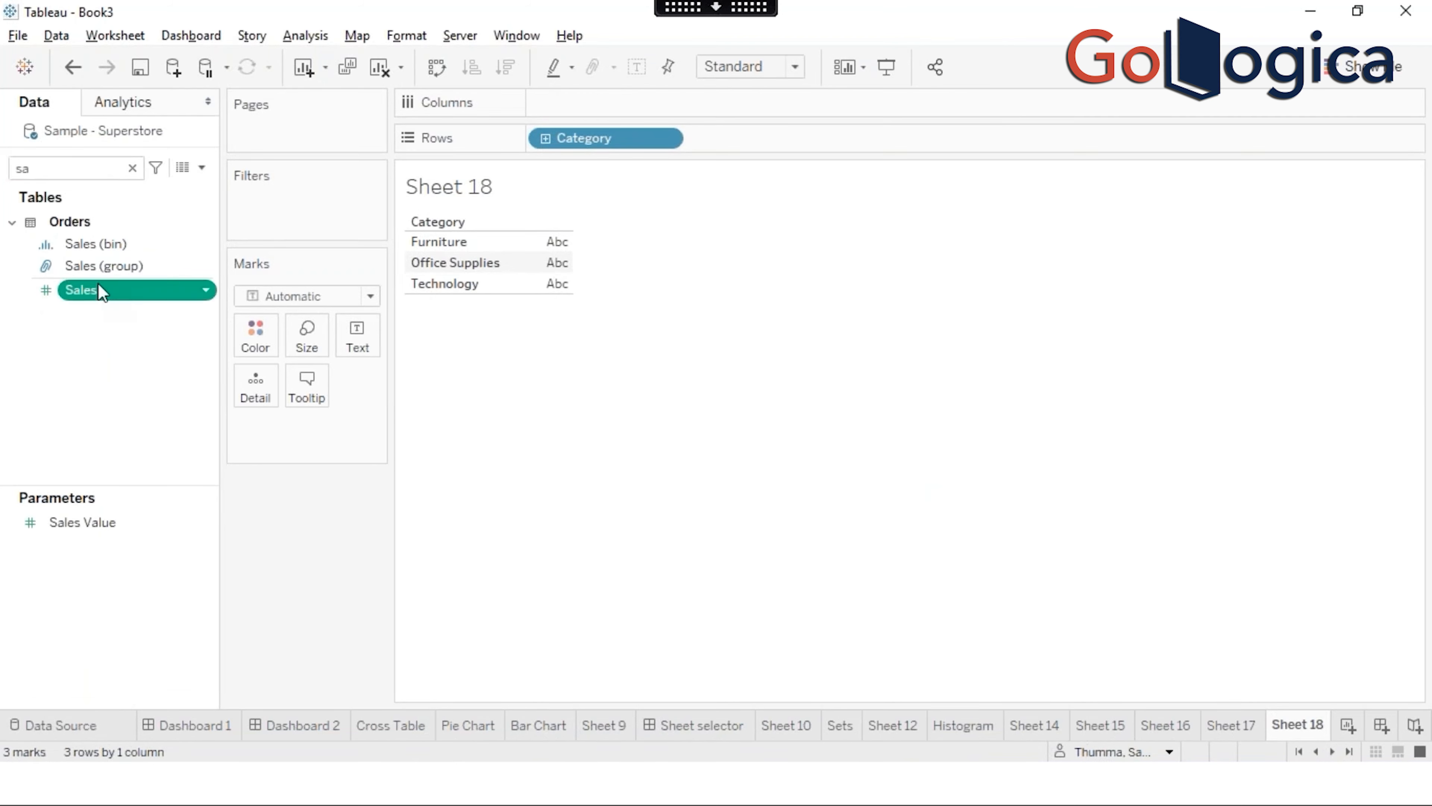
{"action": "double_click", "coordinate": [101, 290]}
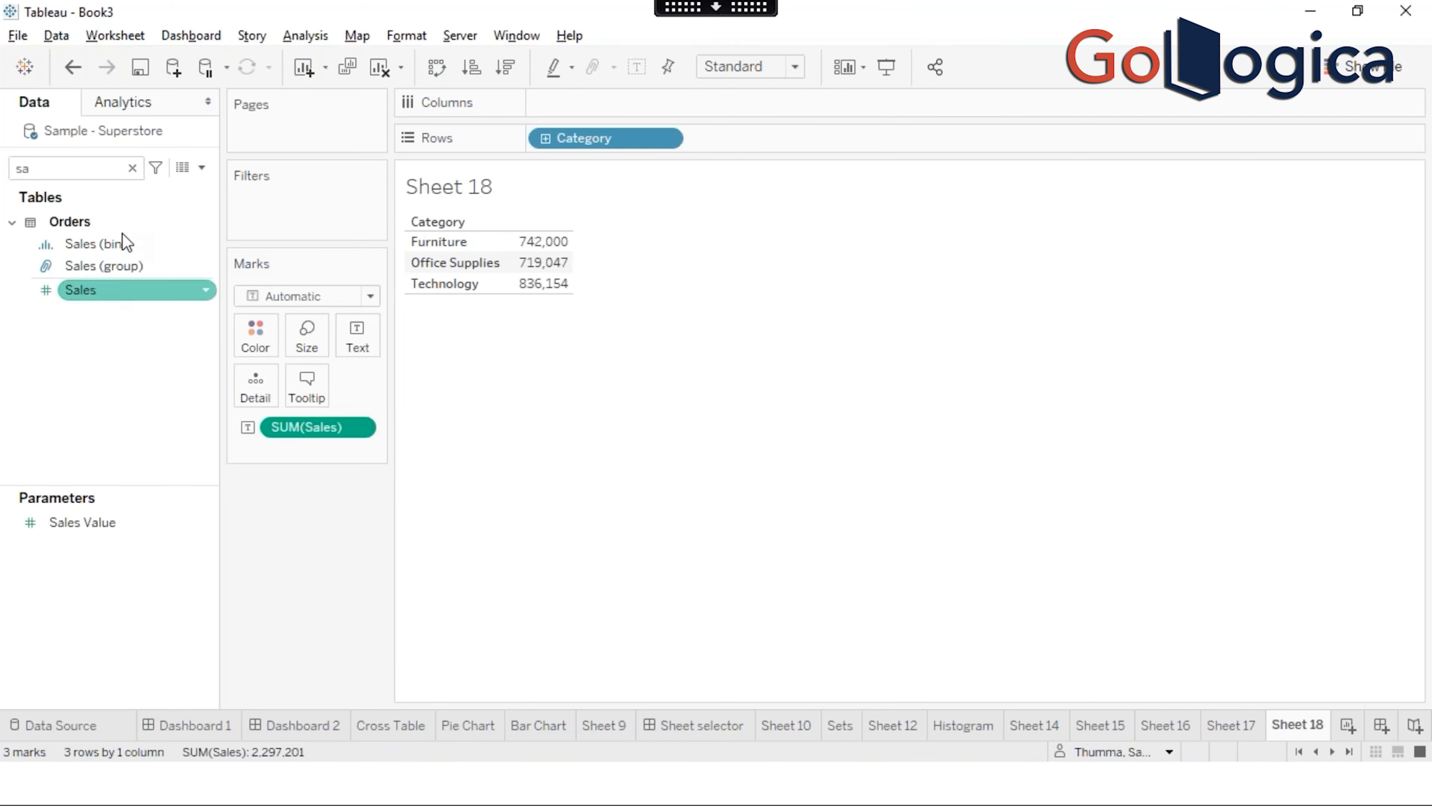
Step: Duplicate the Sales field and add Sales (copy) to the table as a second measure
{"action": "right_click", "coordinate": [111, 298]}
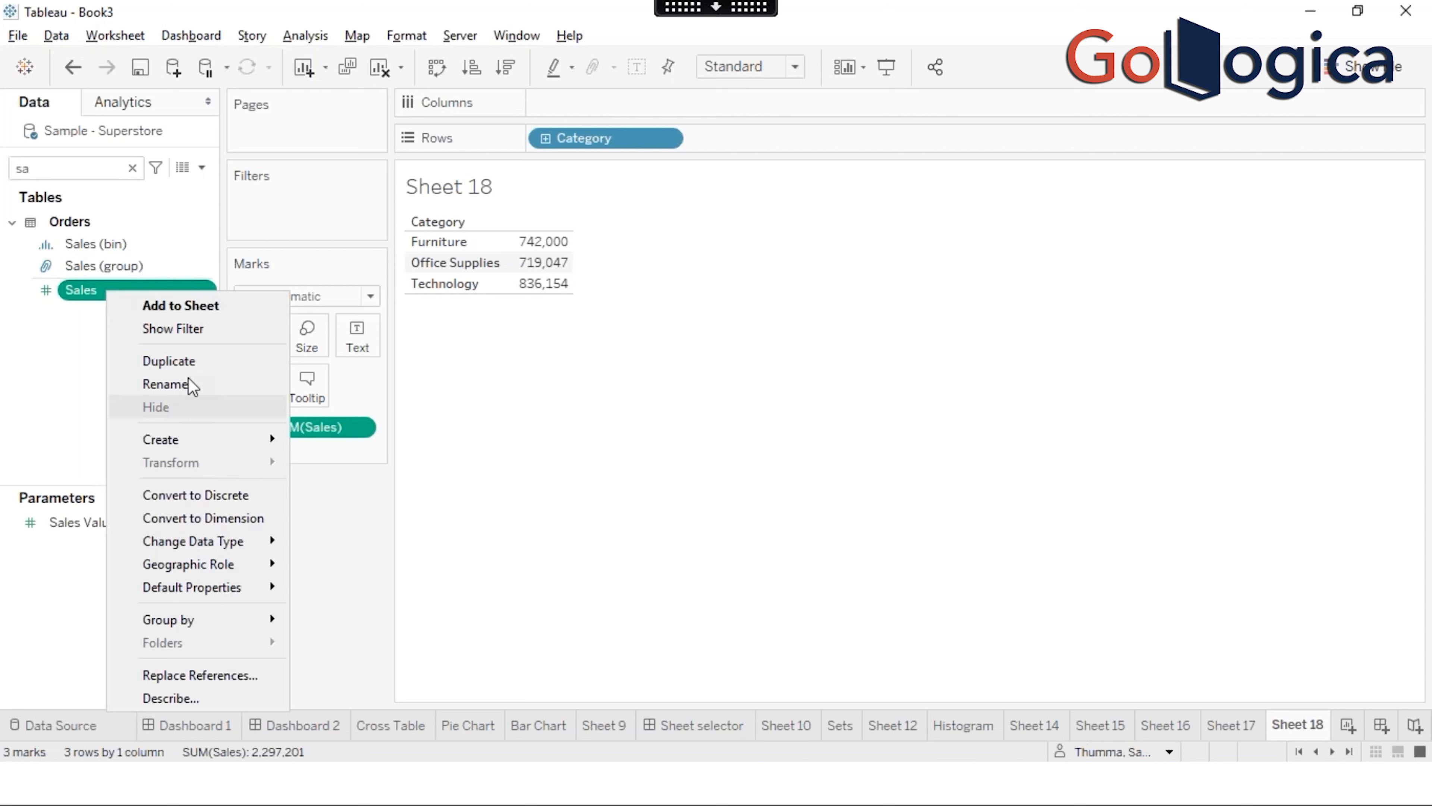
{"action": "left_click", "coordinate": [187, 361]}
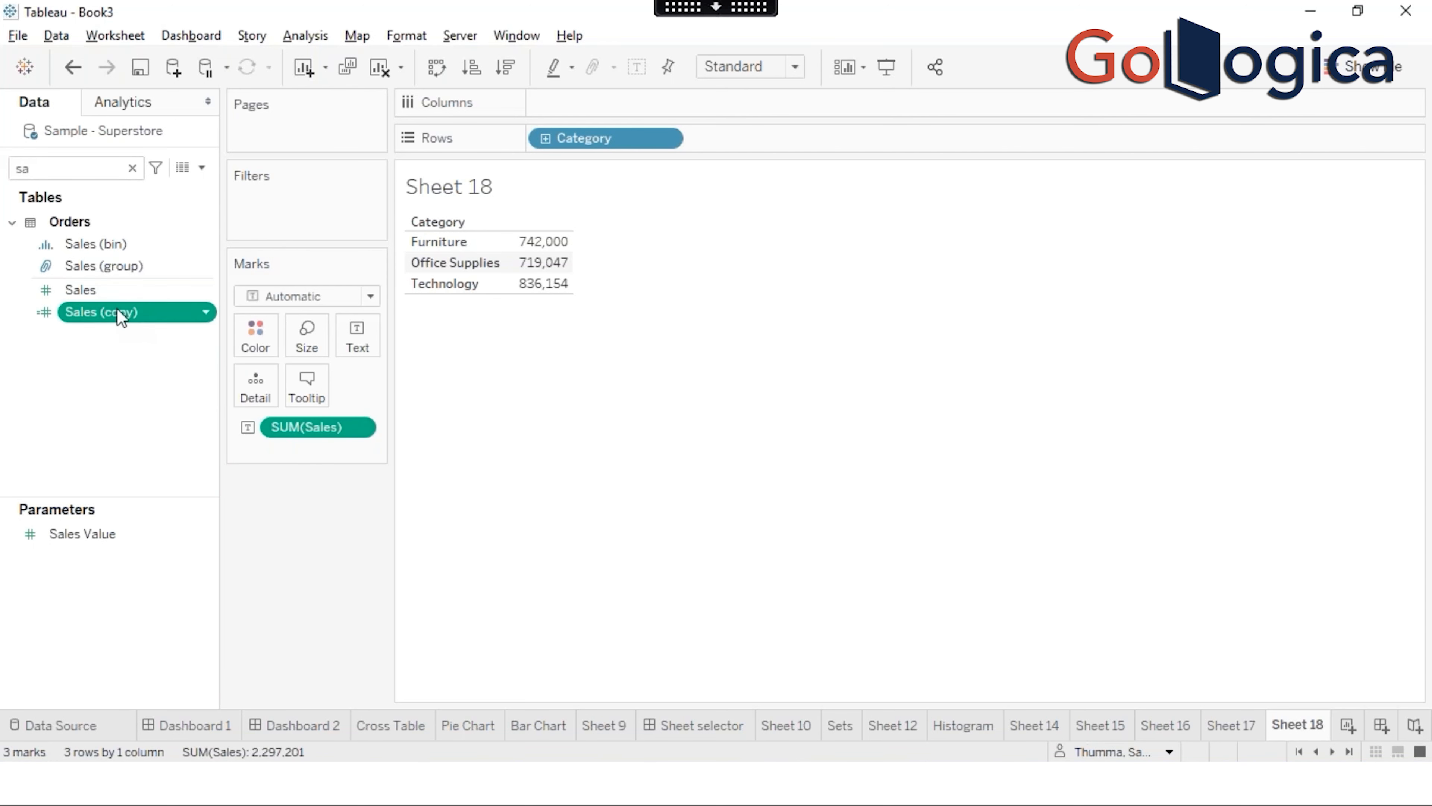
{"action": "left_click_drag", "start_coordinate": [122, 318], "coordinate": [422, 362]}
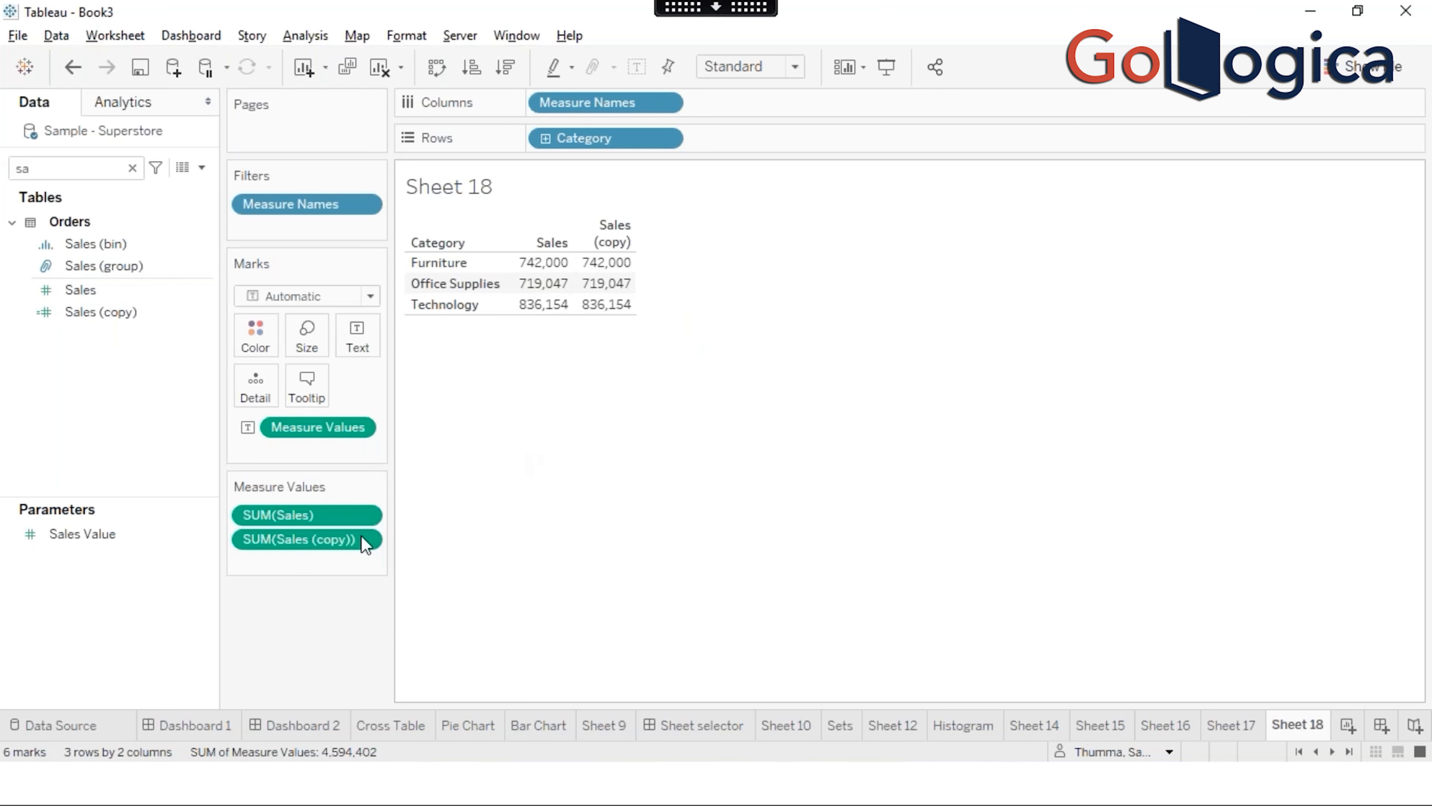
Step: Change the aggregation of the Sales (copy) measure to Average
{"action": "right_click", "coordinate": [320, 542]}
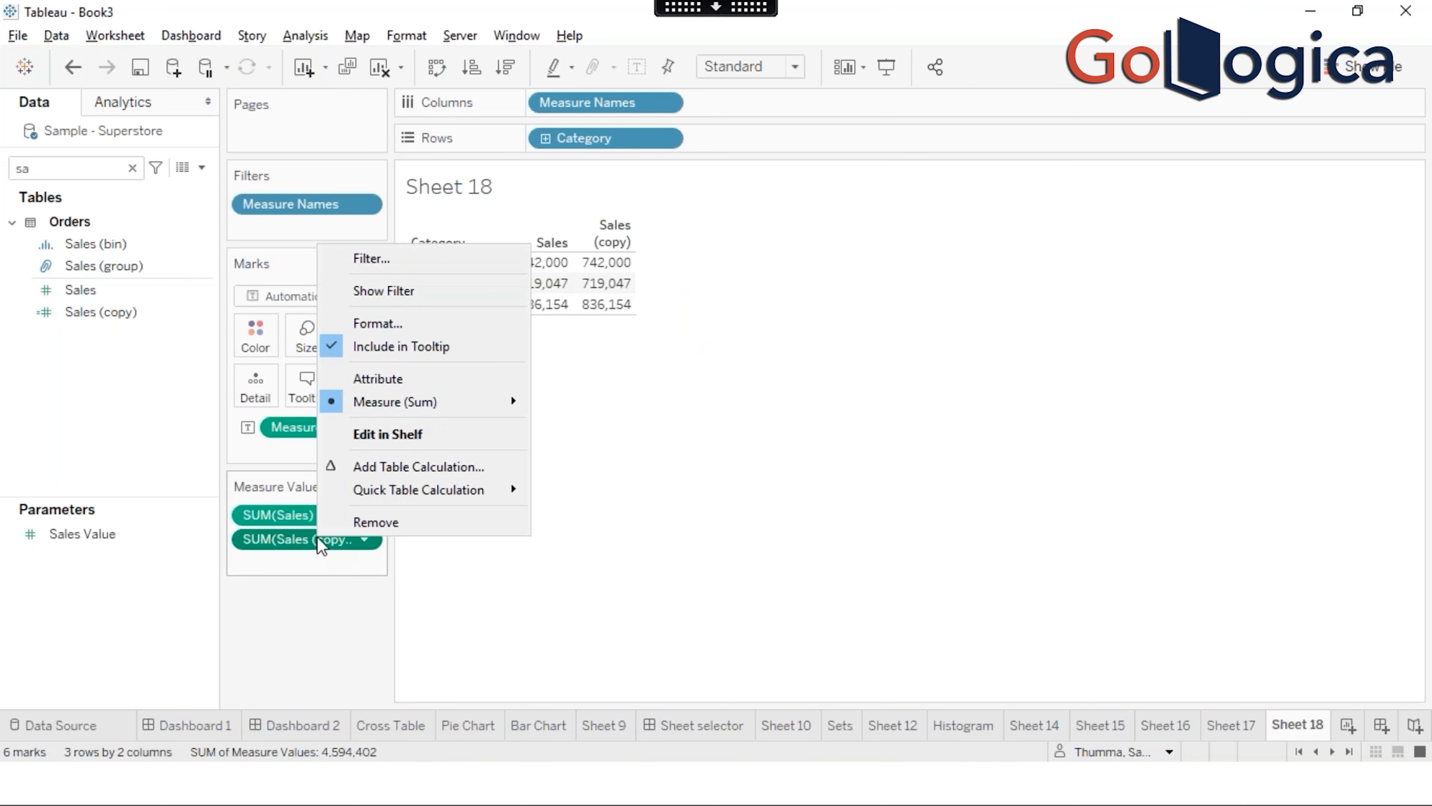
{"action": "mouse_move", "coordinate": [494, 414]}
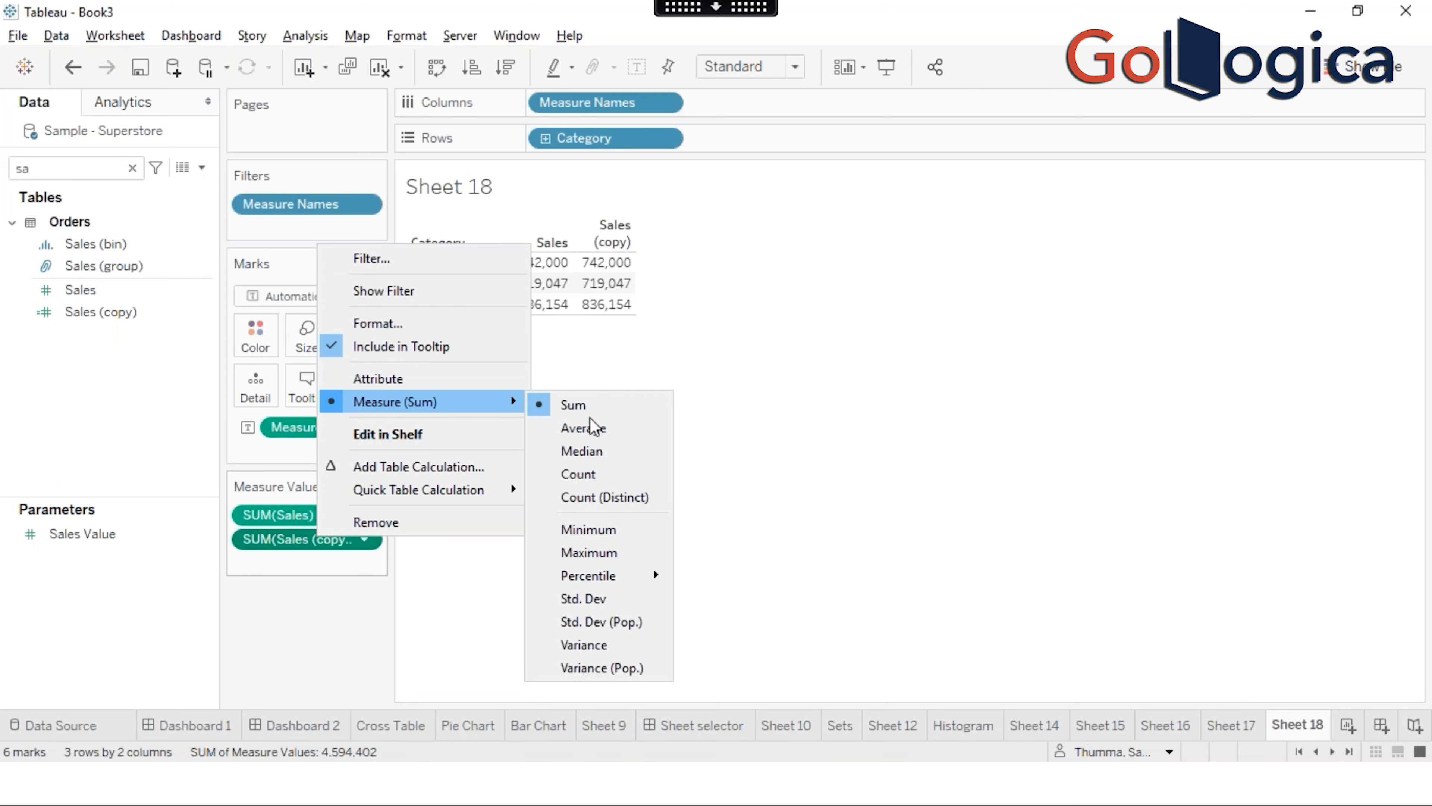
{"action": "left_click", "coordinate": [586, 431]}
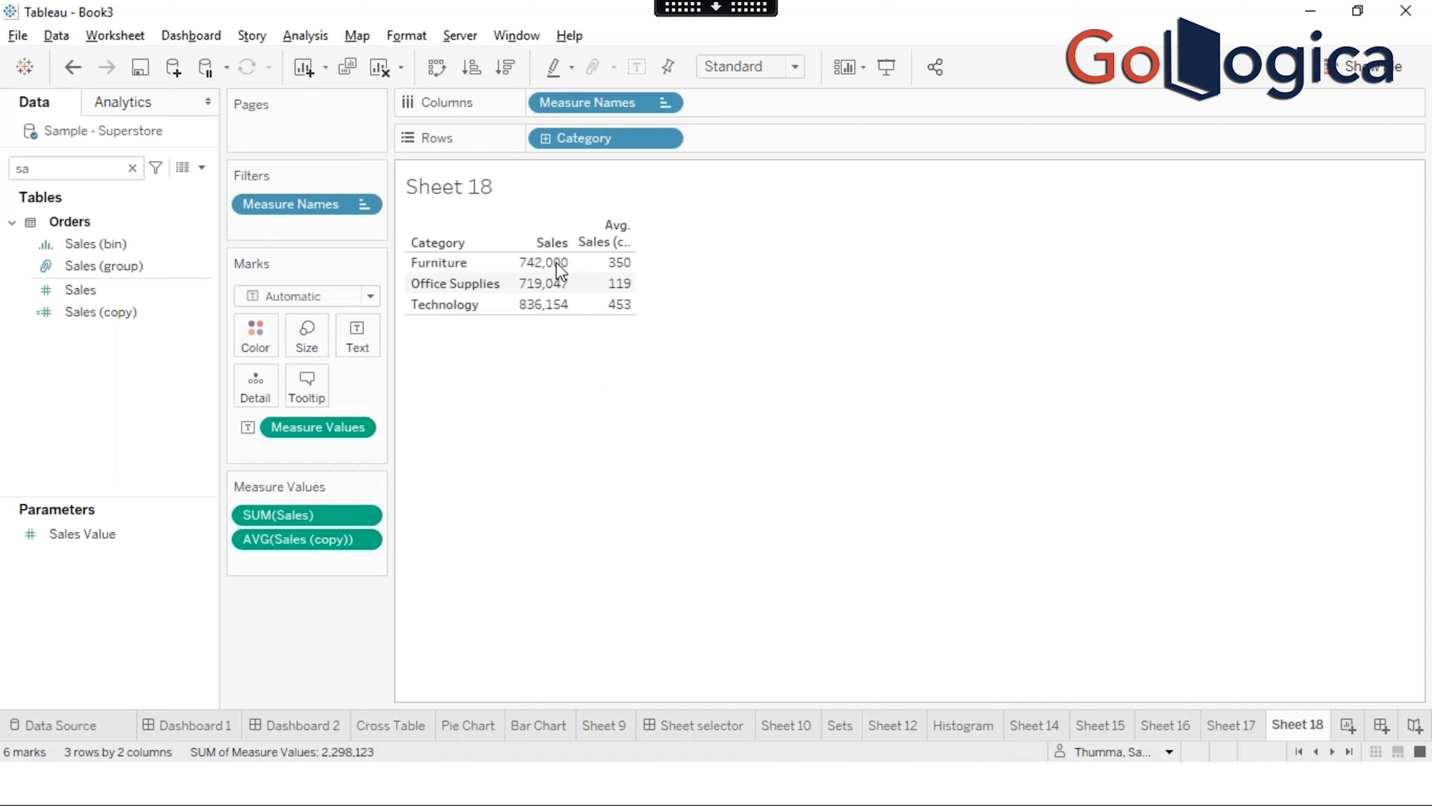
Step: View the underlying Orders rows behind the Furniture sales value, then close the data window and clear the selection
{"action": "left_click", "coordinate": [546, 266]}
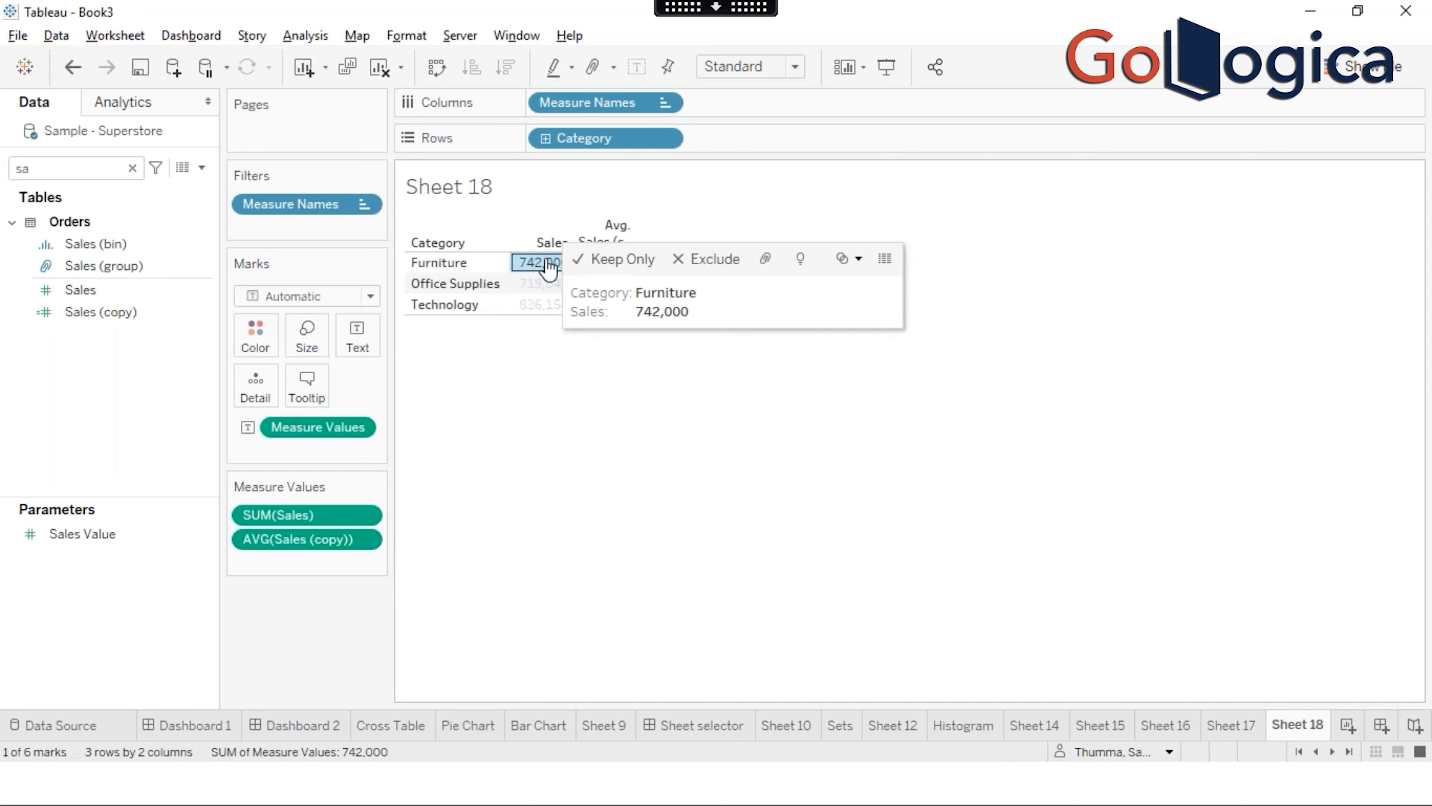
{"action": "left_click", "coordinate": [884, 260]}
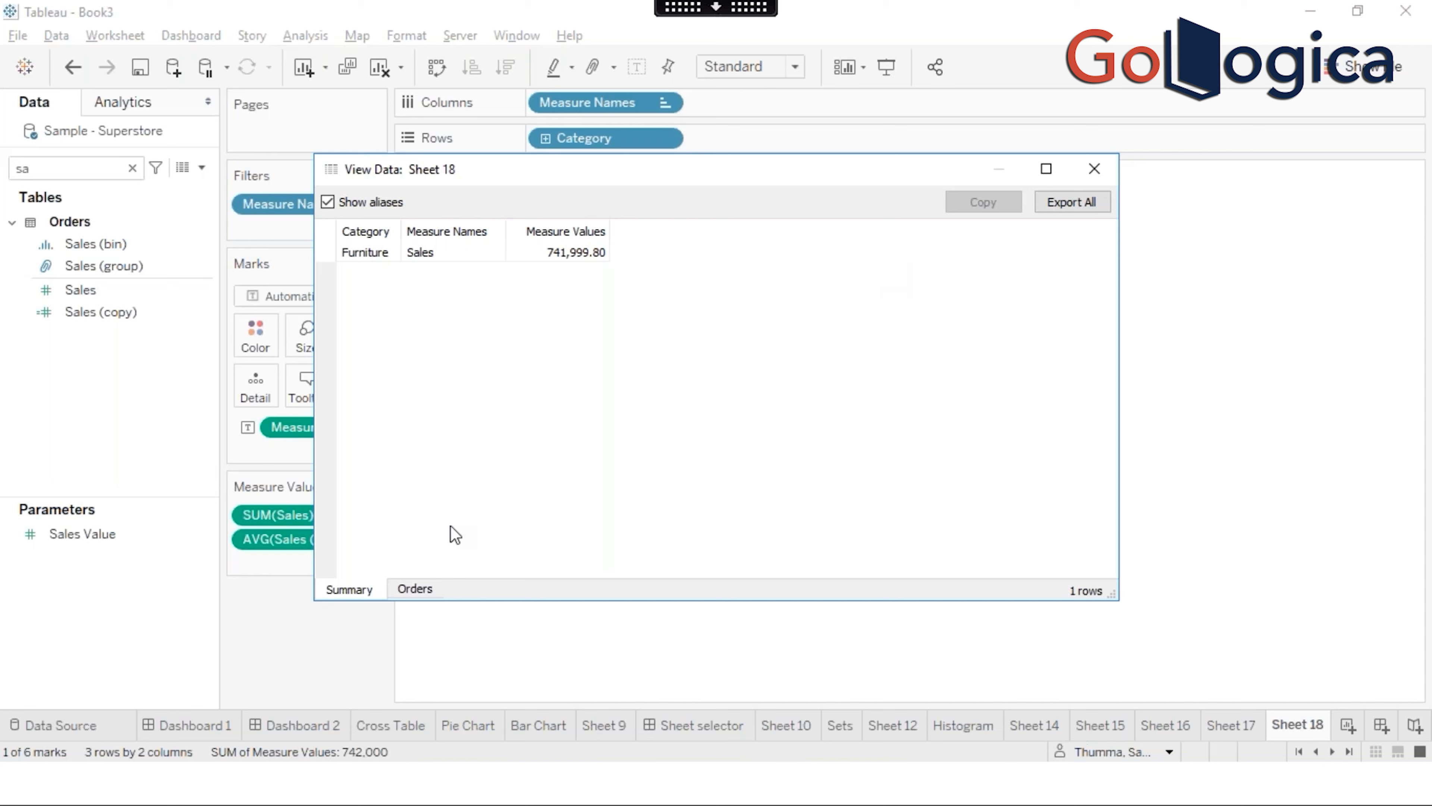
{"action": "left_click", "coordinate": [423, 589]}
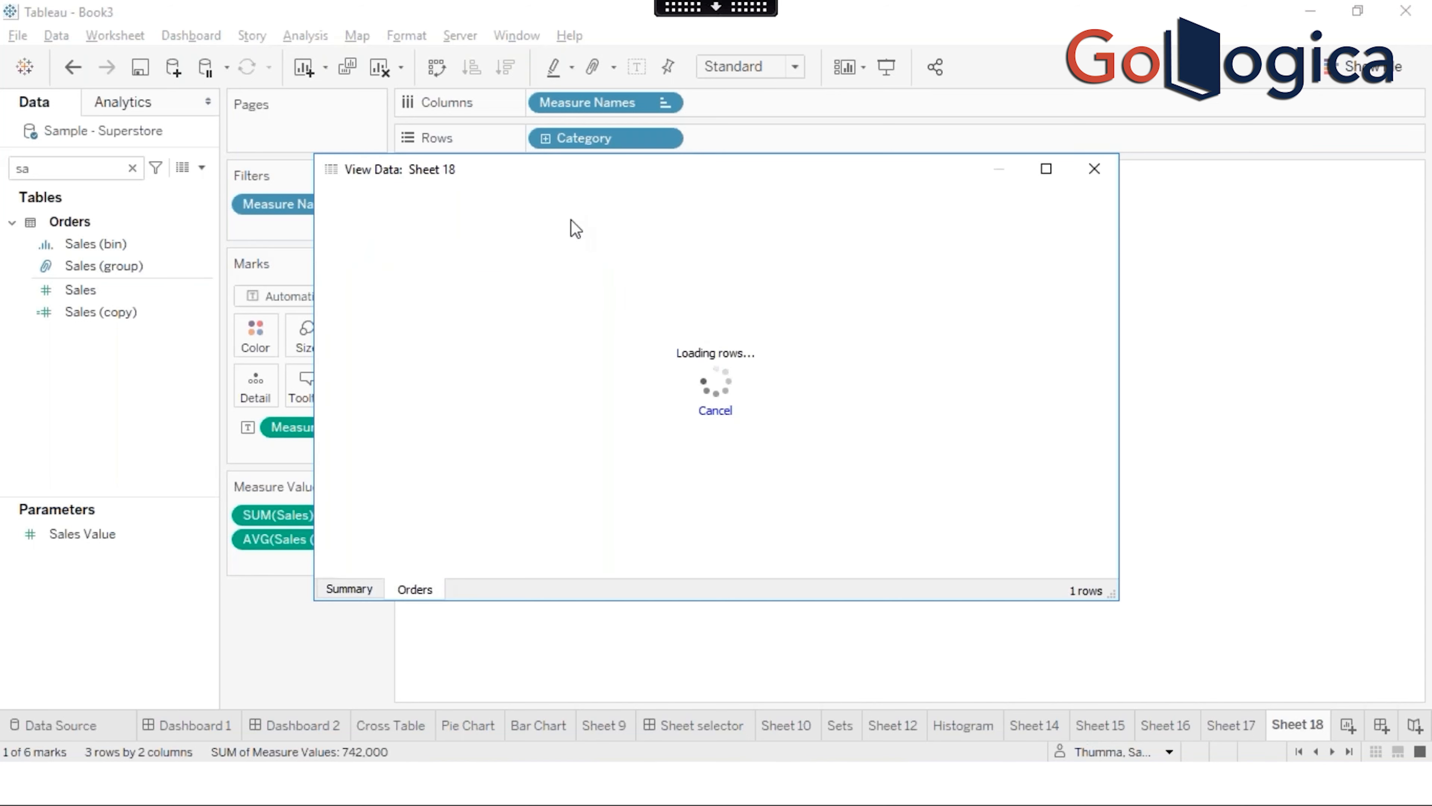
{"action": "left_click_drag", "start_coordinate": [552, 179], "coordinate": [926, 248]}
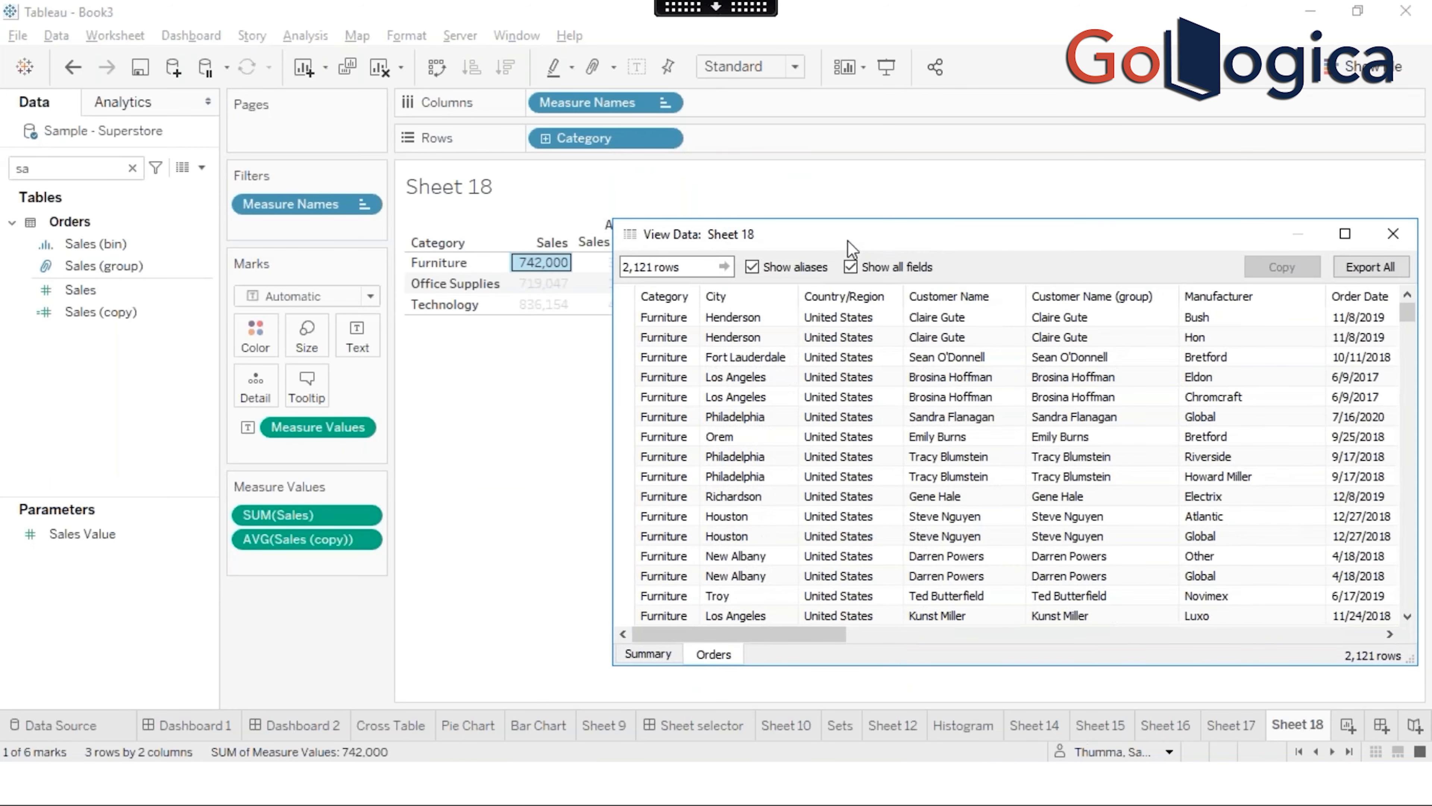
{"action": "left_click_drag", "start_coordinate": [868, 241], "coordinate": [922, 241]}
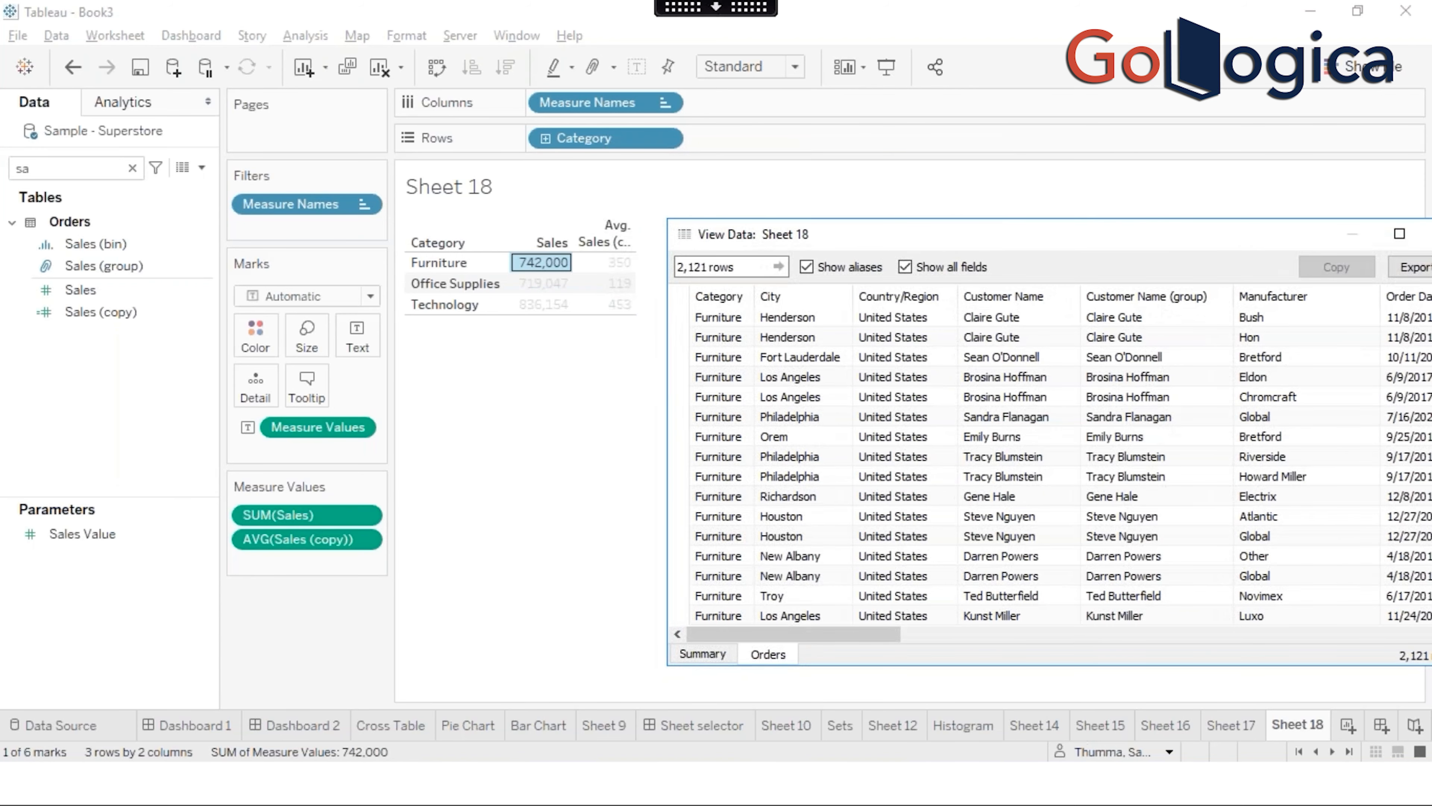
{"action": "left_click_drag", "start_coordinate": [916, 238], "coordinate": [519, 229]}
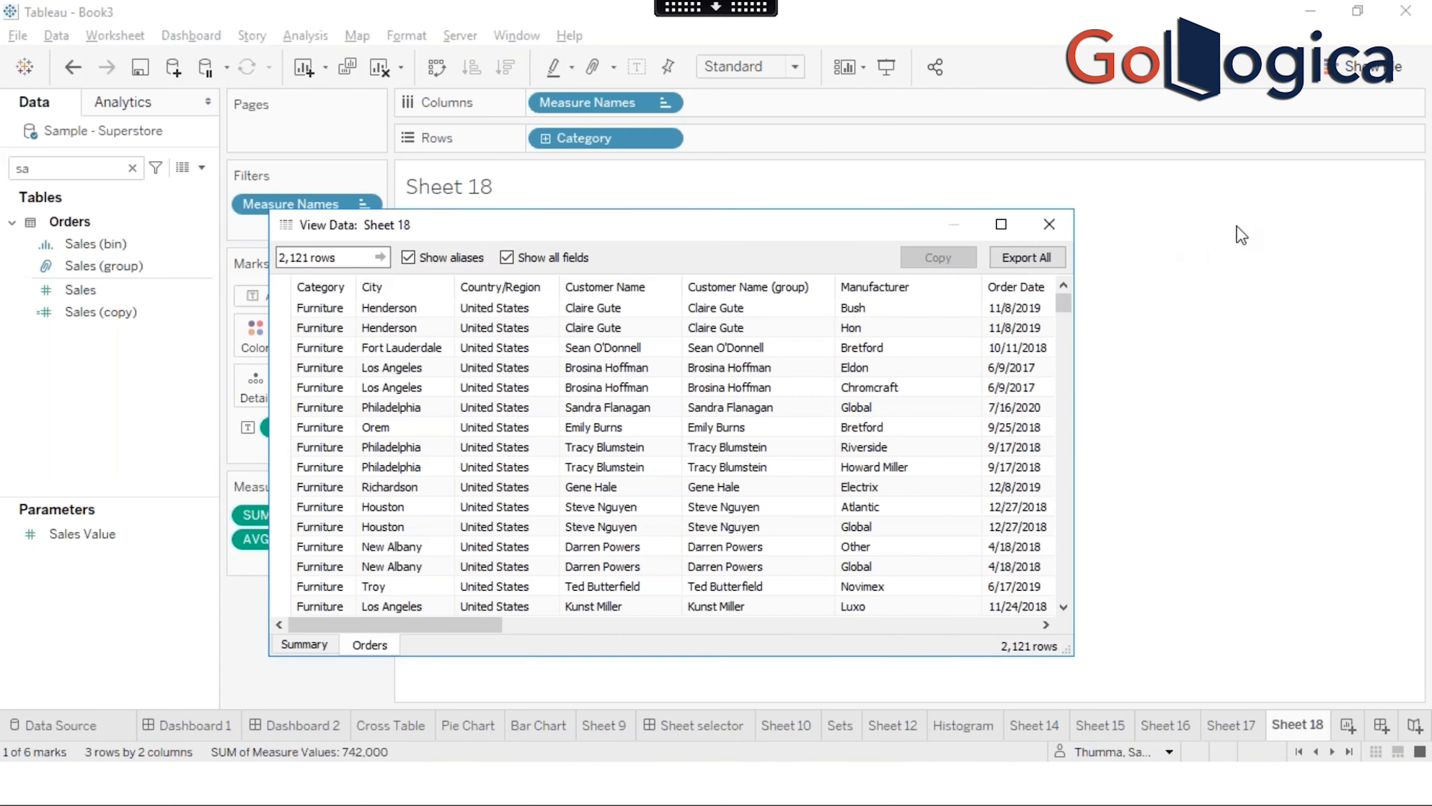
{"action": "left_click", "coordinate": [1049, 225]}
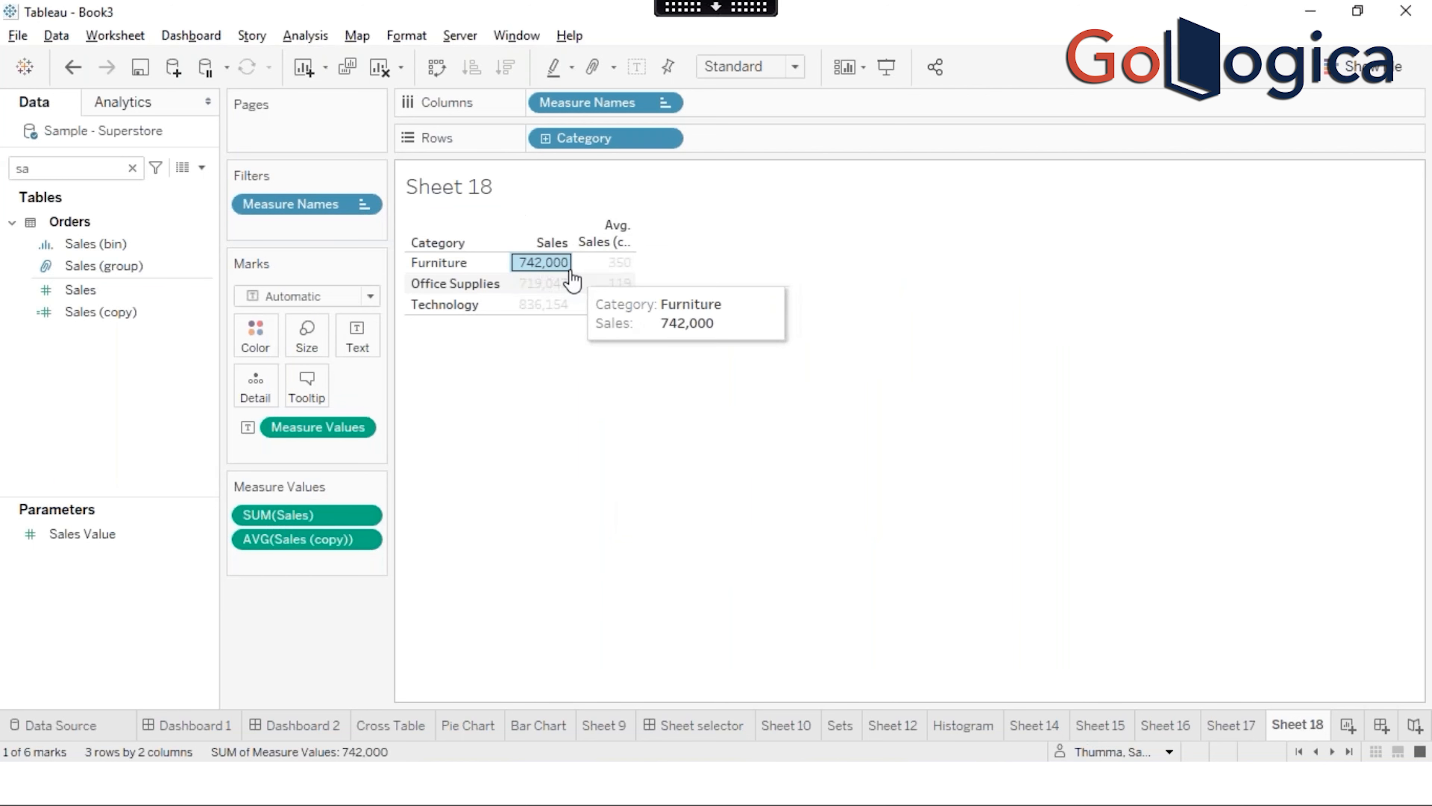
{"action": "left_click", "coordinate": [772, 259]}
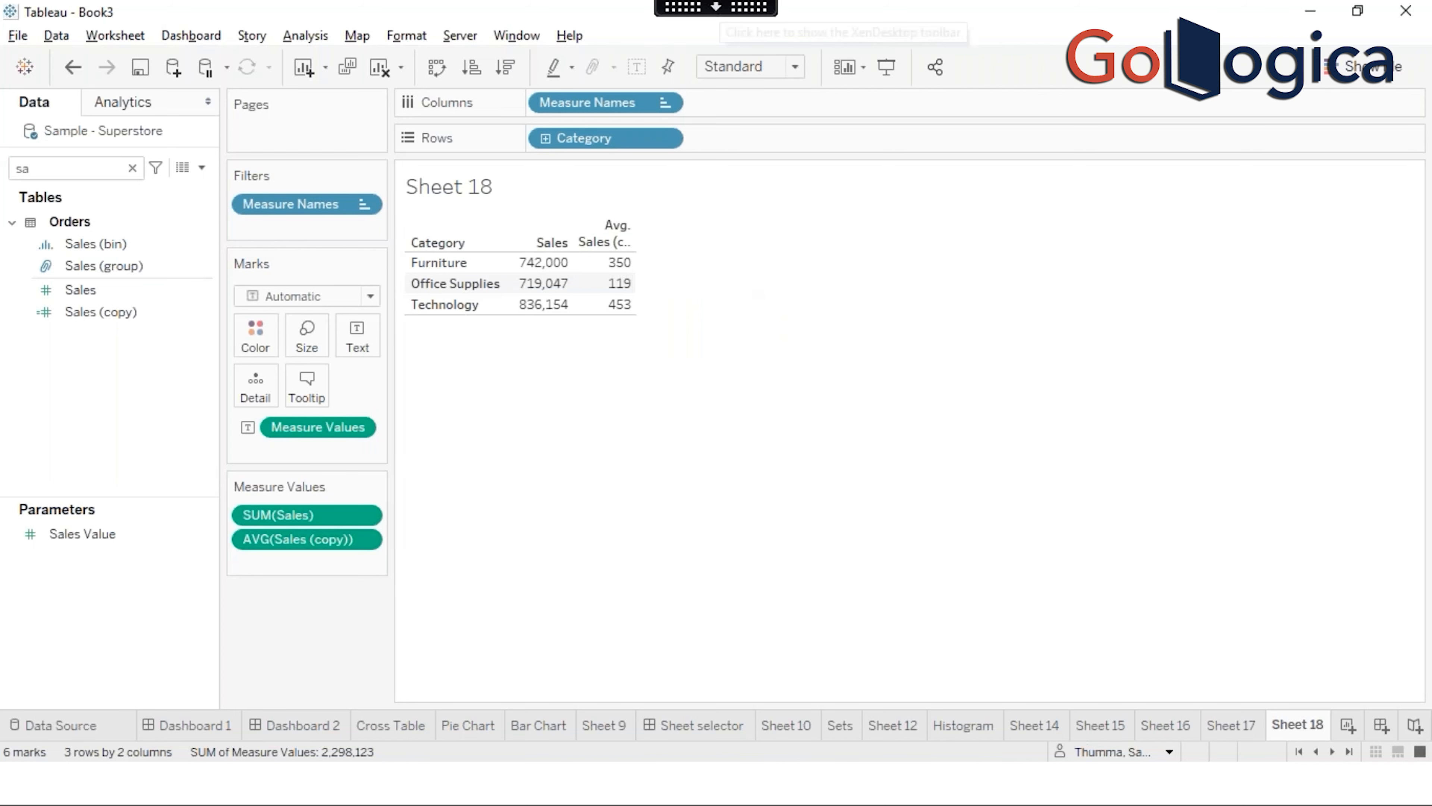
Step: Switch to the Excel movie ratings sheet and enter the headers Data in G1 and Value in H1
{"action": "left_click", "coordinate": [715, 8]}
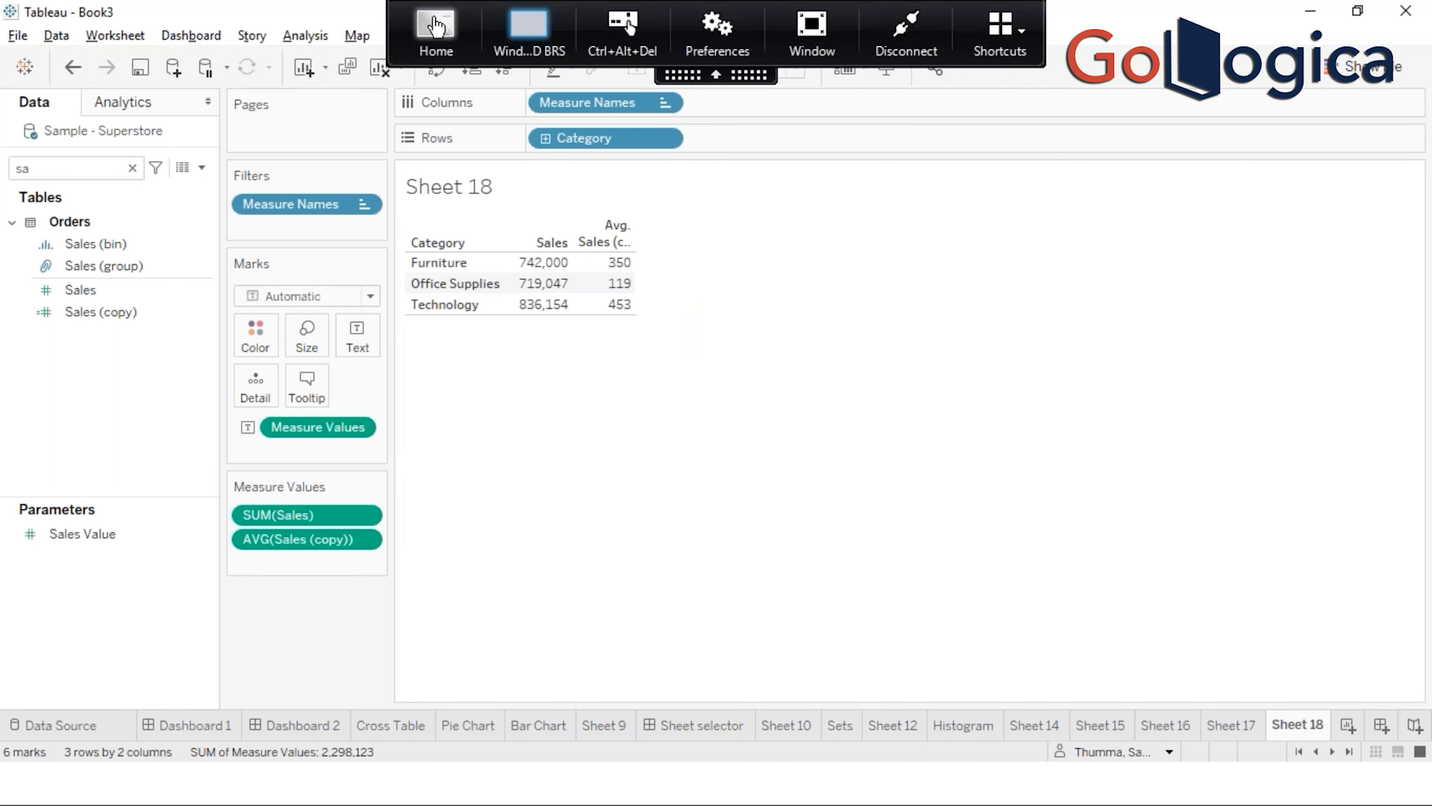
{"action": "left_click", "coordinate": [433, 42]}
{"action": "left_click", "coordinate": [464, 429]}
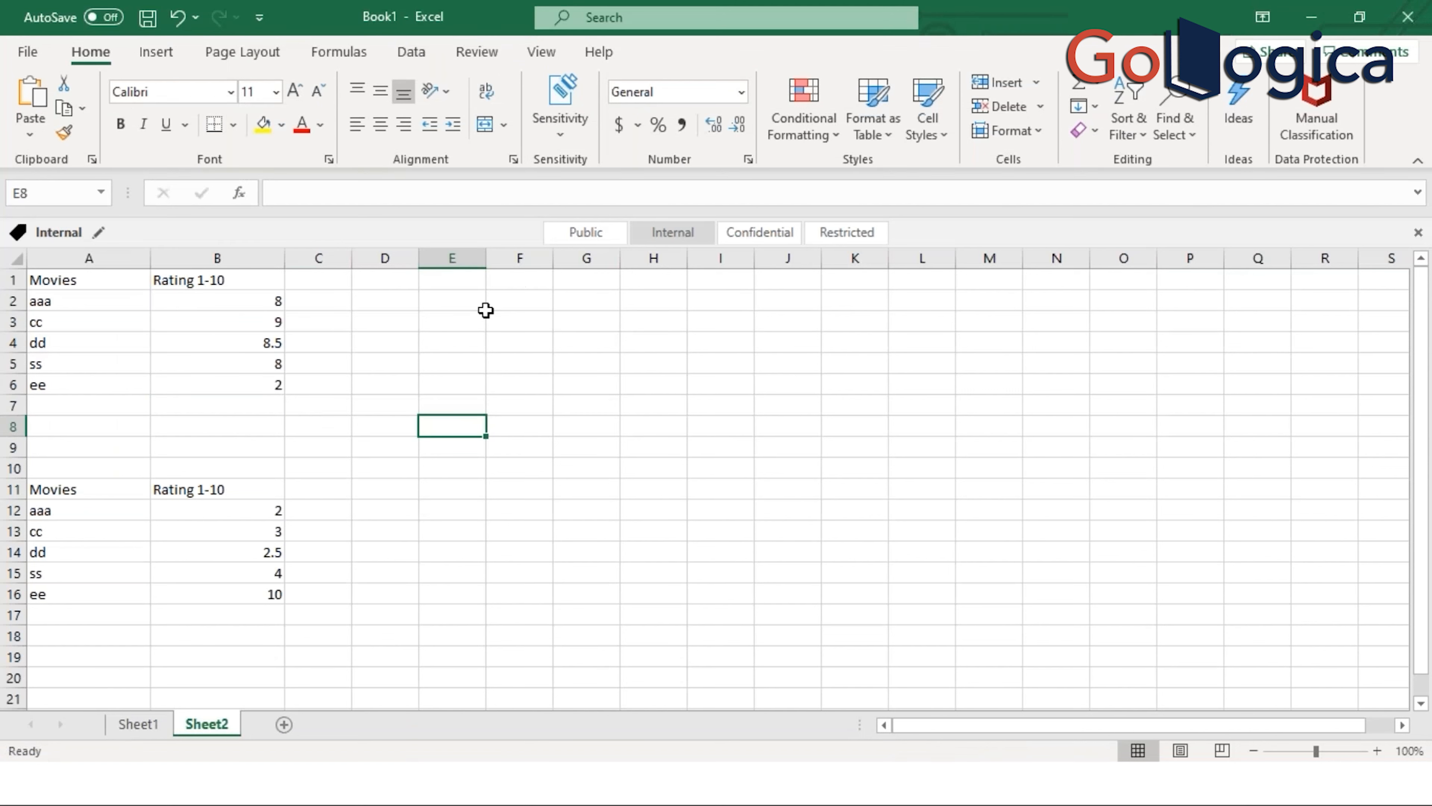
{"action": "left_click", "coordinate": [607, 304]}
{"action": "left_click", "coordinate": [587, 279]}
{"action": "type", "text": "Data"}
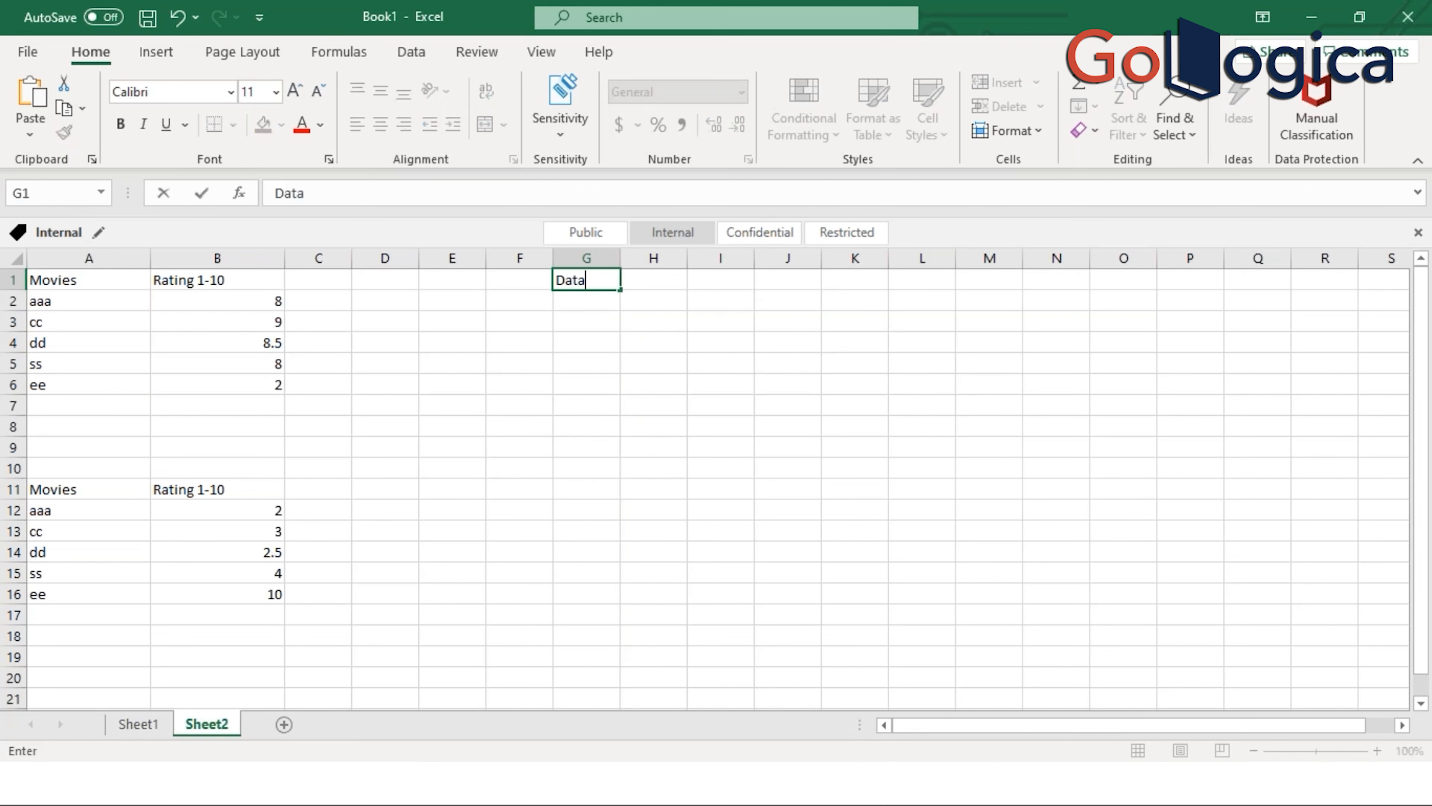
{"action": "key", "text": "Tab"}
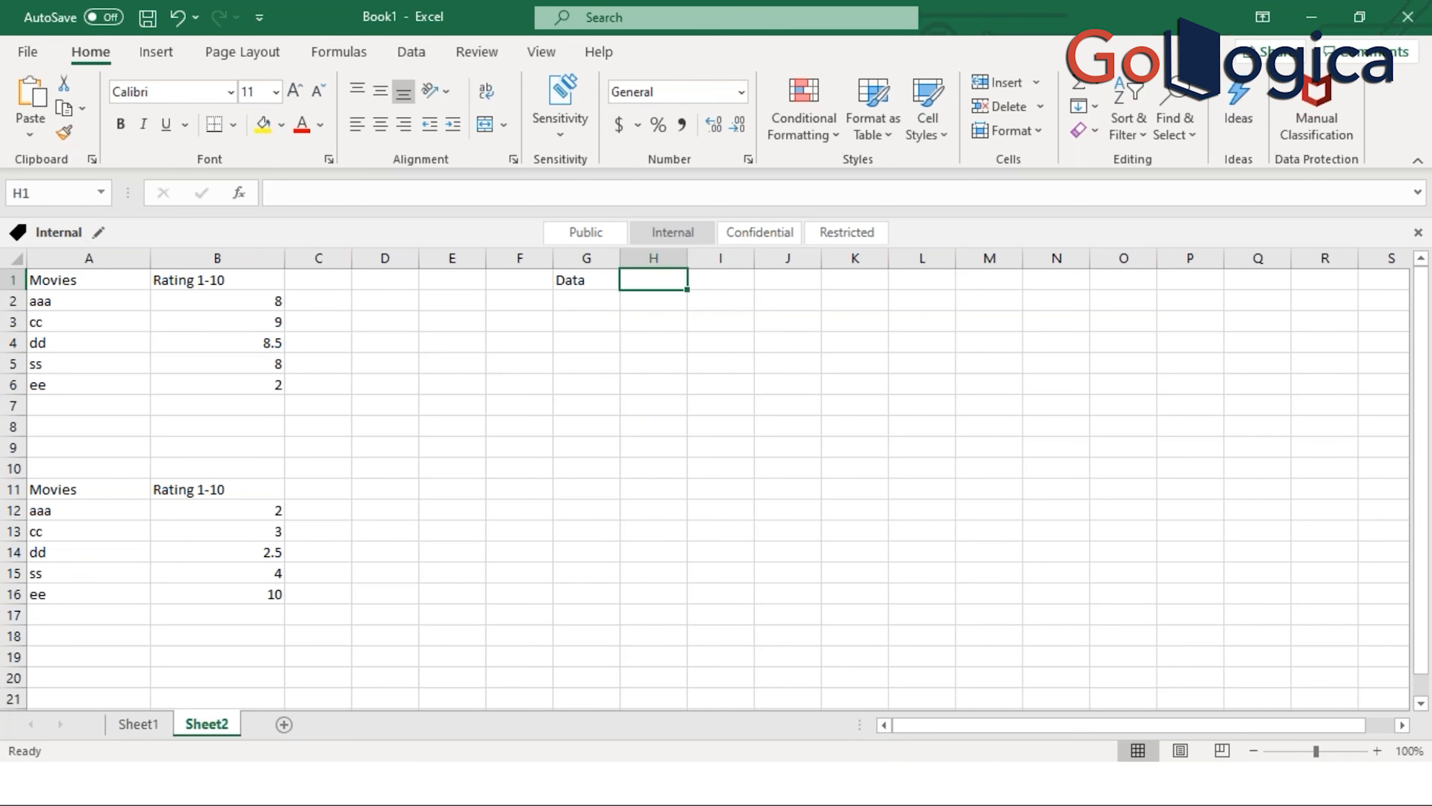
{"action": "type", "text": "Value"}
{"action": "key", "text": "Return"}
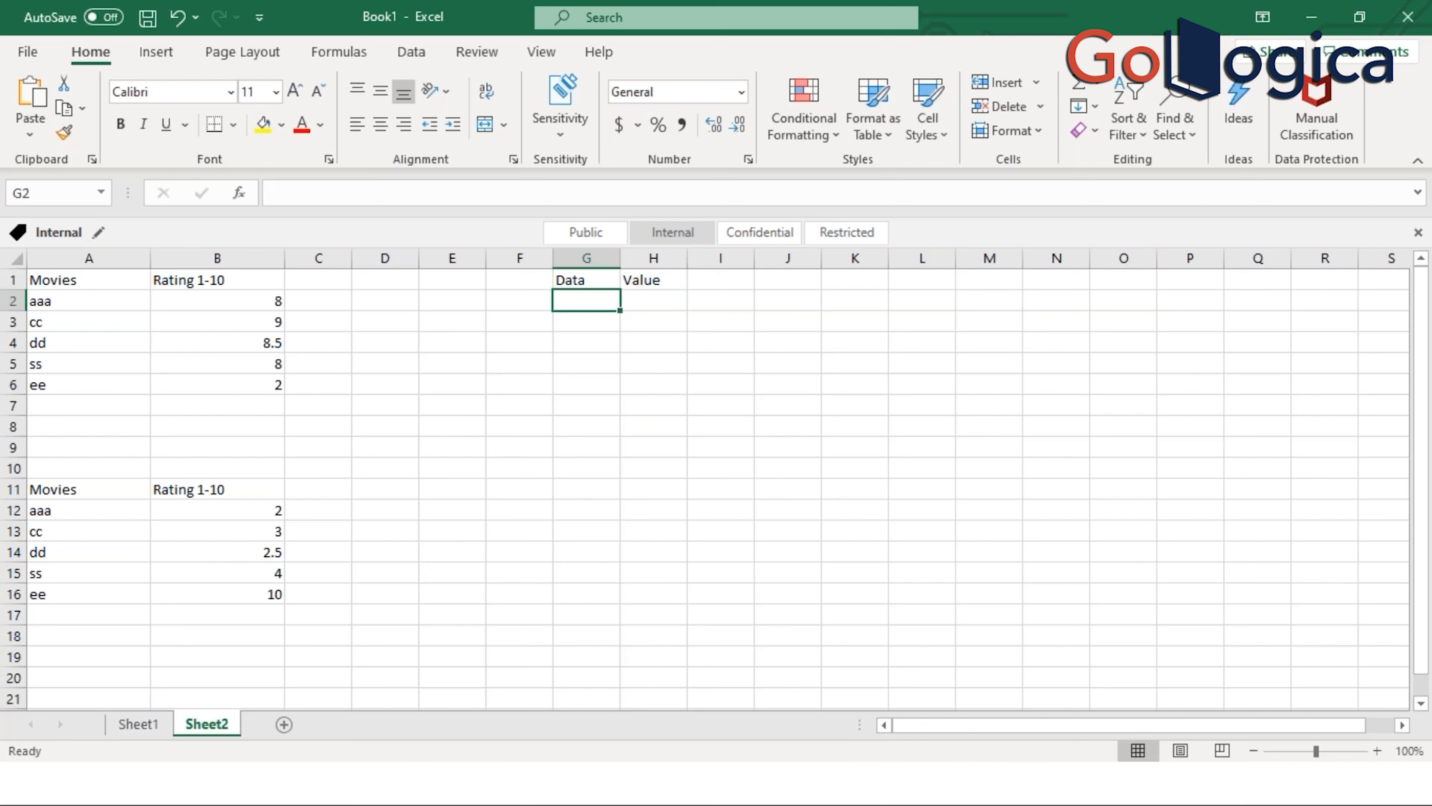
Step: Fill the Data column in G2:G6 with the labels sfk, asd, sdf, dv and sdf
{"action": "type", "text": "sfk"}
{"action": "key", "text": "Return"}
{"action": "type", "text": "asd"}
{"action": "key", "text": "Return"}
{"action": "type", "text": "sdf"}
{"action": "key", "text": "Return"}
{"action": "type", "text": "dv"}
{"action": "key", "text": "Return"}
{"action": "type", "text": "sdf"}
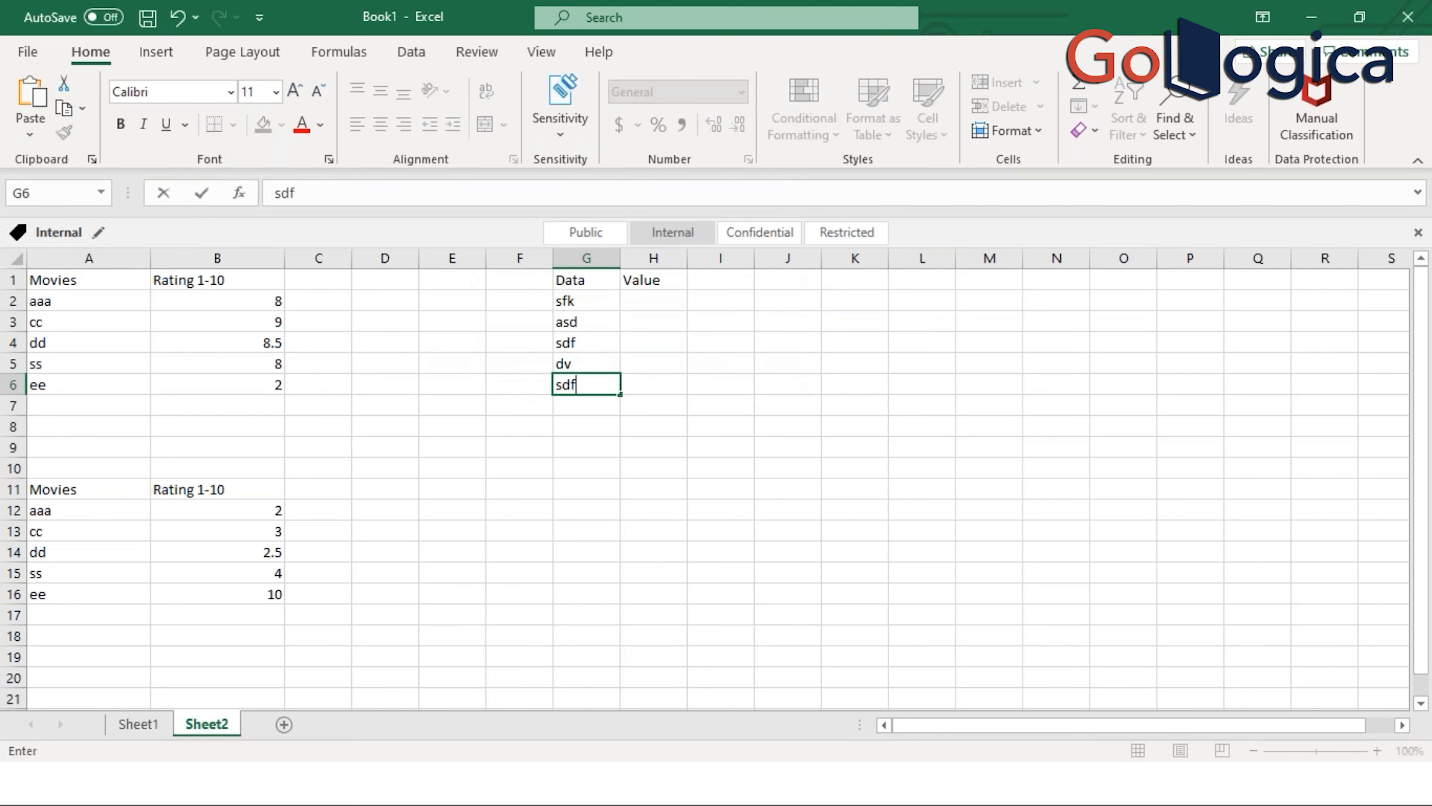
{"action": "key", "text": "Return"}
Step: Fill the Value column in H2:H6 with 2, 4, 5, 6 and 8
{"action": "key", "text": "Up"}
{"action": "key", "text": "Up"}
{"action": "key", "text": "Up"}
{"action": "key", "text": "Up"}
{"action": "key", "text": "Right"}
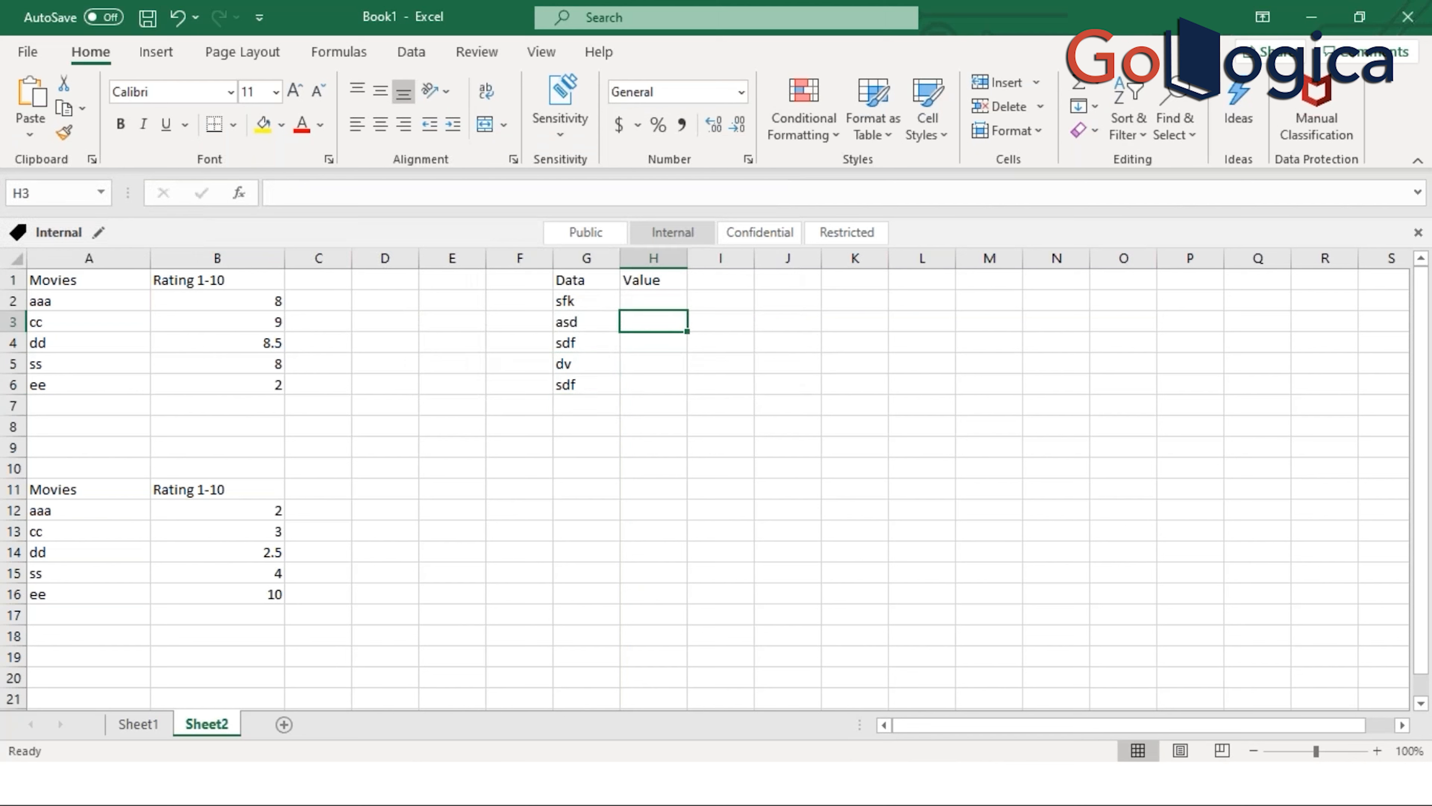
{"action": "key", "text": "Up"}
{"action": "type", "text": "2"}
{"action": "key", "text": "Return"}
{"action": "type", "text": "4"}
{"action": "key", "text": "Return"}
{"action": "type", "text": "5"}
{"action": "key", "text": "Return"}
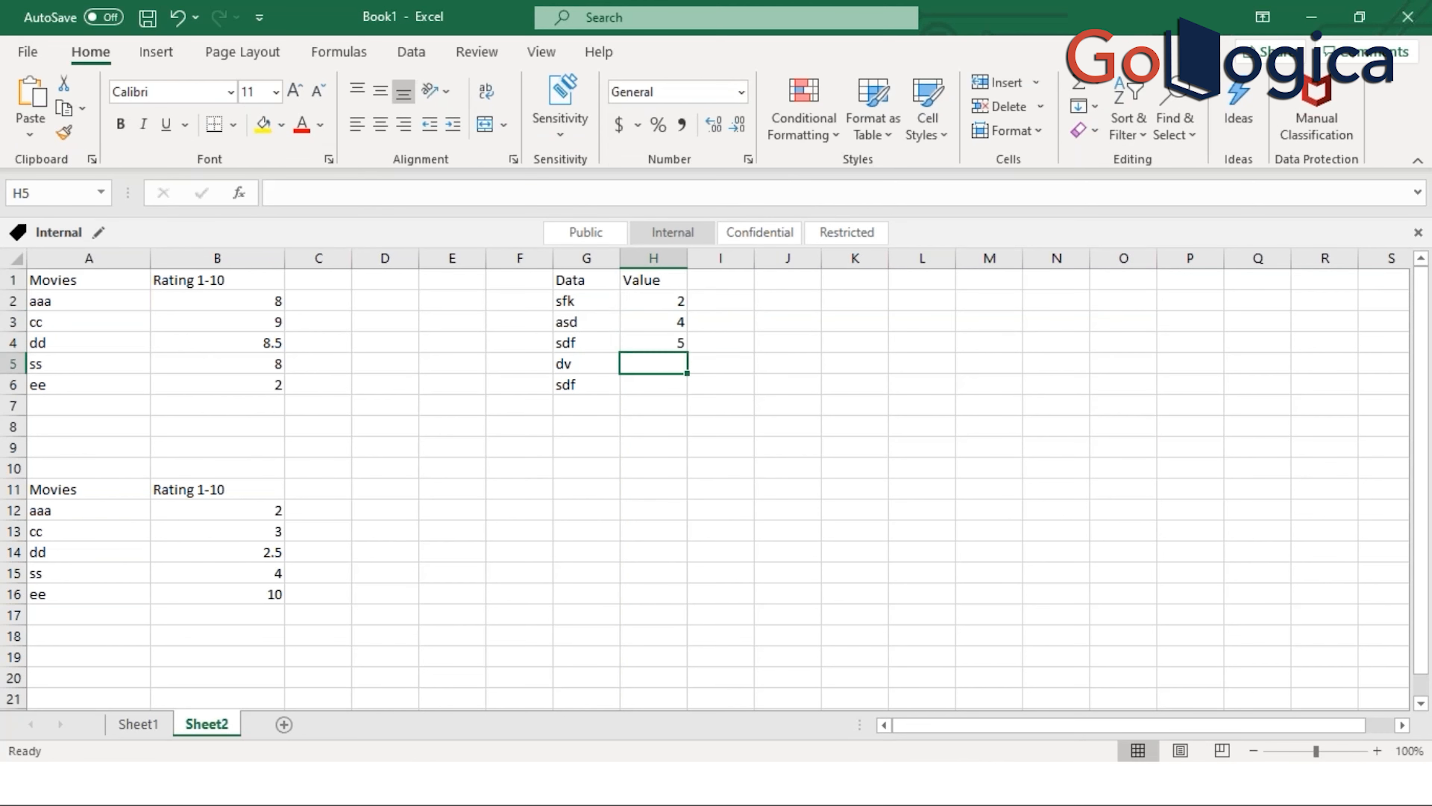
{"action": "type", "text": "6"}
{"action": "key", "text": "Return"}
{"action": "type", "text": "8"}
{"action": "key", "text": "Return"}
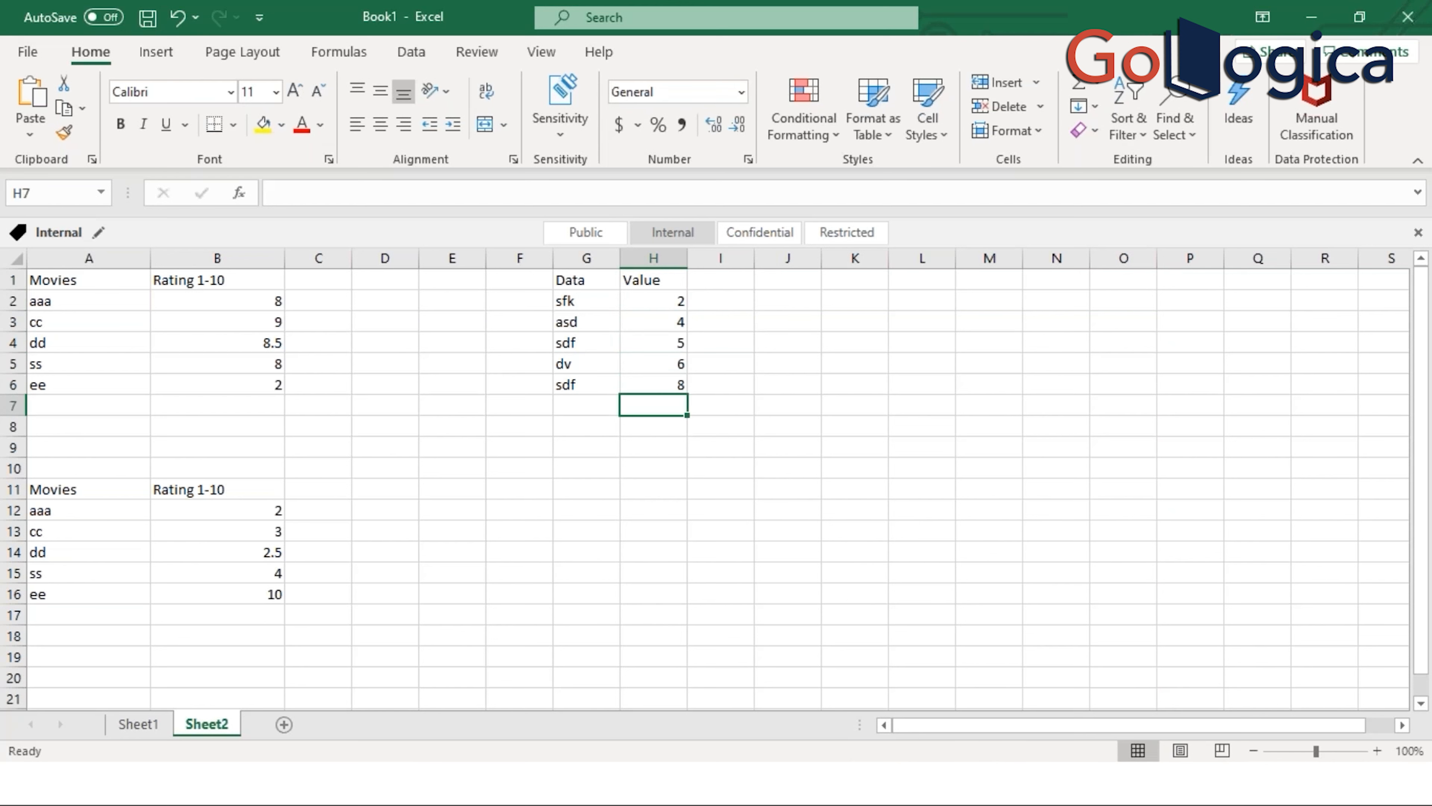
Step: Enter the label Median in cell G8 below the Data column
{"action": "key", "text": "Down"}
{"action": "key", "text": "Left"}
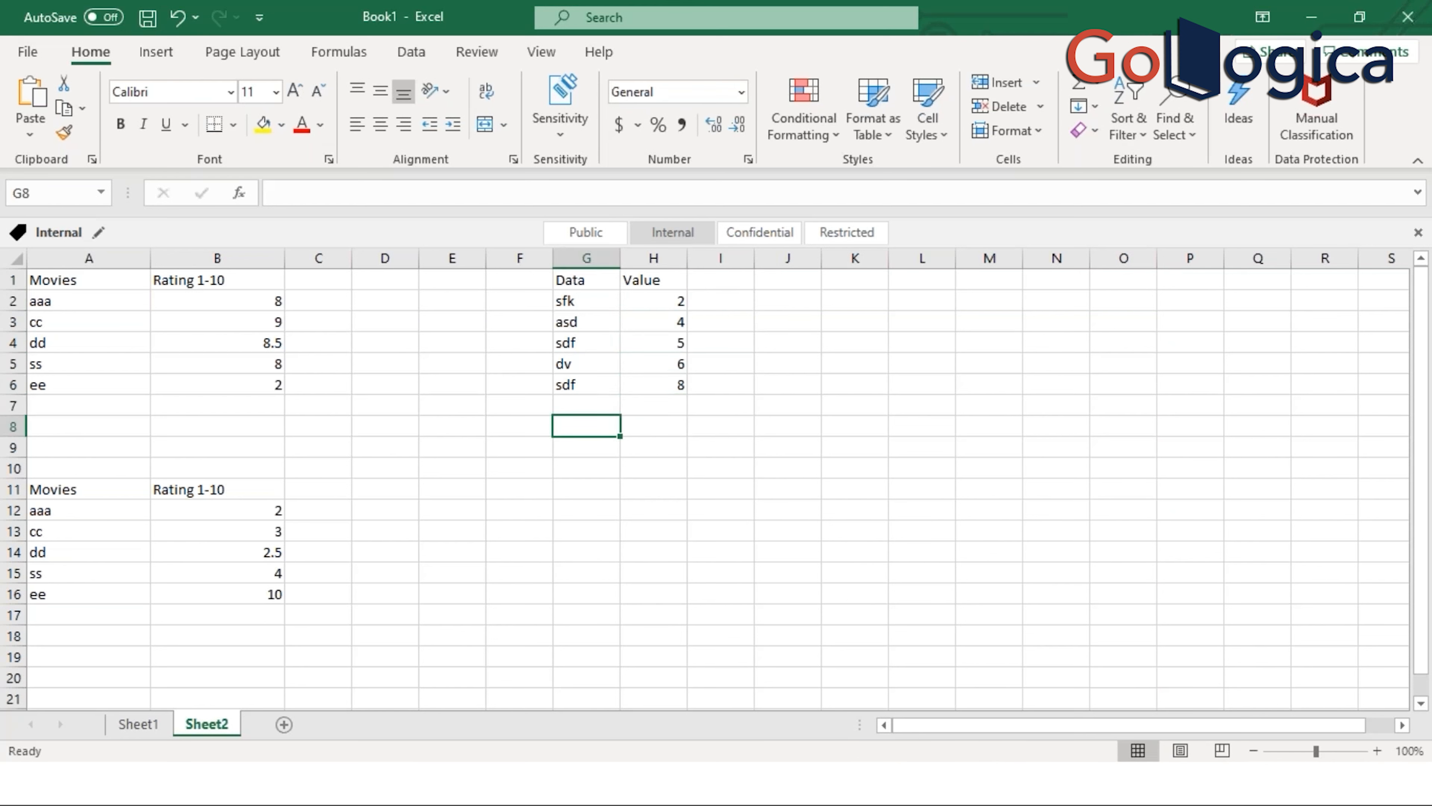
{"action": "type", "text": "Mediaan"}
{"action": "key", "text": "BackSpace"}
{"action": "key", "text": "BackSpace"}
{"action": "type", "text": "n"}
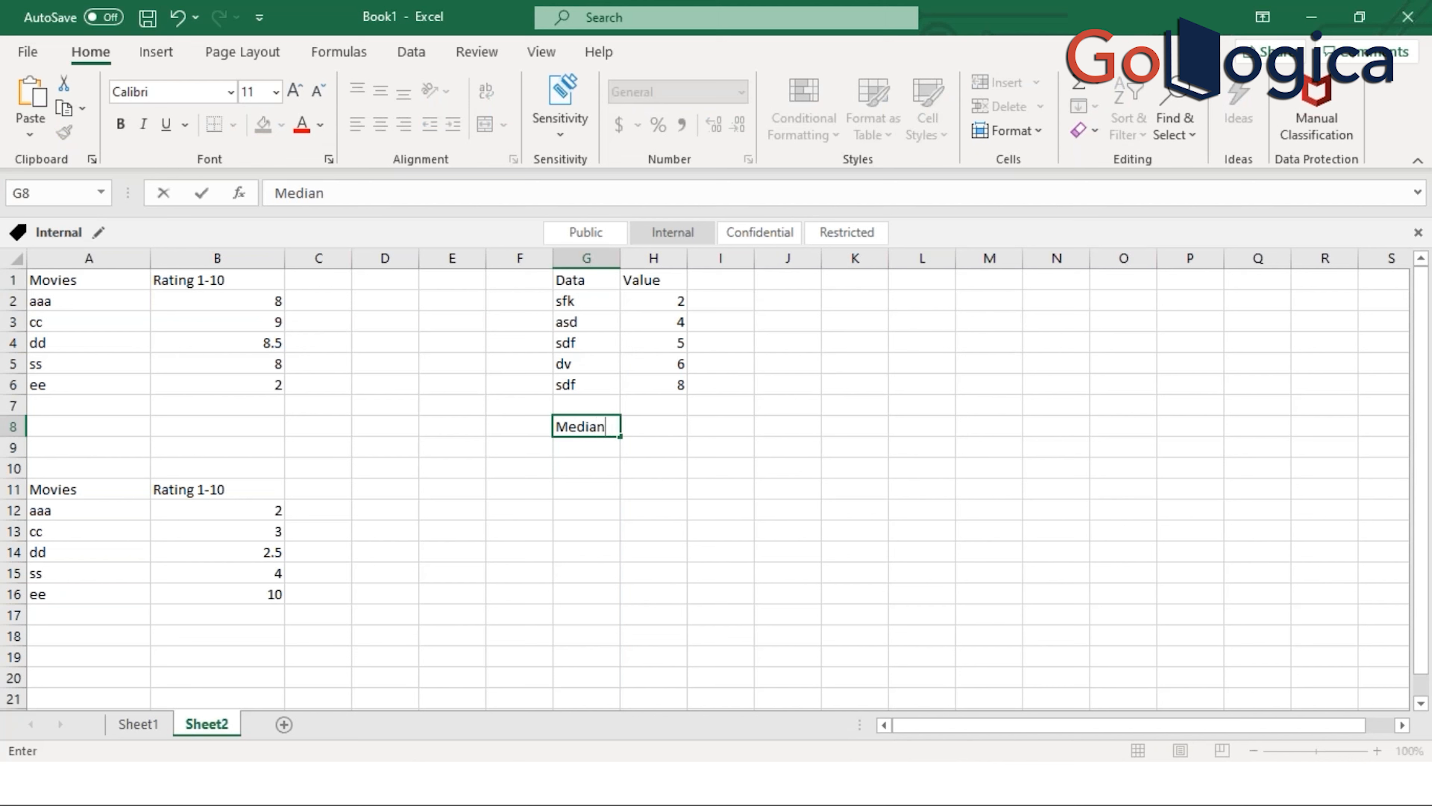
Step: Confirm the Median label in G8 and enter the values 2, 4, 5, 6 and 8 across cells I7 to M7
{"action": "key", "text": "Return"}
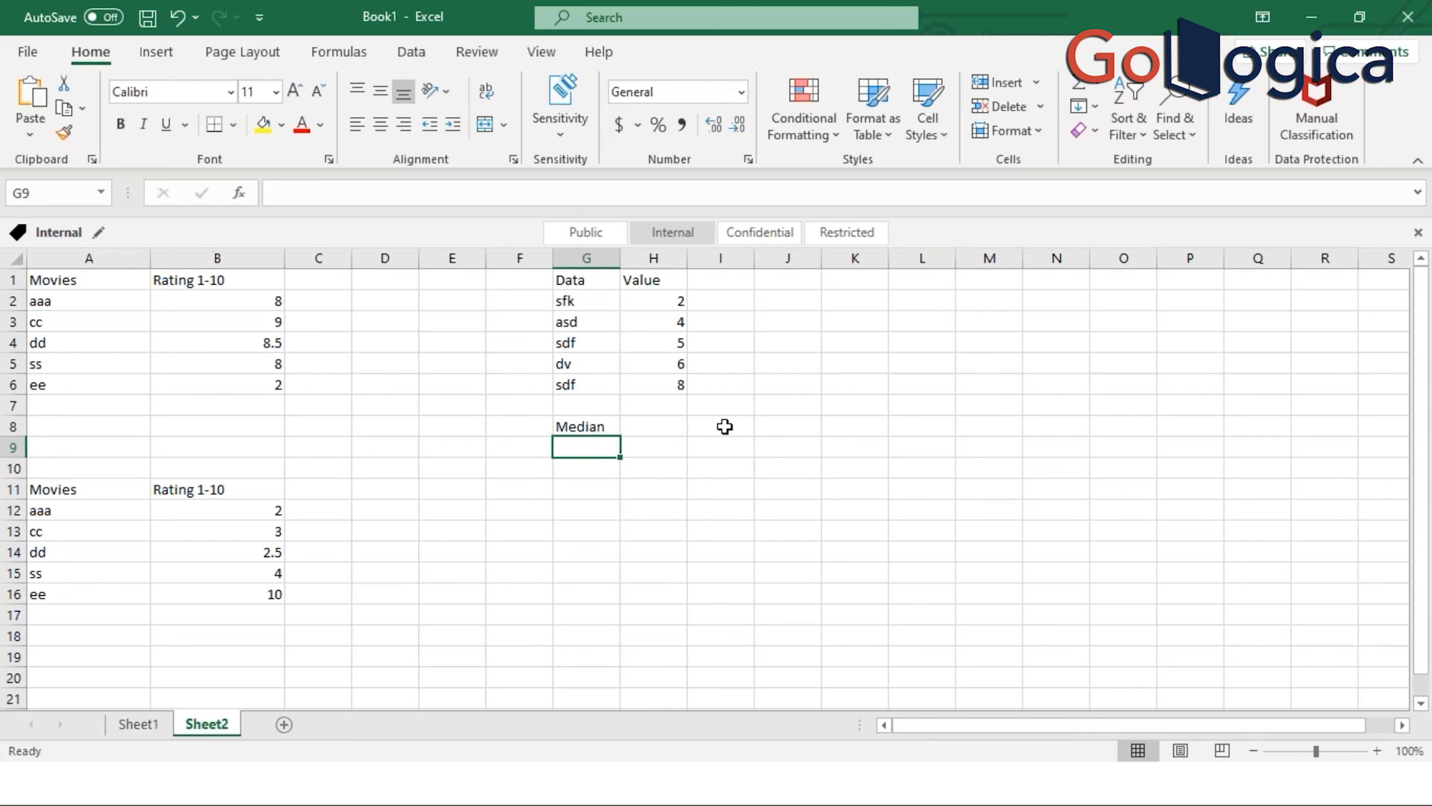
{"action": "left_click", "coordinate": [727, 410]}
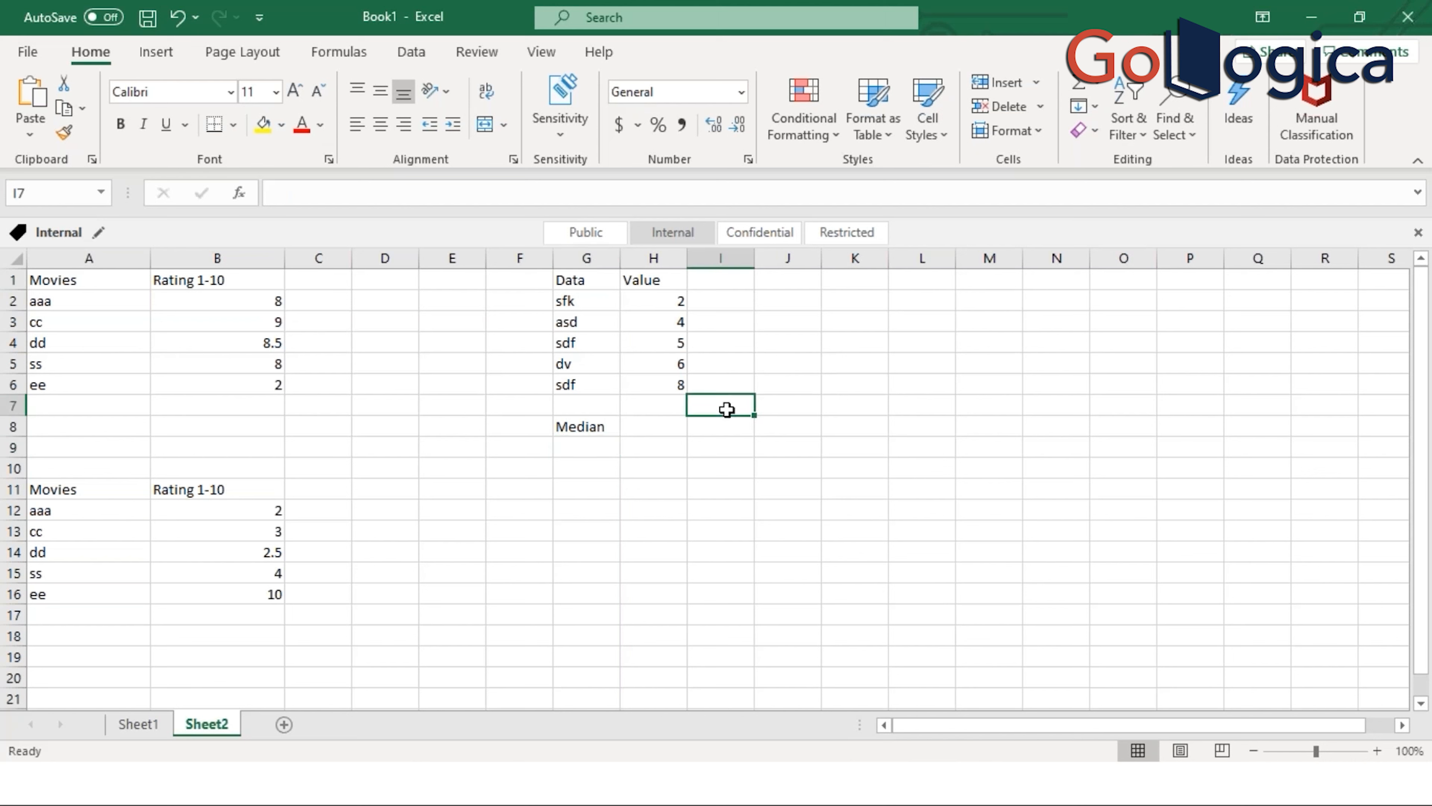
{"action": "type", "text": "24"}
{"action": "key", "text": "BackSpace"}
{"action": "key", "text": "Tab"}
{"action": "type", "text": "4"}
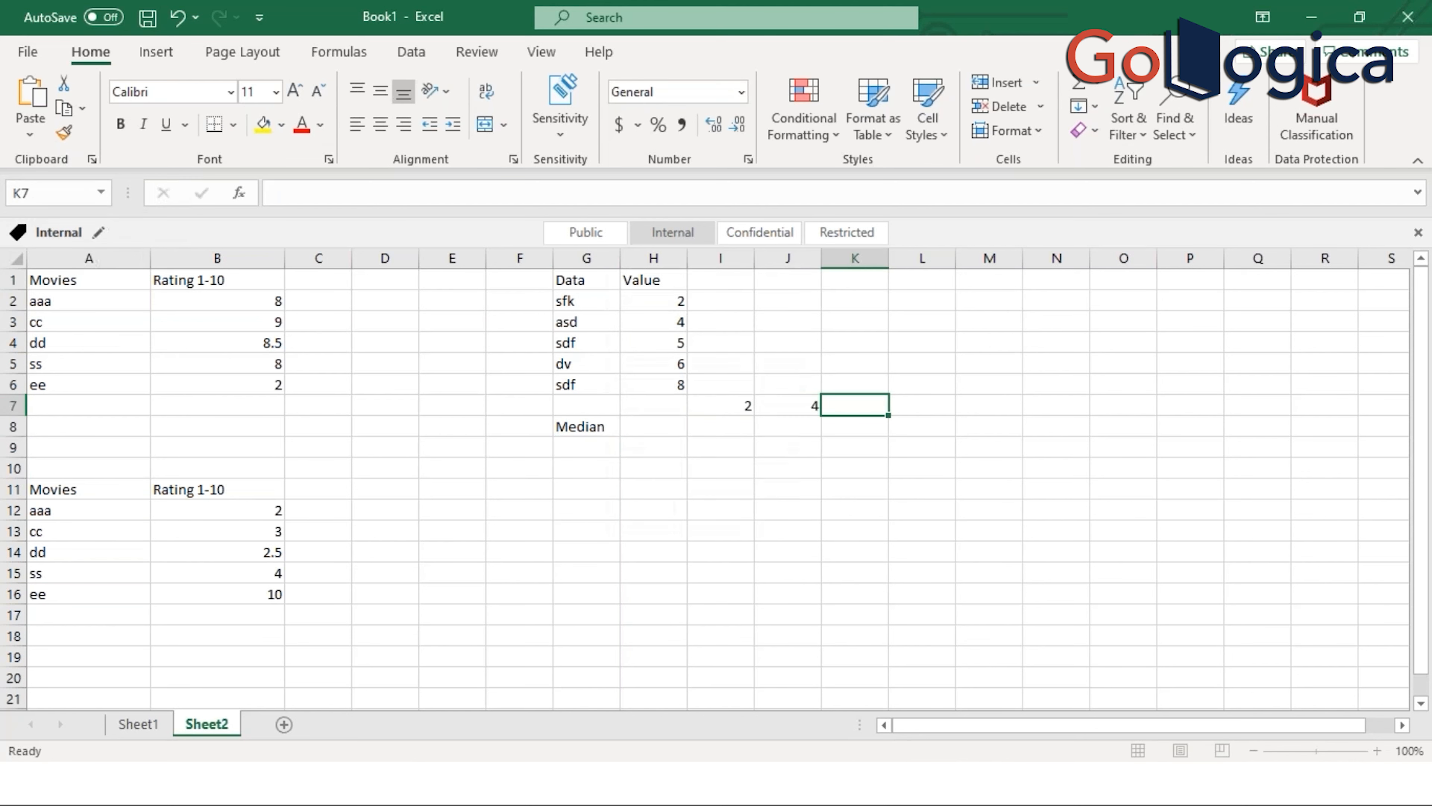
{"action": "key", "text": "Tab"}
{"action": "type", "text": "5"}
{"action": "key", "text": "Tab"}
{"action": "type", "text": "6"}
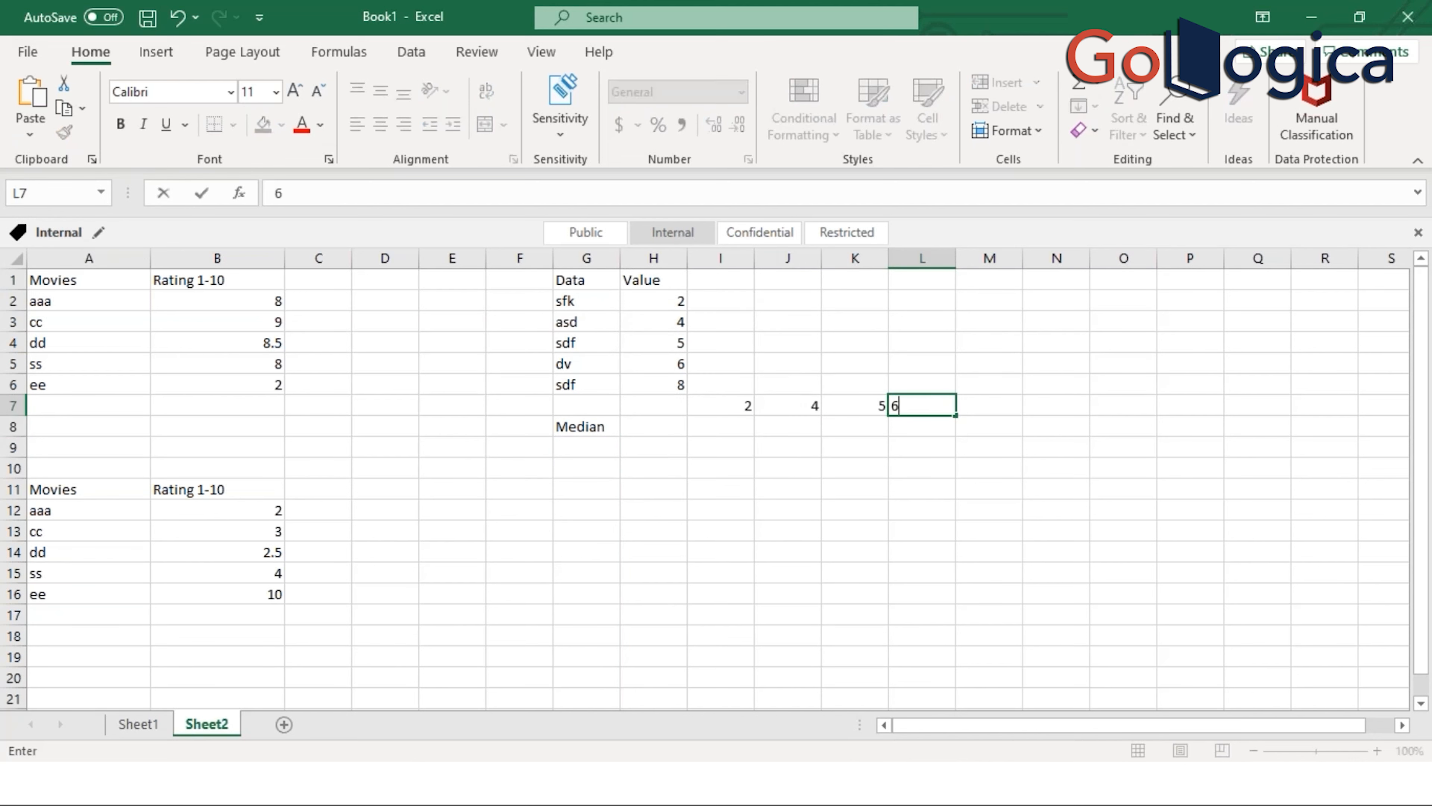
{"action": "key", "text": "Right"}
{"action": "type", "text": "8"}
{"action": "key", "text": "Right"}
{"action": "key", "text": "Down"}
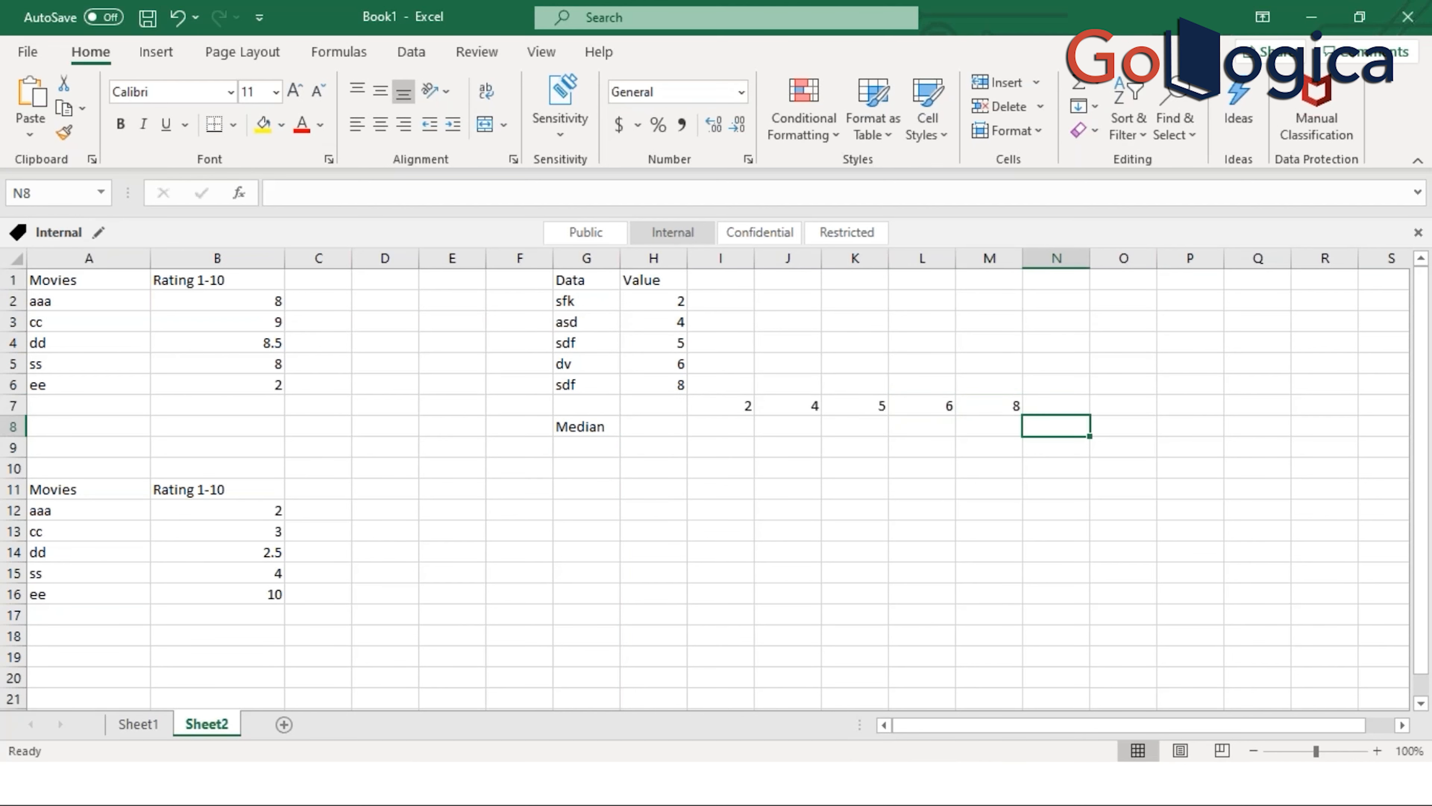
Step: Label cell I9 Median and enter the middle value of the row, 5, in J9
{"action": "left_click_drag", "start_coordinate": [736, 405], "coordinate": [988, 412]}
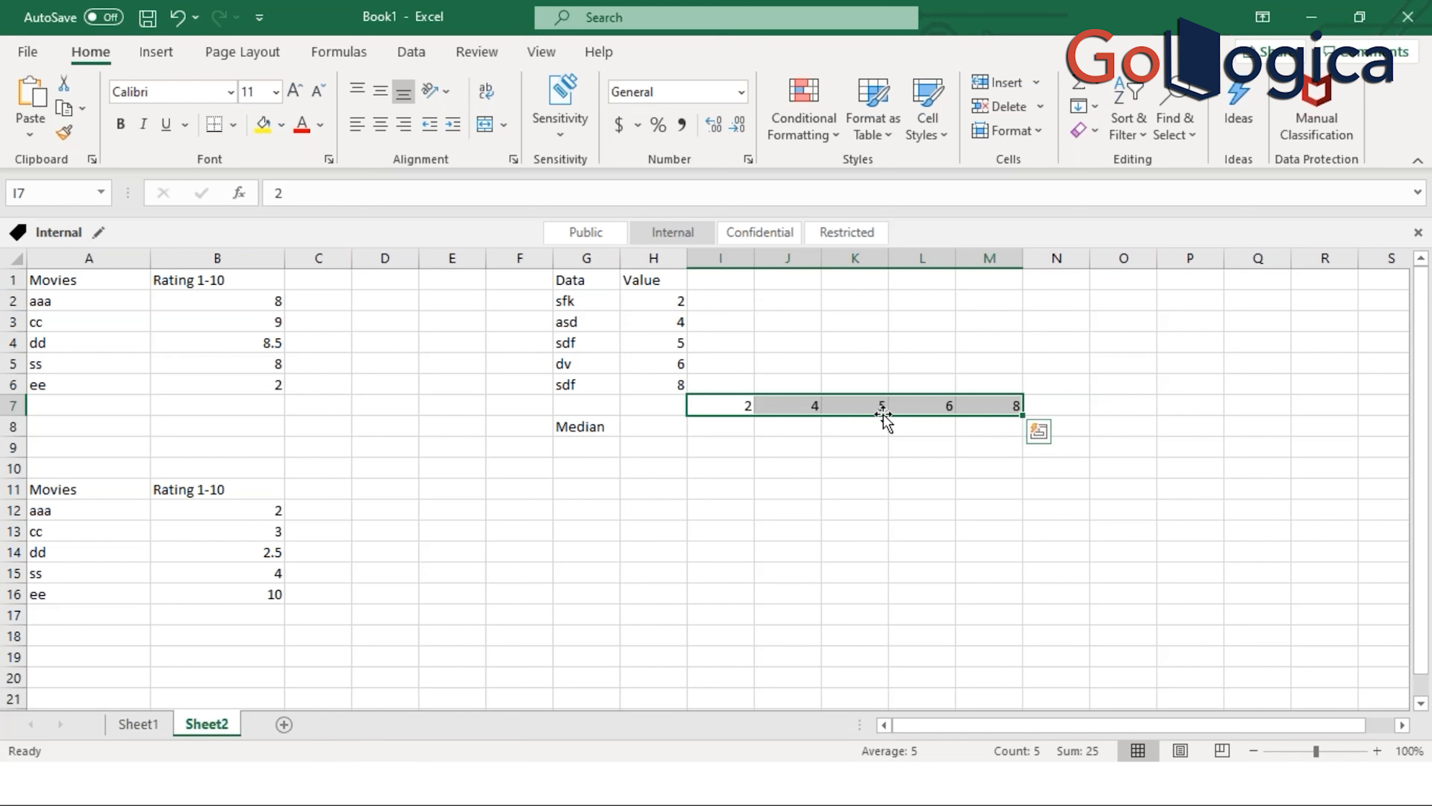
{"action": "left_click", "coordinate": [871, 406]}
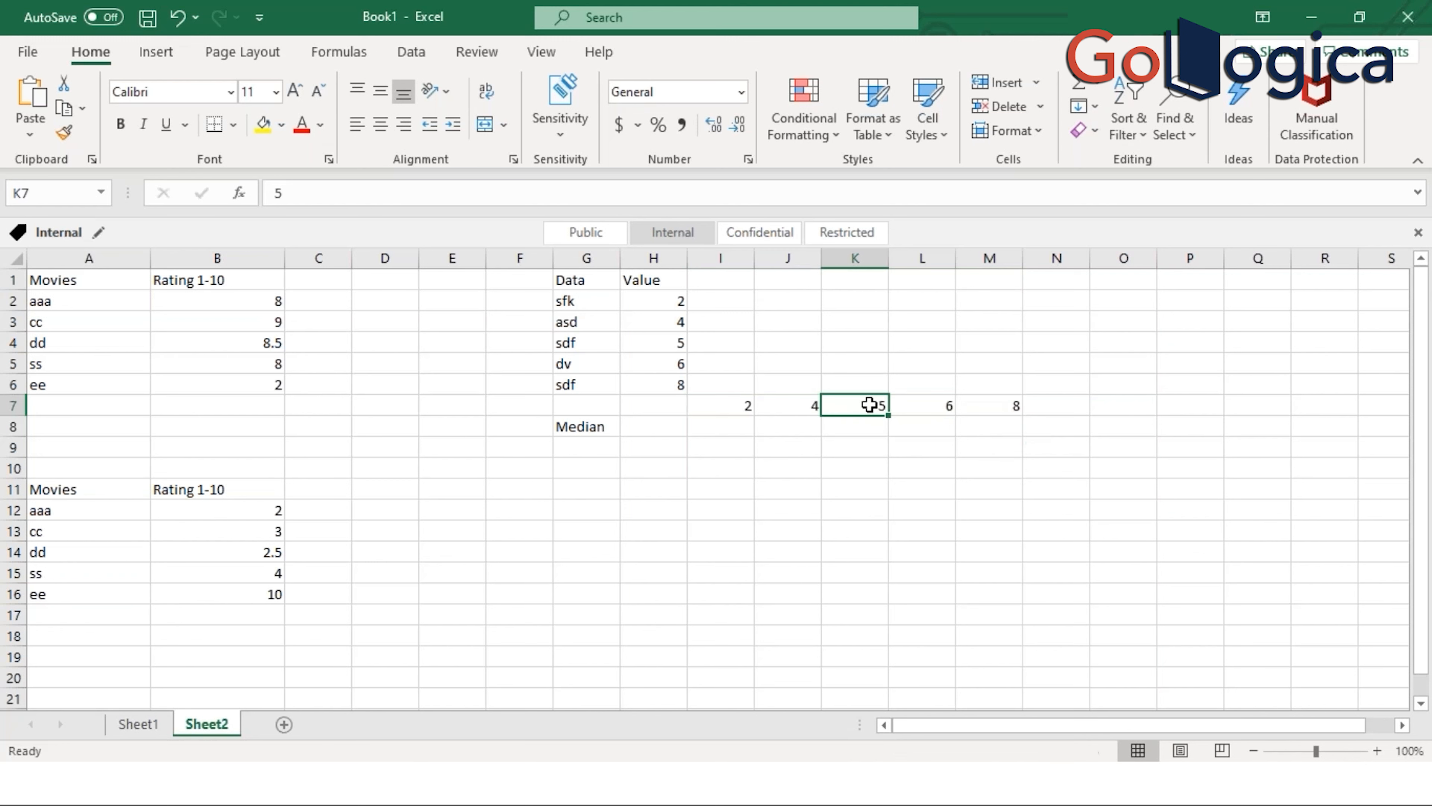
{"action": "left_click", "coordinate": [704, 454]}
{"action": "type", "text": "LM"}
{"action": "key", "text": "BackSpace"}
{"action": "key", "text": "BackSpace"}
{"action": "type", "text": "Median"}
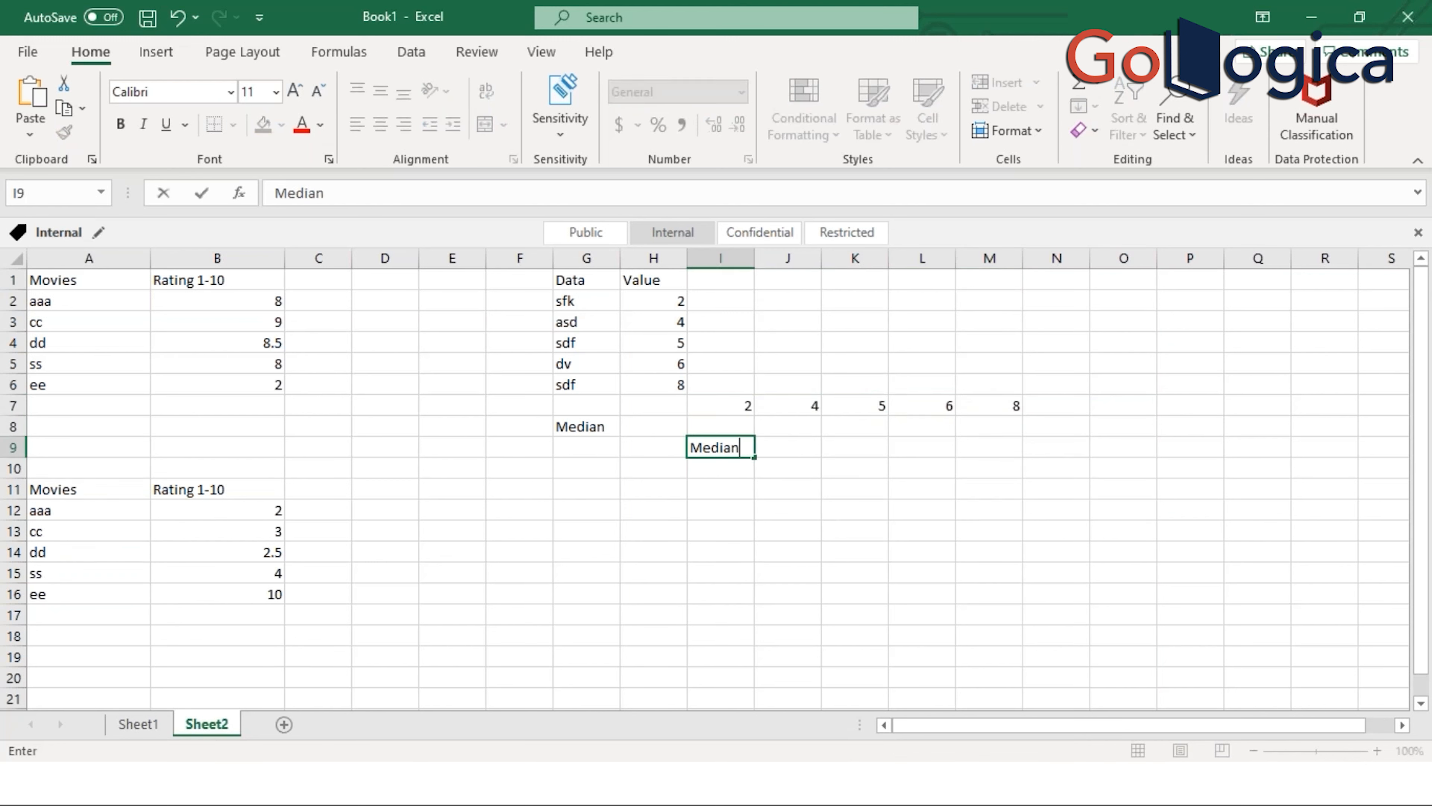
{"action": "key", "text": "Return"}
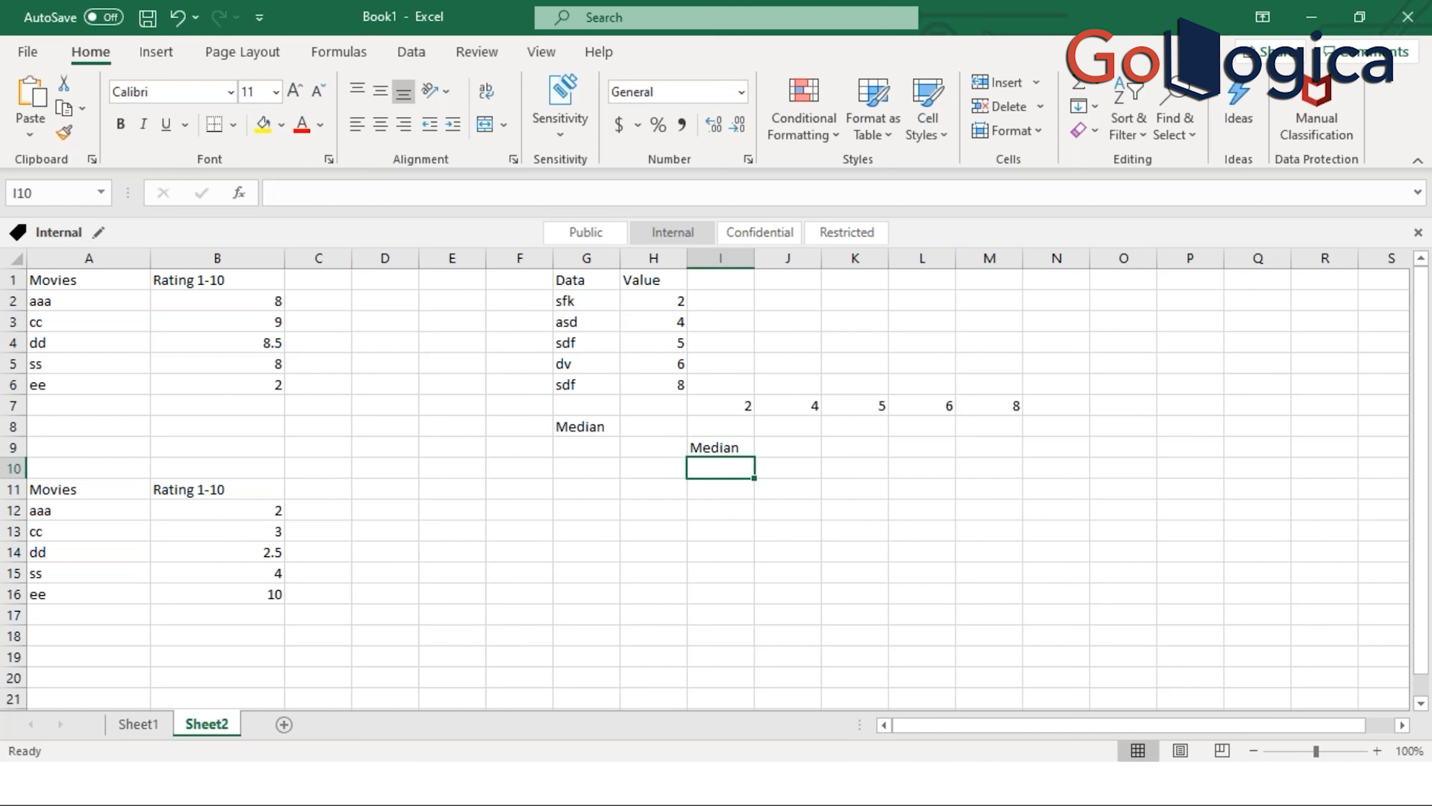
{"action": "key", "text": "Up"}
{"action": "key", "text": "Right"}
{"action": "type", "text": "5"}
{"action": "key", "text": "Return"}
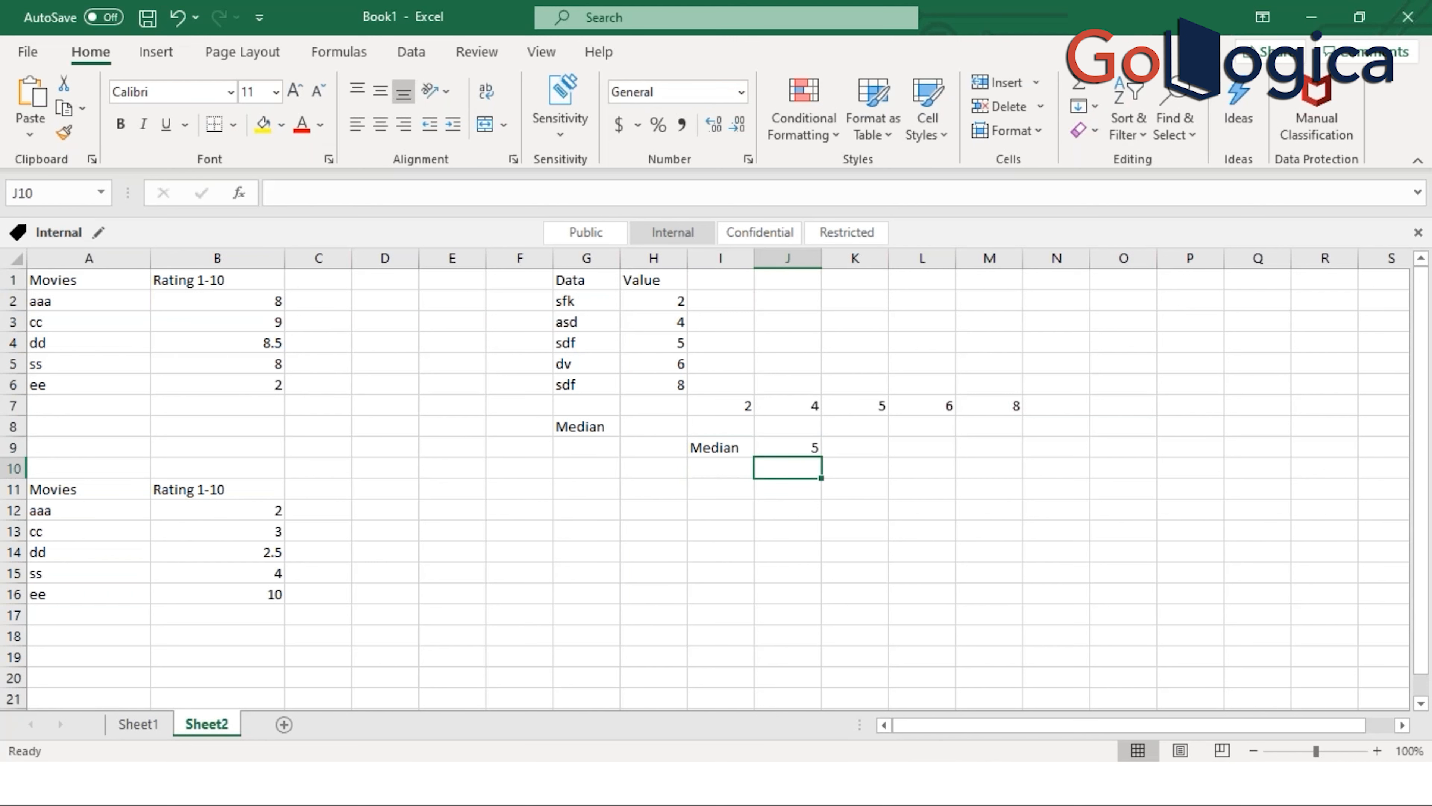
Step: Add a sixth record to the Data and Value table in row 7, with data sda and value 9
{"action": "left_click", "coordinate": [560, 402]}
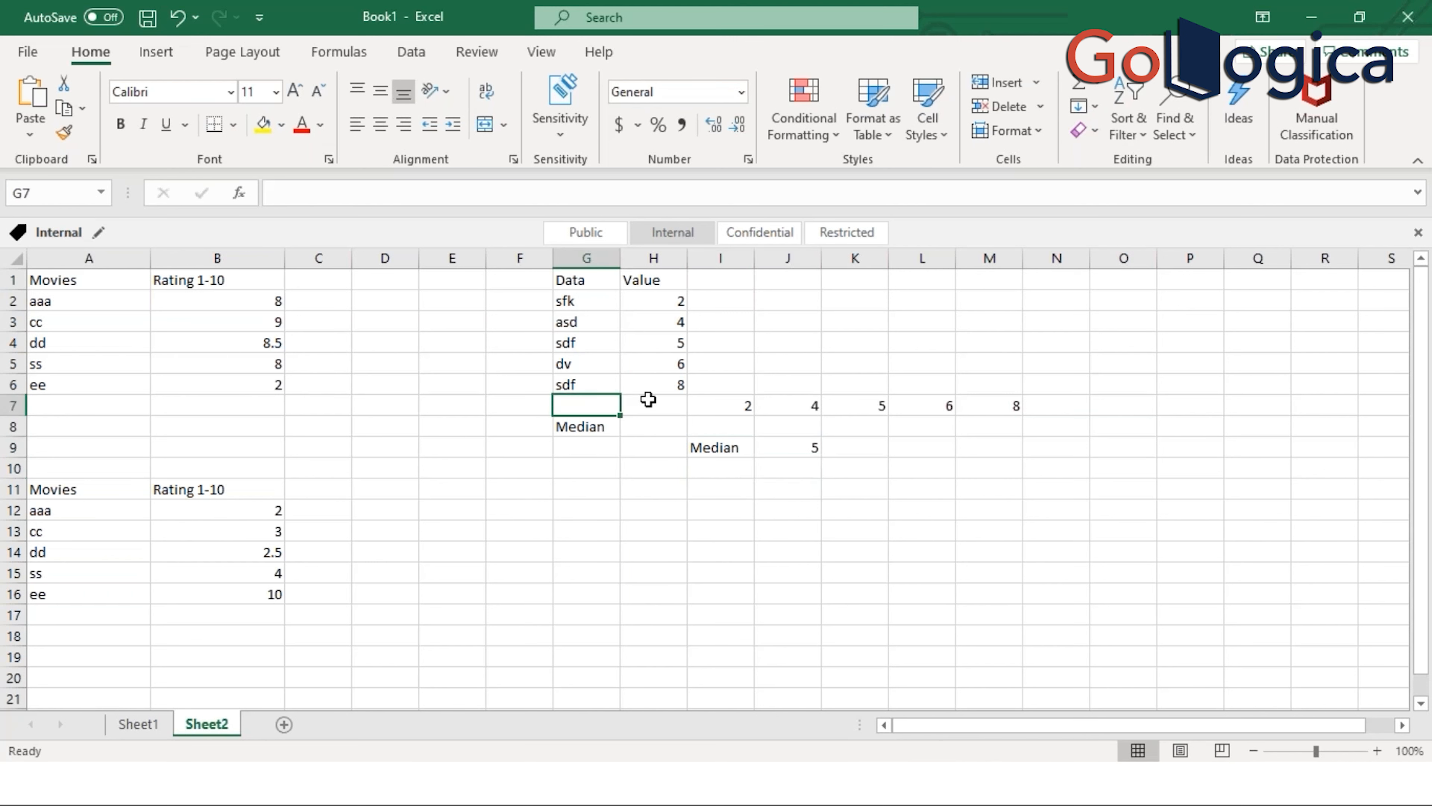
{"action": "type", "text": "sdf"}
{"action": "key", "text": "BackSpace"}
{"action": "type", "text": "a"}
{"action": "left_click", "coordinate": [649, 399]}
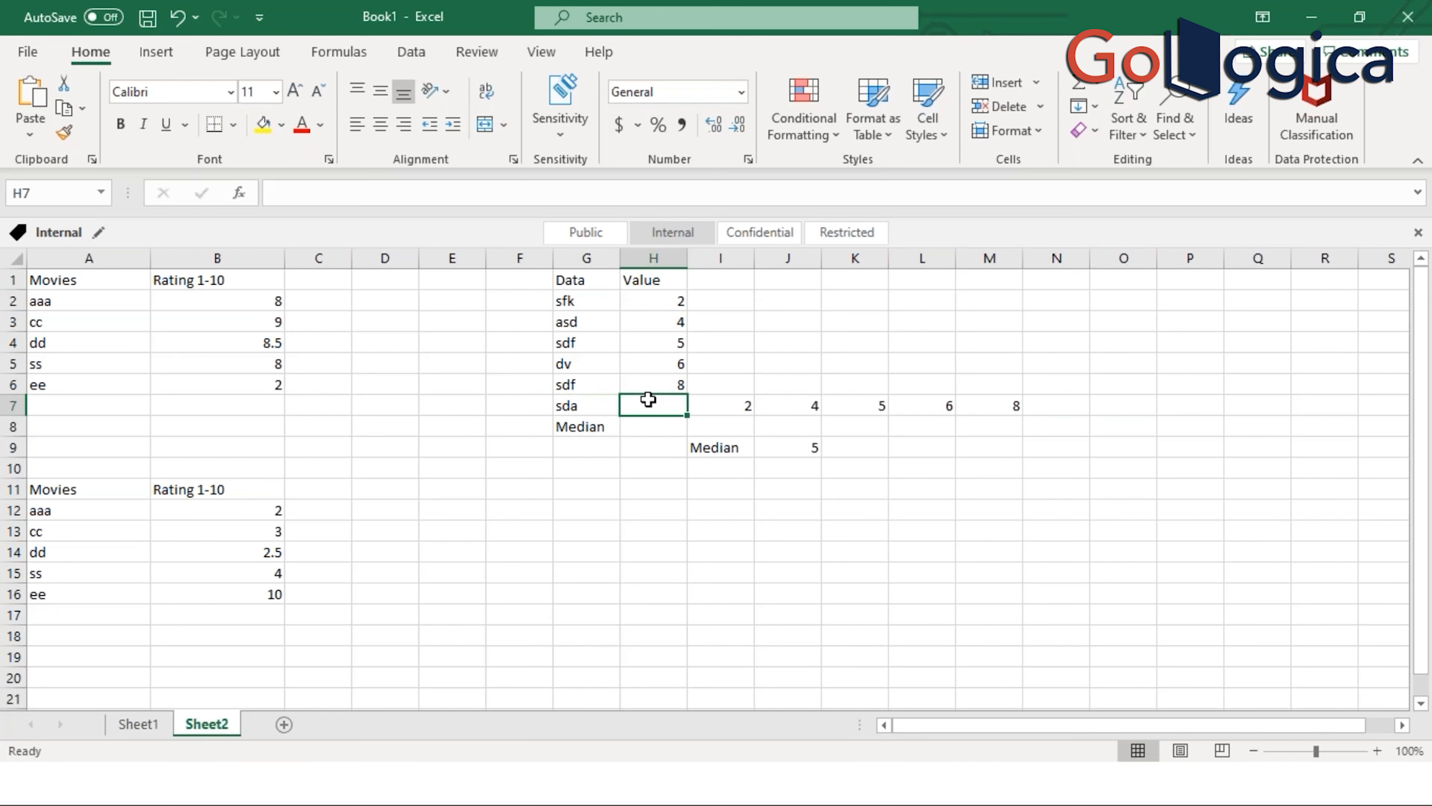
{"action": "type", "text": "9"}
{"action": "key", "text": "Return"}
Step: Append the value 9 to the horizontal number list in cell N7
{"action": "key", "text": "Up"}
{"action": "key", "text": "Right"}
{"action": "key", "text": "Right"}
{"action": "key", "text": "Right"}
{"action": "key", "text": "Right"}
{"action": "key", "text": "Right"}
{"action": "key", "text": "Right"}
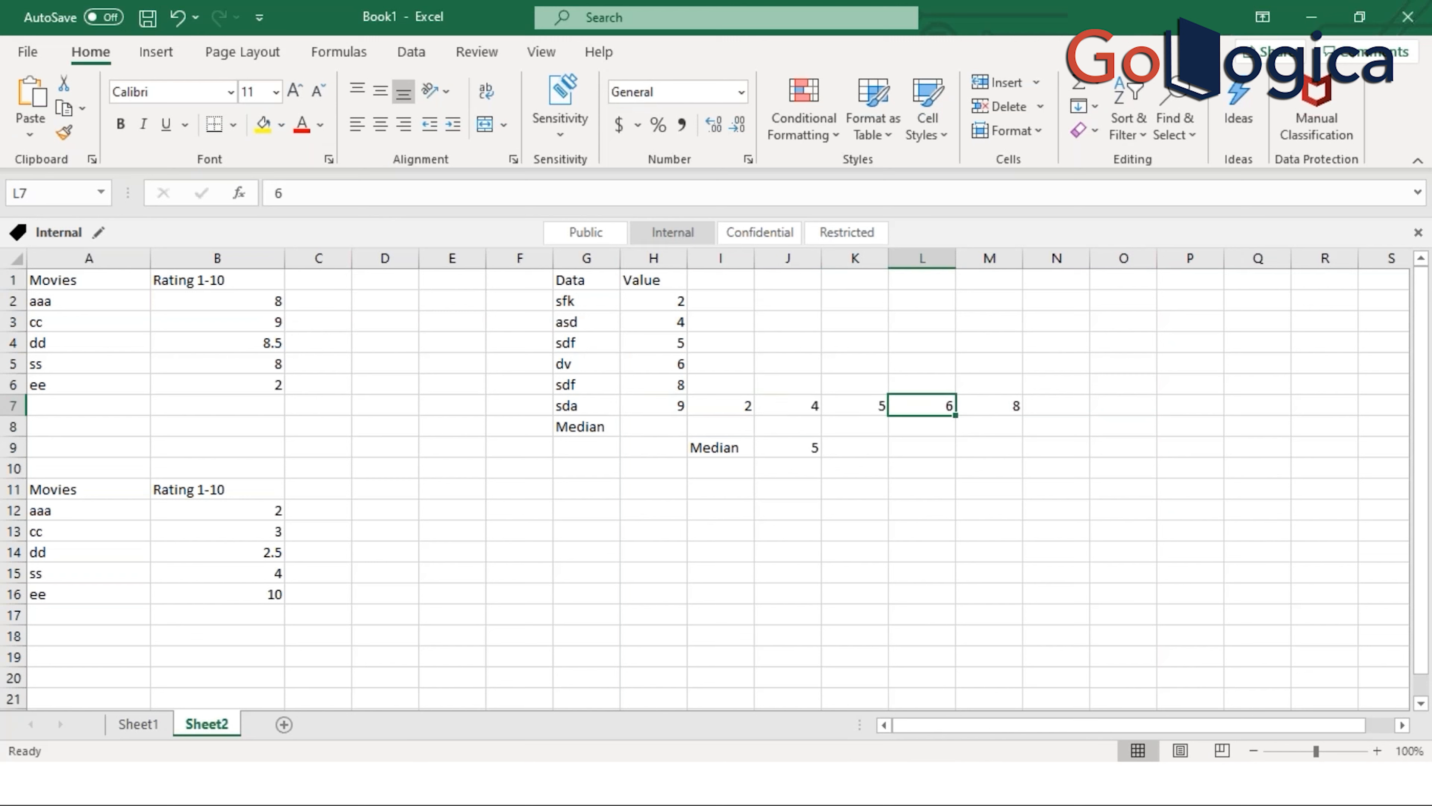
{"action": "type", "text": "9"}
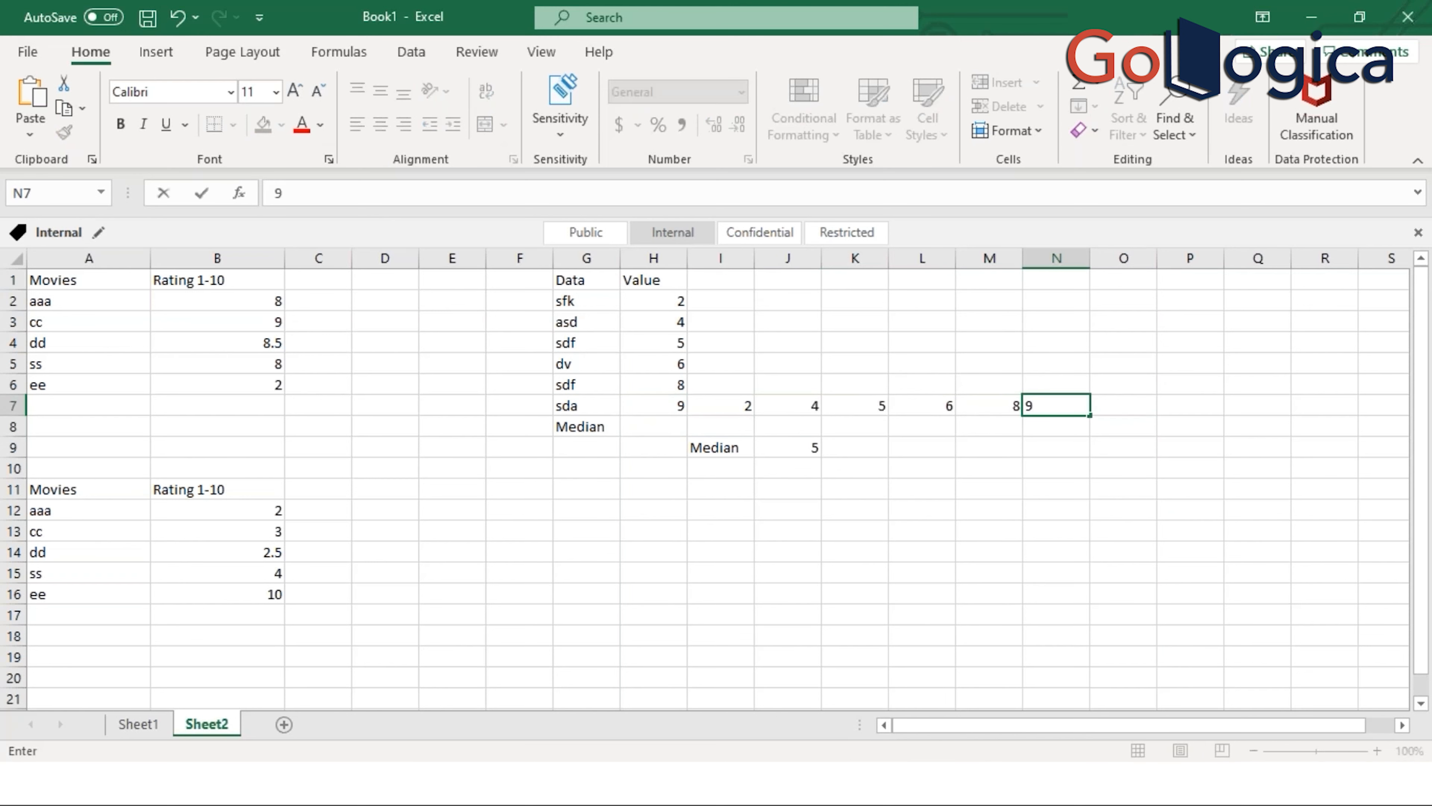
{"action": "key", "text": "Return"}
Step: Examine the six-number list in row 7 and select its two middle values, K7 and L7
{"action": "key", "text": "Up"}
{"action": "key", "text": "Left"}
{"action": "key", "text": "Left"}
{"action": "key", "text": "Left"}
{"action": "key", "text": "Left"}
{"action": "key", "text": "Left"}
{"action": "key", "text": "Right"}
{"action": "key", "text": "Right"}
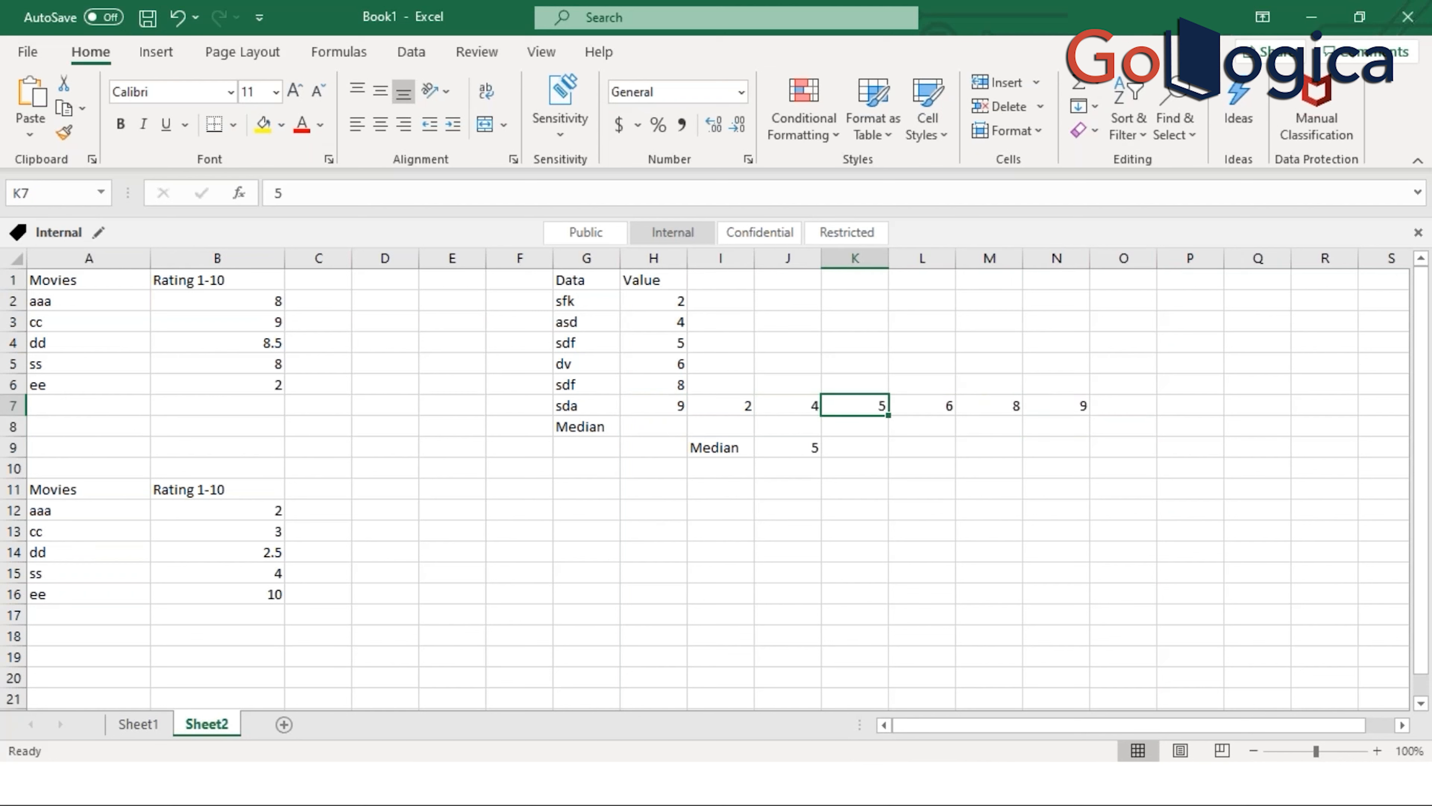
{"action": "key", "text": "shift+Right"}
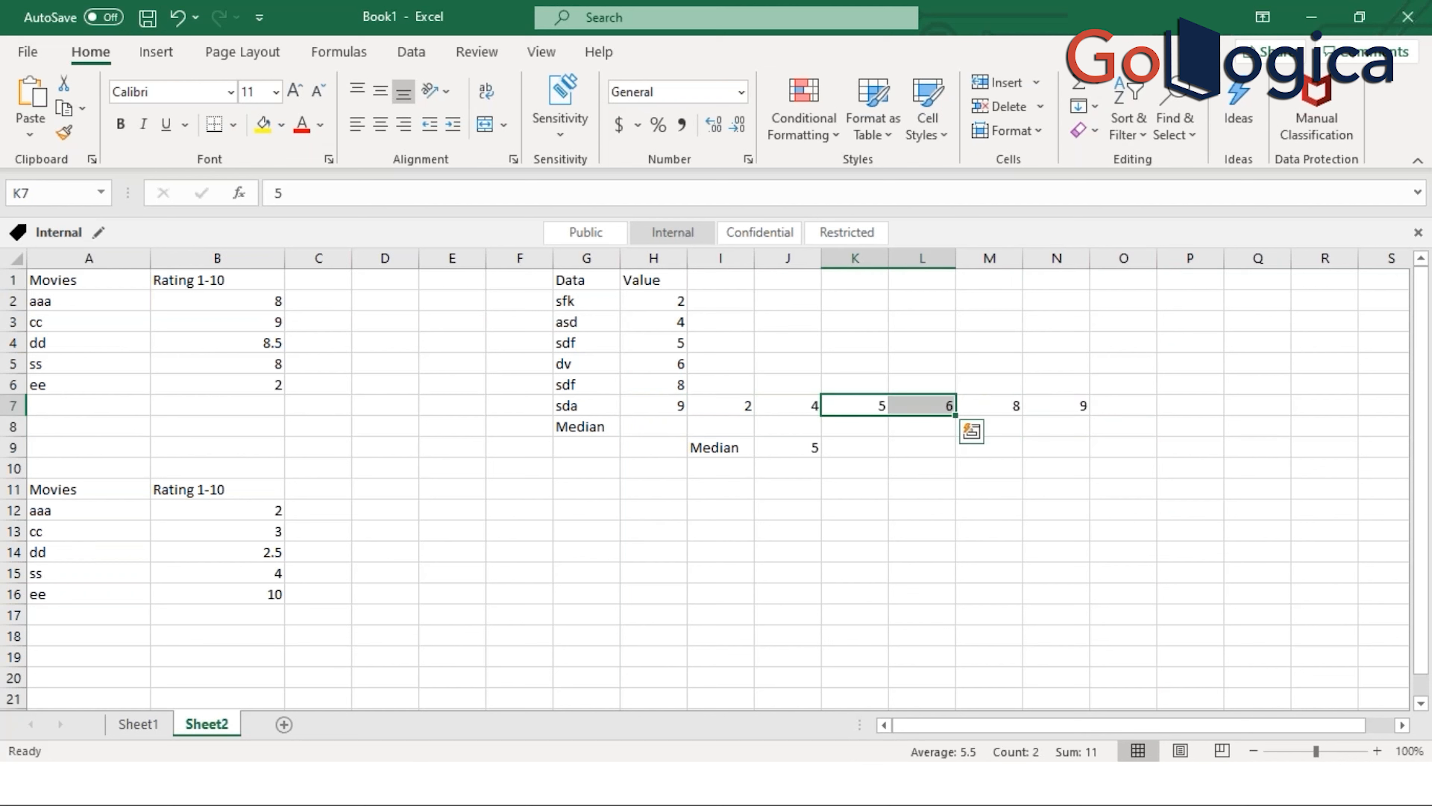
Step: Add the two middle values in cell K10 with the formula =5+6
{"action": "key", "text": "Down"}
{"action": "key", "text": "Down"}
{"action": "key", "text": "Down"}
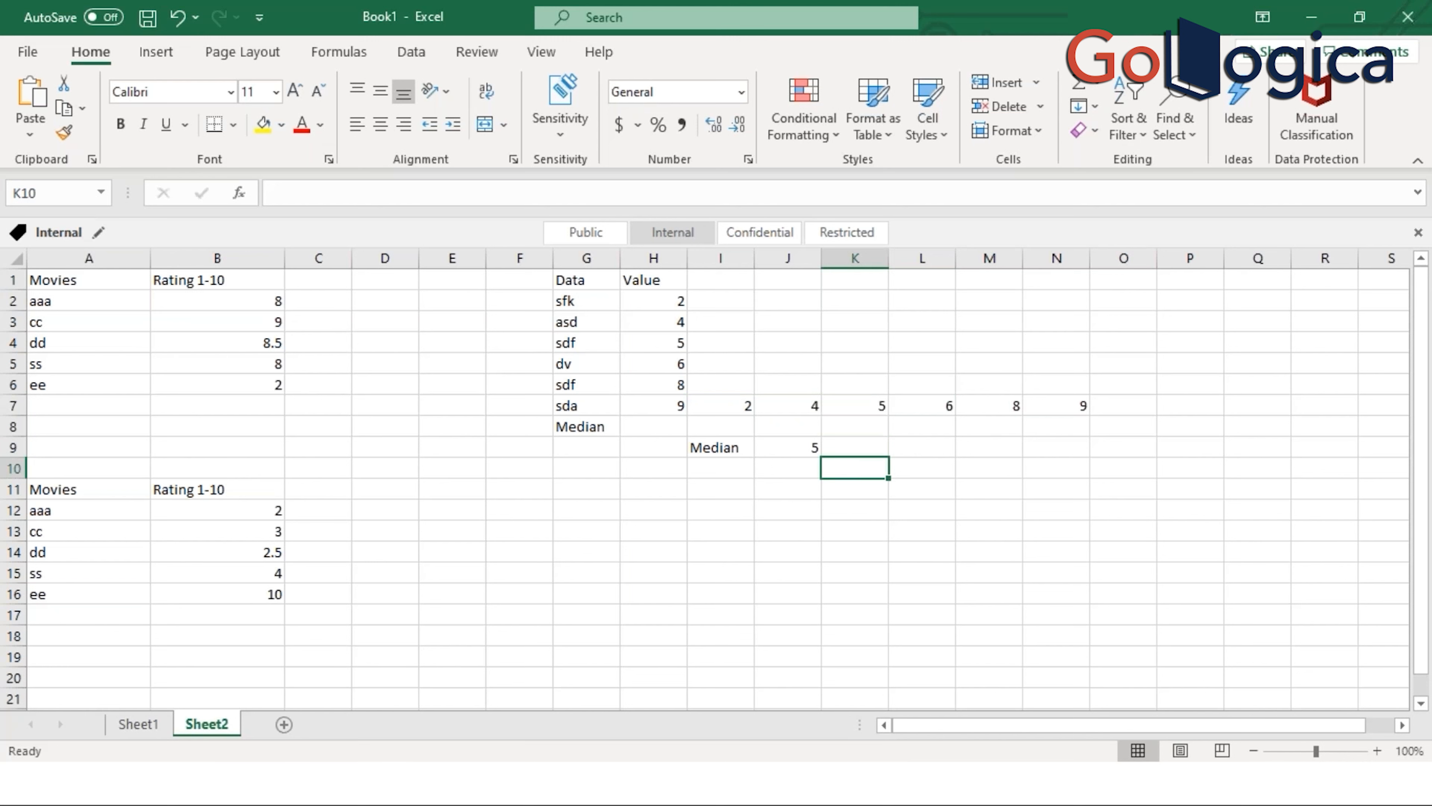
{"action": "type", "text": "5"}
{"action": "key", "text": "BackSpace"}
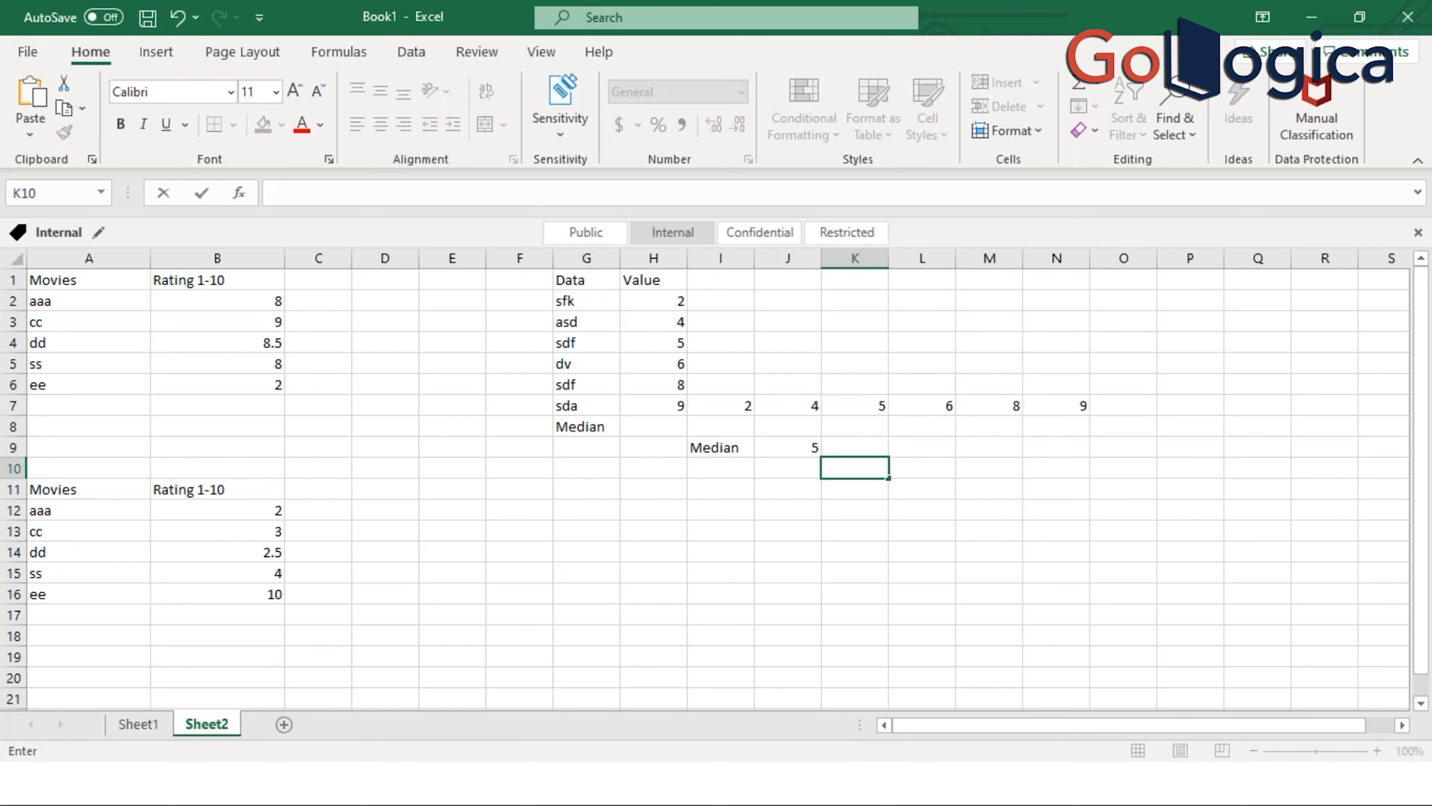
{"action": "type", "text": "+"}
{"action": "key", "text": "BackSpace"}
{"action": "type", "text": "="}
{"action": "key", "text": "BackSpace"}
{"action": "type", "text": "="}
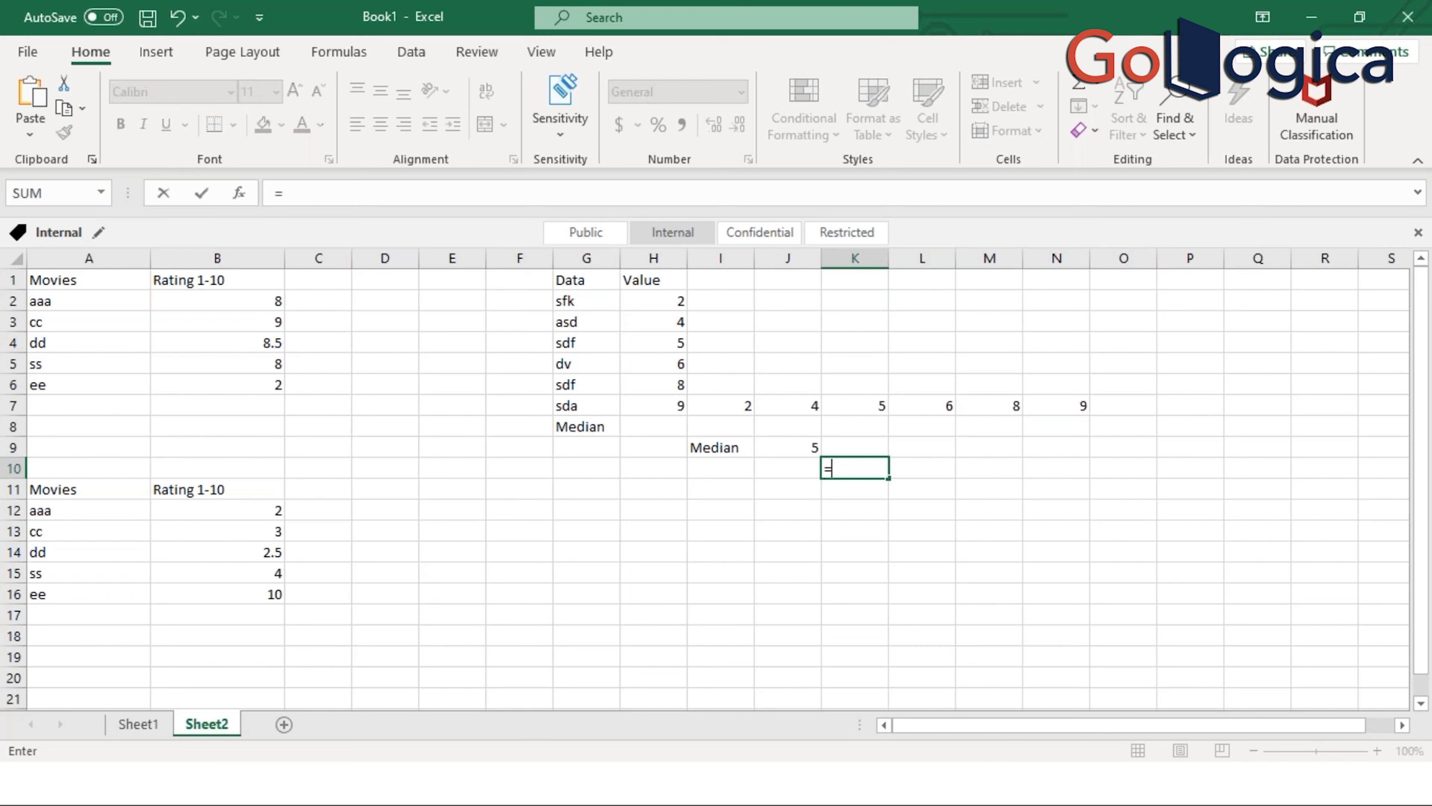
{"action": "type", "text": "5+6"}
{"action": "key", "text": "Return"}
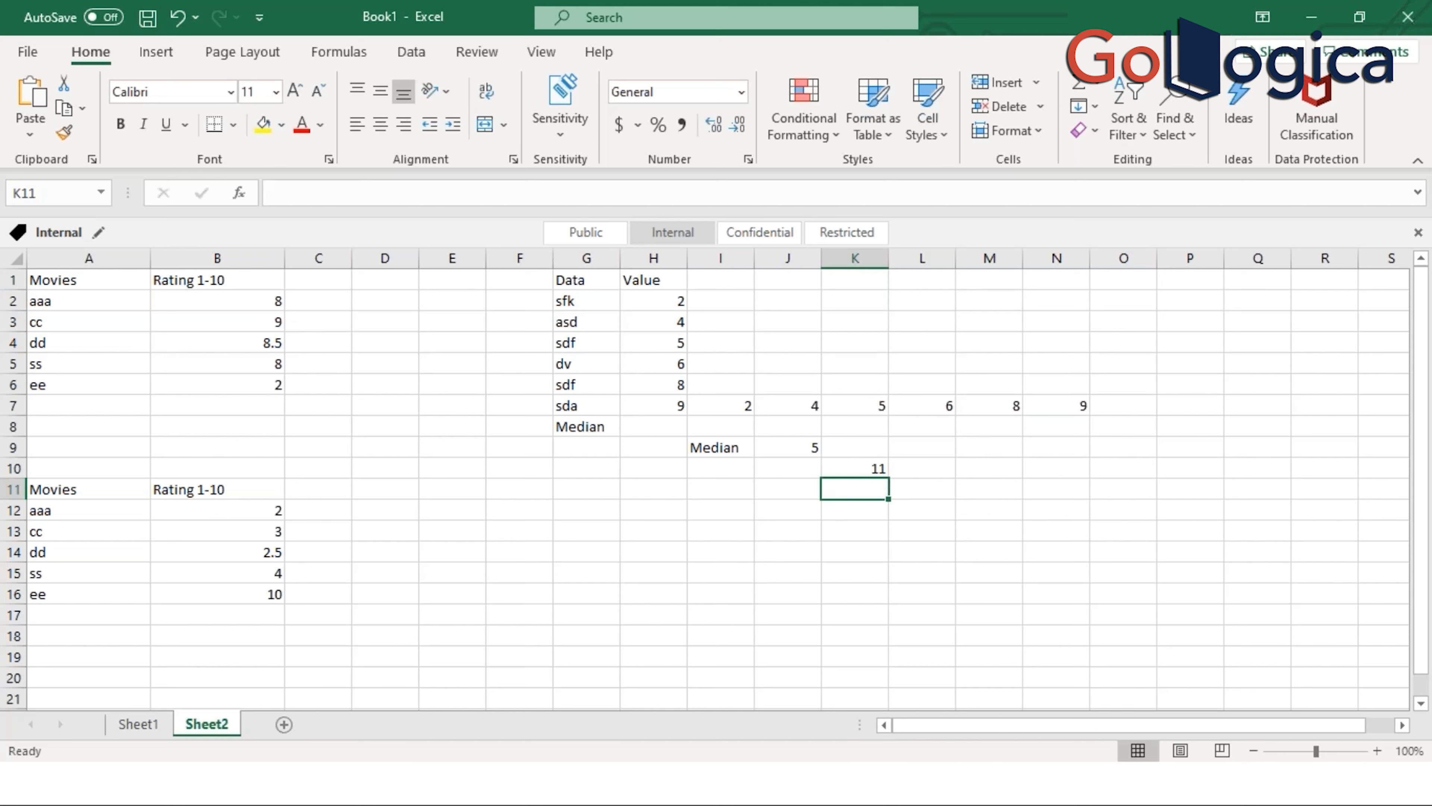
Step: Halve the sum in cell K11 with the formula =K10/2 and label it Median in J11
{"action": "type", "text": "="}
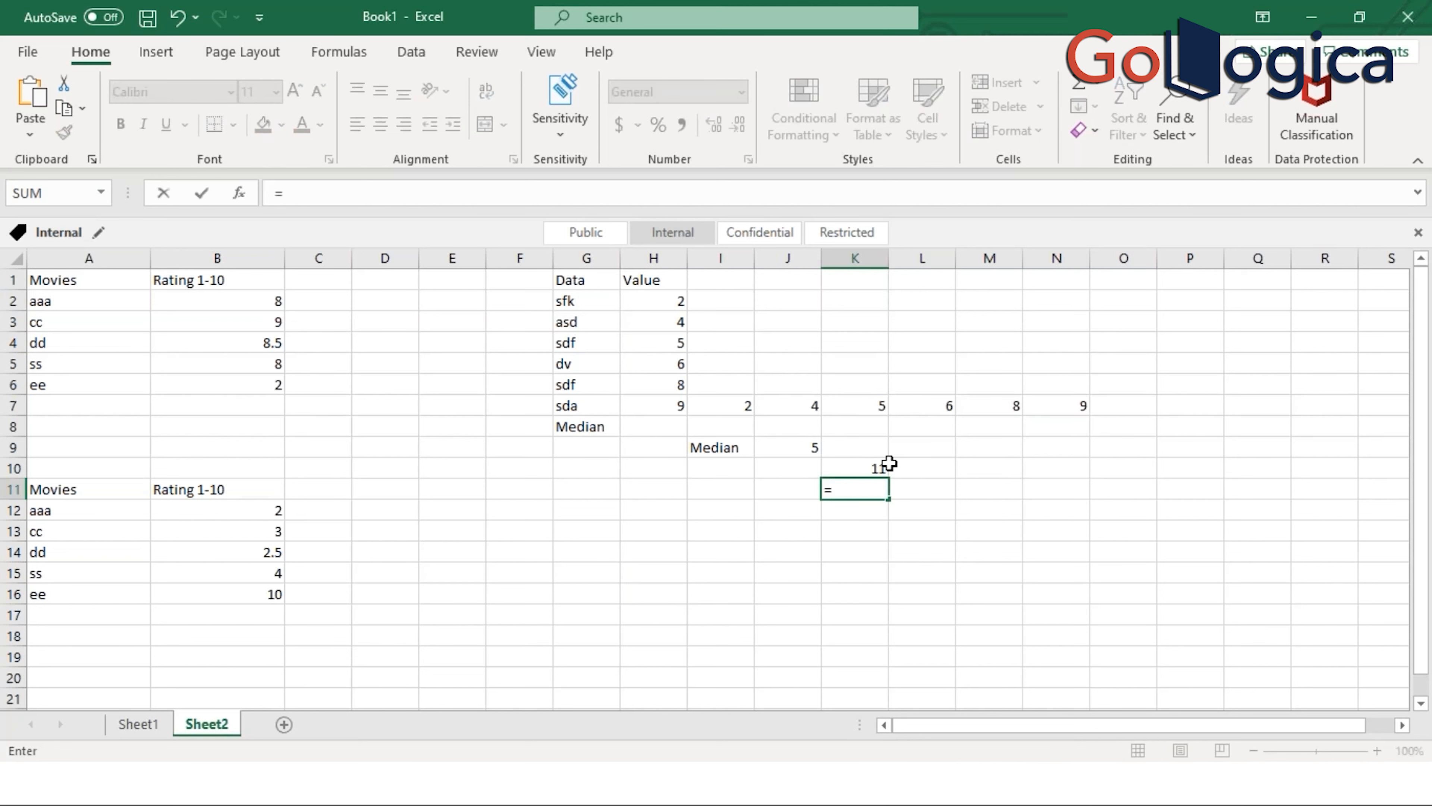
{"action": "left_click", "coordinate": [869, 469]}
{"action": "type", "text": "/"}
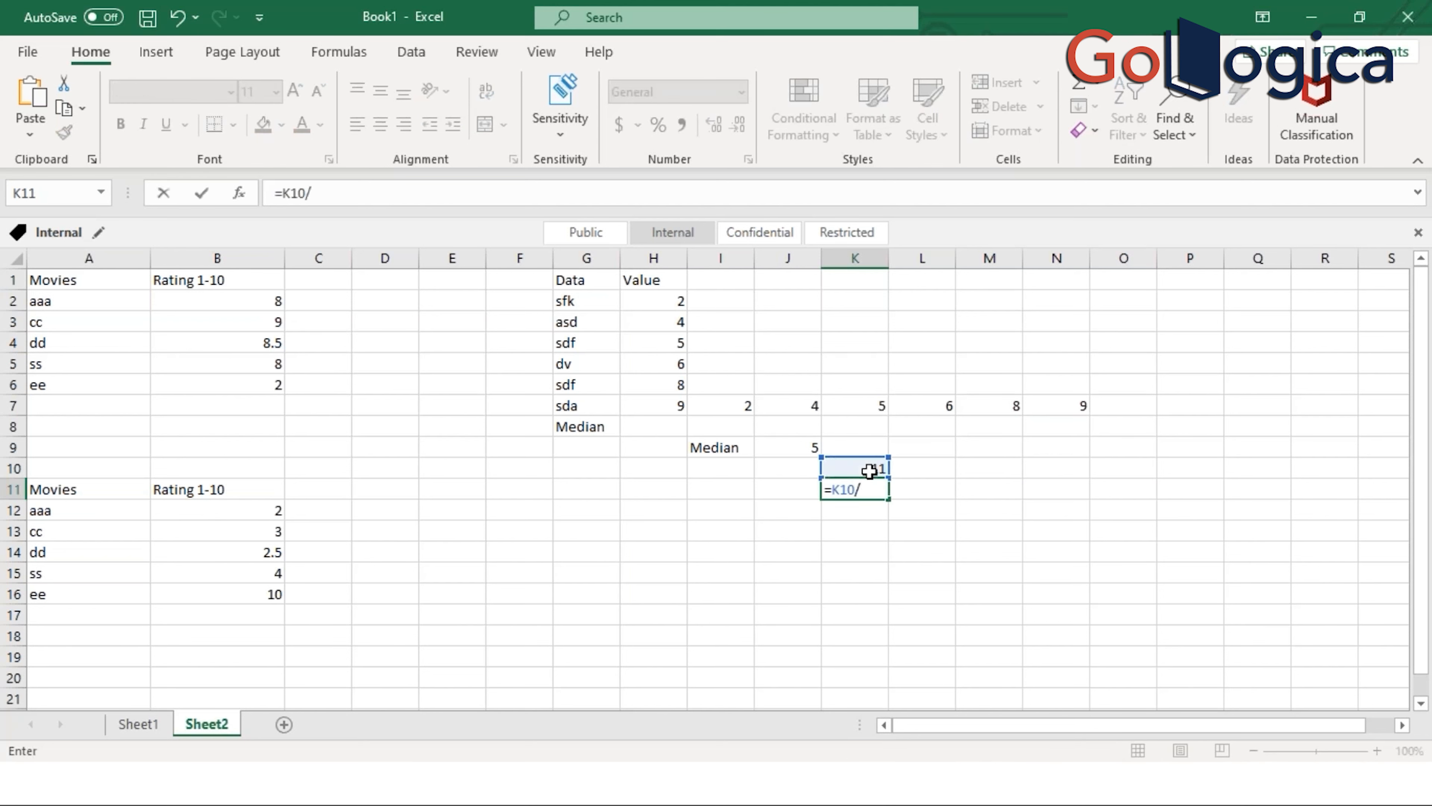
{"action": "type", "text": "2"}
{"action": "key", "text": "Return"}
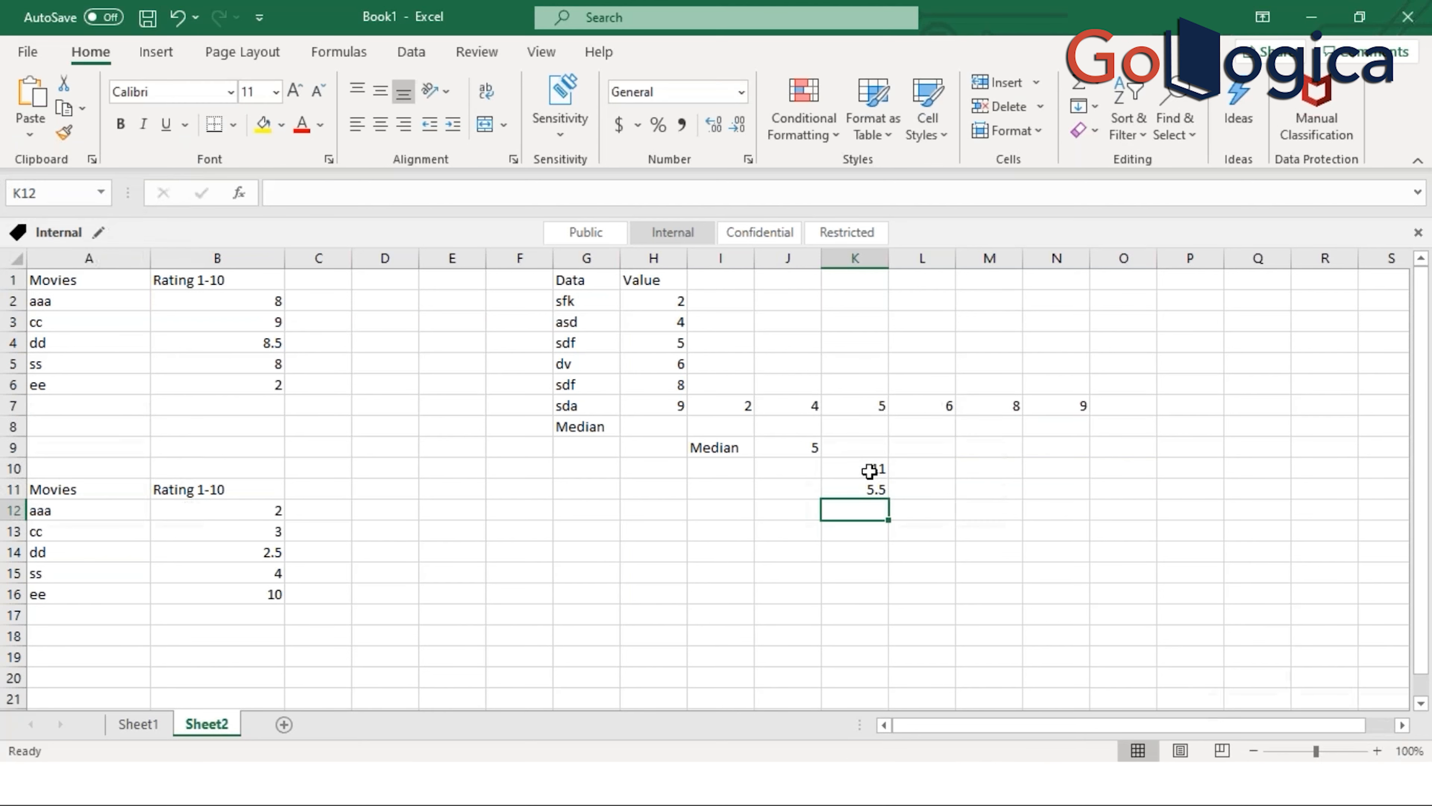
{"action": "left_click", "coordinate": [787, 492]}
{"action": "type", "text": "Median"}
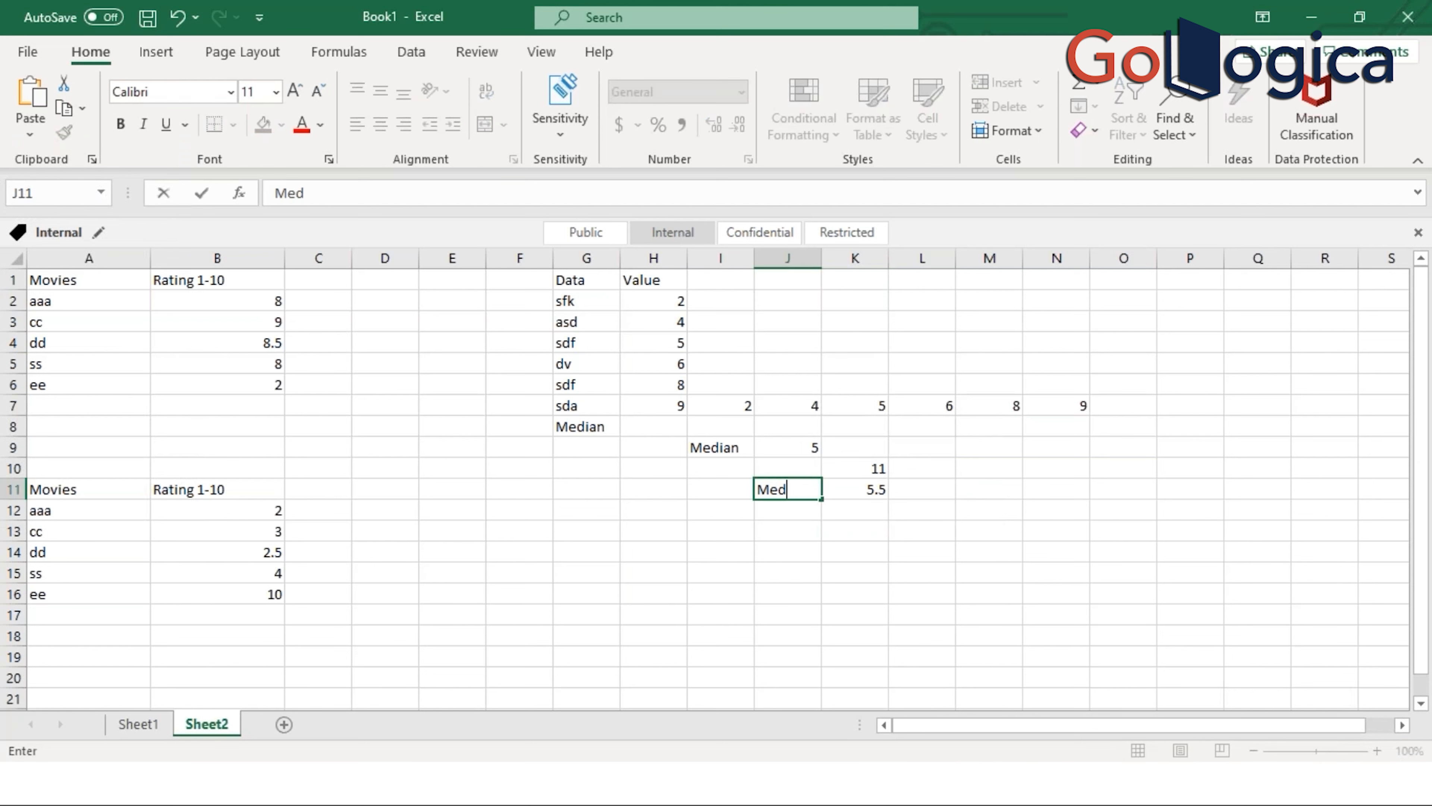
{"action": "key", "text": "Return"}
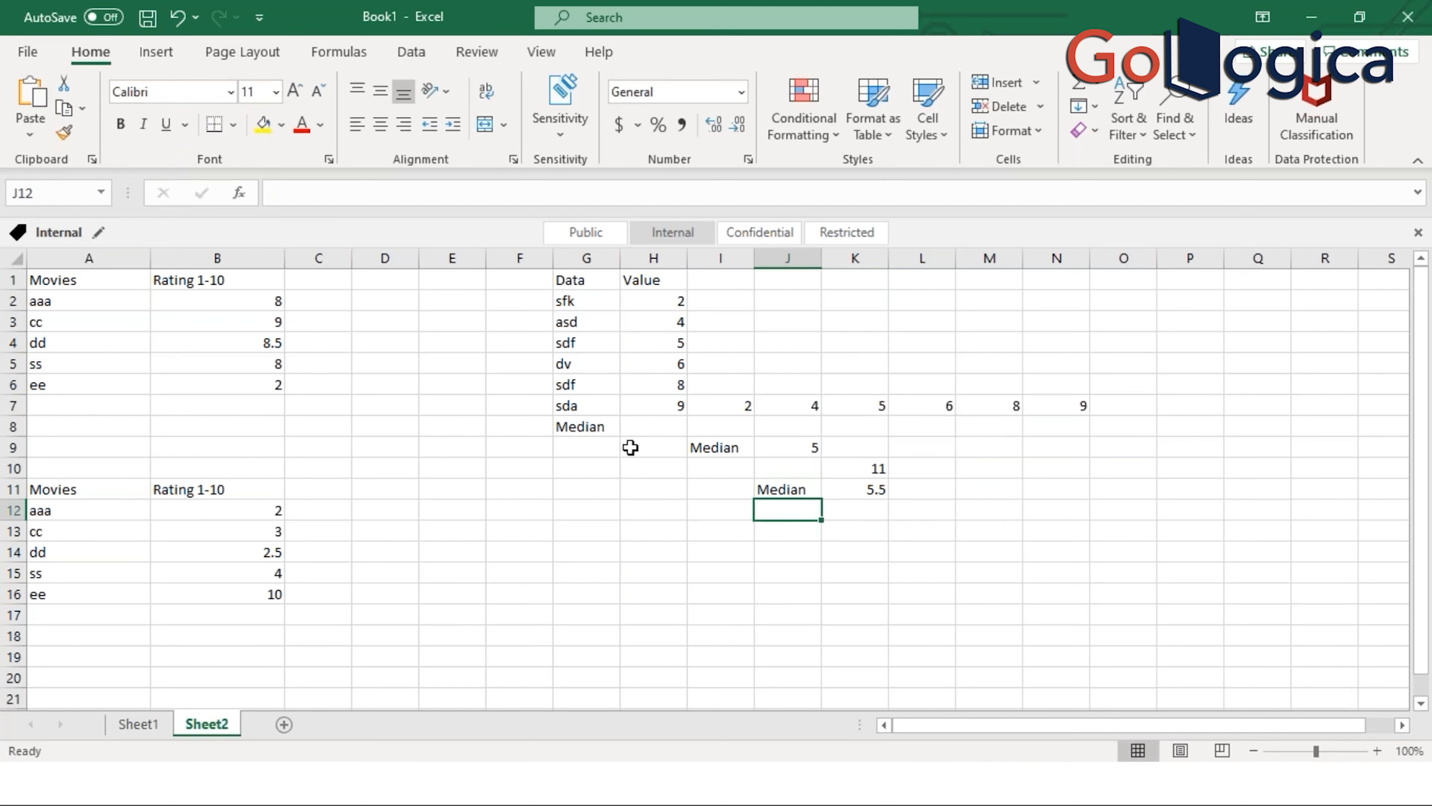
Step: Label the two median cases by entering Odd in H9 and Even in H11
{"action": "left_click", "coordinate": [636, 447]}
{"action": "type", "text": "Odd"}
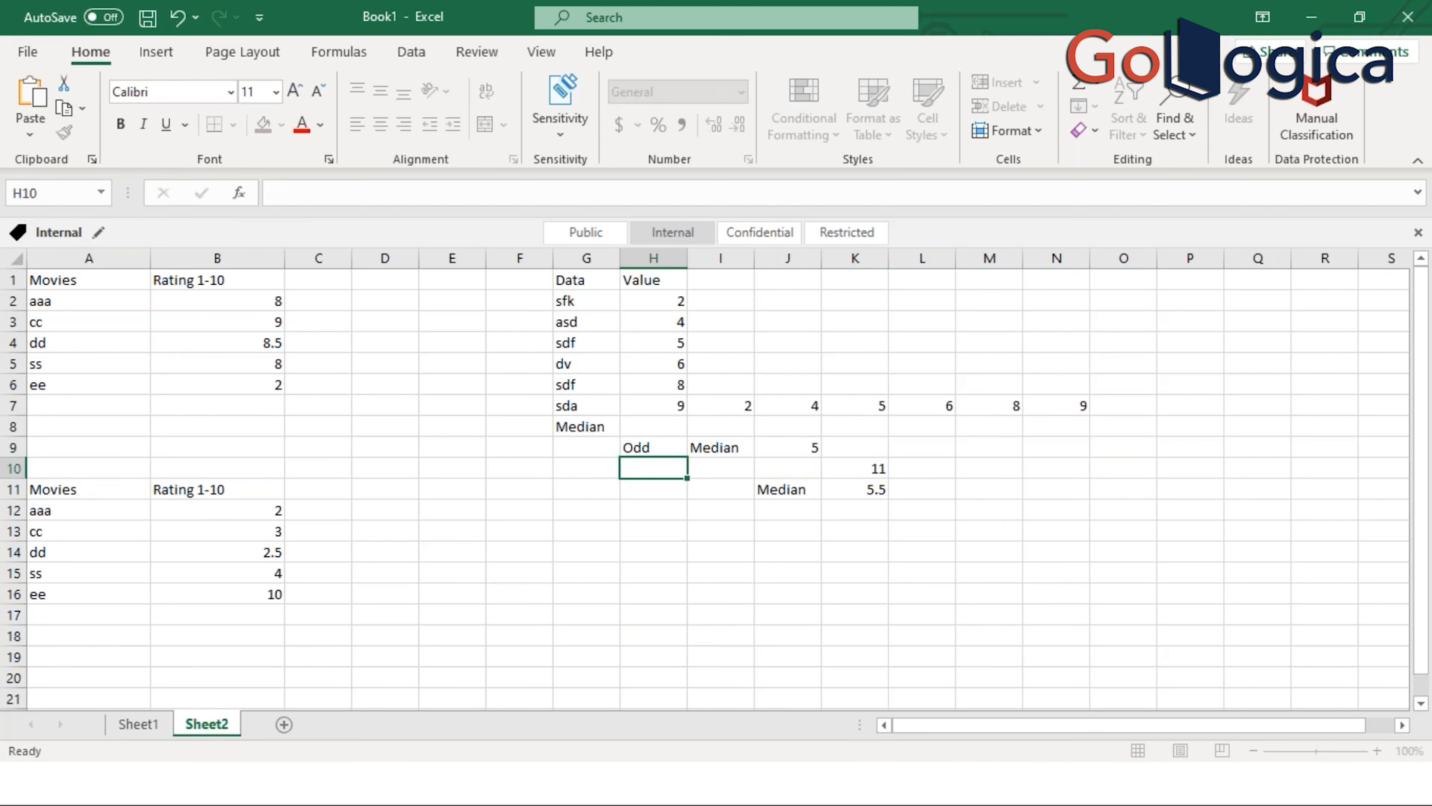
{"action": "key", "text": "Return"}
{"action": "key", "text": "Down"}
{"action": "key", "text": "Right"}
{"action": "key", "text": "Left"}
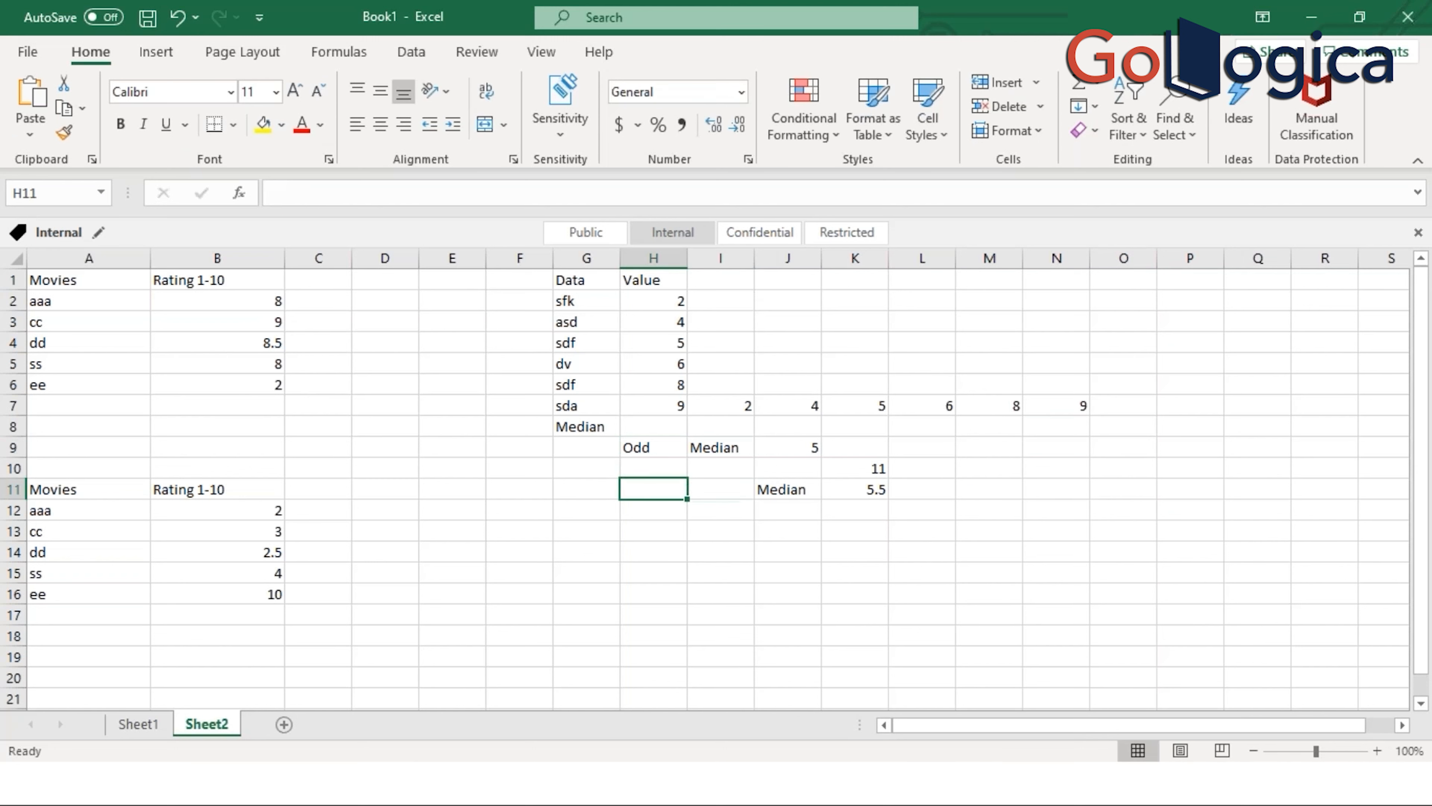
{"action": "type", "text": "Even"}
{"action": "key", "text": "Return"}
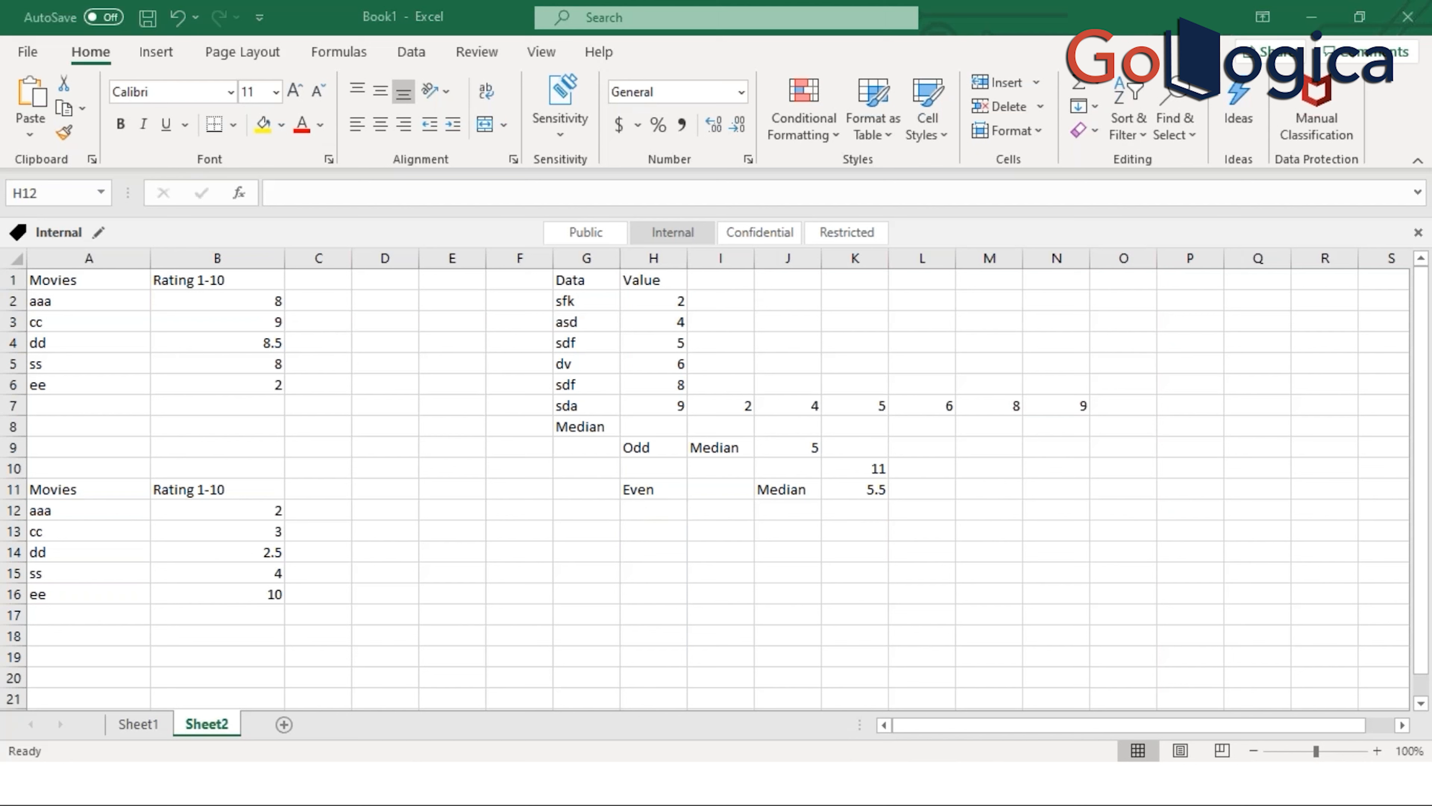
Step: Switch to the PowerPoint presentation and show slide 10, Rank in Table calculation
{"action": "key", "text": "alt+Tab"}
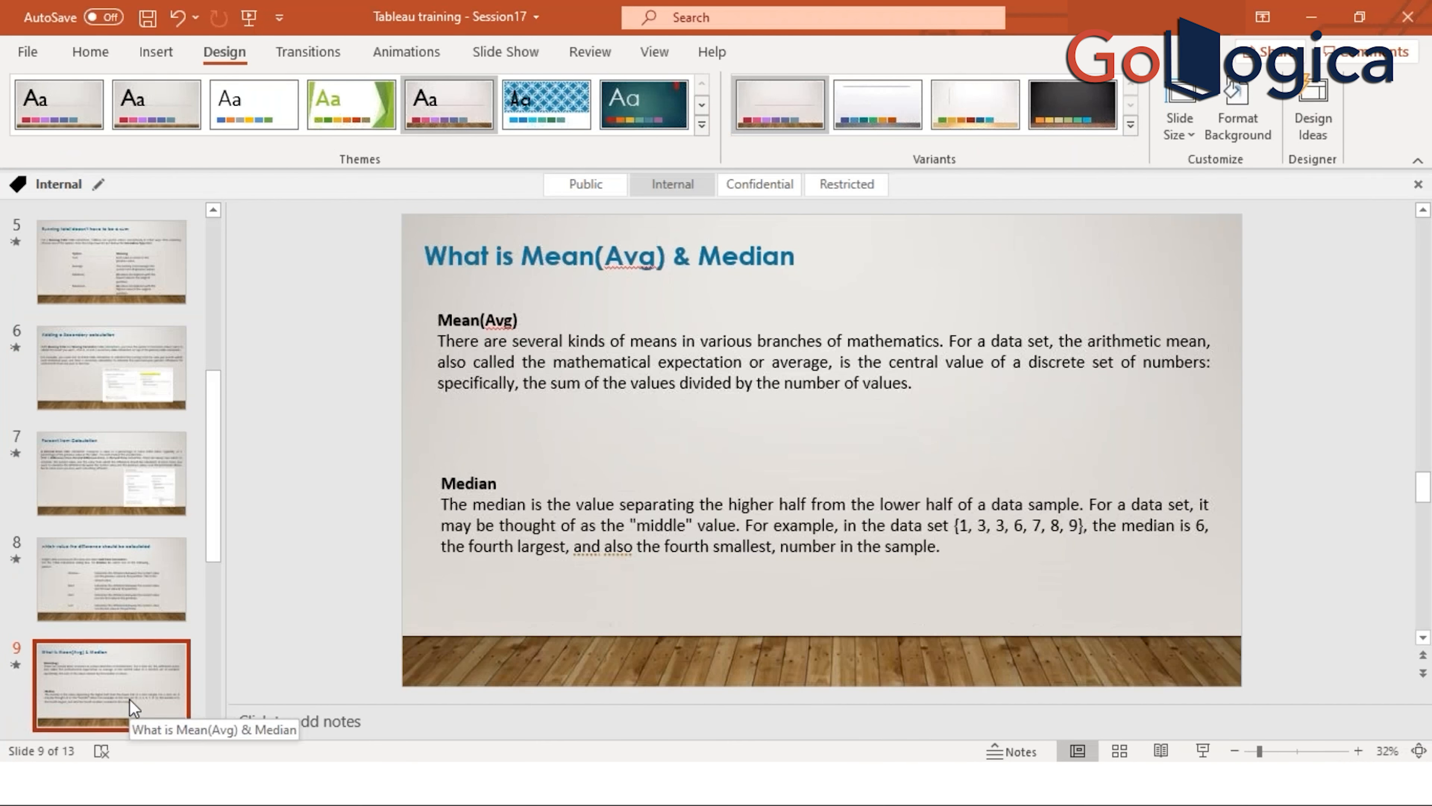
{"action": "key", "text": "Down"}
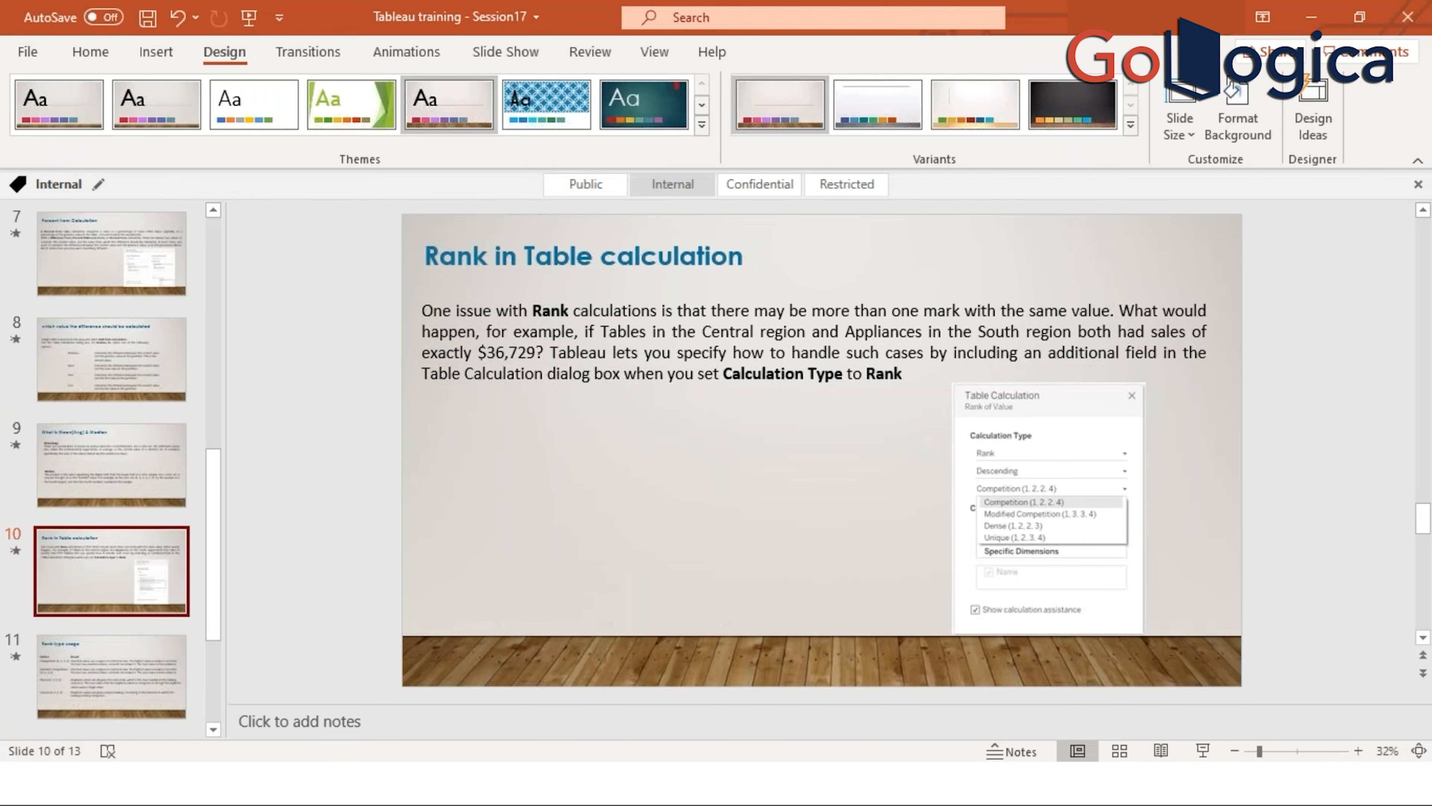
Step: Switch to Tableau, create a new worksheet and add the Sales measure to its rows
{"action": "left_click", "coordinate": [952, 782]}
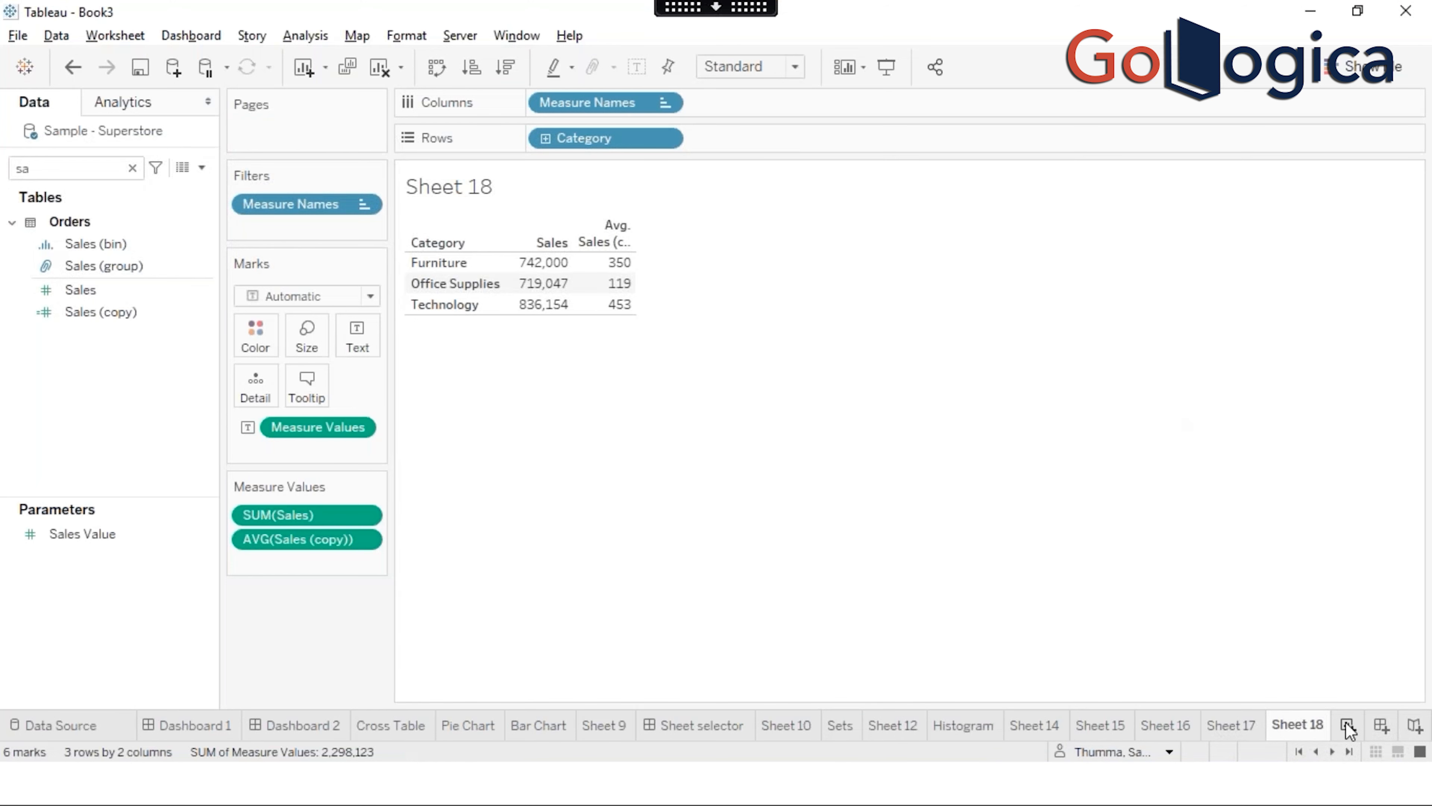
{"action": "key", "text": "ctrl+m"}
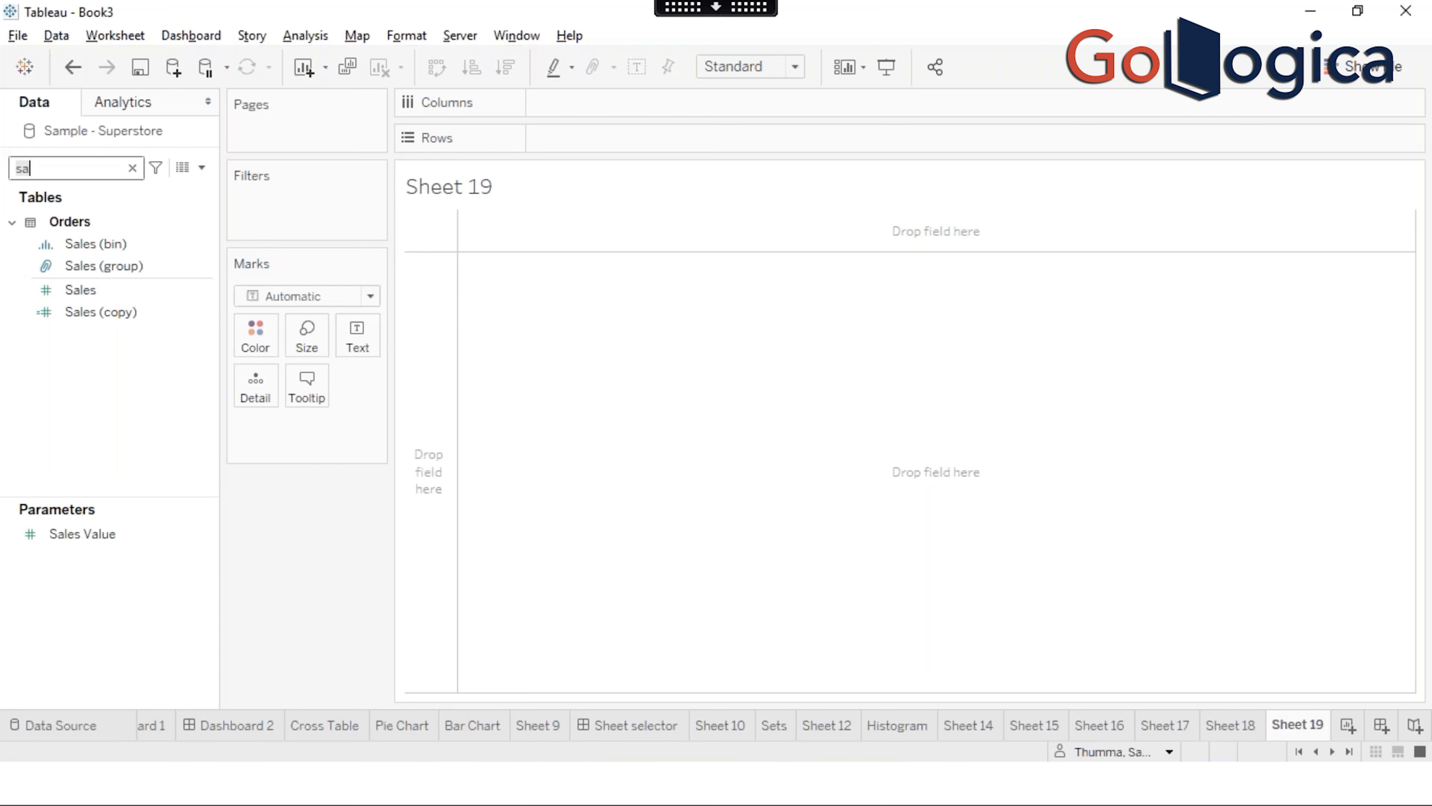
{"action": "type", "text": "l"}
{"action": "double_click", "coordinate": [107, 296]}
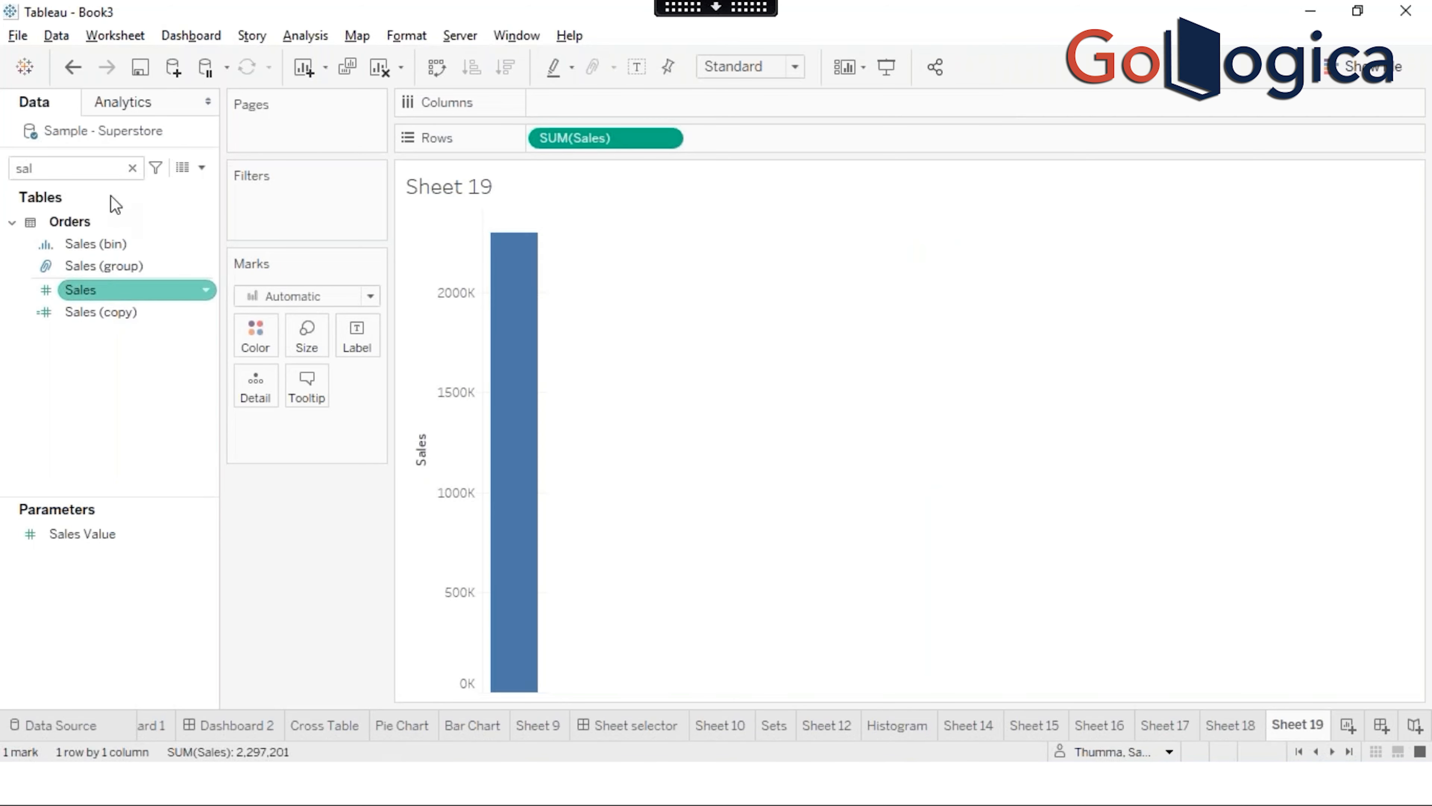
Step: Find the Sub-Category dimension in the data fields and add it to the sales chart's columns
{"action": "left_click", "coordinate": [101, 168]}
{"action": "key", "text": "ctrl+a"}
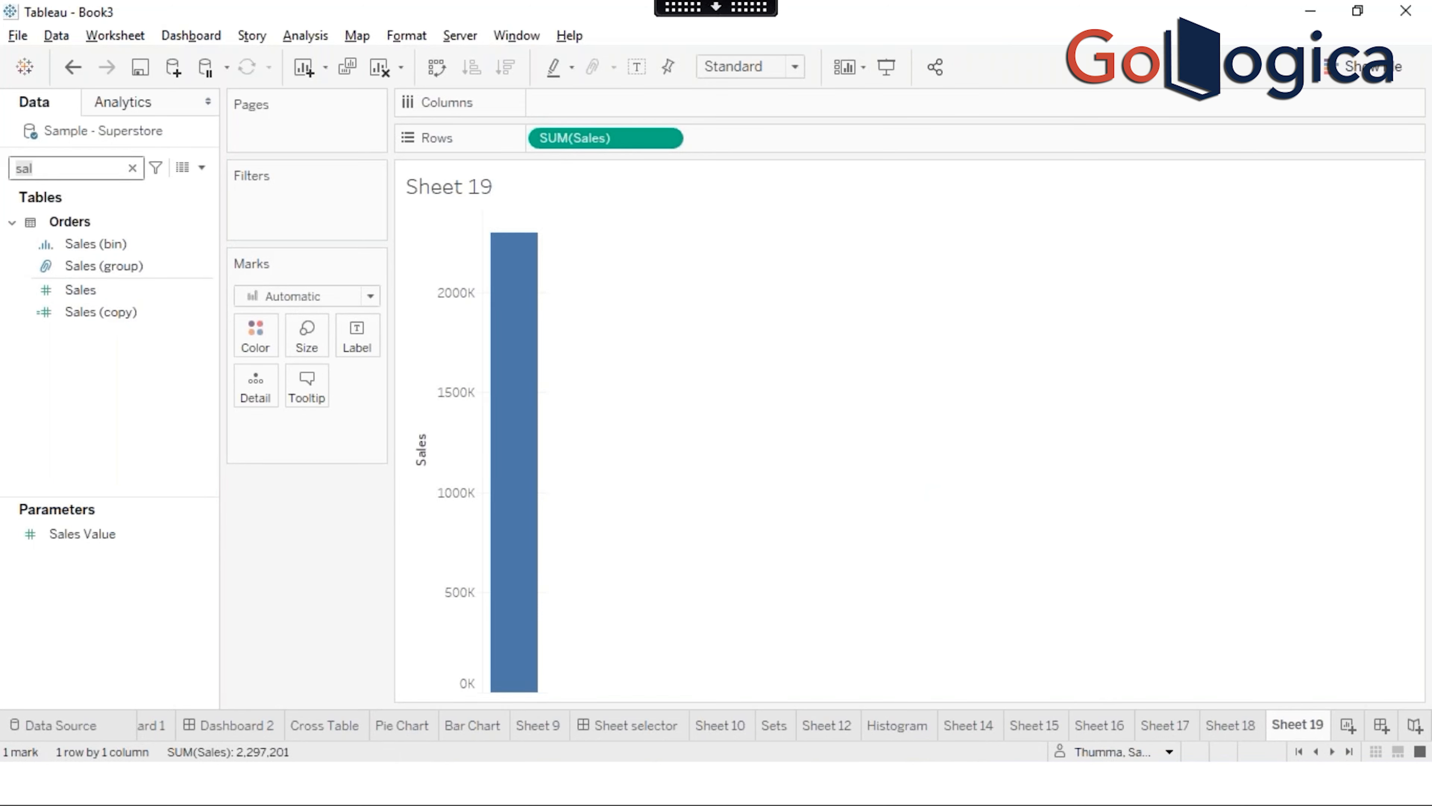
{"action": "type", "text": "sub"}
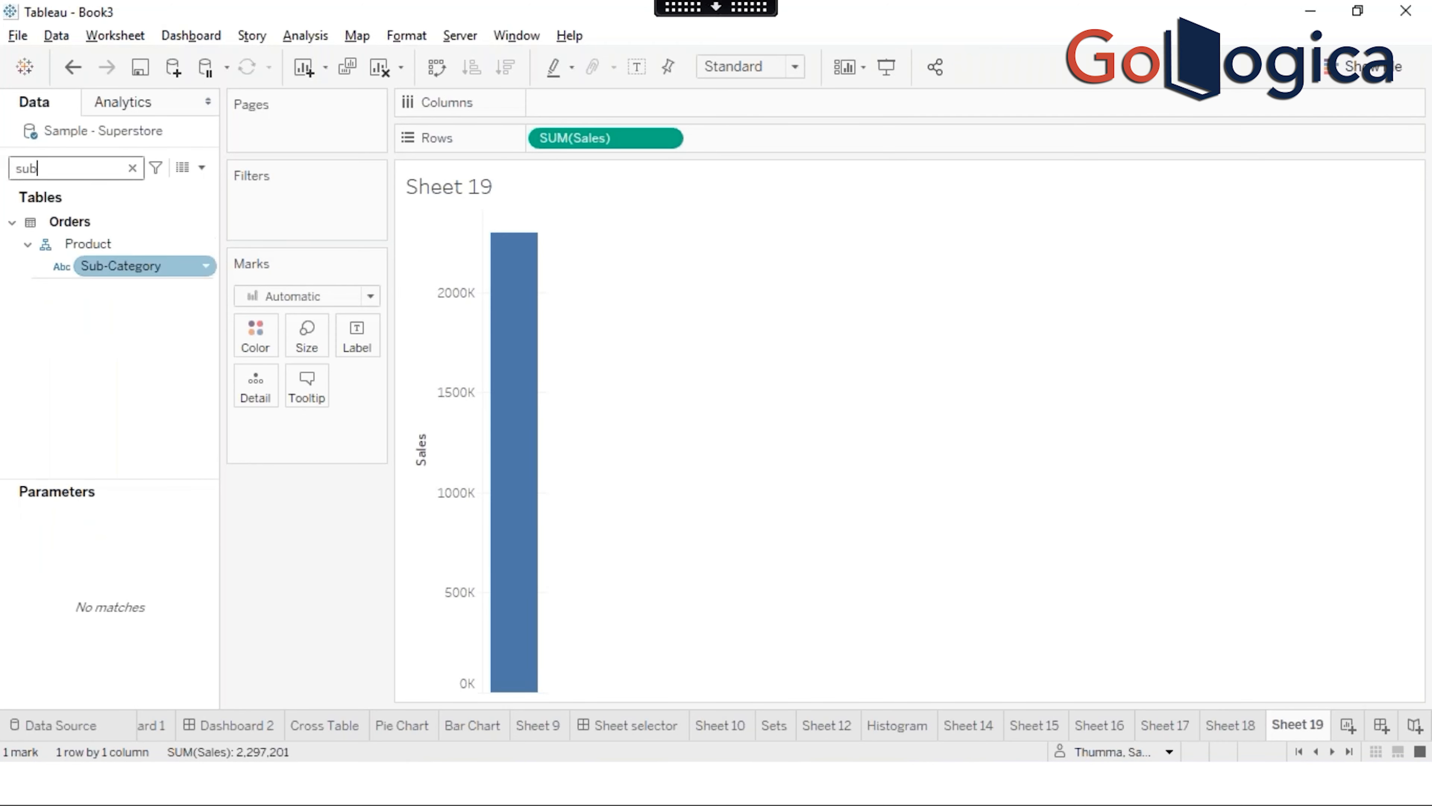
{"action": "left_click", "coordinate": [122, 266]}
{"action": "double_click", "coordinate": [122, 265]}
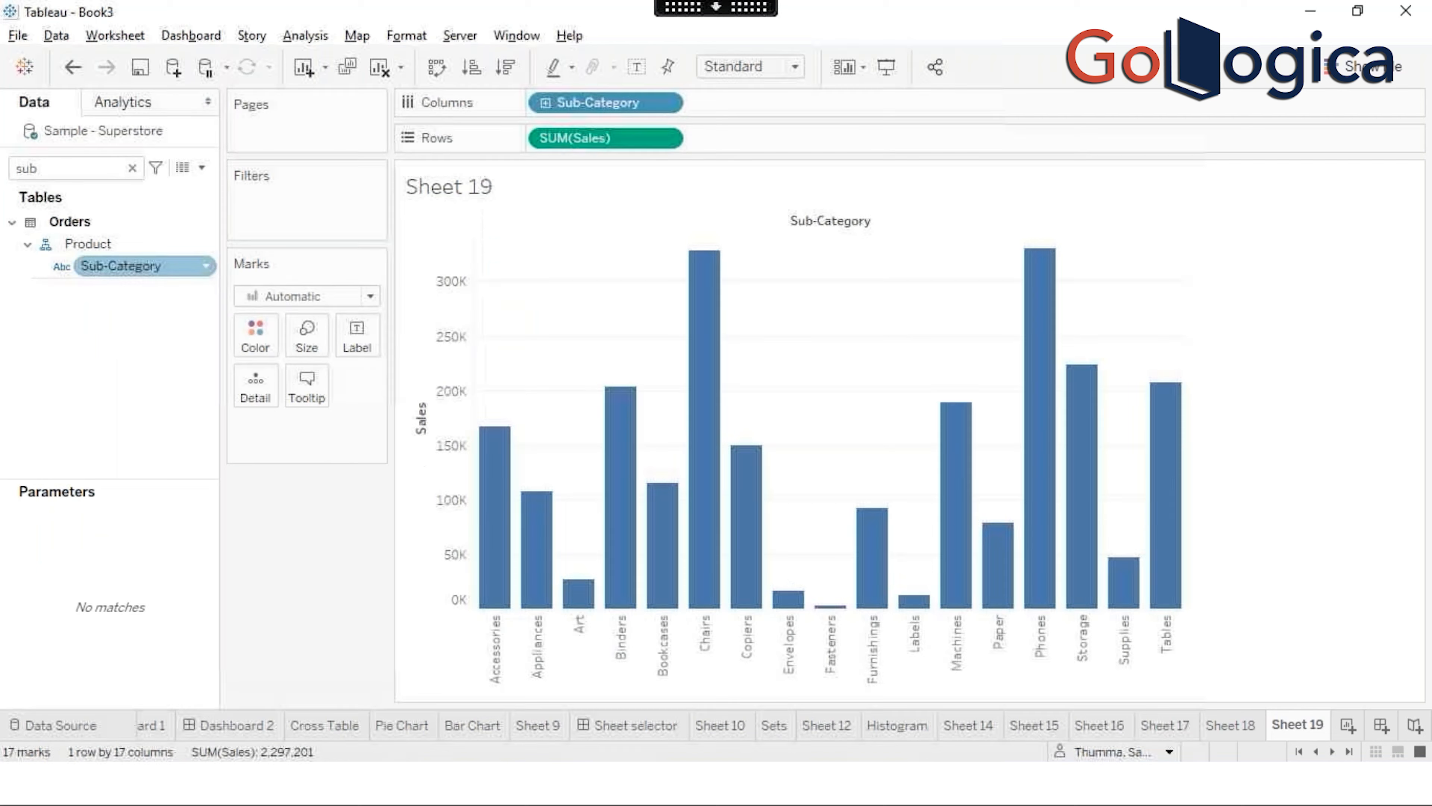
Step: Convert the sub-category sales chart to a text table and sort it by sales in descending order
{"action": "left_click", "coordinate": [507, 68]}
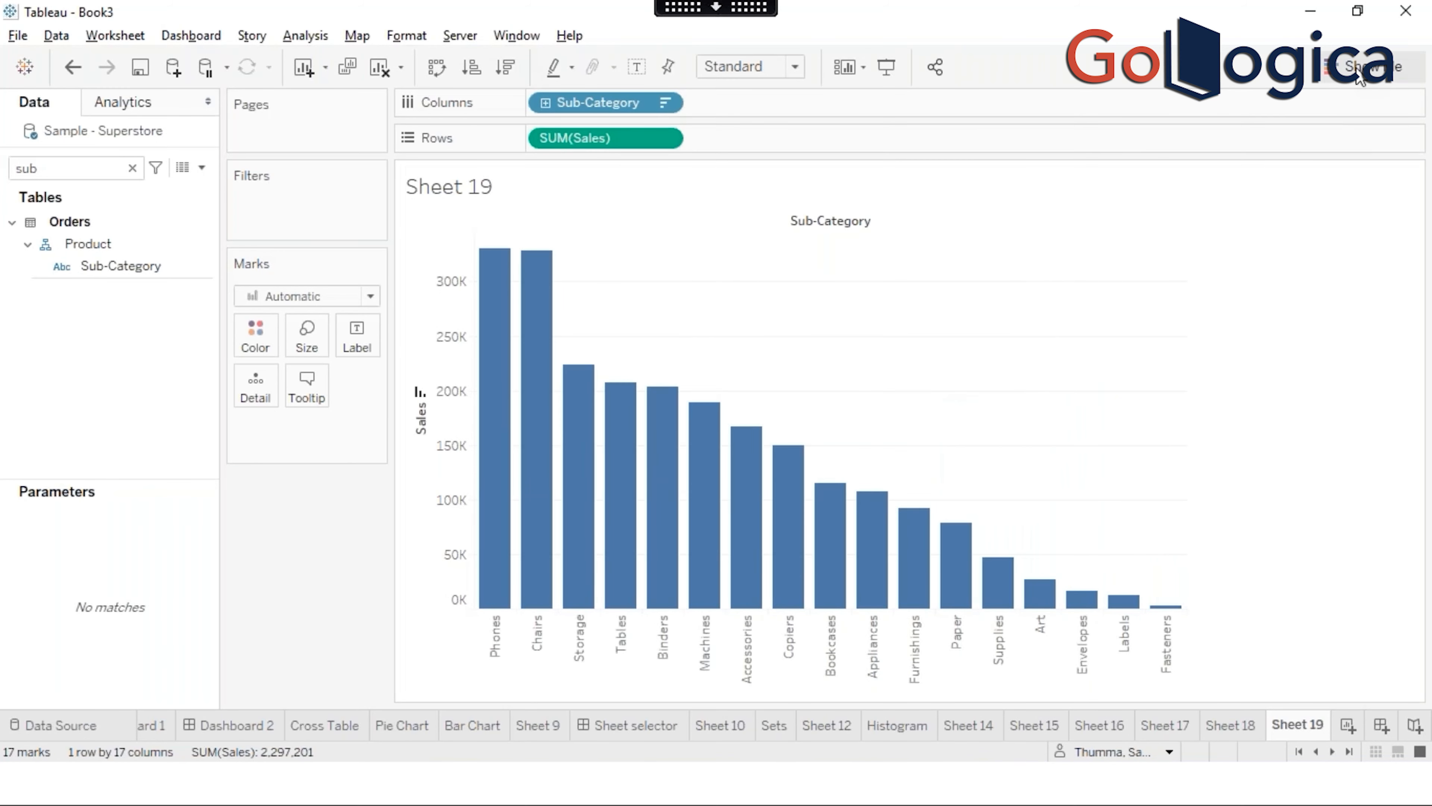
{"action": "left_click", "coordinate": [1339, 78]}
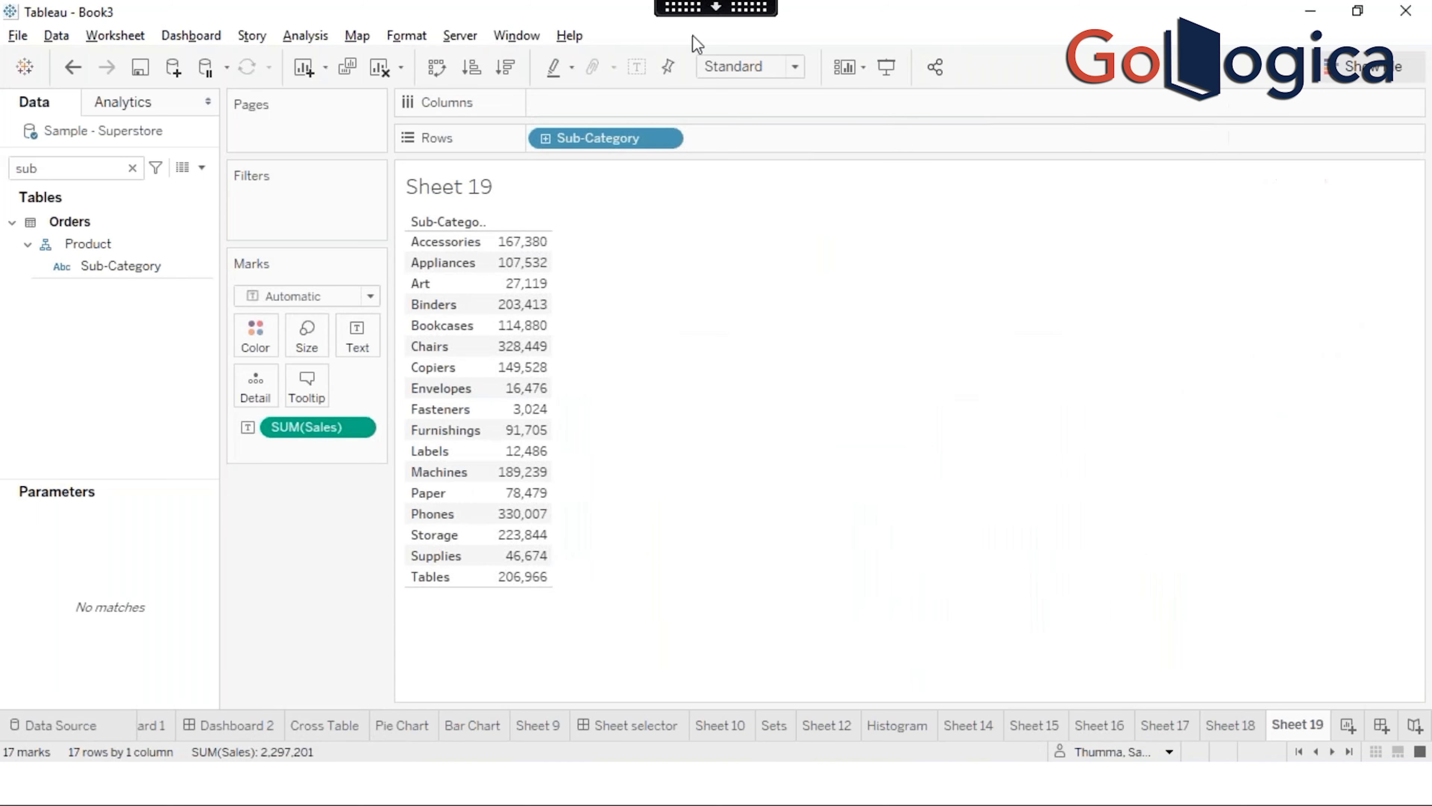
{"action": "left_click", "coordinate": [512, 70]}
Step: Find the Sales (copy) measure and add it to the table as a second value column
{"action": "left_click", "coordinate": [88, 165]}
{"action": "key", "text": "BackSpace"}
{"action": "key", "text": "BackSpace"}
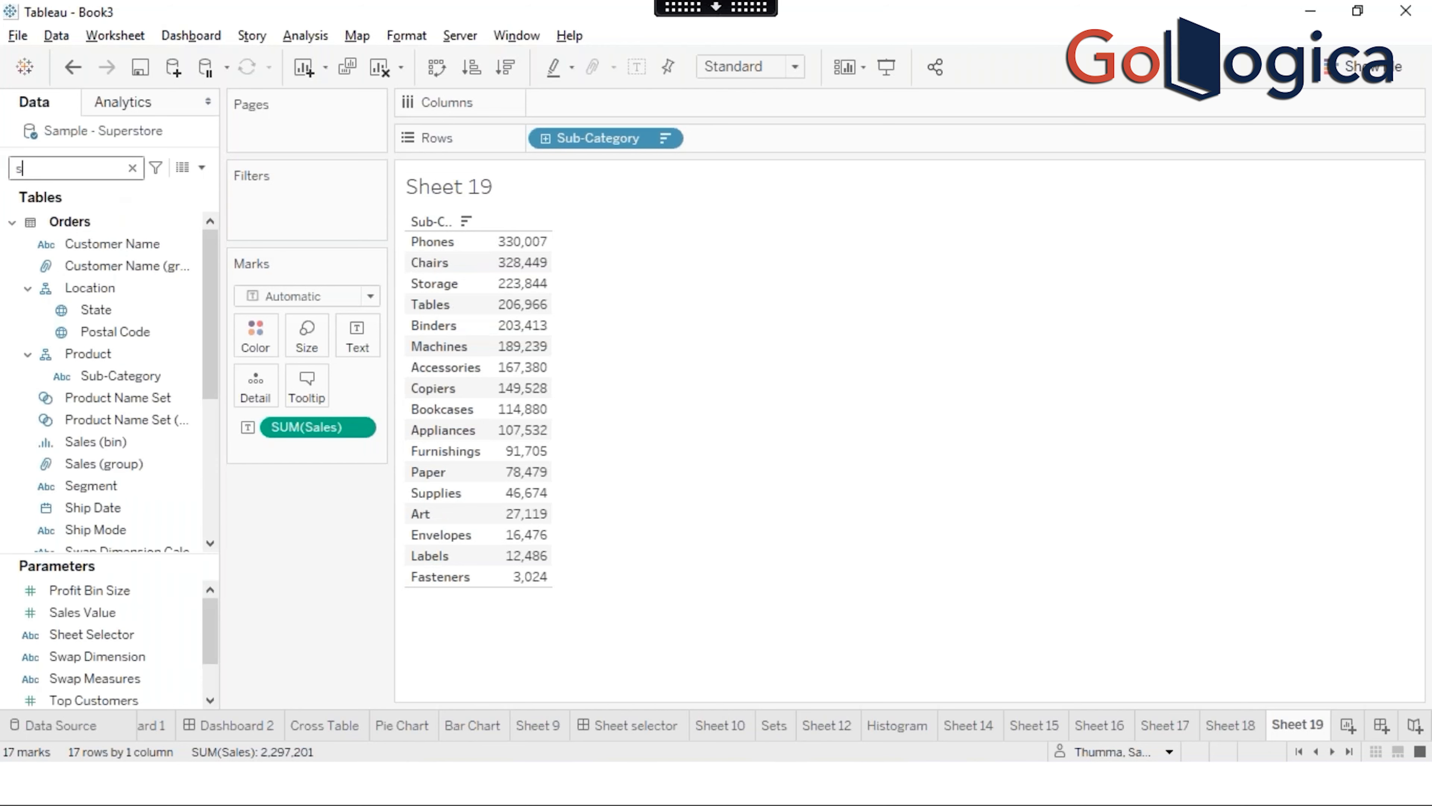
{"action": "type", "text": "ale"}
{"action": "left_click", "coordinate": [117, 316]}
{"action": "mouse_move", "coordinate": [118, 322]}
{"action": "left_mouse_down"}
{"action": "mouse_move", "coordinate": [316, 402]}
{"action": "mouse_move", "coordinate": [397, 371]}
{"action": "mouse_move", "coordinate": [98, 347]}
{"action": "mouse_move", "coordinate": [117, 320]}
{"action": "left_mouse_up"}
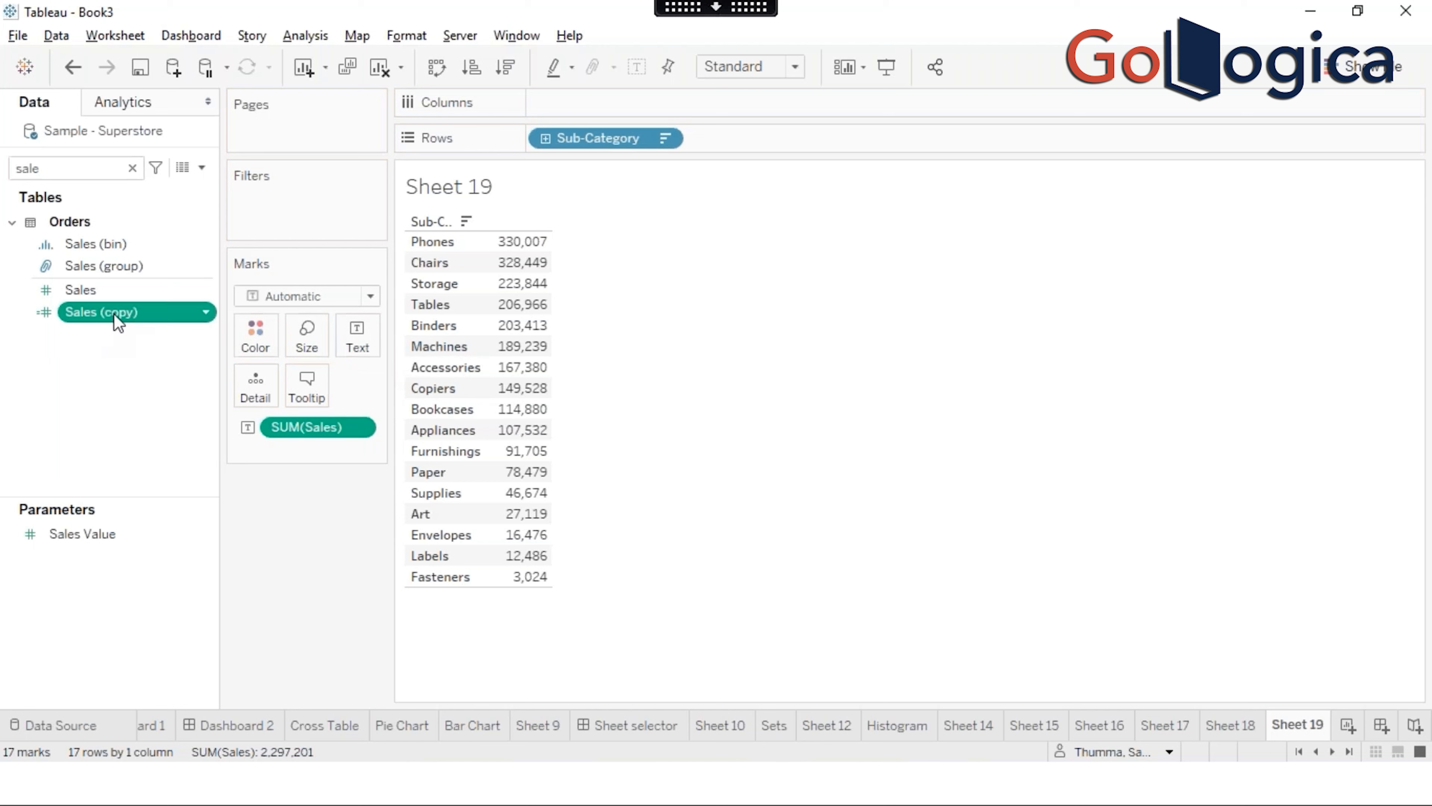
{"action": "double_click", "coordinate": [117, 316]}
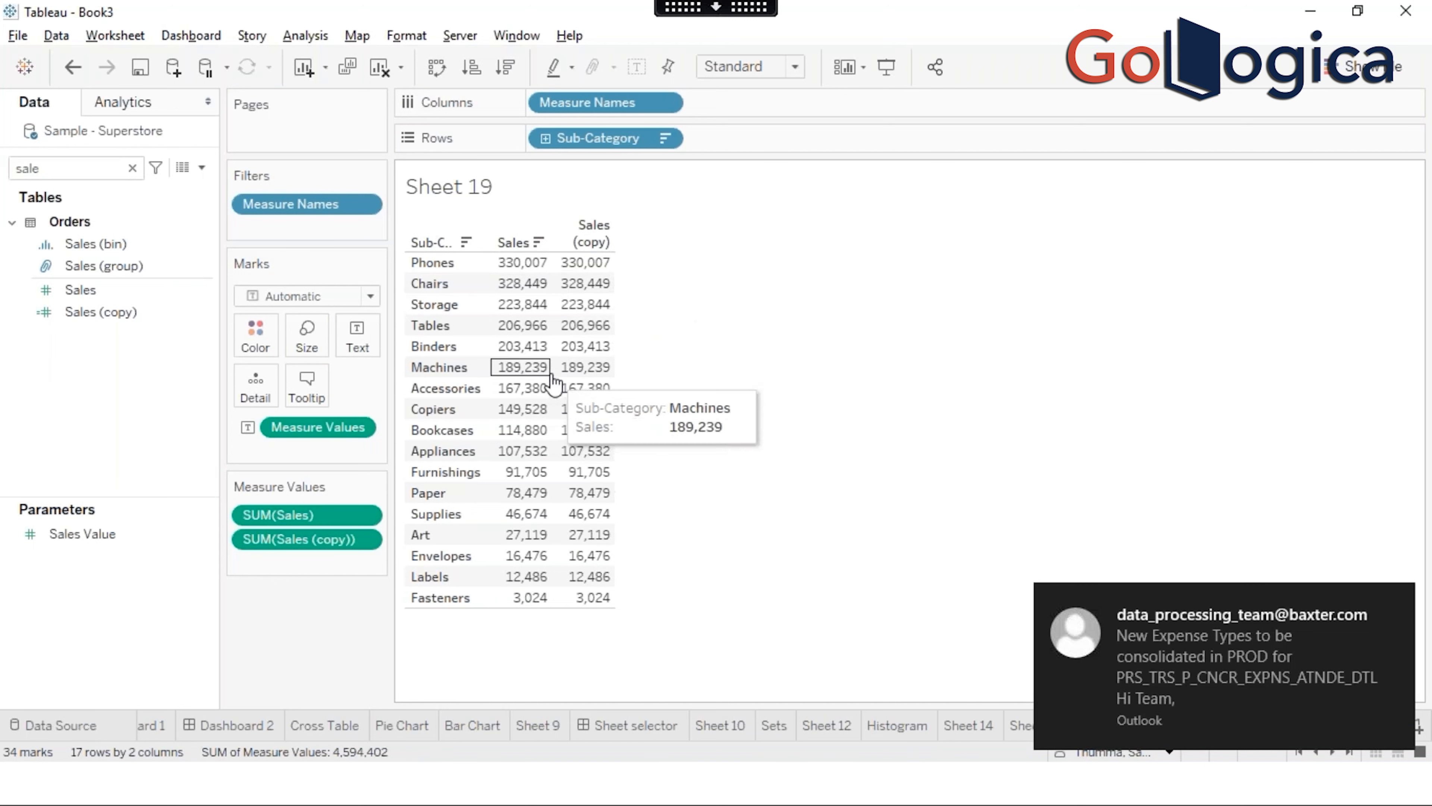
Step: Apply the Rank quick table calculation to the Sales (copy) measure
{"action": "right_click", "coordinate": [333, 543]}
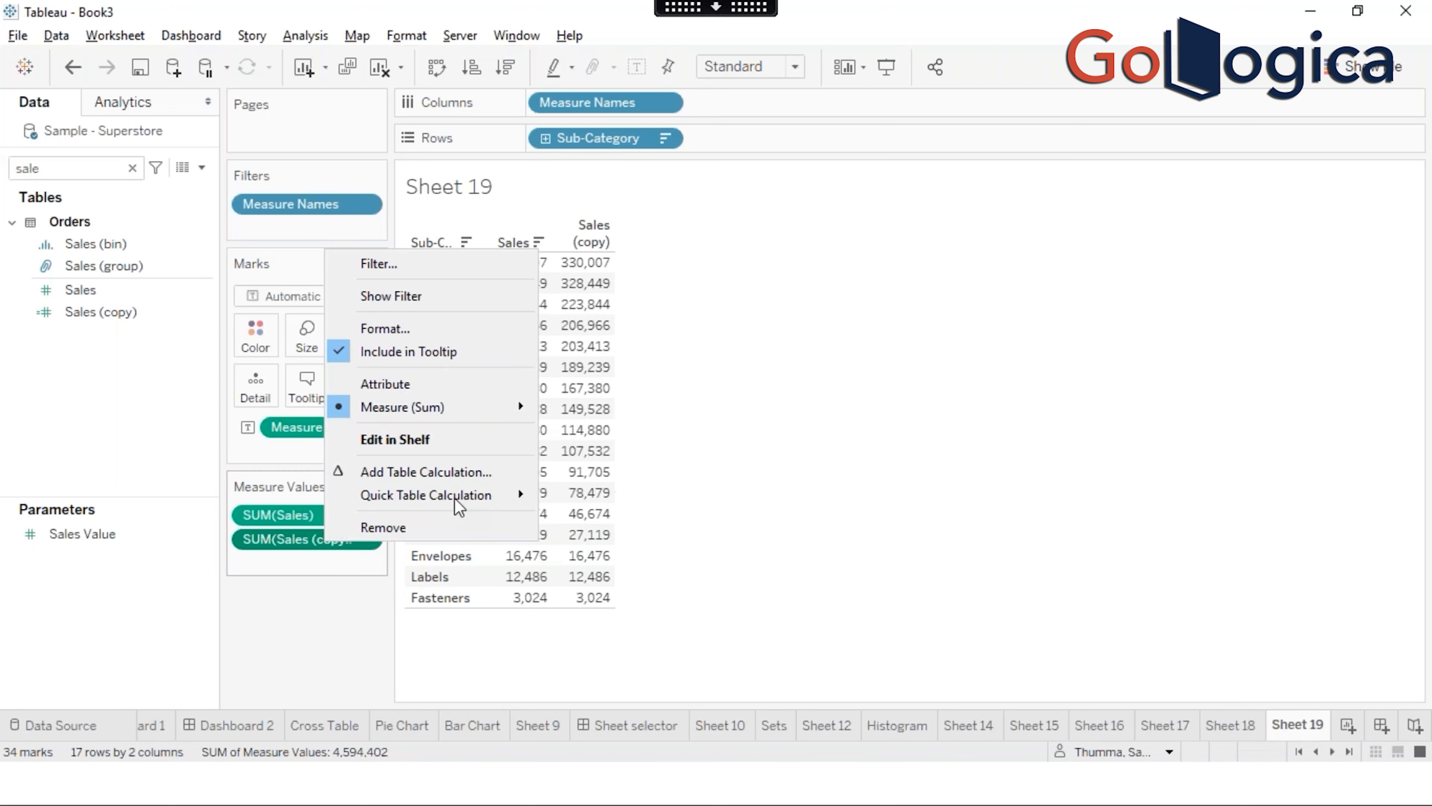
{"action": "mouse_move", "coordinate": [458, 504]}
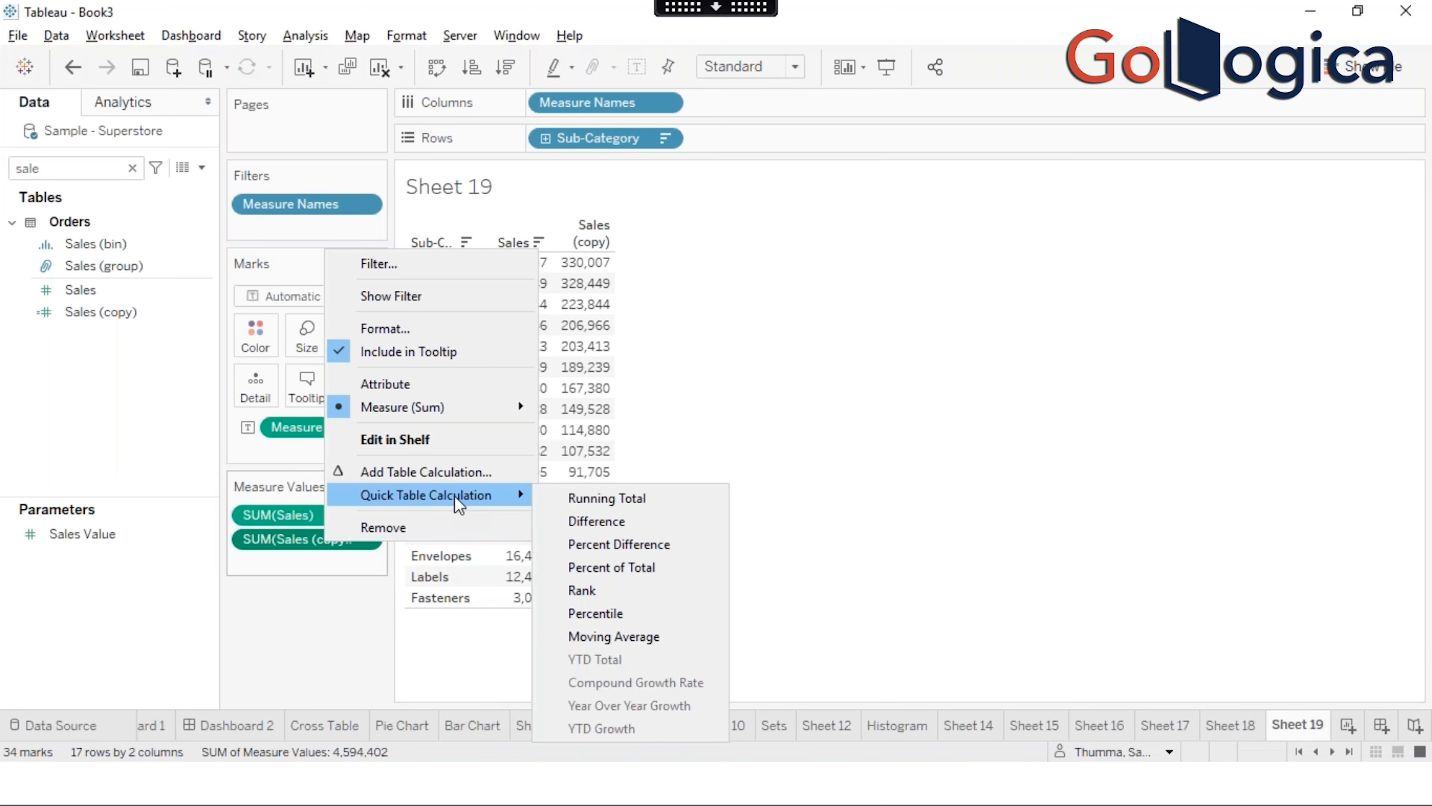
{"action": "left_click", "coordinate": [638, 594]}
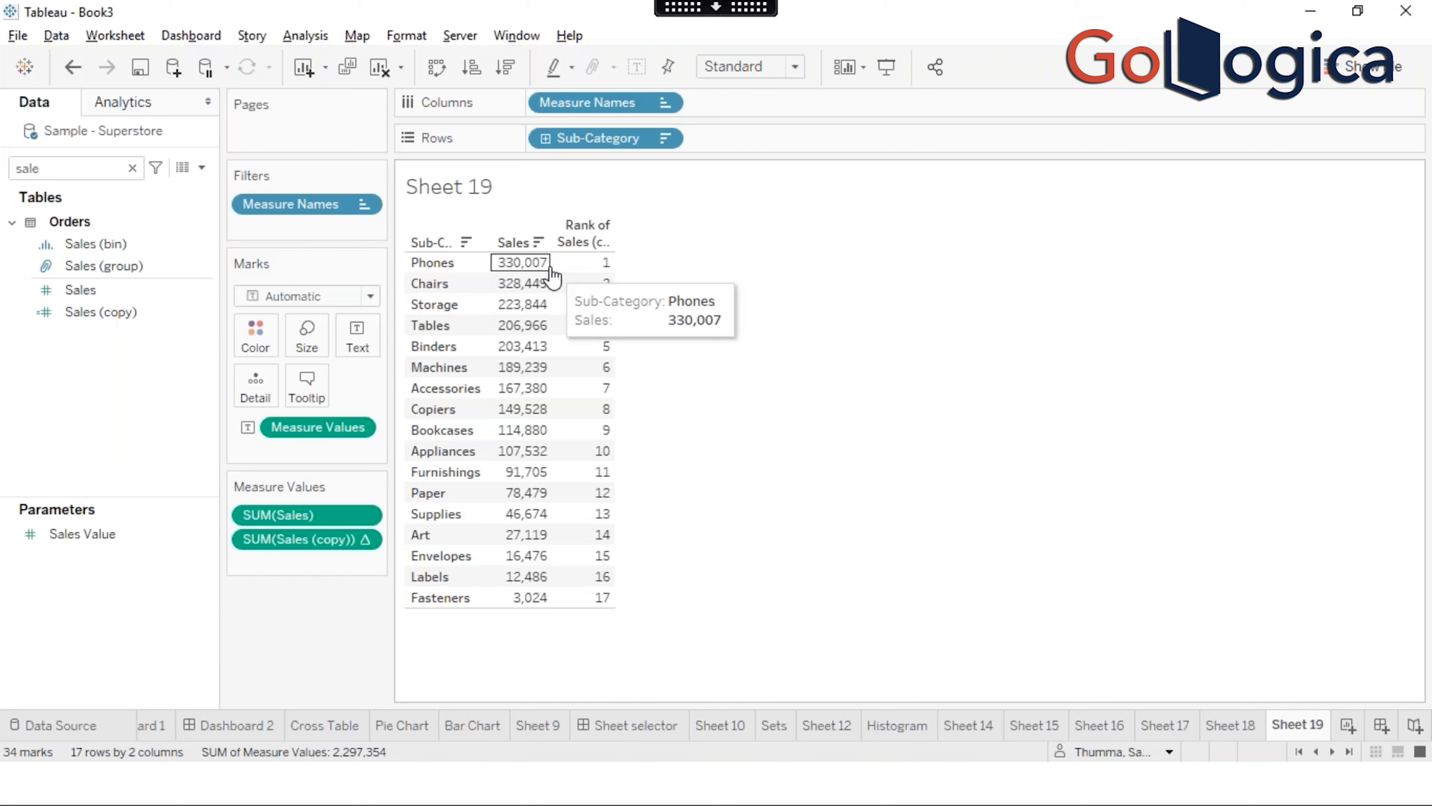
Step: Open the table calculation settings for the Sales (copy) rank and list the available ranking methods
{"action": "right_click", "coordinate": [309, 542]}
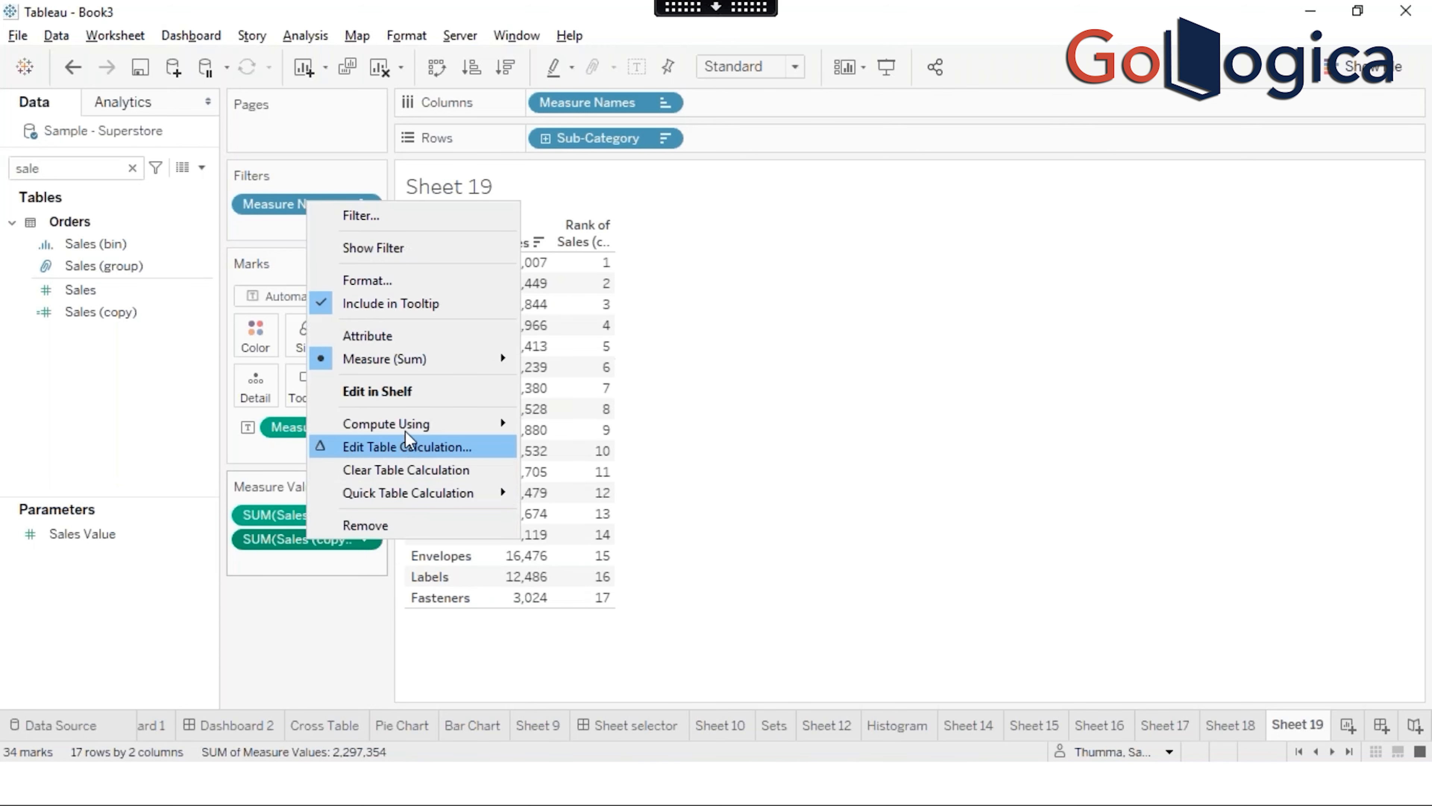
{"action": "mouse_move", "coordinate": [411, 429]}
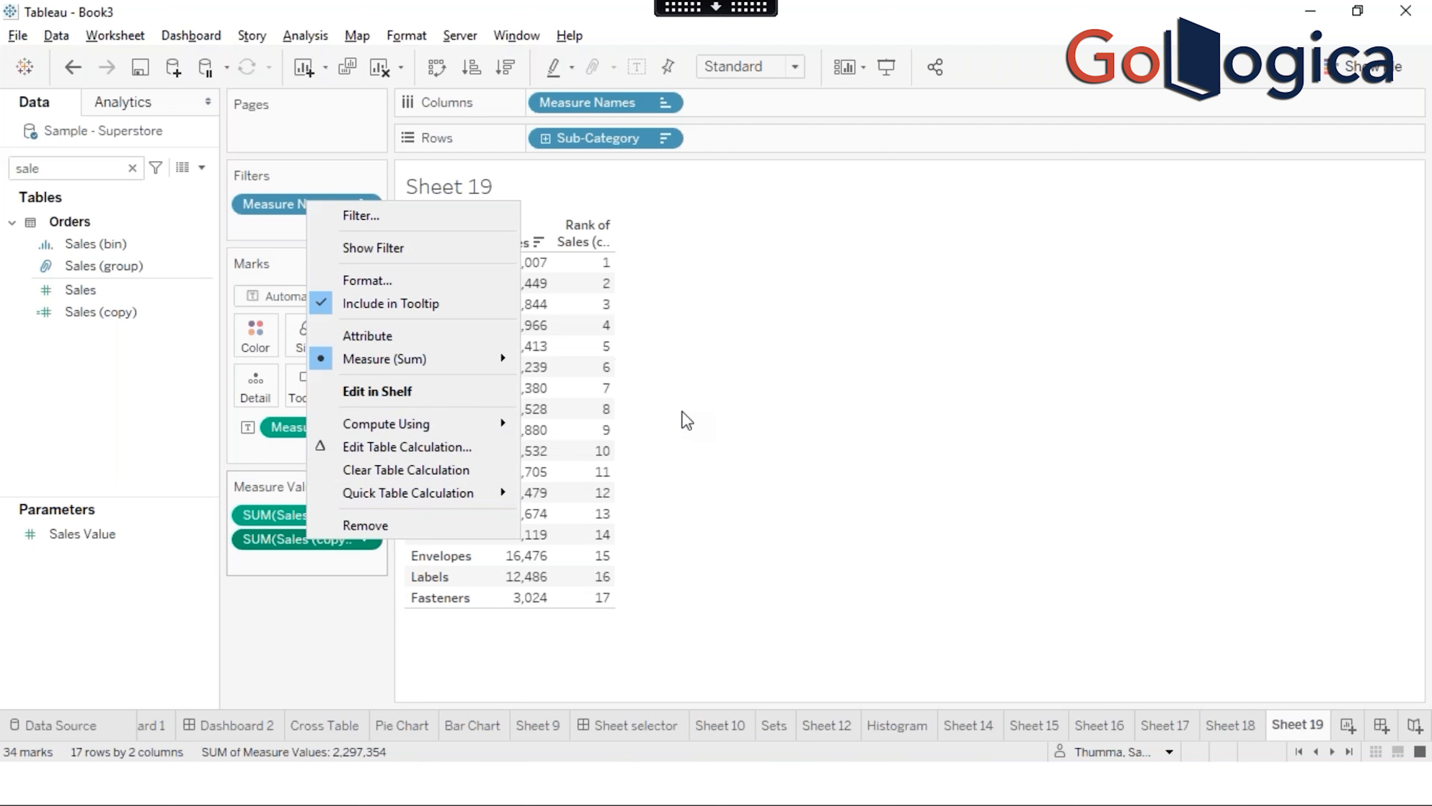
{"action": "left_click", "coordinate": [686, 421]}
{"action": "left_click_drag", "start_coordinate": [392, 377], "coordinate": [432, 377]}
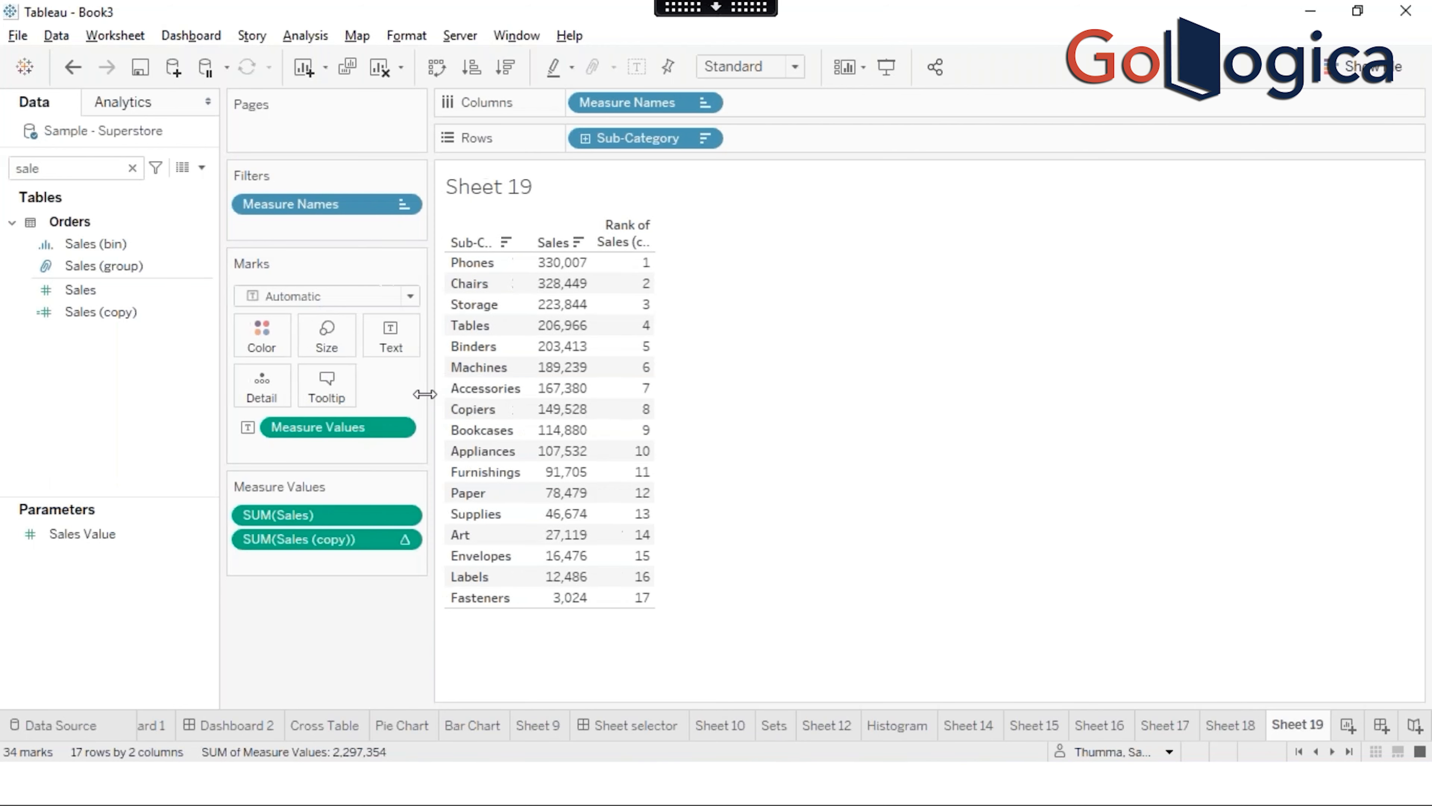
{"action": "right_click", "coordinate": [351, 542]}
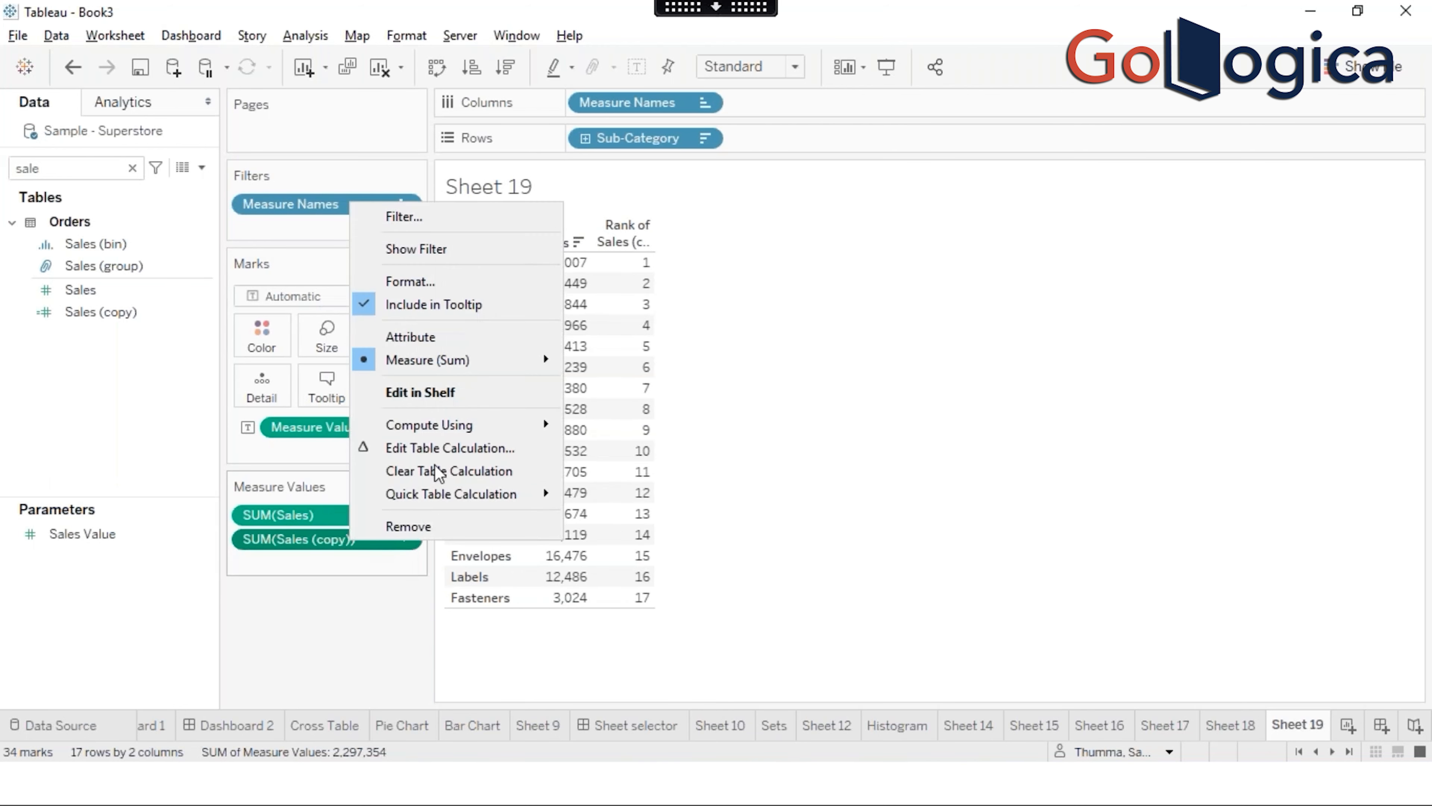
{"action": "left_click", "coordinate": [451, 450]}
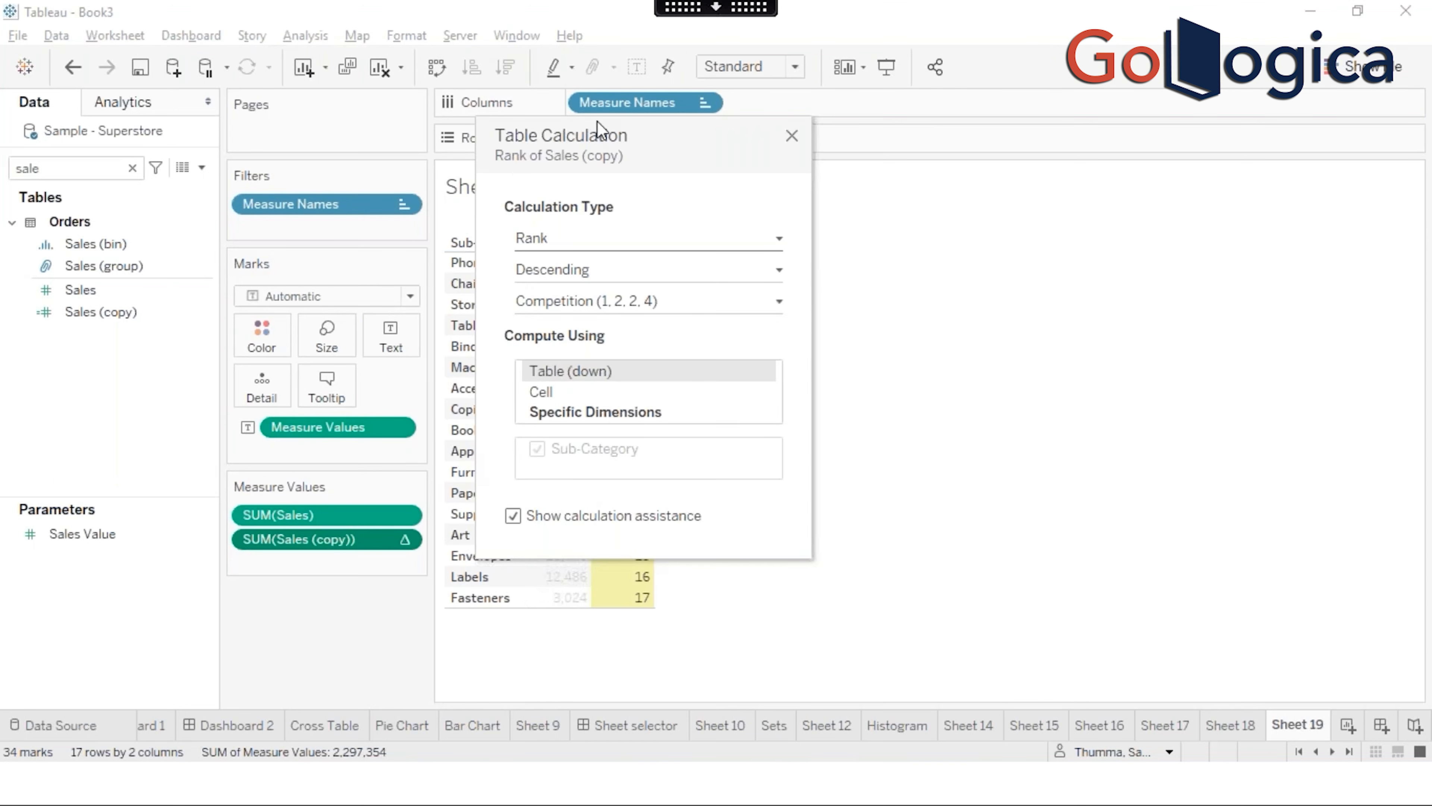
{"action": "left_click_drag", "start_coordinate": [587, 129], "coordinate": [1054, 243]}
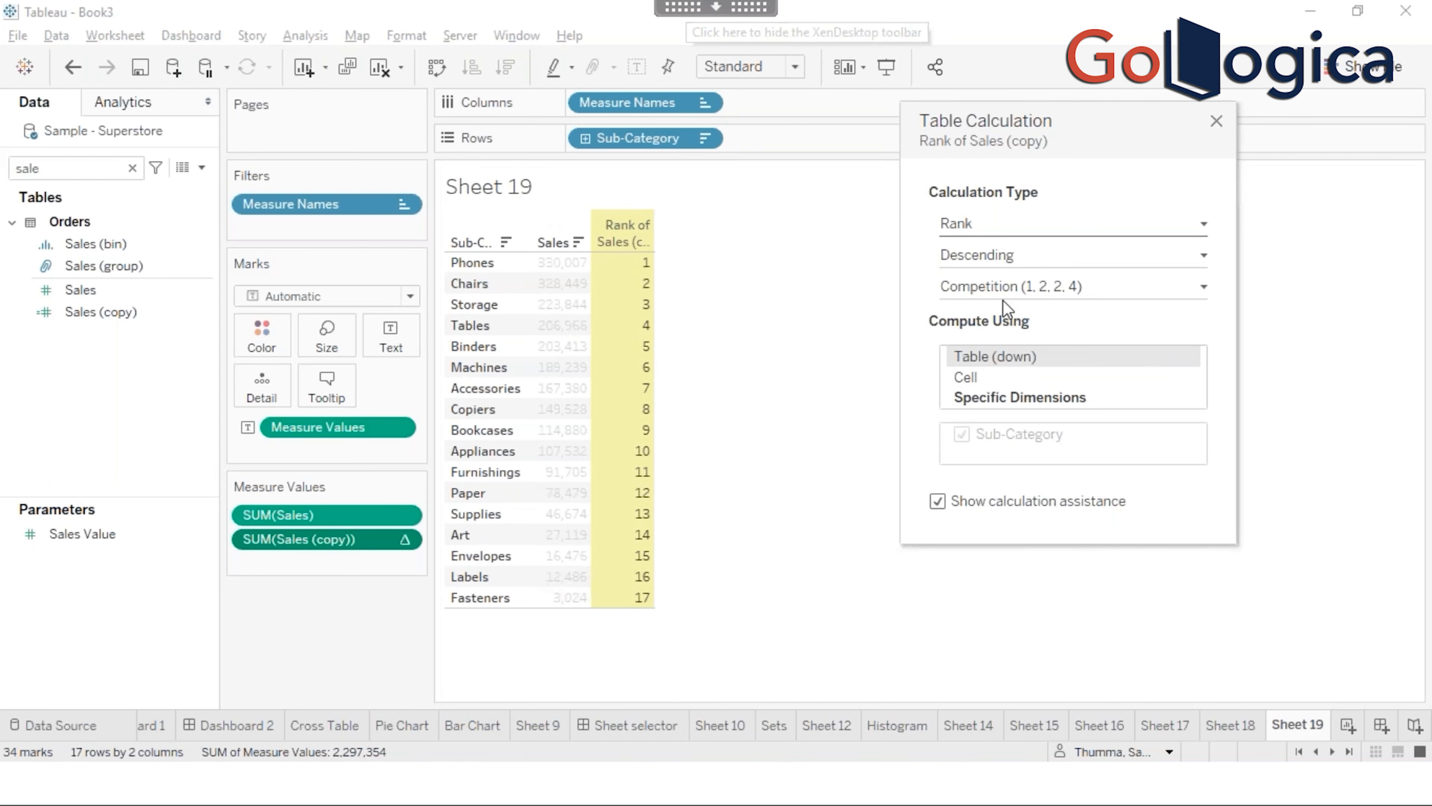
{"action": "left_click", "coordinate": [1145, 289]}
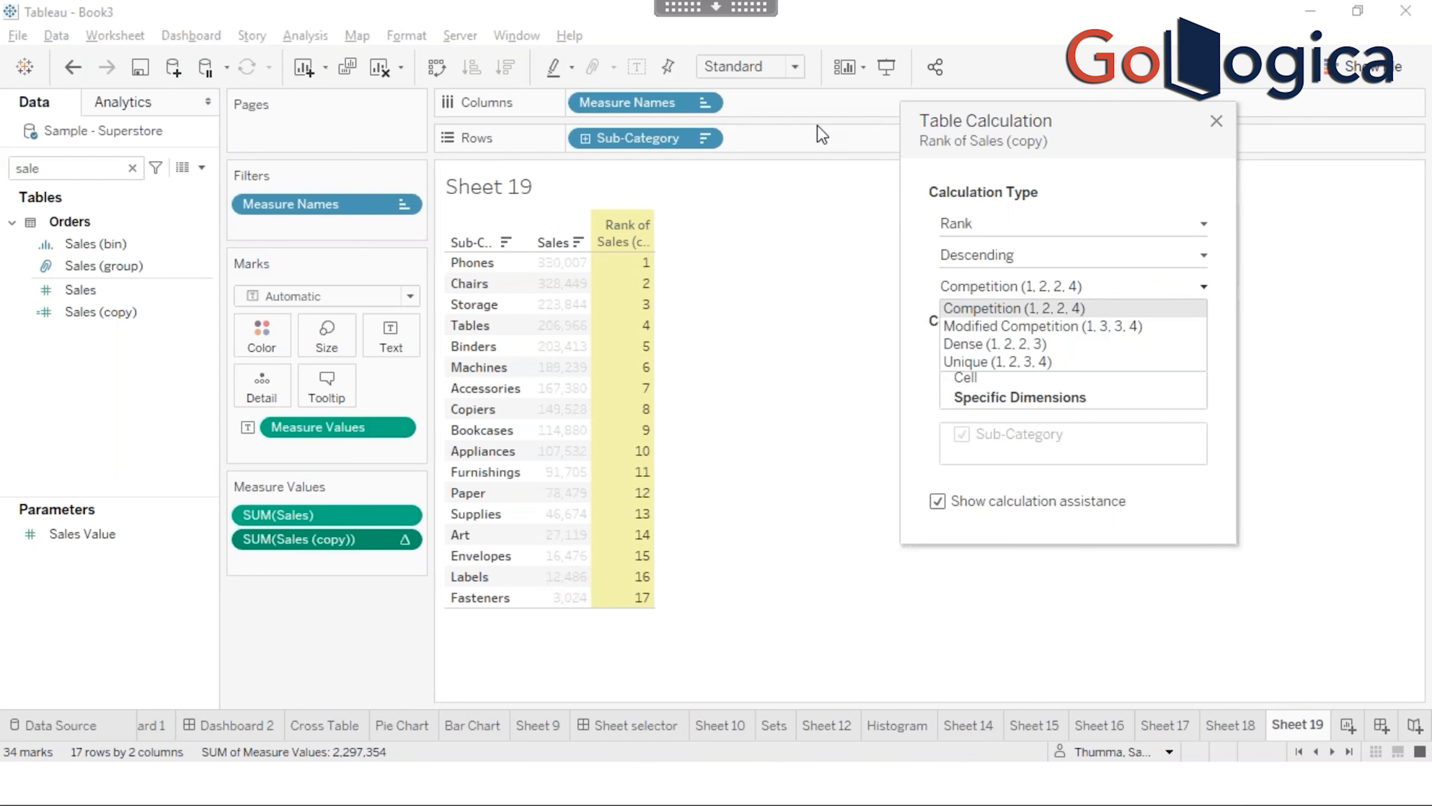
Step: Switch to the Excel workbook, add a new sheet and enter the title Competition in A1
{"action": "left_click", "coordinate": [710, 11]}
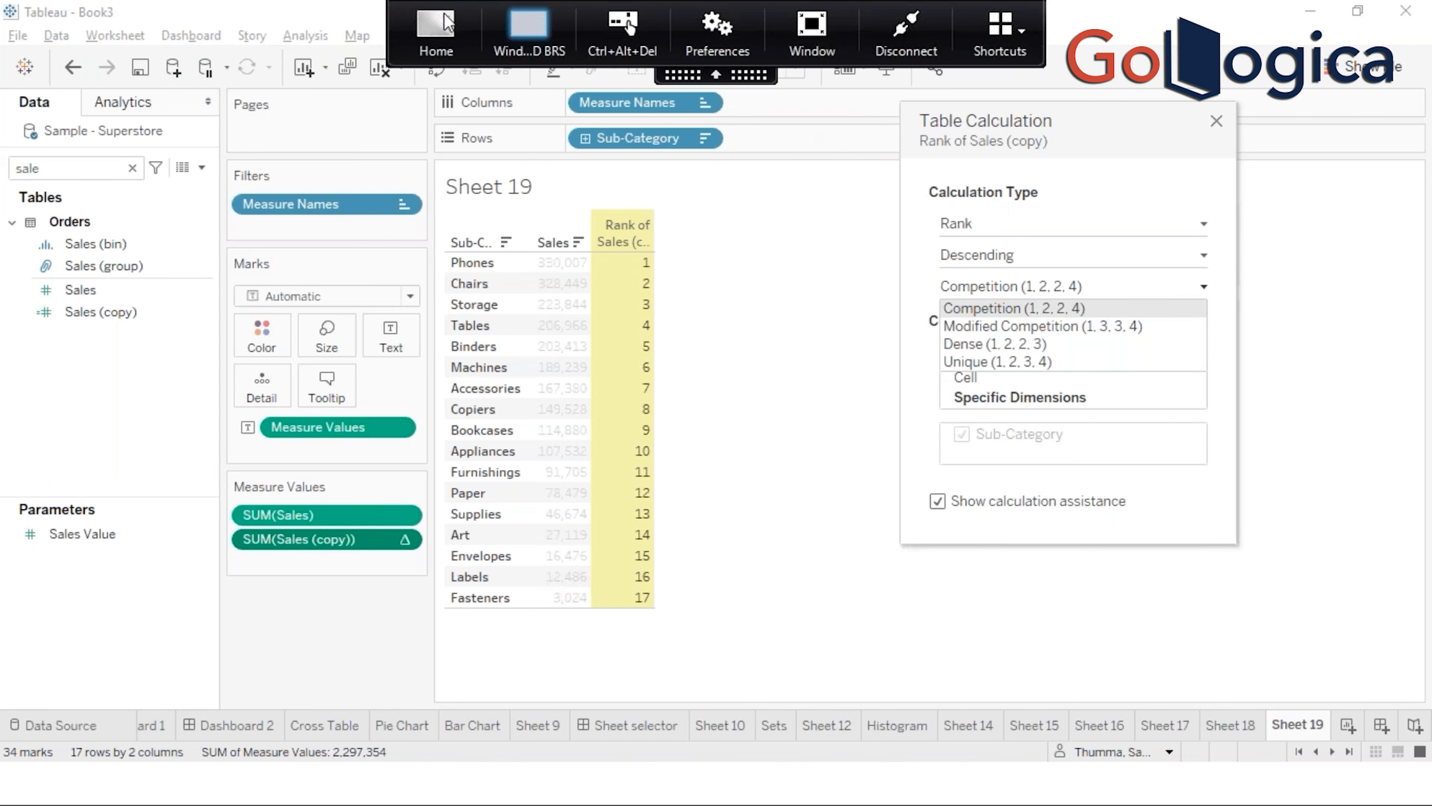
{"action": "left_click", "coordinate": [431, 43]}
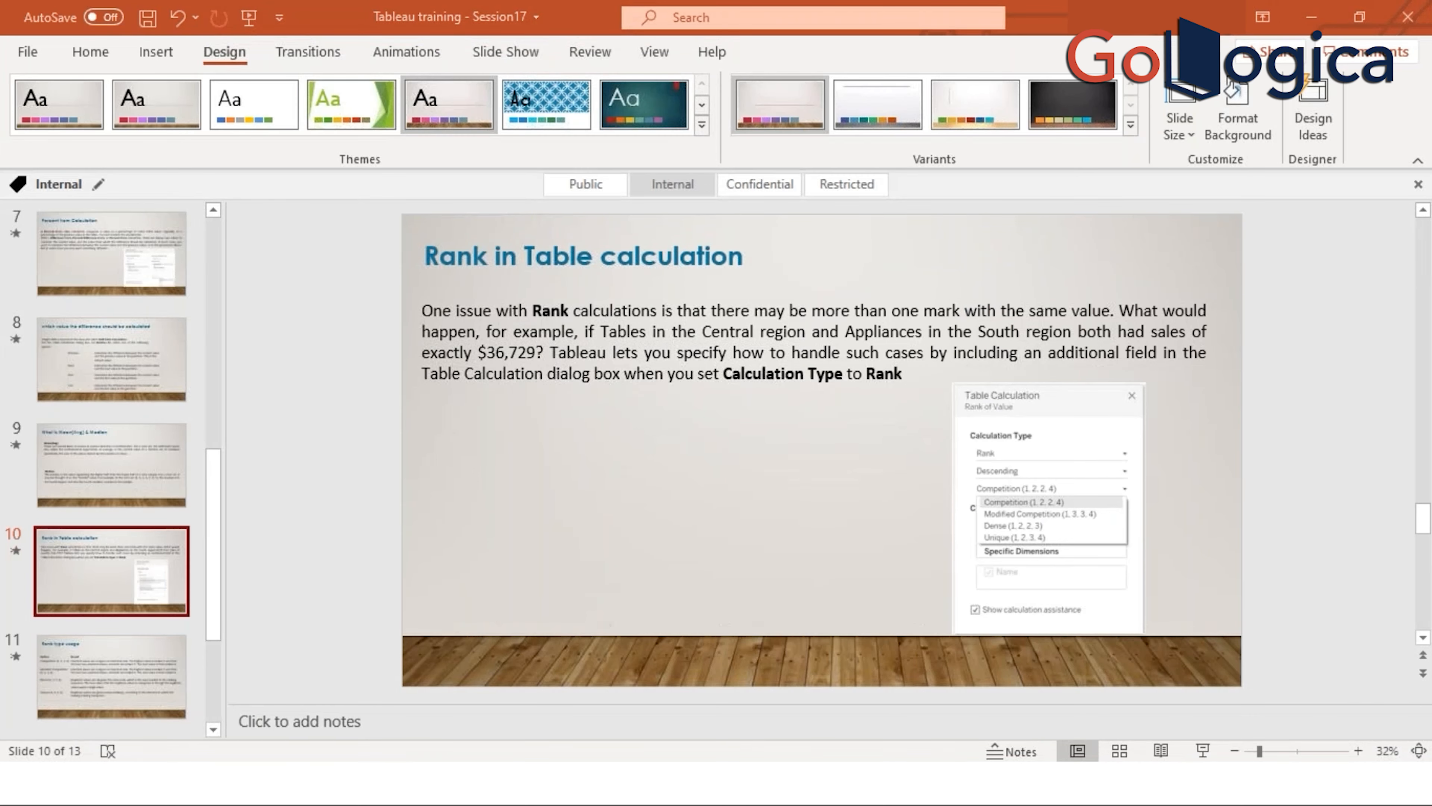
{"action": "key", "text": "alt+Tab"}
{"action": "left_click", "coordinate": [285, 724]}
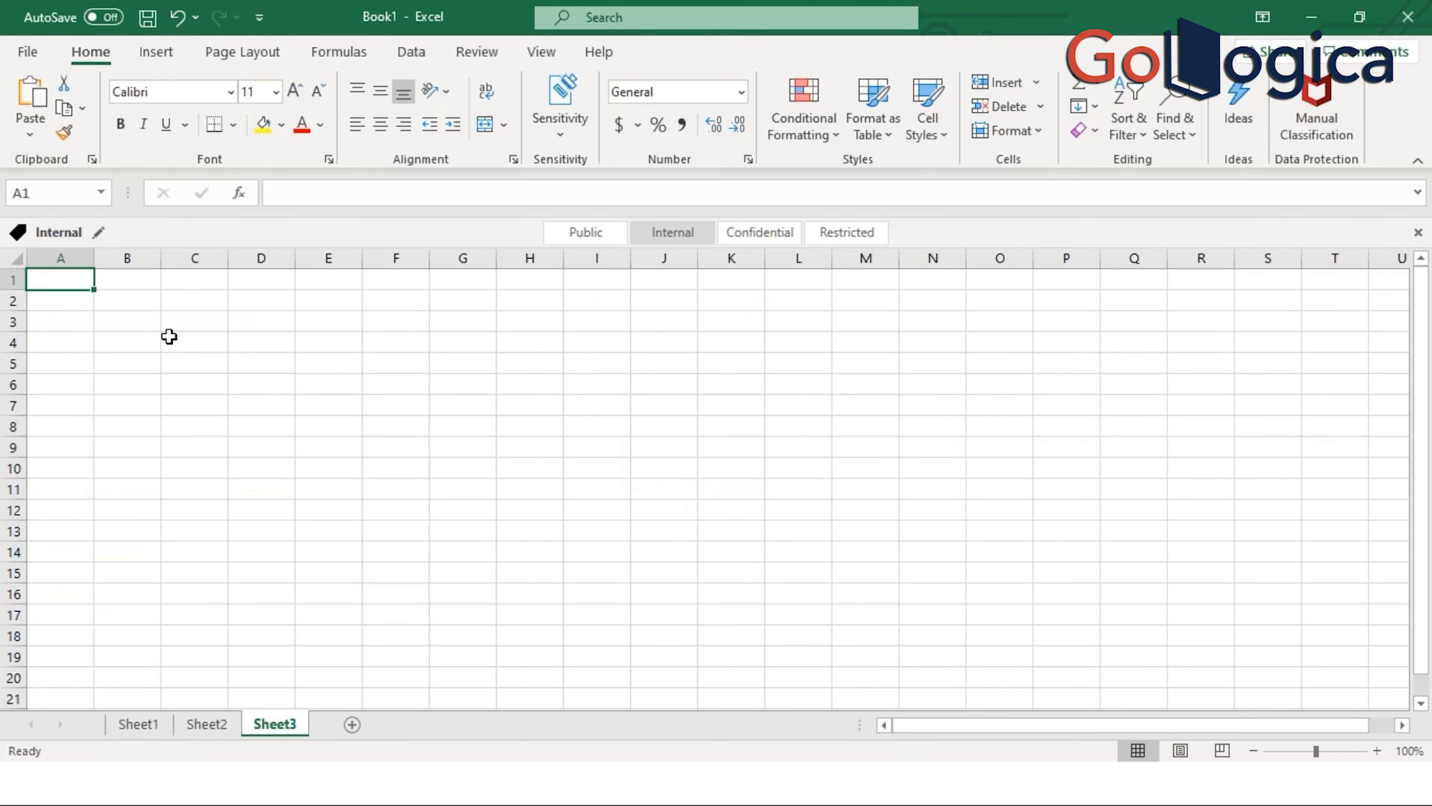
{"action": "type", "text": "Competi"}
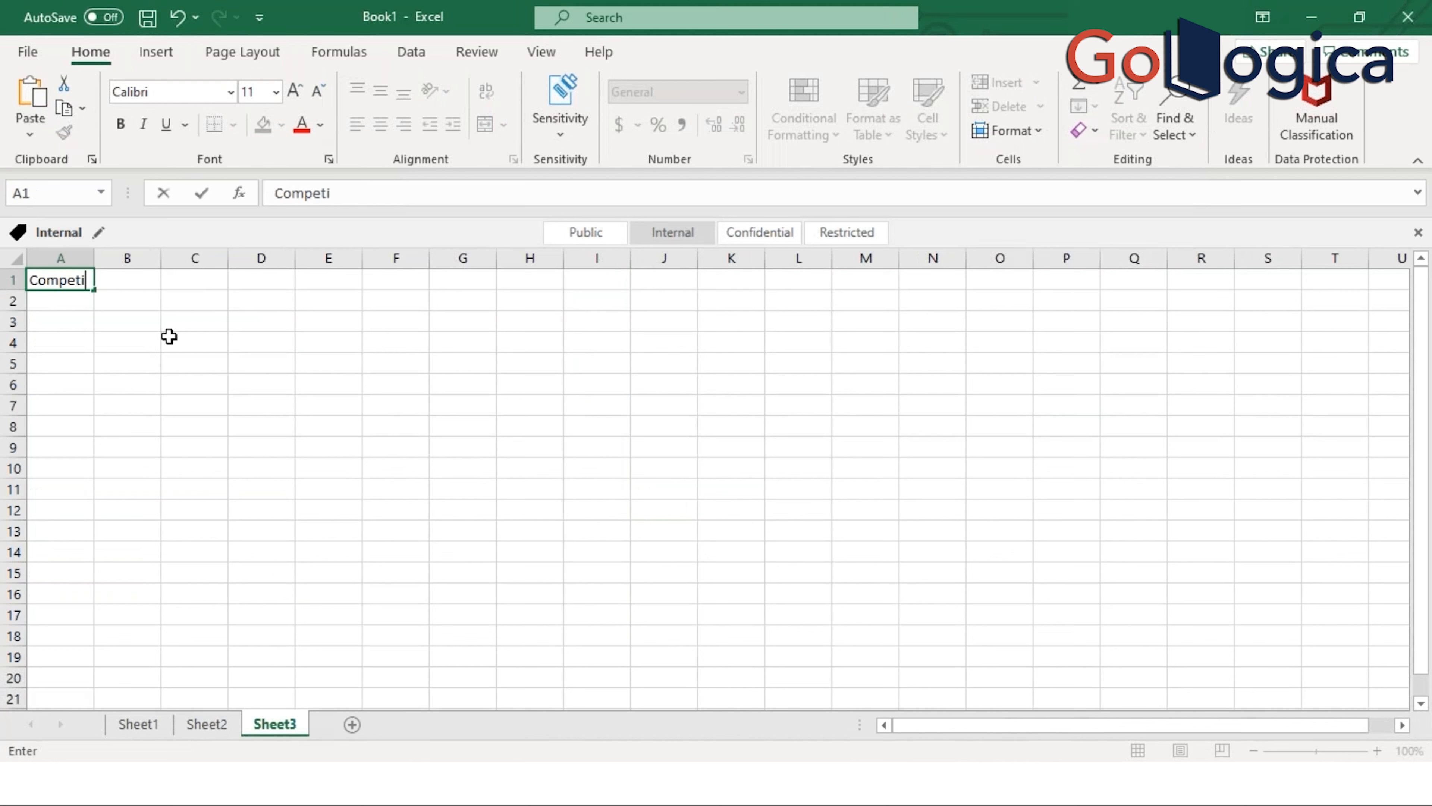
{"action": "type", "text": "tion"}
{"action": "key", "text": "Return"}
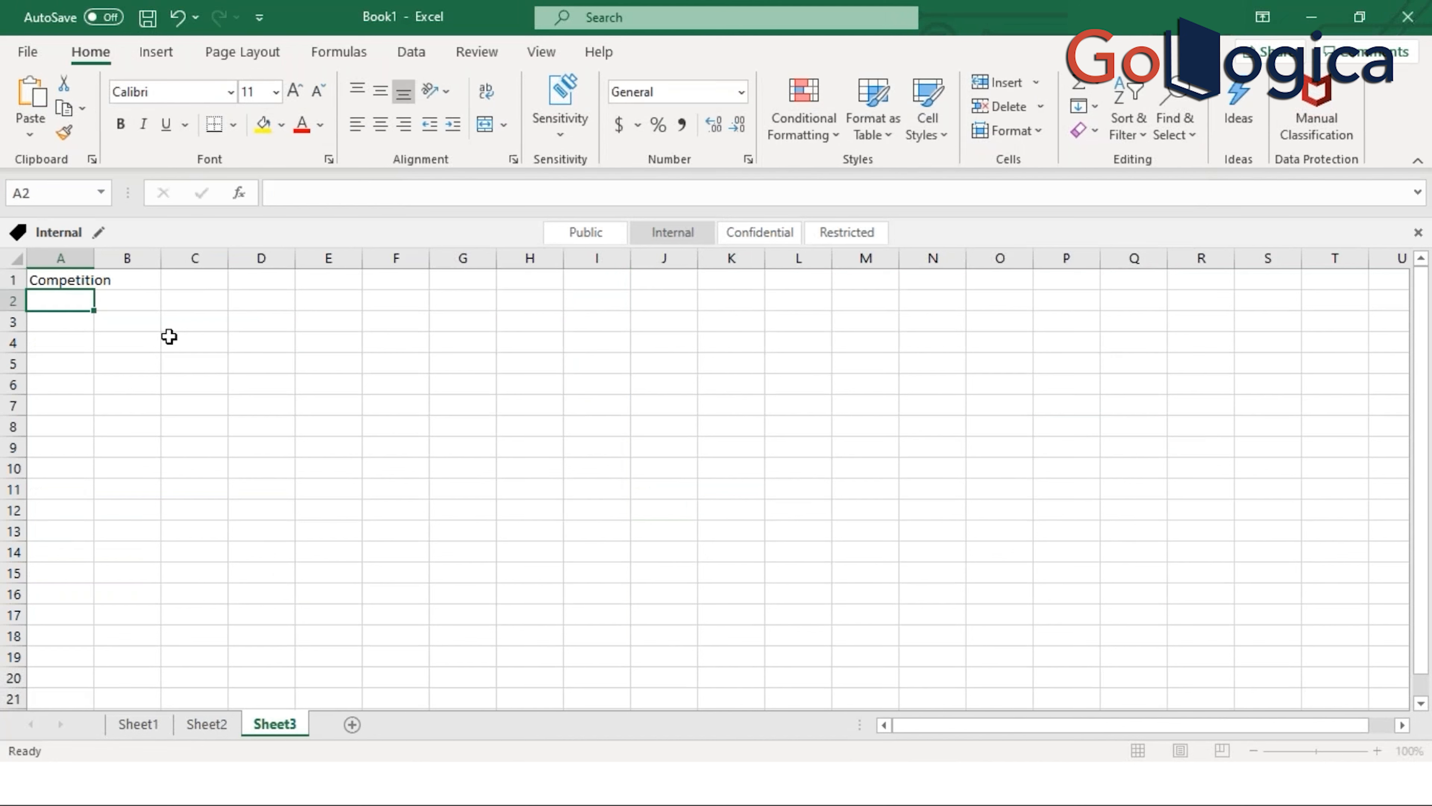
Step: Enter the header Data in B3 with the sample entries sdfjkj, sdfsdf and adf below it
{"action": "key", "text": "Return"}
{"action": "key", "text": "Tab"}
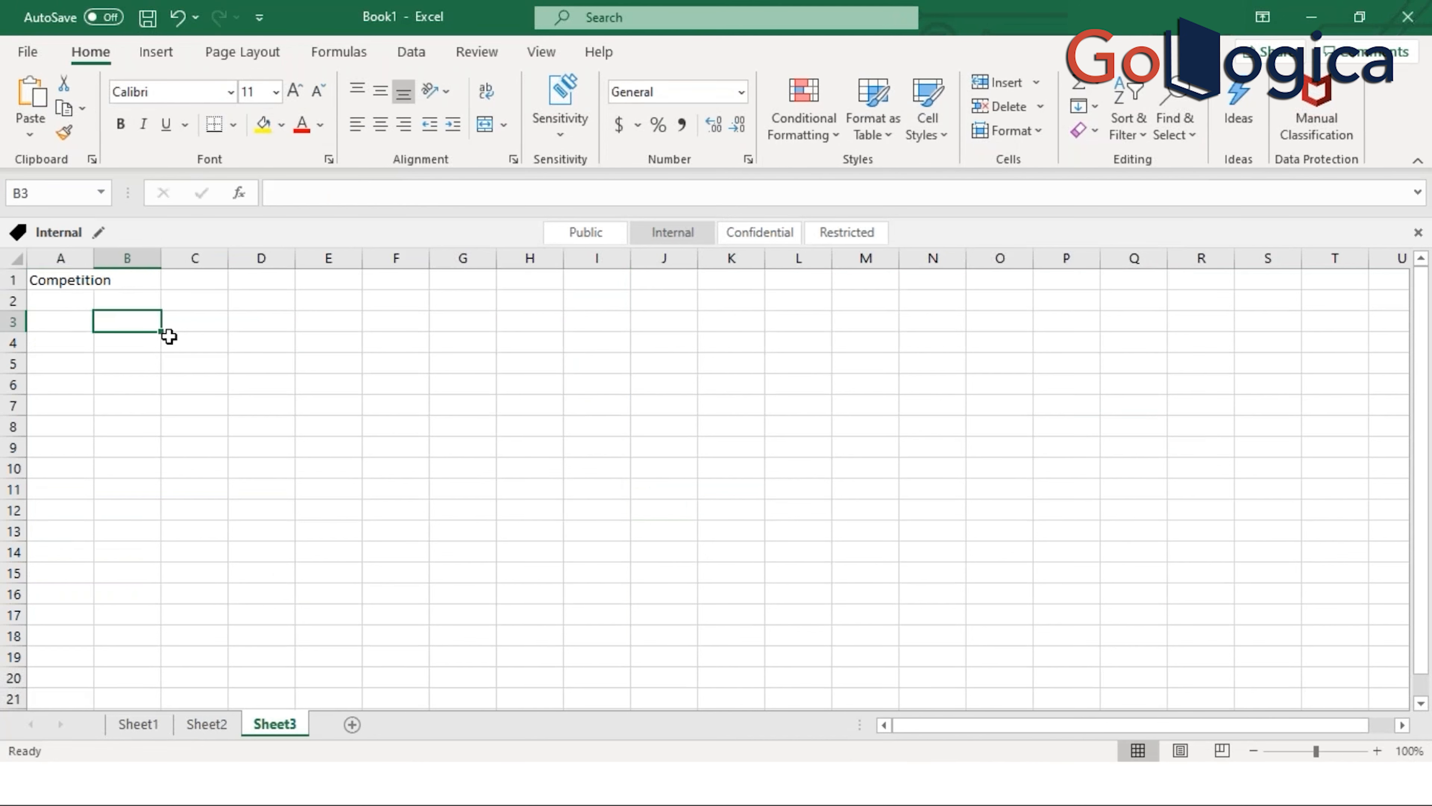
{"action": "type", "text": "Data"}
{"action": "key", "text": "Return"}
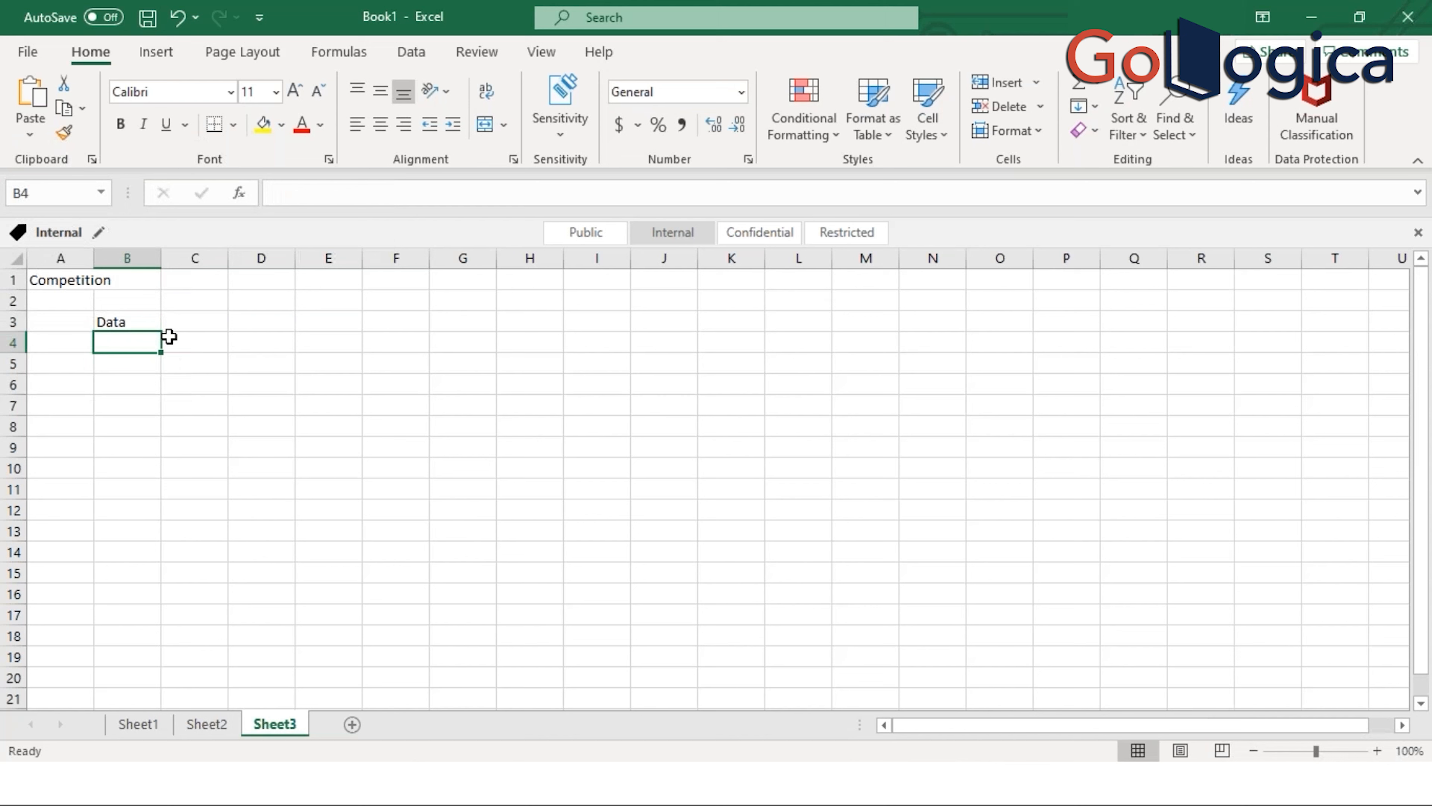
{"action": "type", "text": "sdfjkj"}
{"action": "key", "text": "Return"}
{"action": "type", "text": "sdfsdf"}
{"action": "key", "text": "Return"}
{"action": "type", "text": "adf"}
{"action": "key", "text": "Return"}
Step: Enter the header Value in C3 with the values 500, 450 and 450 in C4 to C6
{"action": "key", "text": "Up"}
{"action": "key", "text": "Up"}
{"action": "key", "text": "Up"}
{"action": "key", "text": "Right"}
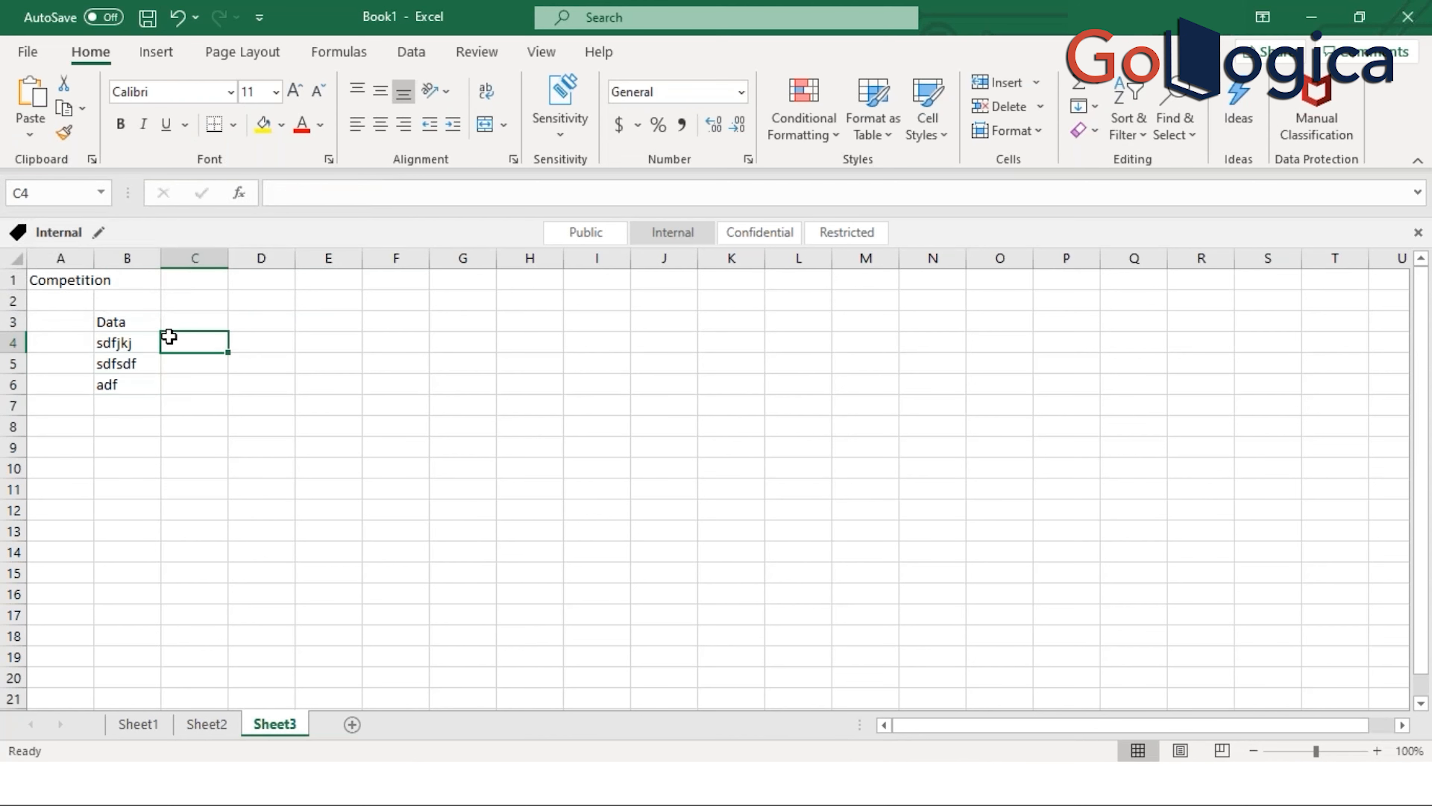
{"action": "key", "text": "Up"}
{"action": "type", "text": "Vao"}
{"action": "key", "text": "BackSpace"}
{"action": "type", "text": "lue"}
{"action": "key", "text": "Return"}
{"action": "type", "text": "500"}
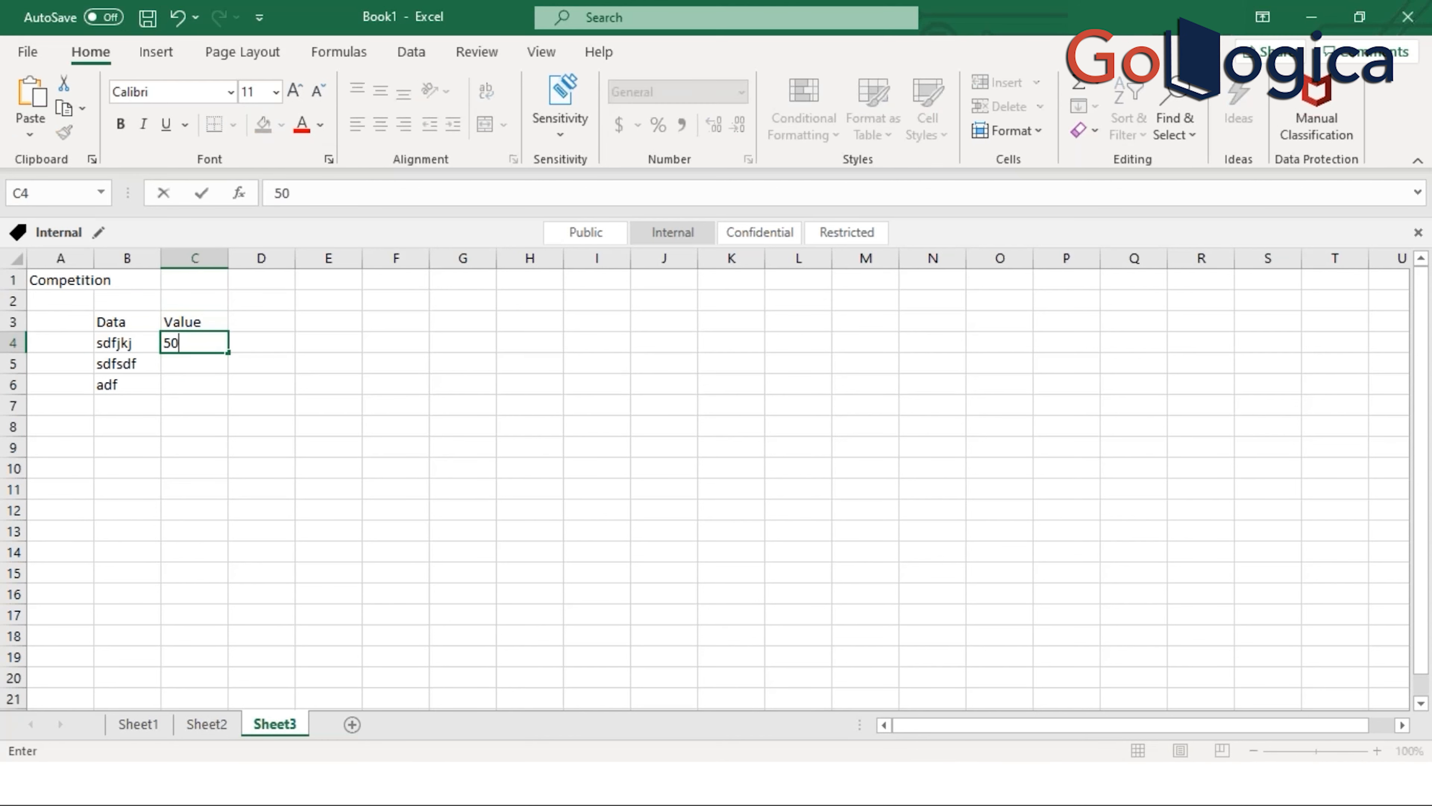
{"action": "key", "text": "Return"}
{"action": "type", "text": "450"}
{"action": "key", "text": "Return"}
{"action": "type", "text": "450"}
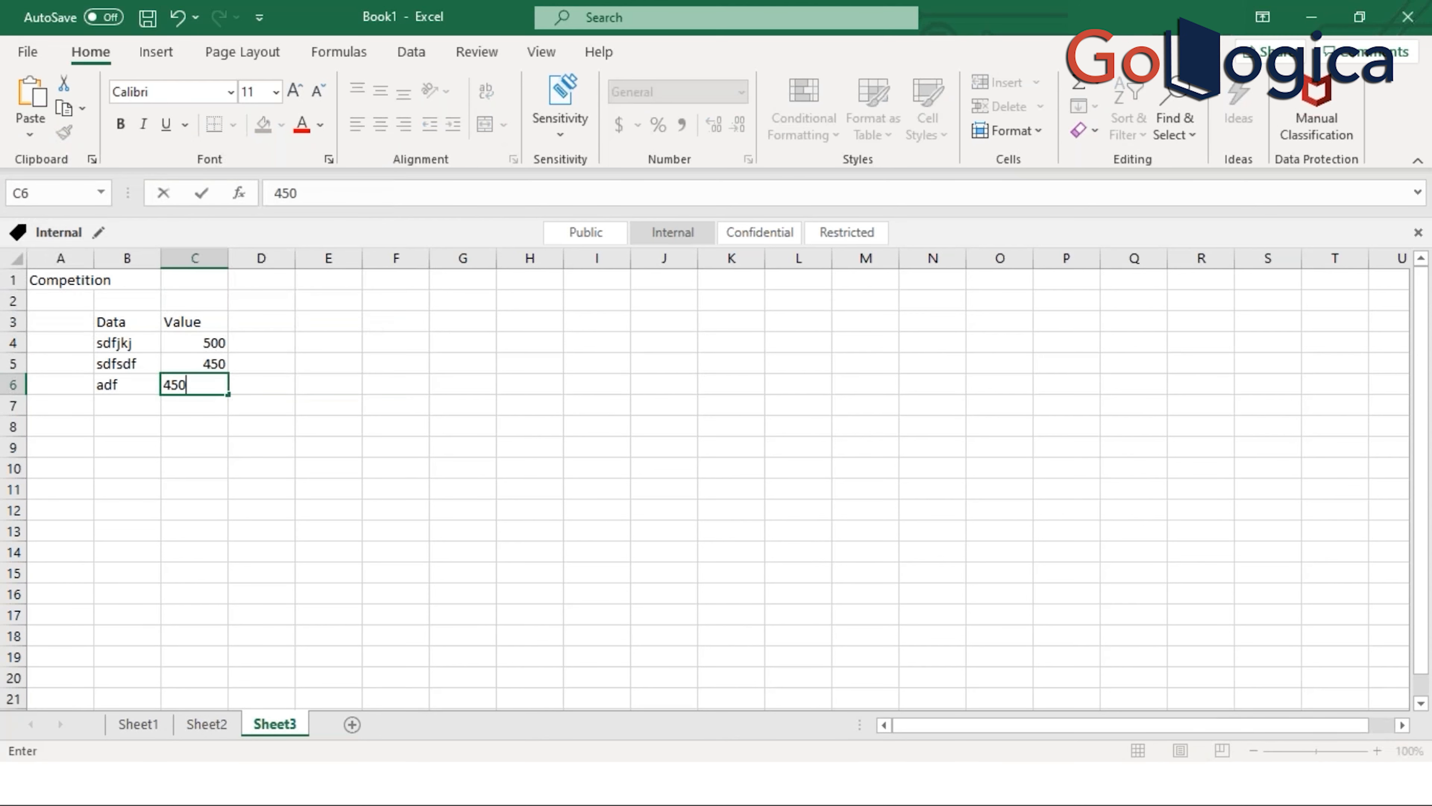
{"action": "key", "text": "Return"}
Step: Enter the competition ranks 1, 2 and 2 beside the values in D4 to D6
{"action": "key", "text": "Up"}
{"action": "key", "text": "Up"}
{"action": "key", "text": "Up"}
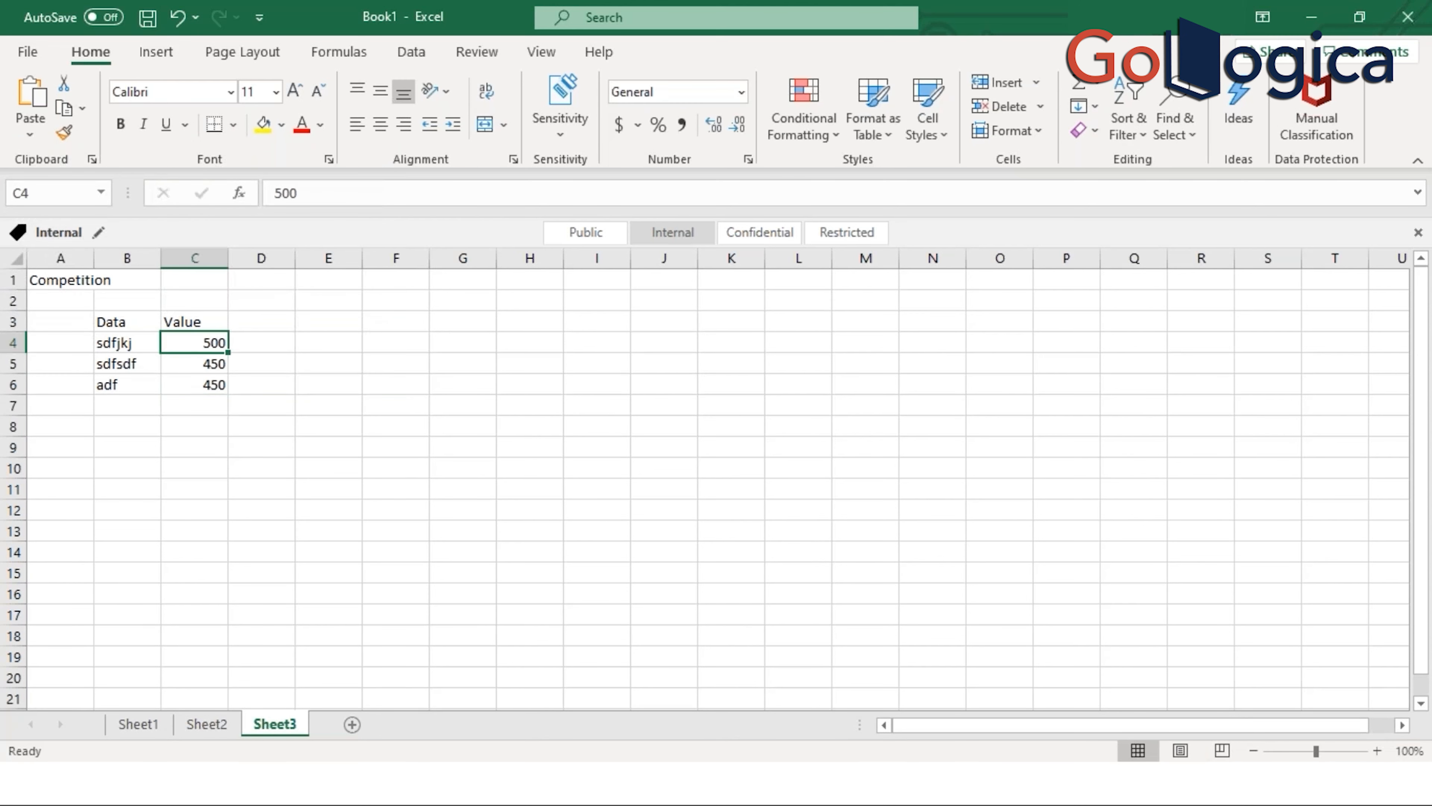
{"action": "key", "text": "Right"}
{"action": "type", "text": "1"}
{"action": "key", "text": "Return"}
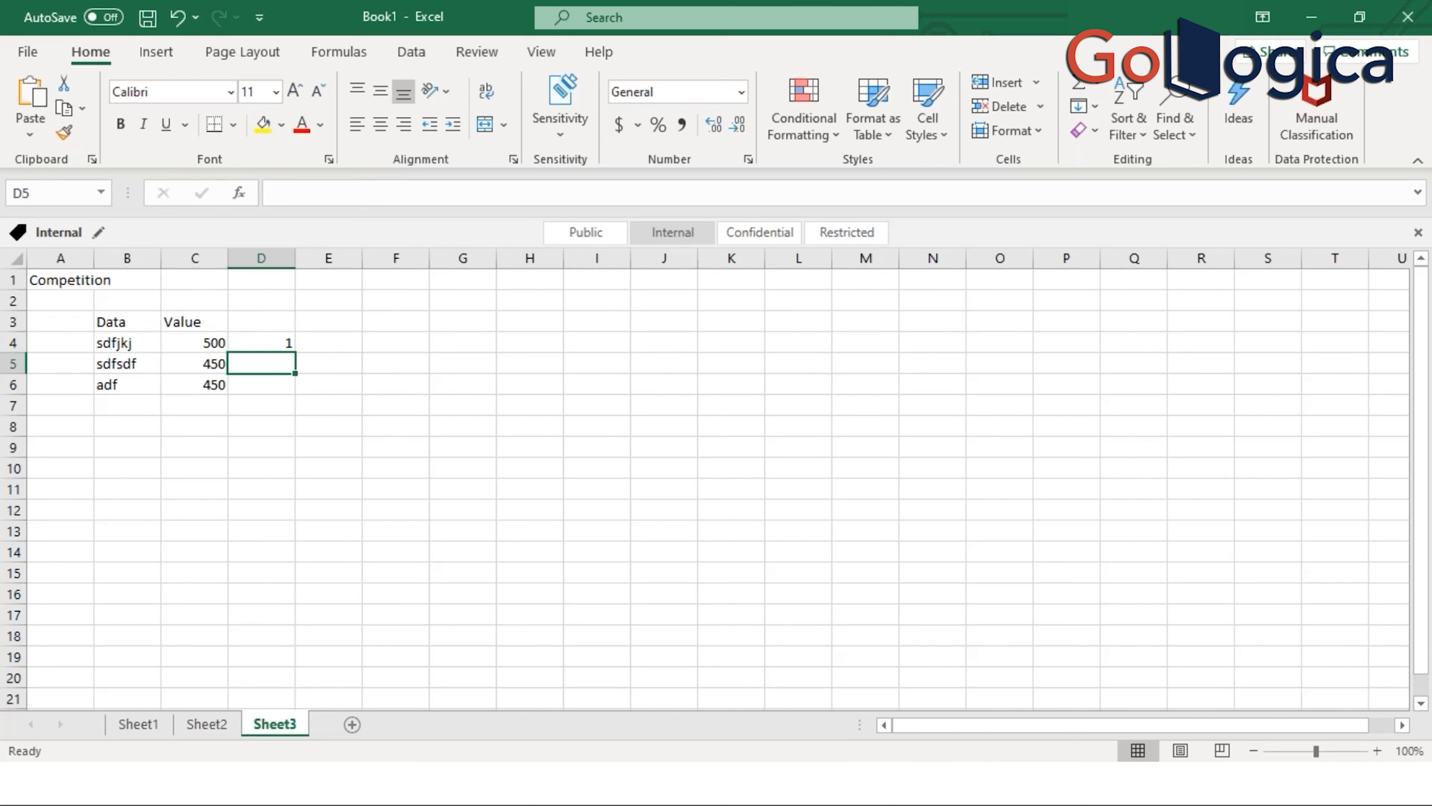
{"action": "key", "text": "Up"}
{"action": "key", "text": "Down"}
{"action": "type", "text": "2"}
{"action": "key", "text": "Return"}
{"action": "type", "text": "2"}
{"action": "key", "text": "Return"}
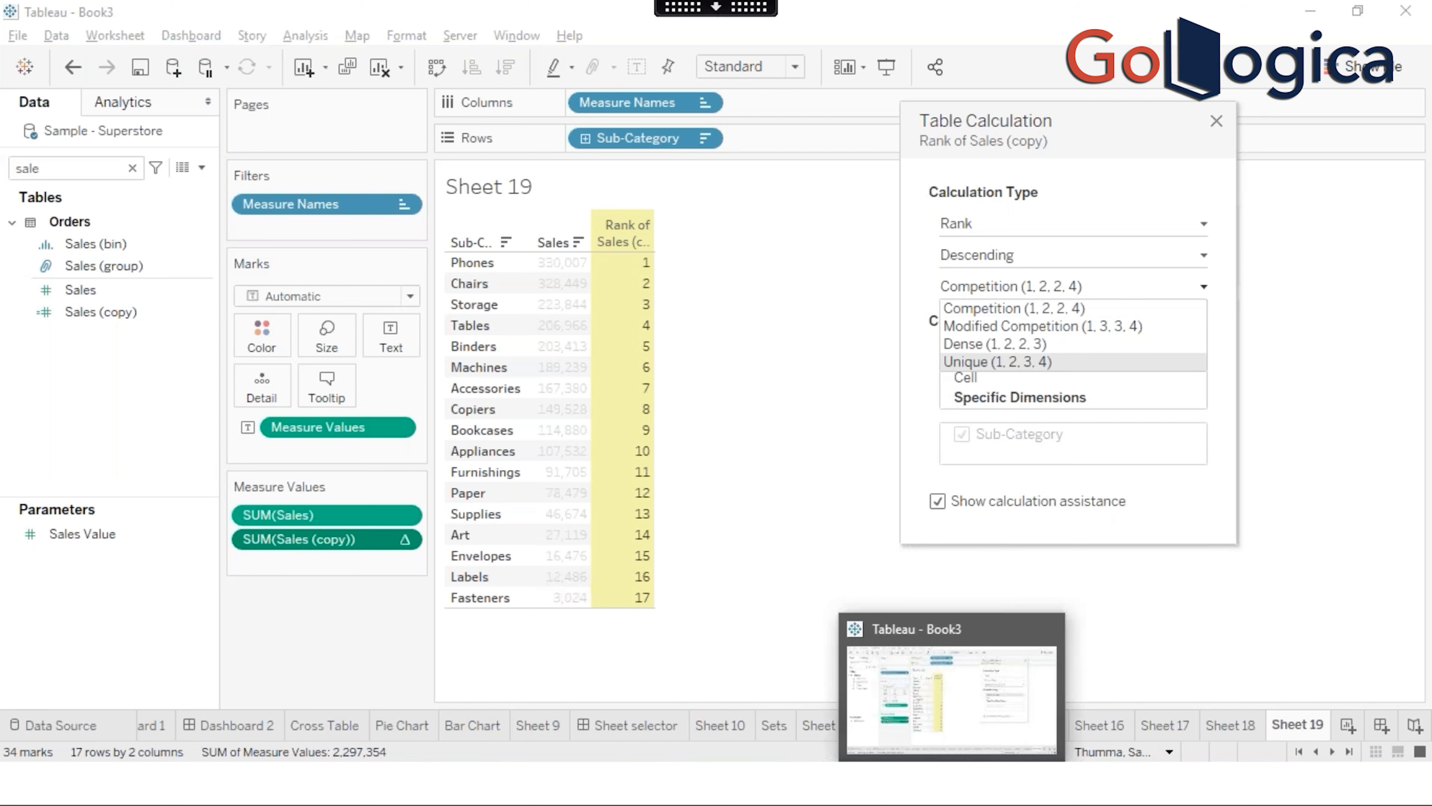
Step: Switch back to the Excel workbook and enter the sample entry adfg in B7 below the existing Data entries
{"action": "left_click", "coordinate": [705, 6]}
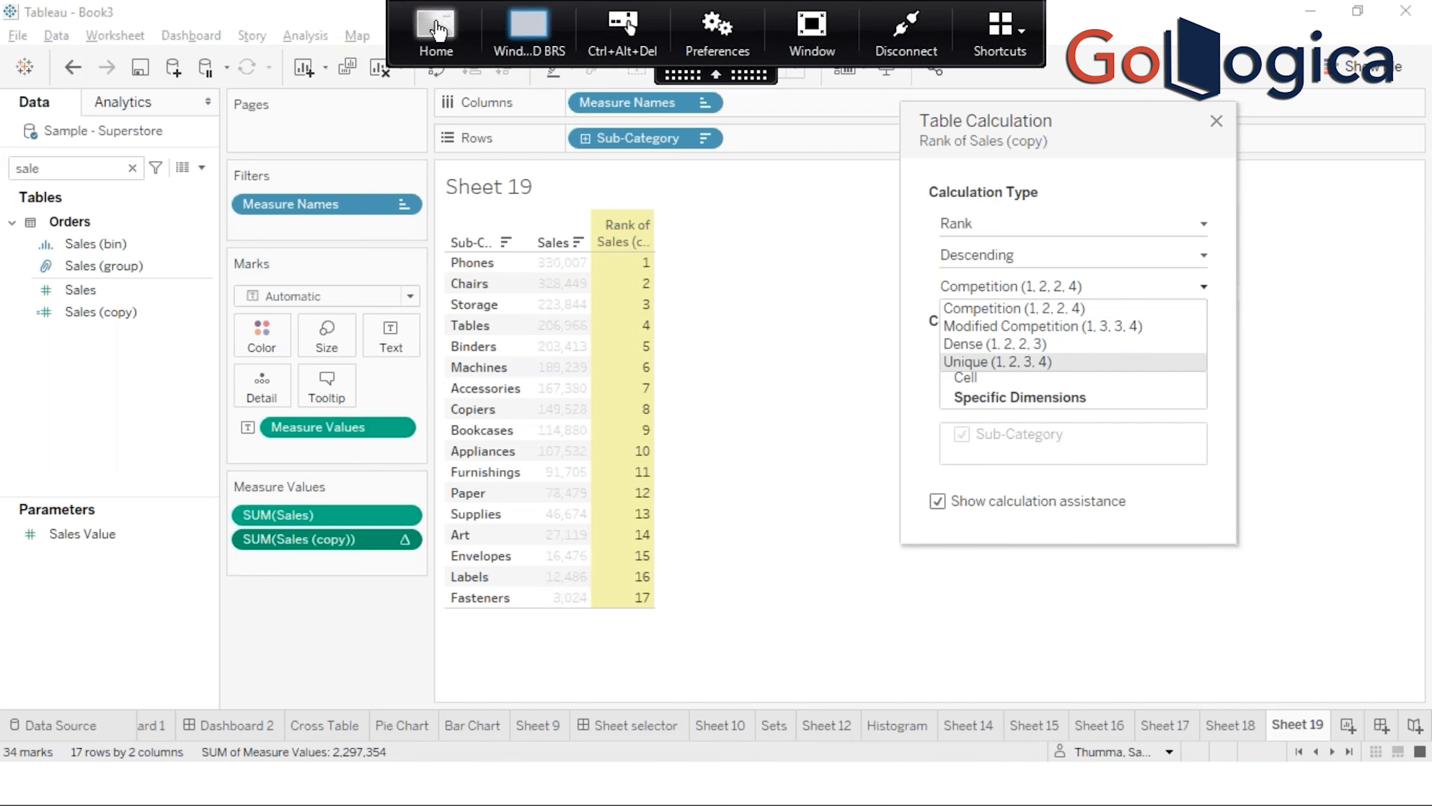
{"action": "left_click", "coordinate": [436, 40]}
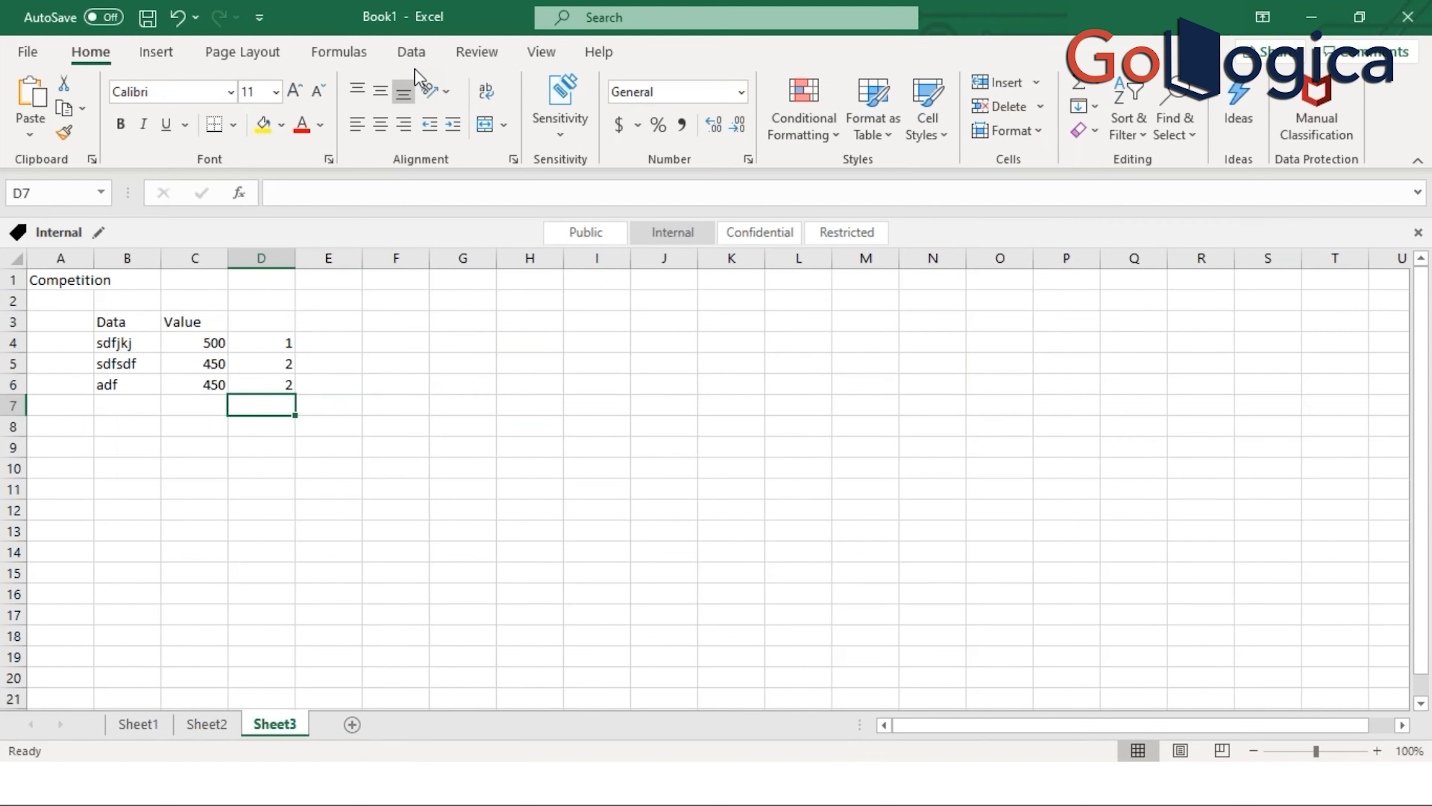
{"action": "left_click", "coordinate": [116, 406]}
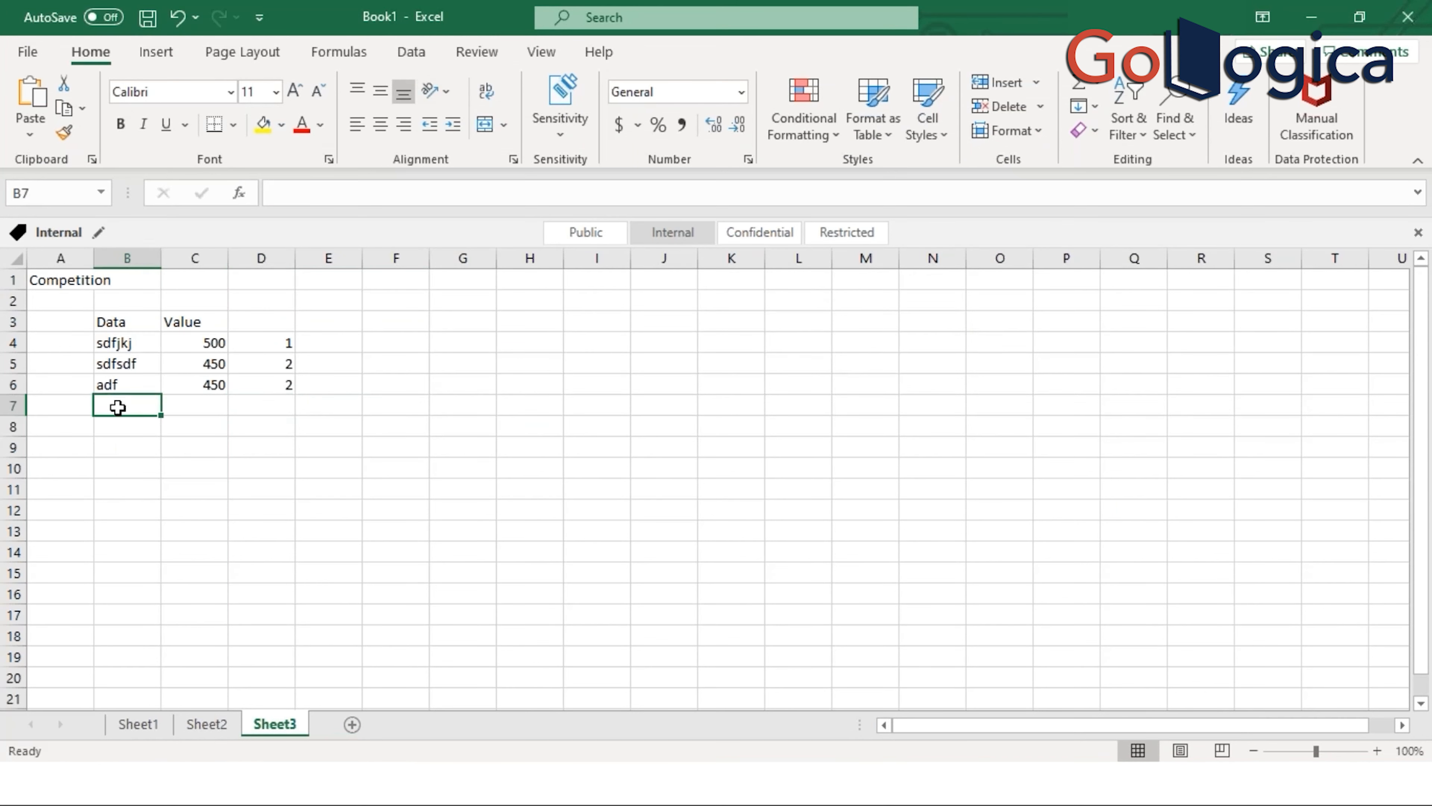
{"action": "type", "text": "83727"}
{"action": "key", "text": "BackSpace"}
{"action": "key", "text": "BackSpace"}
{"action": "key", "text": "BackSpace"}
{"action": "key", "text": "BackSpace"}
{"action": "key", "text": "BackSpace"}
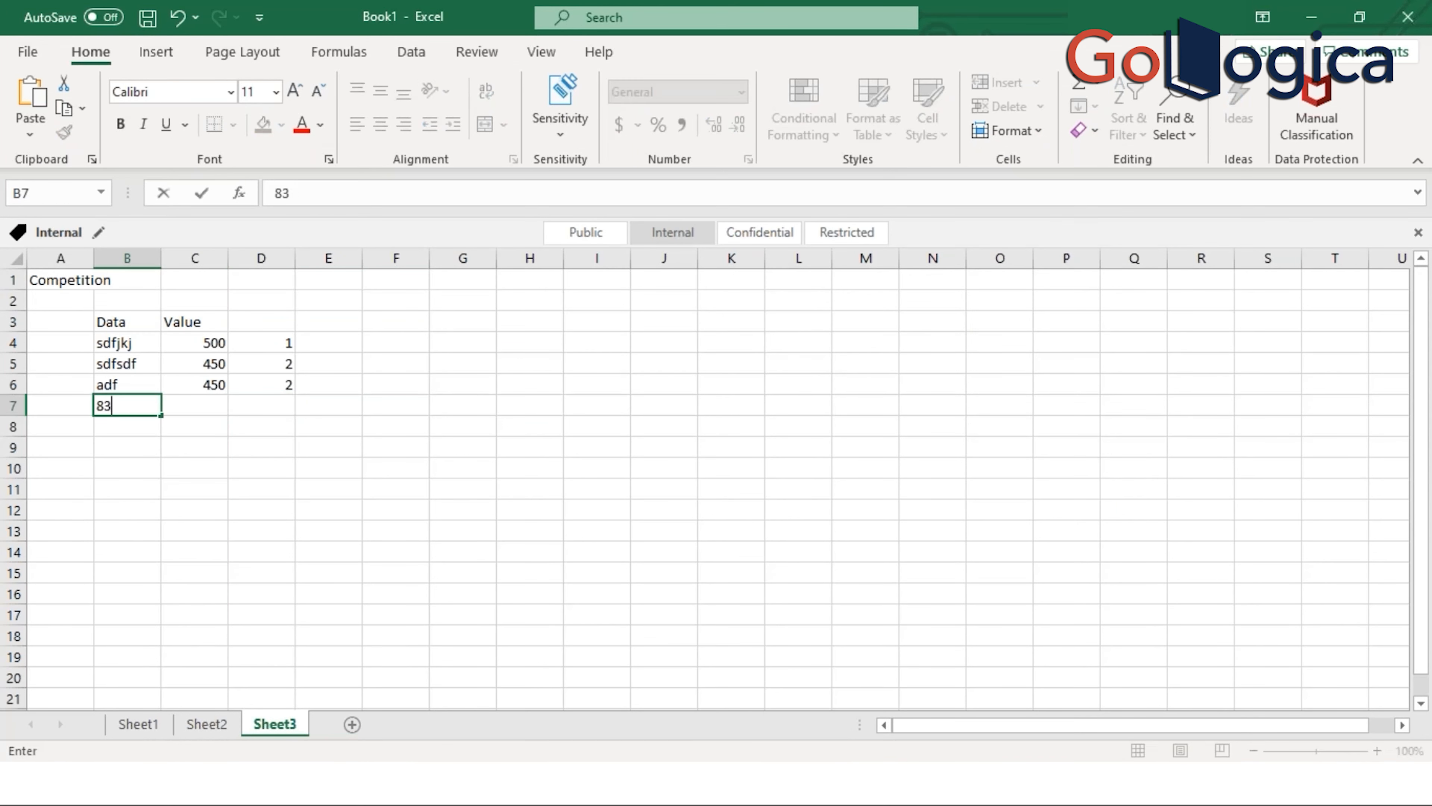
{"action": "type", "text": "adfg"}
{"action": "key", "text": "Return"}
{"action": "key", "text": "Up"}
{"action": "key", "text": "Right"}
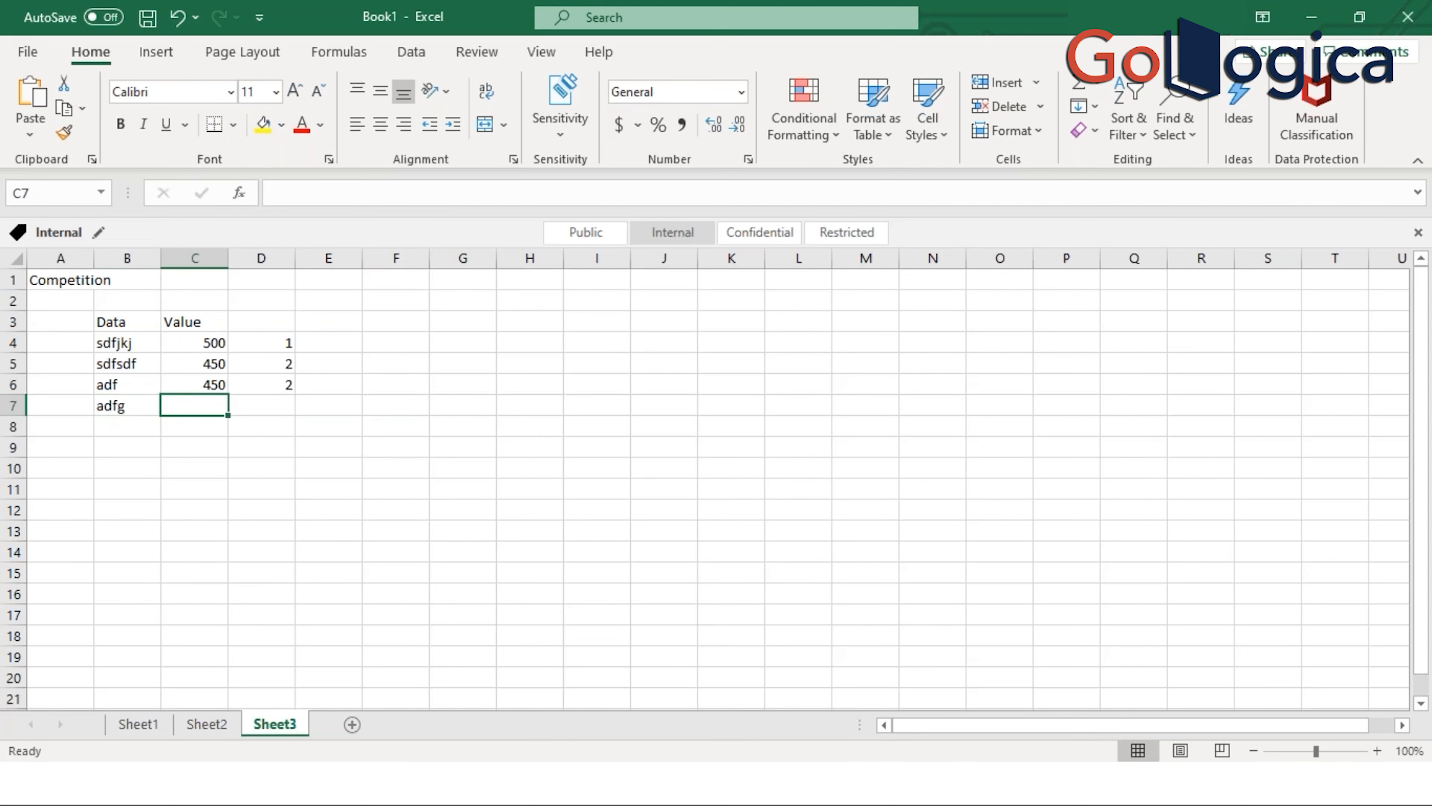
Step: Enter the value 350 for adfg in C7 and its rank 4 in D7
{"action": "type", "text": "670"}
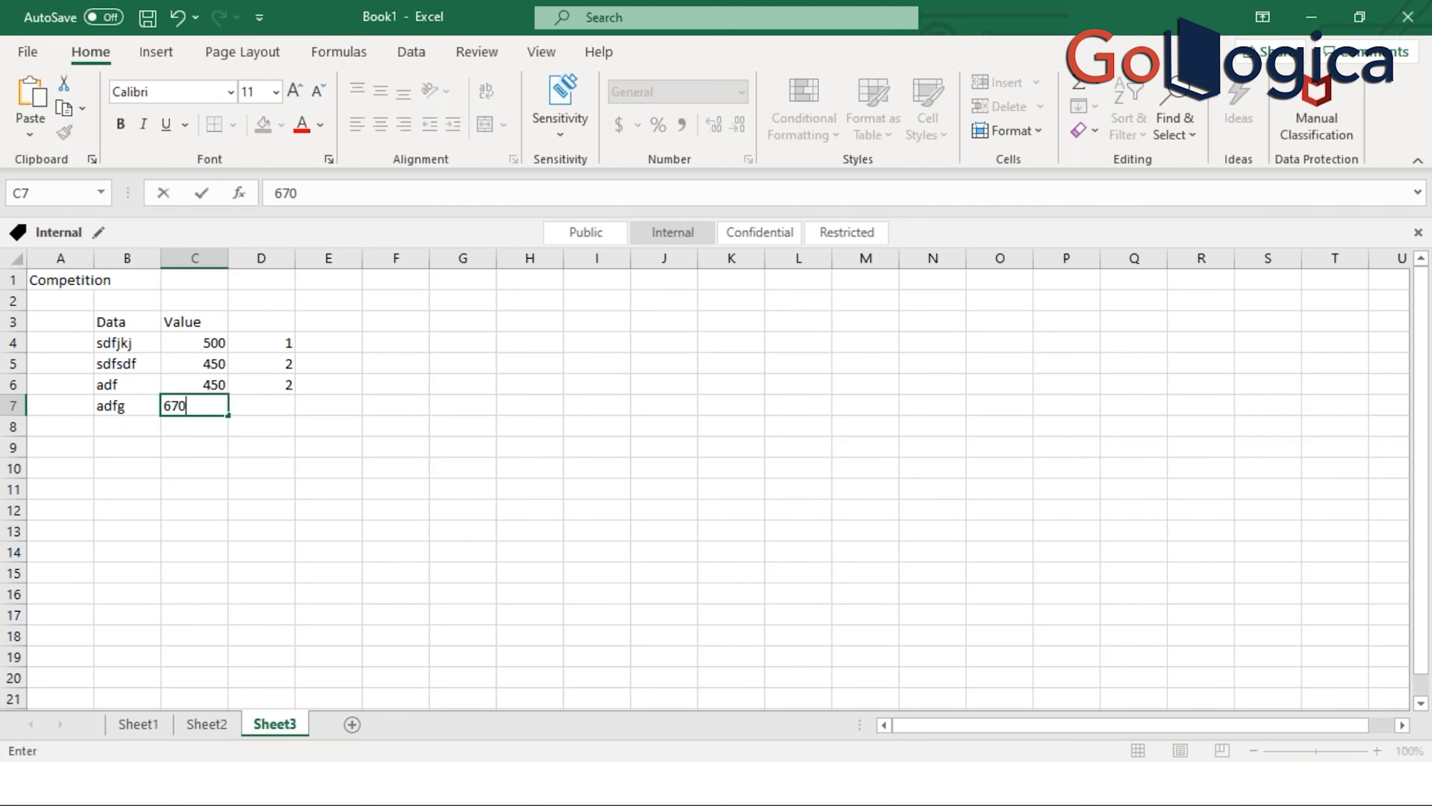
{"action": "key", "text": "Return"}
{"action": "key", "text": "Up"}
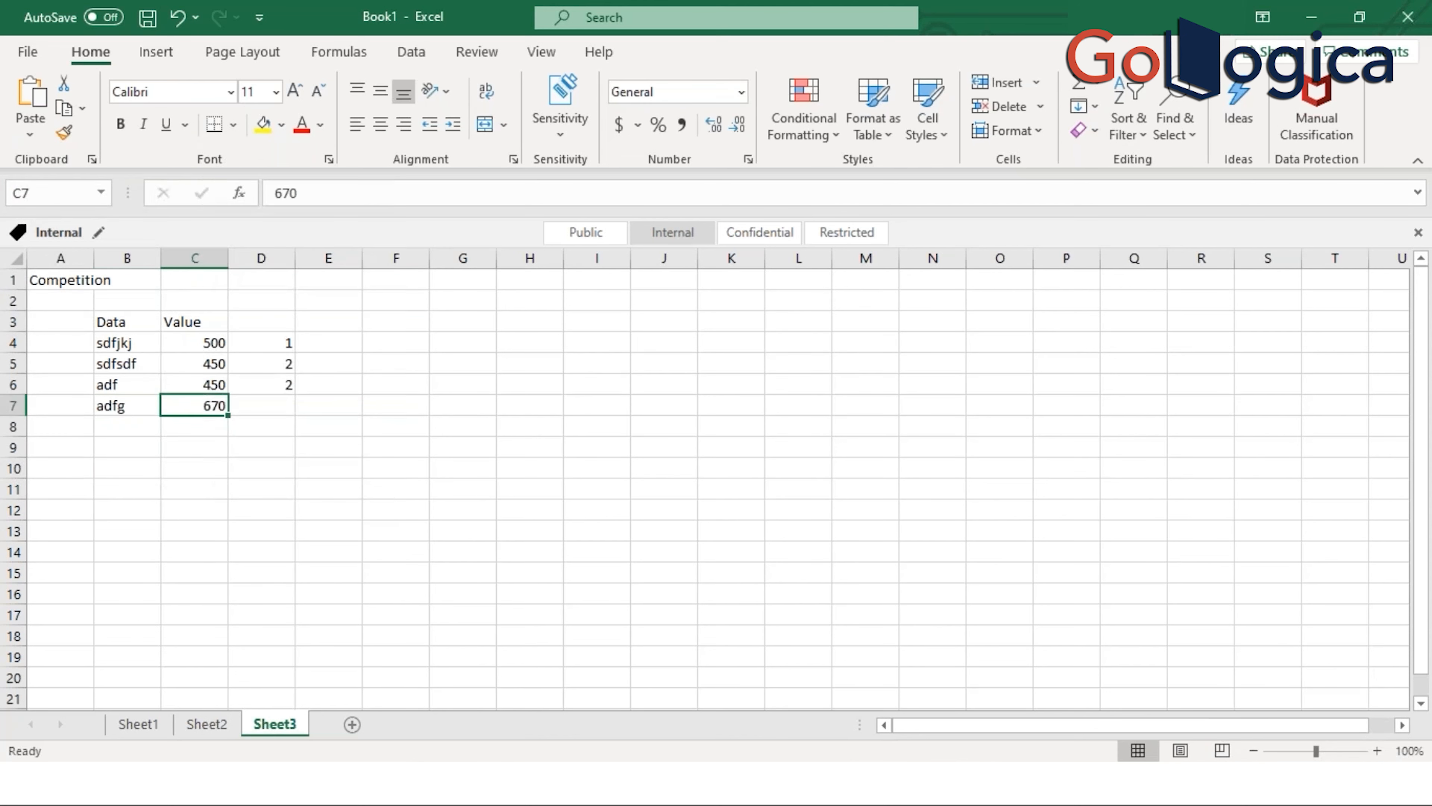
{"action": "key", "text": "Delete"}
{"action": "type", "text": "350"}
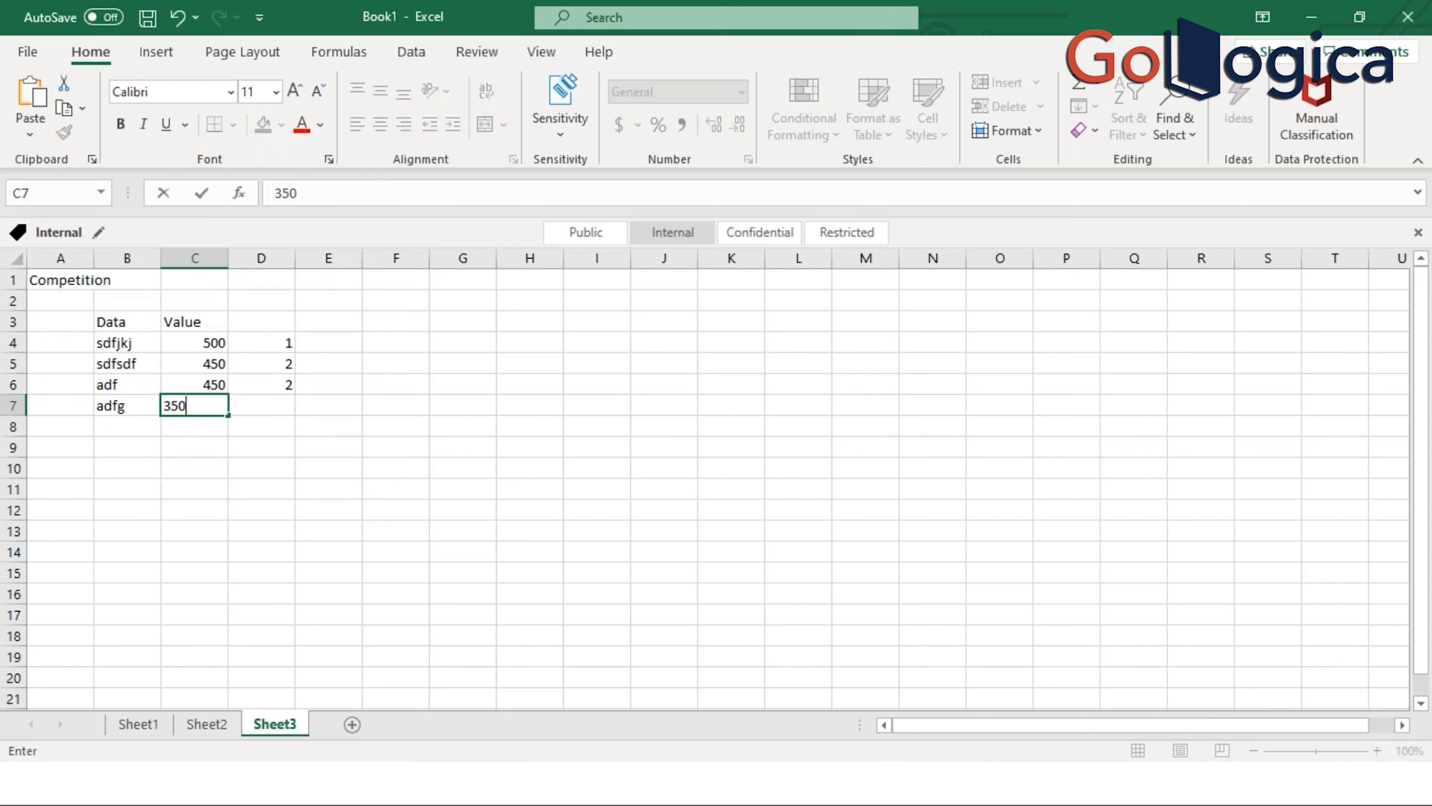
{"action": "key", "text": "Return"}
{"action": "key", "text": "Up"}
{"action": "key", "text": "Right"}
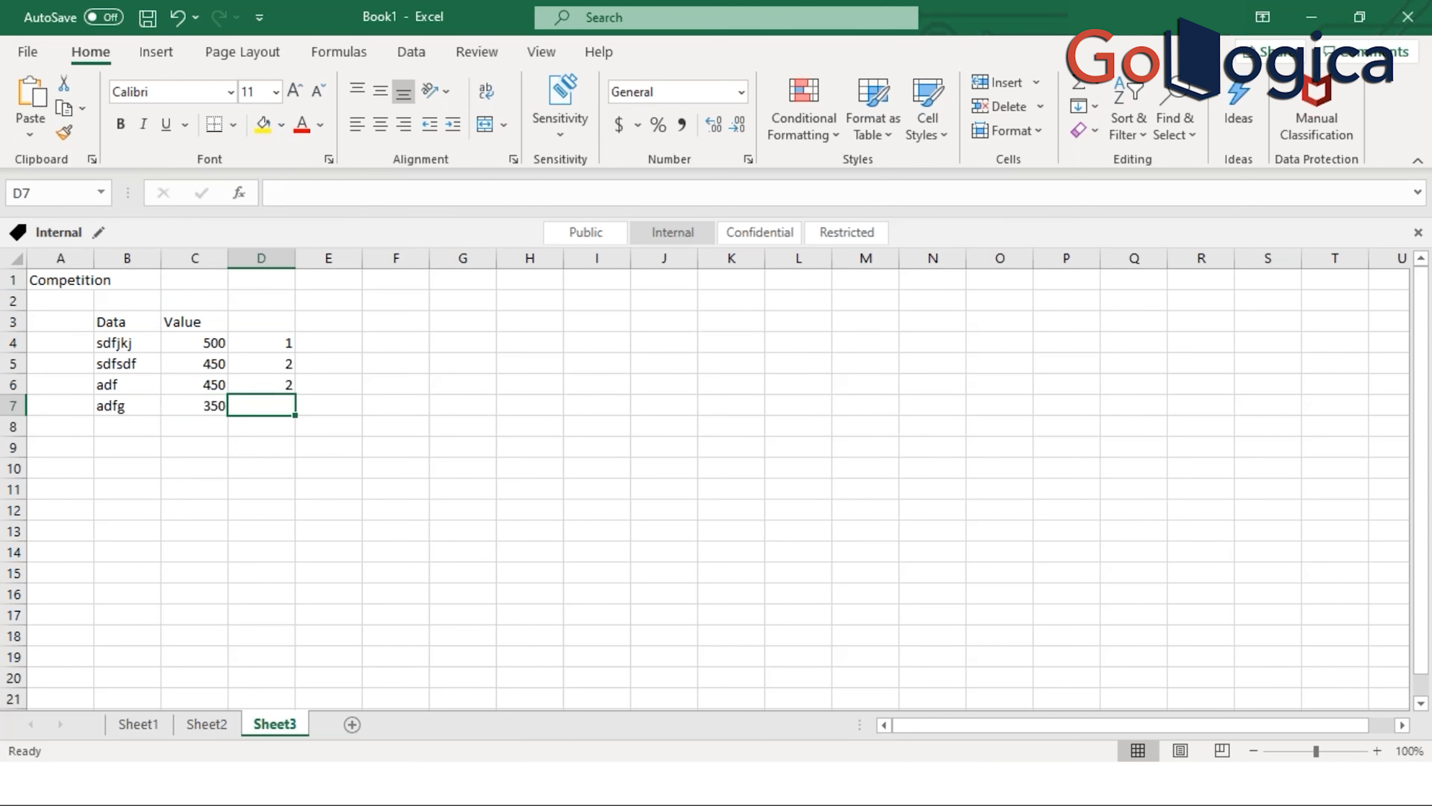
{"action": "type", "text": "4"}
{"action": "key", "text": "Return"}
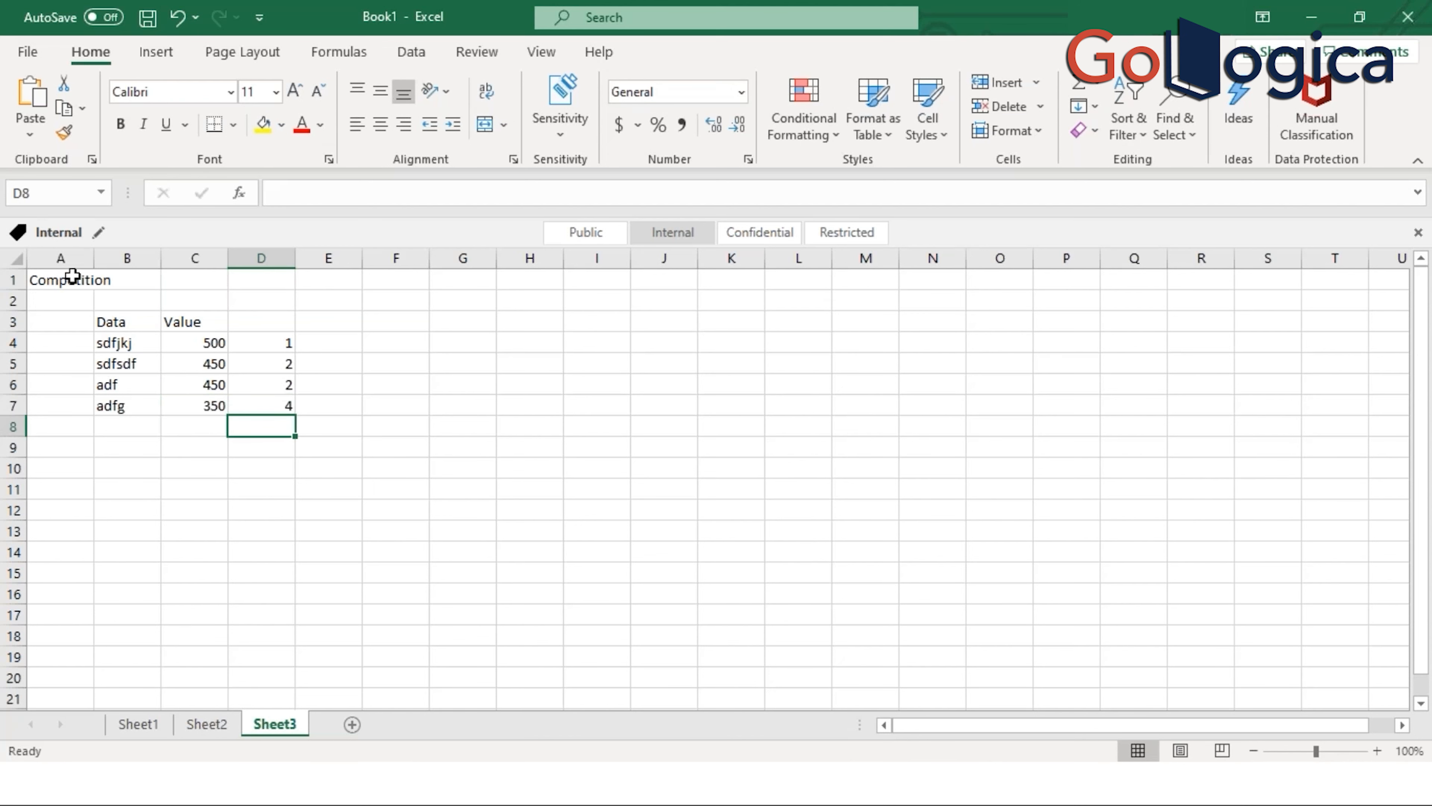
Step: Widen column A to fit the Competition title and insert a blank row above the adfg entry
{"action": "left_click", "coordinate": [60, 282]}
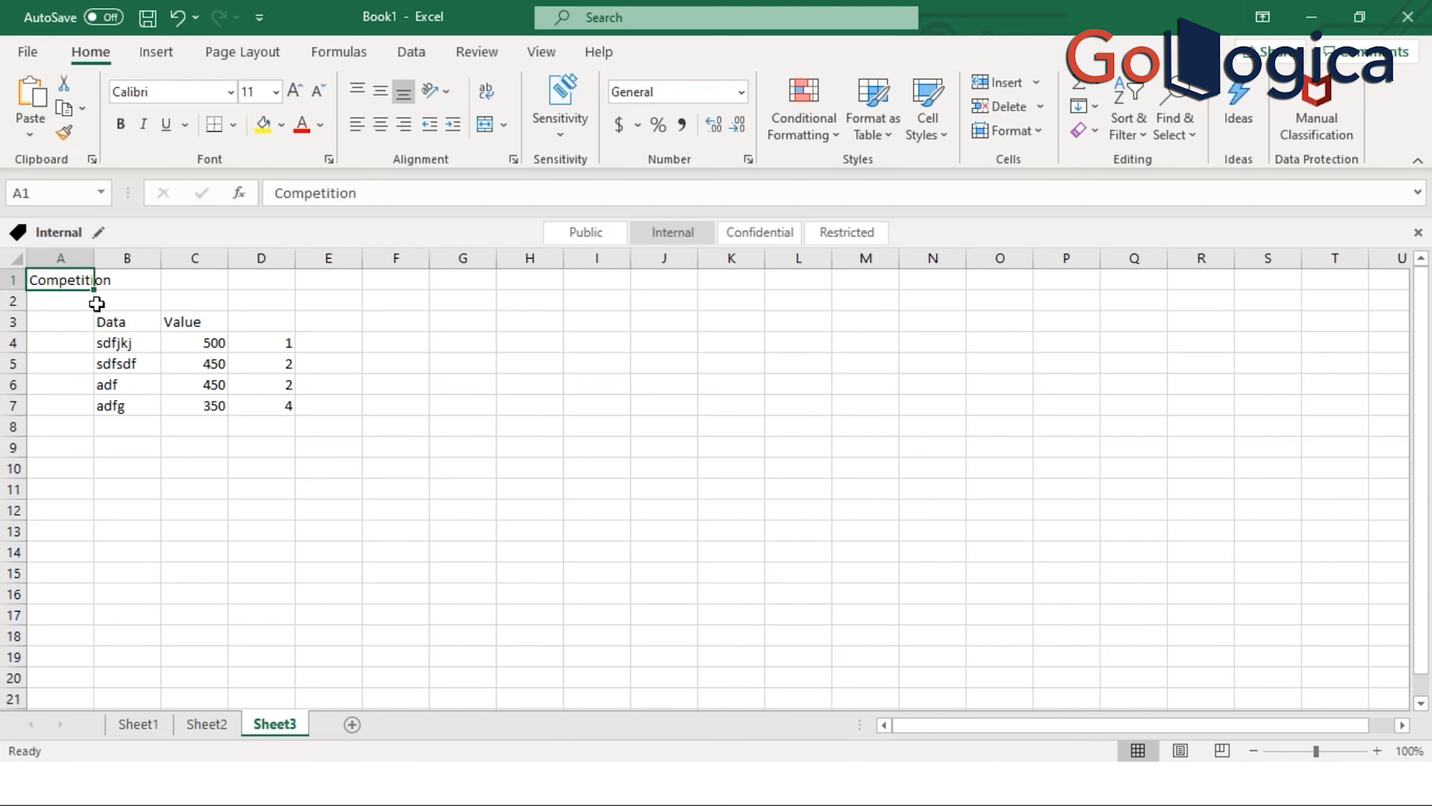
{"action": "left_click_drag", "start_coordinate": [95, 258], "coordinate": [171, 258]}
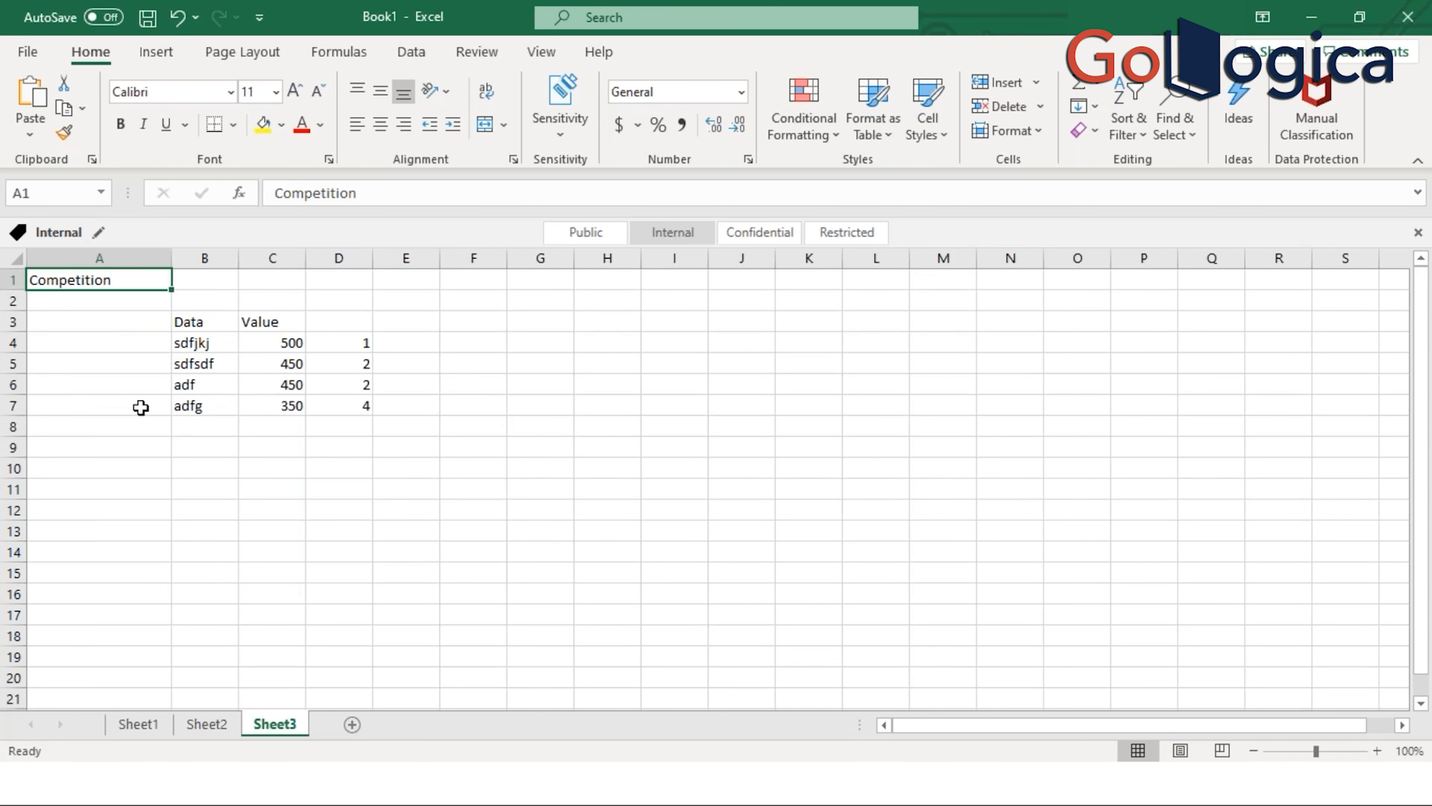
{"action": "left_click", "coordinate": [12, 405]}
{"action": "right_click", "coordinate": [12, 405]}
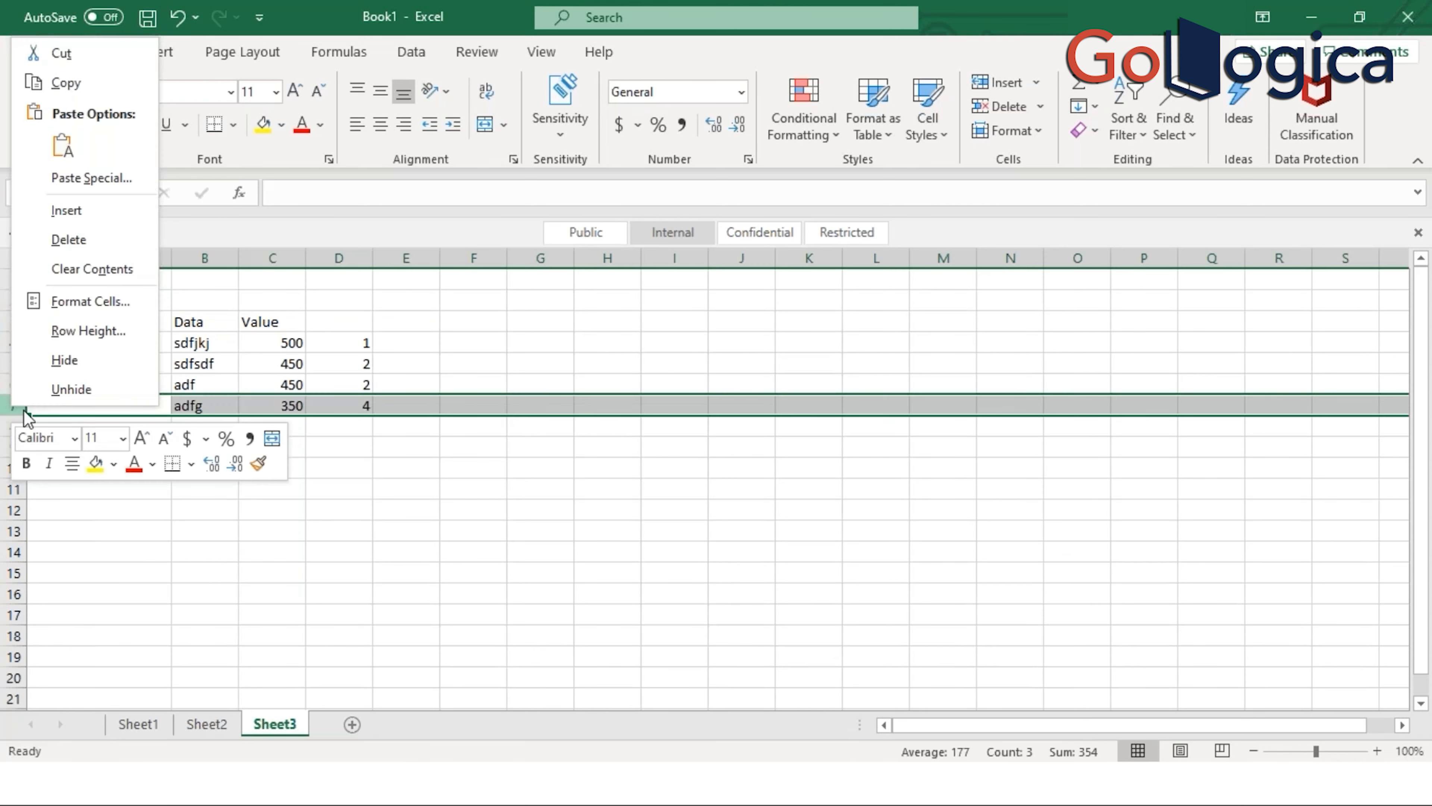
{"action": "left_click", "coordinate": [109, 211]}
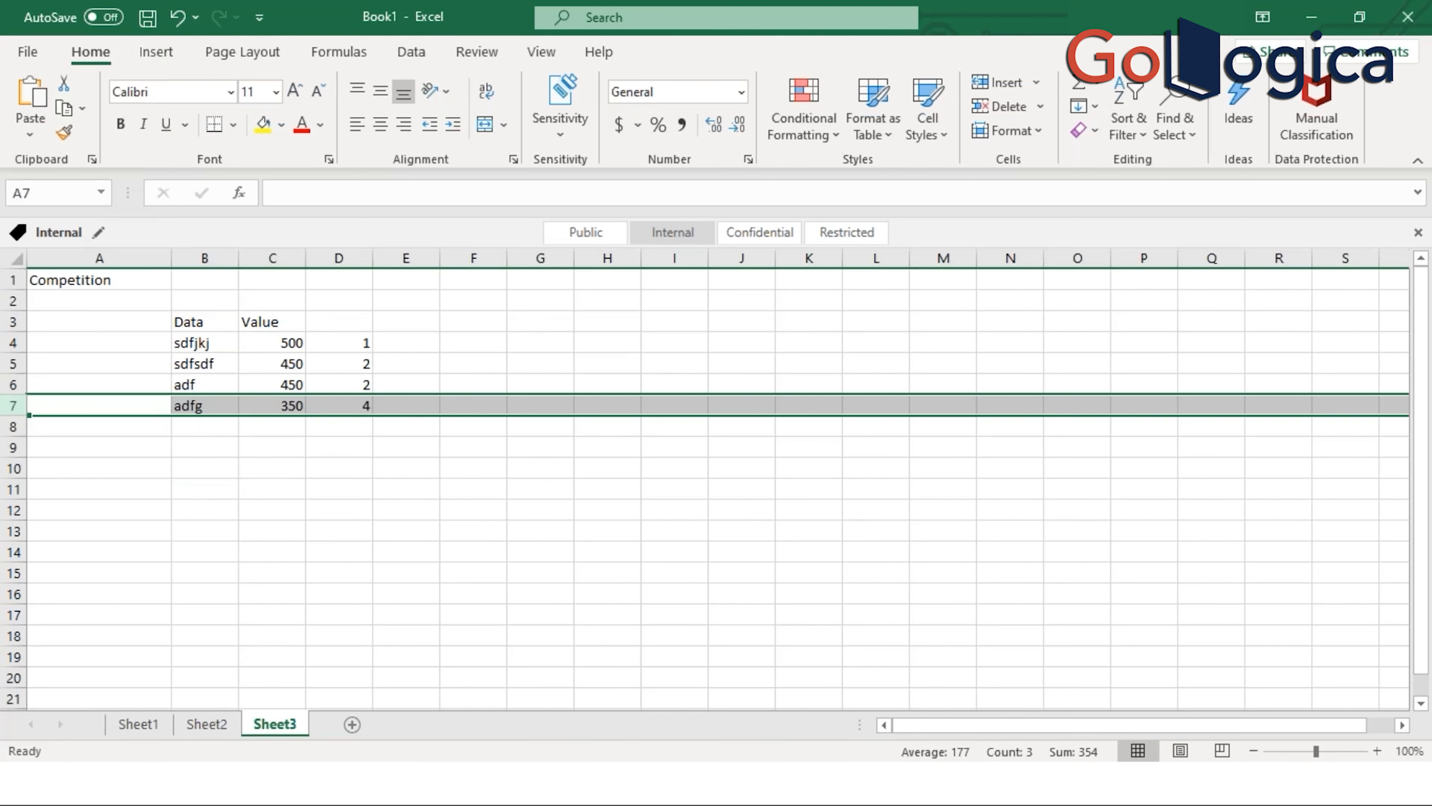
Step: Enter the sample entry dklajf in B7 with the value 450 in C7
{"action": "left_click", "coordinate": [195, 402]}
{"action": "type", "text": "dklajf"}
{"action": "key", "text": "Tab"}
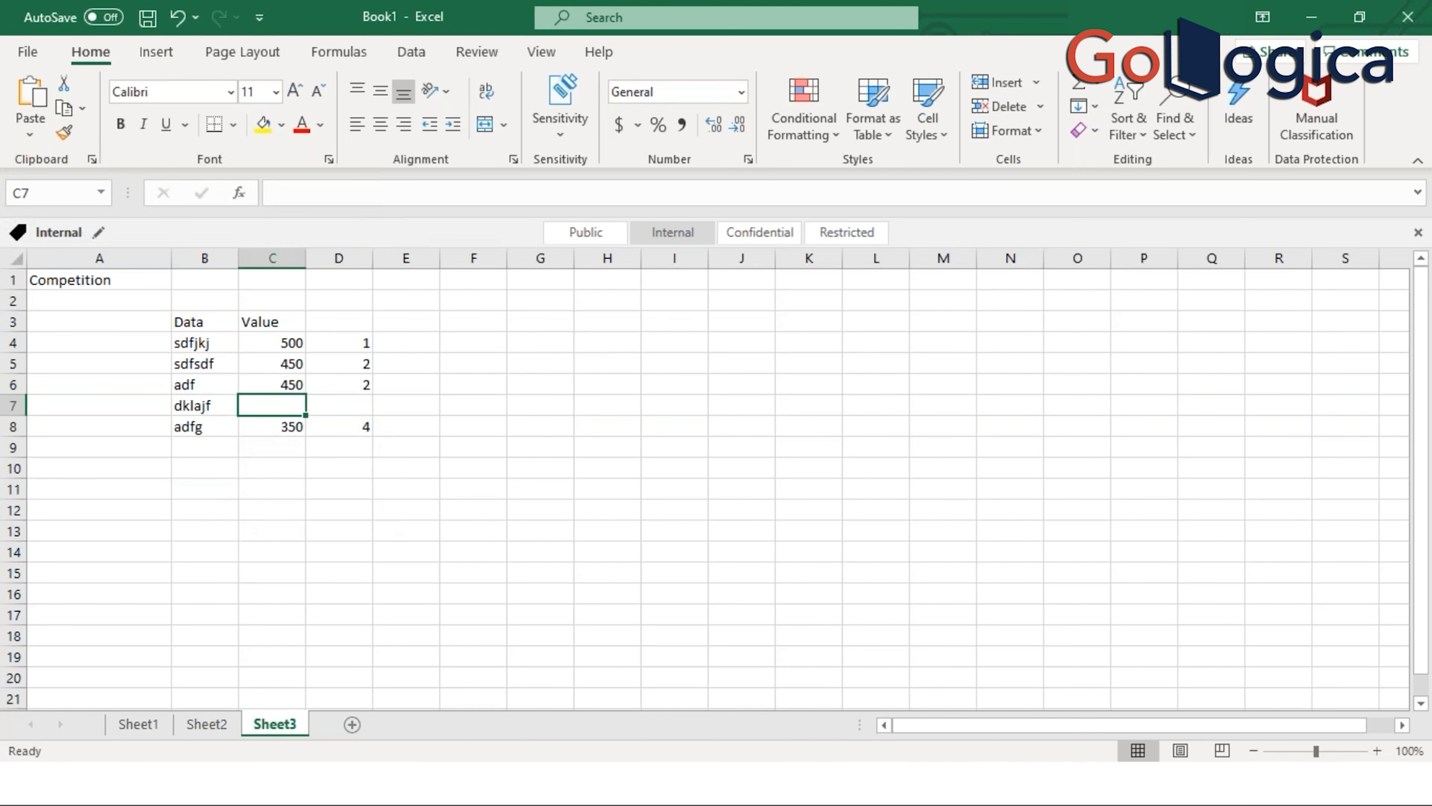
{"action": "type", "text": "450"}
{"action": "key", "text": "Return"}
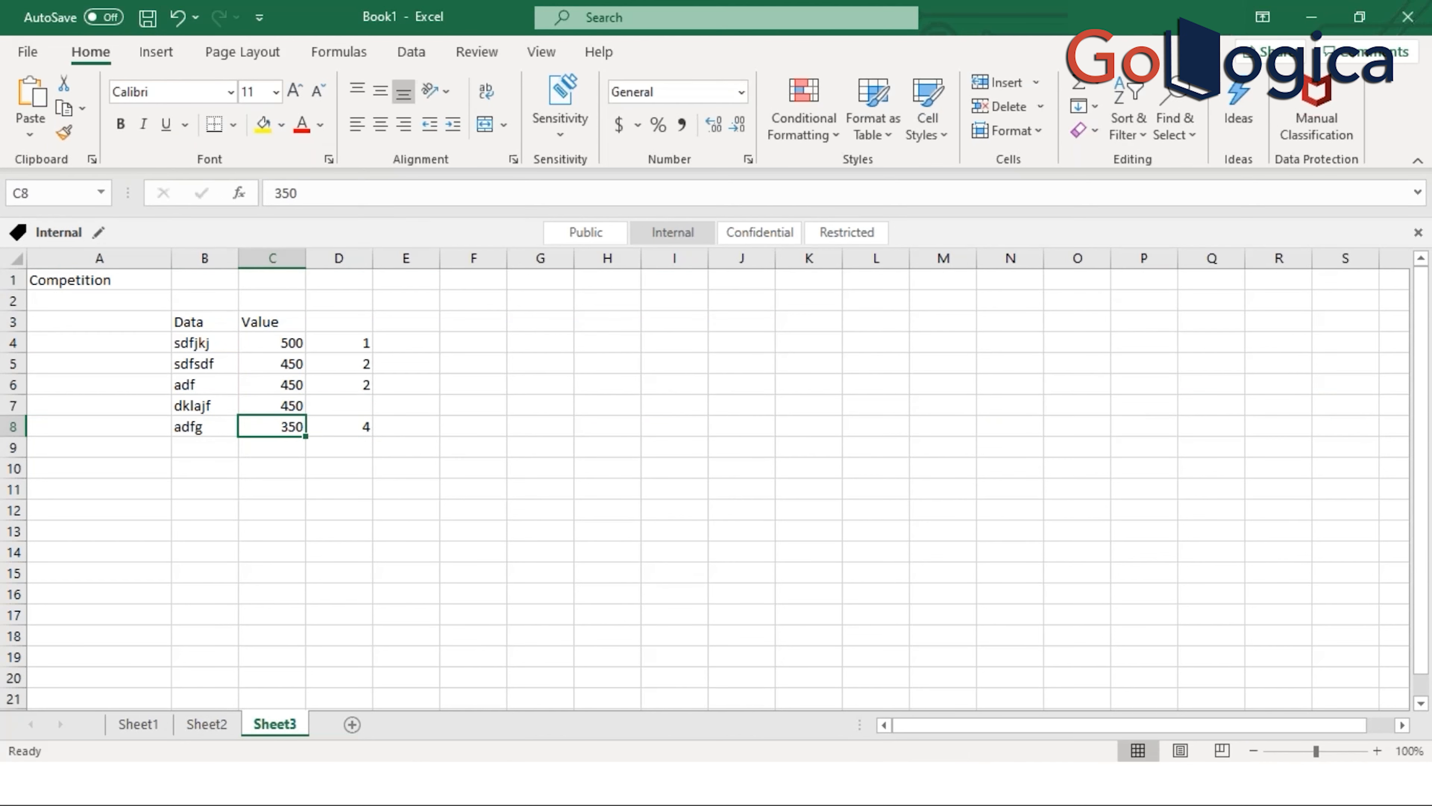
Step: Give dklajf the rank 2 in D7 and set the rank of adfg in D8 to 5
{"action": "key", "text": "Up"}
{"action": "key", "text": "Right"}
{"action": "type", "text": "2"}
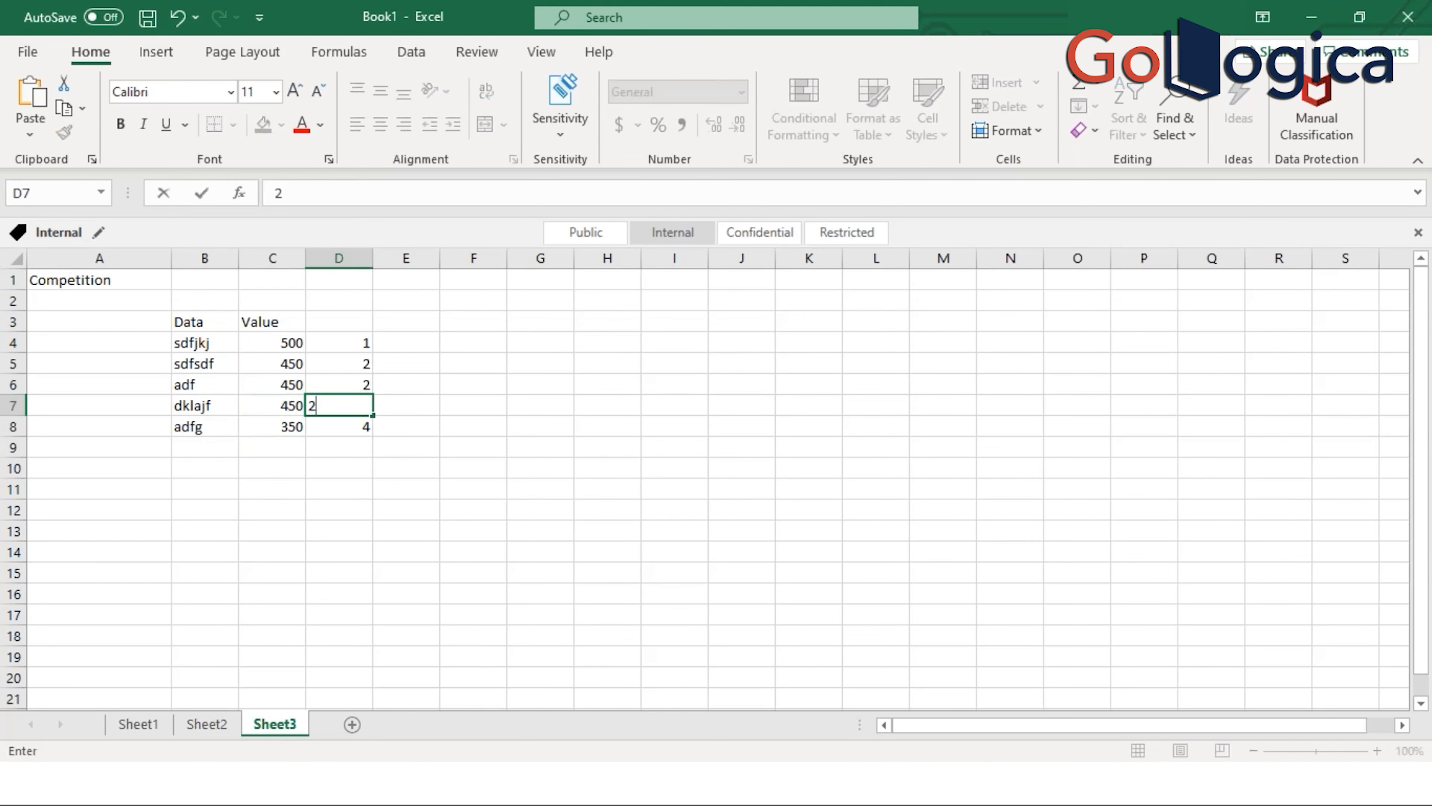
{"action": "key", "text": "Return"}
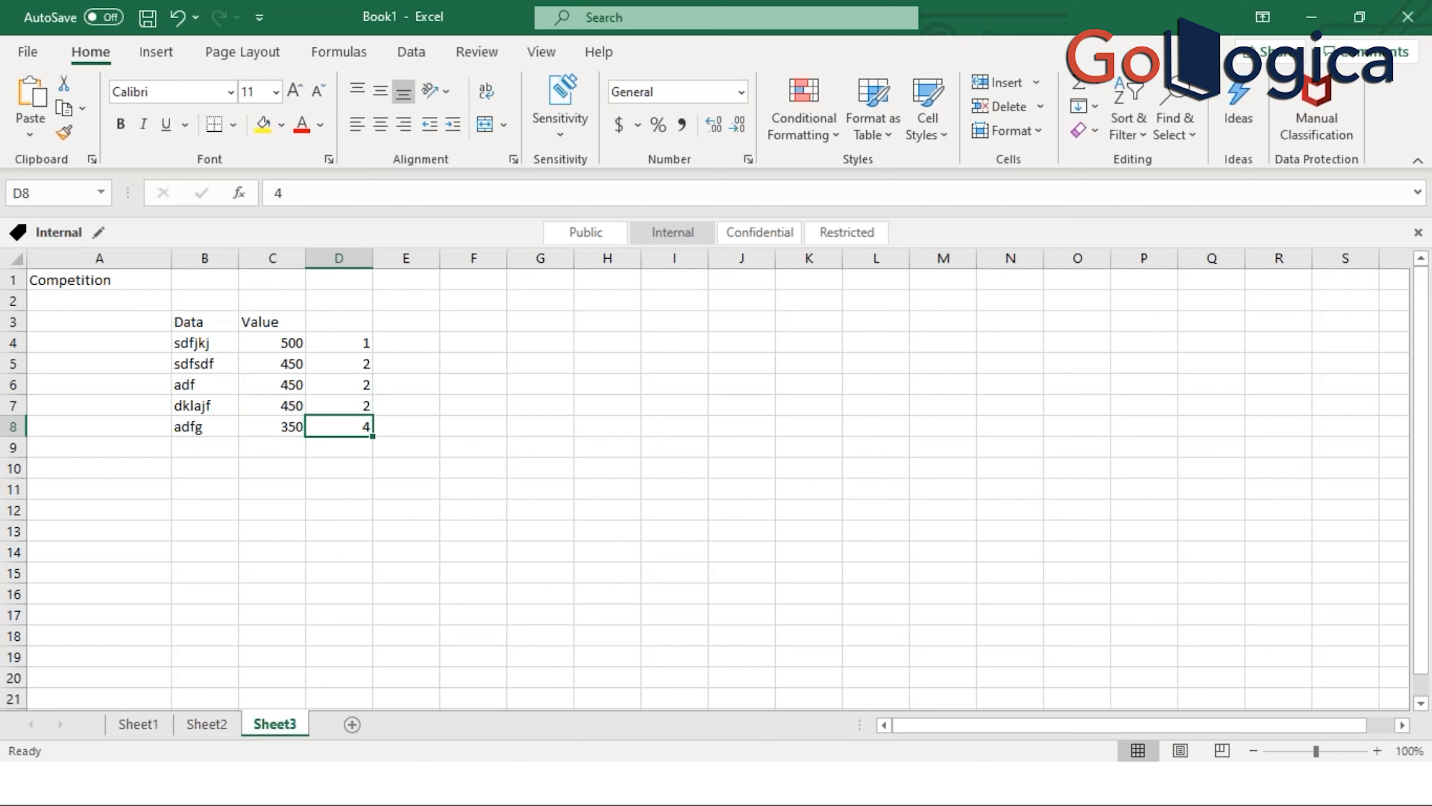
{"action": "type", "text": "5"}
{"action": "key", "text": "Return"}
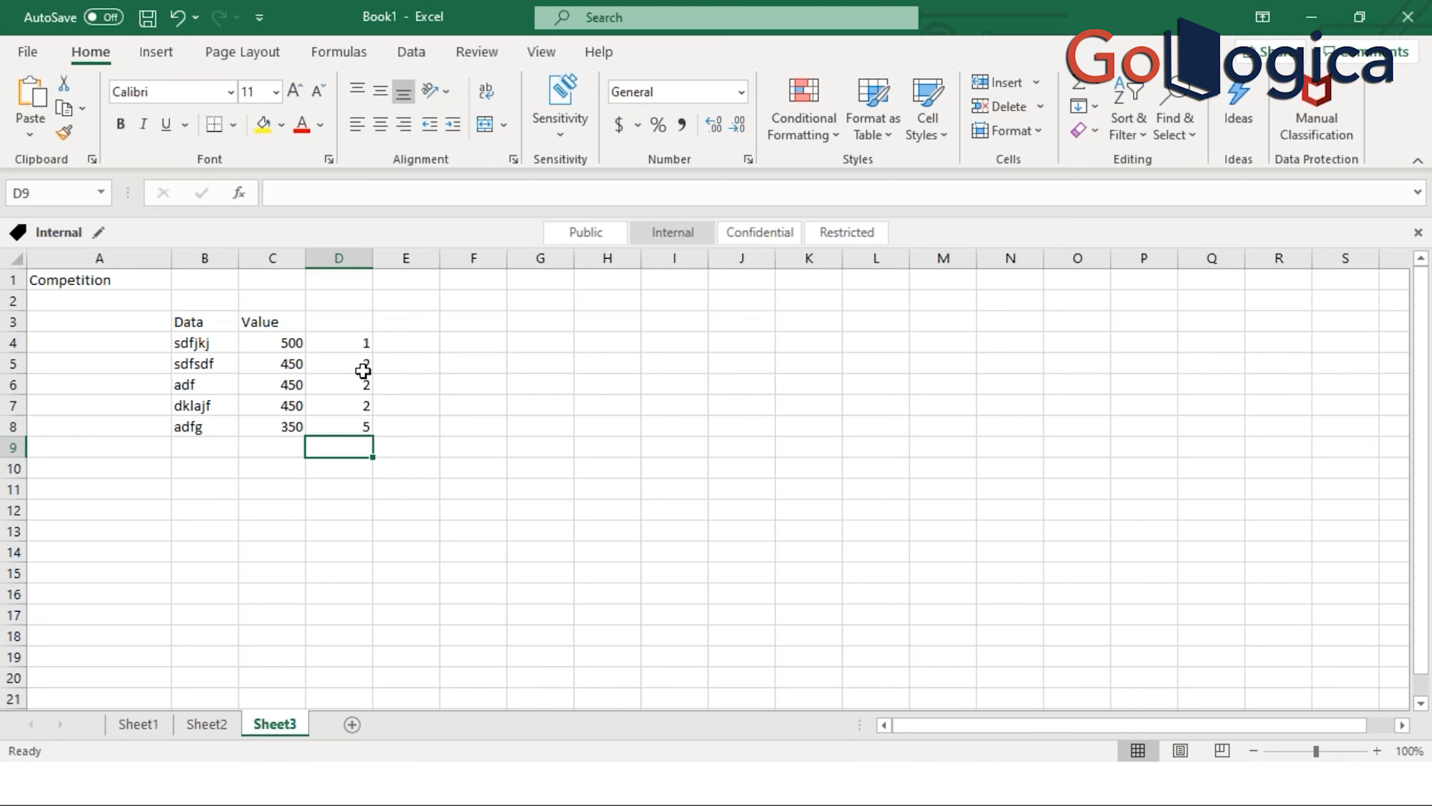
Step: Switch to Tableau to check the available rank types in the table calculation, and return to the Excel workbook
{"action": "scroll", "coordinate": [361, 370], "scroll_direction": "down", "scroll_amount": 2, "text": "ctrl"}
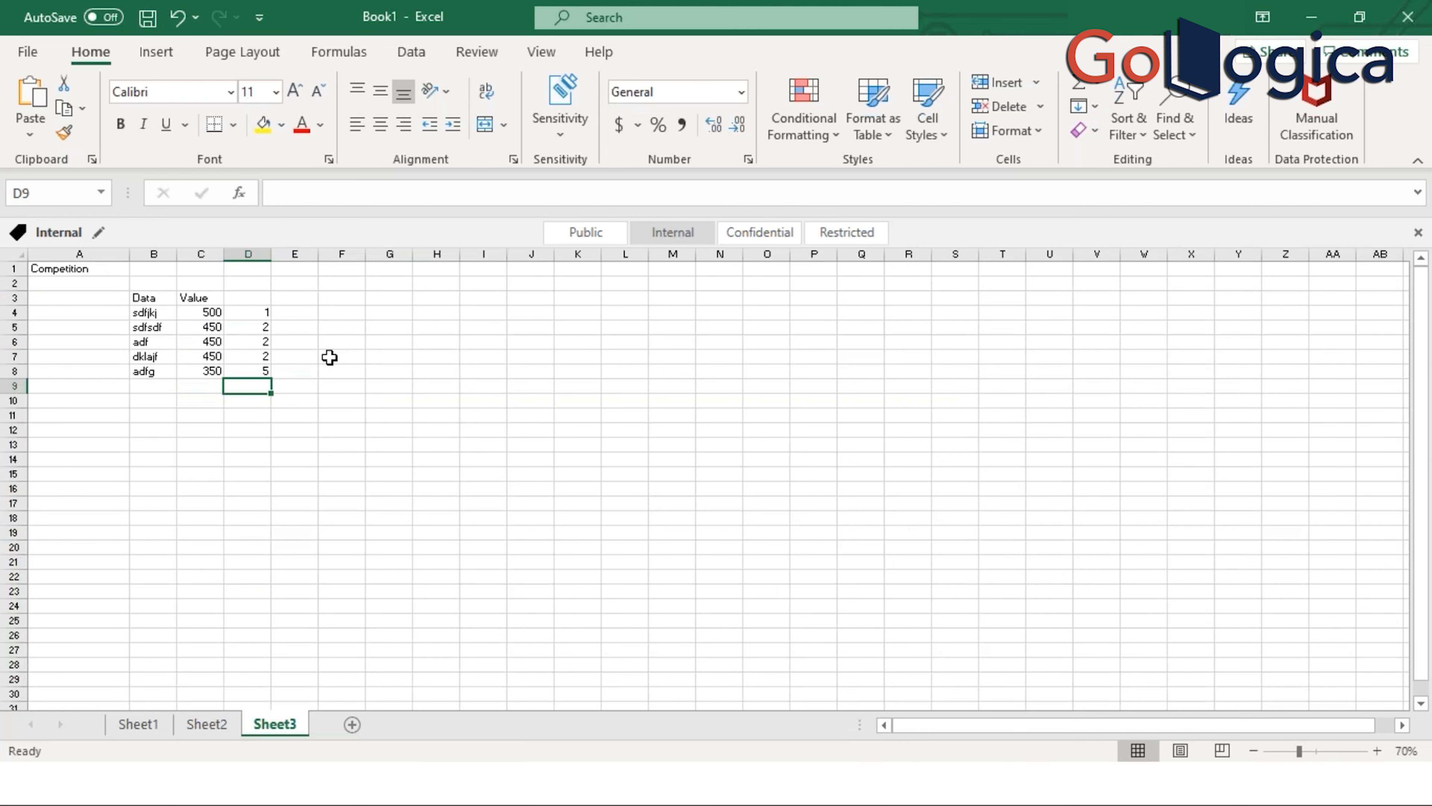
{"action": "scroll", "coordinate": [330, 357], "scroll_direction": "up", "scroll_amount": 1, "text": "ctrl"}
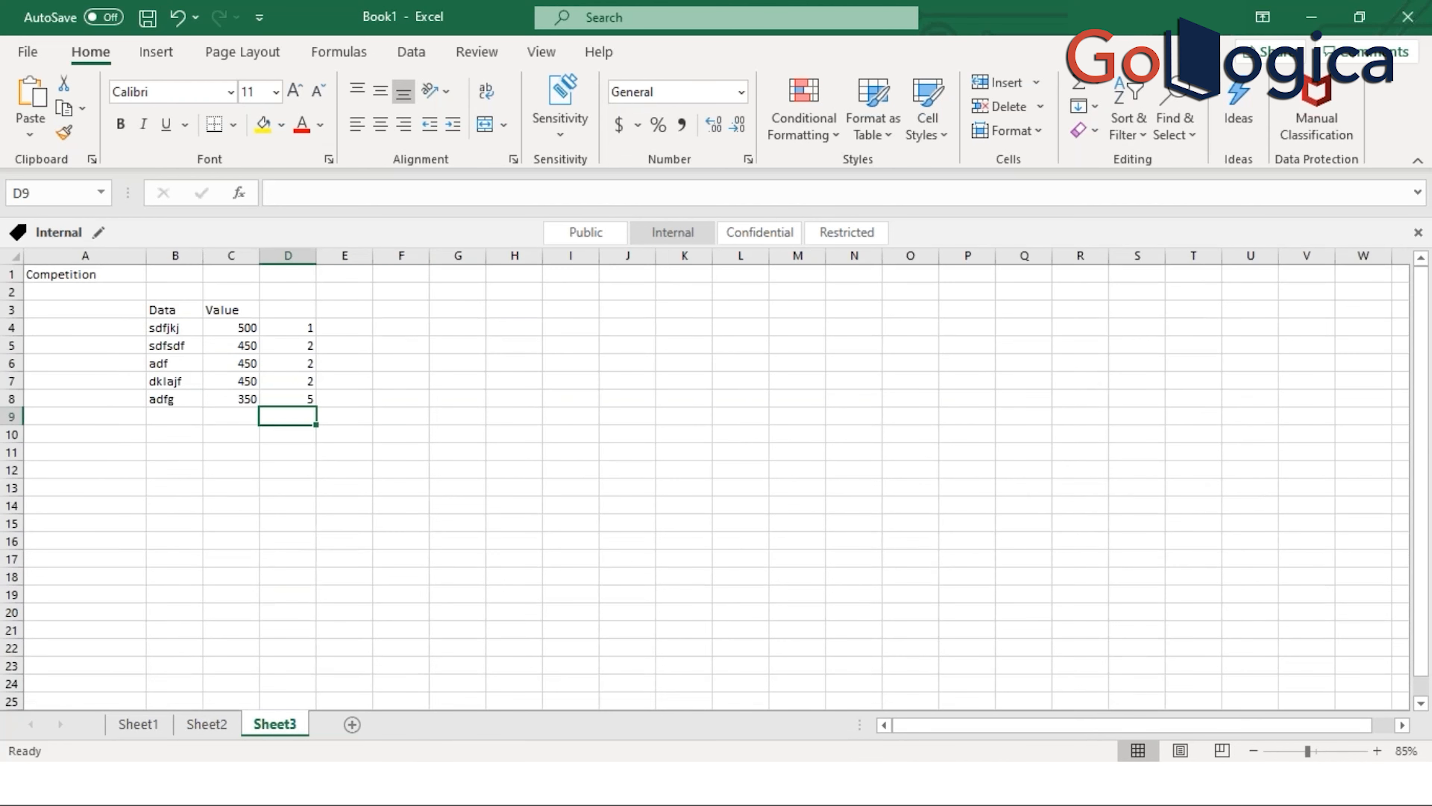
{"action": "scroll", "coordinate": [329, 357], "scroll_direction": "up", "scroll_amount": 1, "text": "ctrl"}
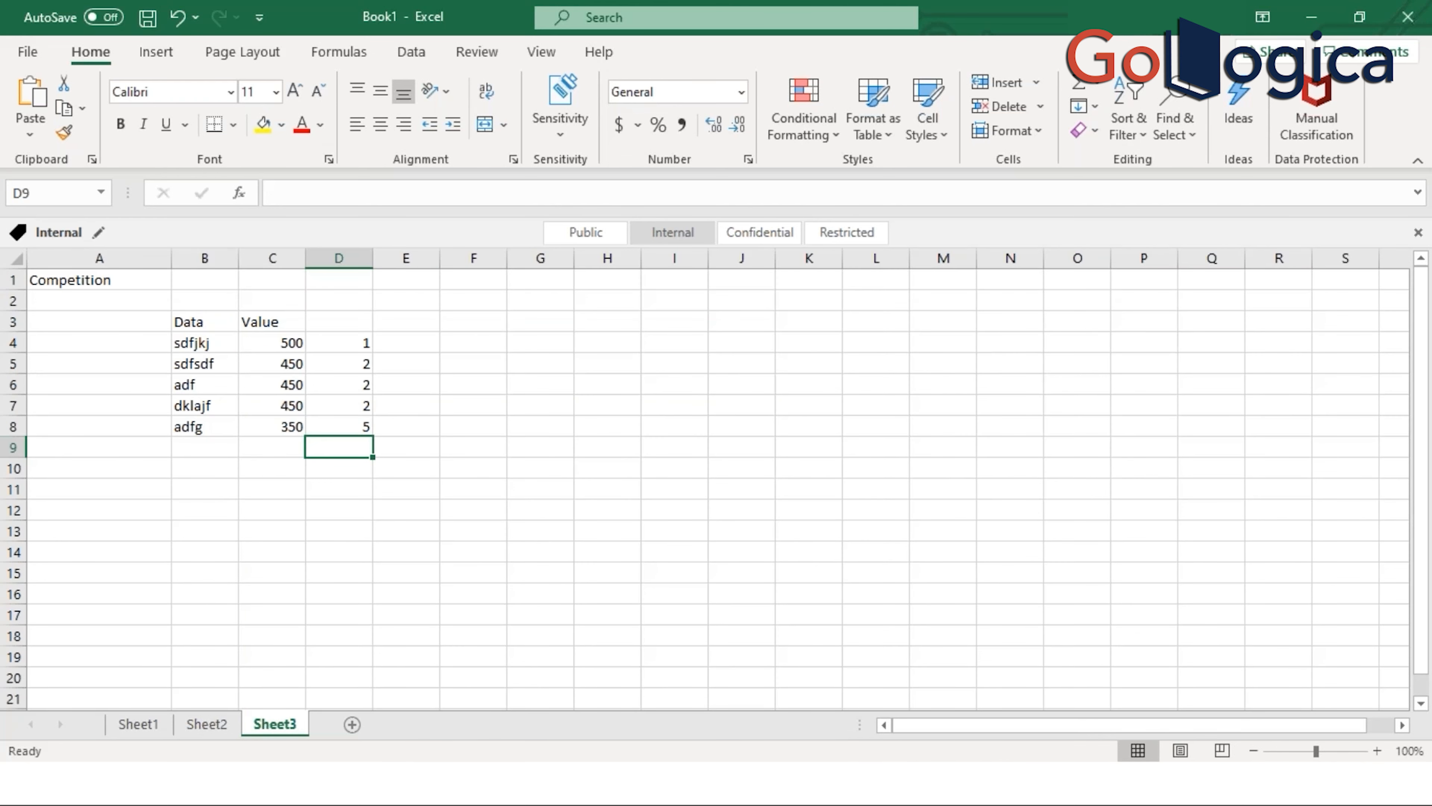
{"action": "left_click", "coordinate": [97, 279]}
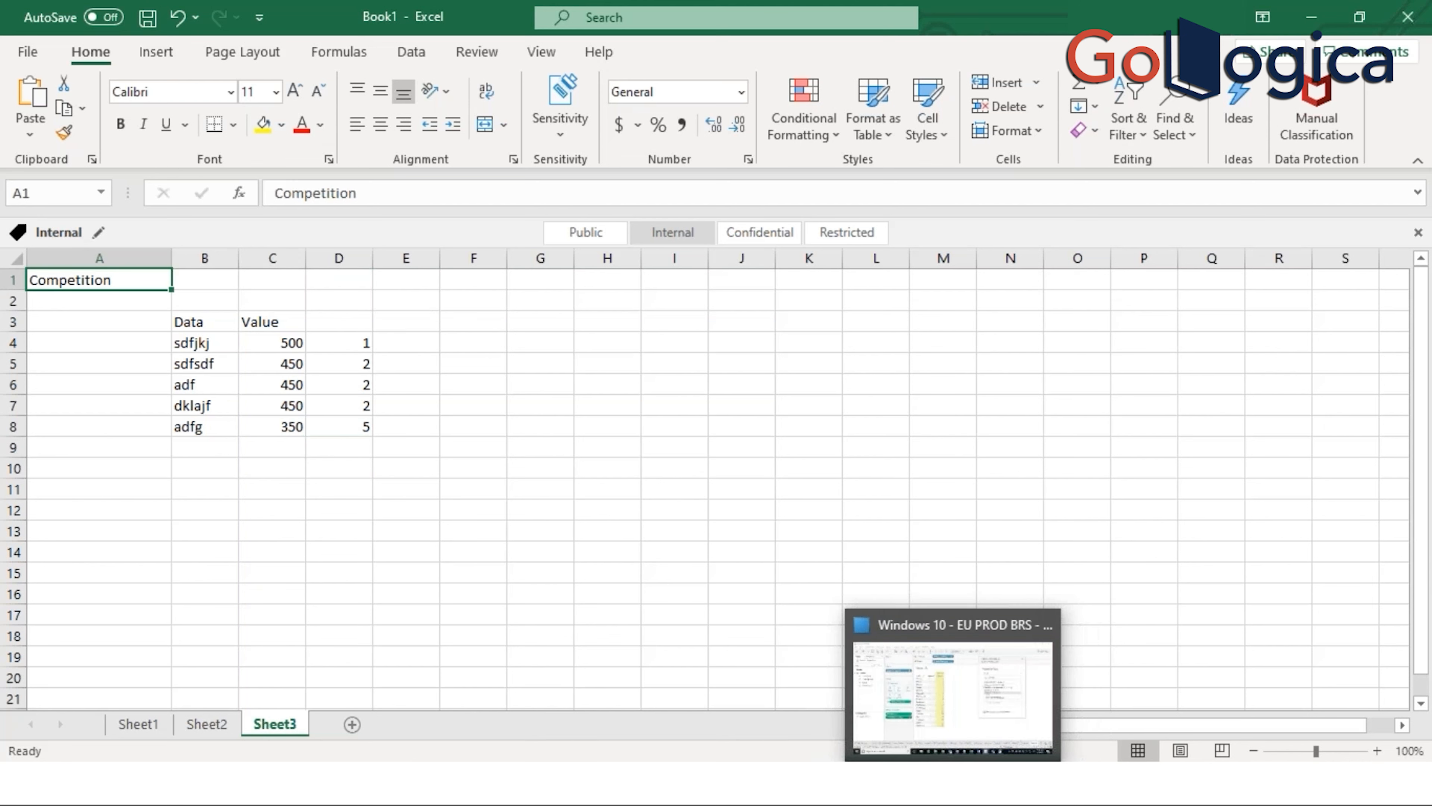
{"action": "left_click", "coordinate": [953, 688]}
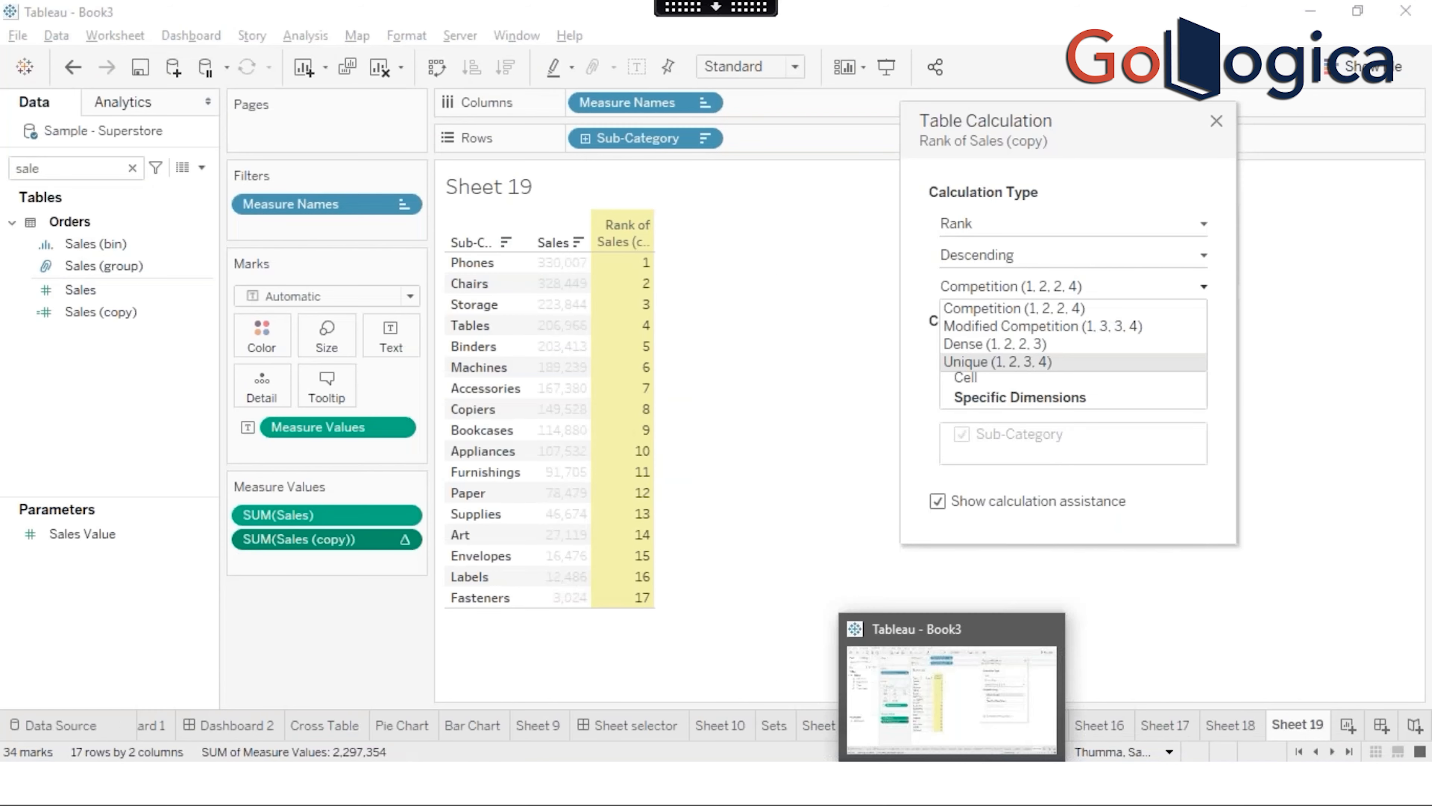
{"action": "left_click", "coordinate": [705, 11]}
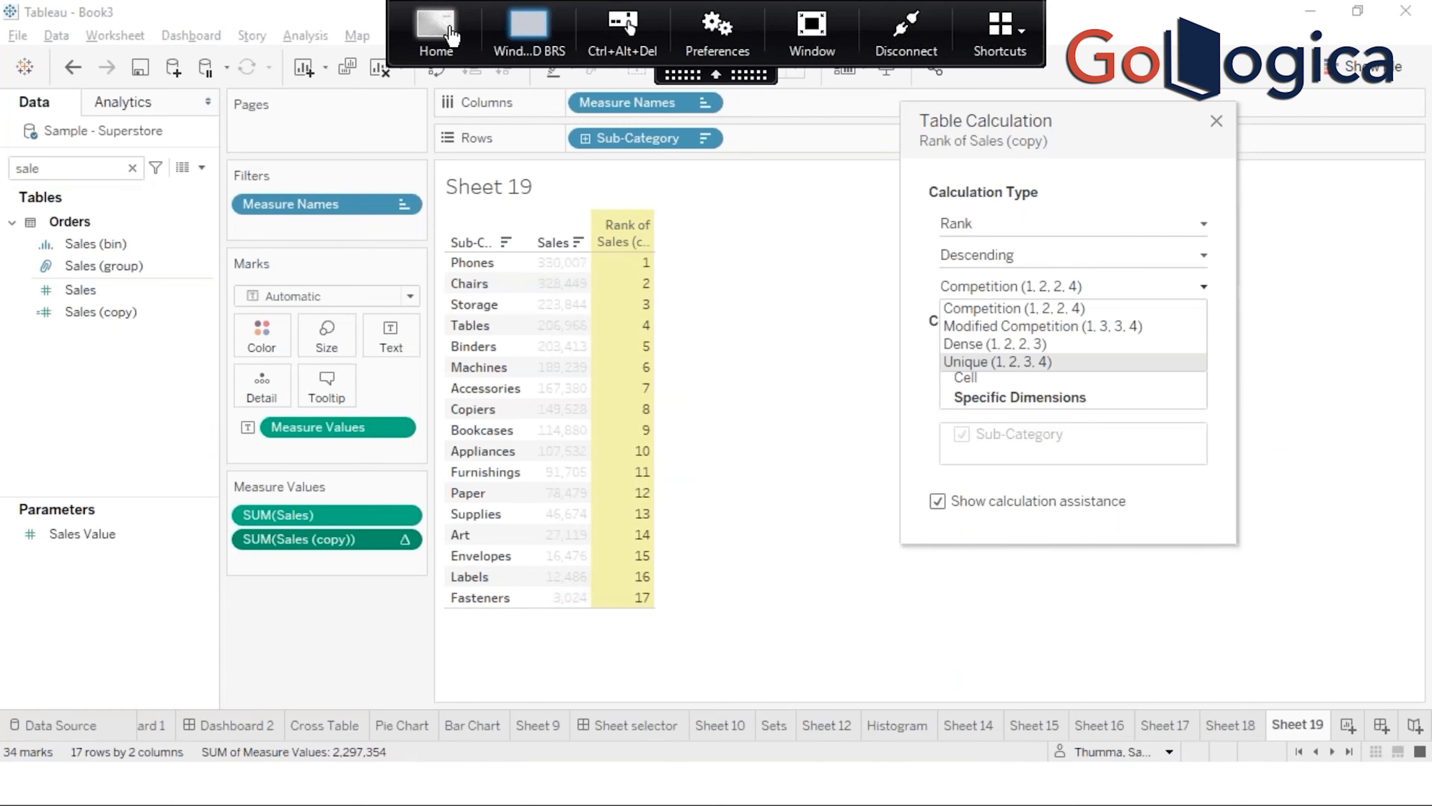
{"action": "left_click", "coordinate": [450, 36]}
Step: Enter the title Modified Competition in A10 below the first example
{"action": "left_click", "coordinate": [105, 469]}
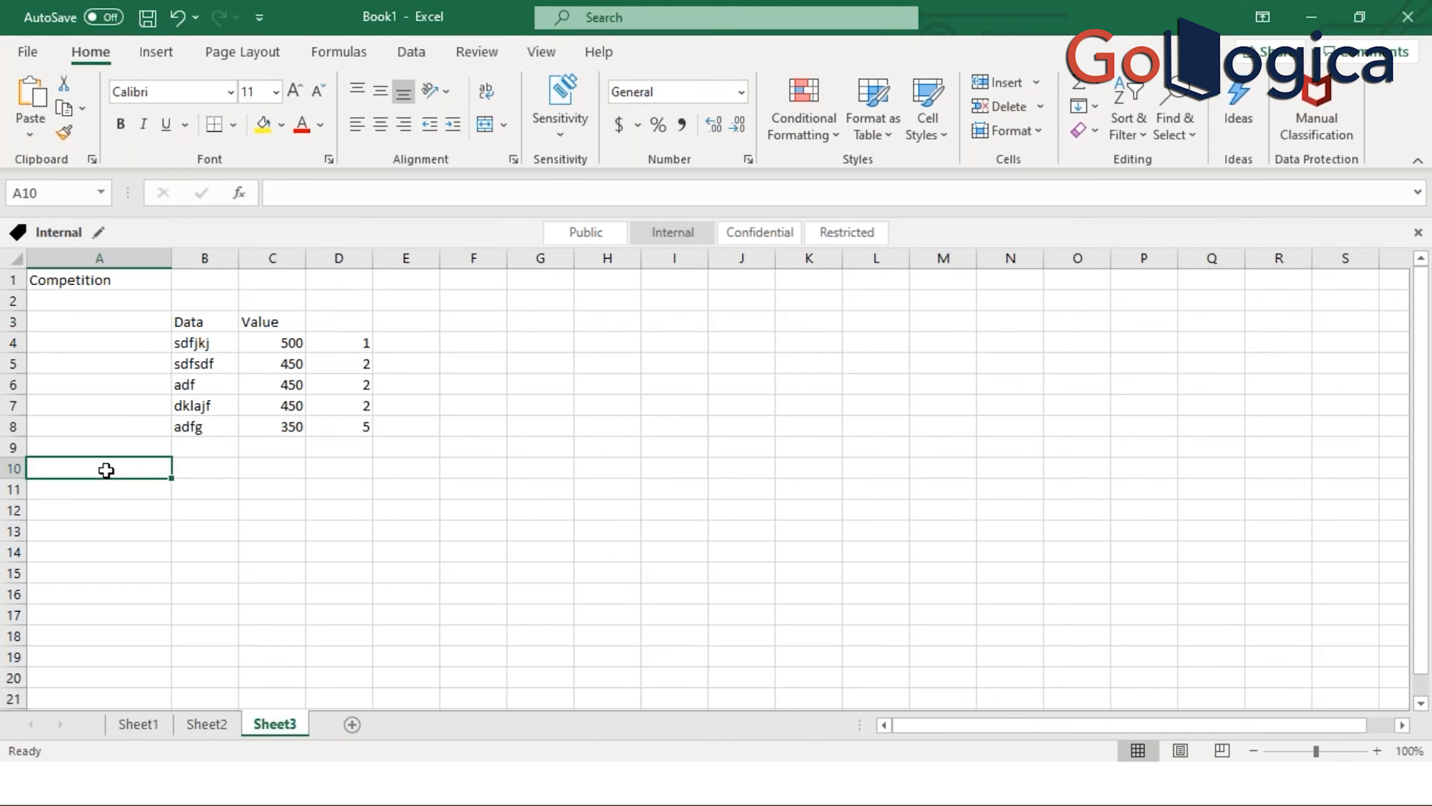
{"action": "type", "text": "Modifie"}
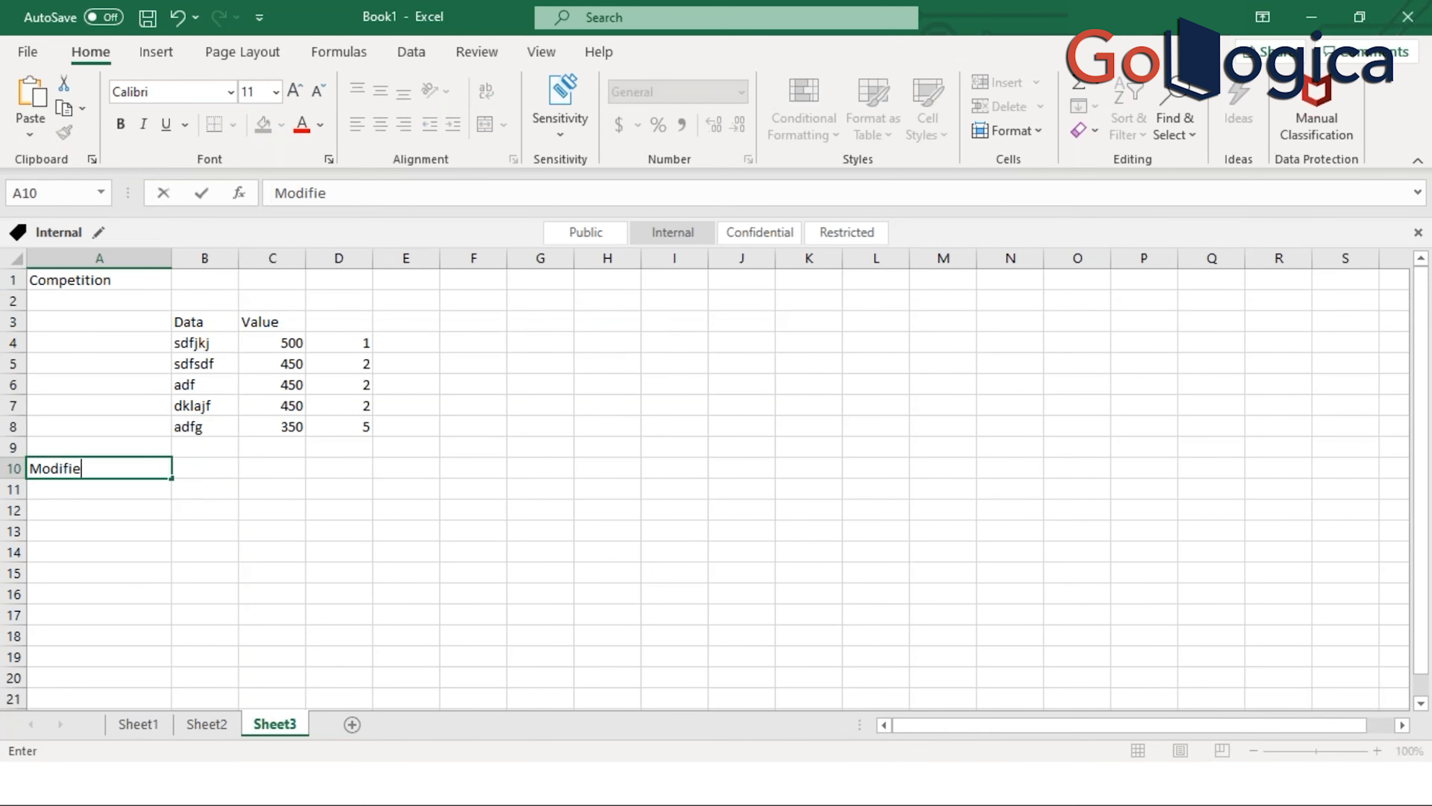
{"action": "type", "text": "d Competition"}
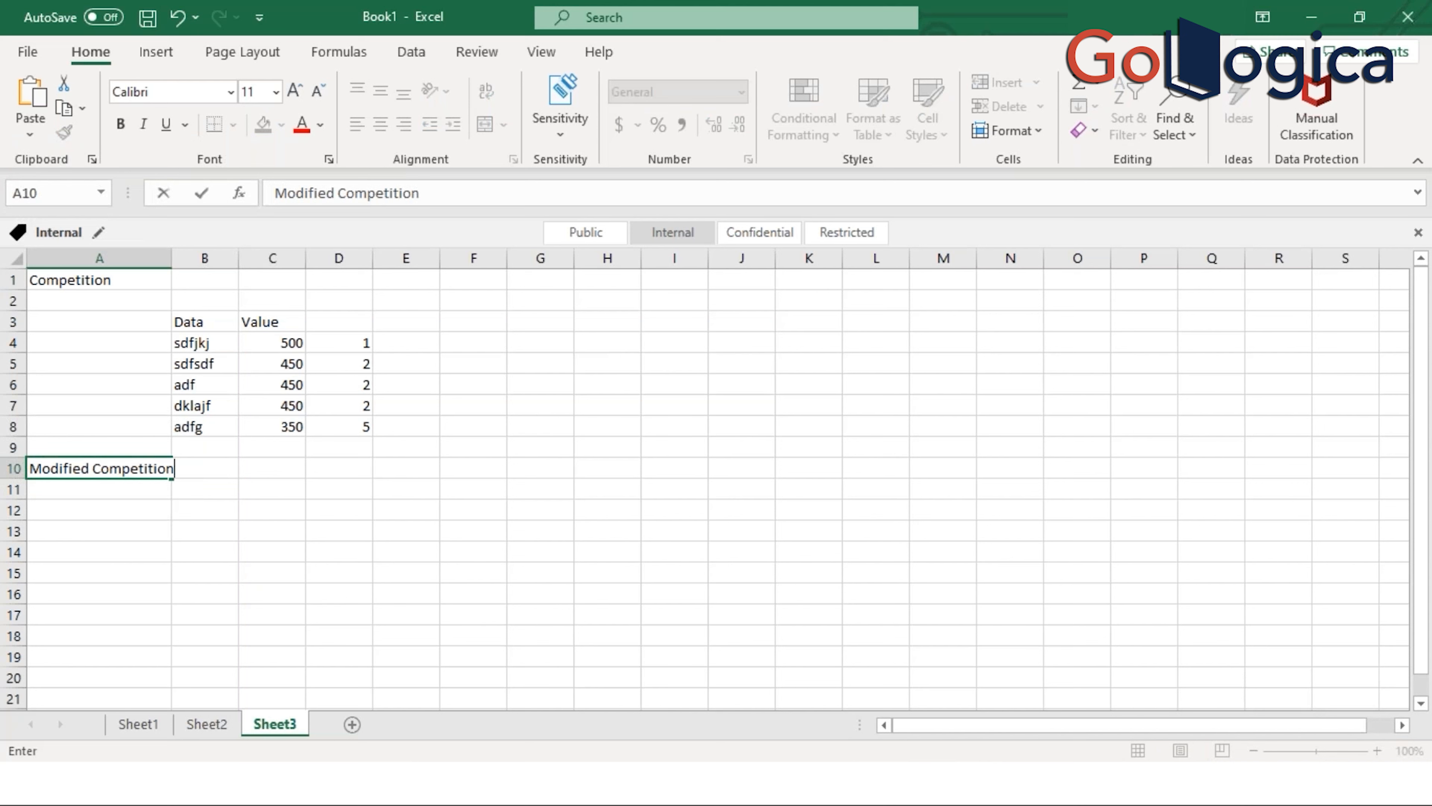
{"action": "key", "text": "Return"}
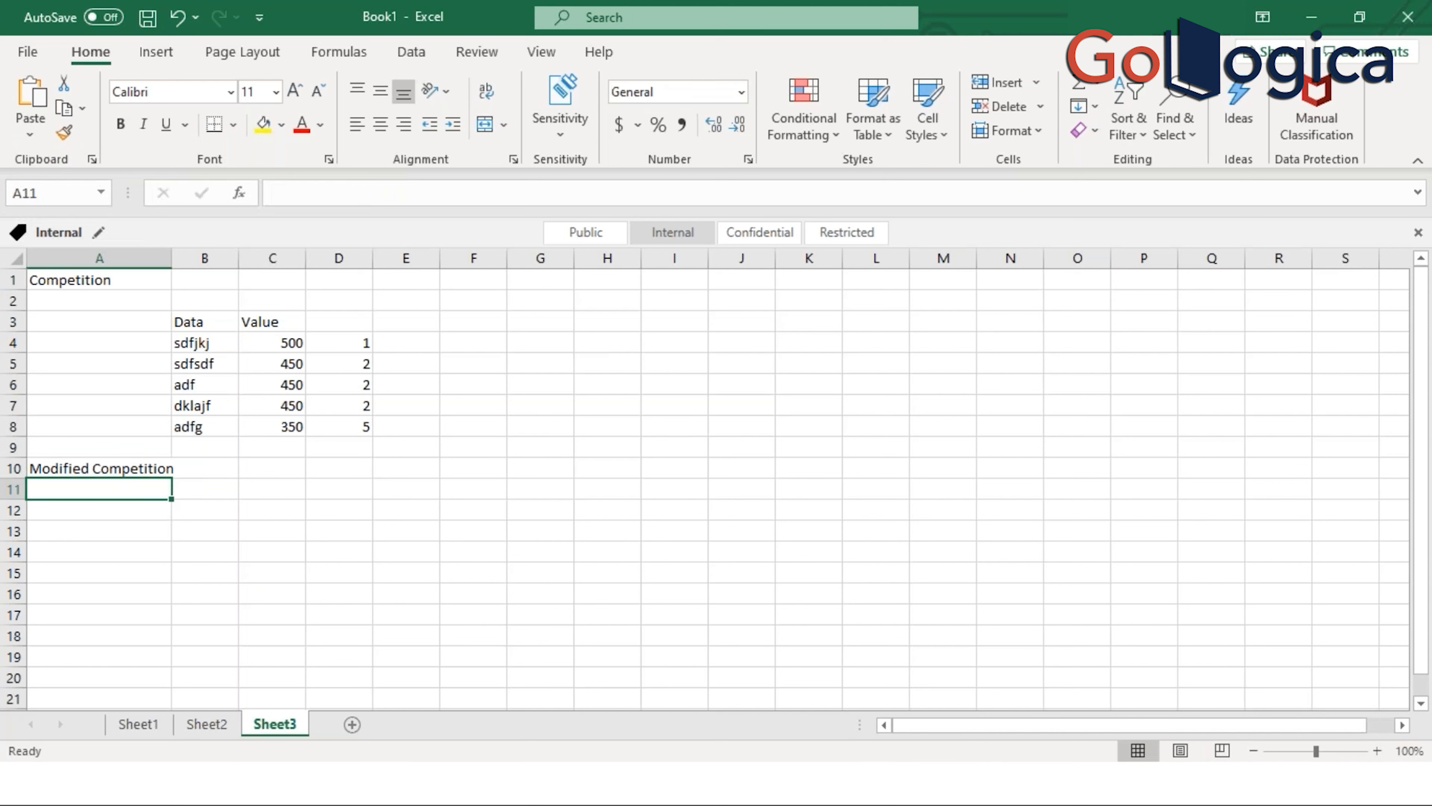
Step: Enter the headers Data in B11 and Value in C11 for the Modified Competition example
{"action": "left_click", "coordinate": [217, 490]}
{"action": "type", "text": "Data"}
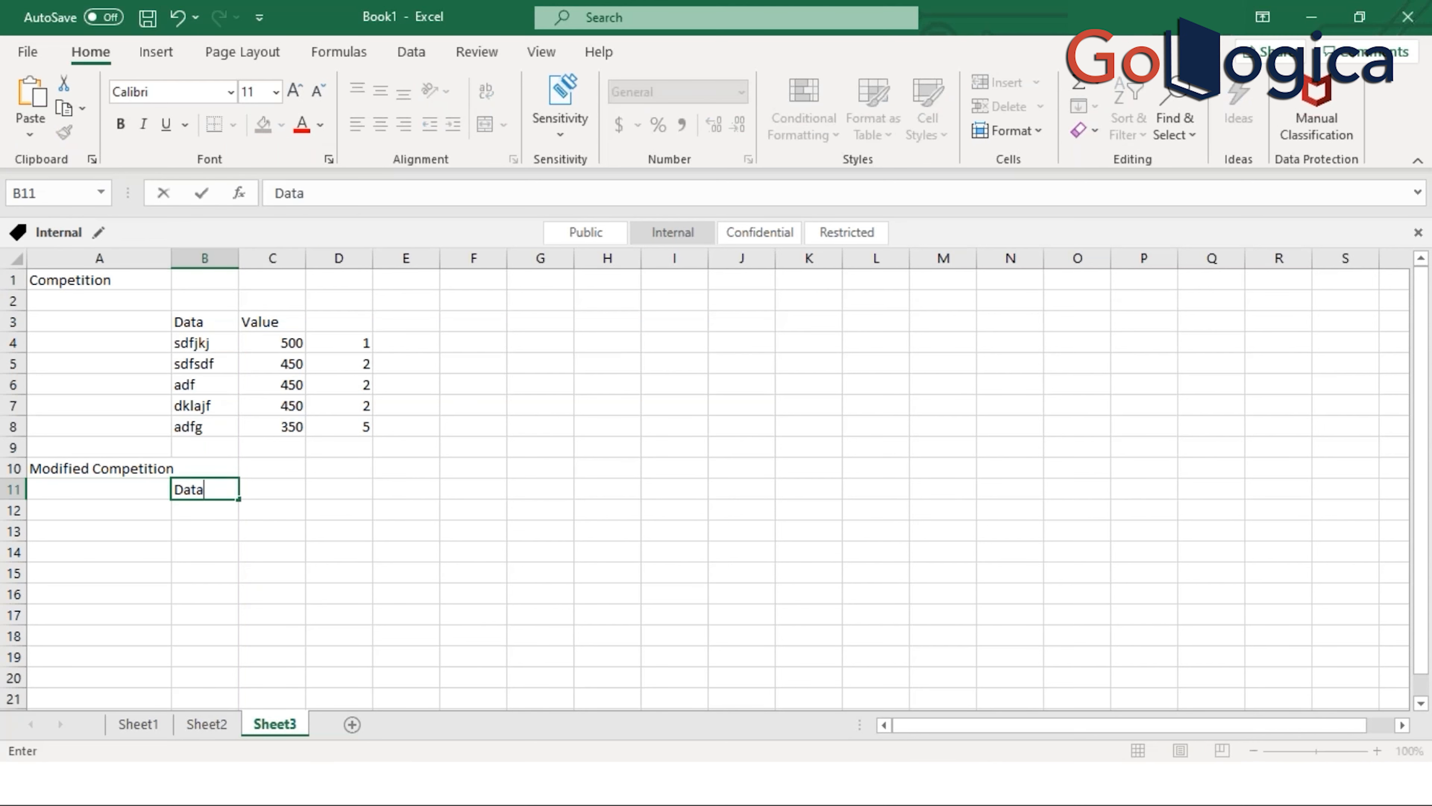
{"action": "key", "text": "Return"}
{"action": "key", "text": "Up"}
{"action": "key", "text": "Right"}
{"action": "type", "text": "Value"}
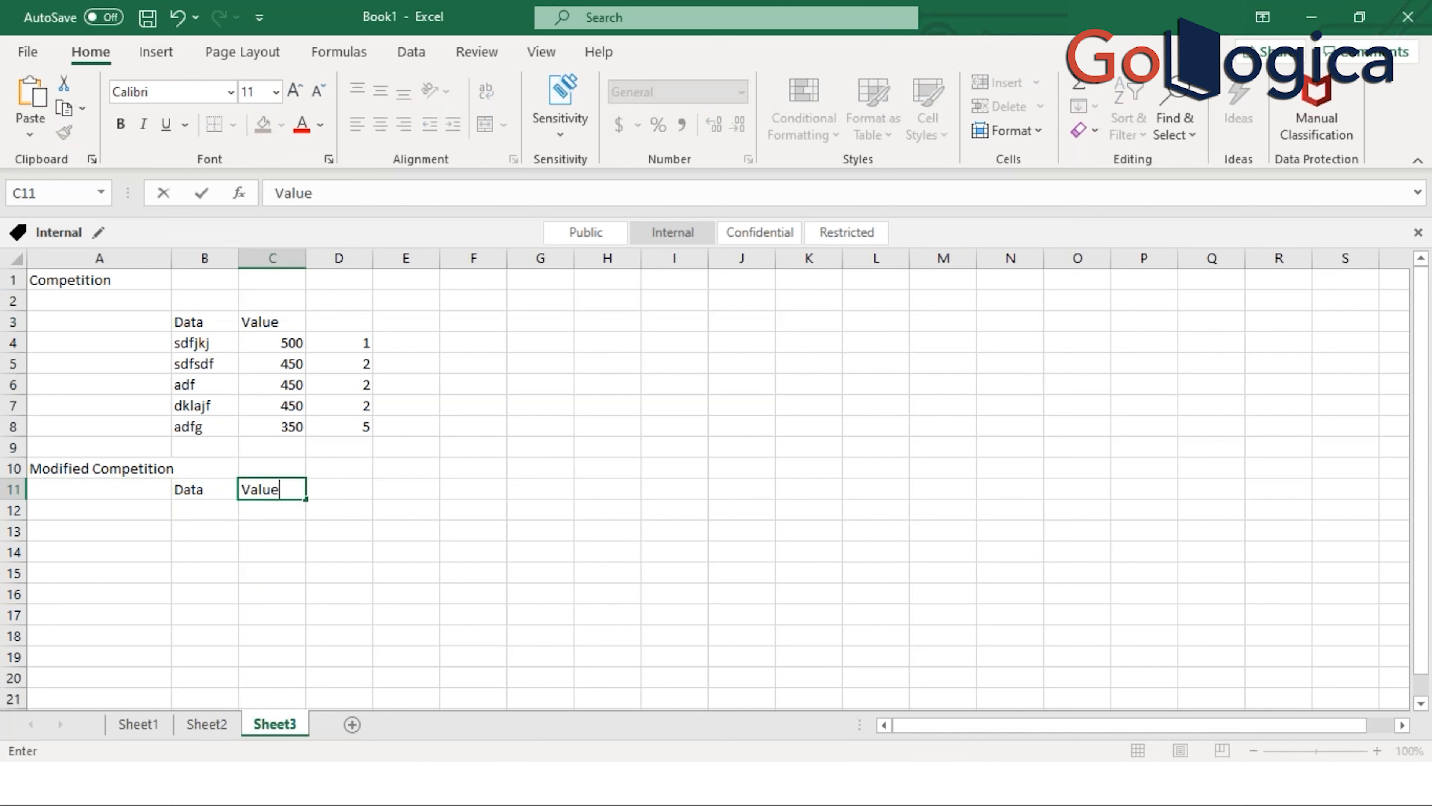
{"action": "key", "text": "Return"}
{"action": "key", "text": "Left"}
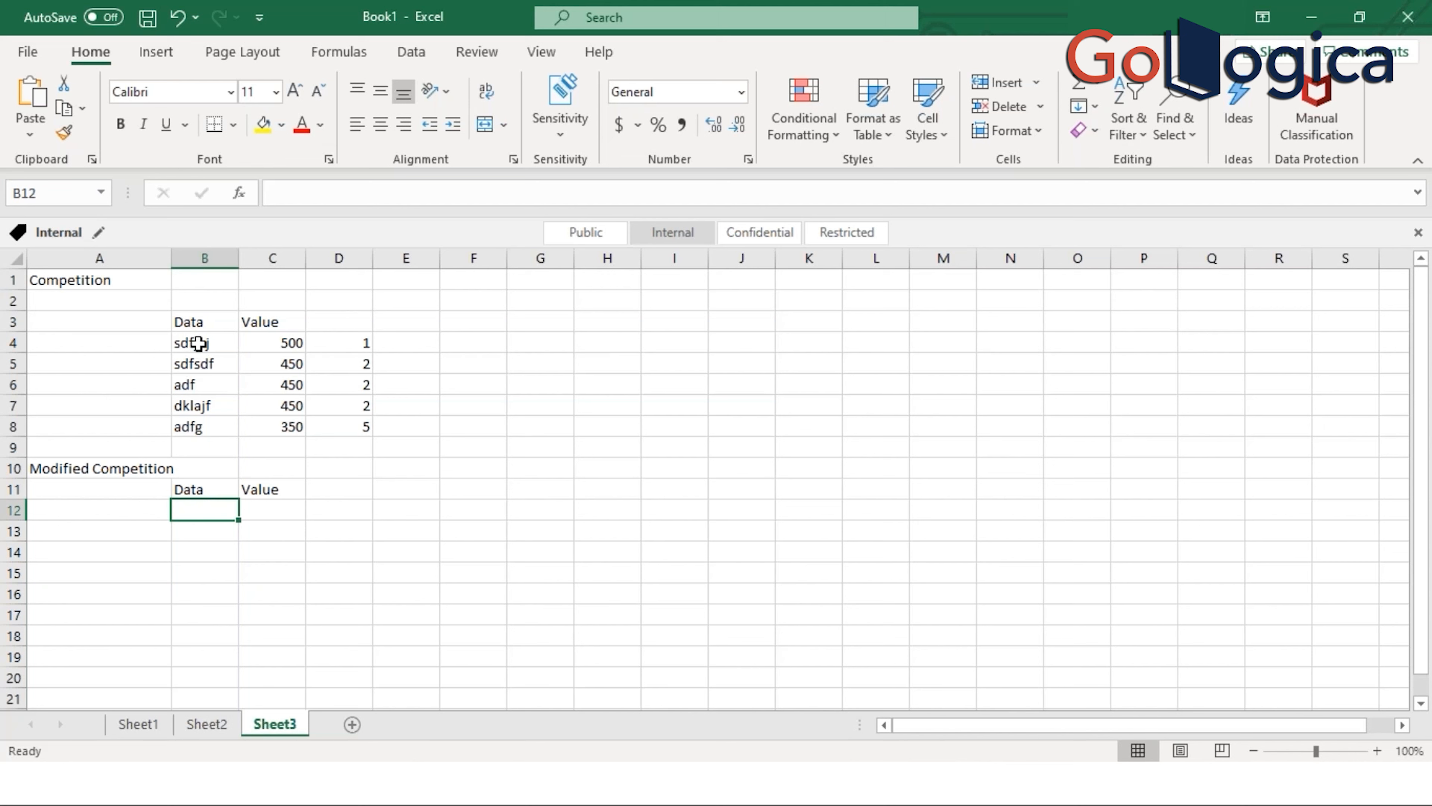
Step: Copy the sample entries and values from B4:C8 into the Modified Competition table starting at B12
{"action": "left_click_drag", "start_coordinate": [193, 344], "coordinate": [290, 421]}
{"action": "key", "text": "ctrl+c"}
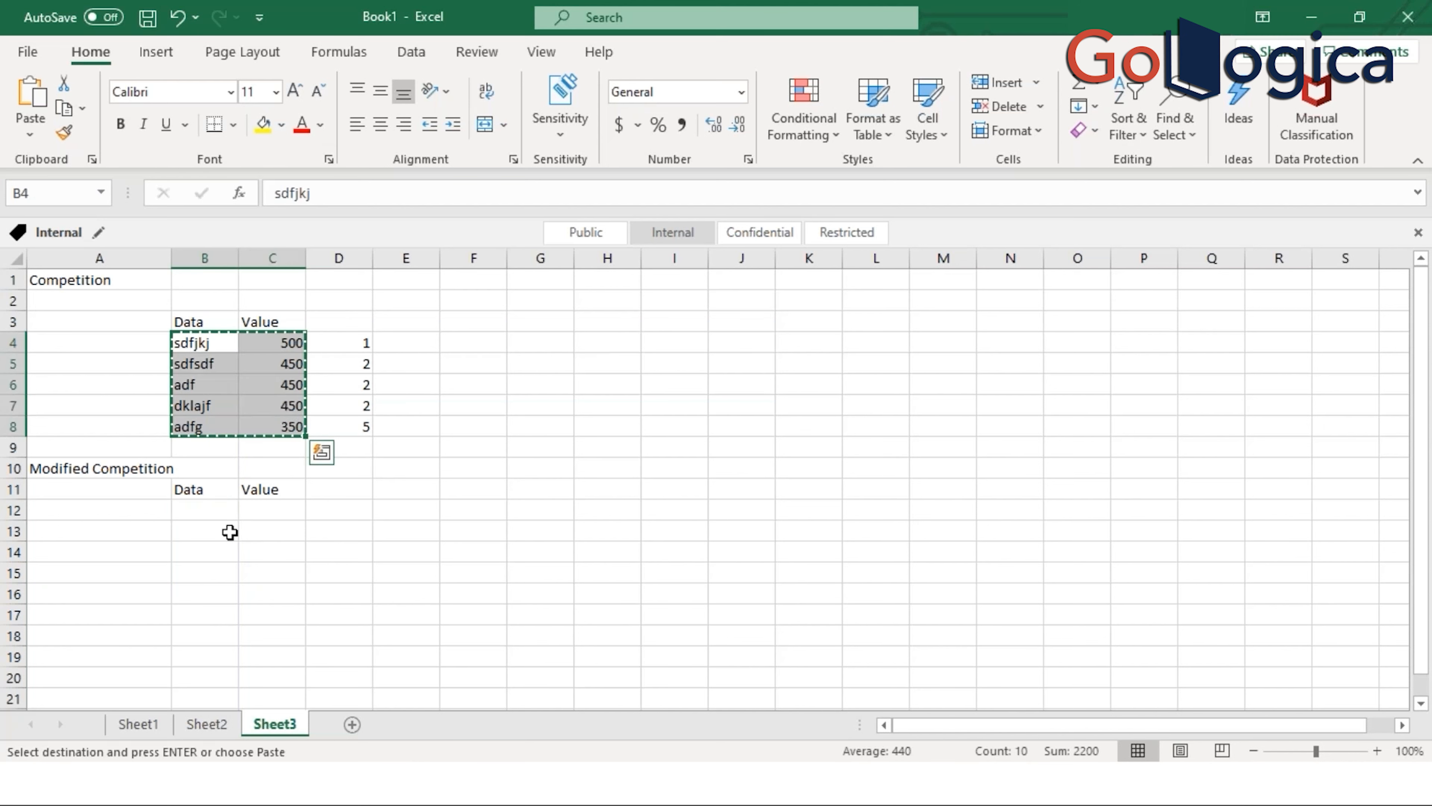
{"action": "left_click", "coordinate": [214, 515]}
{"action": "key", "text": "ctrl+v"}
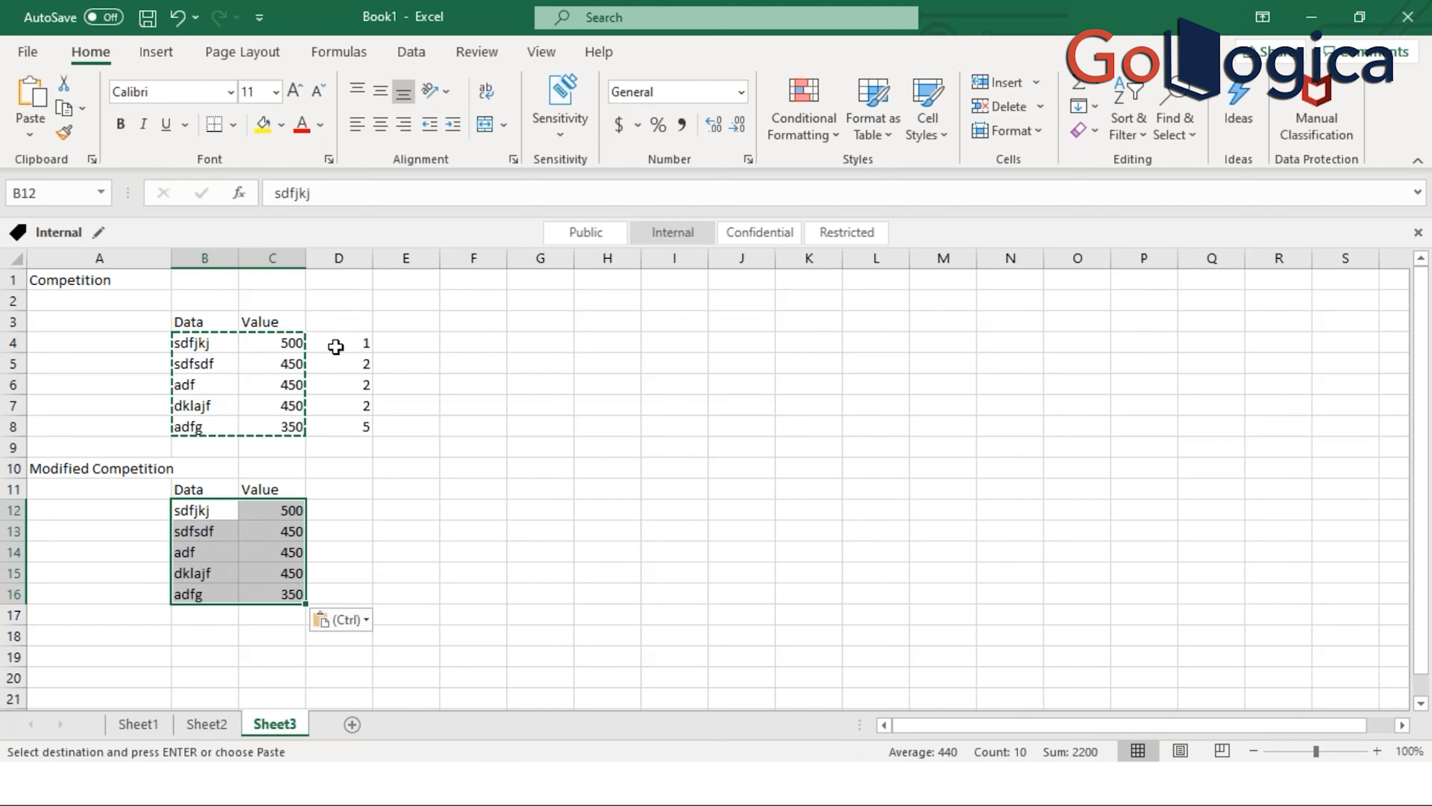
Step: Enter the header Rank in D3 for the Competition table and in D12 for the Modified Competition table
{"action": "left_click", "coordinate": [346, 322]}
{"action": "type", "text": "Rank"}
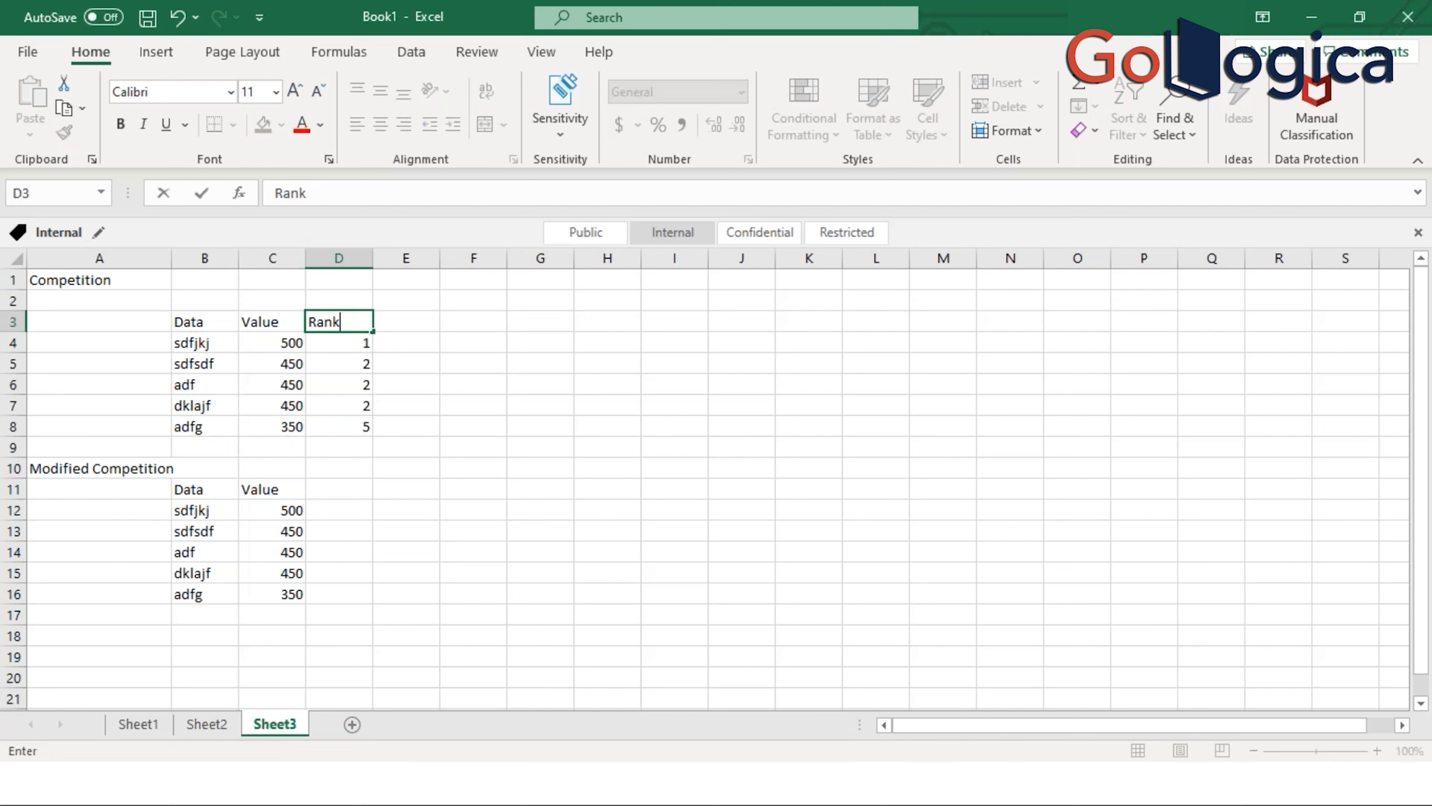
{"action": "key", "text": "Return"}
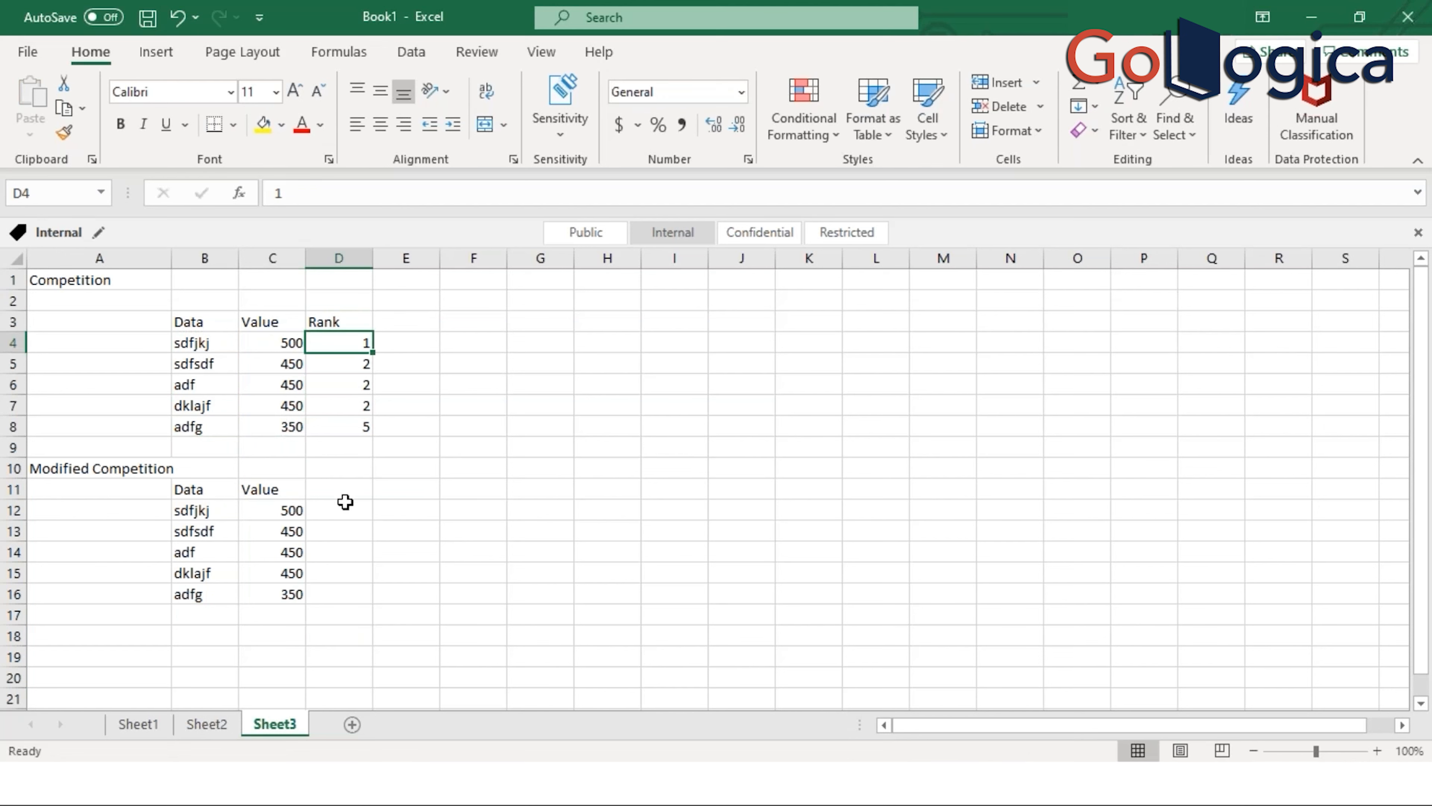
{"action": "left_click", "coordinate": [336, 514]}
{"action": "type", "text": "Rank"}
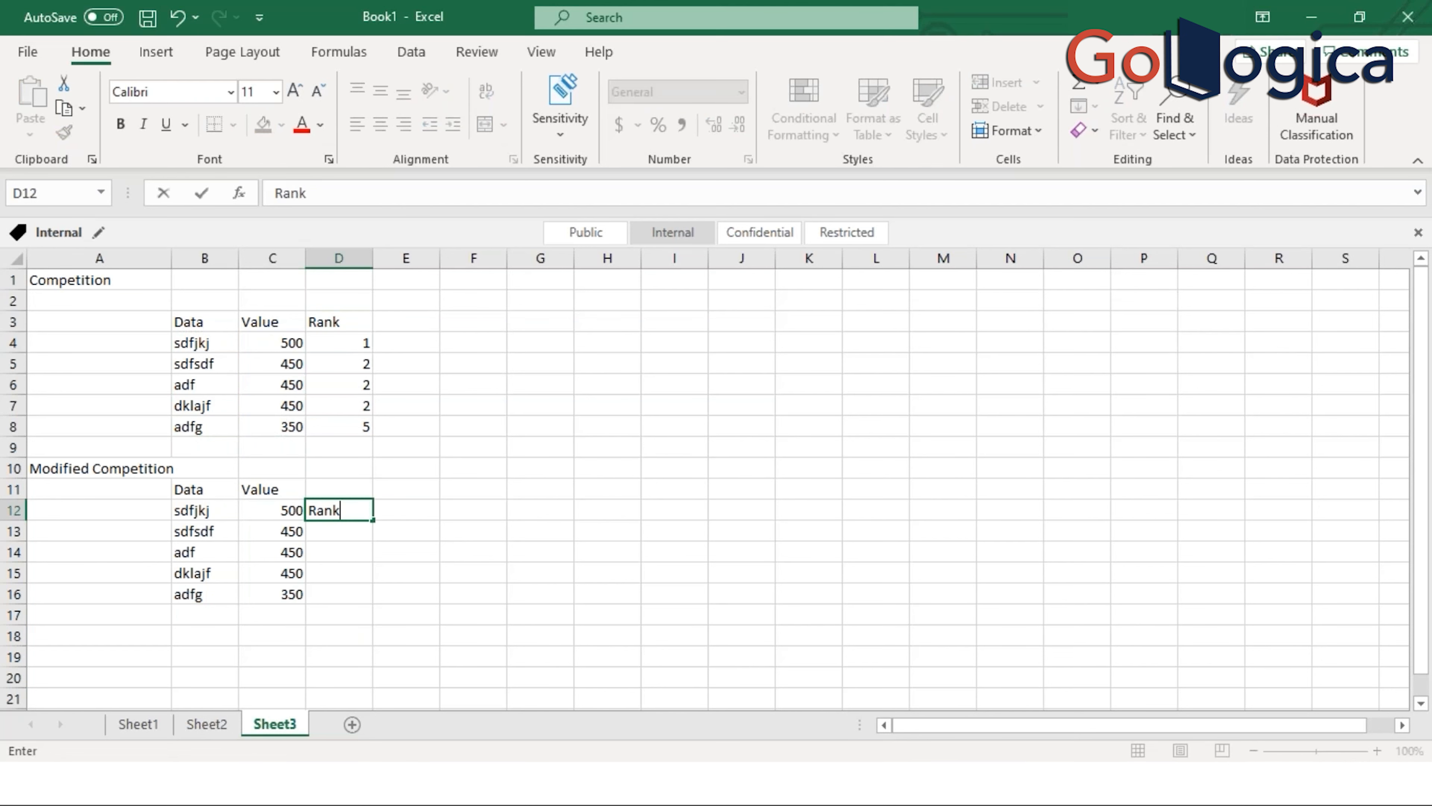
{"action": "key", "text": "Return"}
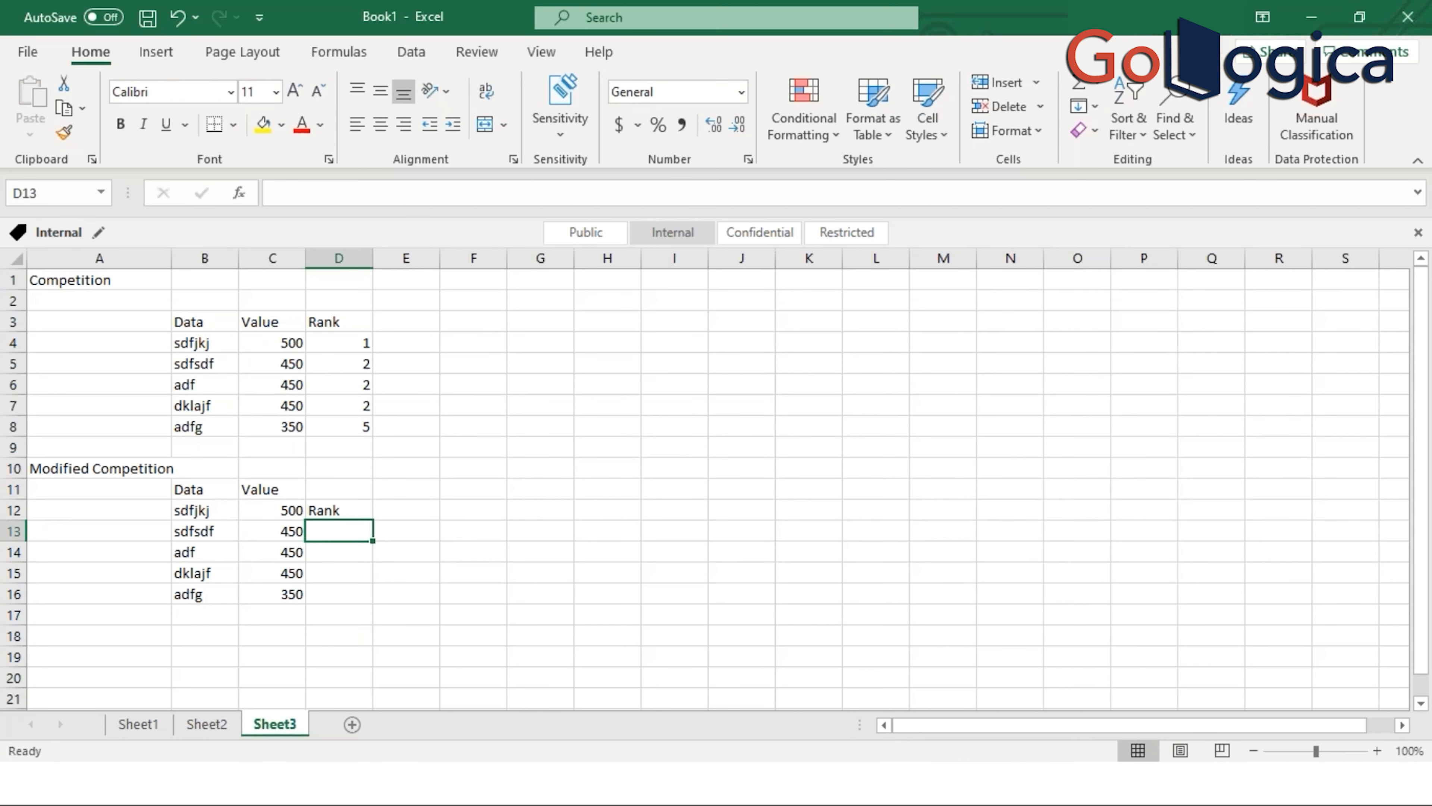
Step: Enter the Modified Competition ranks 4, 4, 4 and 5 in cells D13 to D16
{"action": "type", "text": "4"}
{"action": "key", "text": "Return"}
{"action": "type", "text": "4"}
{"action": "key", "text": "Return"}
{"action": "type", "text": "4"}
{"action": "key", "text": "Return"}
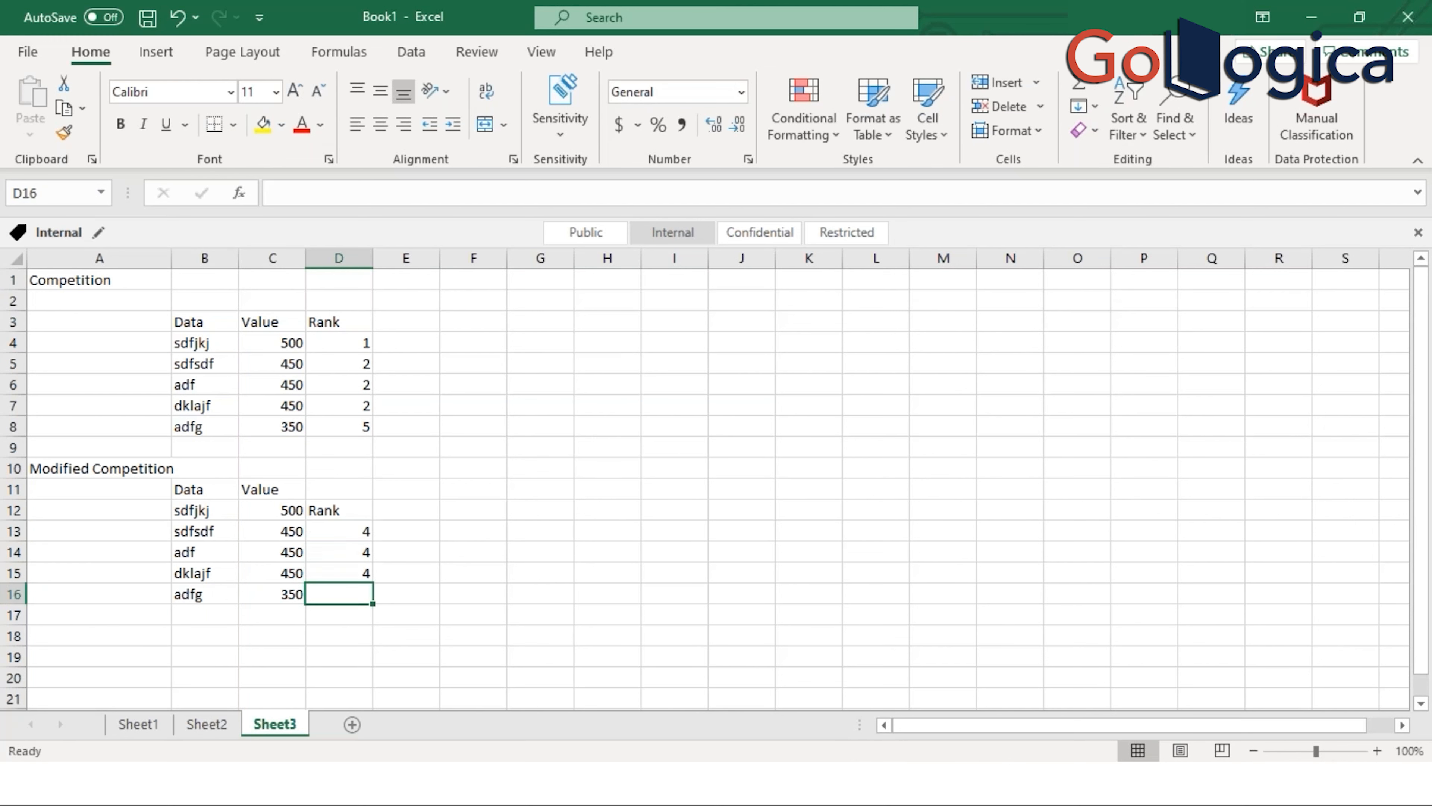
{"action": "type", "text": "5"}
{"action": "key", "text": "Return"}
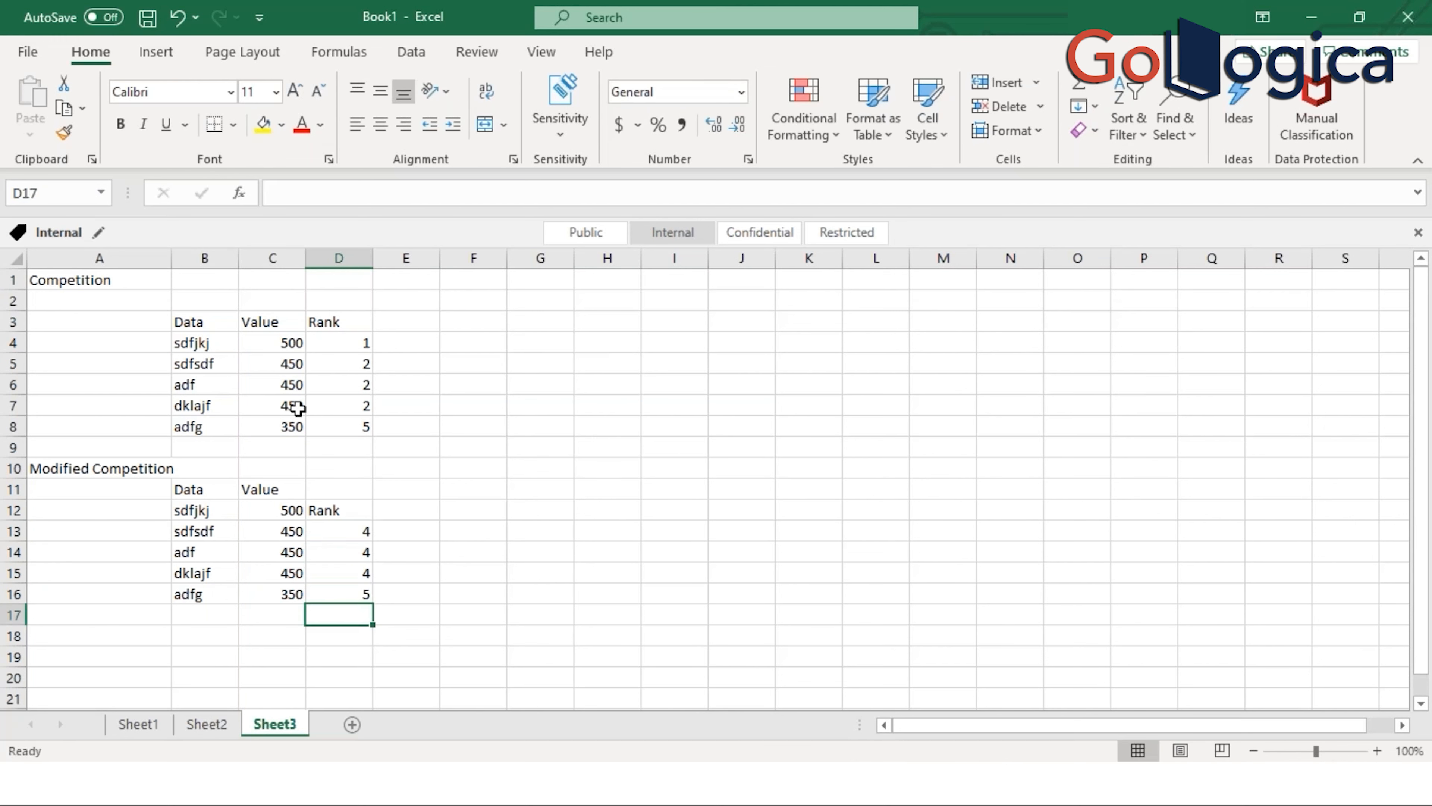
Step: Compare the Competition ranks in D4:D8 with the tied Modified Competition ranks in D13:D15
{"action": "left_click", "coordinate": [354, 425]}
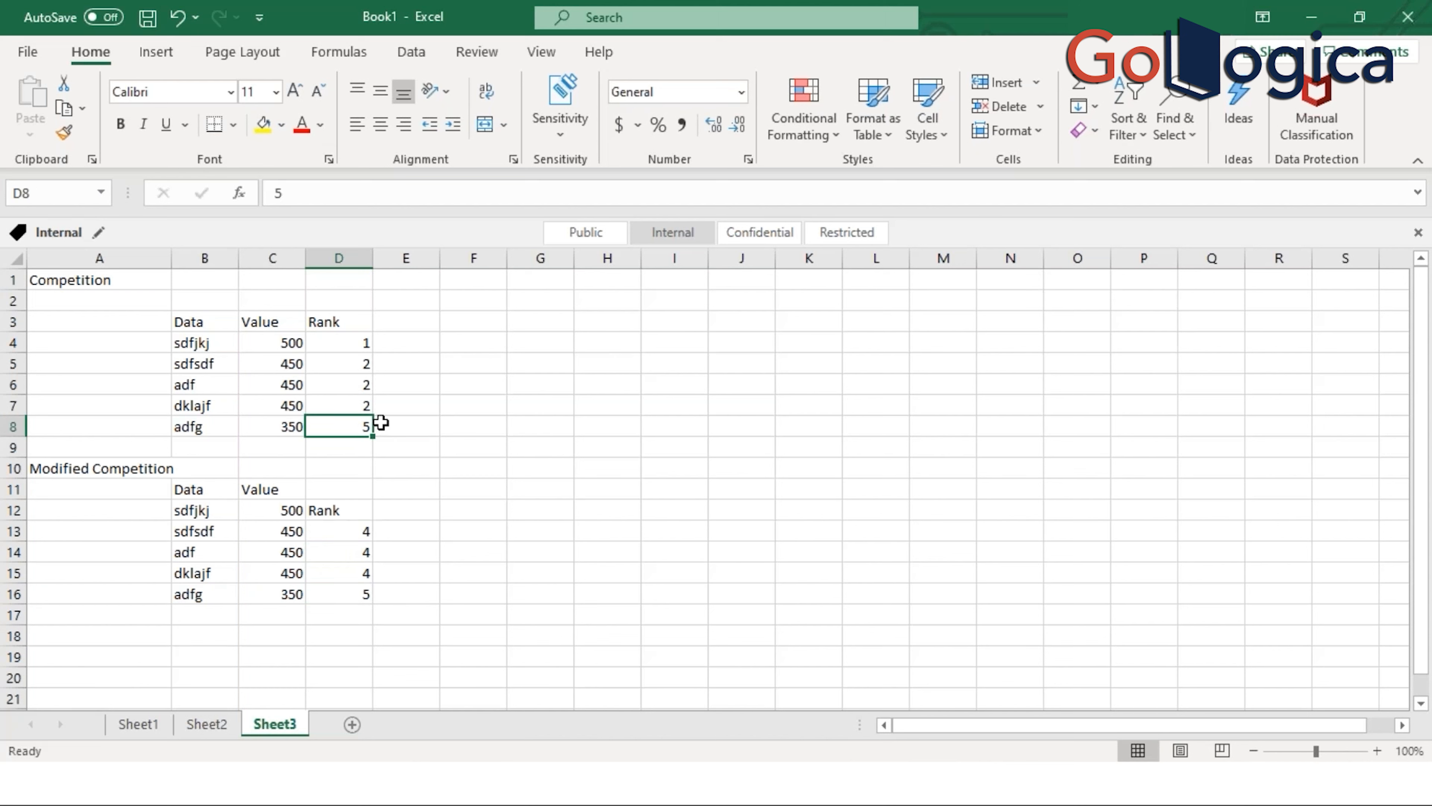
{"action": "left_click_drag", "start_coordinate": [369, 363], "coordinate": [367, 405]}
{"action": "left_click", "coordinate": [364, 343]}
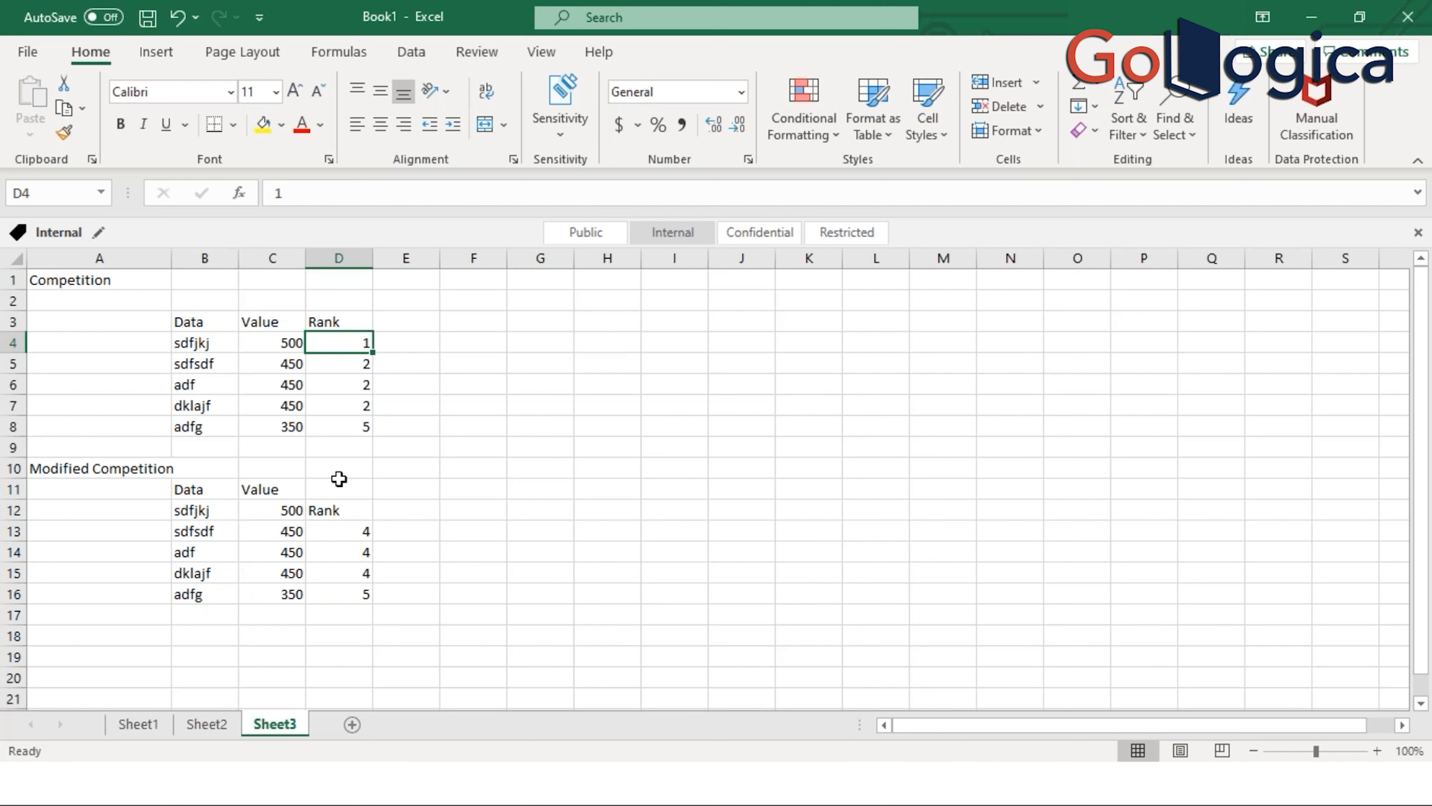
{"action": "left_click", "coordinate": [367, 423]}
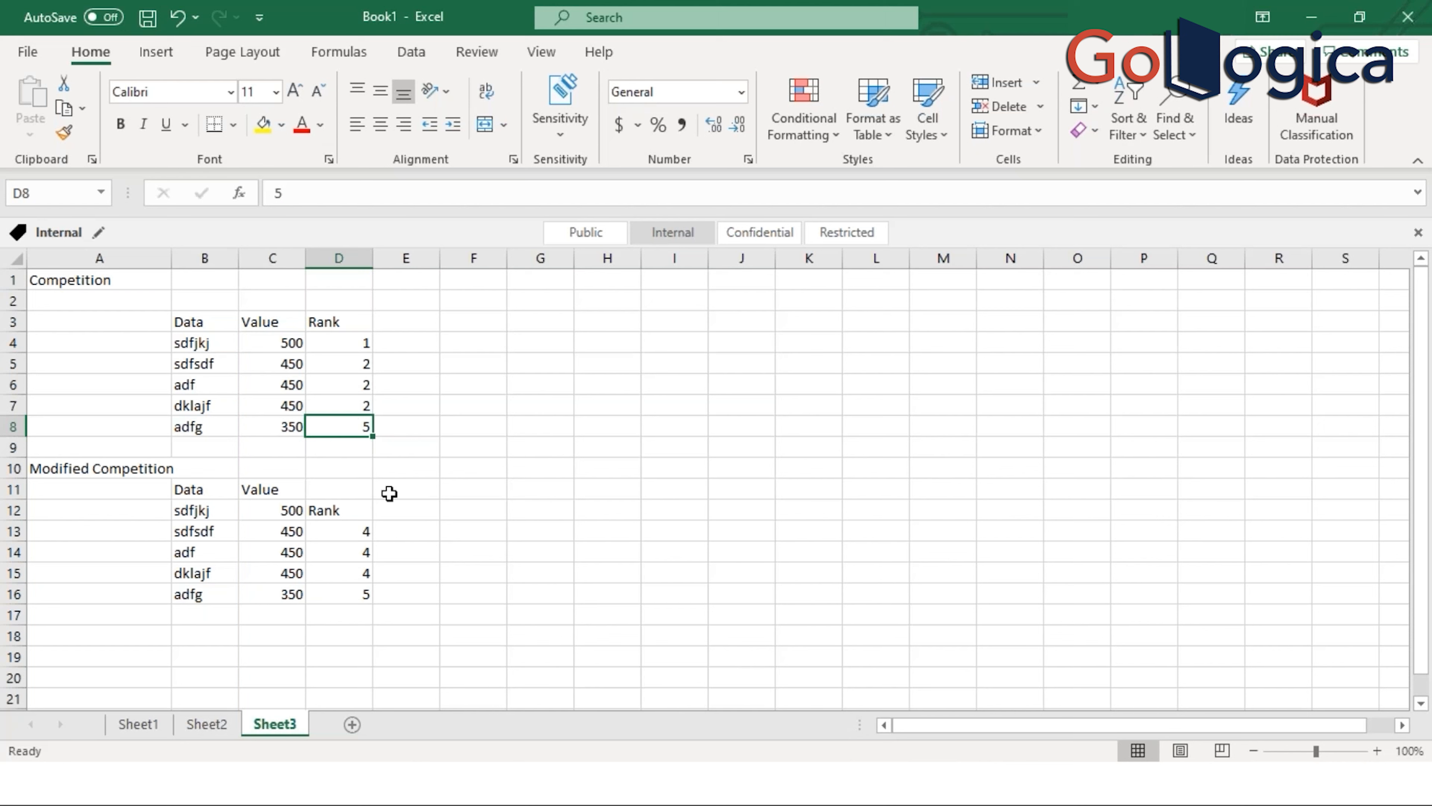
{"action": "left_click_drag", "start_coordinate": [355, 572], "coordinate": [354, 539]}
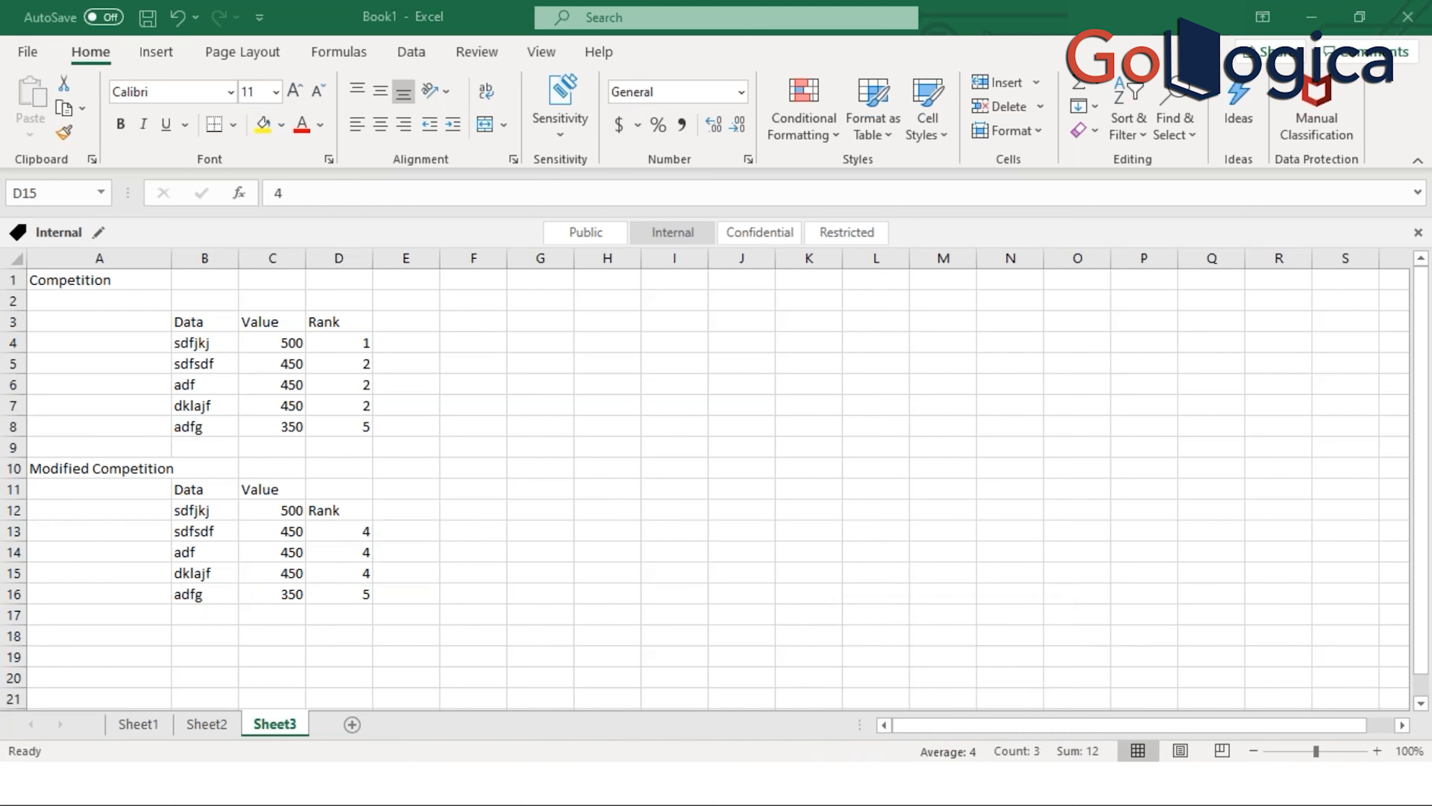
Step: Switch to Tableau to check which rank type follows Modified Competition, and return to the Excel workbook
{"action": "left_click", "coordinate": [953, 782]}
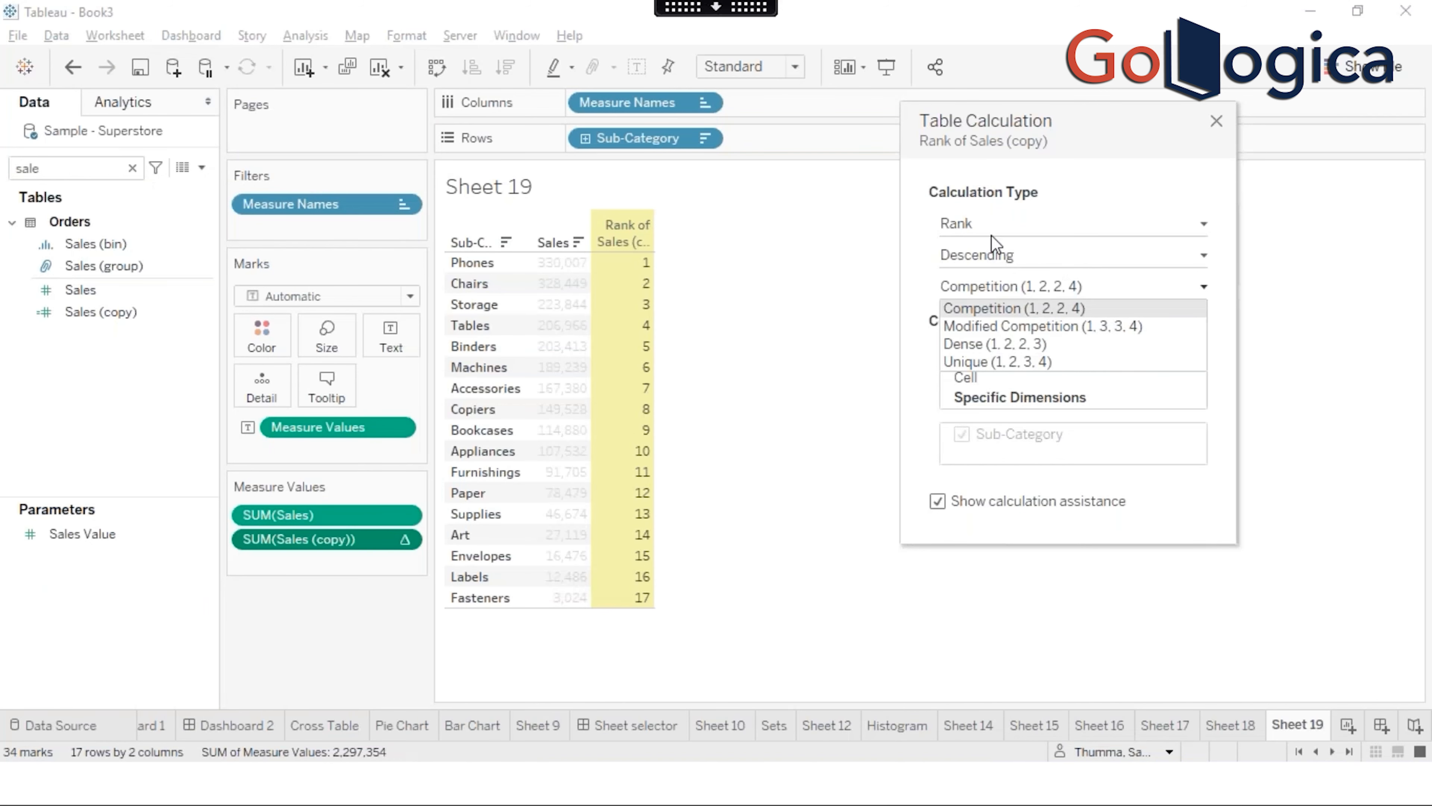
{"action": "left_click", "coordinate": [700, 8]}
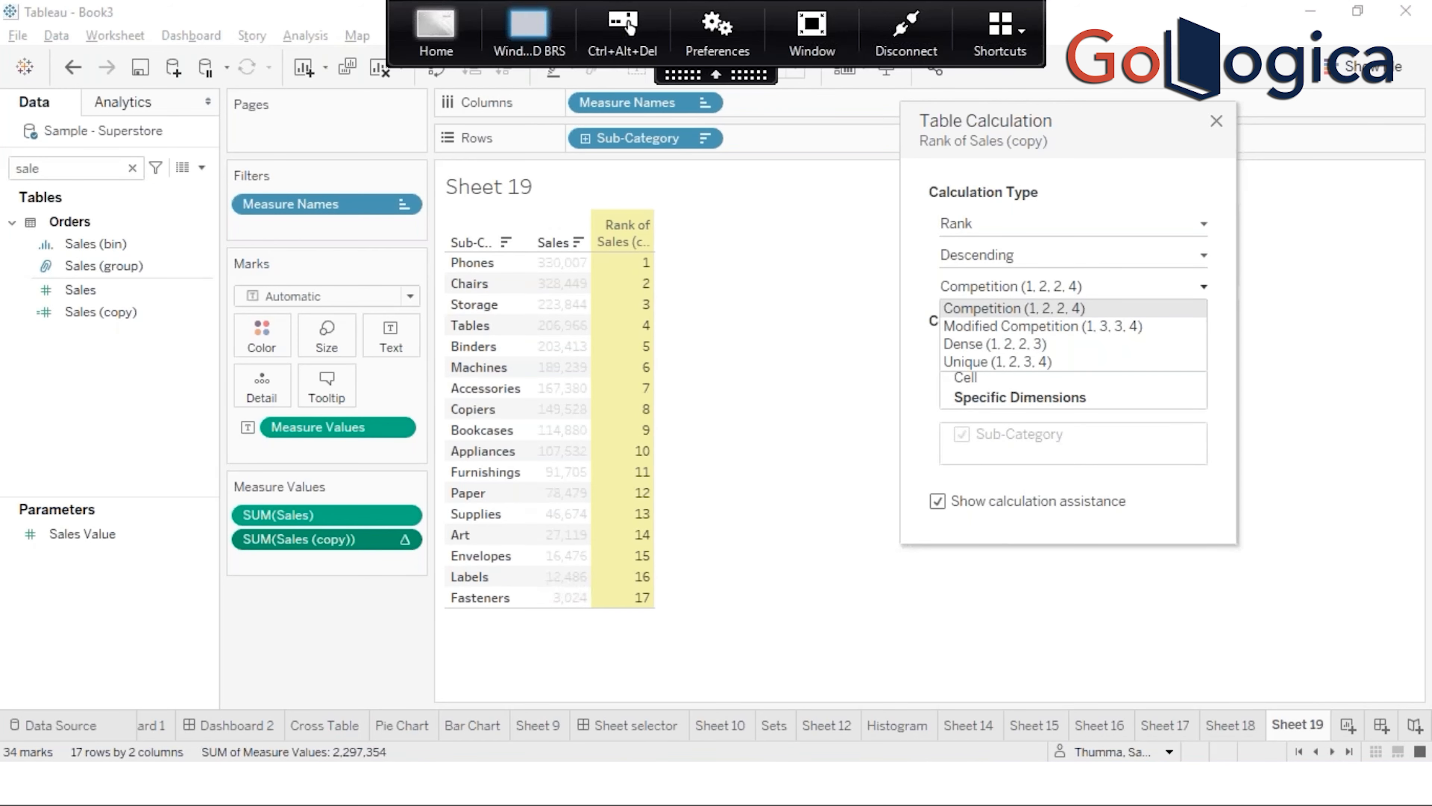
{"action": "left_click", "coordinate": [429, 42]}
Step: Enter the title Dense in G1 for the third ranking example
{"action": "left_click", "coordinate": [541, 279]}
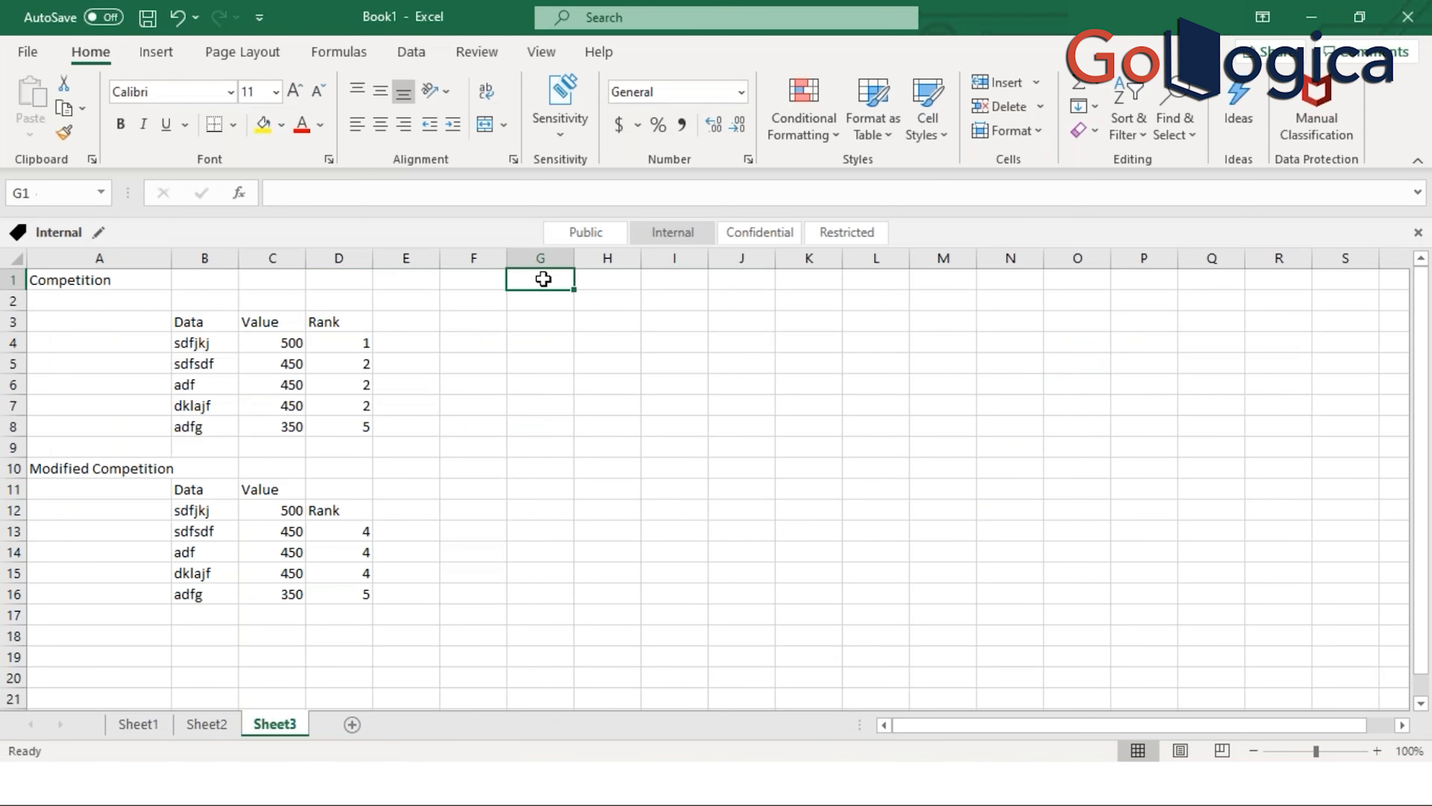
{"action": "type", "text": "Dense"}
{"action": "key", "text": "Return"}
Step: Copy the Data and Value table from B3:C8 into the Dense example starting at G3
{"action": "left_click_drag", "start_coordinate": [188, 326], "coordinate": [300, 426]}
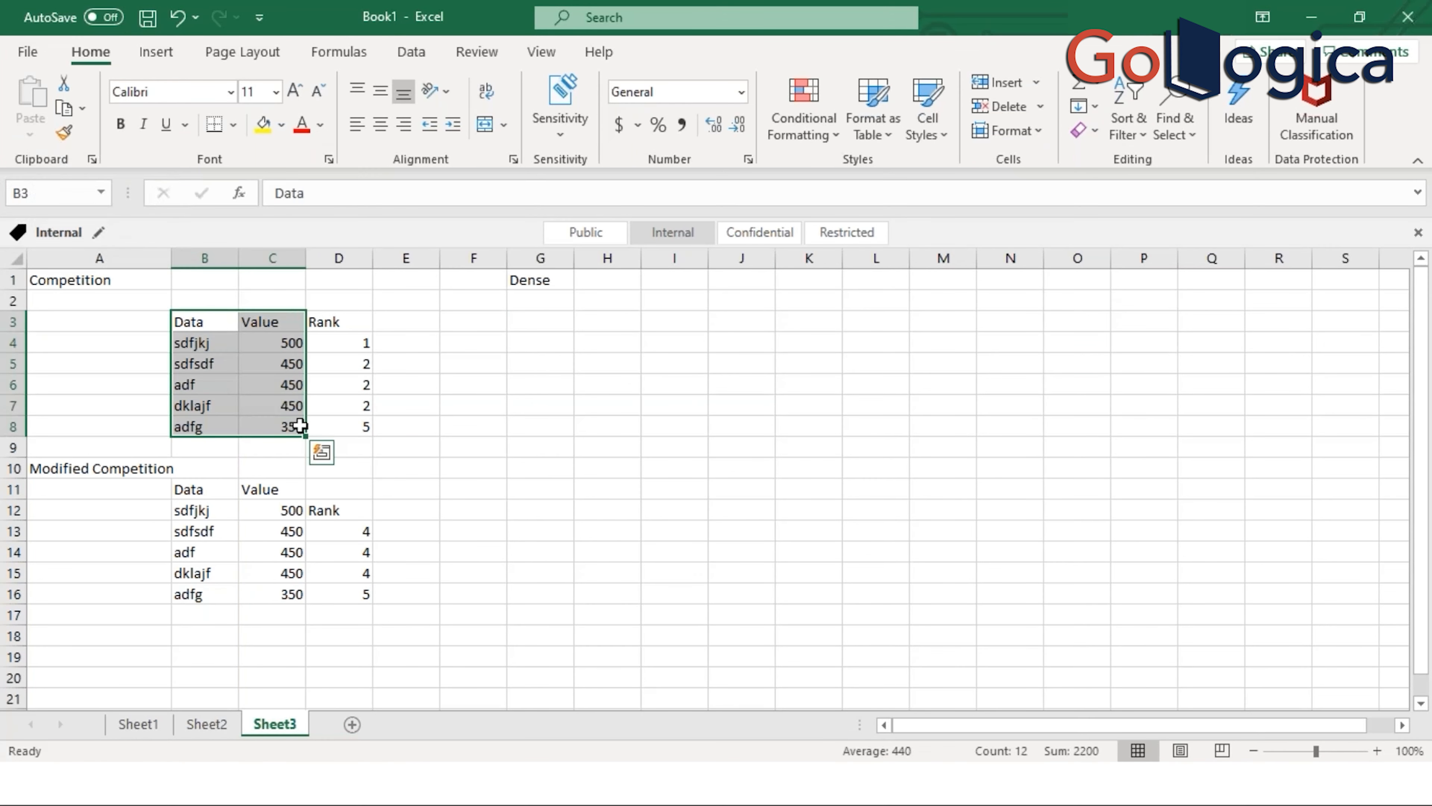
{"action": "key", "text": "ctrl+c"}
{"action": "left_click", "coordinate": [541, 317]}
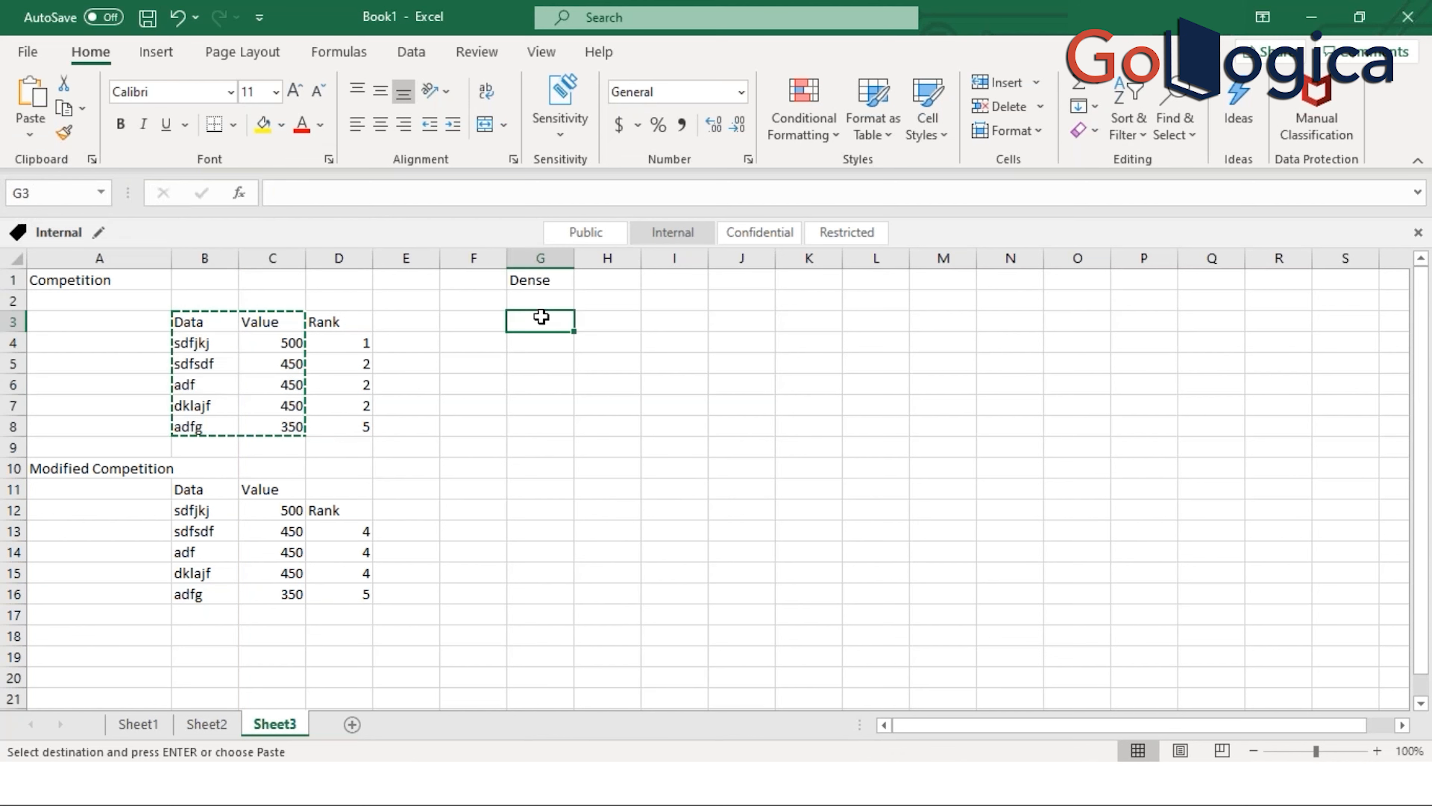
{"action": "key", "text": "ctrl+v"}
Step: Enter the header Rank in I3 and the dense ranks 1, 2, 2, 2 and 3 in I4:I8
{"action": "left_click", "coordinate": [695, 326]}
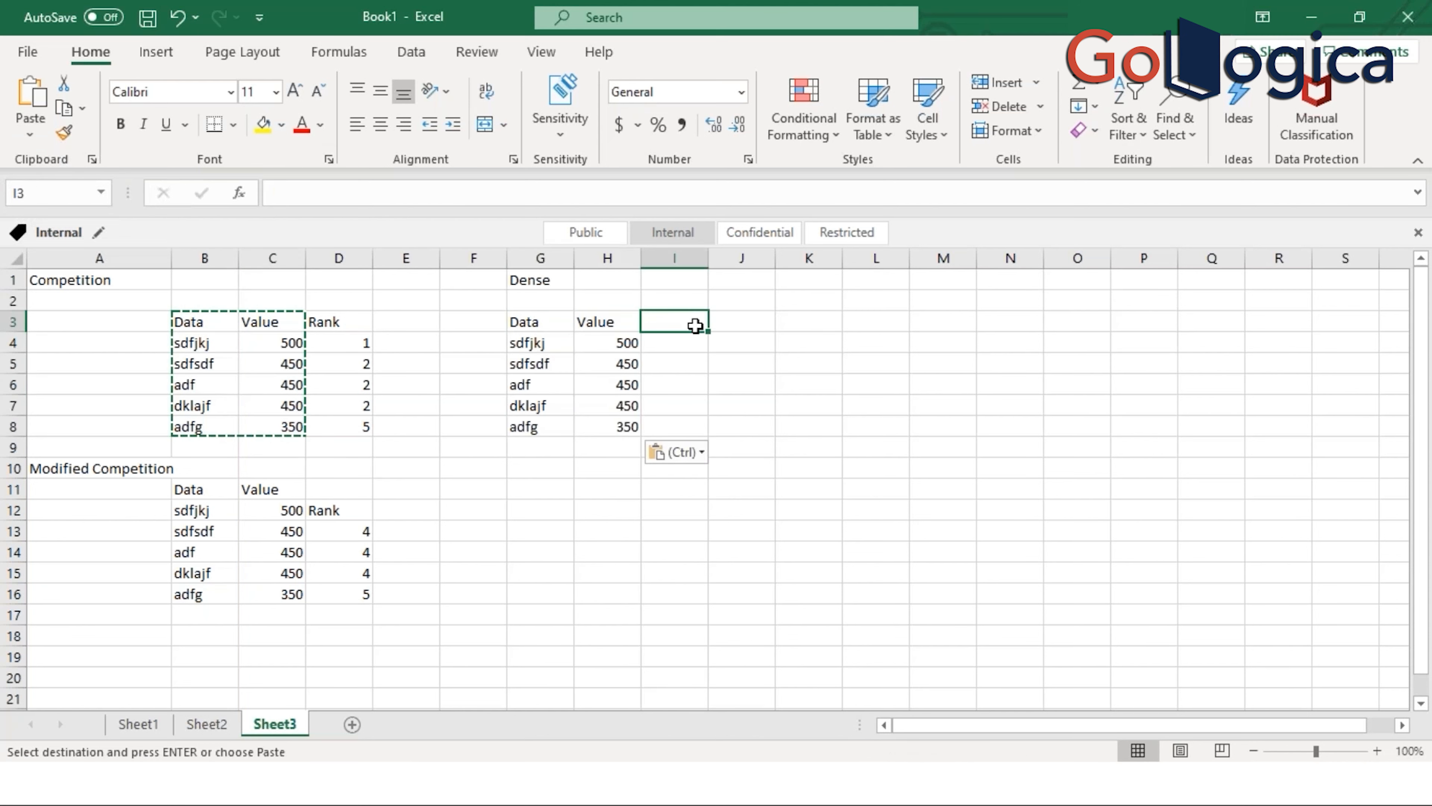
{"action": "type", "text": "Rank"}
{"action": "key", "text": "Return"}
{"action": "type", "text": "1"}
{"action": "key", "text": "Return"}
{"action": "type", "text": "2"}
{"action": "key", "text": "Return"}
{"action": "type", "text": "2"}
{"action": "key", "text": "Return"}
{"action": "type", "text": "2"}
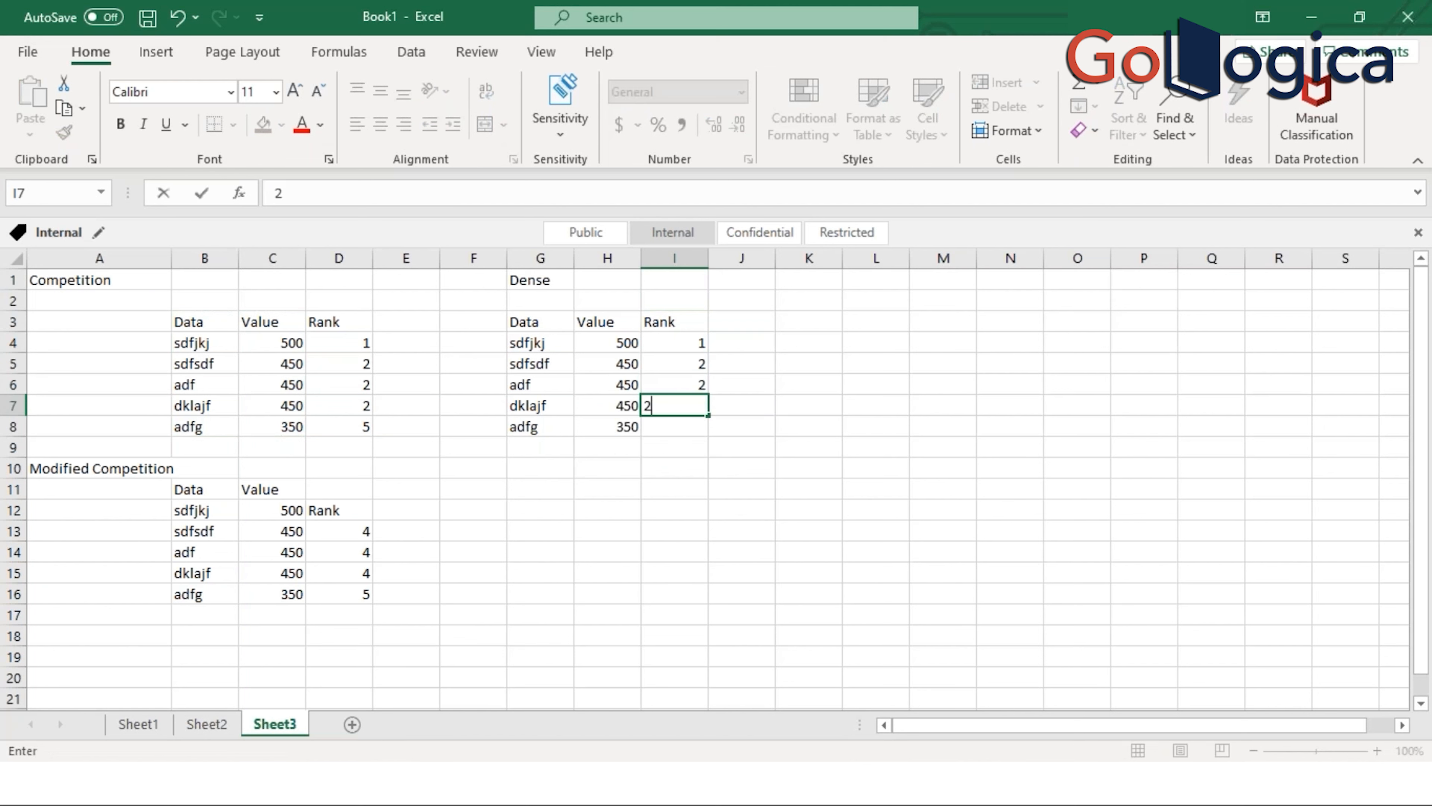
{"action": "key", "text": "Return"}
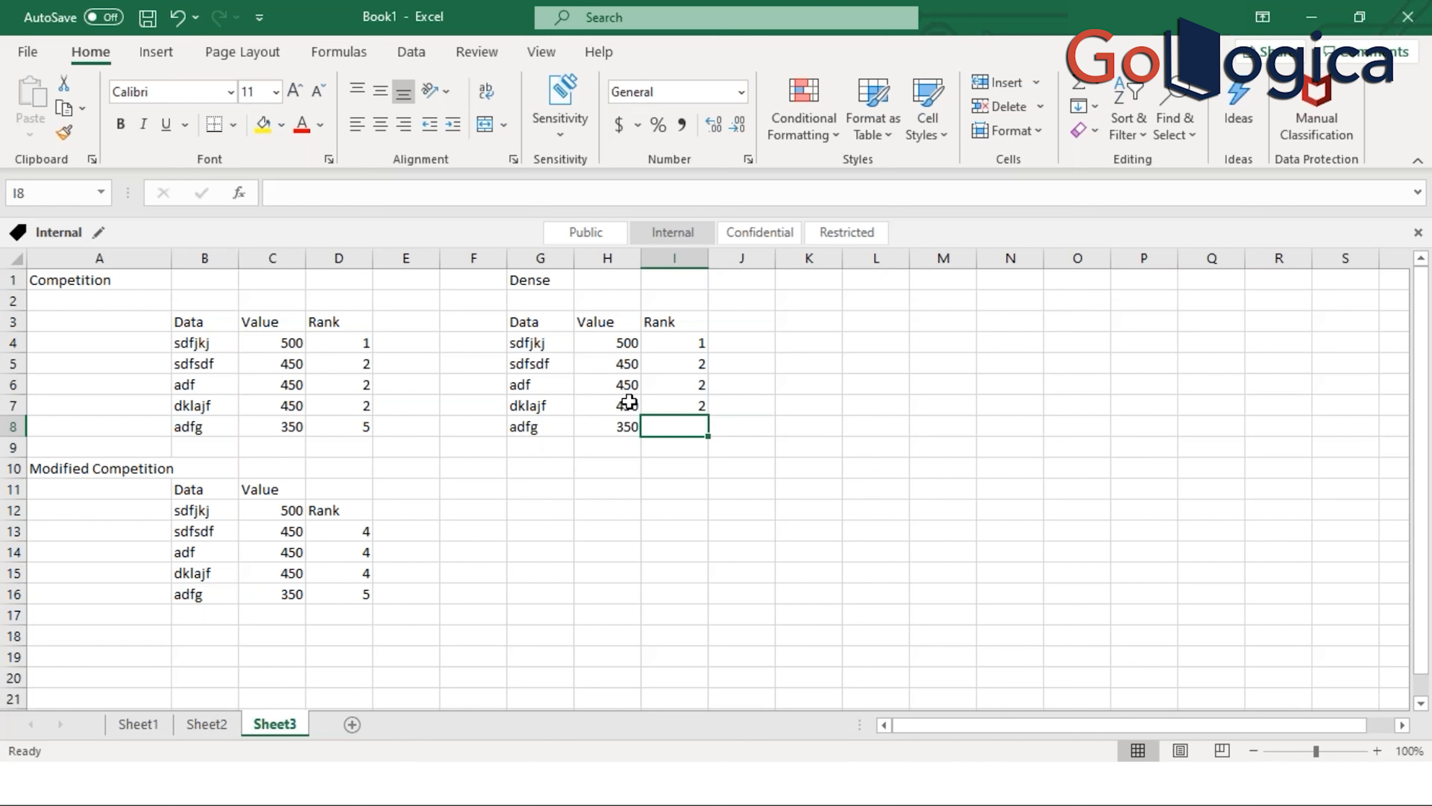
{"action": "type", "text": "3"}
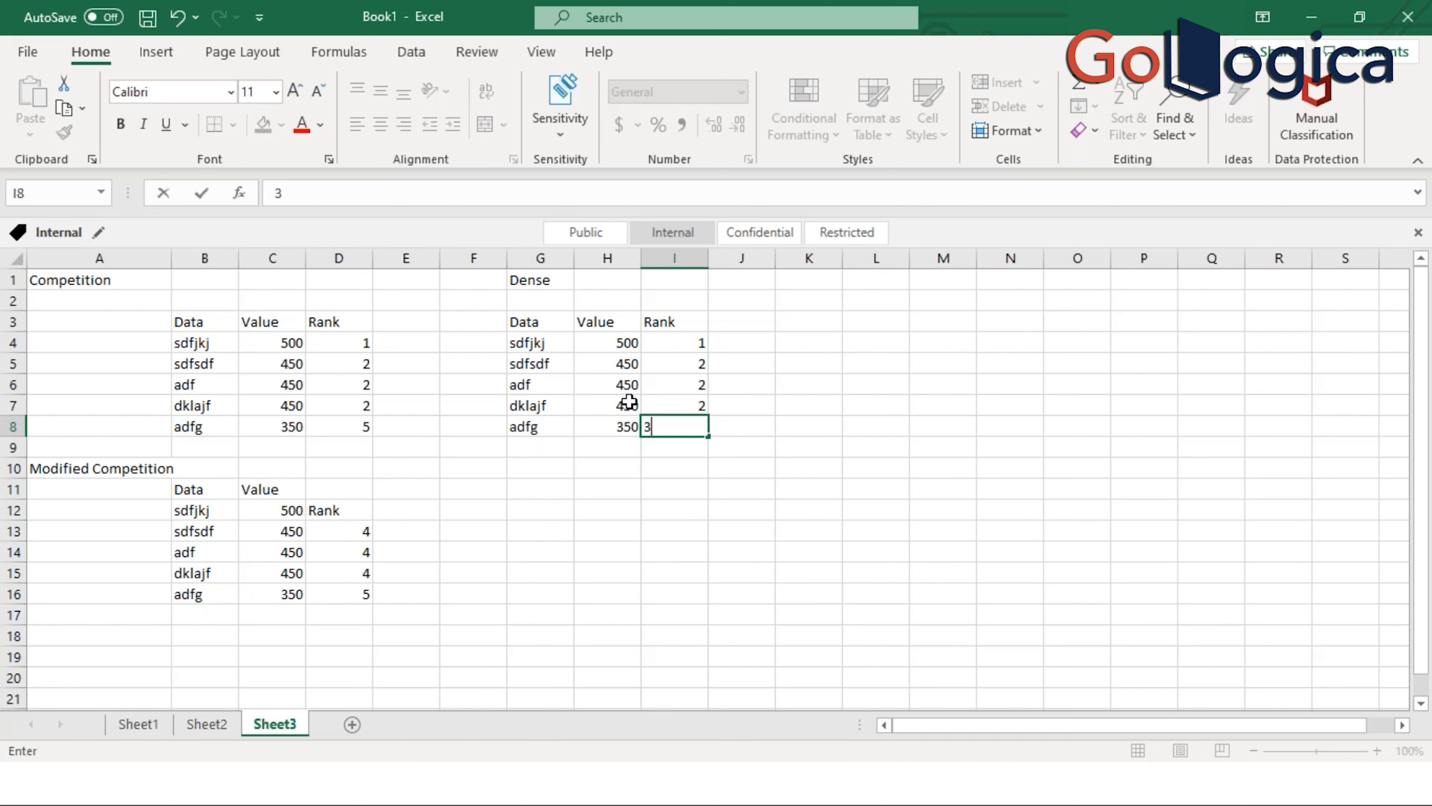
{"action": "key", "text": "Return"}
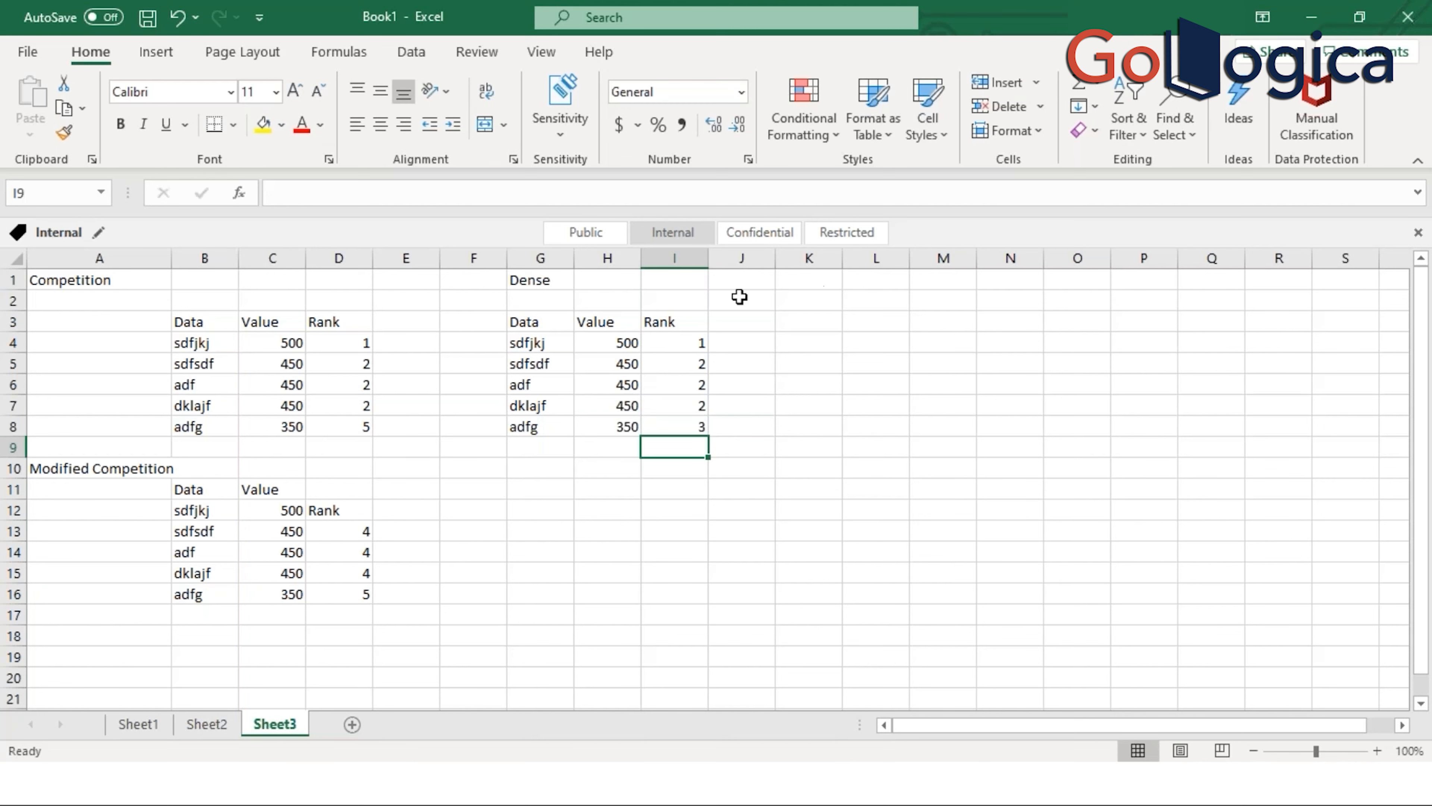
Step: Switch to Tableau to check the rank type listed after Dense, and return to the Excel workbook
{"action": "left_click", "coordinate": [951, 783]}
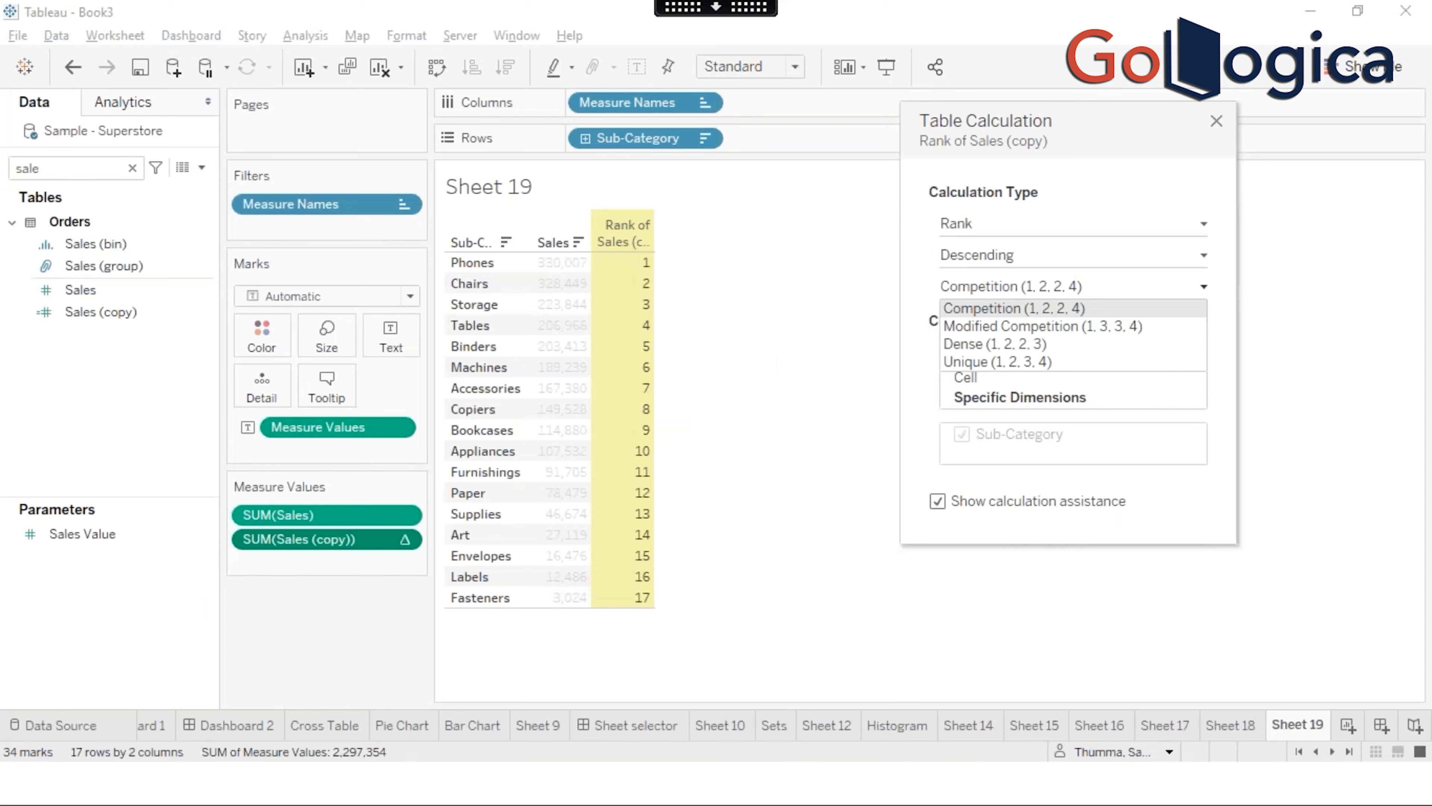
{"action": "left_click", "coordinate": [712, 10]}
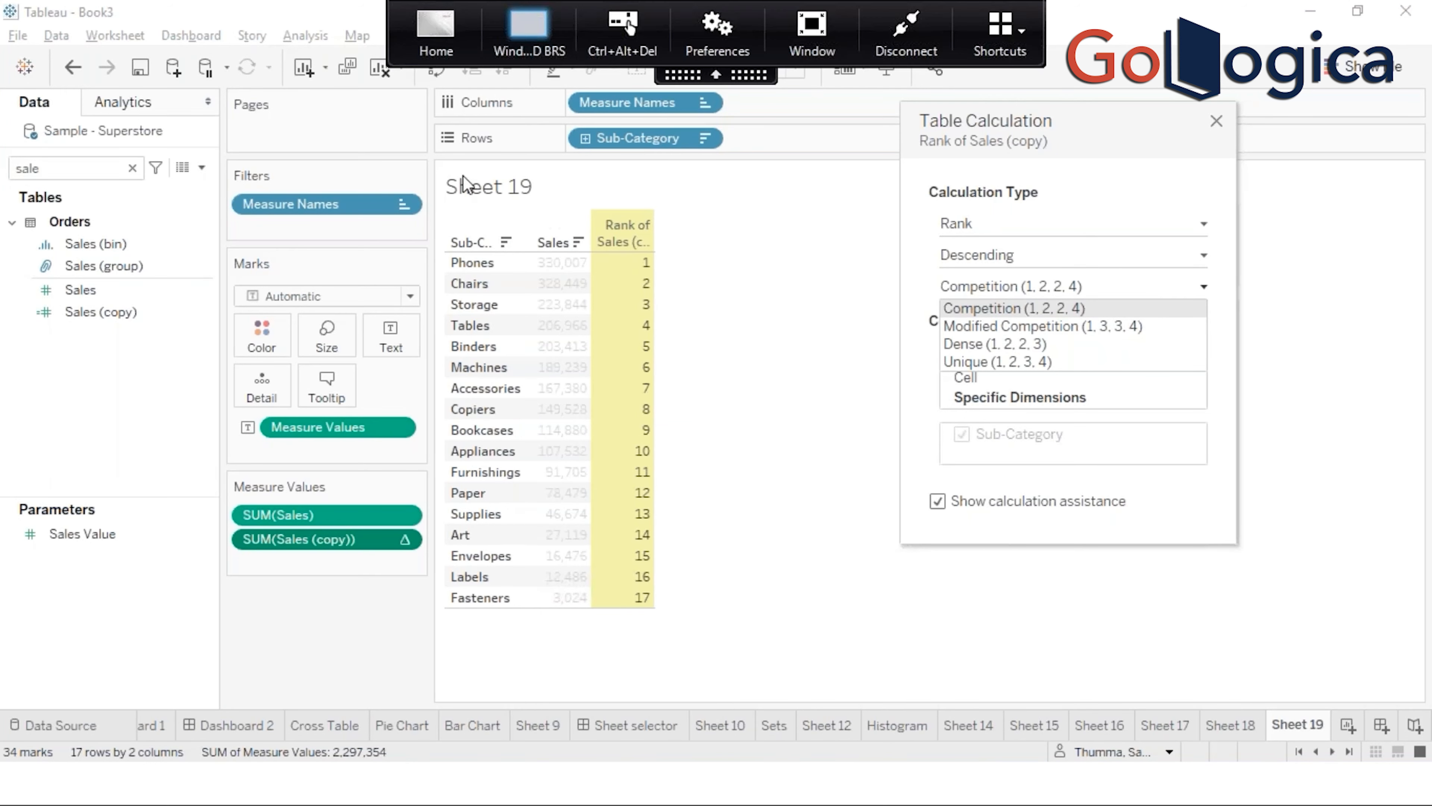
{"action": "left_click", "coordinate": [439, 50]}
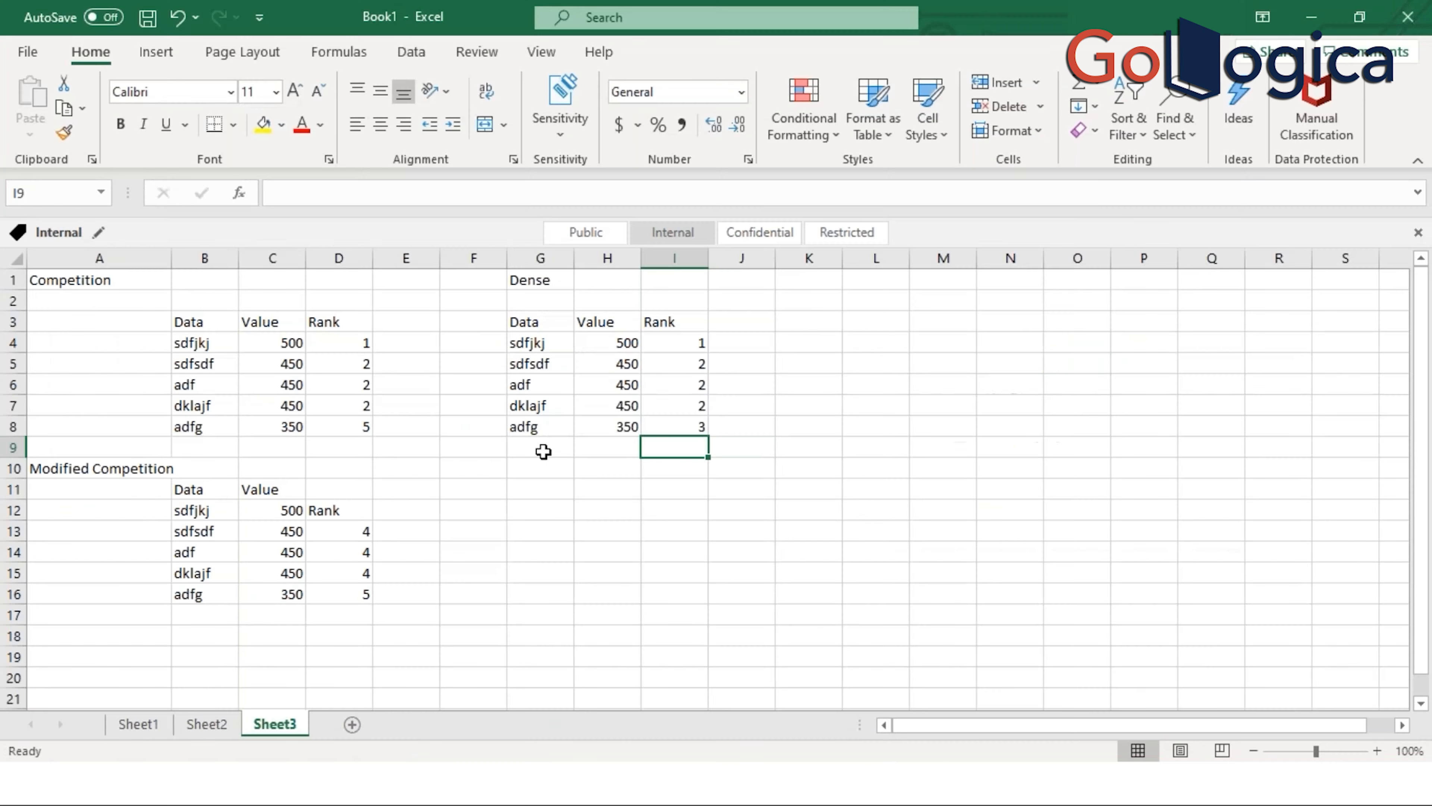
Step: Enter the title Unique in G10 below the Dense example
{"action": "left_click", "coordinate": [536, 473]}
{"action": "type", "text": "Un"}
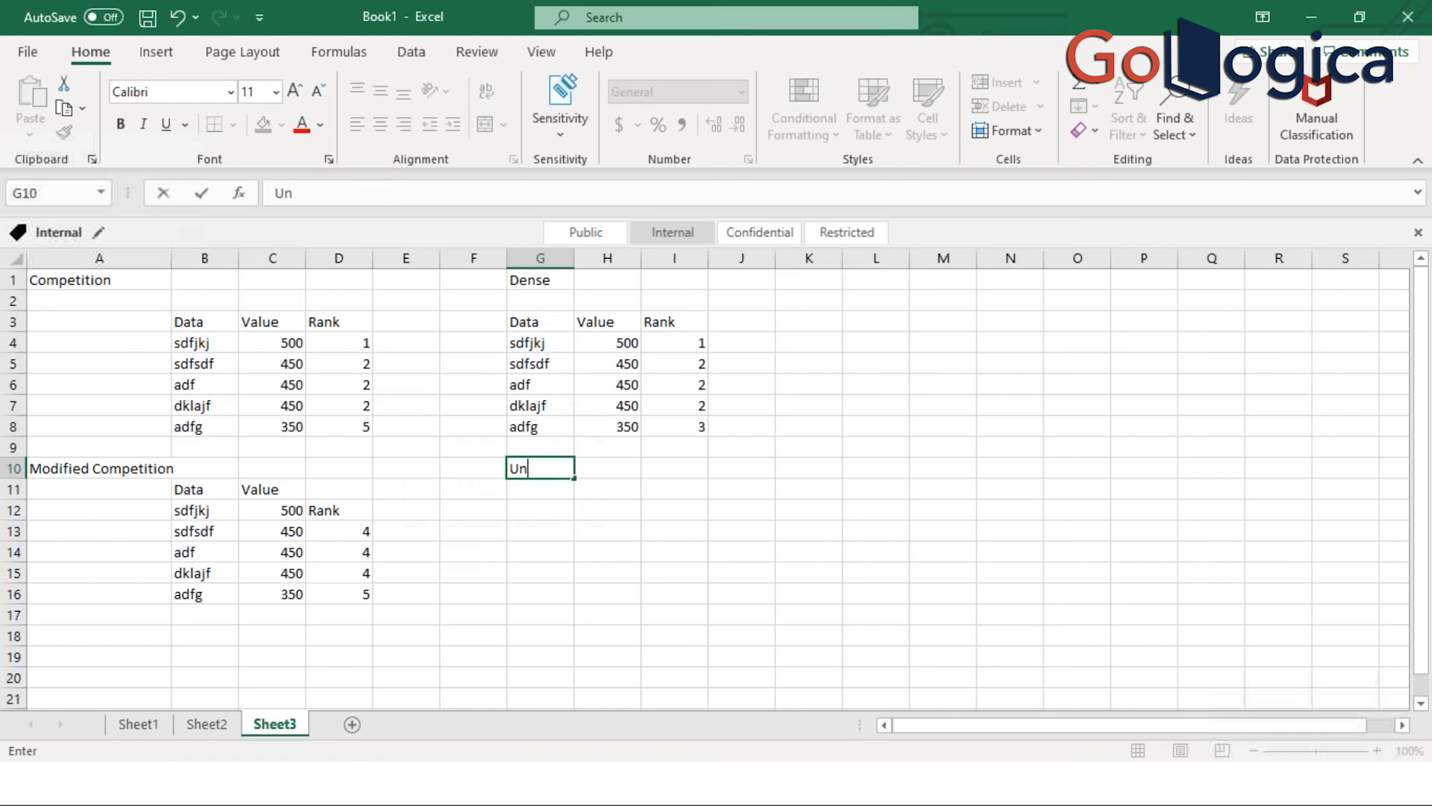
{"action": "type", "text": "ique"}
{"action": "key", "text": "Return"}
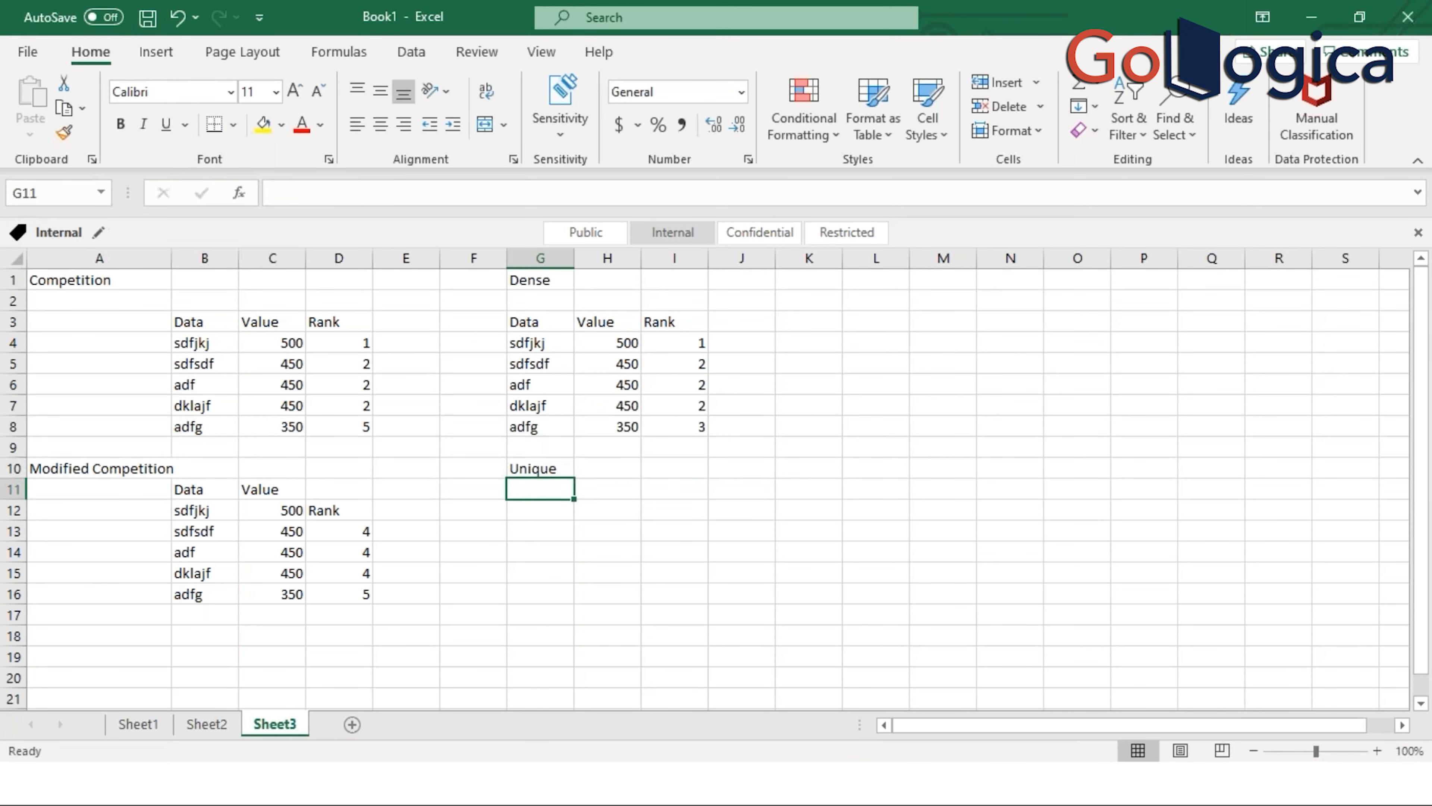
Step: Copy the Data and Value table from G3:H8 into the Unique example starting at G11
{"action": "left_click_drag", "start_coordinate": [535, 326], "coordinate": [605, 427]}
{"action": "key", "text": "ctrl+c"}
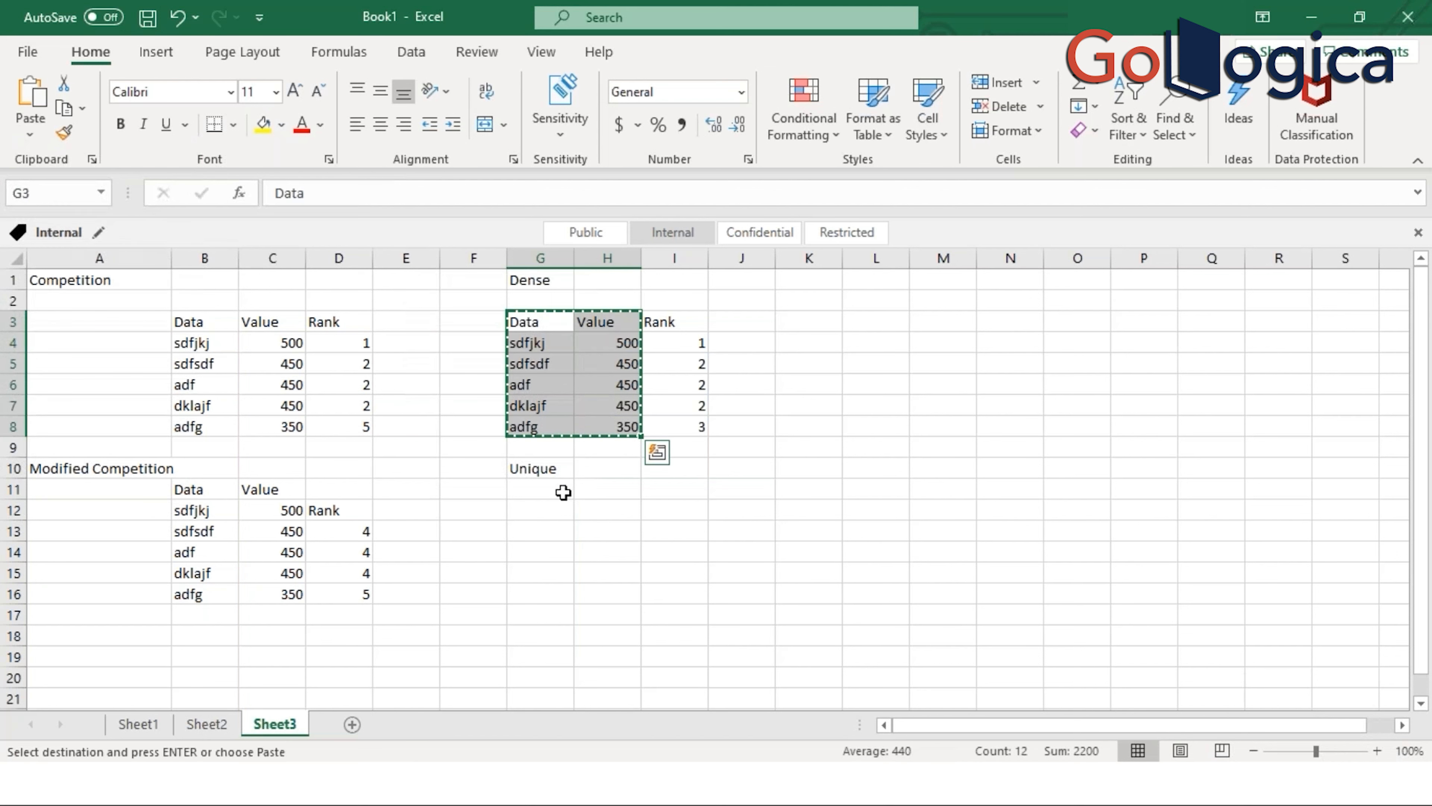
{"action": "left_click", "coordinate": [559, 490]}
{"action": "key", "text": "ctrl+v"}
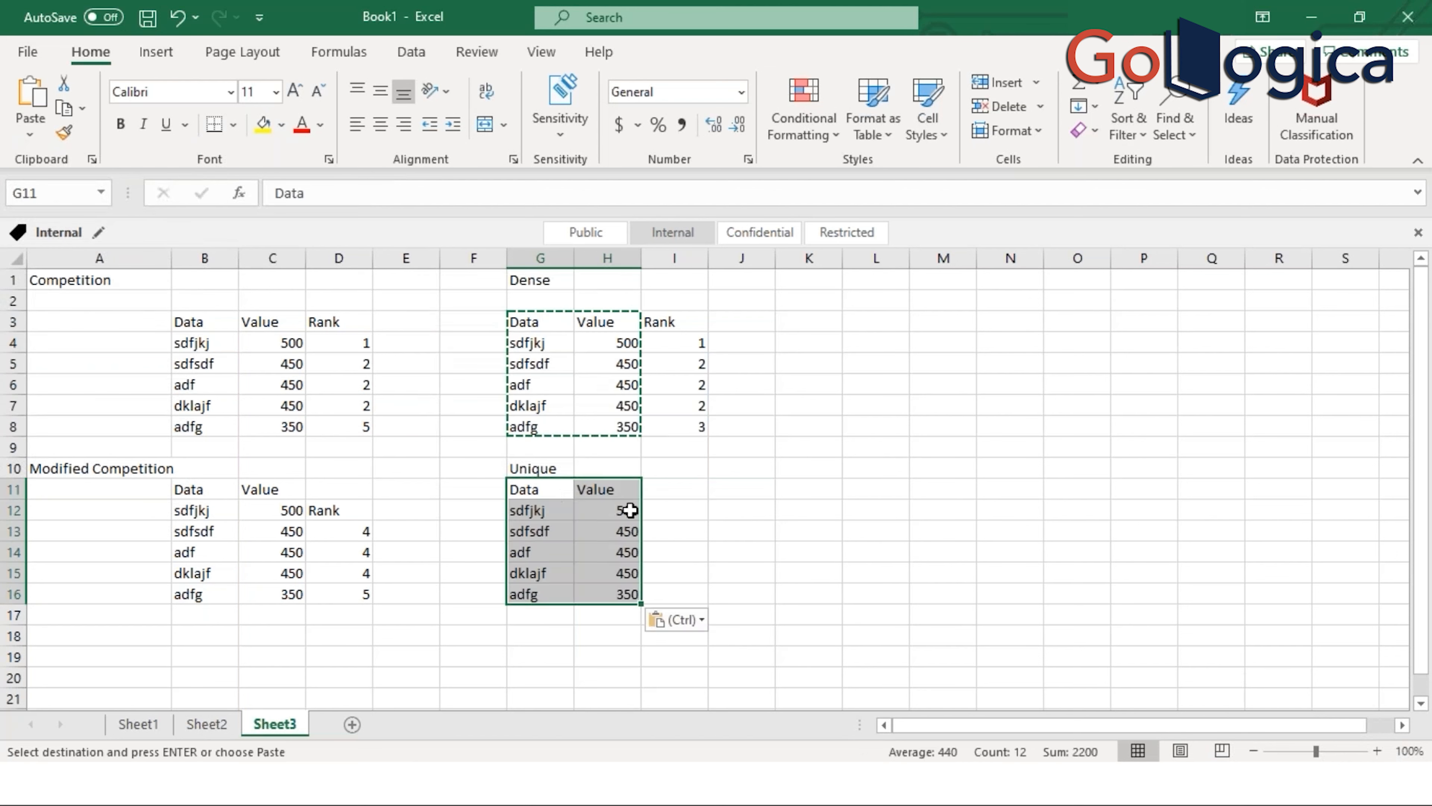
Step: Enter the header Rank in I11 and the unique ranks 1, 2, 3, 4 and 5 in I12:I16
{"action": "left_click", "coordinate": [678, 490]}
{"action": "type", "text": "Rank"}
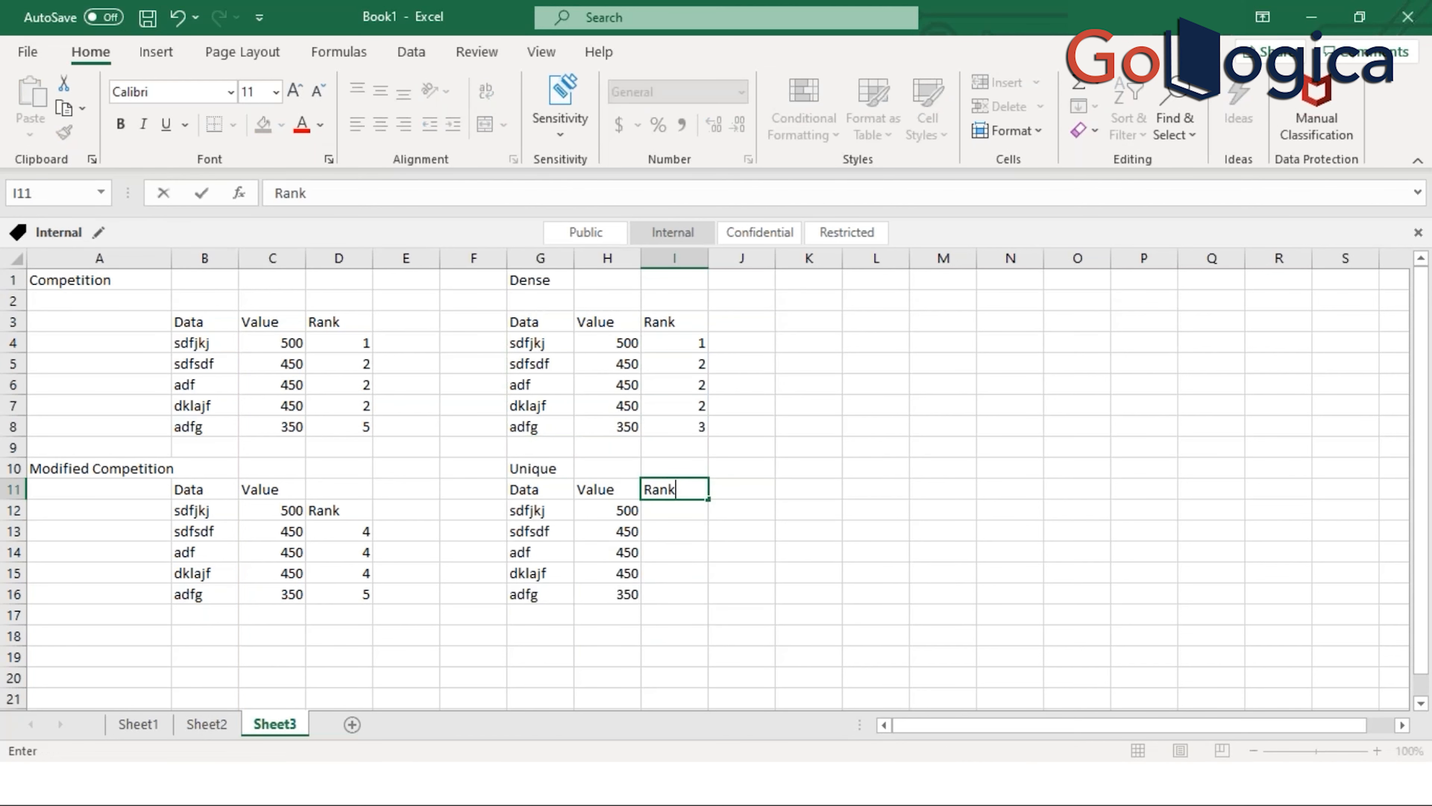
{"action": "key", "text": "Return"}
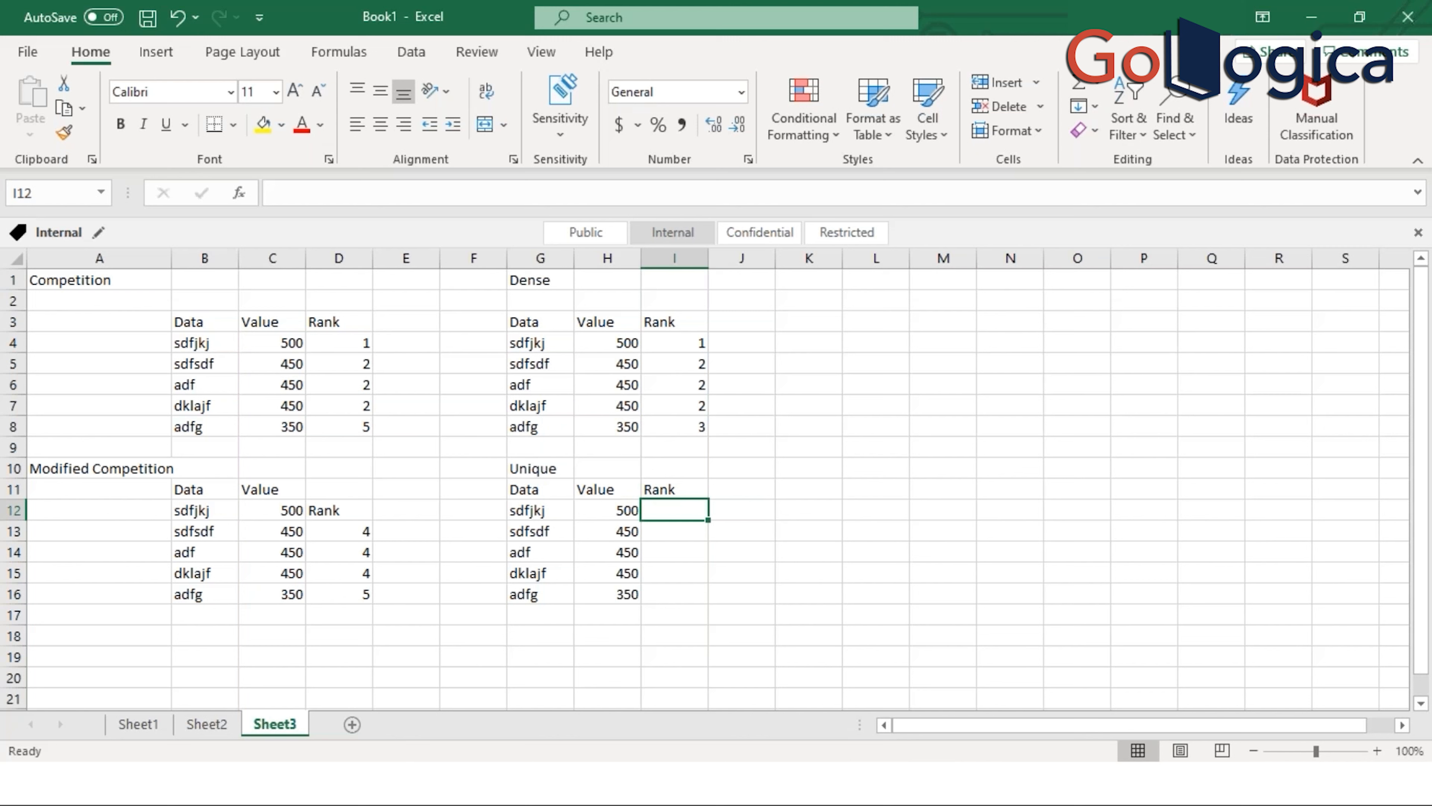
{"action": "type", "text": "1"}
{"action": "key", "text": "Return"}
{"action": "type", "text": "1"}
{"action": "key", "text": "Return"}
{"action": "key", "text": "Up"}
{"action": "type", "text": "2"}
{"action": "key", "text": "Return"}
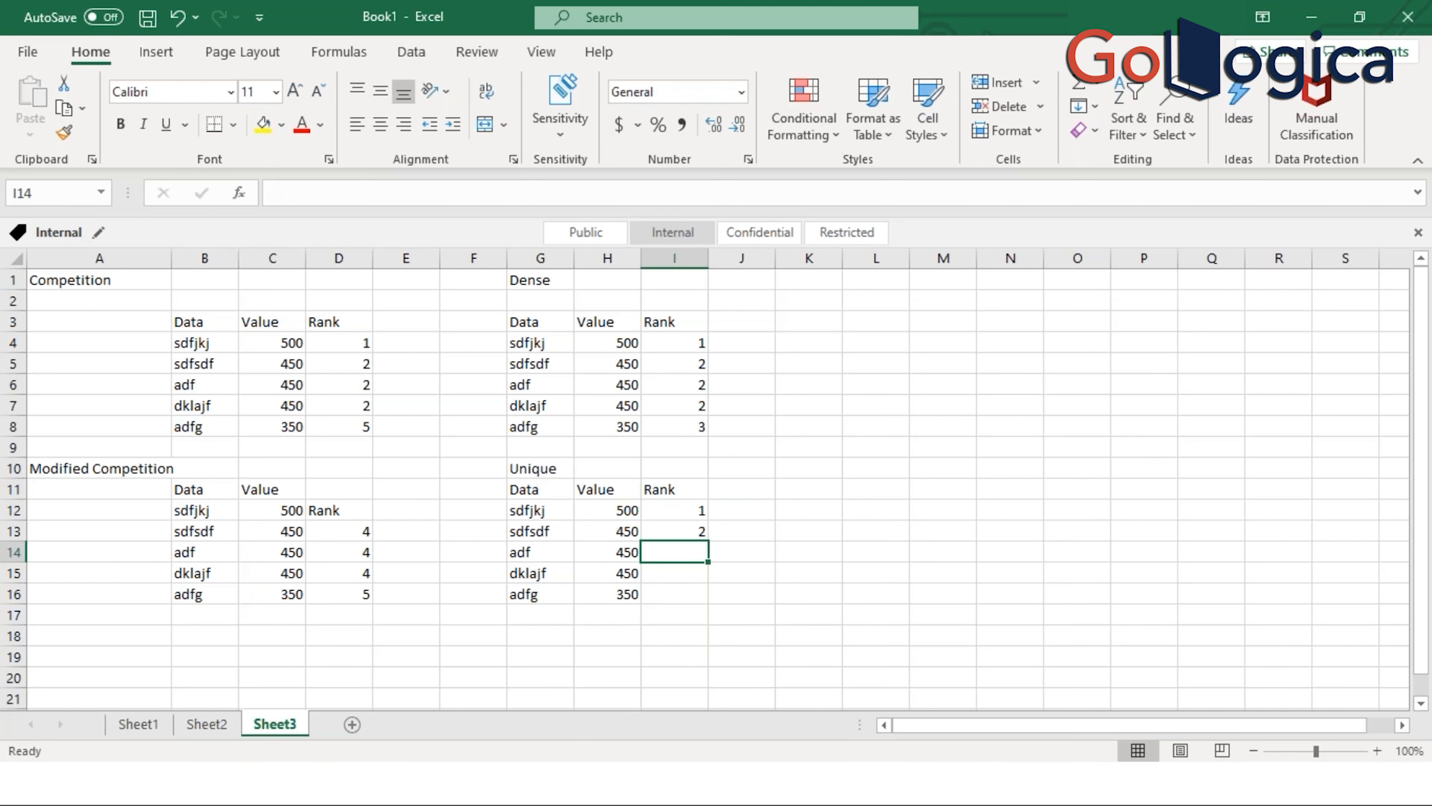
{"action": "type", "text": "3"}
{"action": "key", "text": "Return"}
{"action": "type", "text": "4"}
{"action": "key", "text": "Return"}
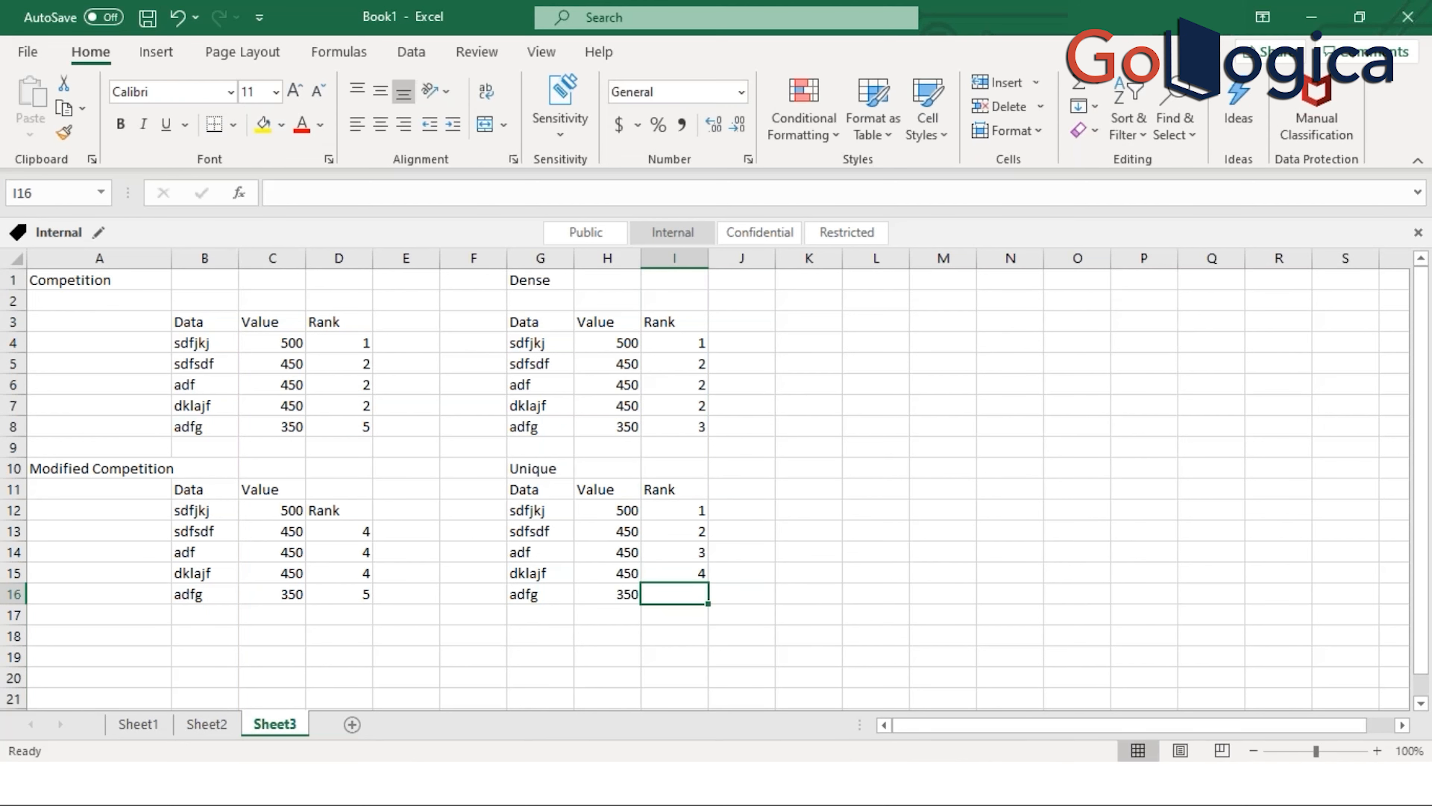
{"action": "type", "text": "5"}
{"action": "key", "text": "Return"}
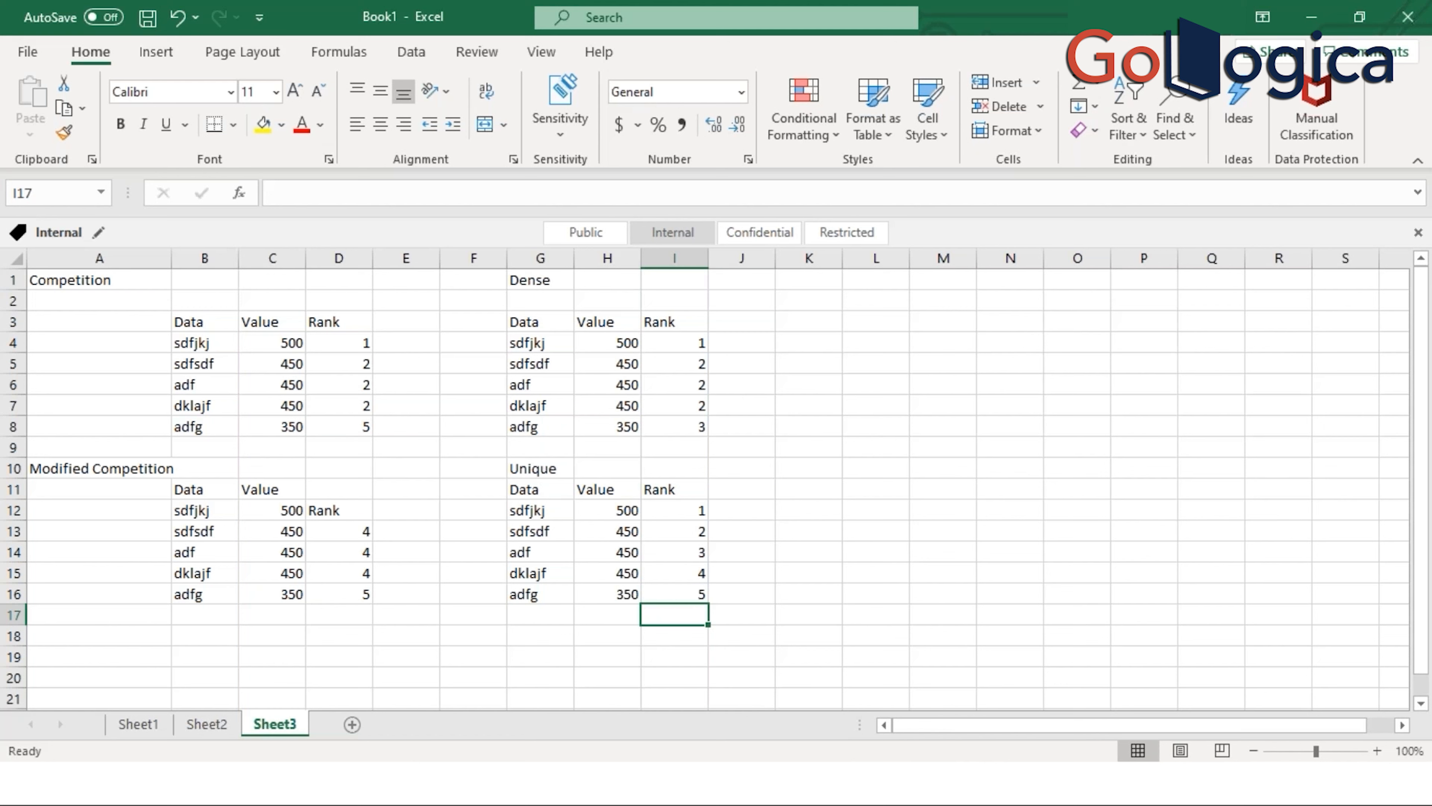
Step: Switch to Tableau and close the table calculation settings, keeping the Competition rank type
{"action": "left_click", "coordinate": [955, 783]}
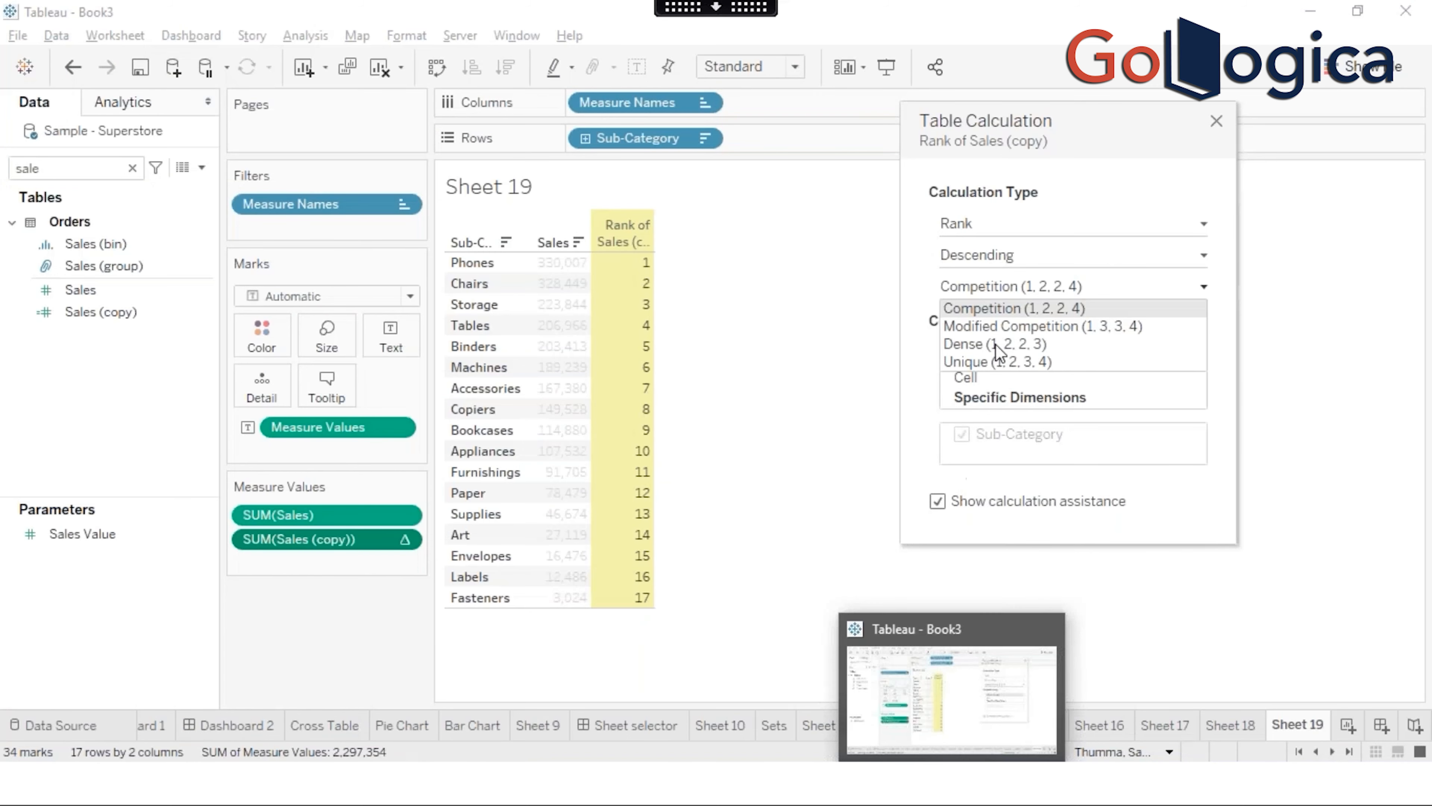
{"action": "left_click", "coordinate": [1159, 142]}
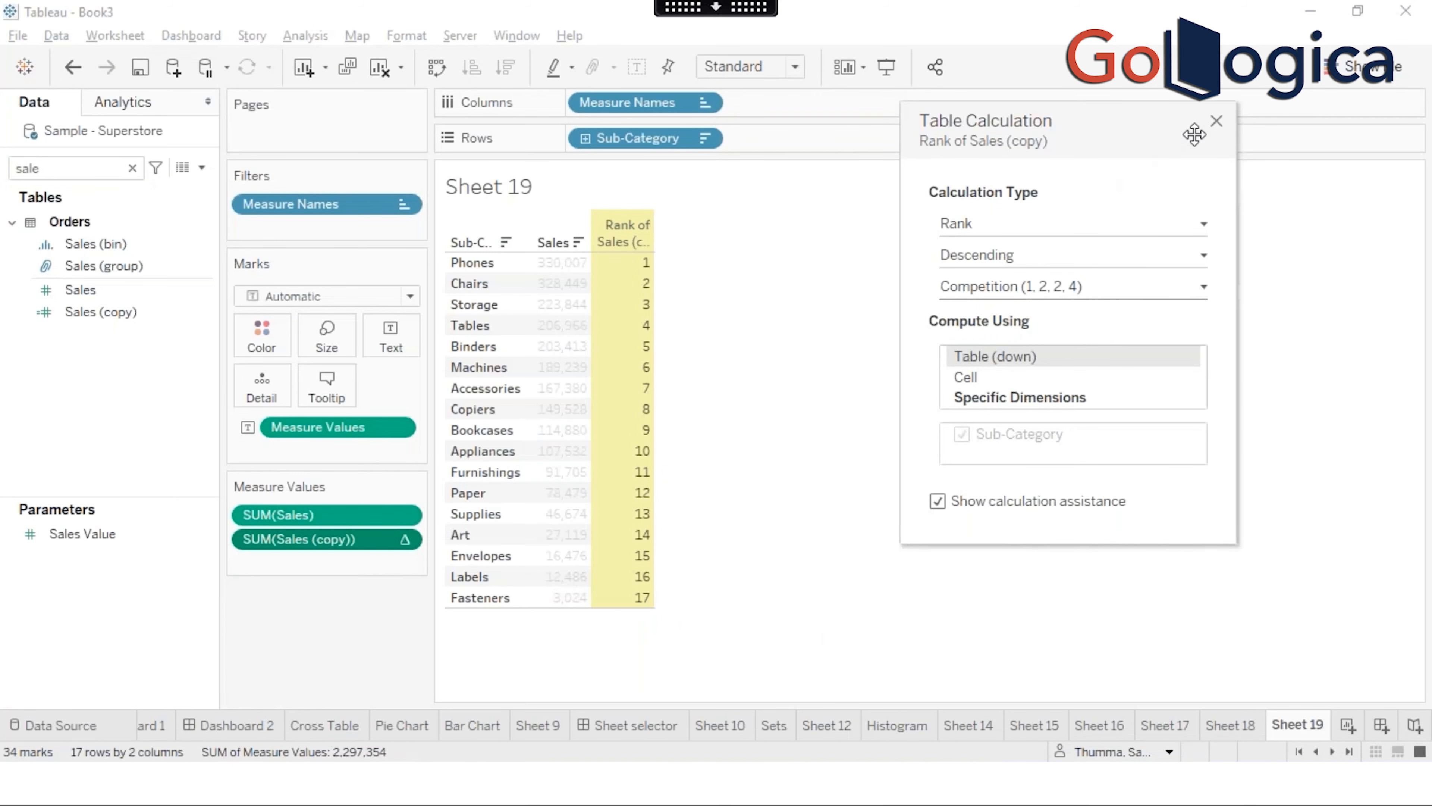
{"action": "left_click", "coordinate": [1217, 122]}
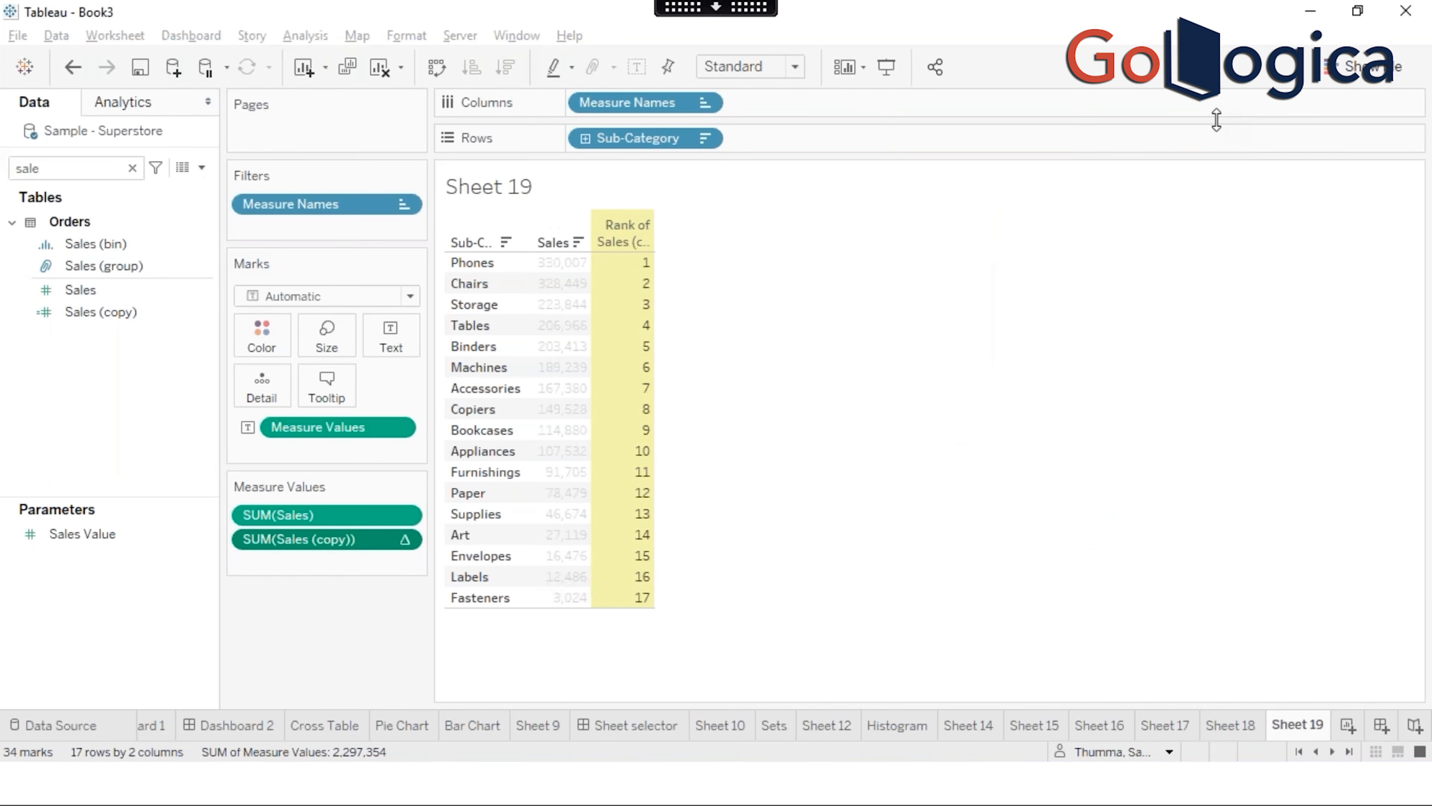
Step: Open the table calculation settings of SUM(Sales (copy)) and widen the Sub-Category column in the view
{"action": "right_click", "coordinate": [305, 547]}
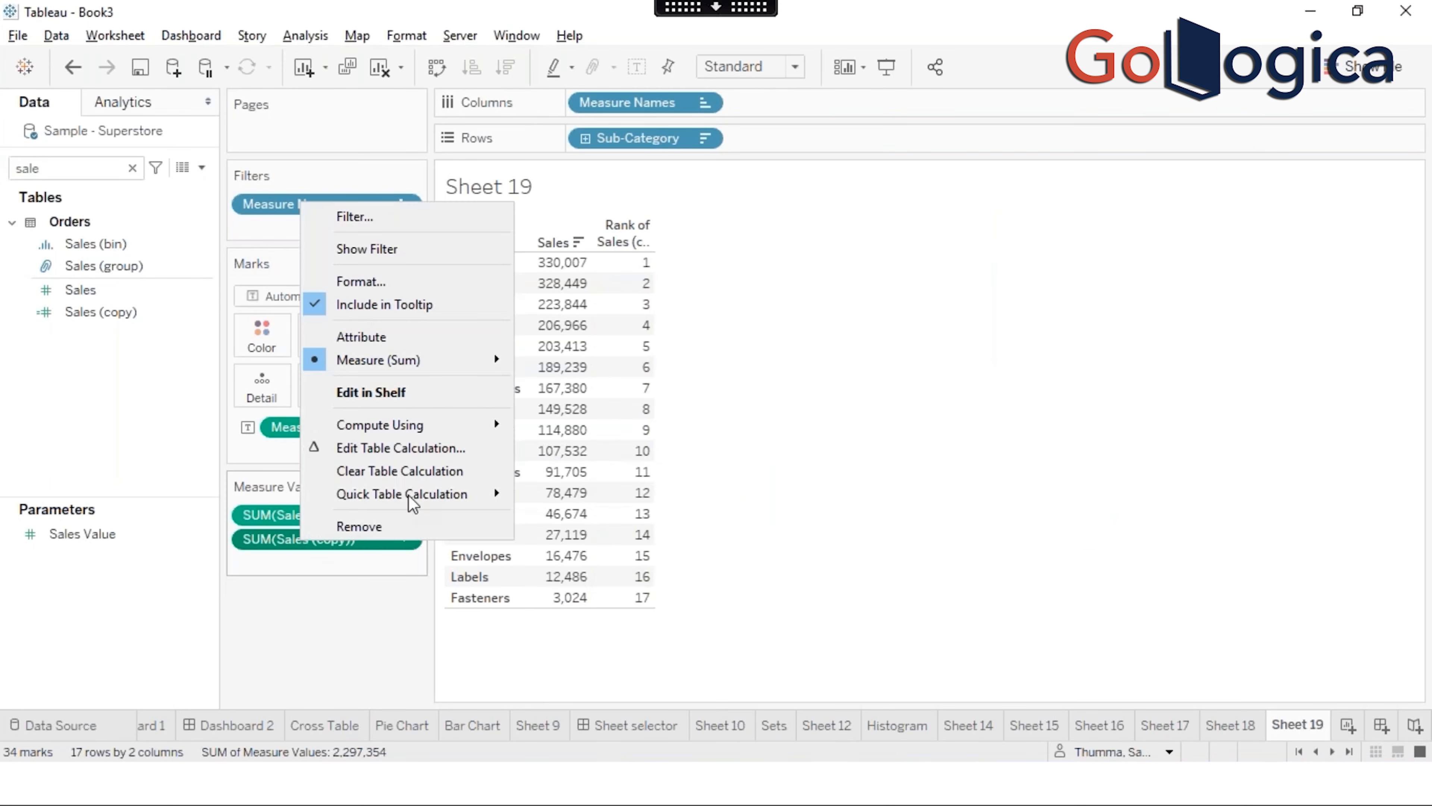
{"action": "left_click", "coordinate": [407, 449]}
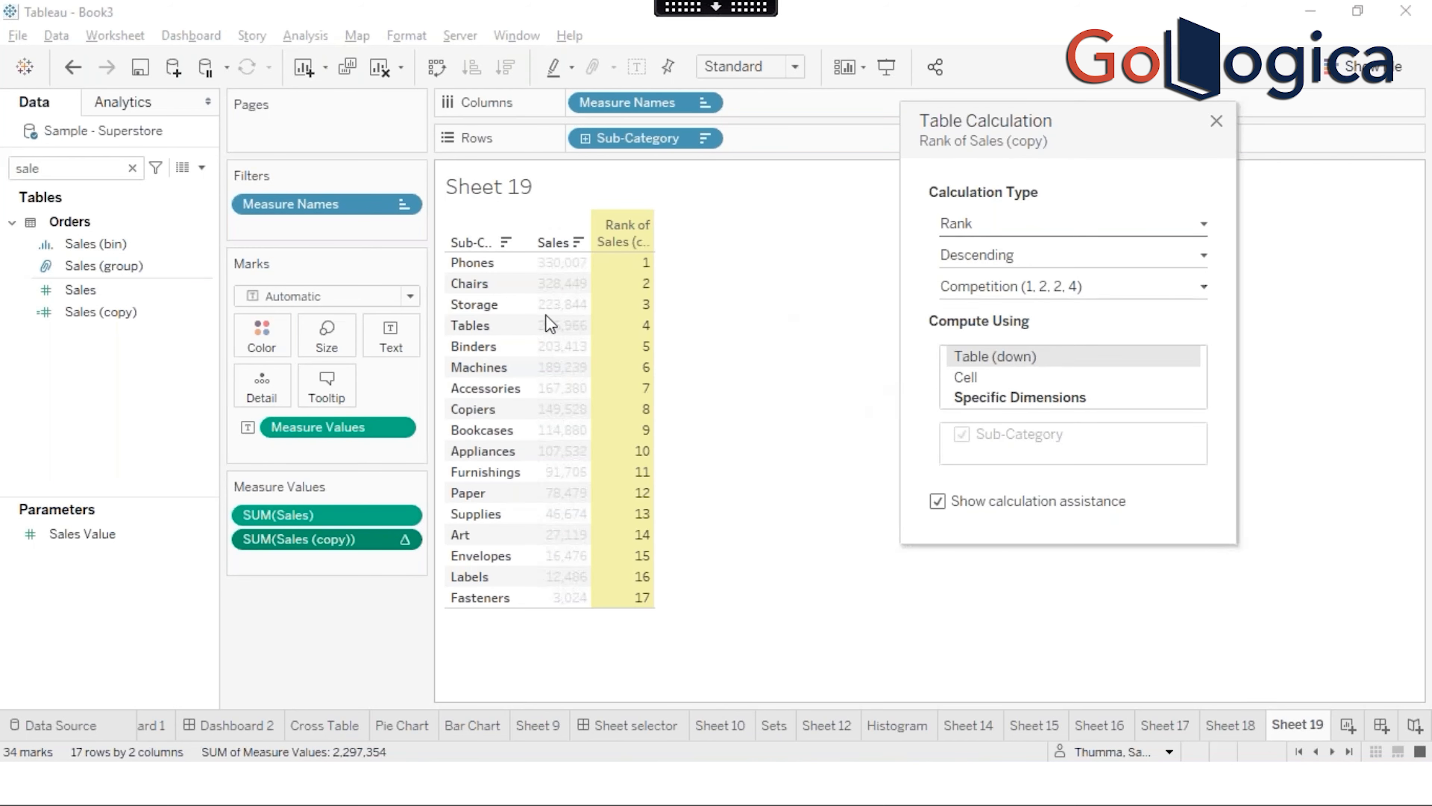
{"action": "left_click", "coordinate": [726, 243]}
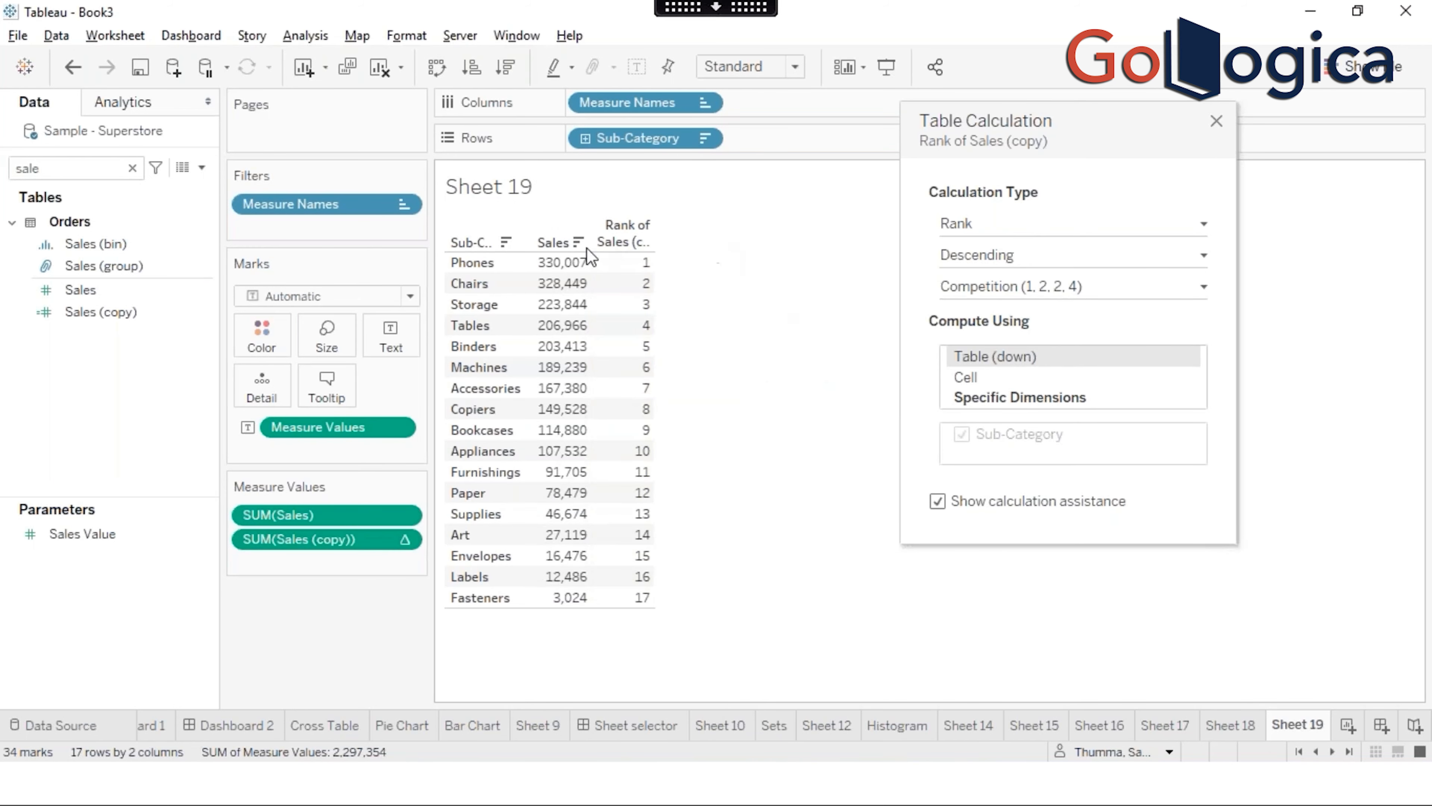
{"action": "mouse_move", "coordinate": [581, 266]}
{"action": "left_click_drag", "start_coordinate": [544, 262], "coordinate": [618, 269]}
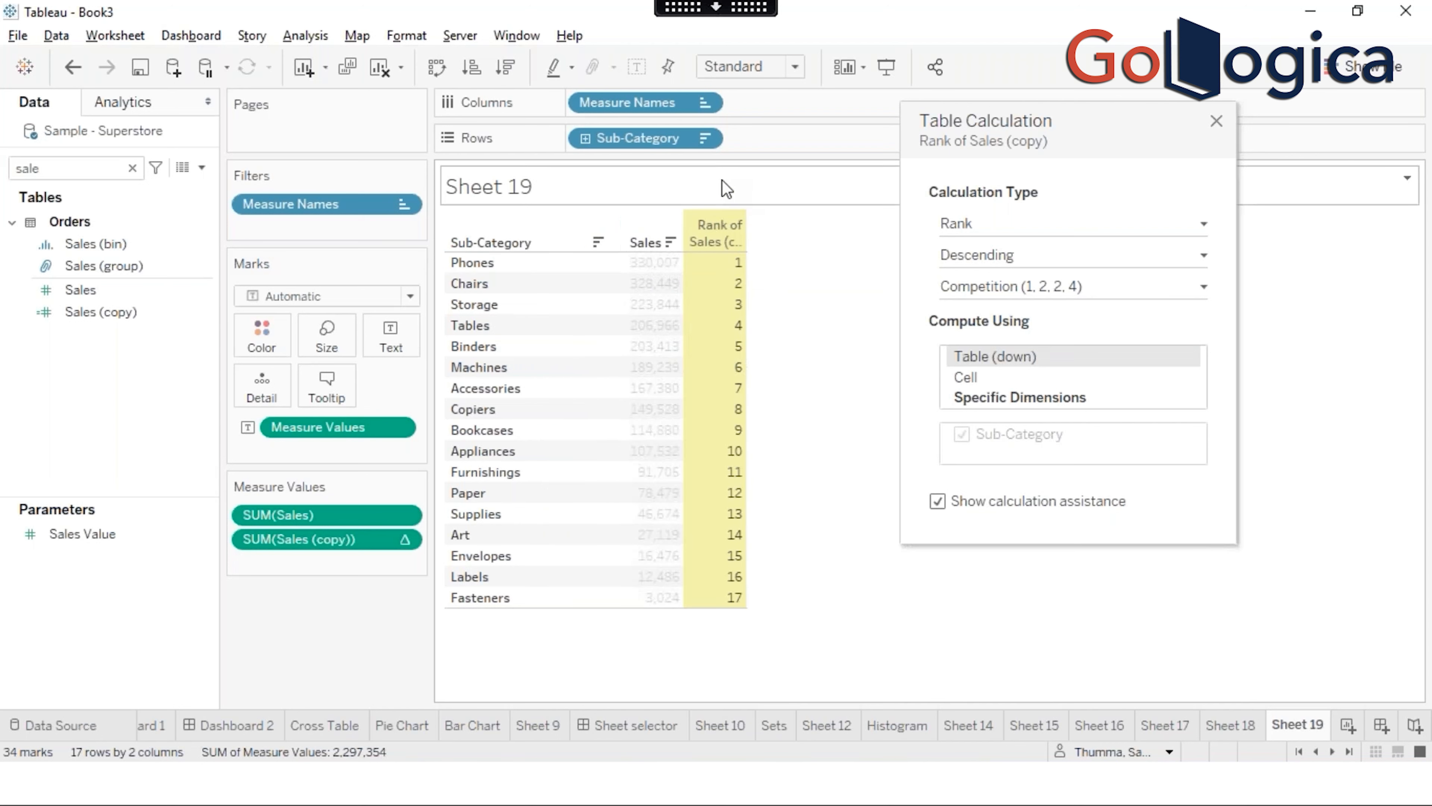
{"action": "left_click", "coordinate": [712, 235]}
{"action": "left_click", "coordinate": [794, 231]}
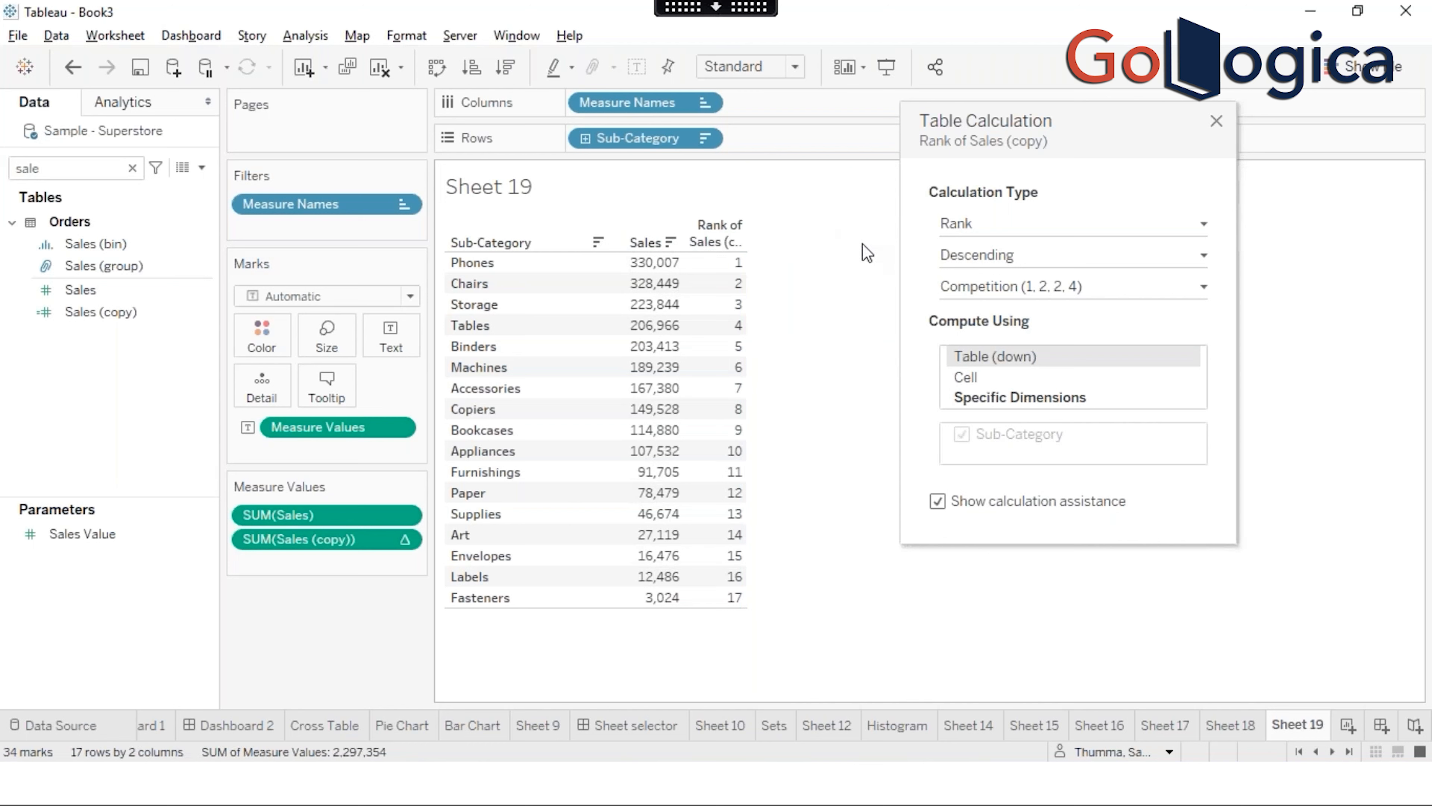
Step: Compare Tableau's rank type options with the four ranking examples on Sheet3 in Excel, and return to Tableau
{"action": "left_click", "coordinate": [1068, 294]}
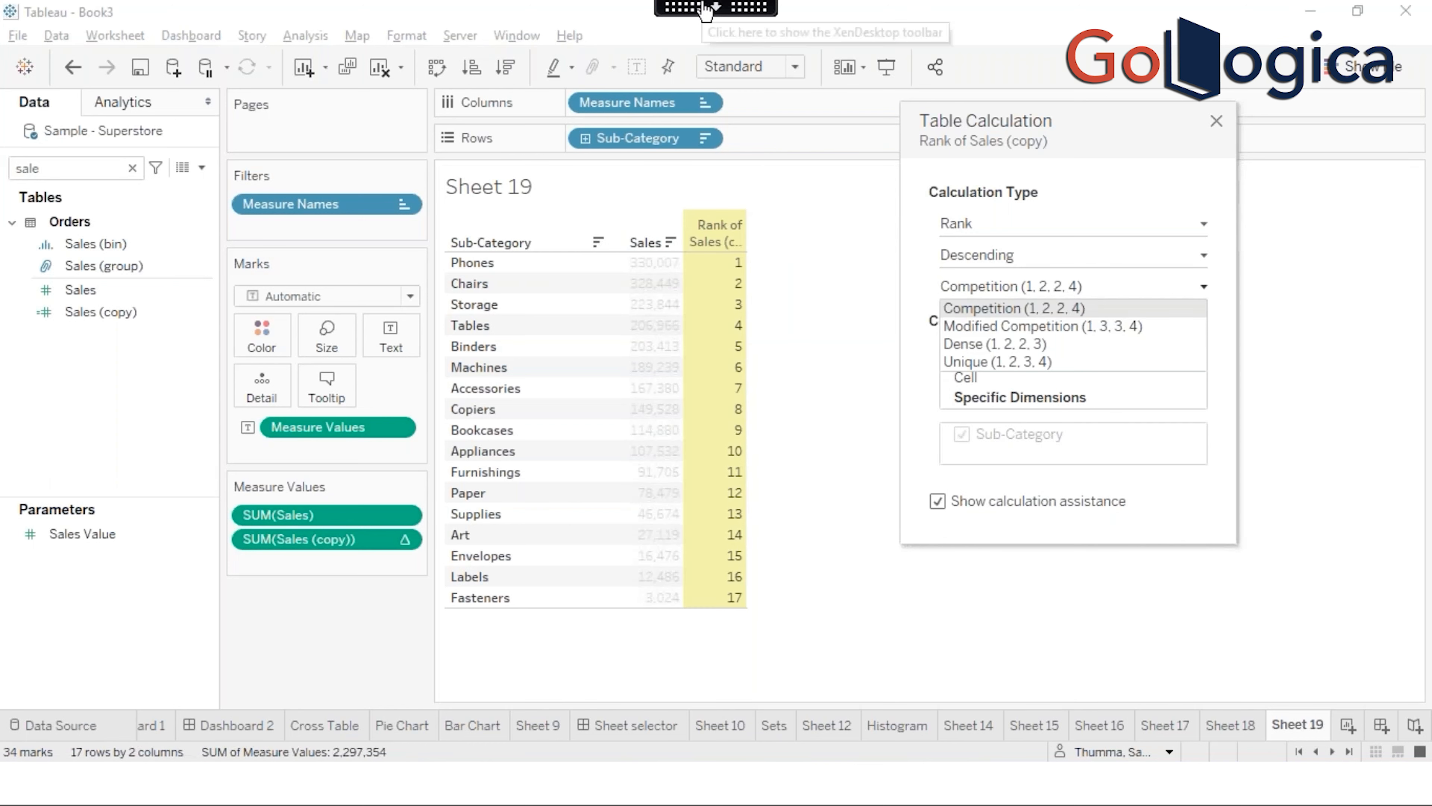
{"action": "left_click", "coordinate": [715, 6]}
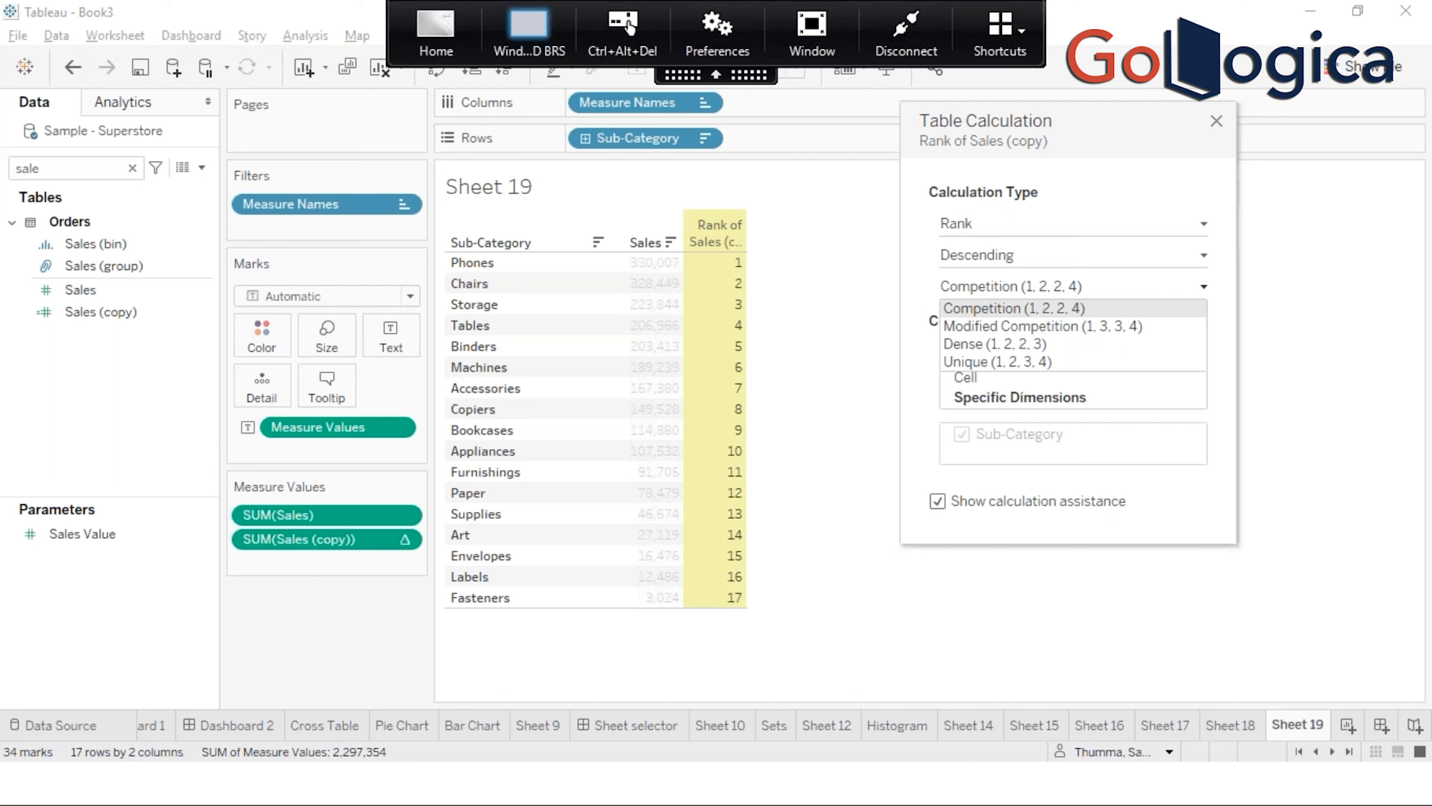
{"action": "left_click", "coordinate": [433, 50]}
{"action": "left_click", "coordinate": [558, 378]}
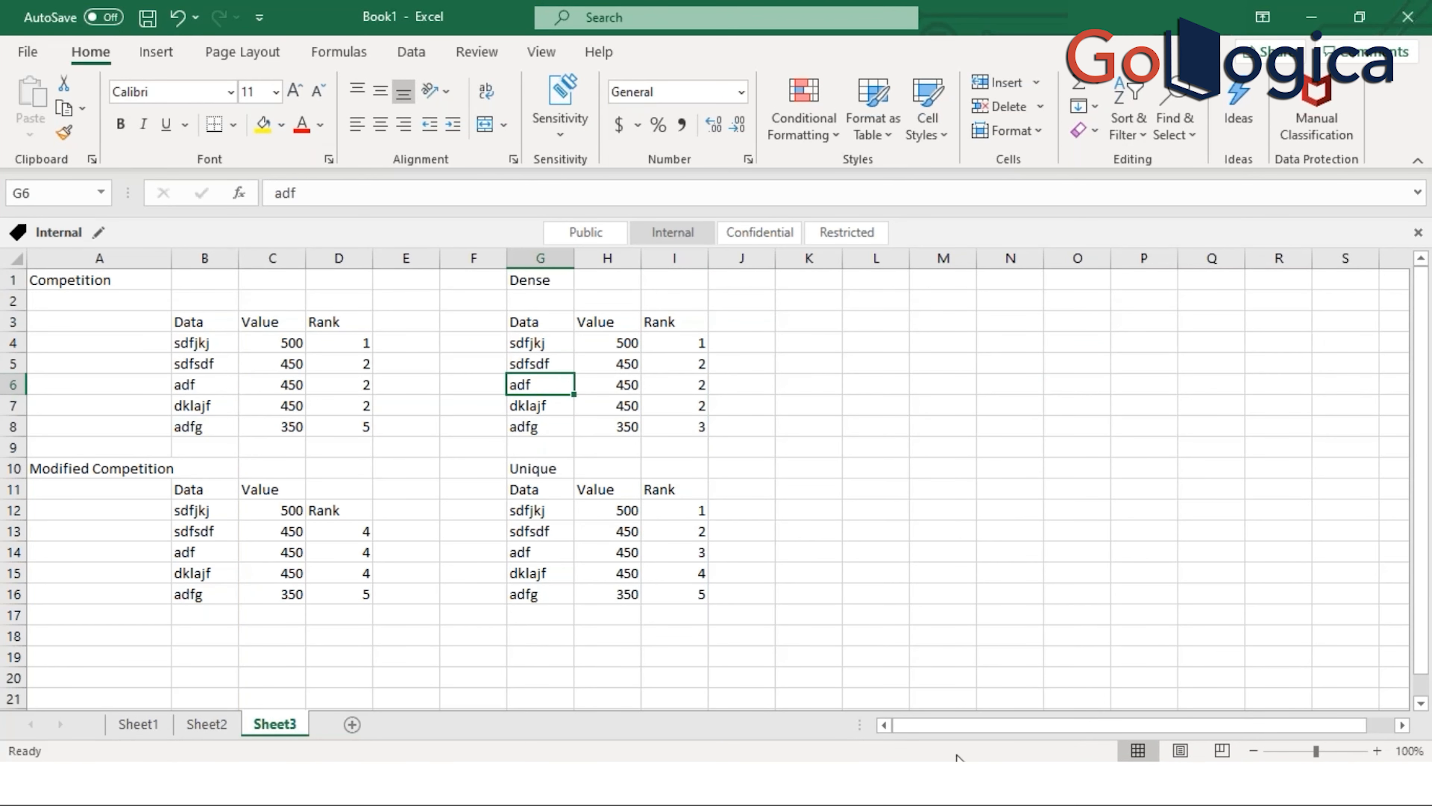
{"action": "key", "text": "alt+Tab"}
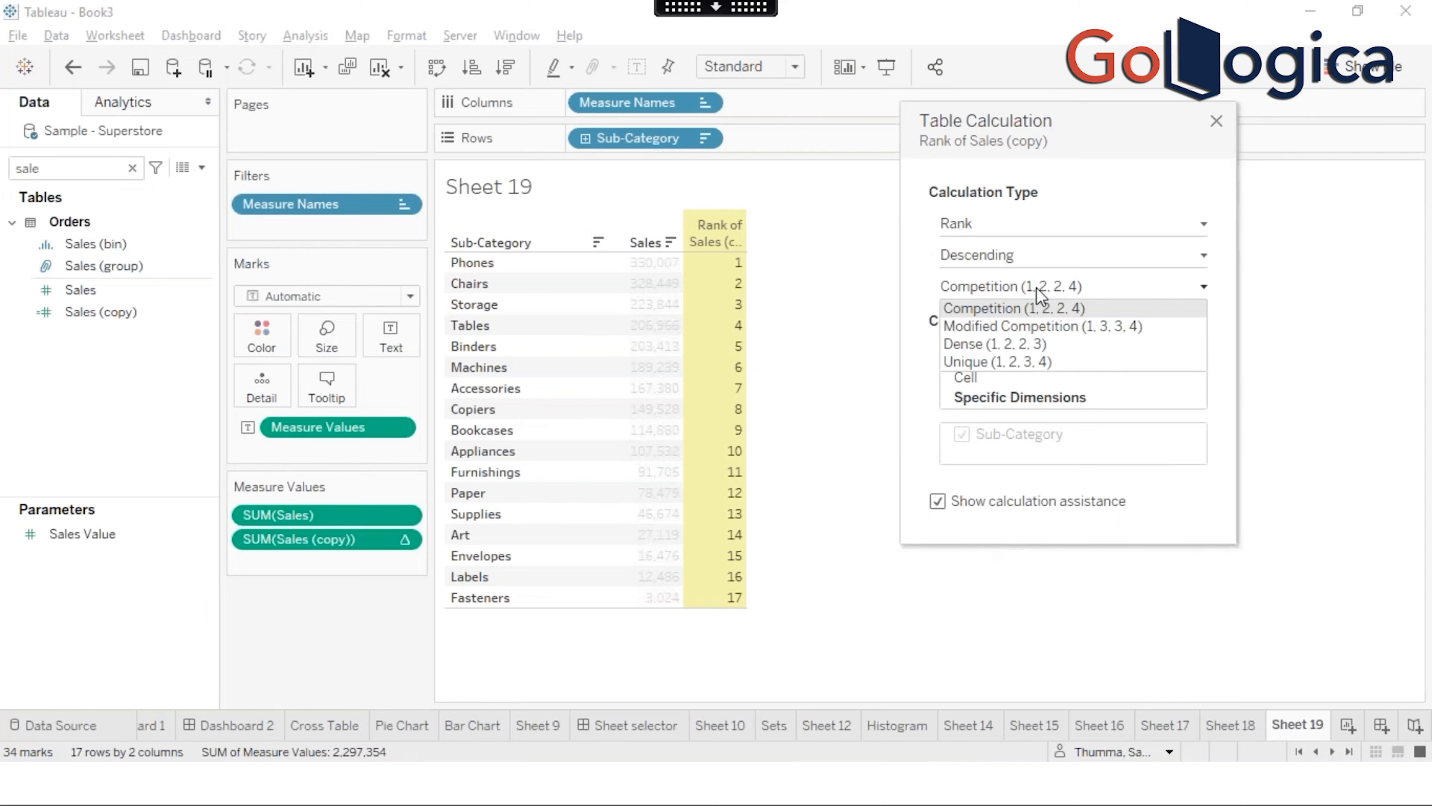
Step: Set the rank type to Dense (1, 2, 2, 3) and close the table calculation settings
{"action": "left_click", "coordinate": [1046, 345]}
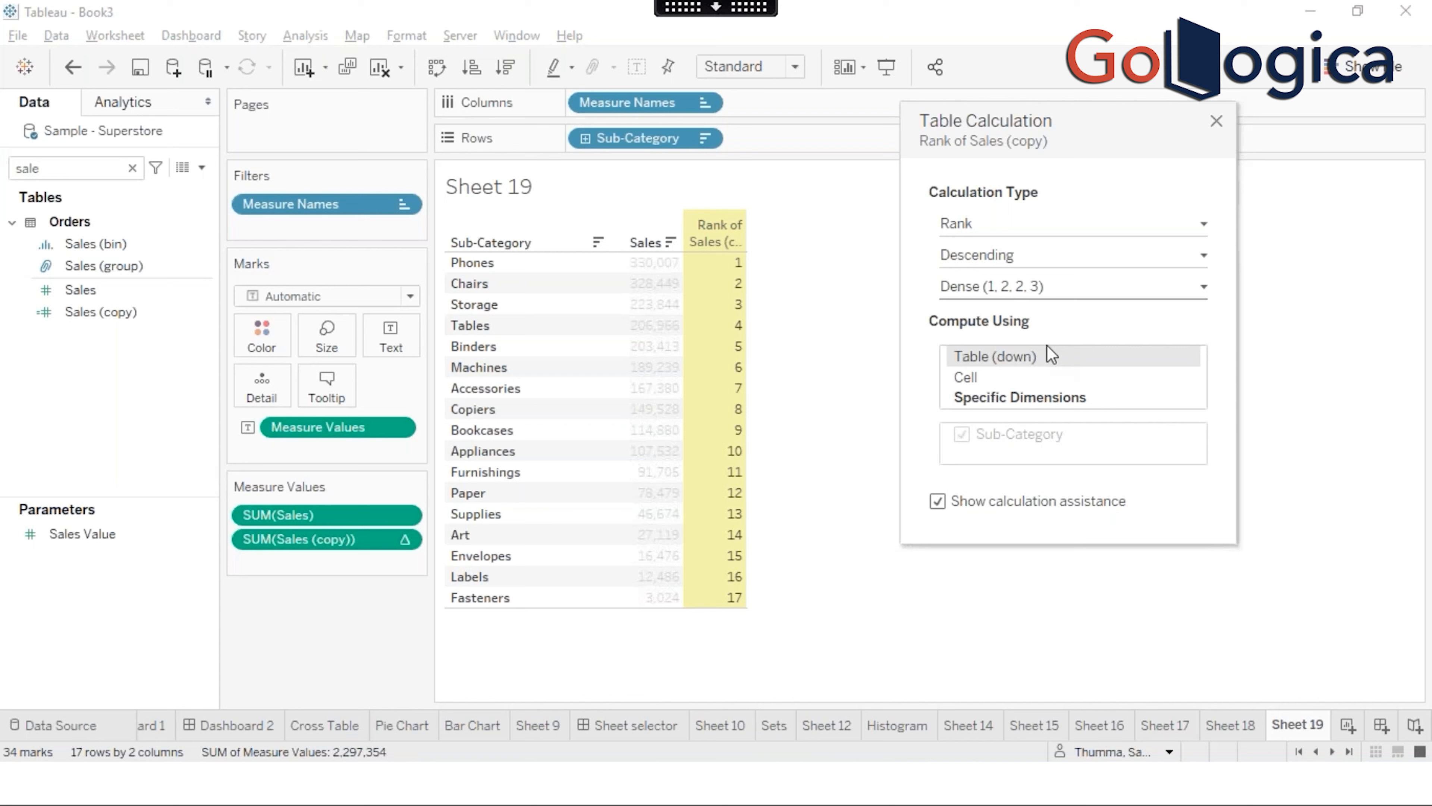
{"action": "left_click", "coordinate": [1044, 289]}
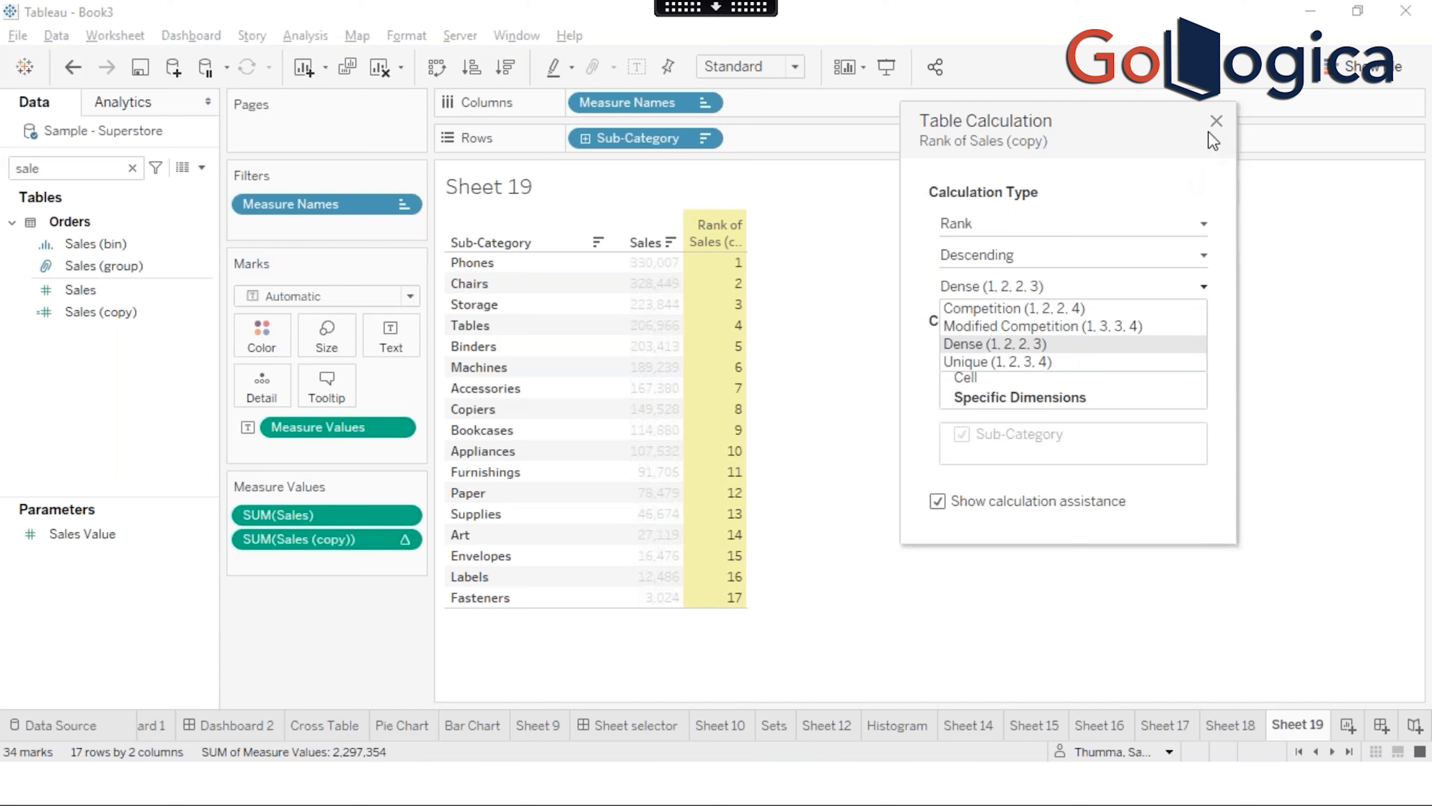
{"action": "left_click", "coordinate": [1216, 120]}
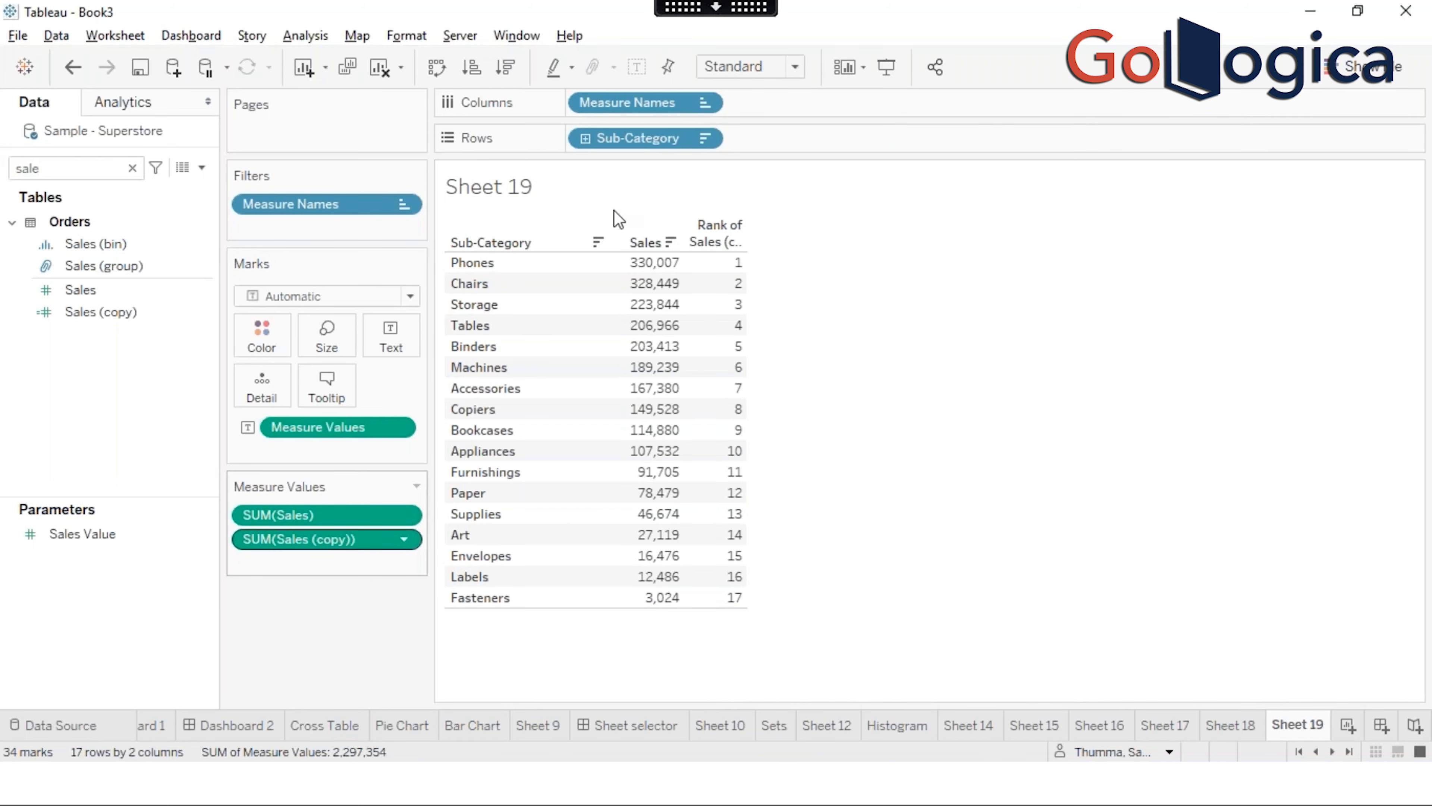
Step: Switch to the Tableau training PowerPoint presentation and review the Rank type usage and Restarting every option slides
{"action": "left_click", "coordinate": [716, 8]}
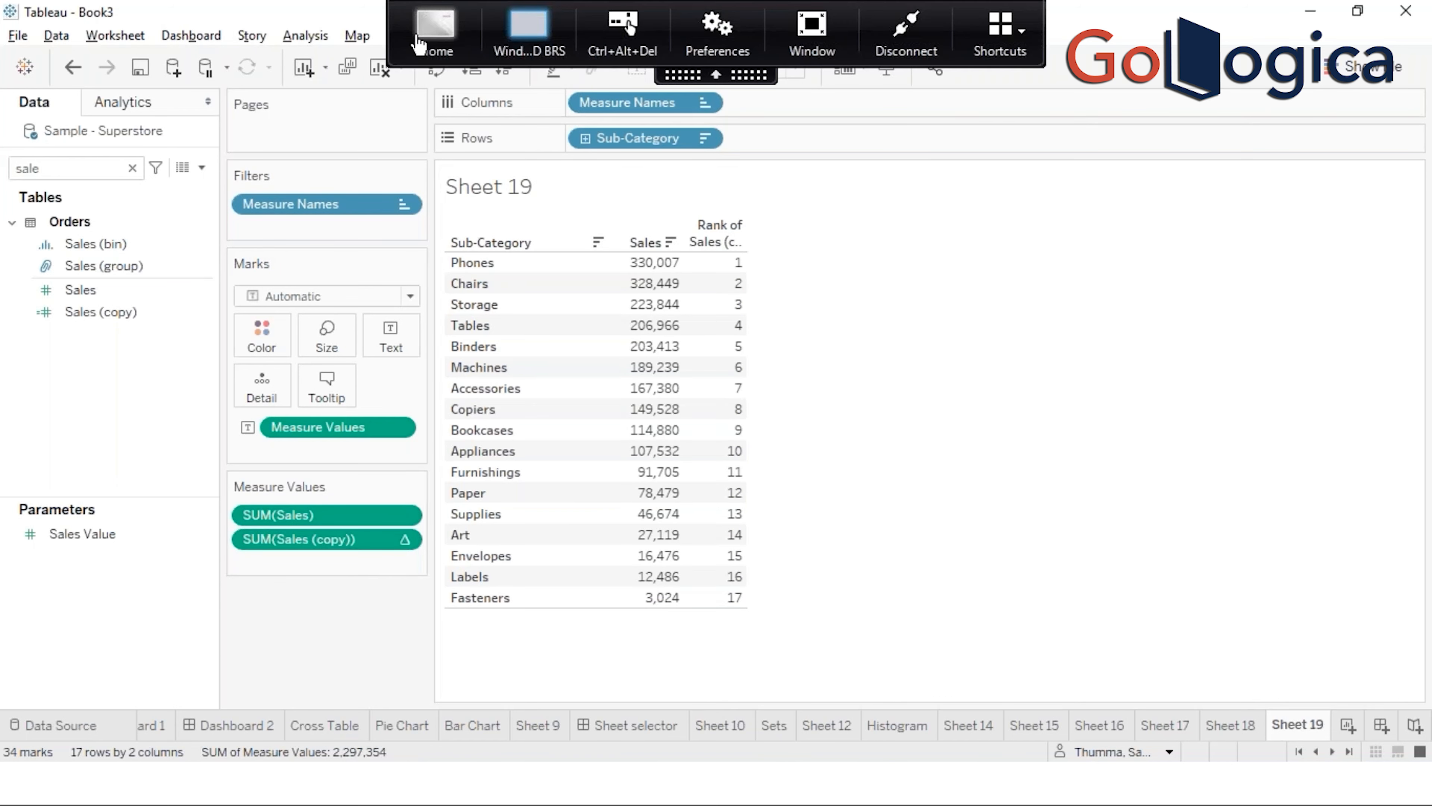
{"action": "left_click", "coordinate": [417, 42]}
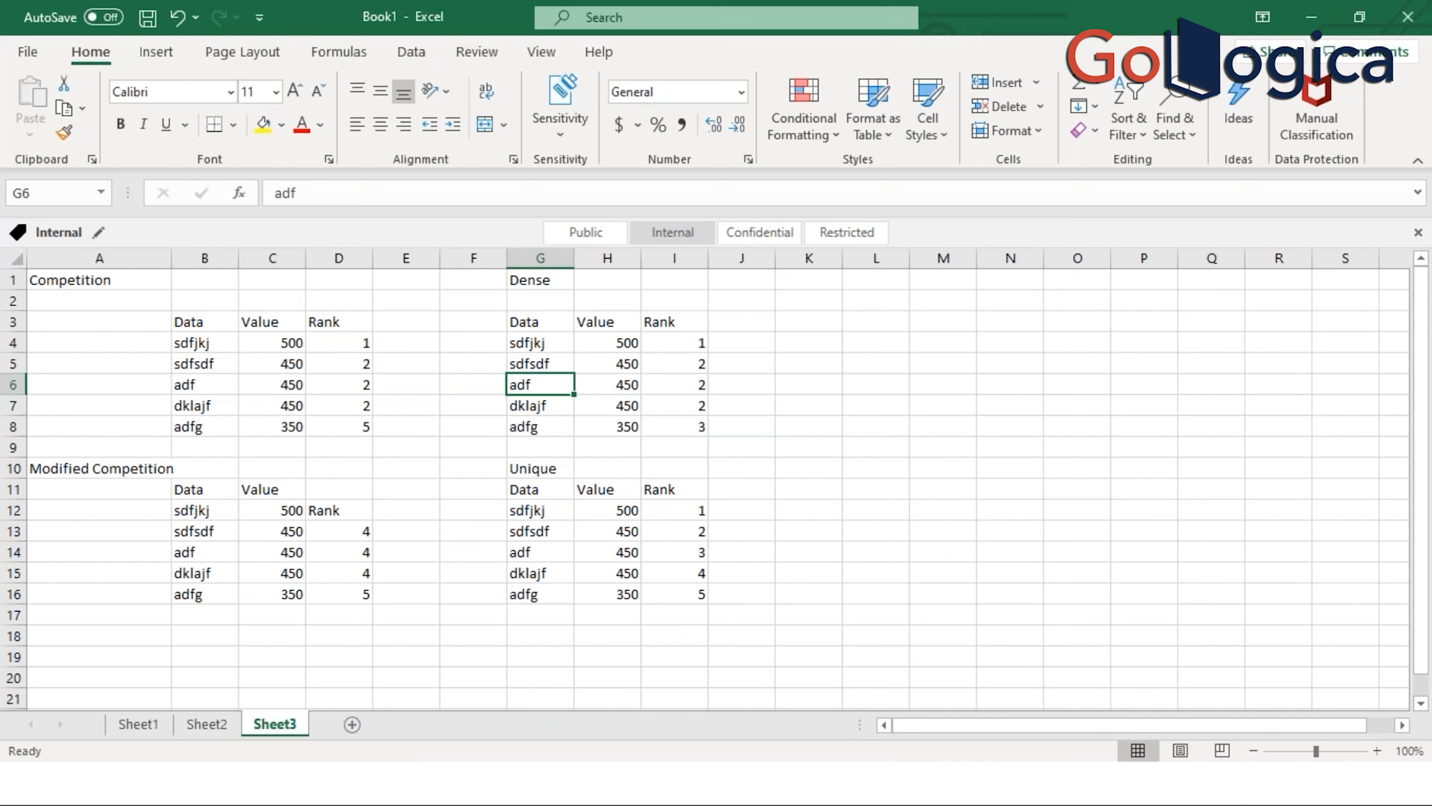
{"action": "key", "text": "alt+Tab"}
{"action": "key", "text": "alt+Tab"}
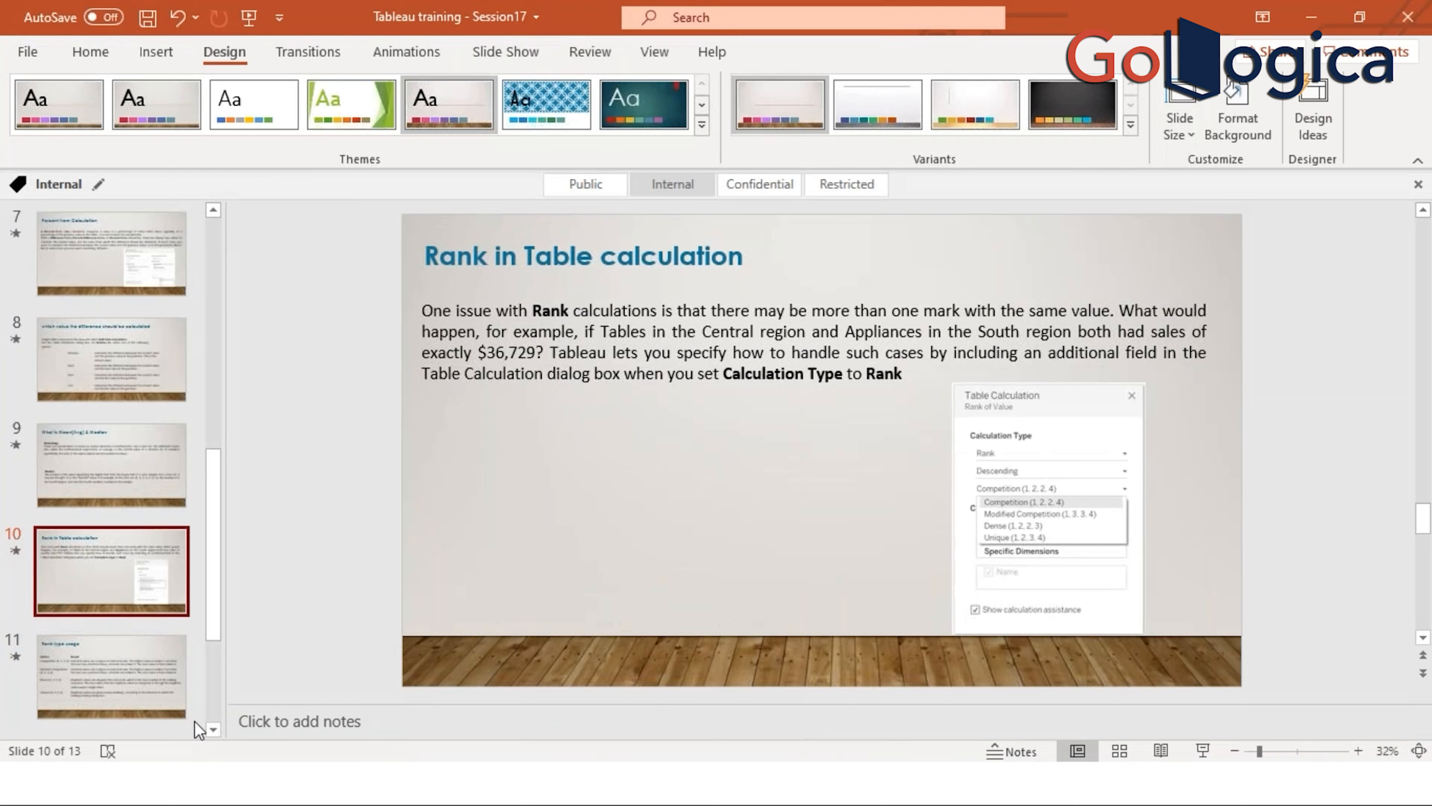
{"action": "left_click", "coordinate": [215, 735]}
{"action": "scroll", "coordinate": [221, 743], "scroll_direction": "down", "scroll_amount": 3}
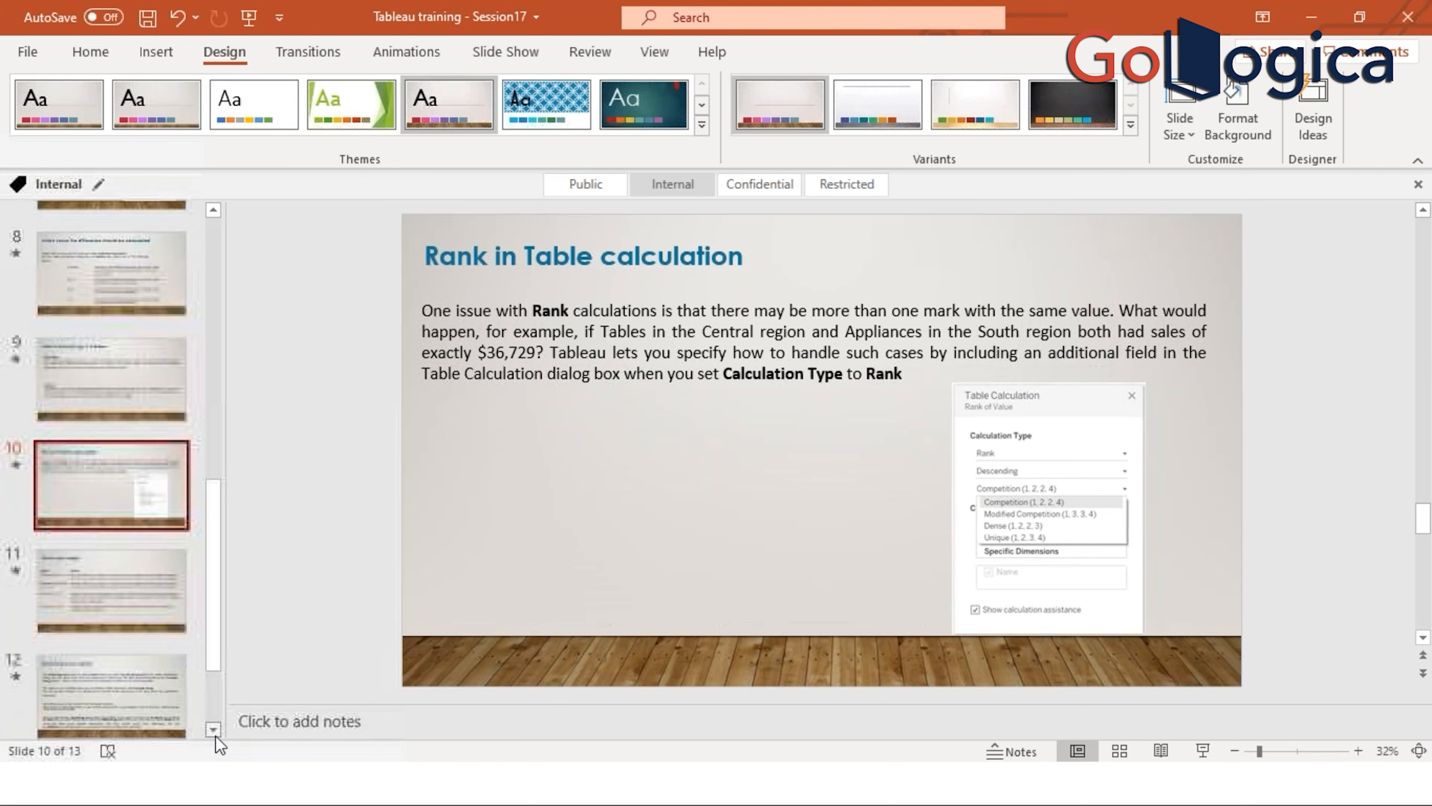
{"action": "left_click", "coordinate": [115, 465]}
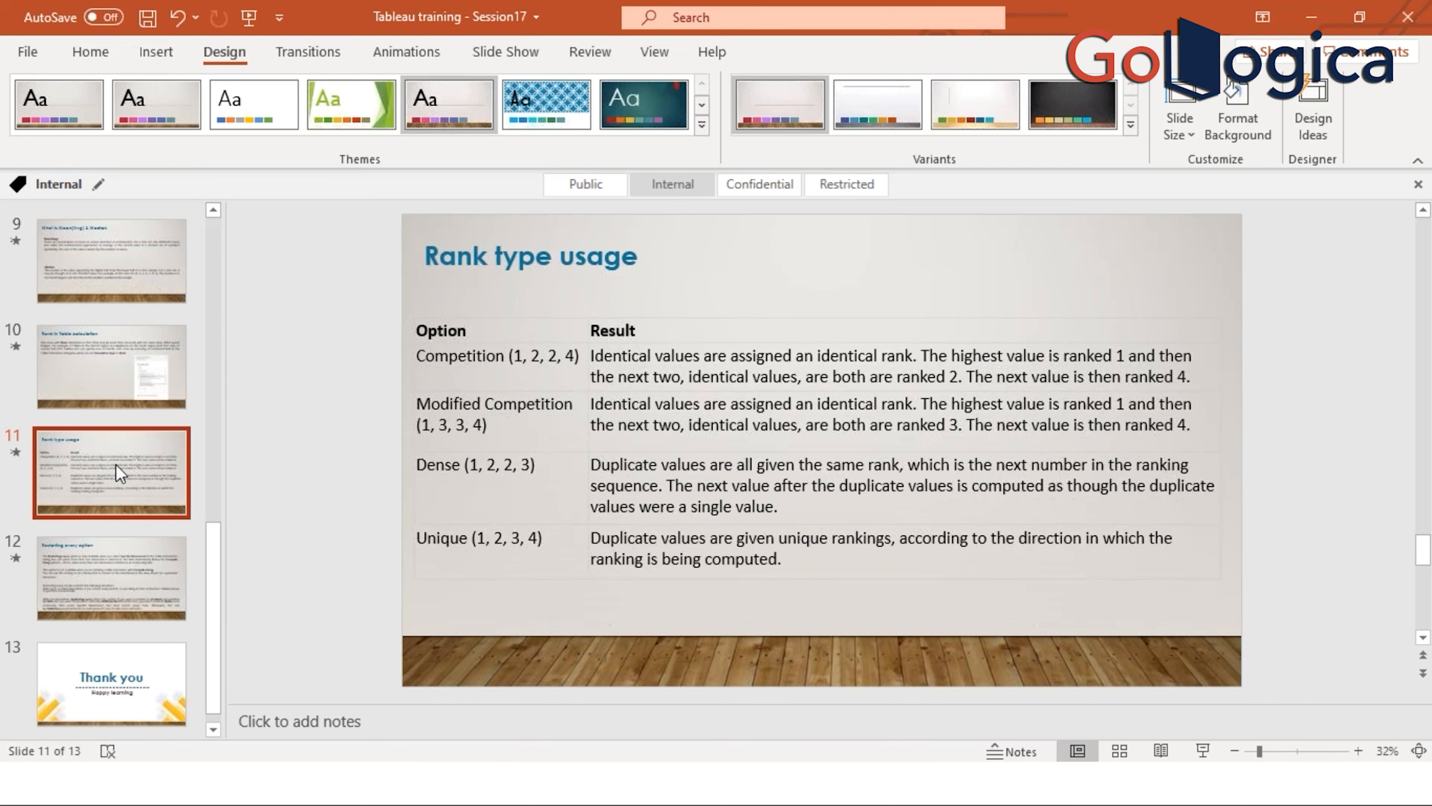
{"action": "key", "text": "Down"}
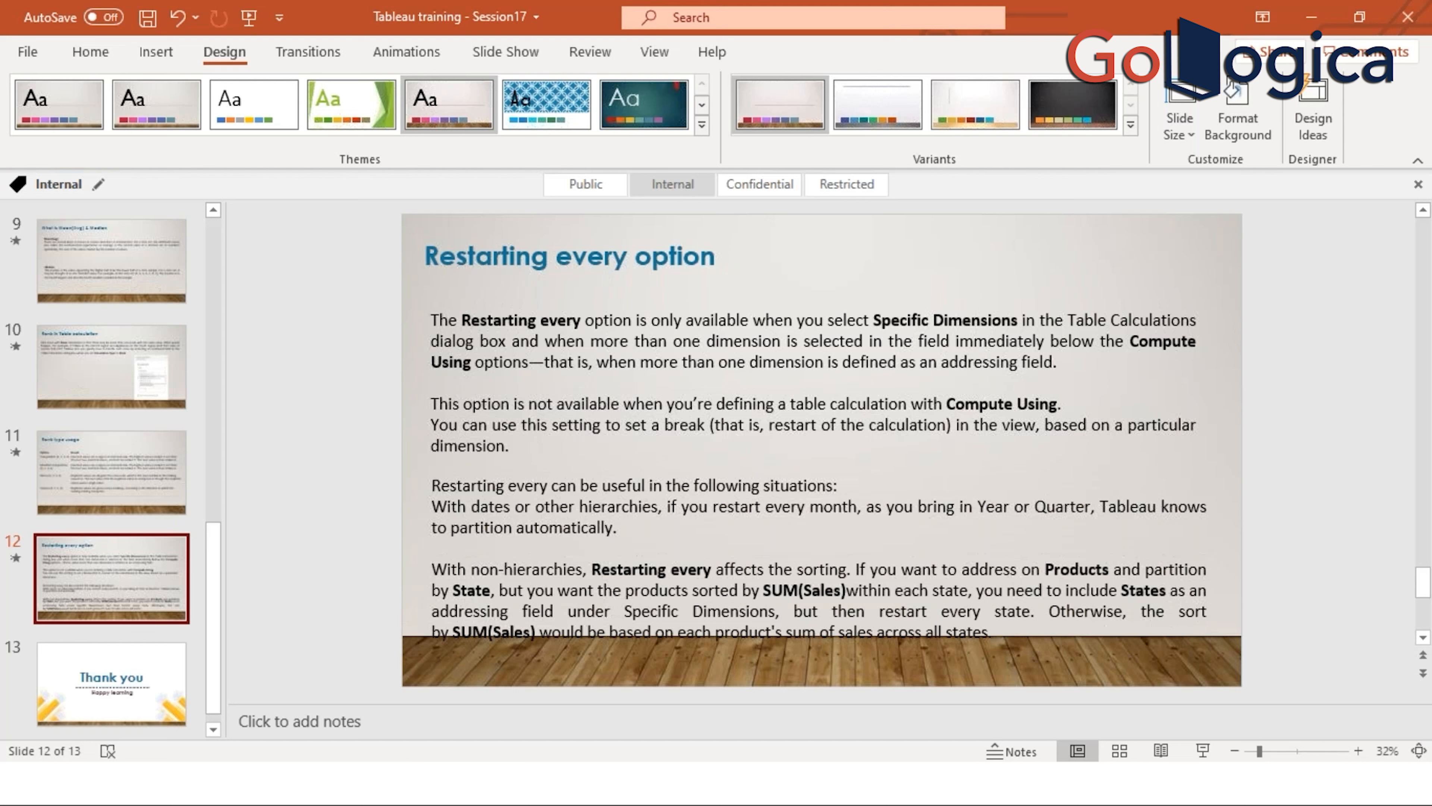
Step: Switch to Tableau, create a new worksheet, and add the Sales and Sales (copy) measures to the view
{"action": "left_click", "coordinate": [952, 782]}
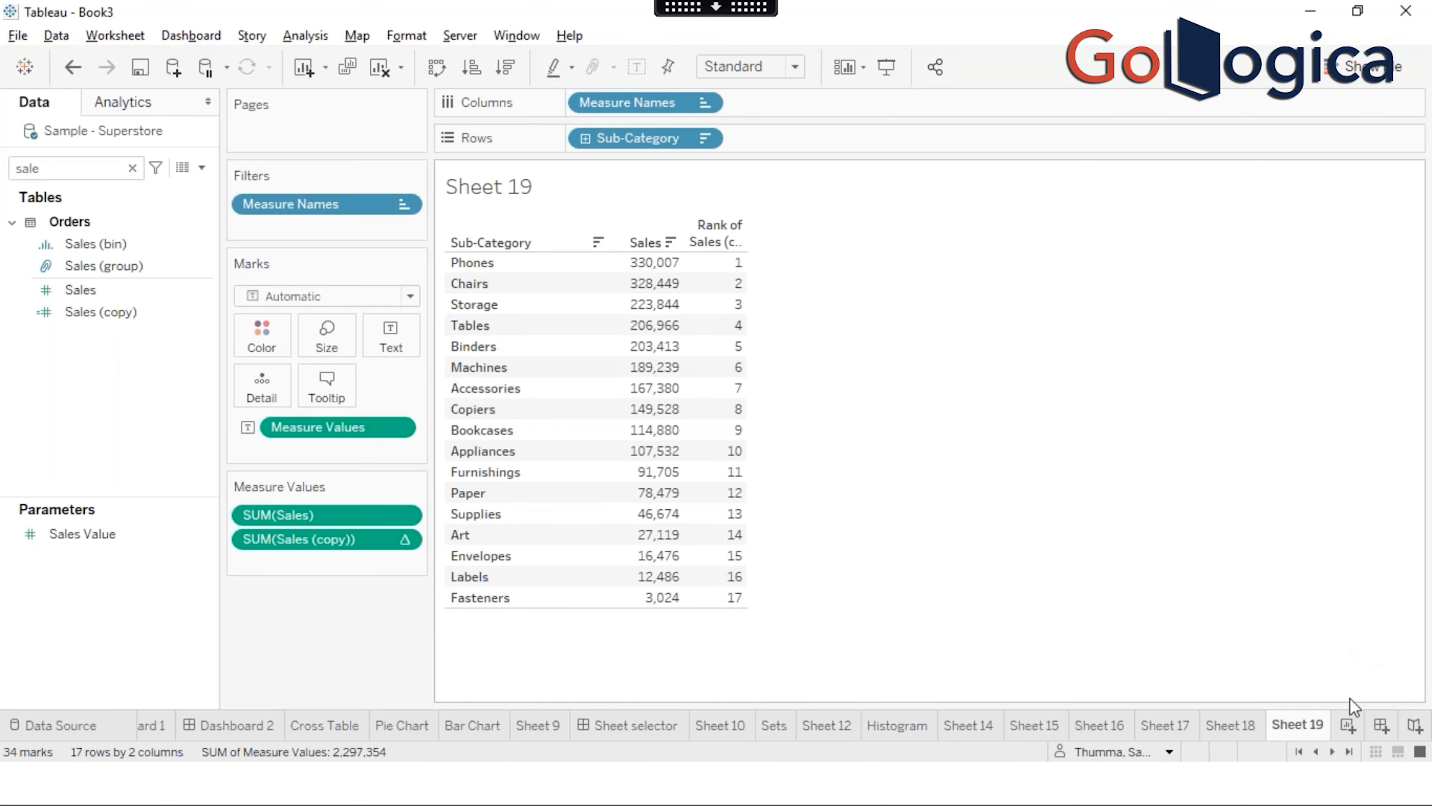
{"action": "left_click", "coordinate": [1342, 728]}
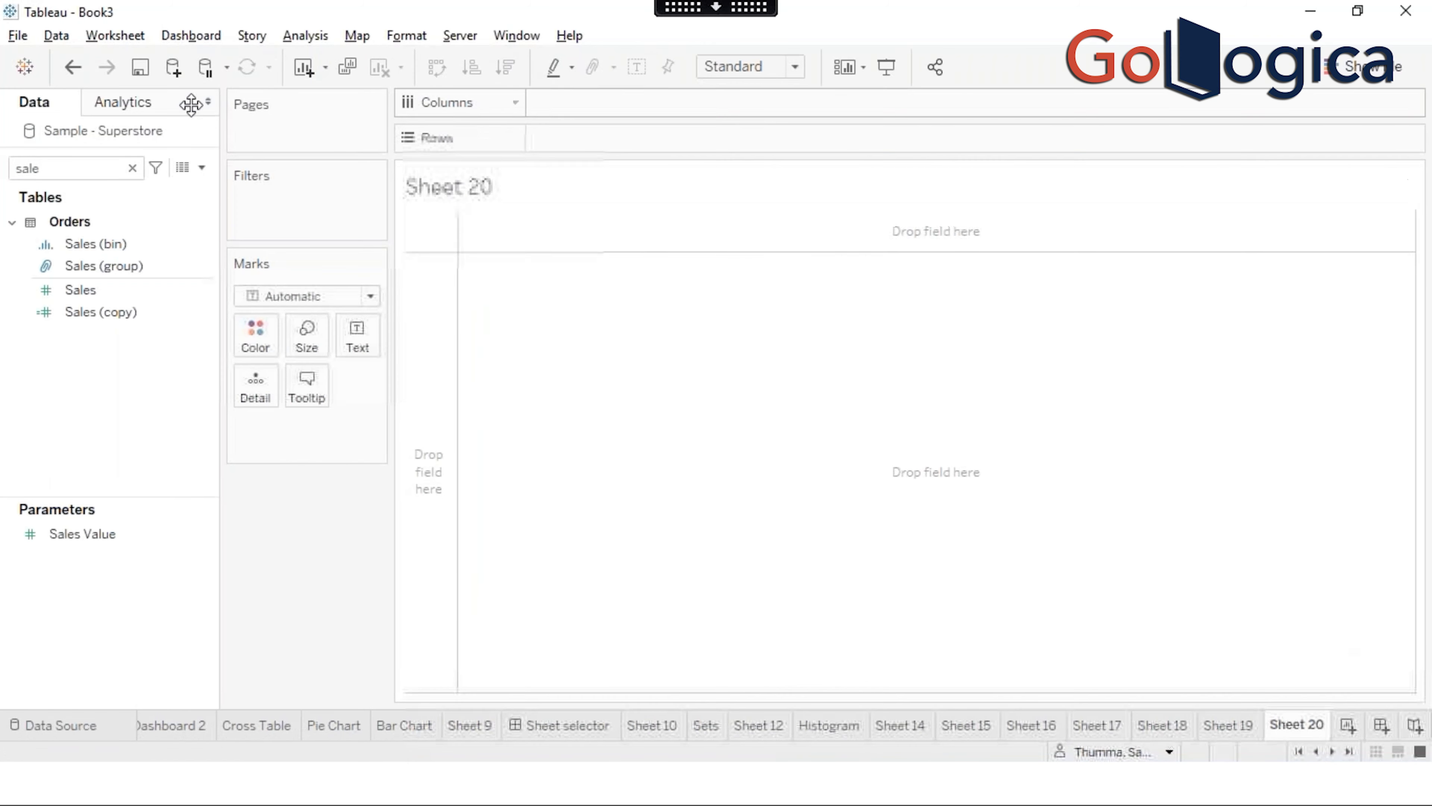
{"action": "left_click", "coordinate": [90, 293]}
{"action": "double_click", "coordinate": [90, 291]}
{"action": "left_click", "coordinate": [87, 314]}
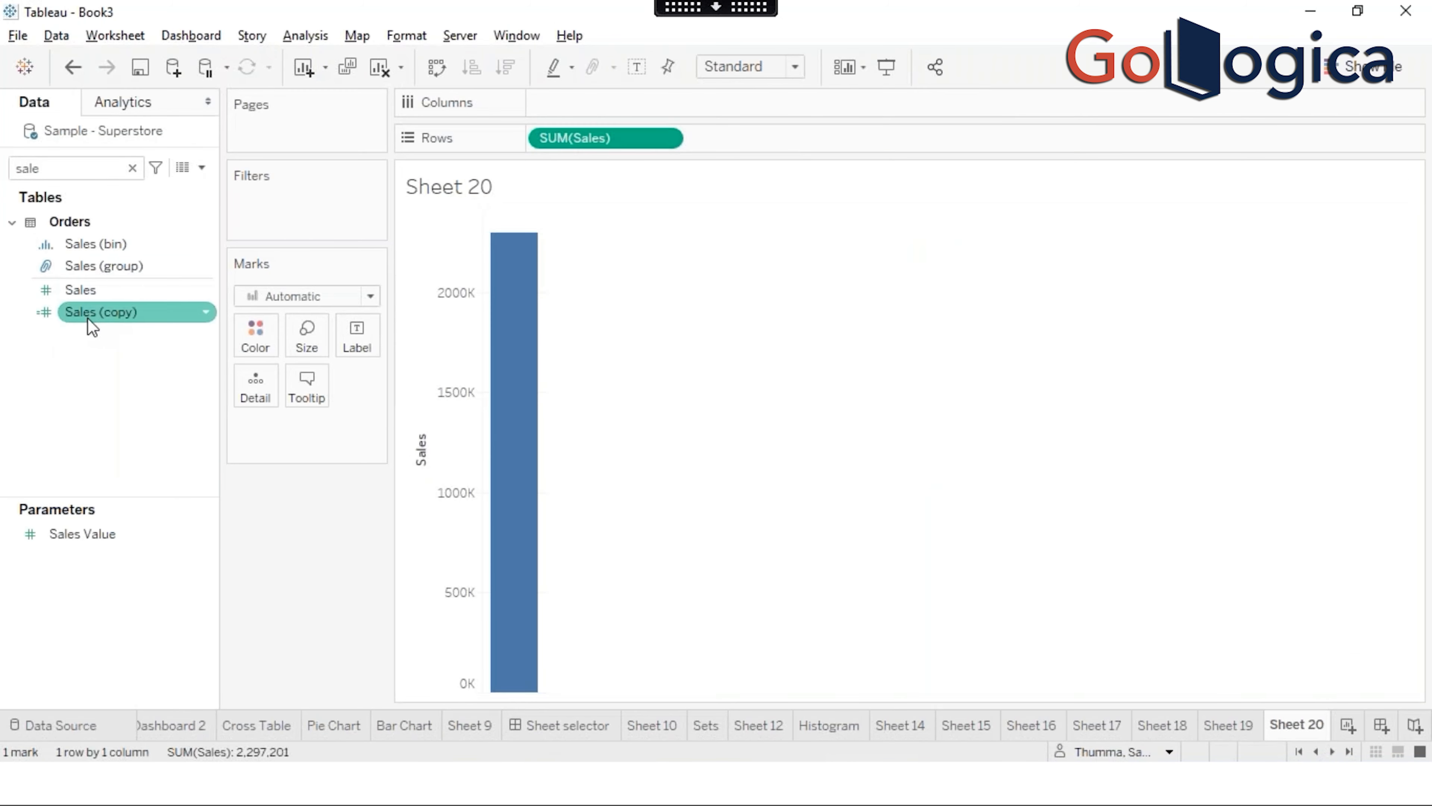
{"action": "double_click", "coordinate": [87, 314]}
Step: Search the fields for "or", add Order Date to the columns, and set it to the continuous month with year
{"action": "double_click", "coordinate": [79, 169]}
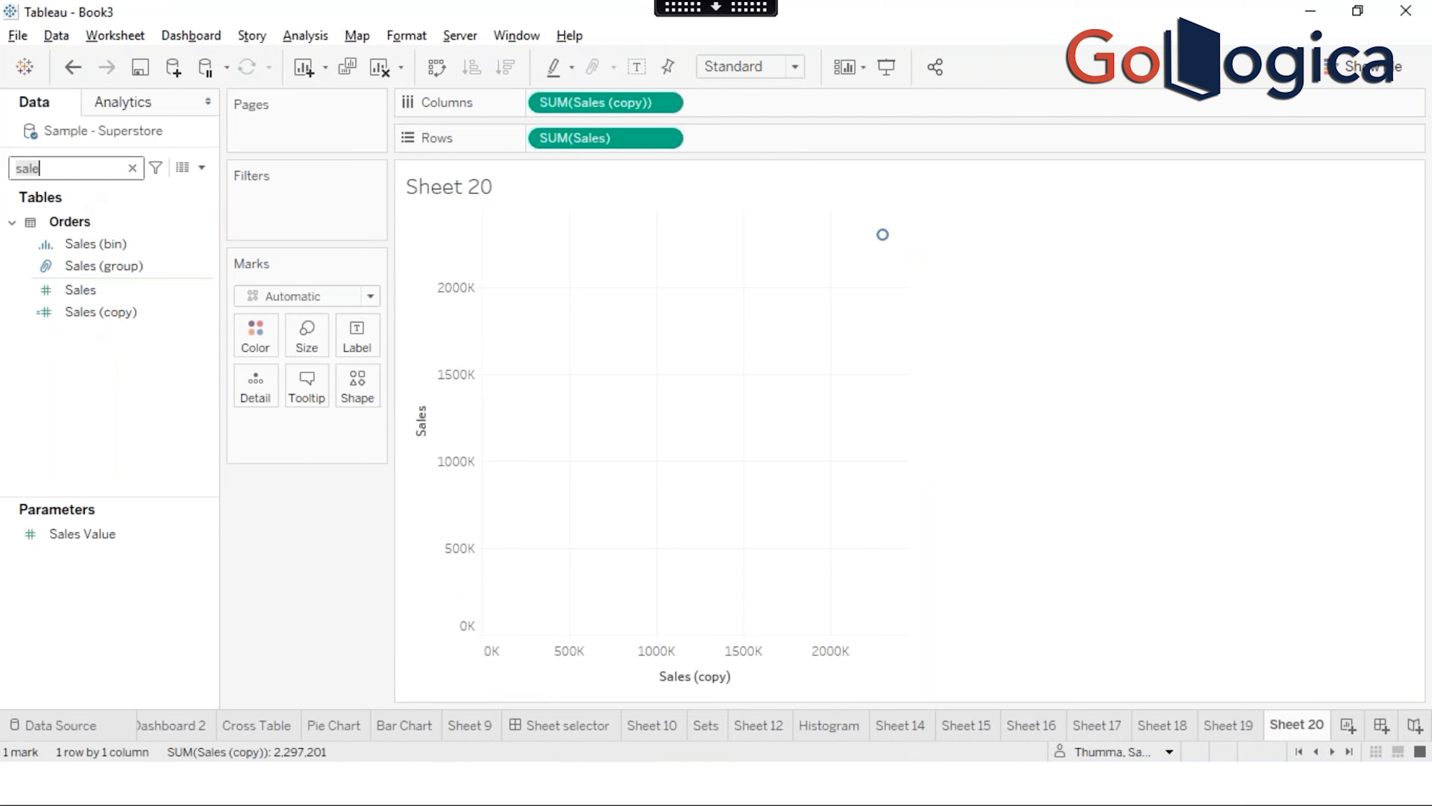
{"action": "type", "text": "or"}
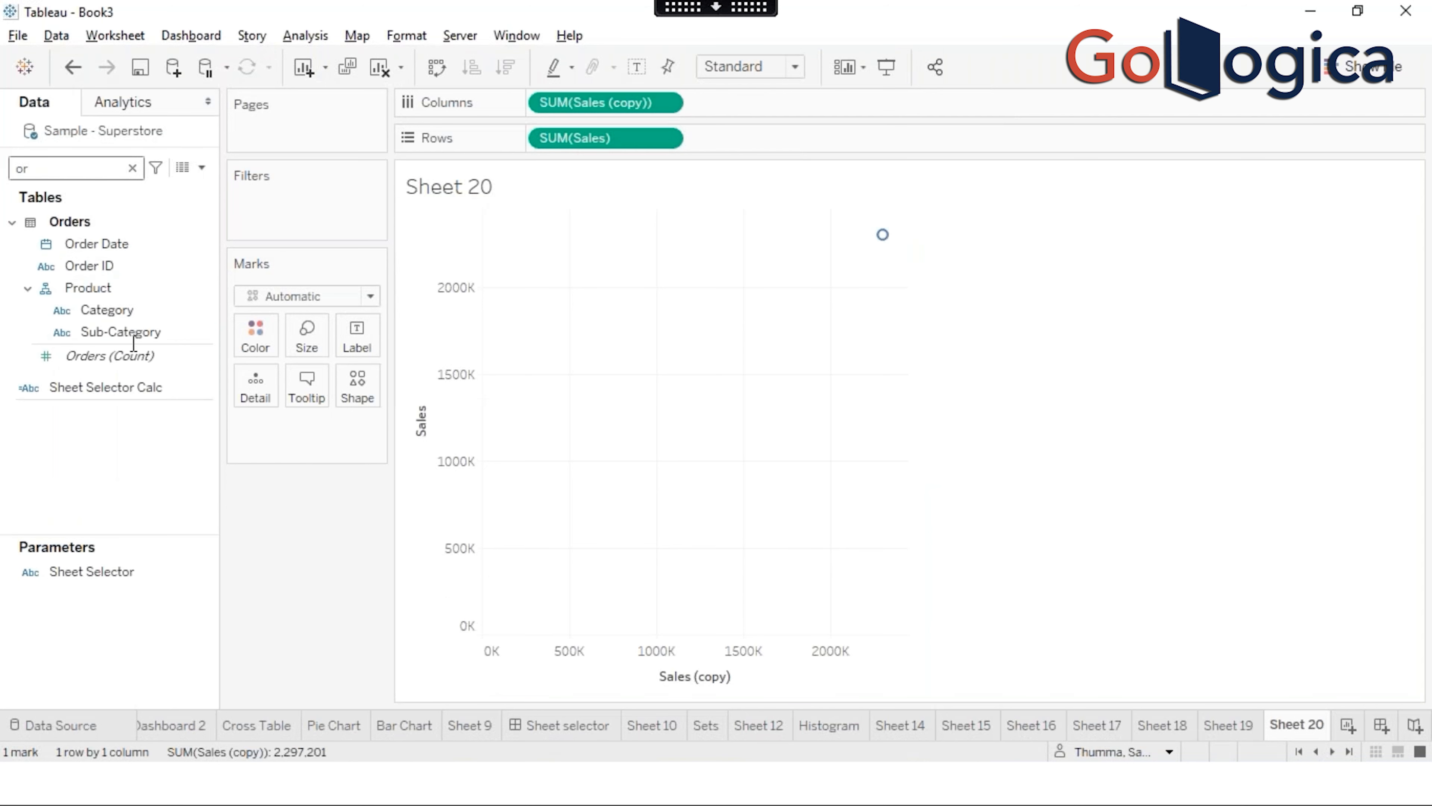
{"action": "left_click", "coordinate": [112, 309]}
{"action": "left_click", "coordinate": [110, 243]}
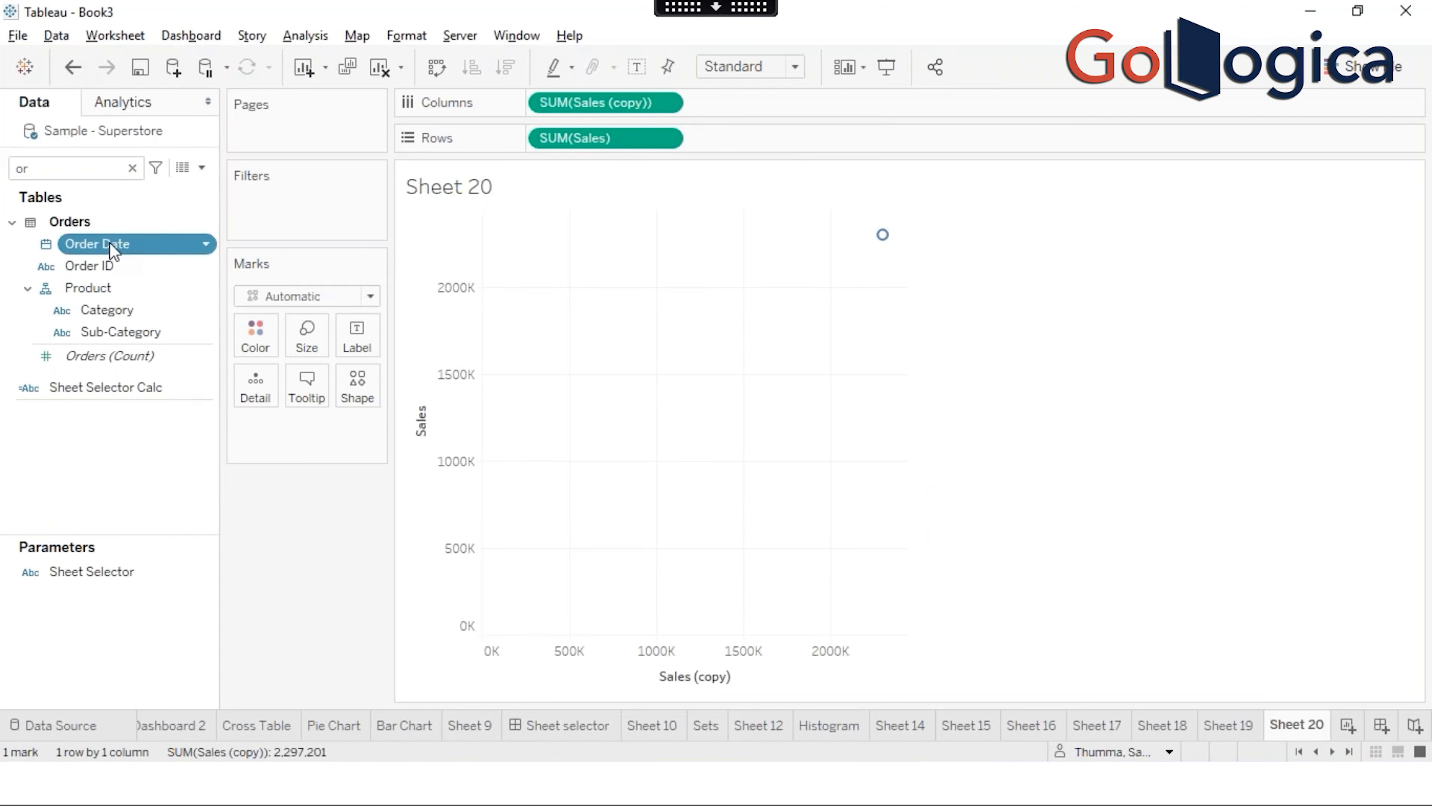
{"action": "double_click", "coordinate": [109, 243]}
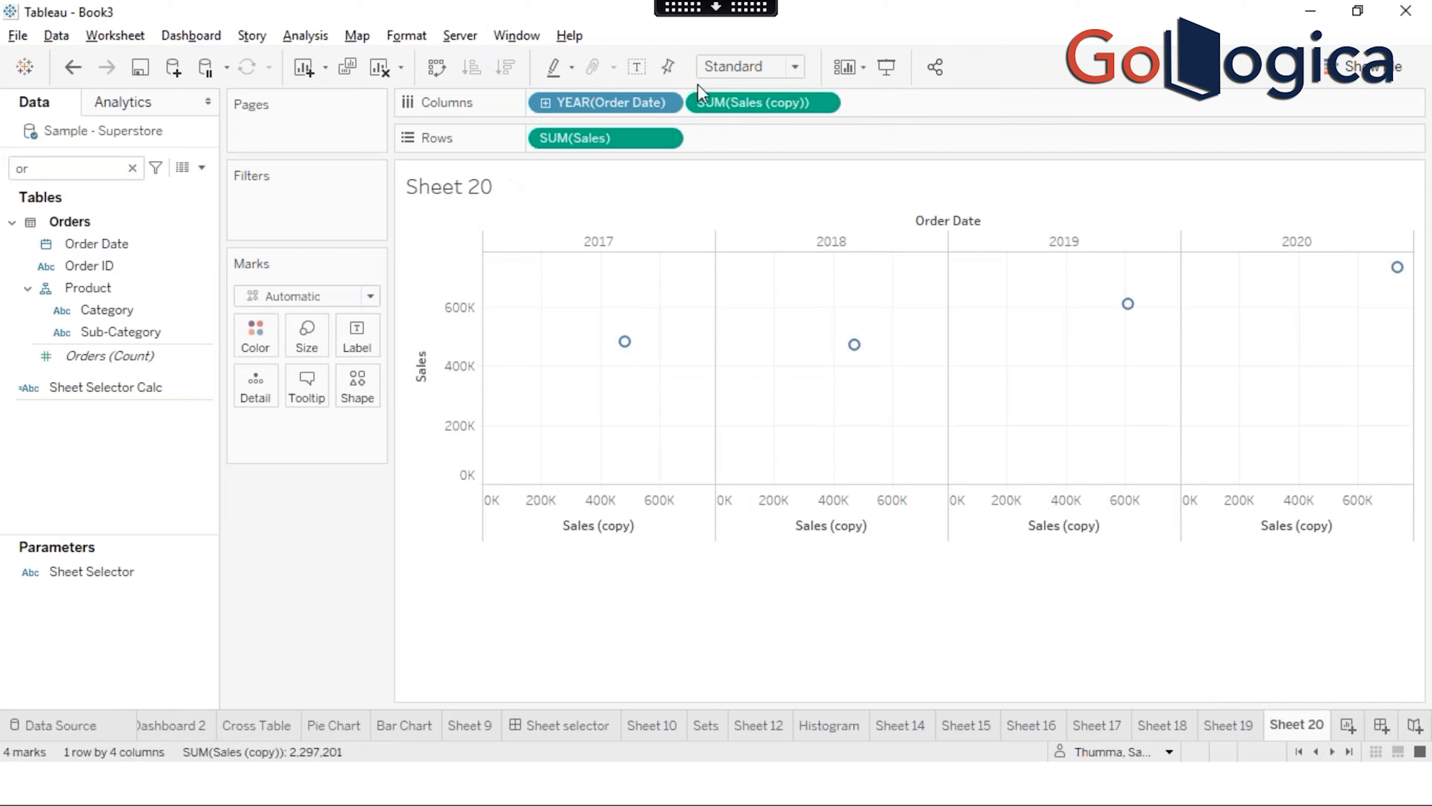
{"action": "right_click", "coordinate": [577, 106]}
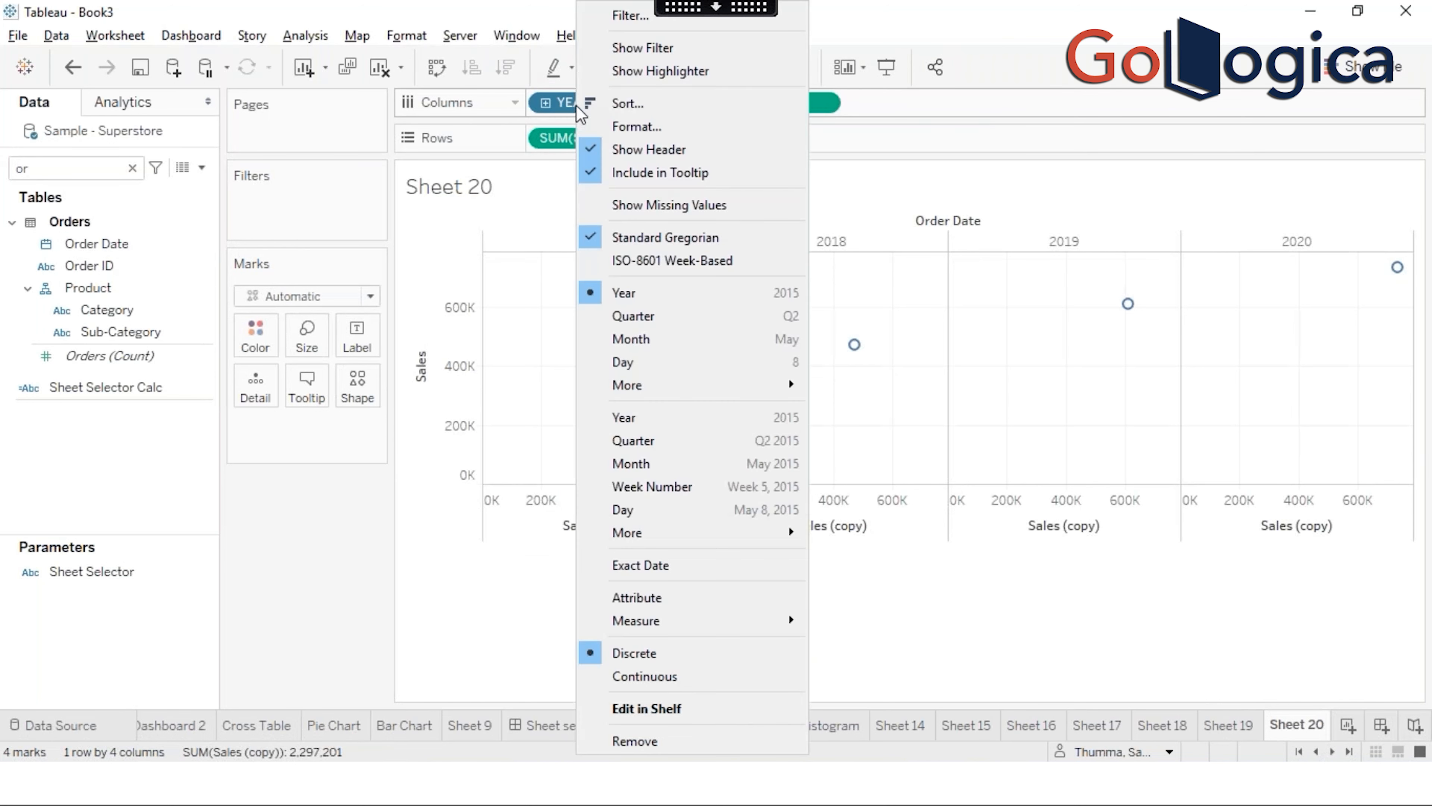
{"action": "left_click", "coordinate": [658, 465]}
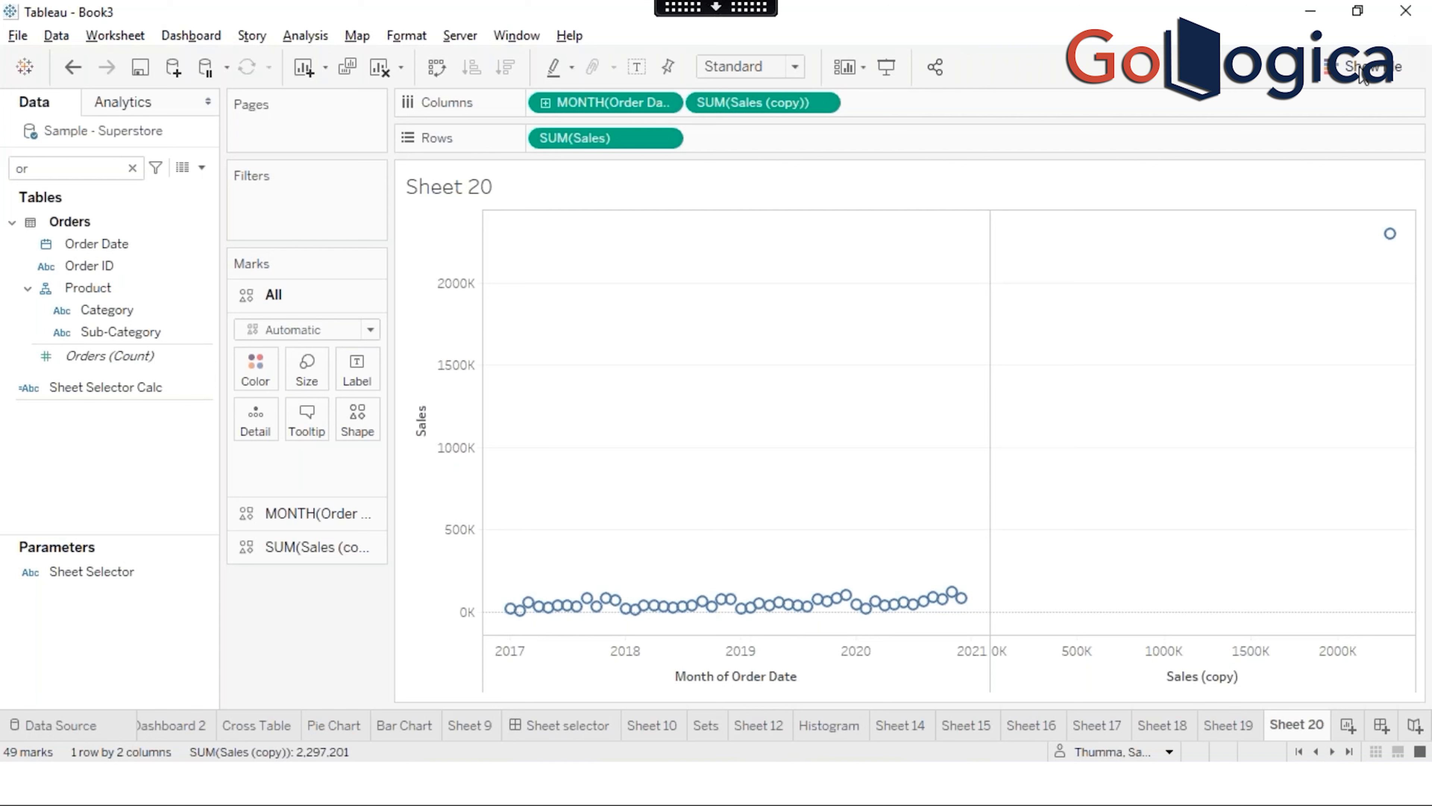
Step: Convert the view to a text table and add YEAR(Order Date) to the columns ahead of the month
{"action": "left_click", "coordinate": [1331, 69]}
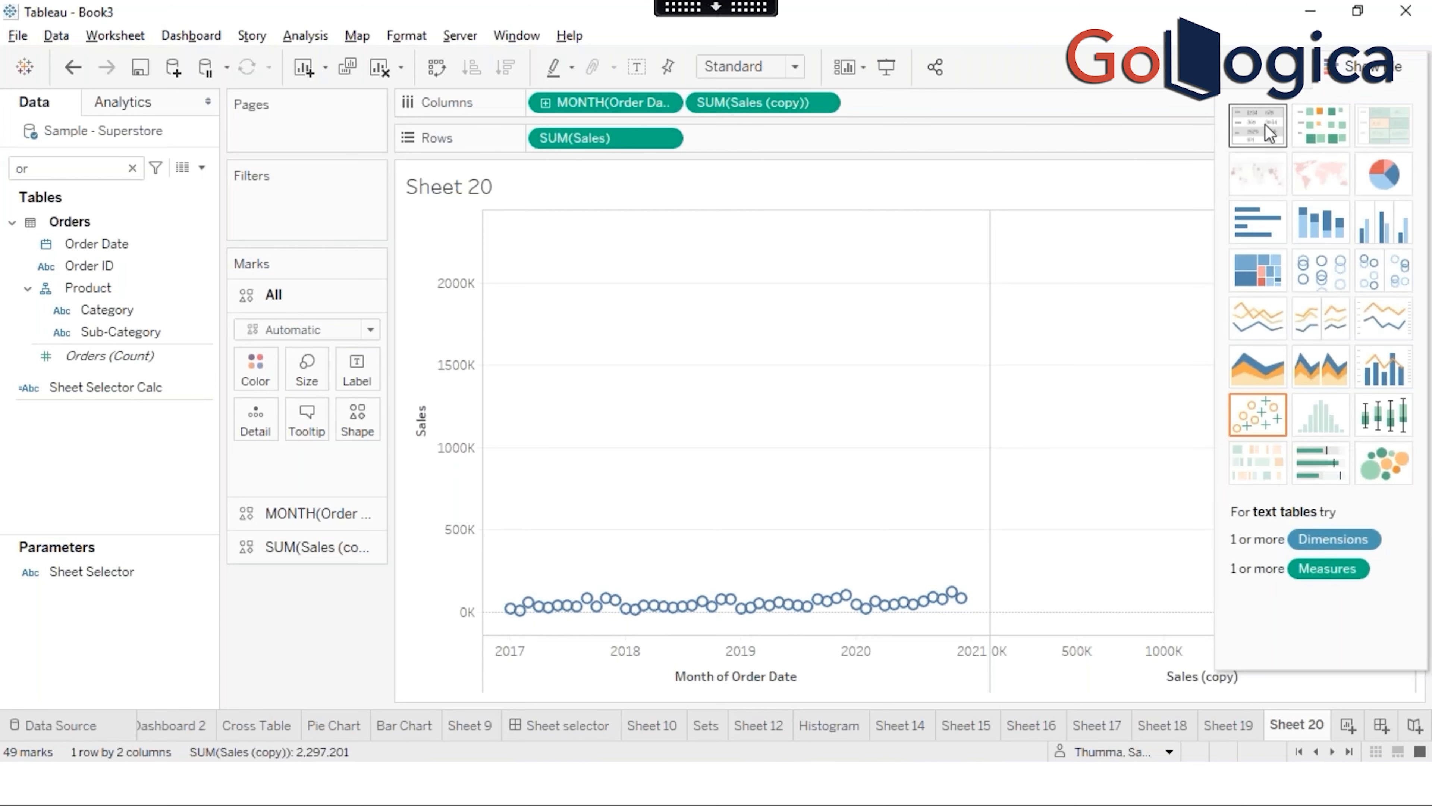
{"action": "left_click", "coordinate": [1264, 124]}
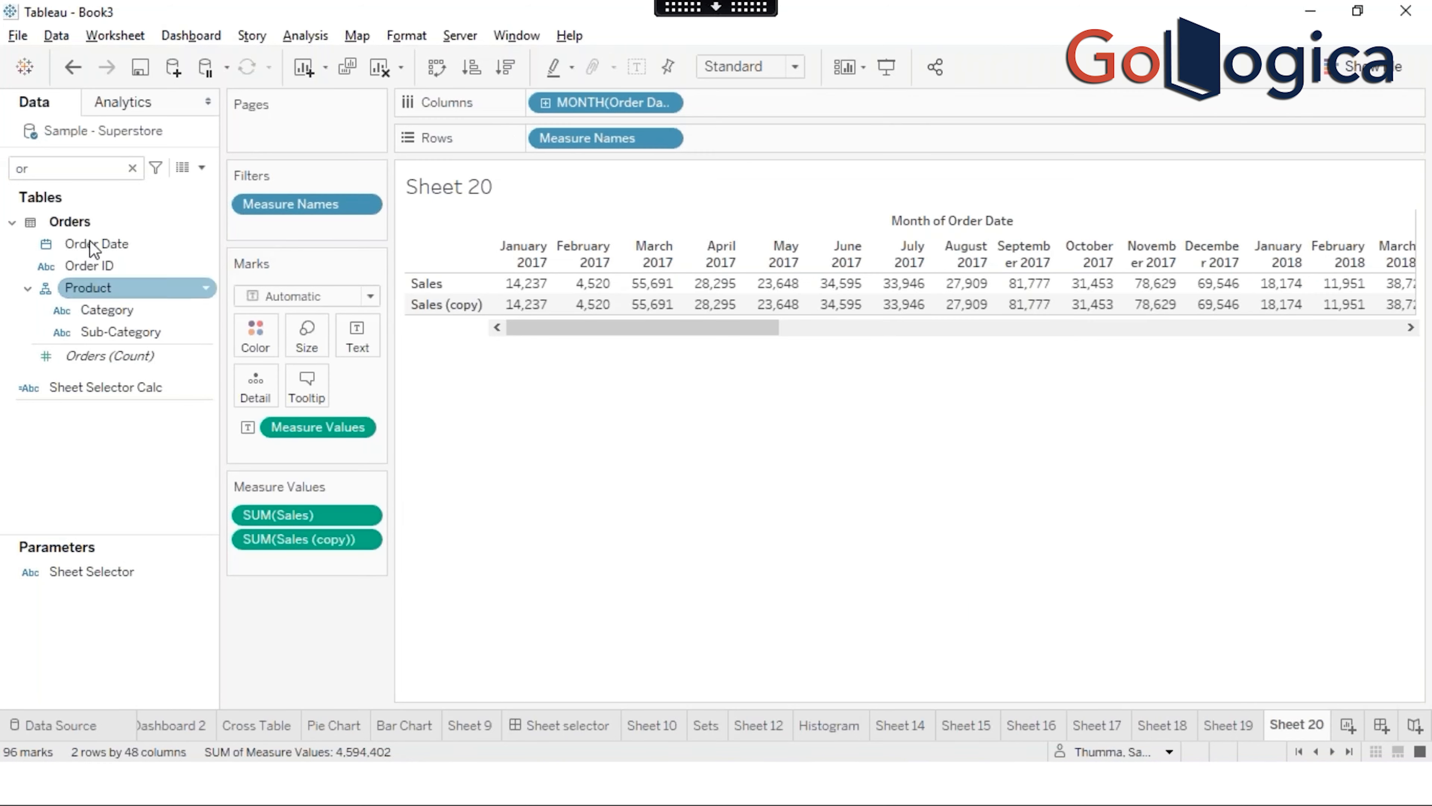
{"action": "left_click_drag", "start_coordinate": [101, 244], "coordinate": [530, 103]}
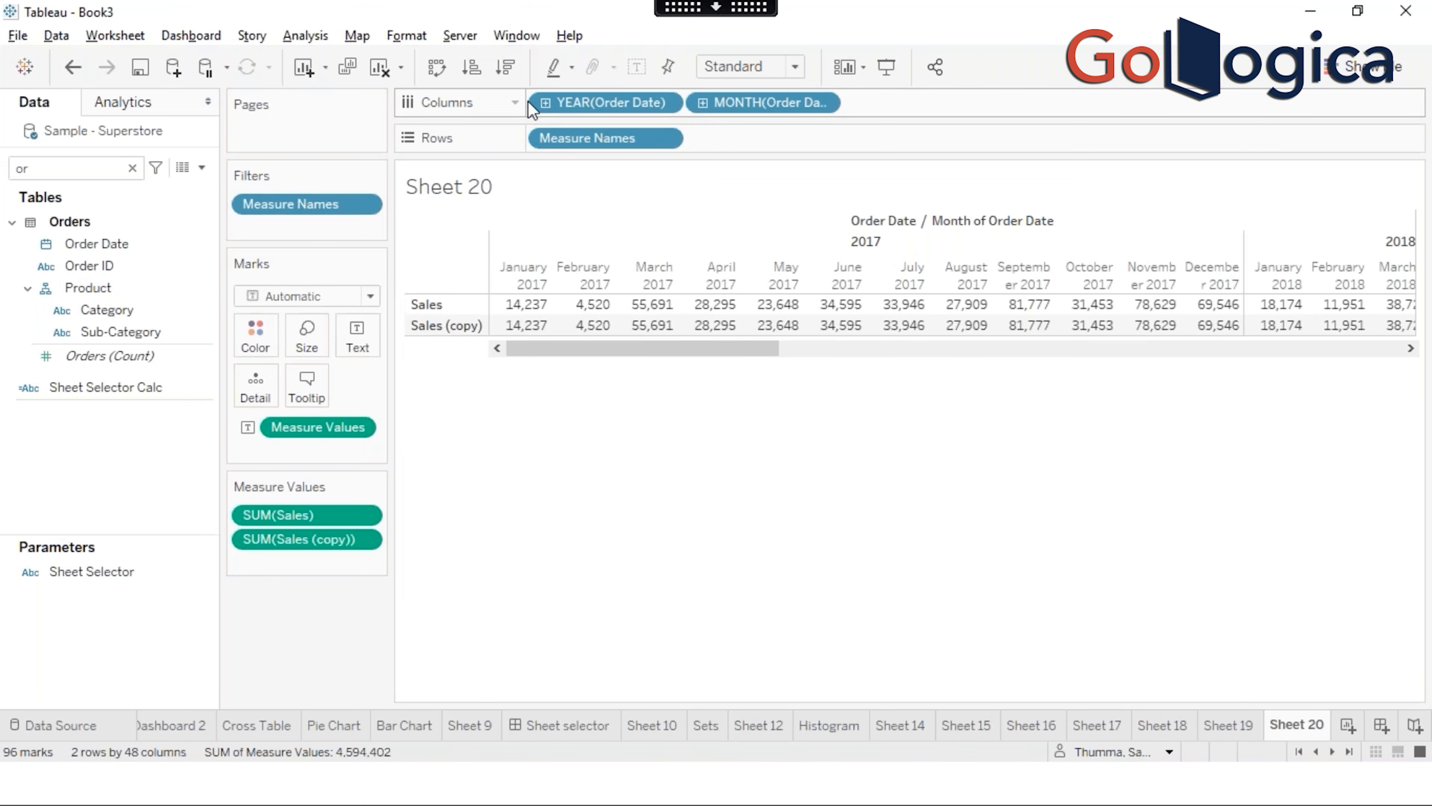
Step: Apply the Running Total quick table calculation to SUM(Sales (copy)) and review its values from 2017 to 2020
{"action": "right_click", "coordinate": [299, 541]}
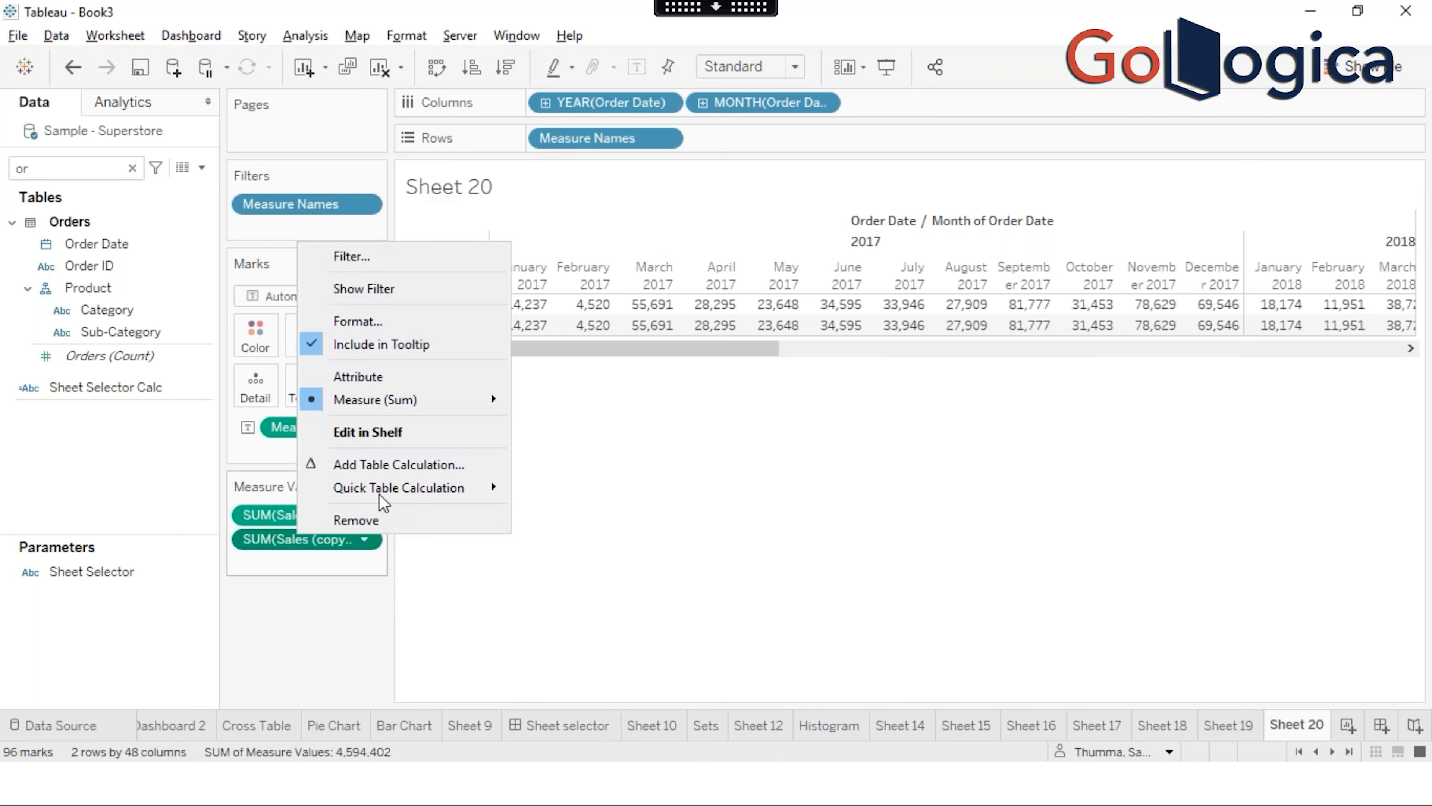
{"action": "mouse_move", "coordinate": [394, 487]}
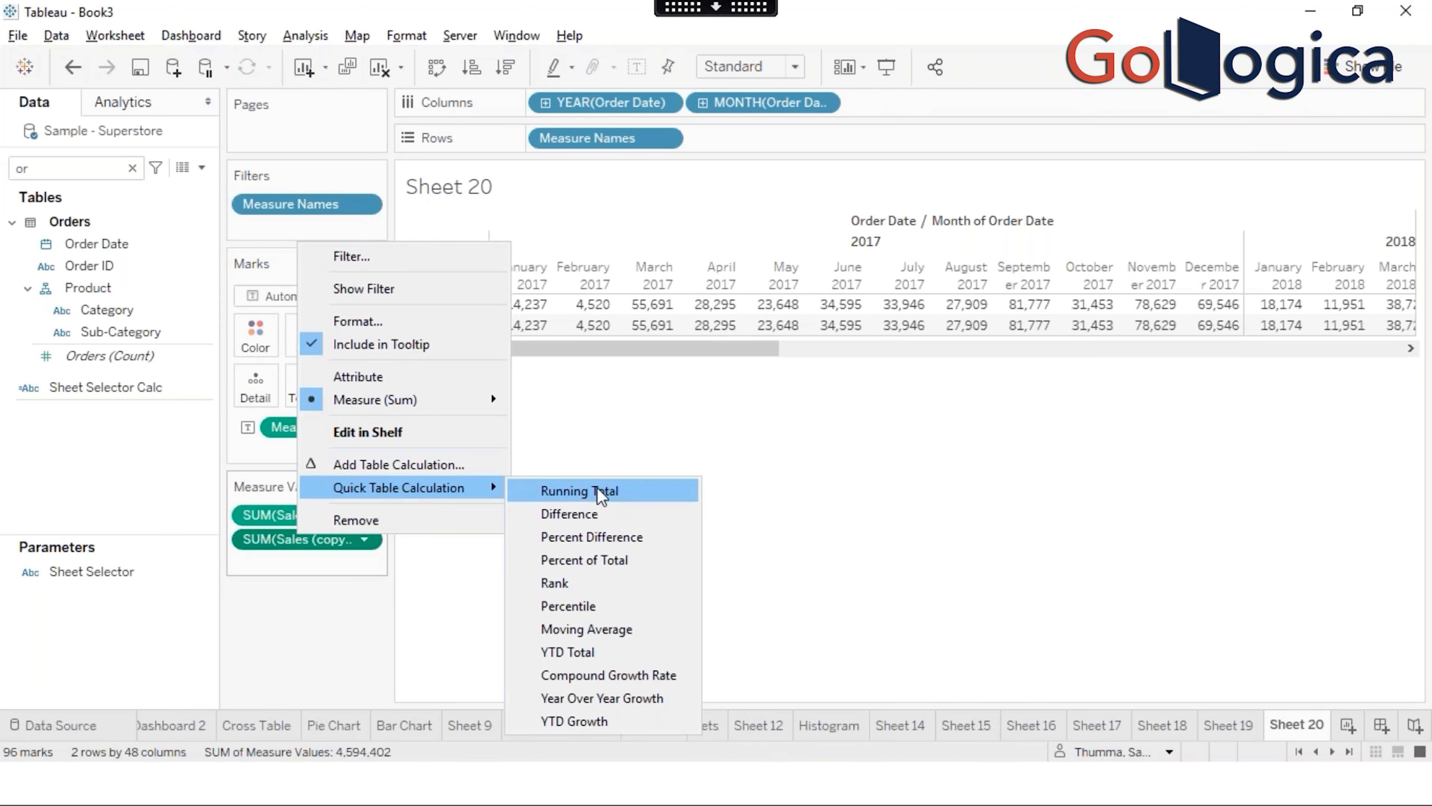
{"action": "left_click", "coordinate": [601, 494]}
{"action": "left_click_drag", "start_coordinate": [550, 347], "coordinate": [1430, 339]}
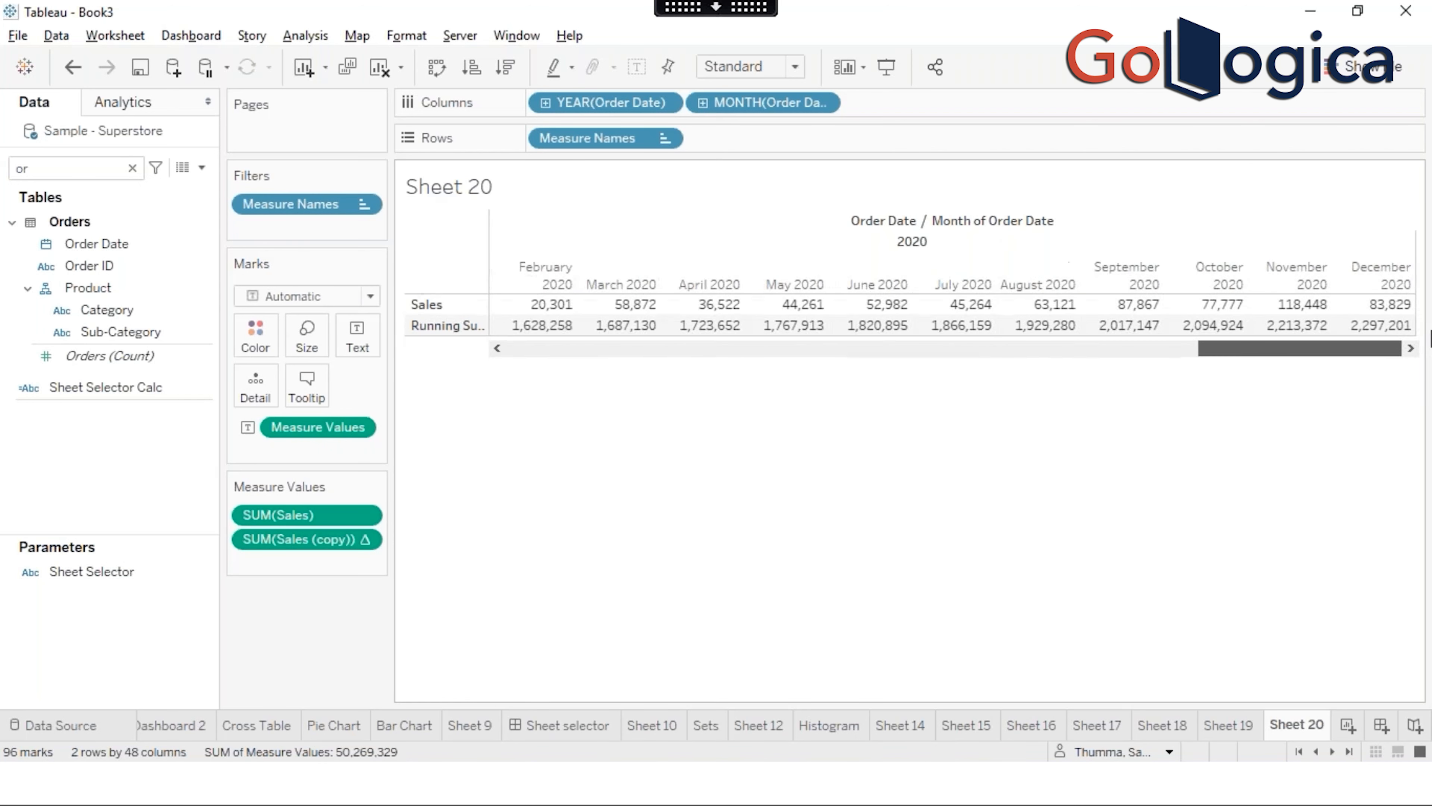
{"action": "mouse_move", "coordinate": [1265, 317]}
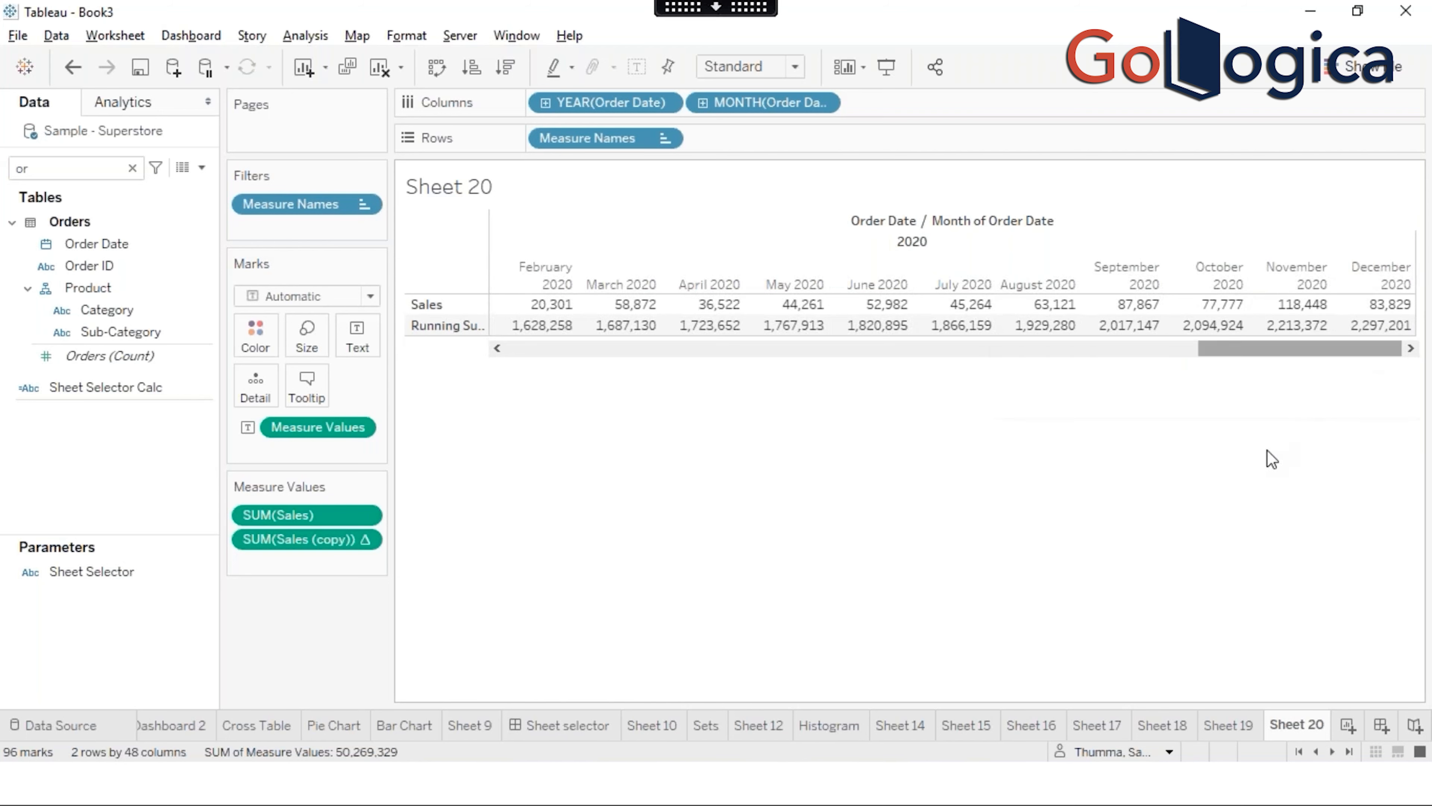
{"action": "left_click_drag", "start_coordinate": [1262, 353], "coordinate": [369, 312]}
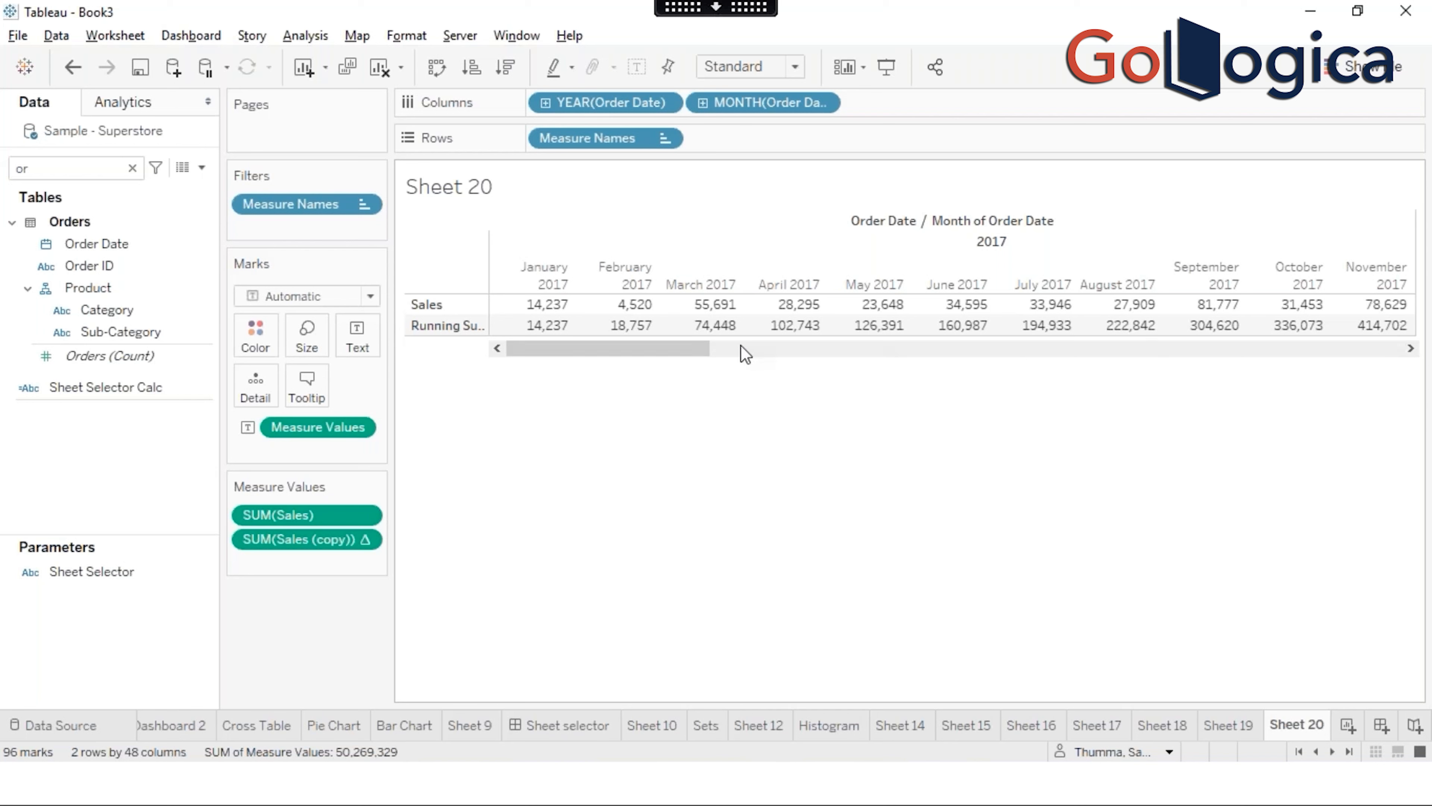
Step: Edit the table calculation of SUM(Sales (copy)) to compute using Specific Dimensions and check the Restarting every choices
{"action": "left_click_drag", "start_coordinate": [693, 356], "coordinate": [504, 337]}
{"action": "right_click", "coordinate": [306, 543]}
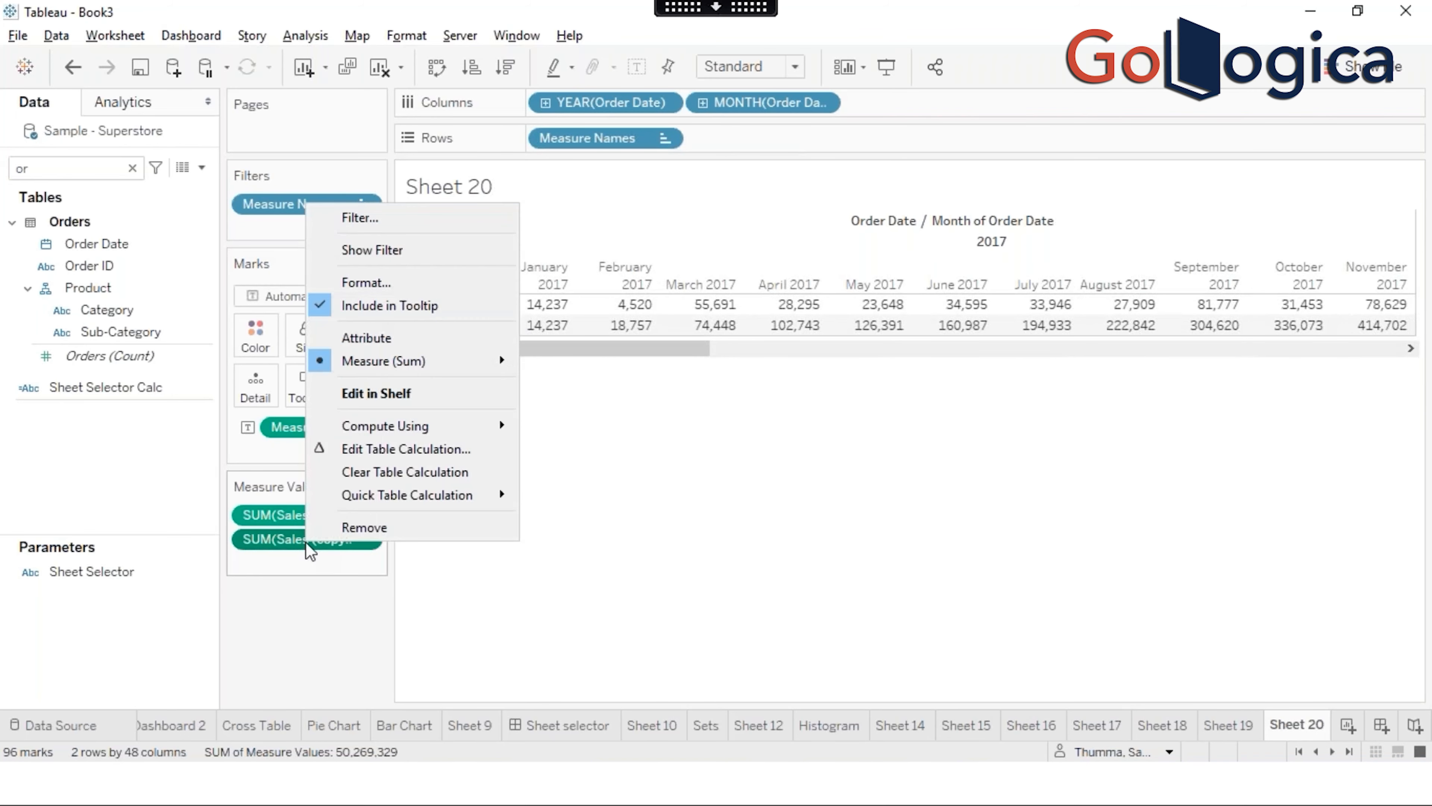
{"action": "left_click", "coordinate": [365, 450]}
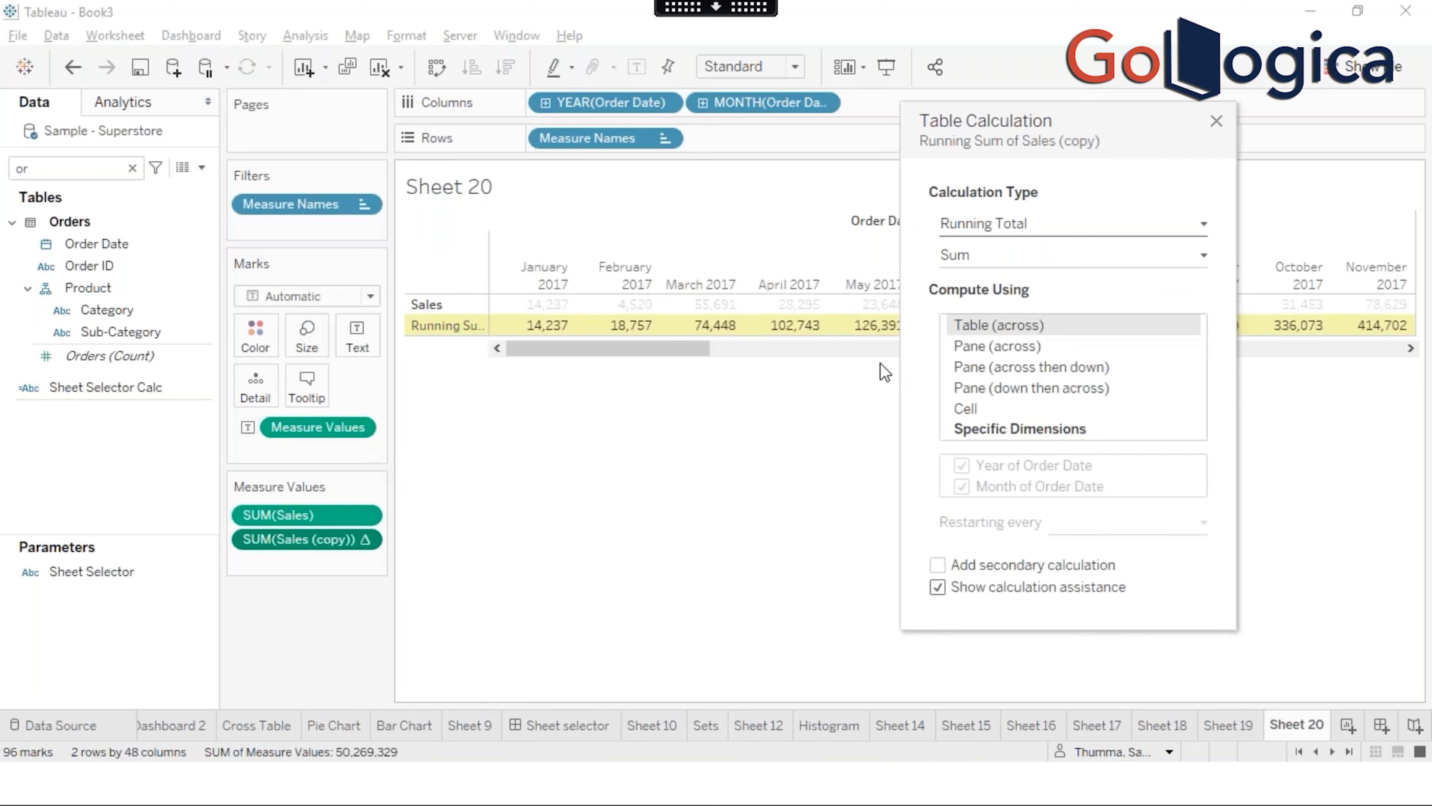
{"action": "left_click", "coordinate": [995, 439]}
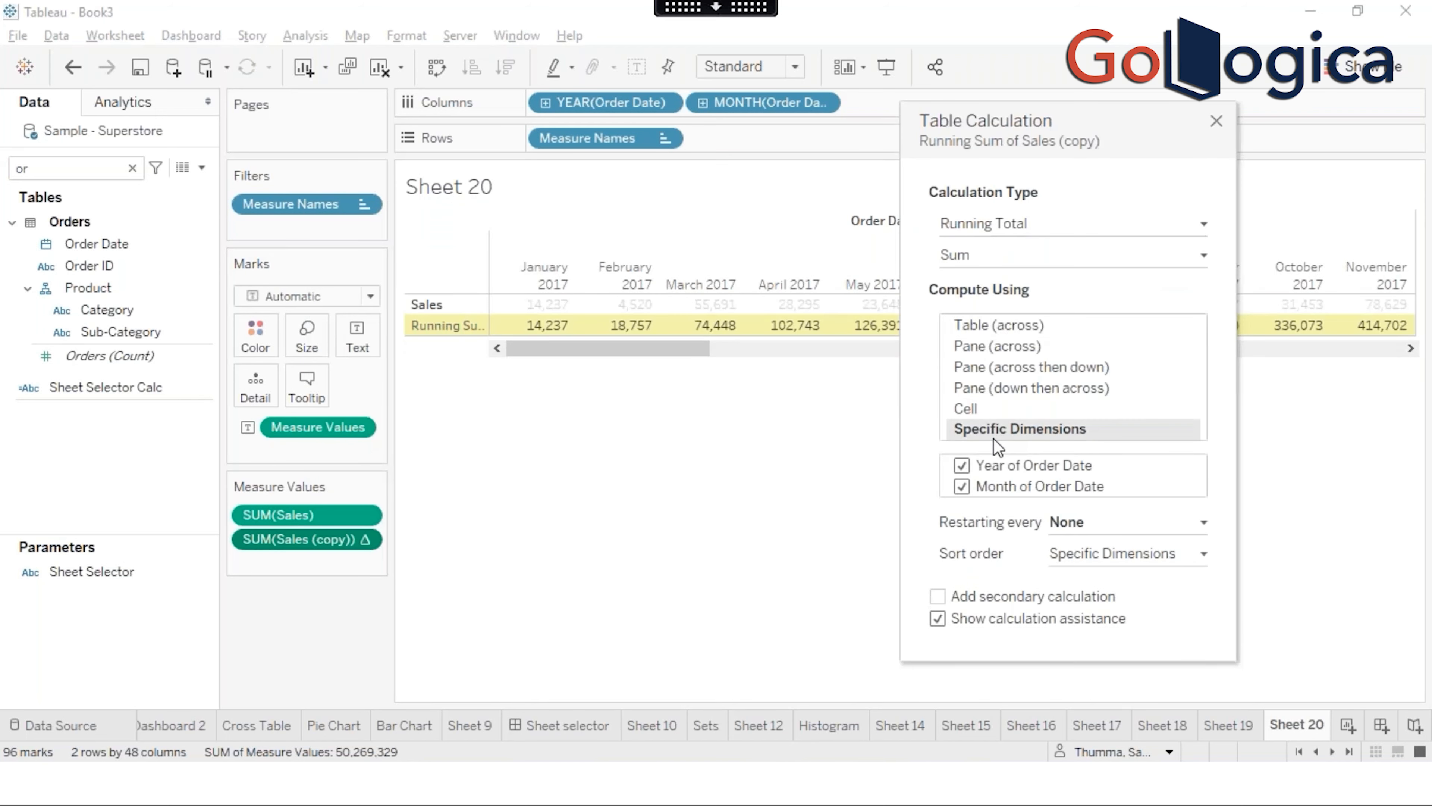
{"action": "left_click", "coordinate": [1086, 530]}
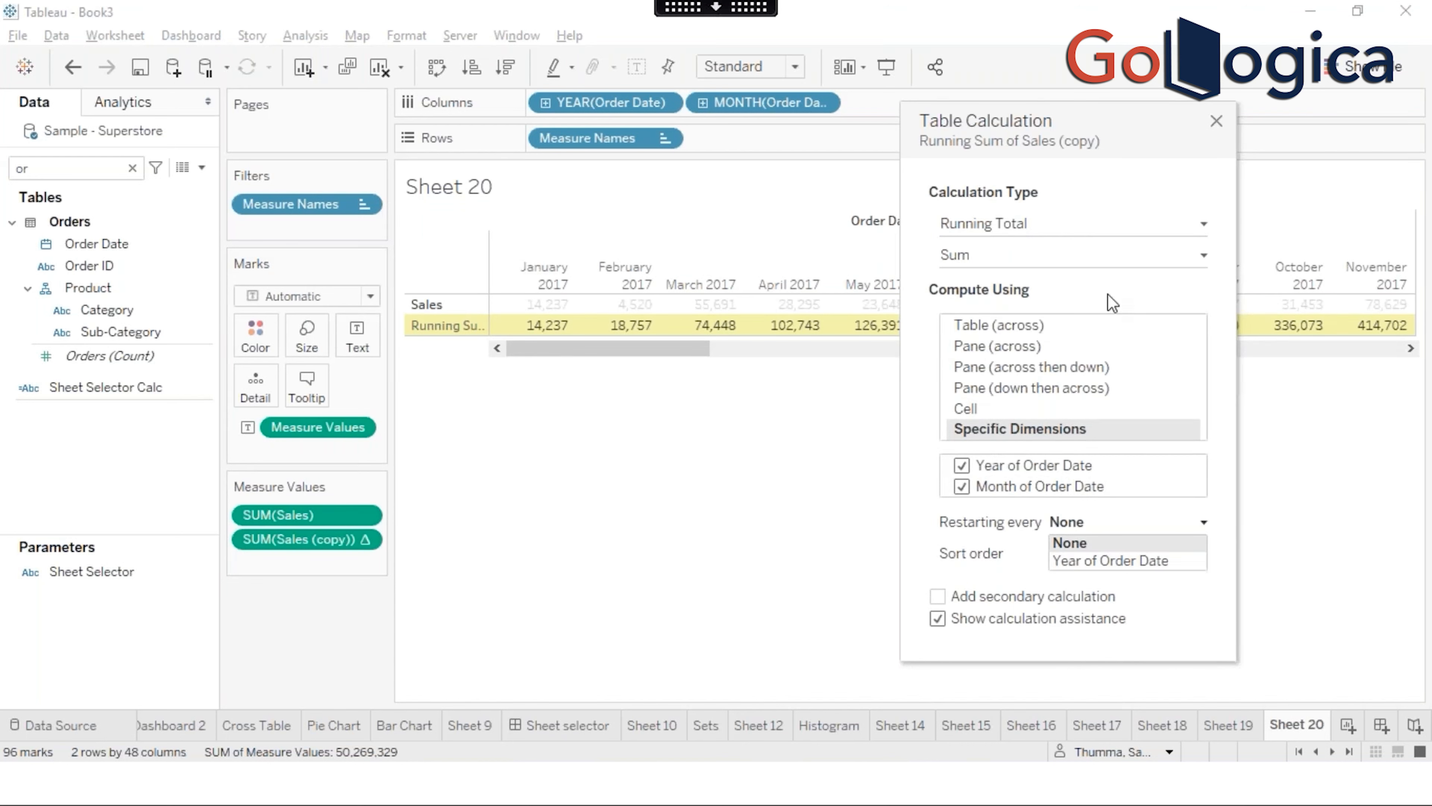
{"action": "left_click", "coordinate": [1216, 122]}
{"action": "left_click", "coordinate": [1215, 122]}
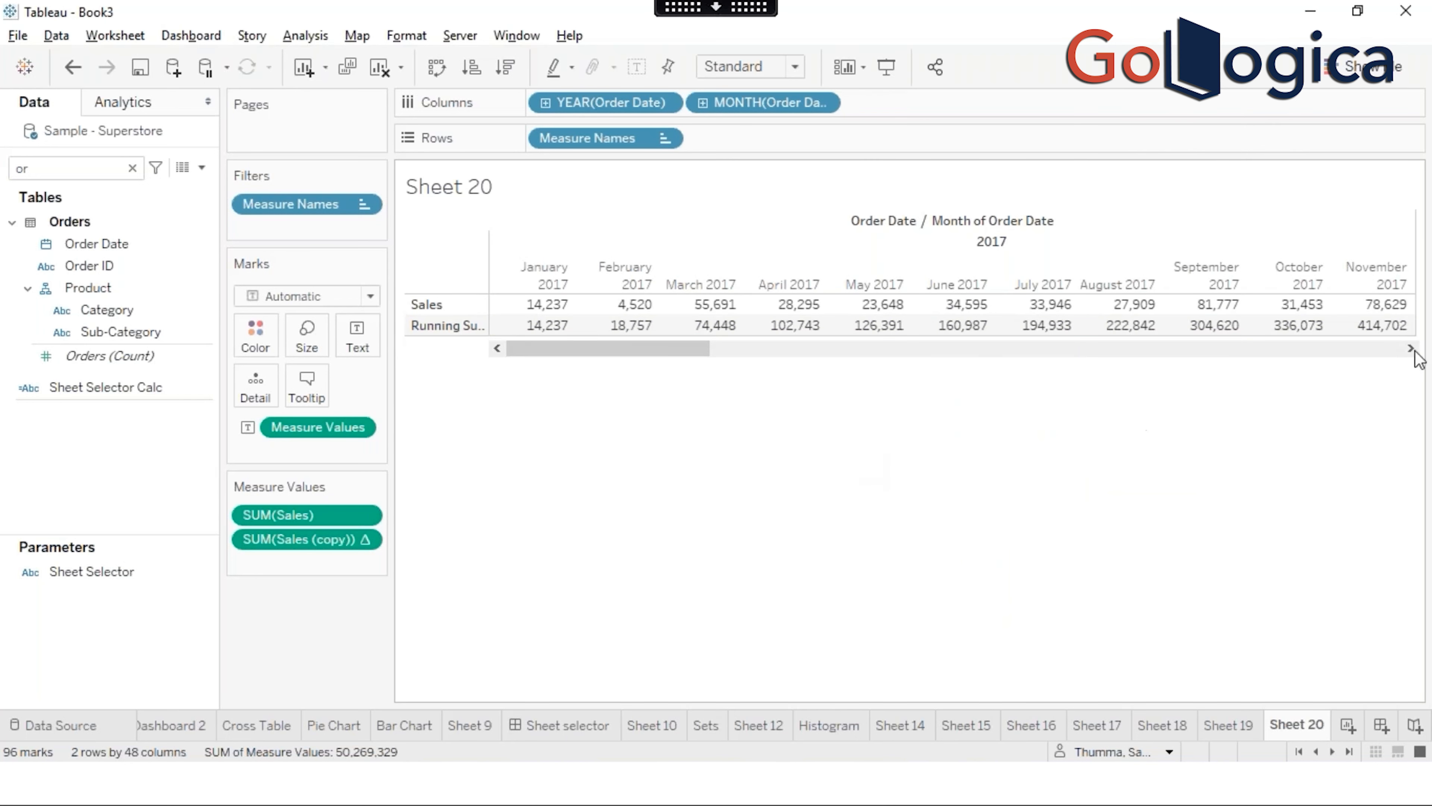
Step: Set the running total to restart every Year of Order Date and review the totals across the year boundaries
{"action": "left_click_drag", "start_coordinate": [1412, 351], "coordinate": [1413, 354]}
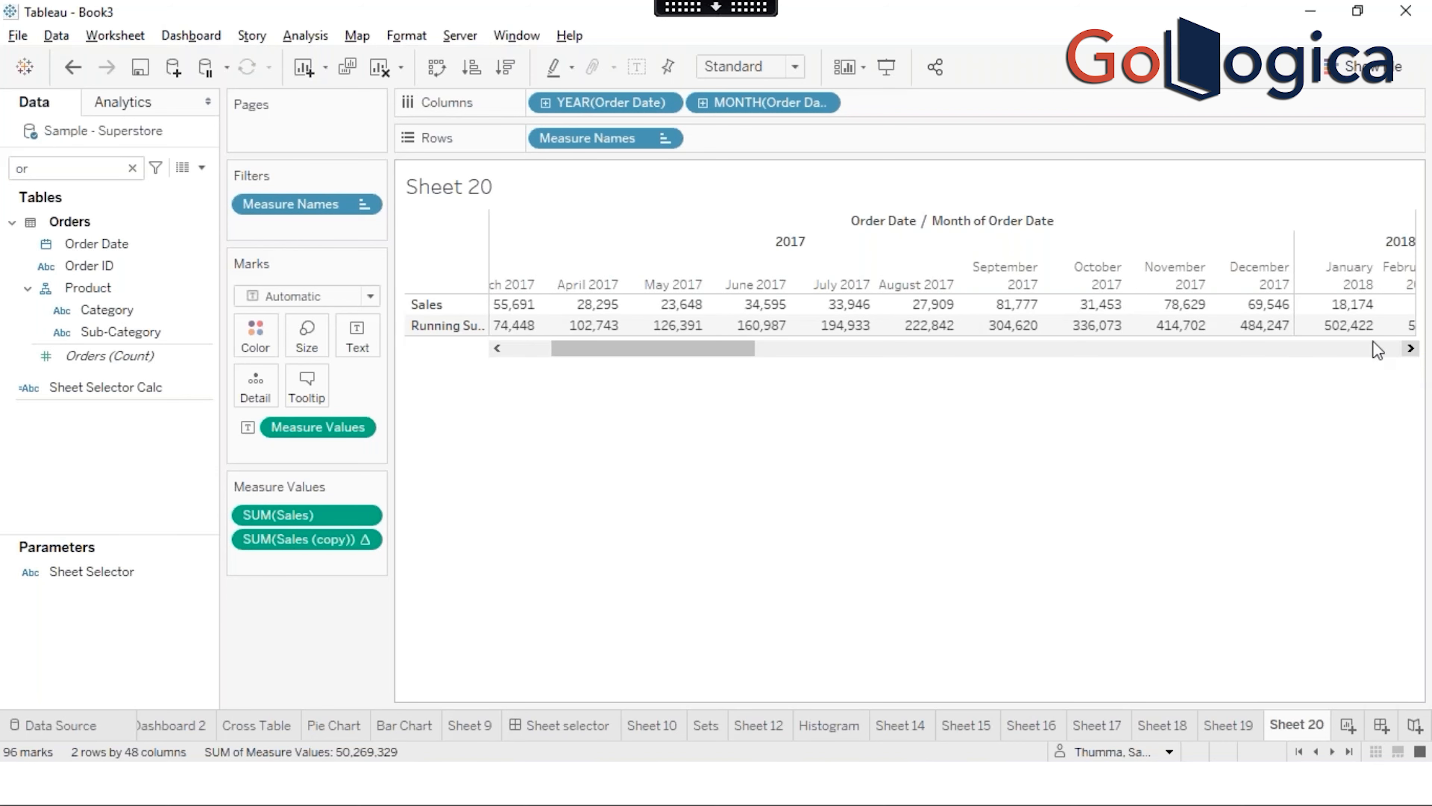
{"action": "mouse_move", "coordinate": [1266, 332]}
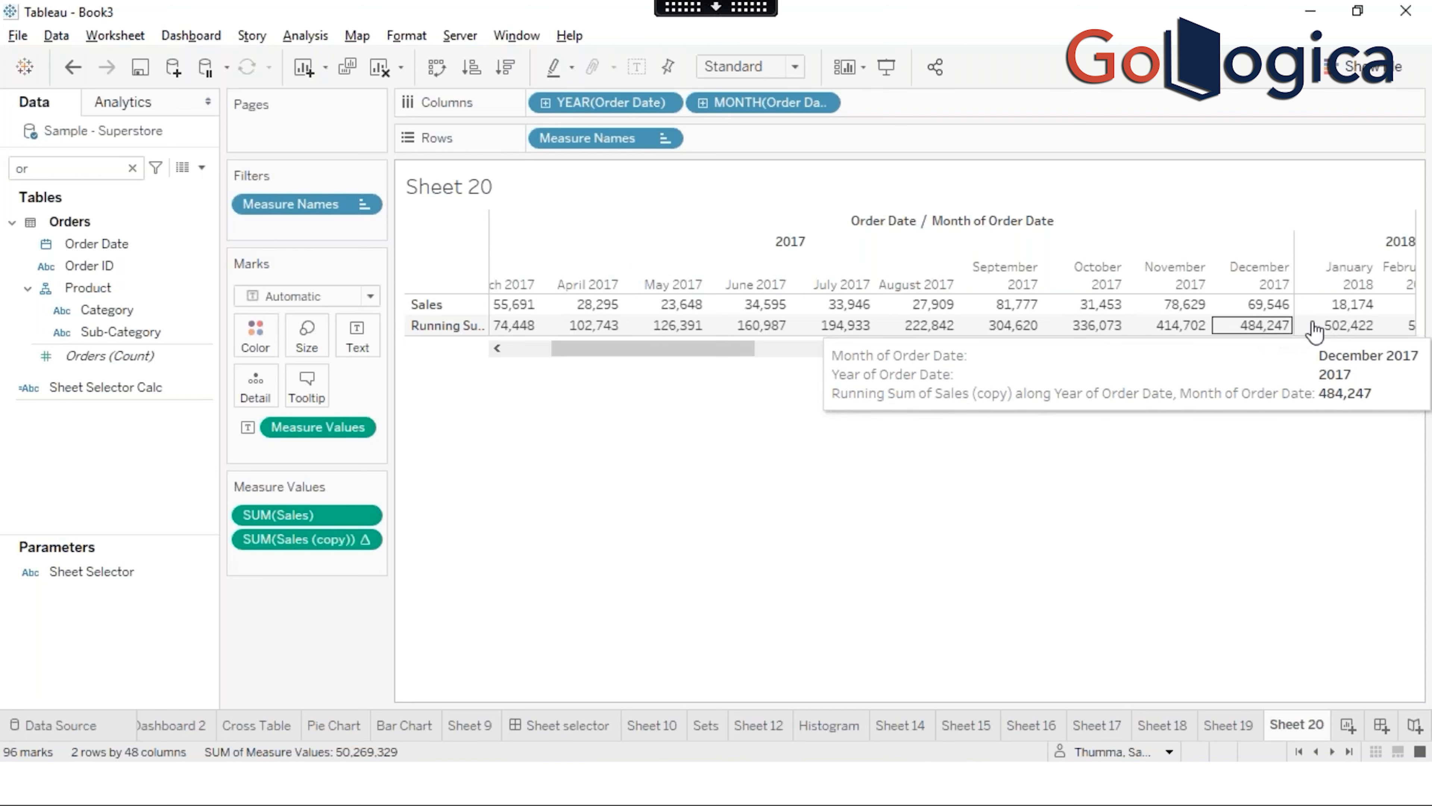
{"action": "mouse_move", "coordinate": [1314, 332]}
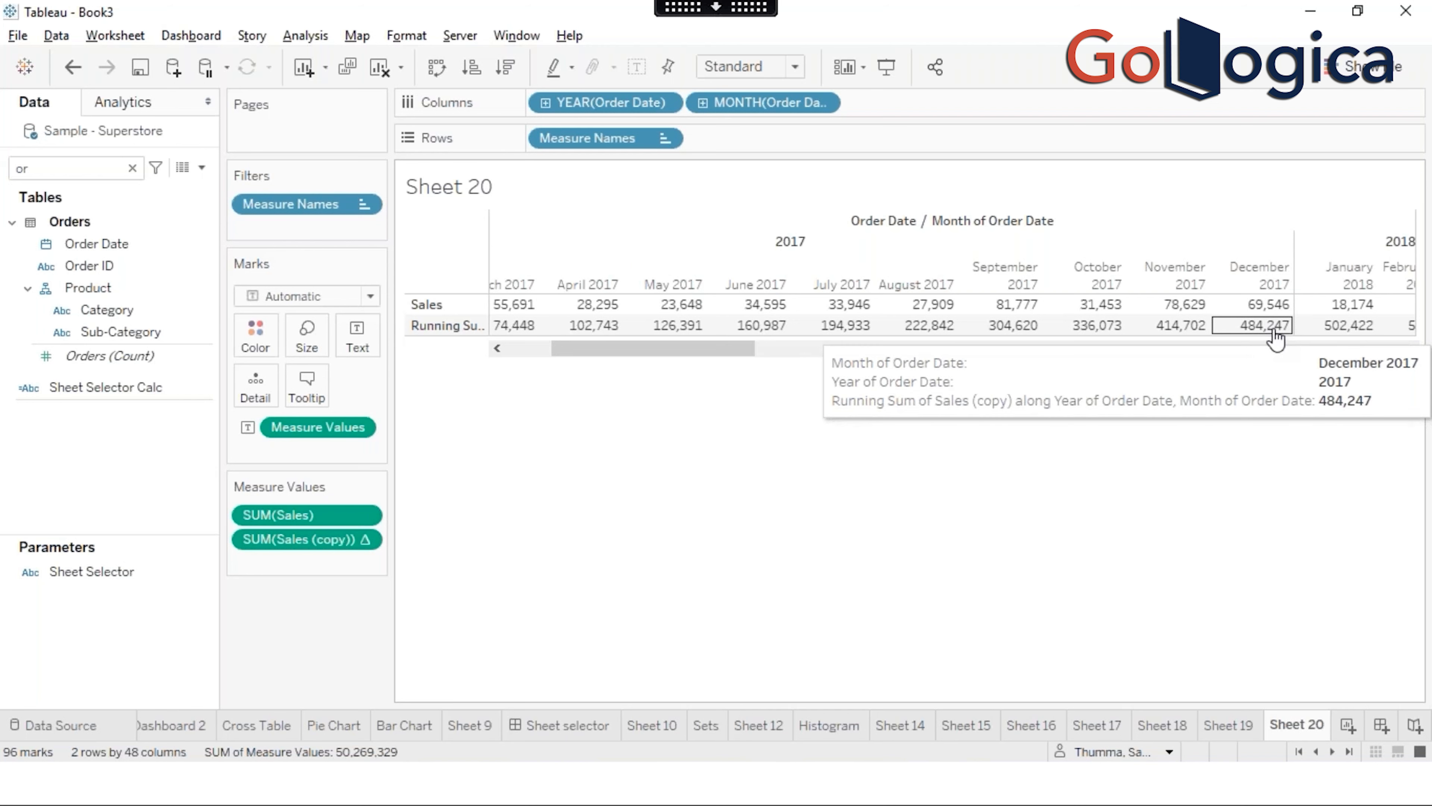
{"action": "right_click", "coordinate": [324, 546]}
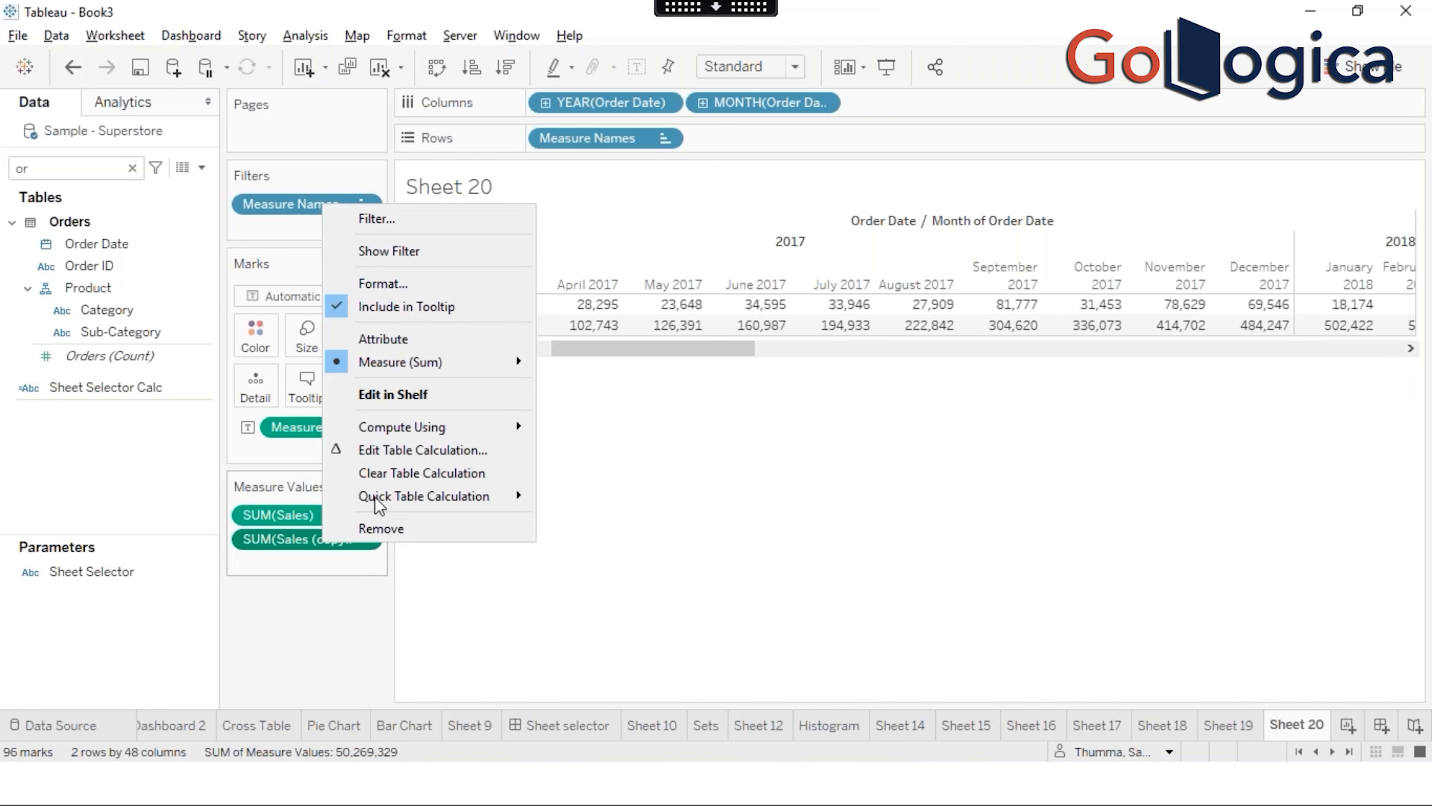
{"action": "left_click", "coordinate": [378, 449]}
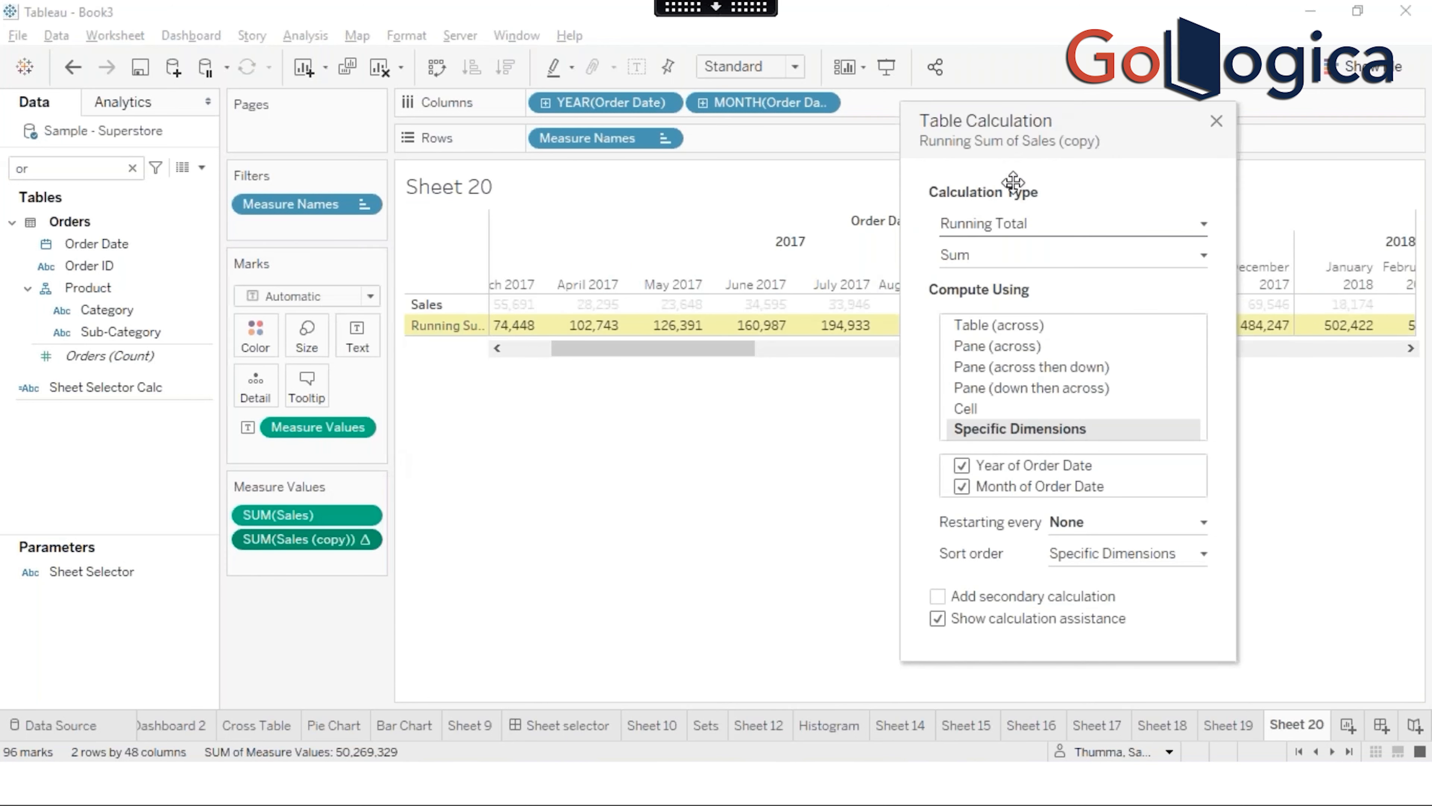
{"action": "left_click", "coordinate": [1091, 525]}
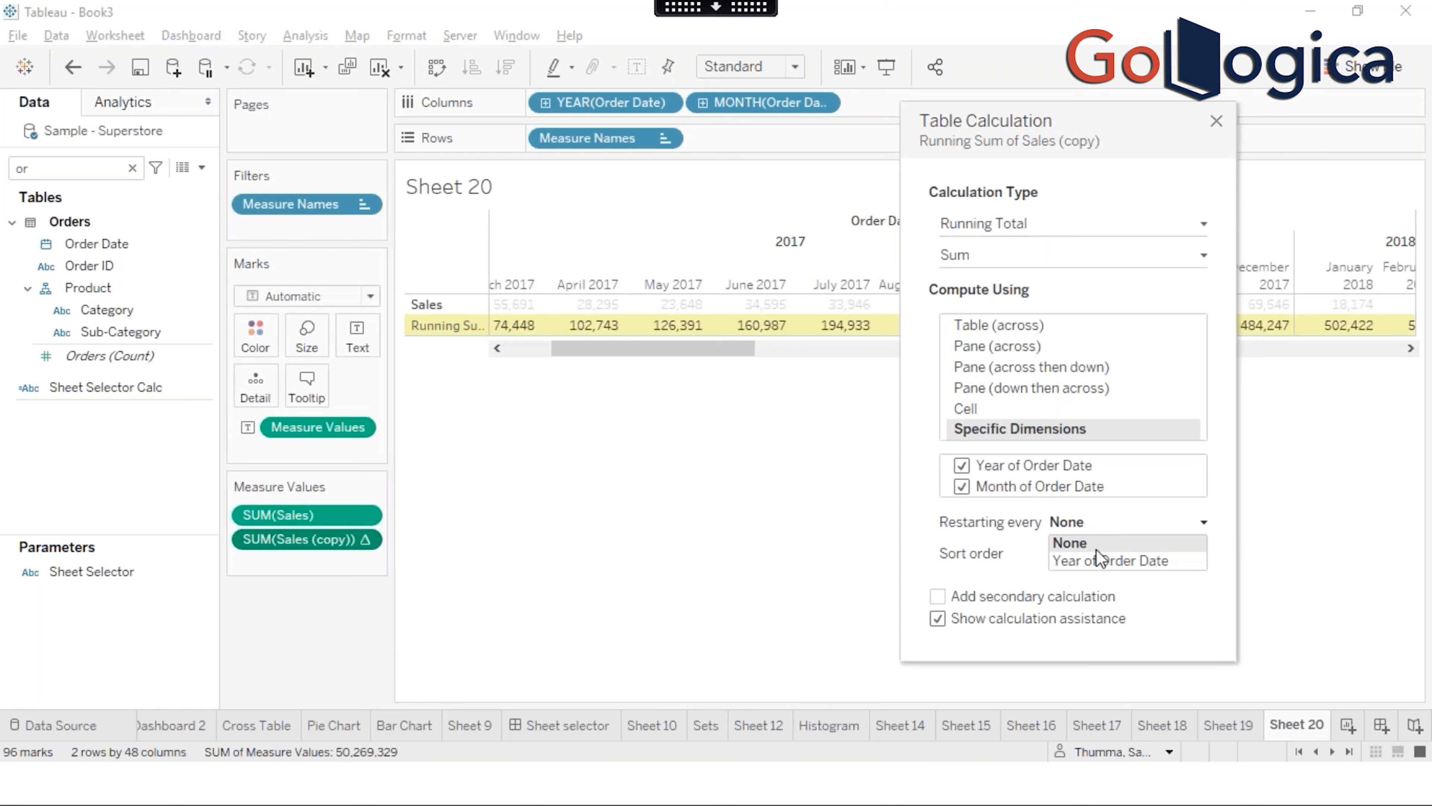
{"action": "left_click", "coordinate": [1100, 561]}
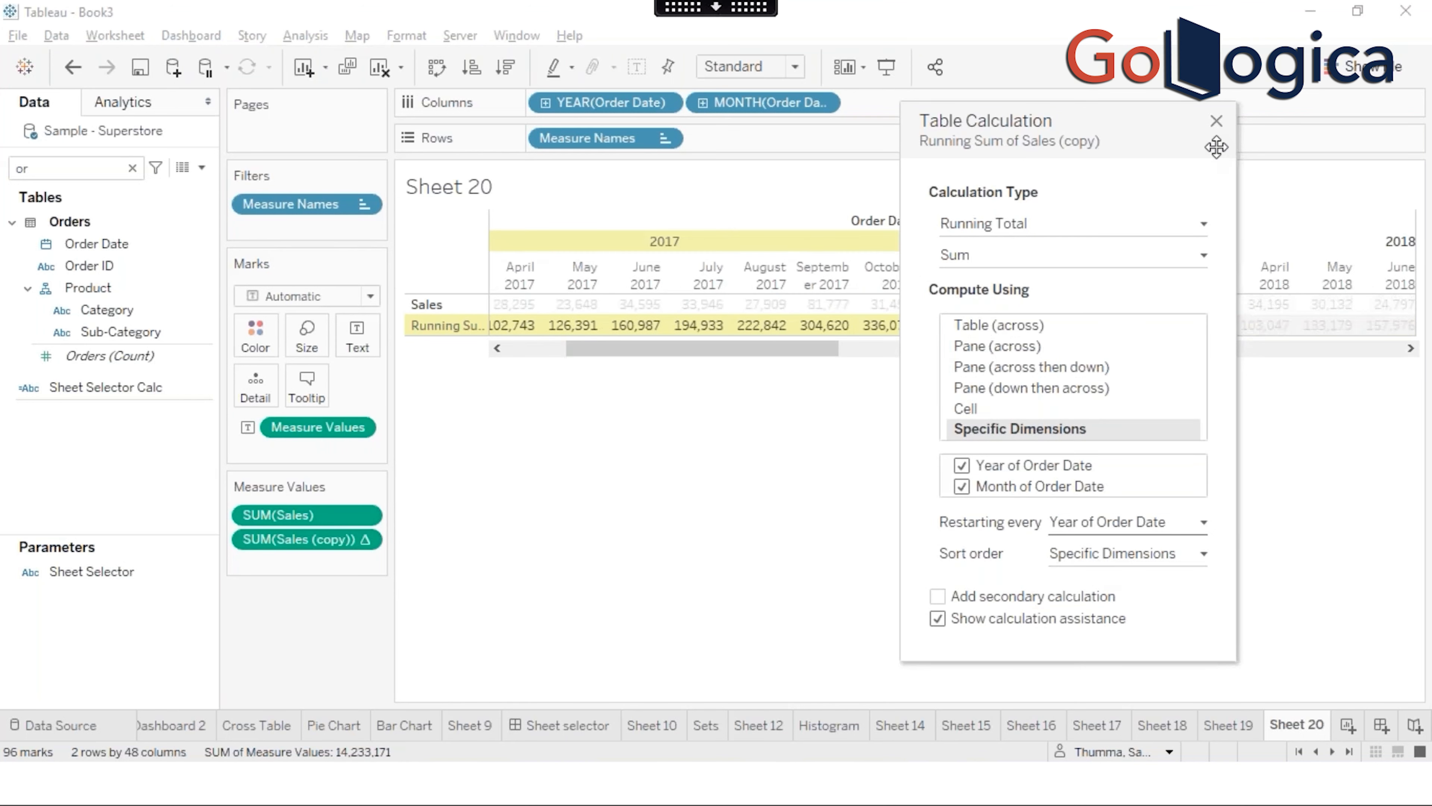
{"action": "left_click", "coordinate": [1216, 120]}
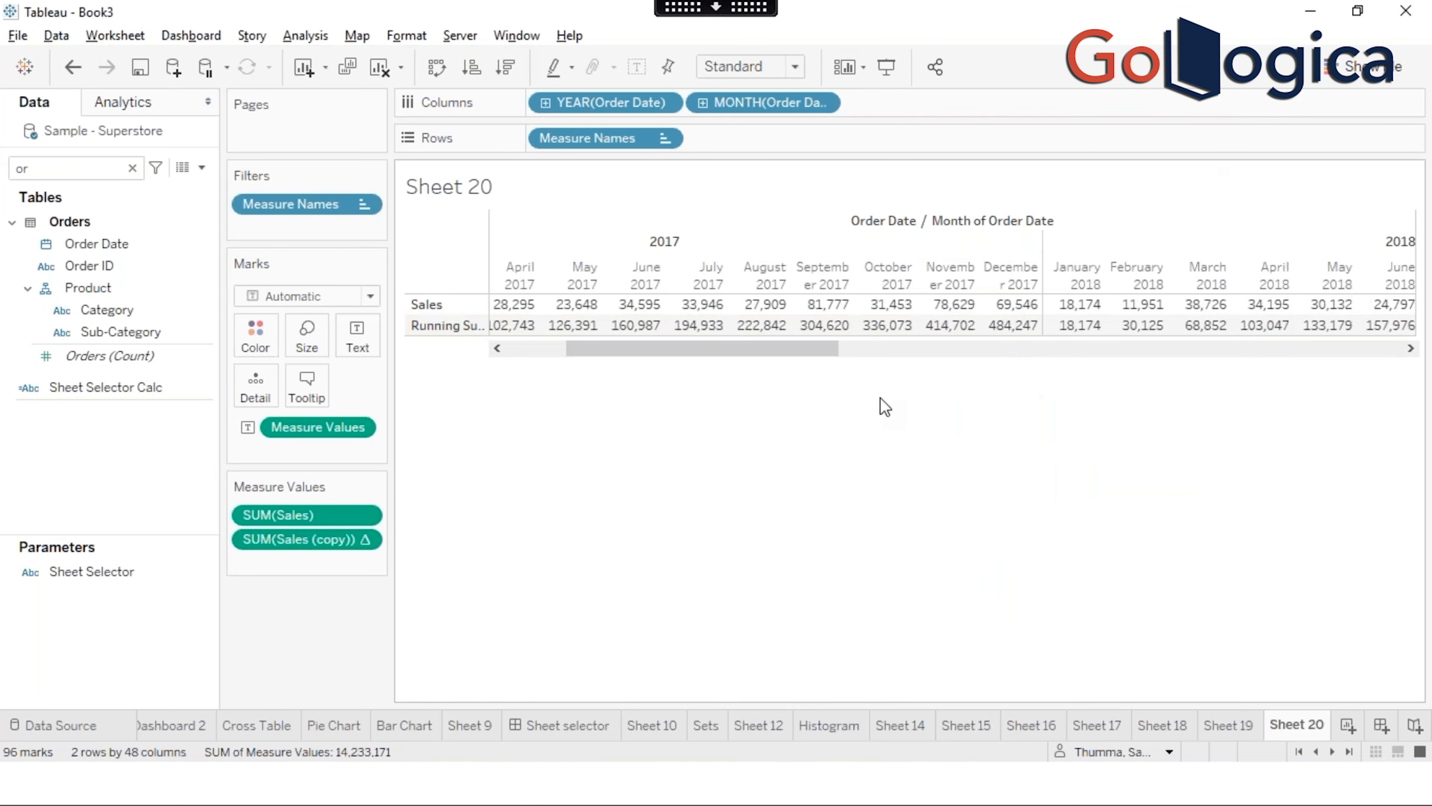
{"action": "mouse_move", "coordinate": [1018, 333]}
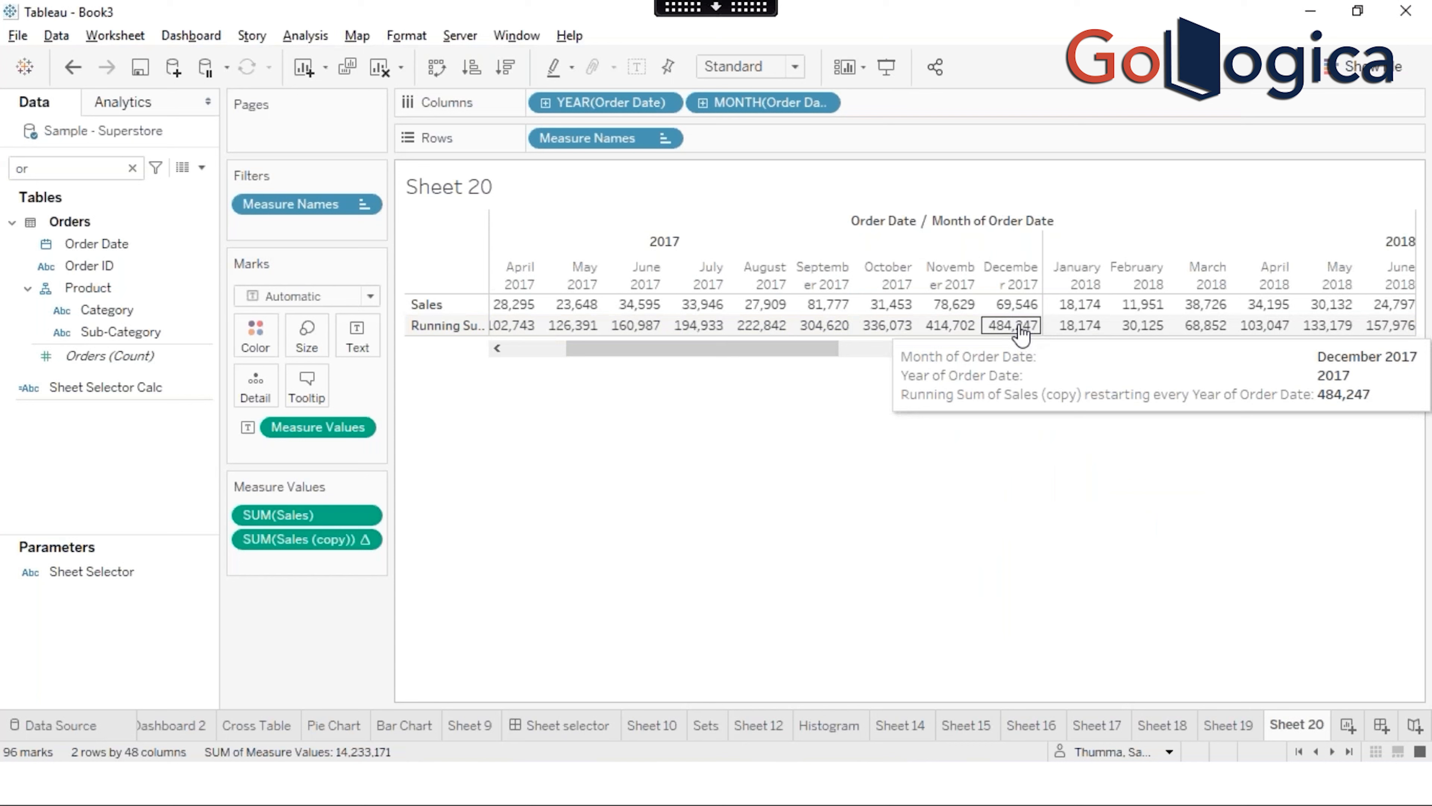
{"action": "mouse_move", "coordinate": [1084, 335]}
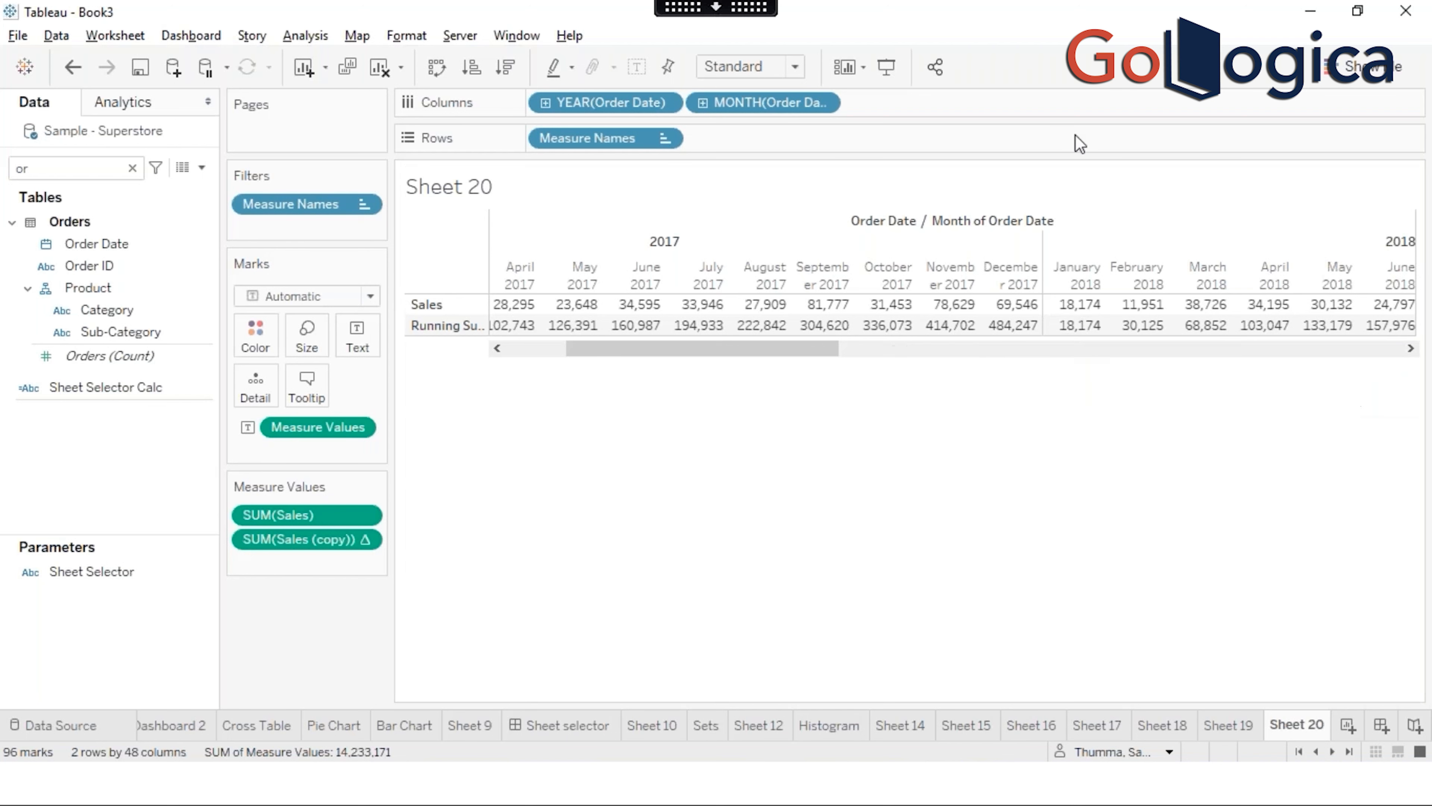
{"action": "left_click", "coordinate": [1411, 348]}
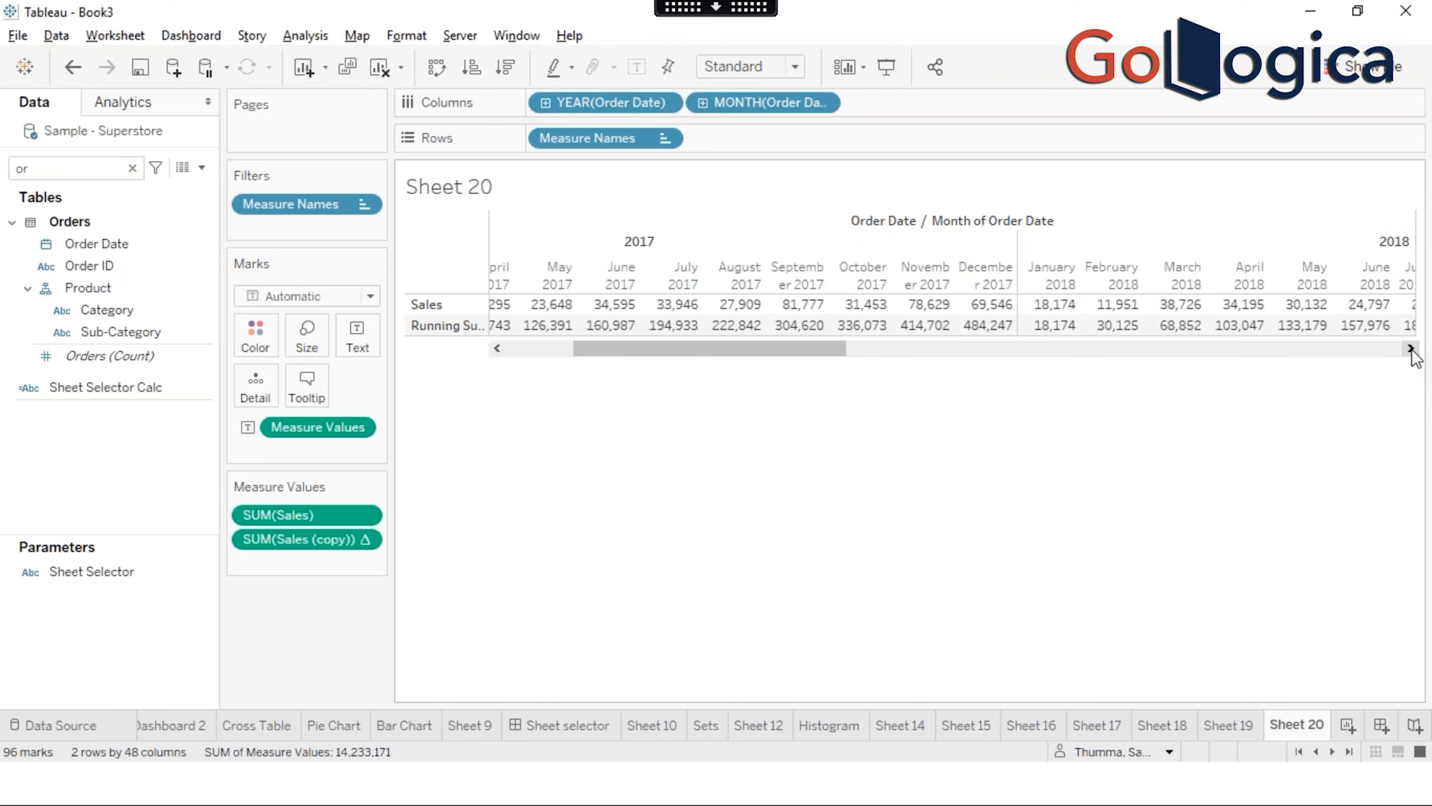
{"action": "left_click_drag", "start_coordinate": [1411, 349], "coordinate": [1411, 349]}
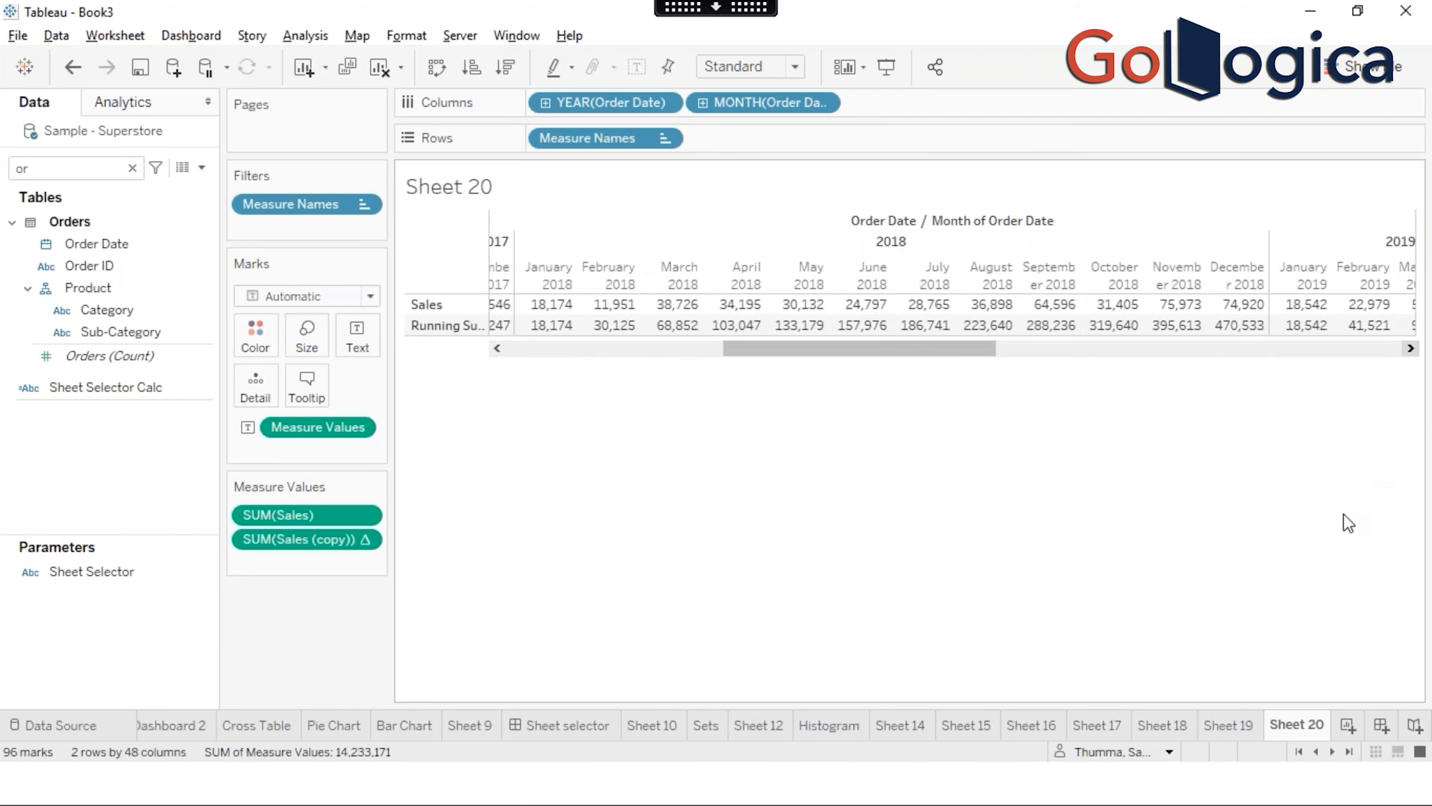
Step: Create a new worksheet and add Order Date to the columns by year
{"action": "left_click", "coordinate": [1346, 725]}
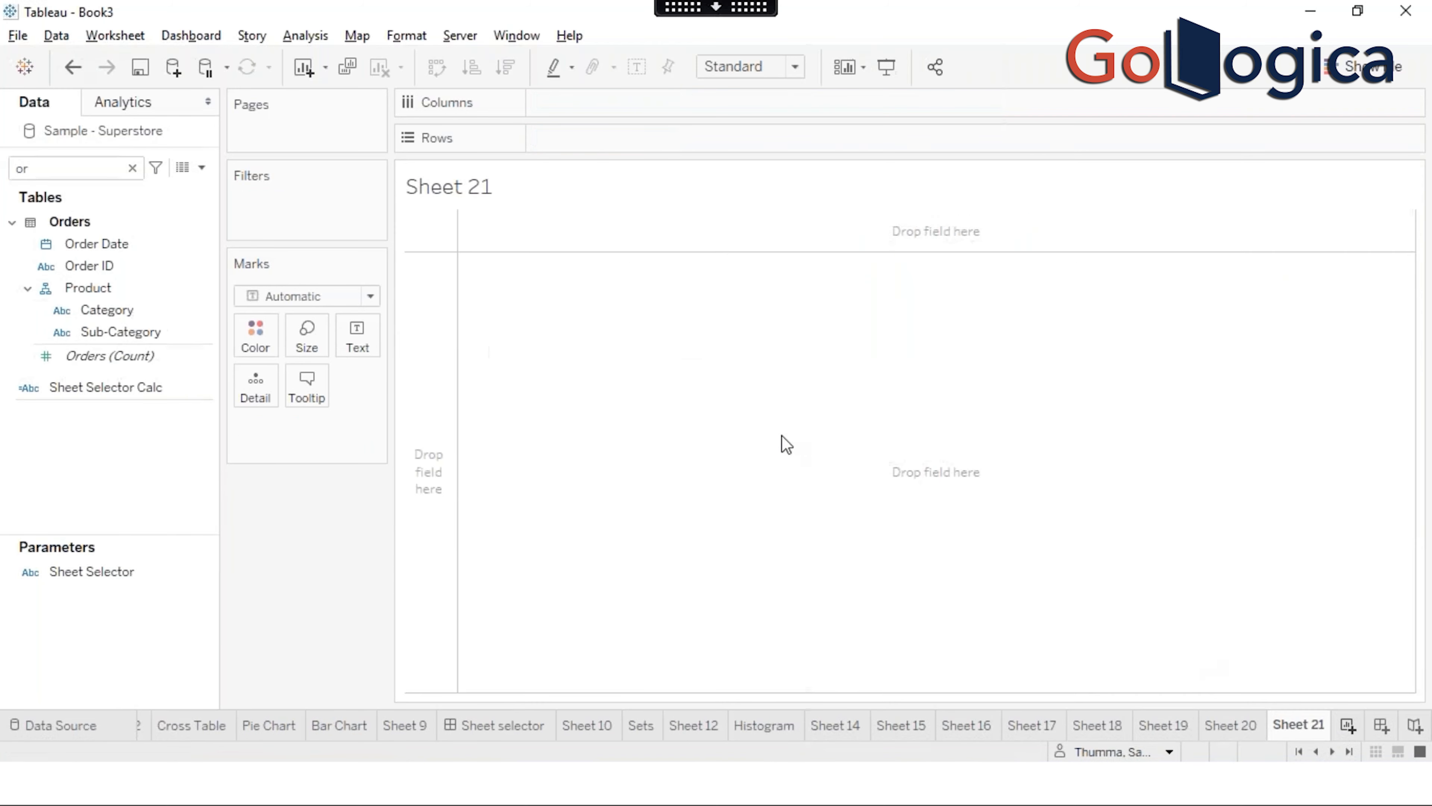
{"action": "left_click_drag", "start_coordinate": [103, 241], "coordinate": [591, 104]}
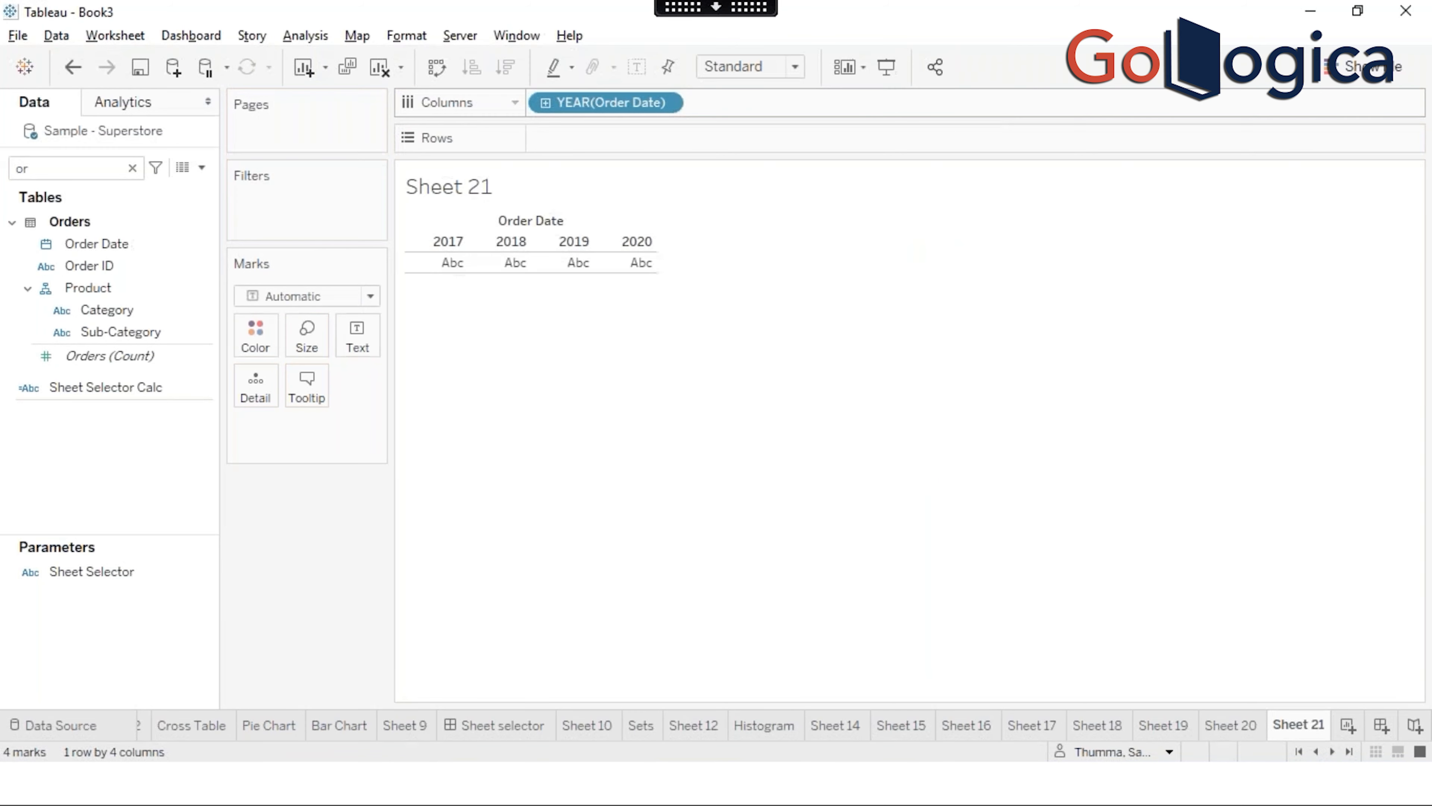
{"action": "right_click", "coordinate": [595, 105]}
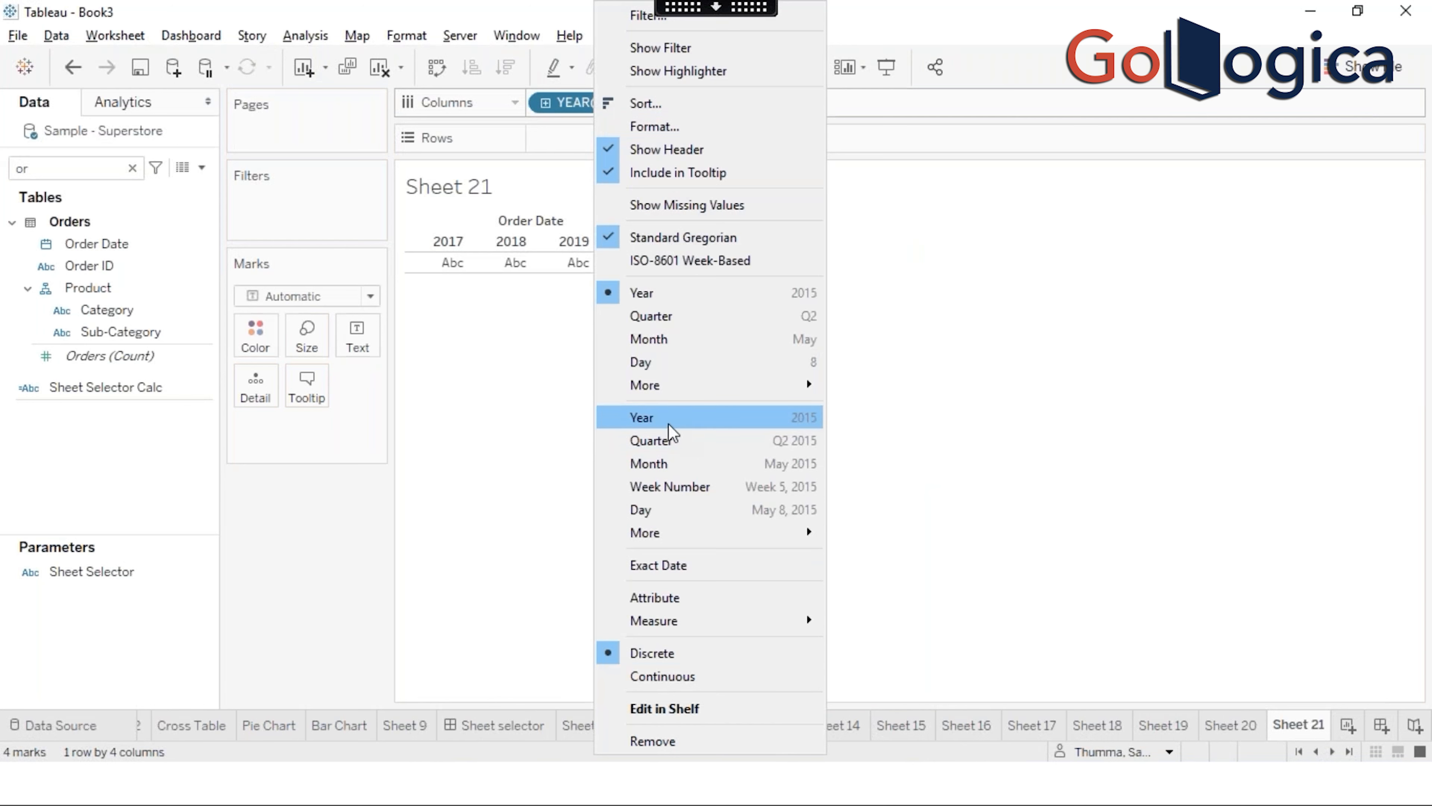
{"action": "left_click", "coordinate": [449, 364]}
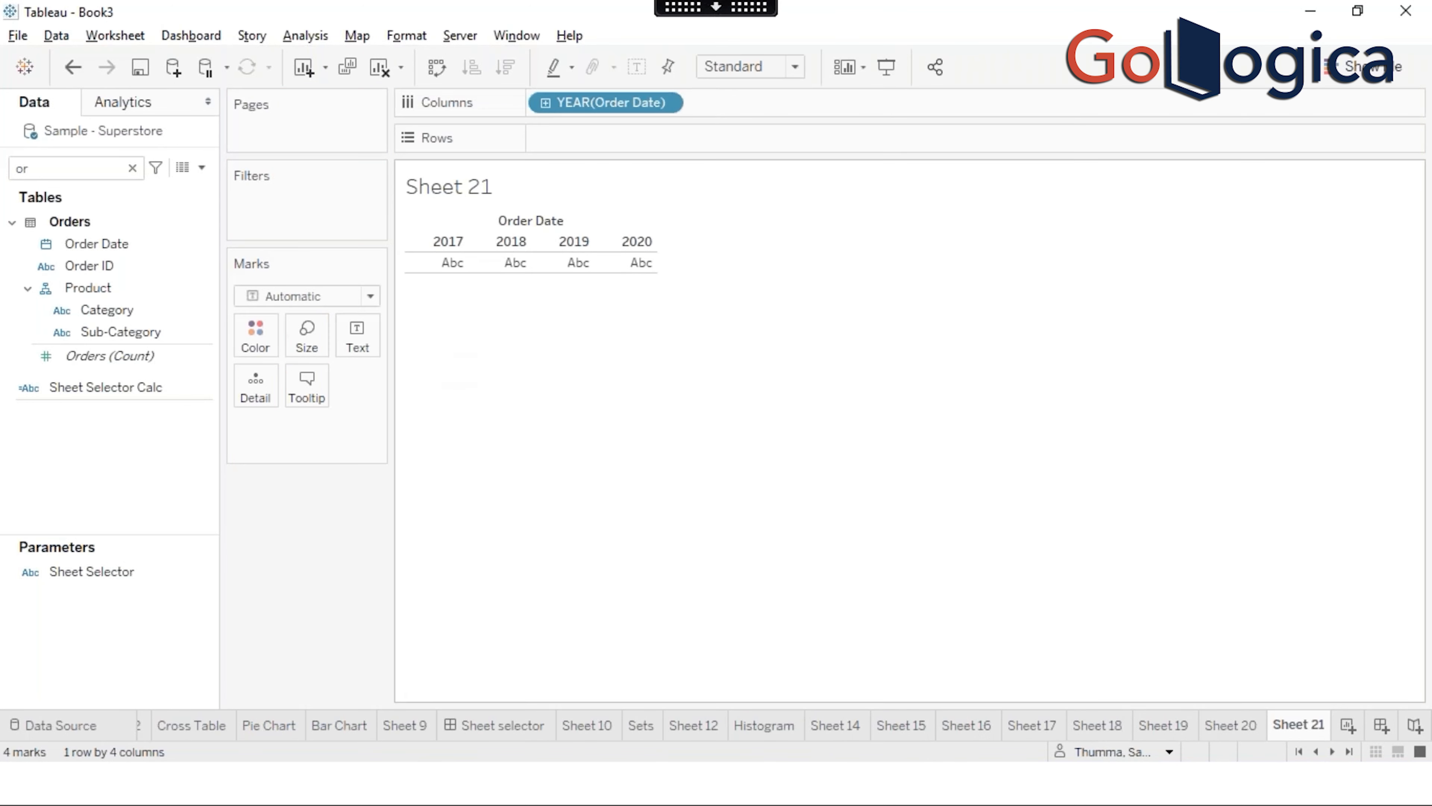
Step: Add Order Date to the rows and set it to the continuous quarter with year
{"action": "left_click", "coordinate": [121, 246]}
{"action": "left_click_drag", "start_coordinate": [121, 245], "coordinate": [625, 141]}
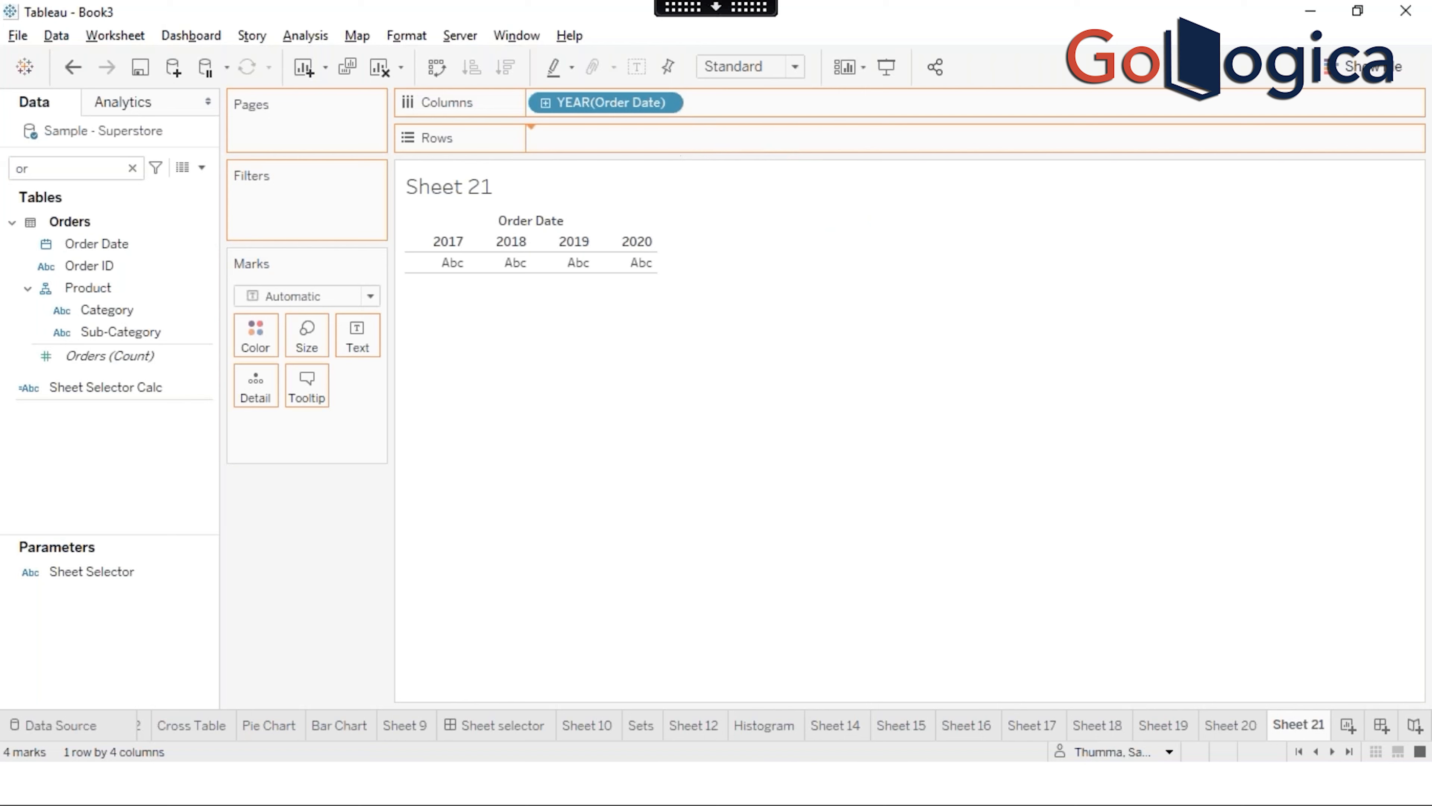
{"action": "right_click", "coordinate": [625, 140]}
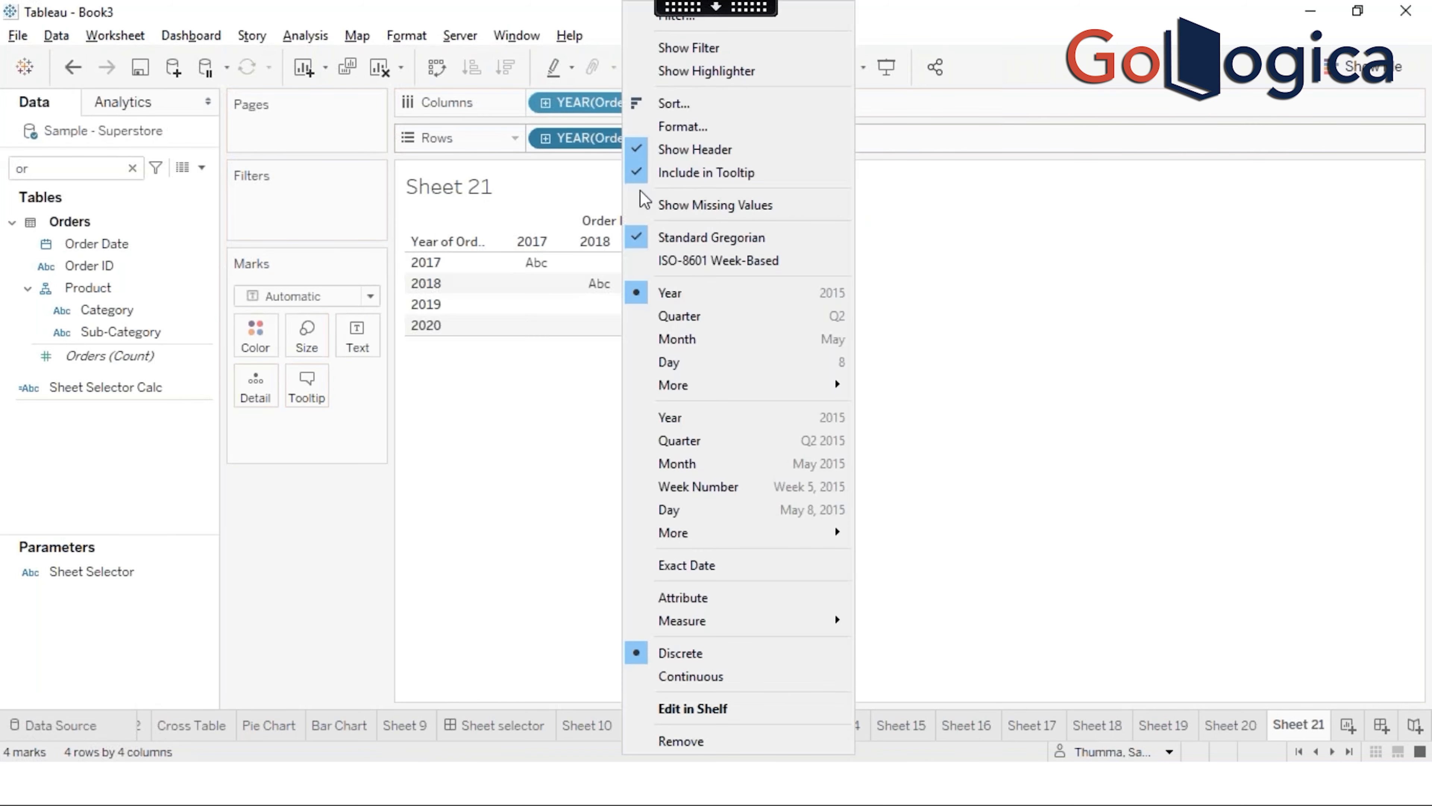
{"action": "left_click", "coordinate": [700, 440]}
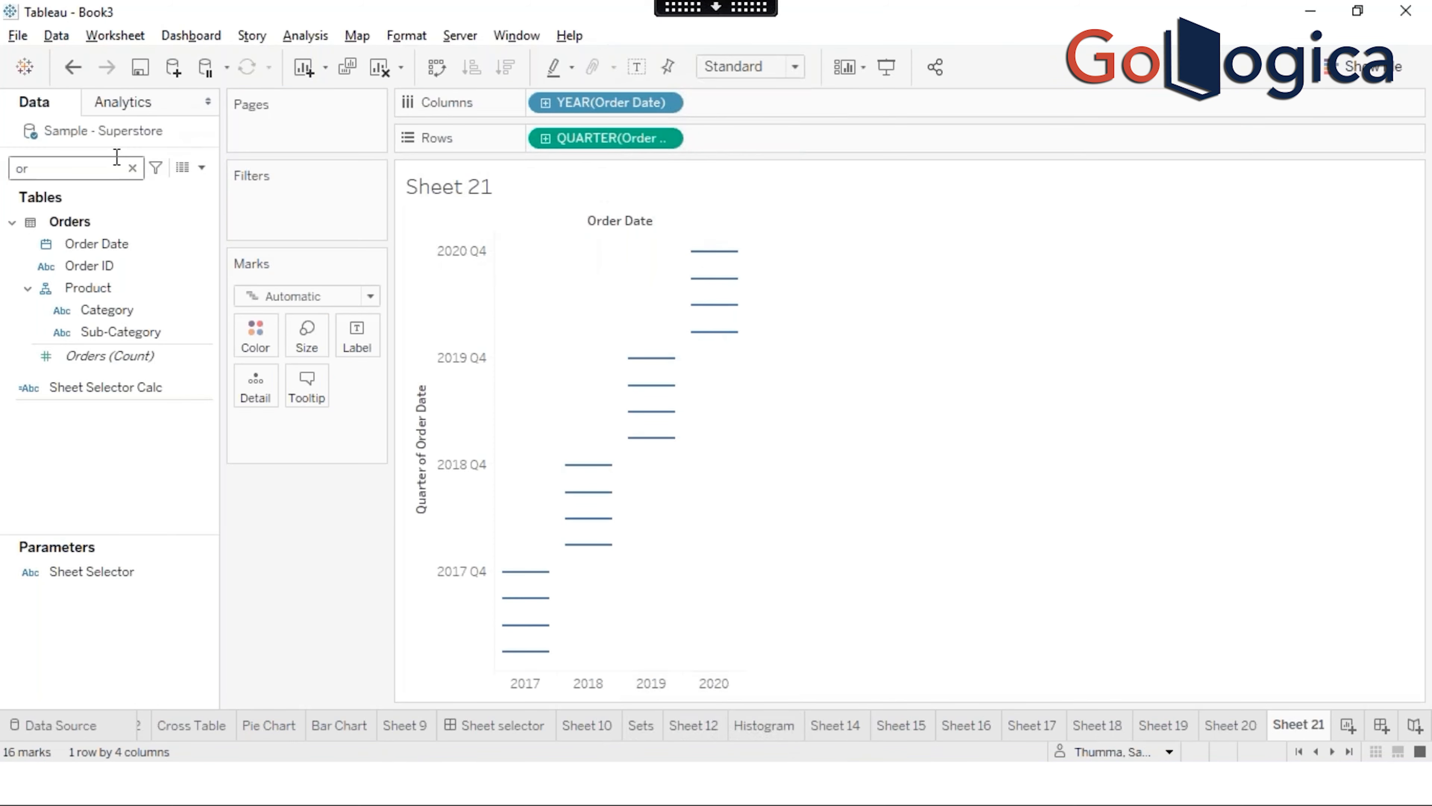
Step: Search the fields for "sal" and convert the quarter of Order Date on the rows to discrete
{"action": "key", "text": "BackSpace"}
{"action": "key", "text": "BackSpace"}
{"action": "type", "text": "sal"}
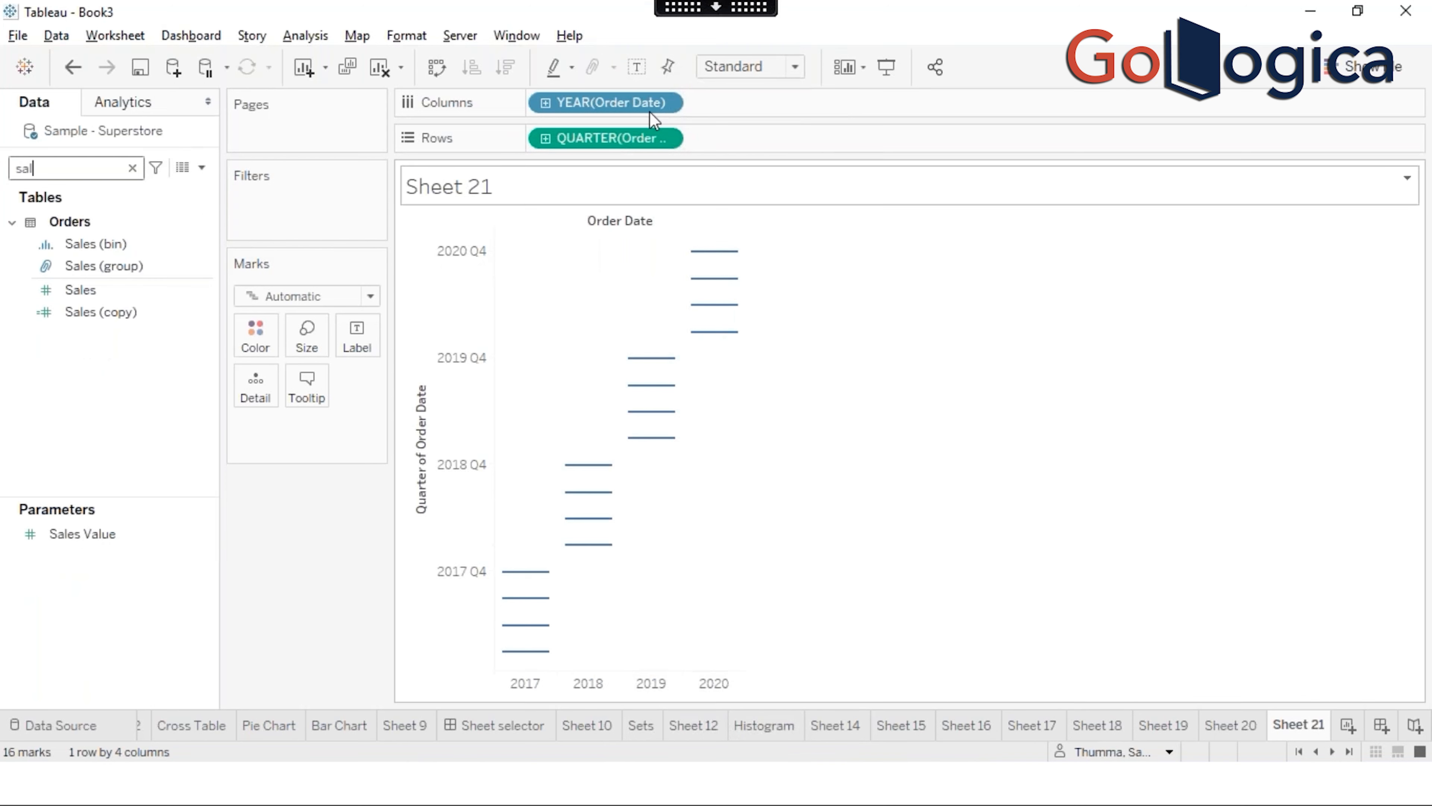
{"action": "left_click", "coordinate": [666, 137]}
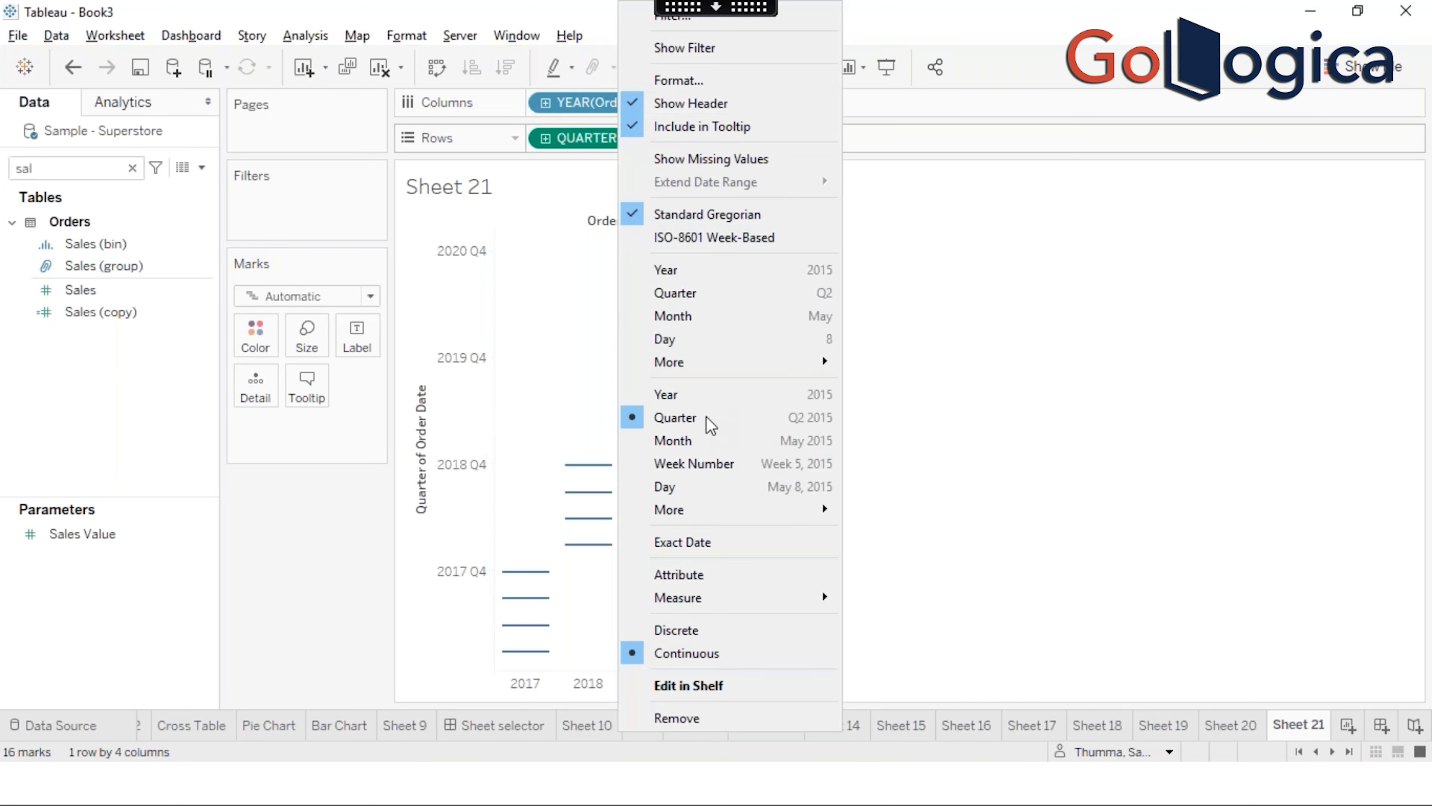
{"action": "left_click", "coordinate": [685, 630]}
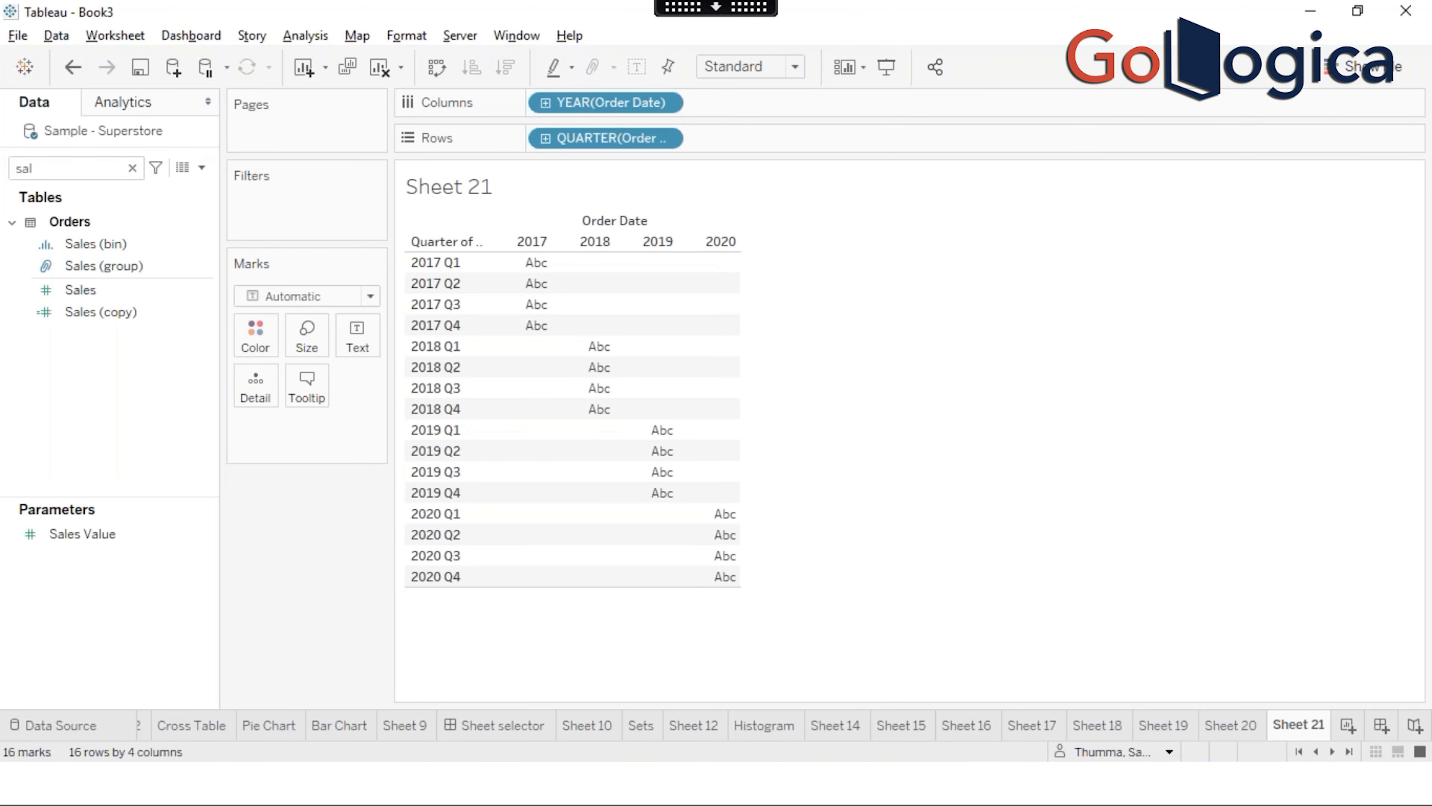
Step: Change Order Date on the columns to the discrete month, and switch it to the continuous month with year
{"action": "right_click", "coordinate": [598, 105]}
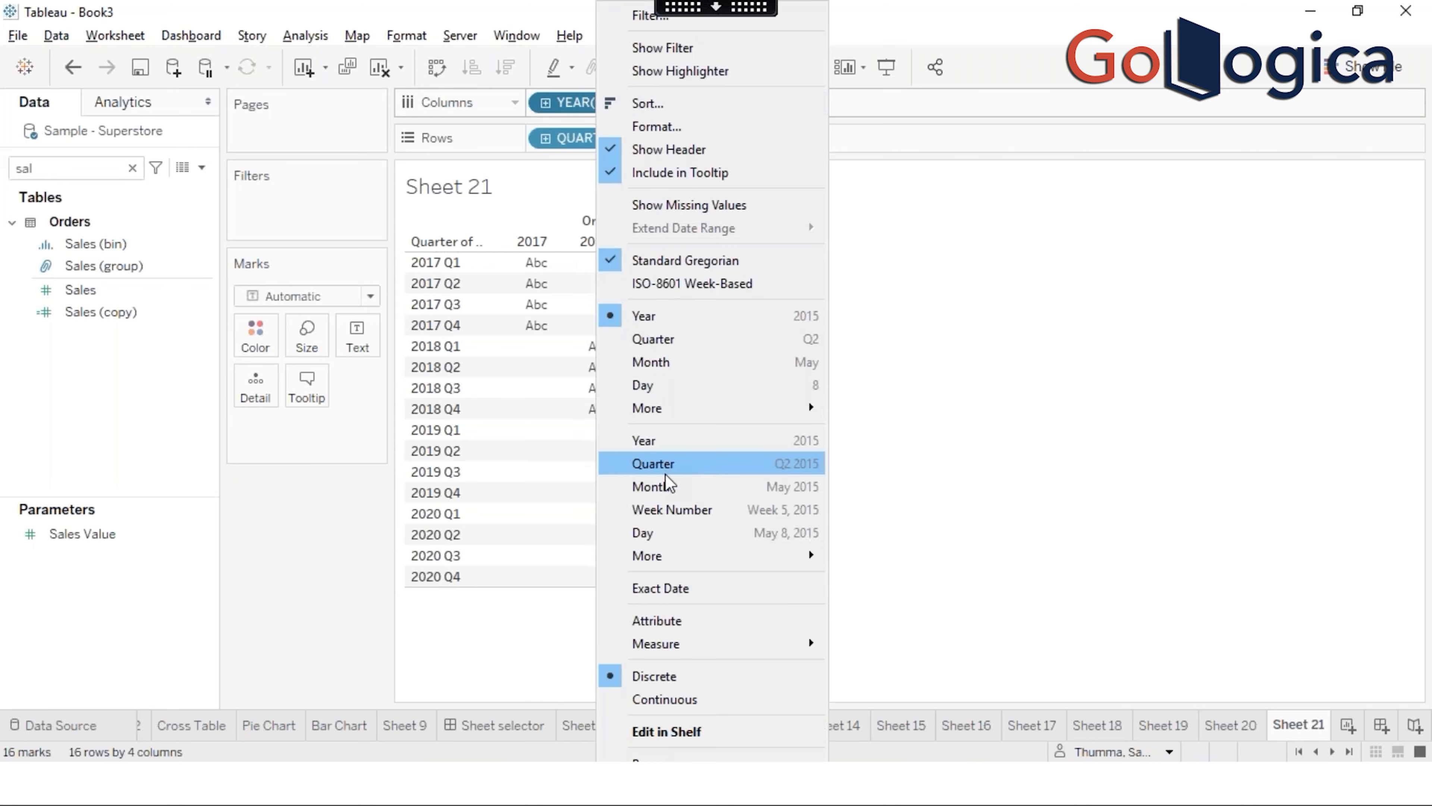
{"action": "left_click", "coordinate": [668, 364]}
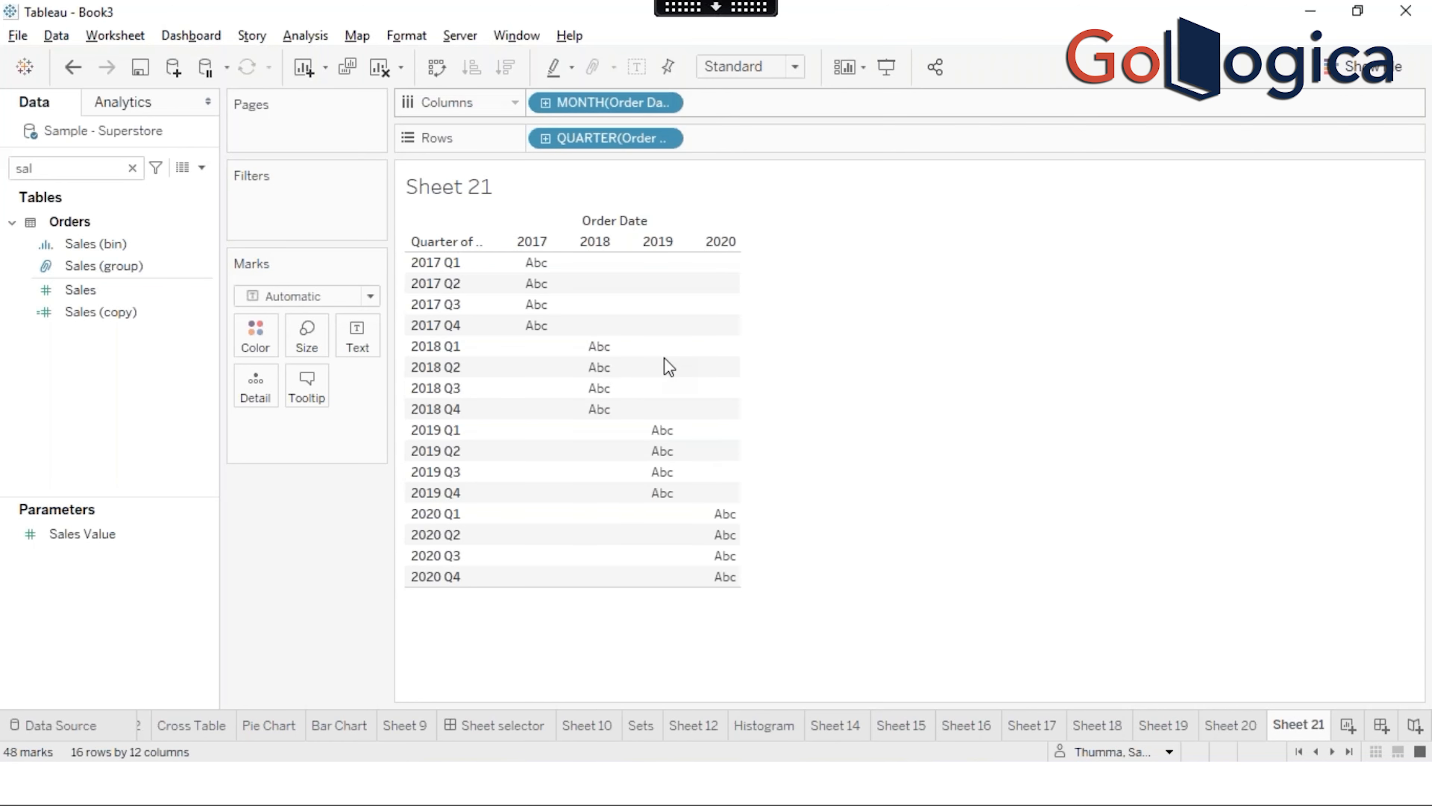
{"action": "right_click", "coordinate": [602, 117]}
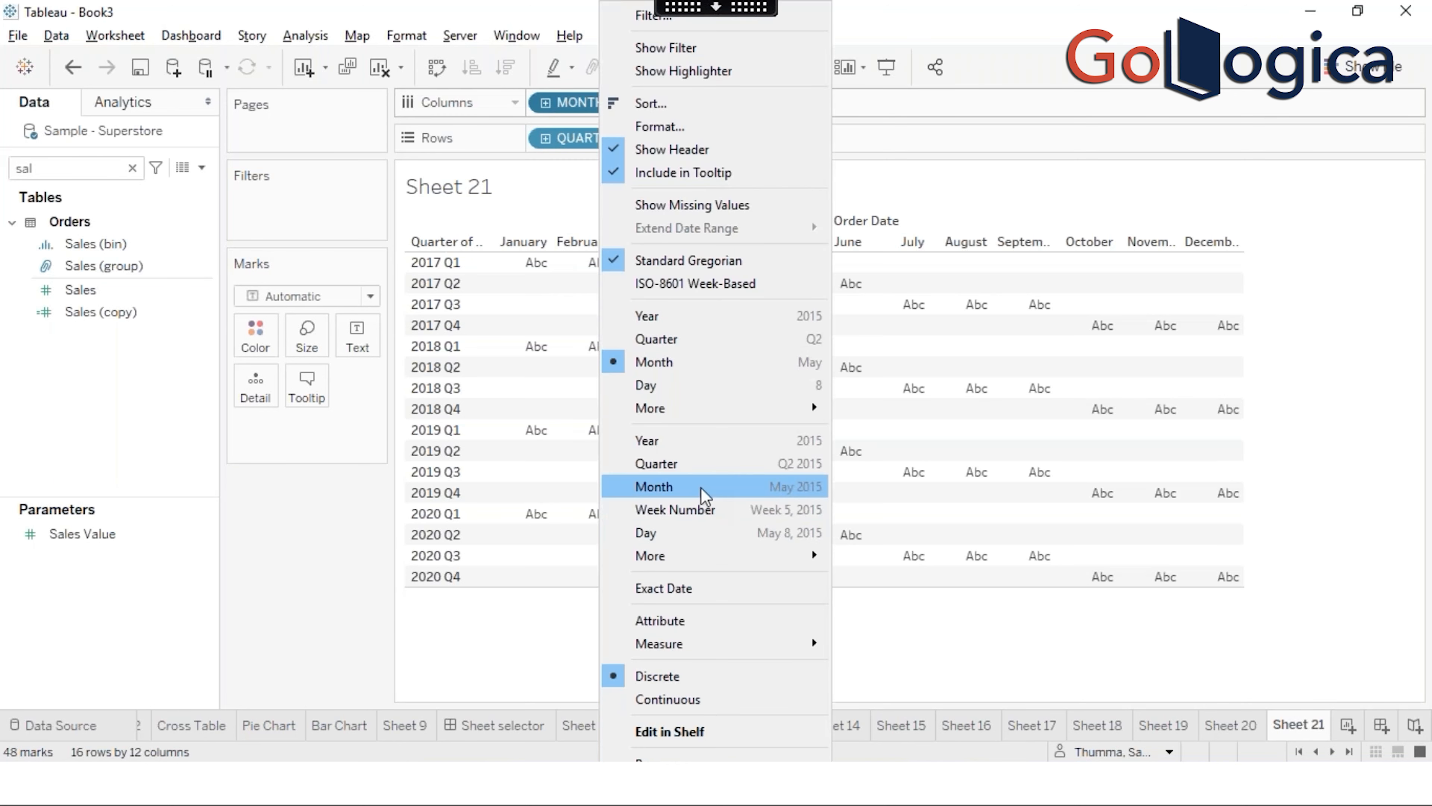
{"action": "left_click", "coordinate": [702, 489]}
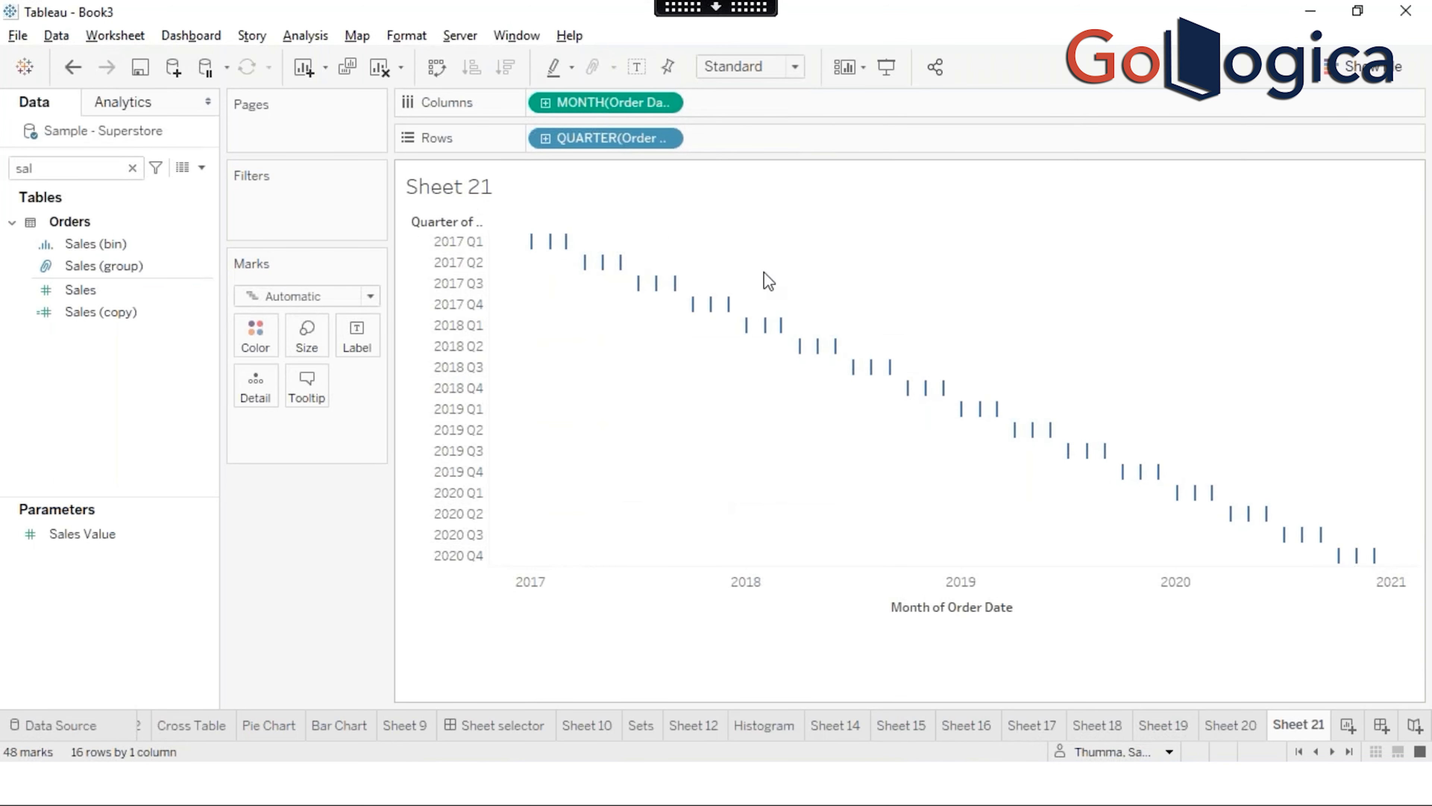
Step: Switch to the PowerPoint presentation and go back to slide 4, Running Total, to examine its example table
{"action": "left_click", "coordinate": [715, 8]}
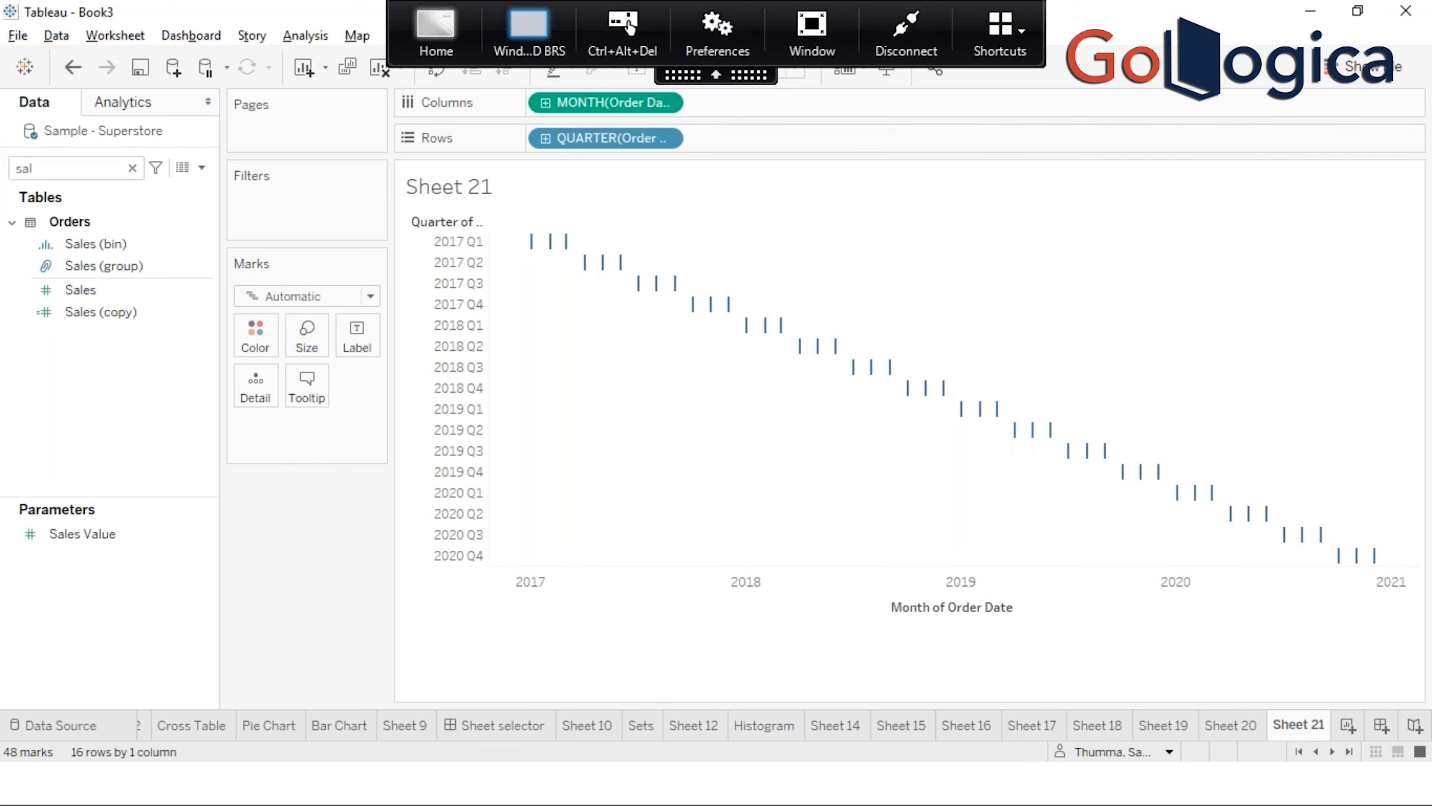
{"action": "left_click", "coordinate": [436, 29]}
{"action": "left_click", "coordinate": [83, 352]}
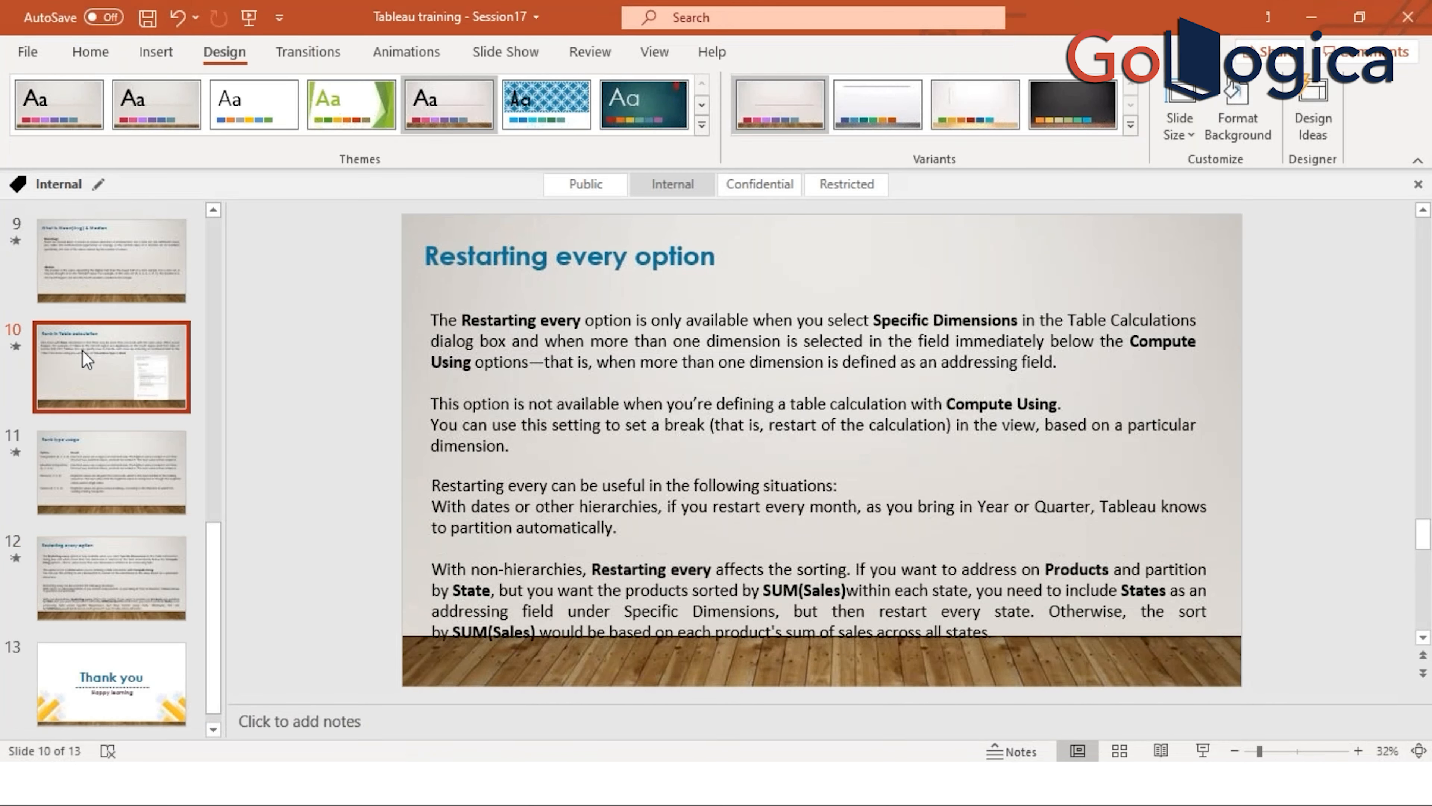
{"action": "key", "text": "Up"}
{"action": "key", "text": "Up"}
{"action": "key", "text": "Up"}
{"action": "key", "text": "Up"}
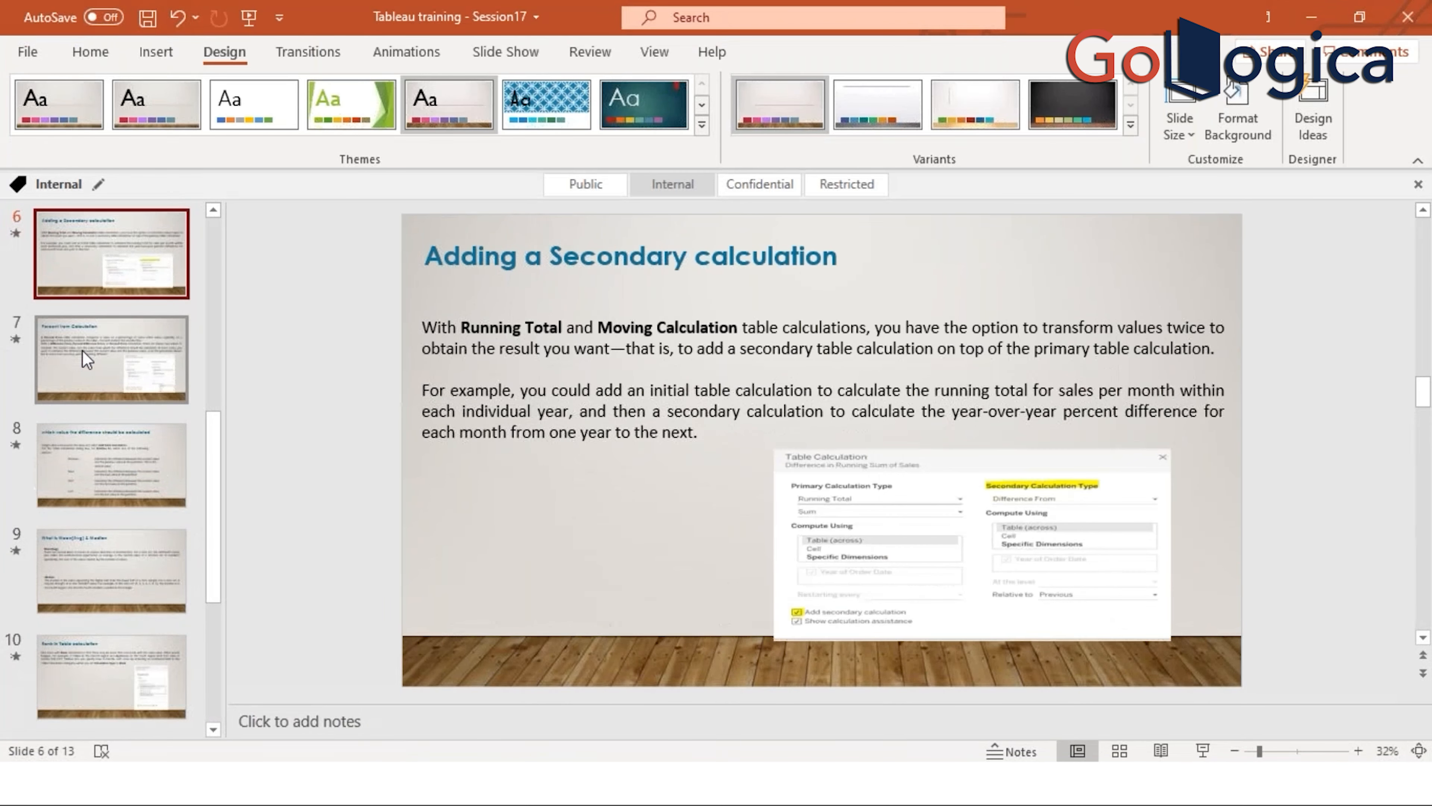
{"action": "key", "text": "Up"}
{"action": "key", "text": "Up"}
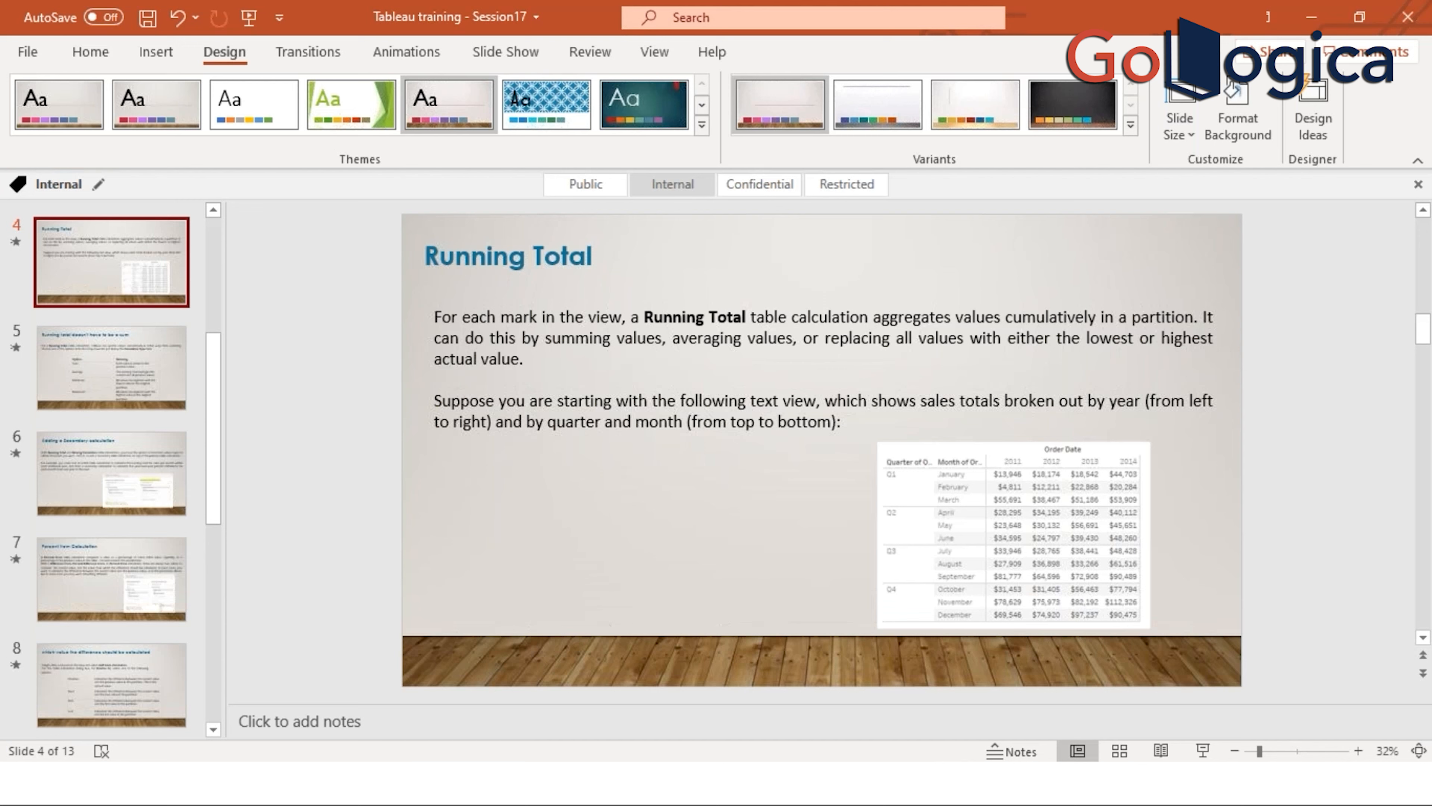
Step: Switch back to Tableau and set Order Date to the discrete quarter on the rows and the continuous year on the columns
{"action": "mouse_move", "coordinate": [953, 783]}
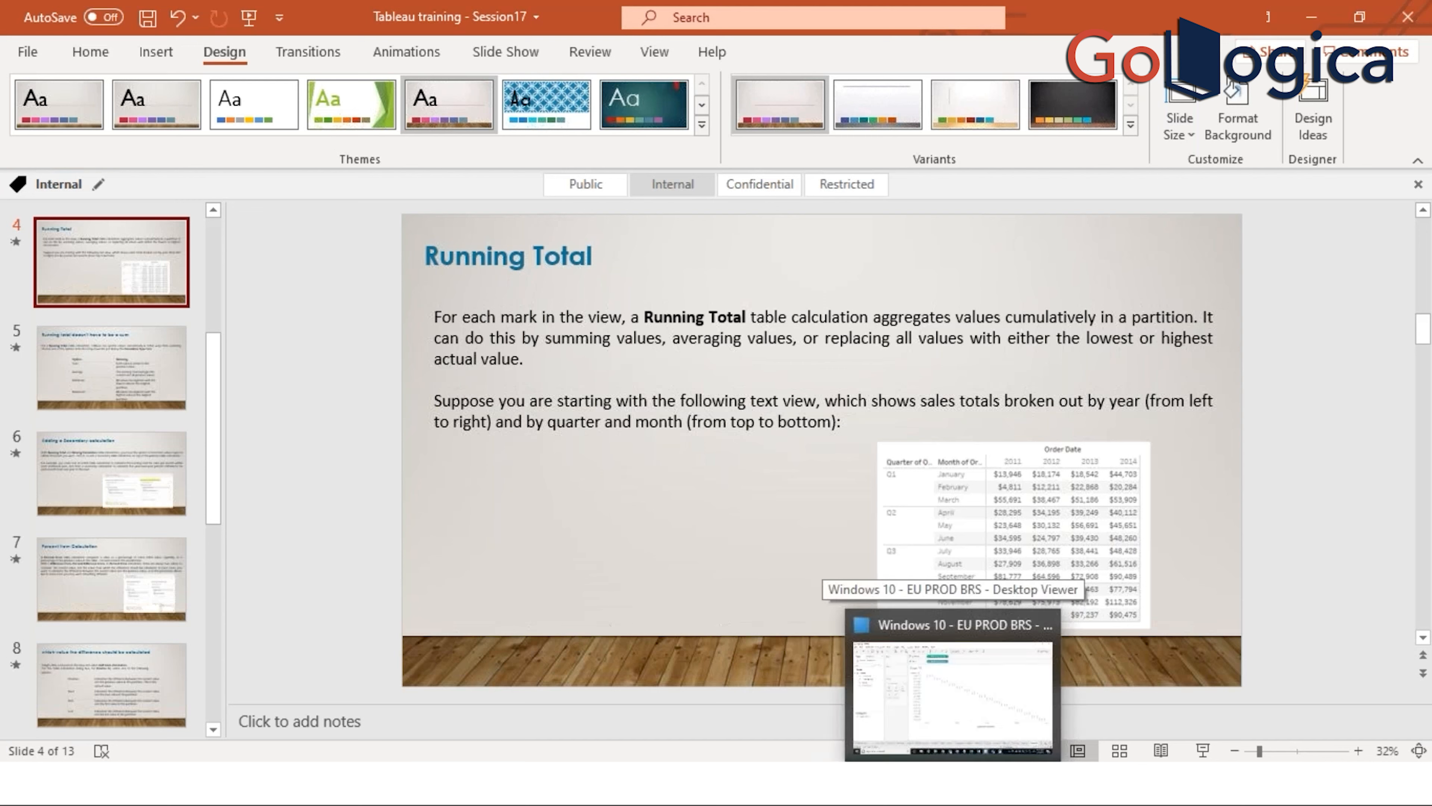
{"action": "left_click", "coordinate": [953, 694]}
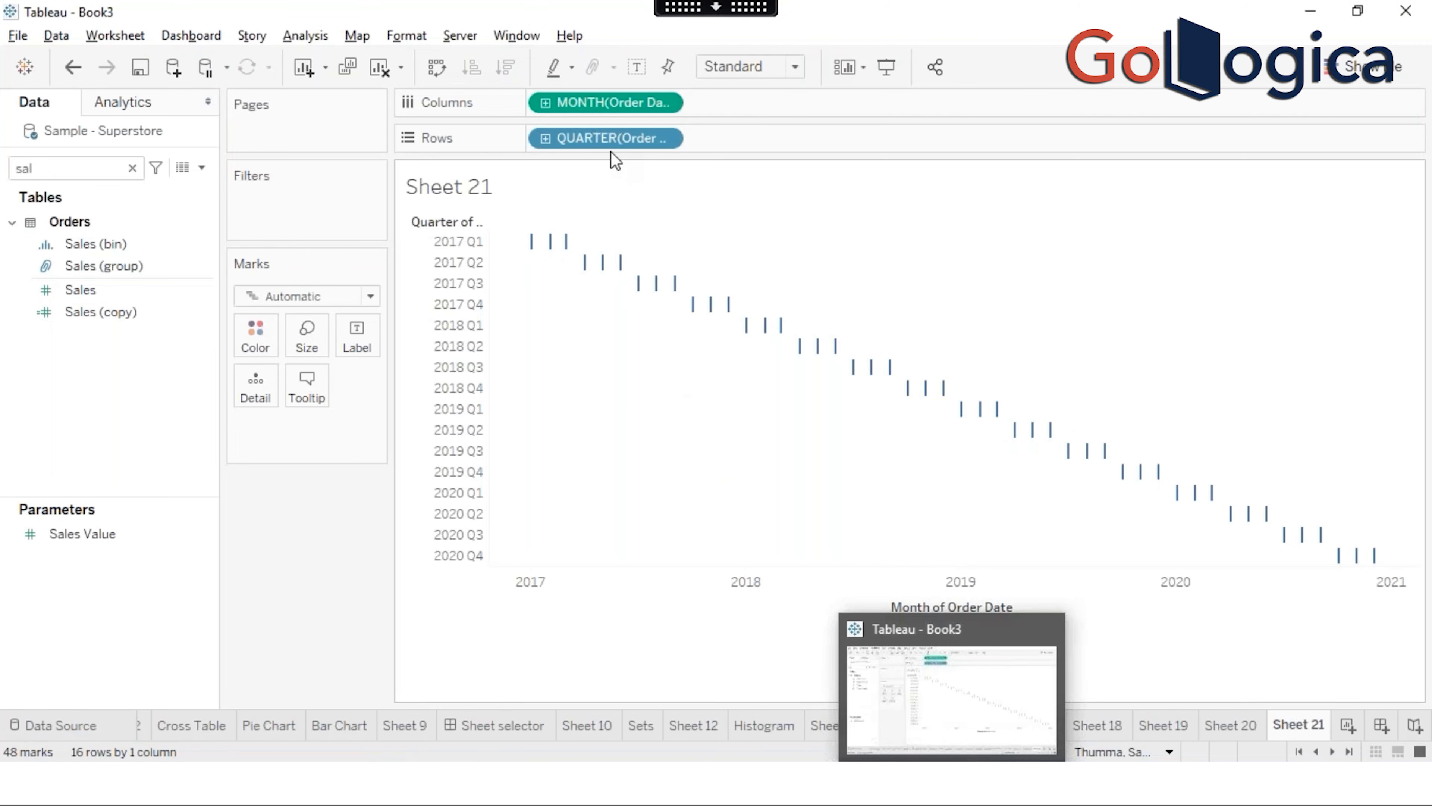
{"action": "right_click", "coordinate": [603, 141]}
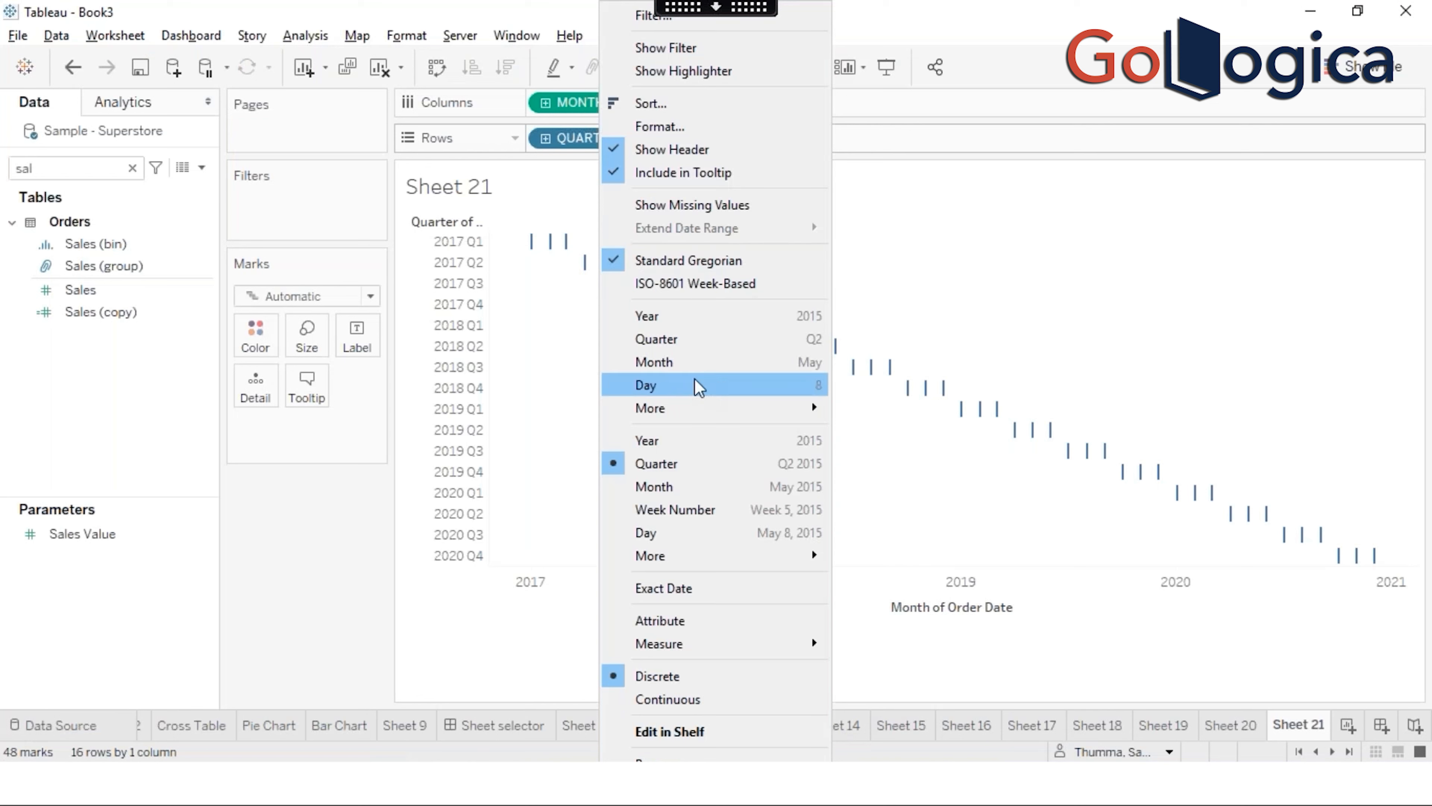
{"action": "left_click", "coordinate": [675, 341]}
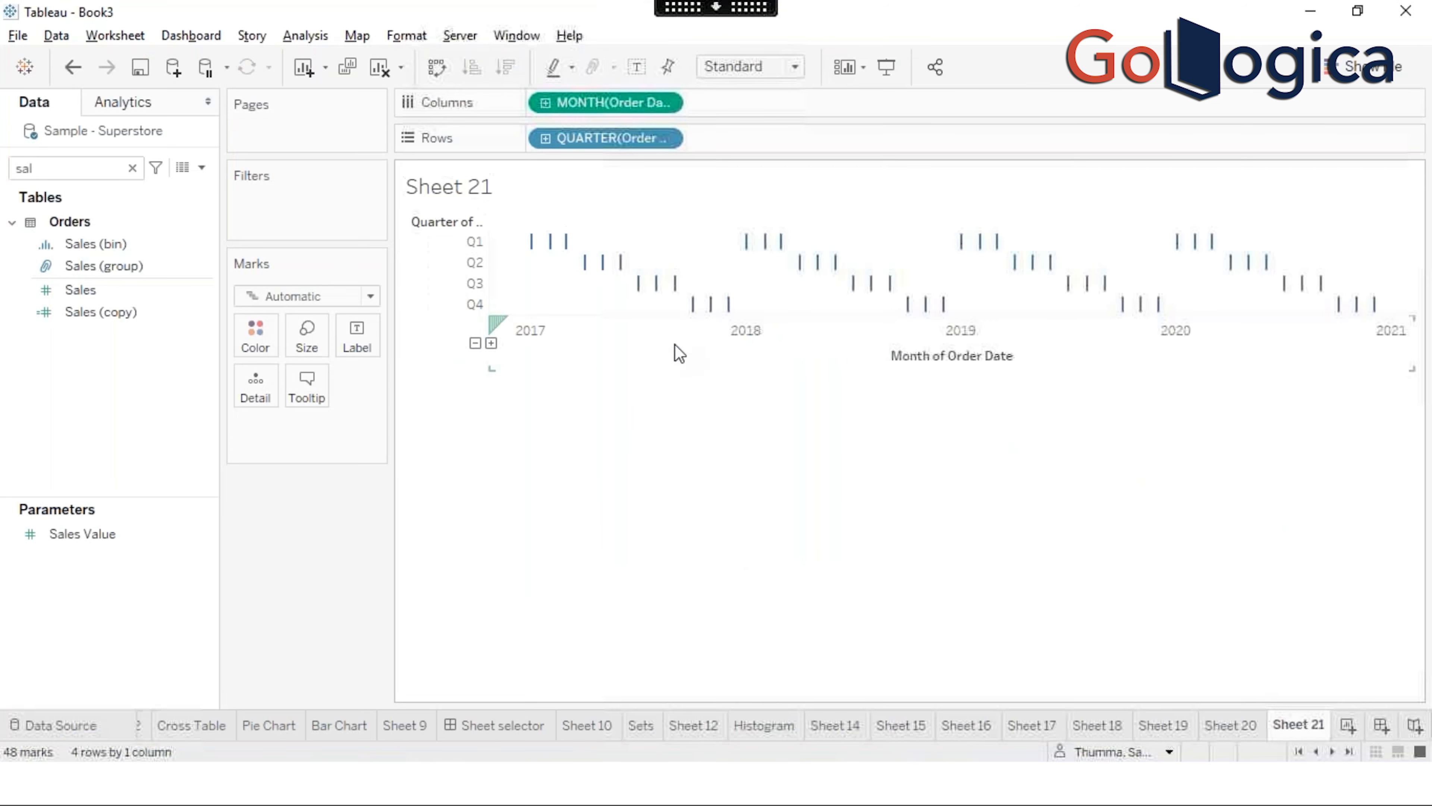
{"action": "right_click", "coordinate": [601, 103]}
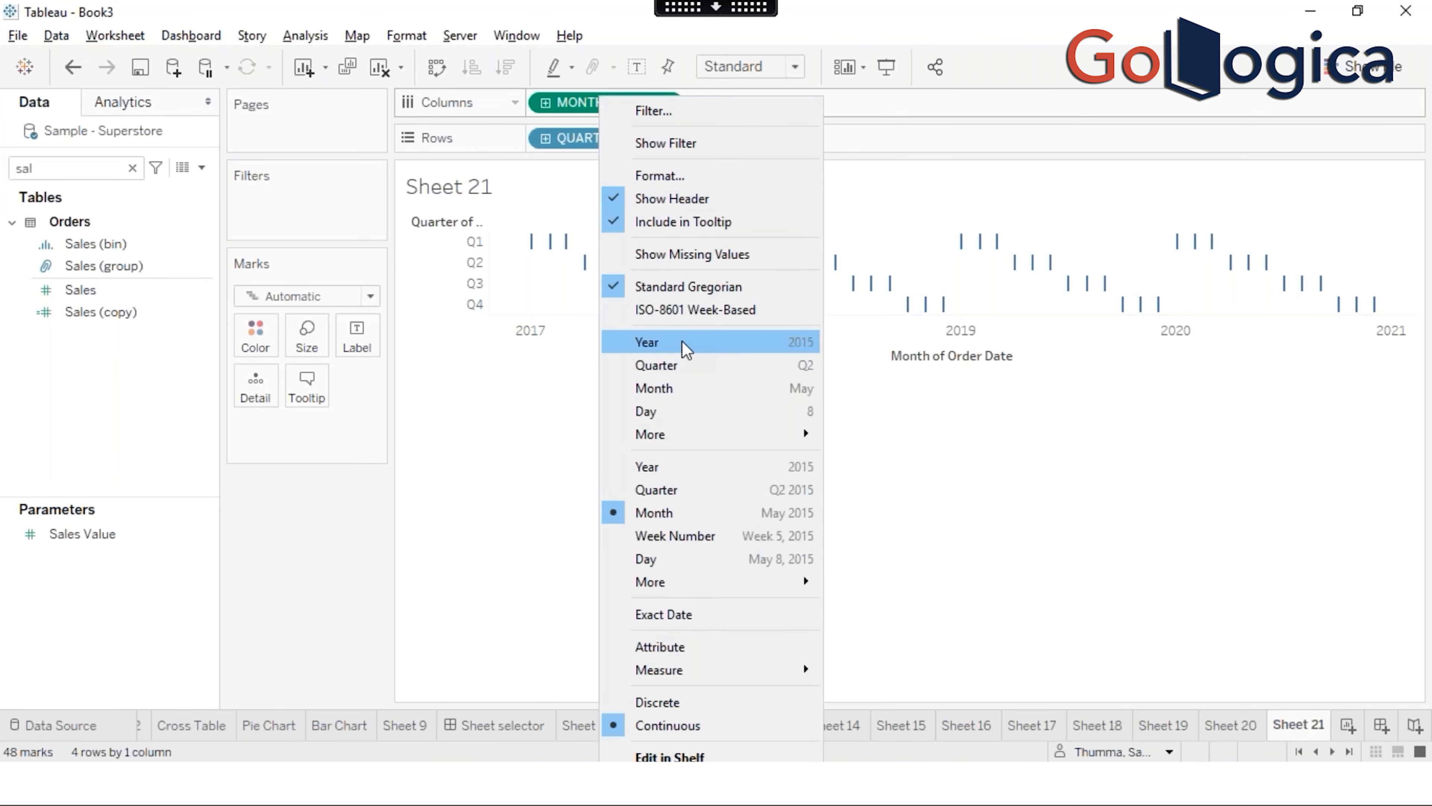
{"action": "left_click", "coordinate": [686, 472]}
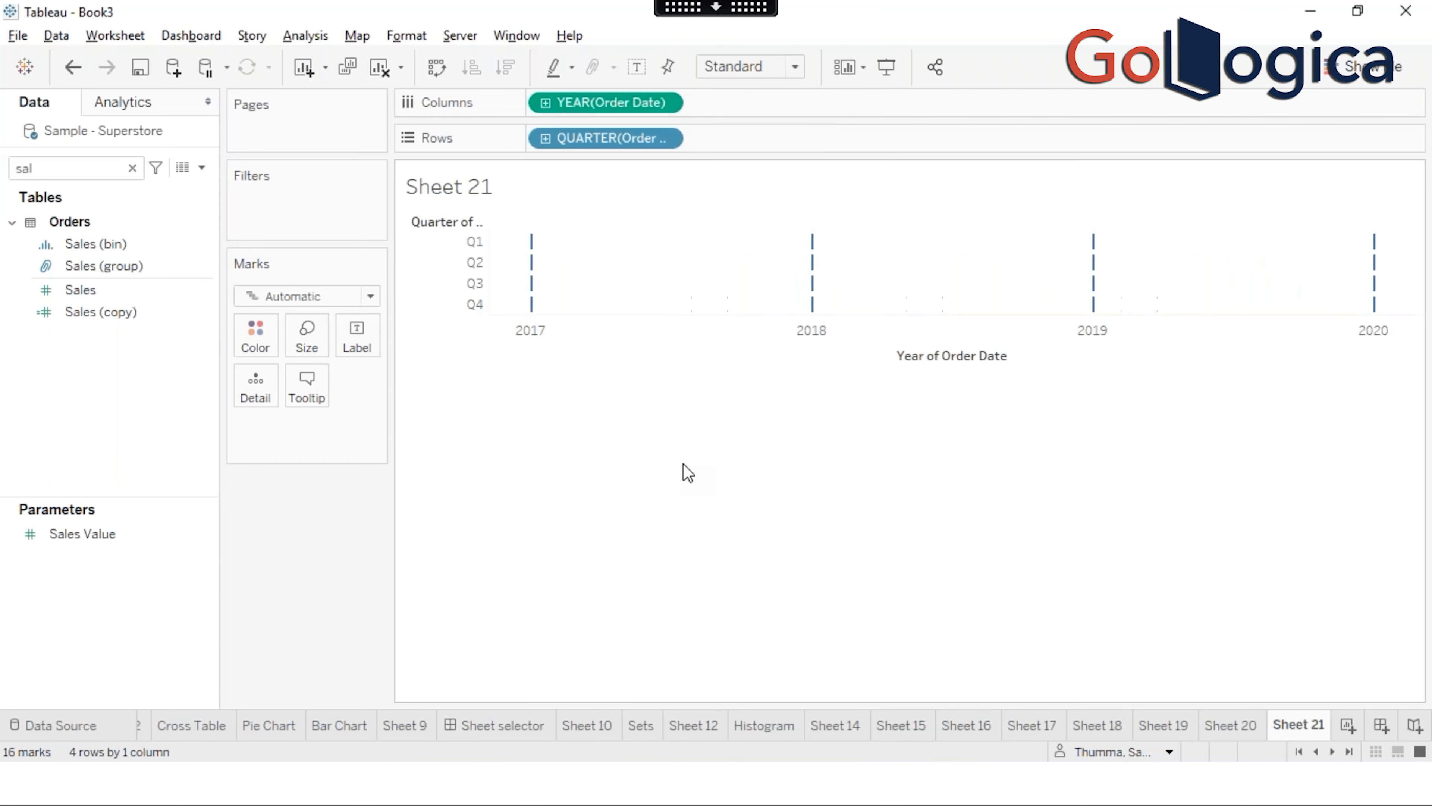
Step: Search the fields for "sa" and add Sales and Sales (copy) to the view
{"action": "left_click", "coordinate": [74, 170]}
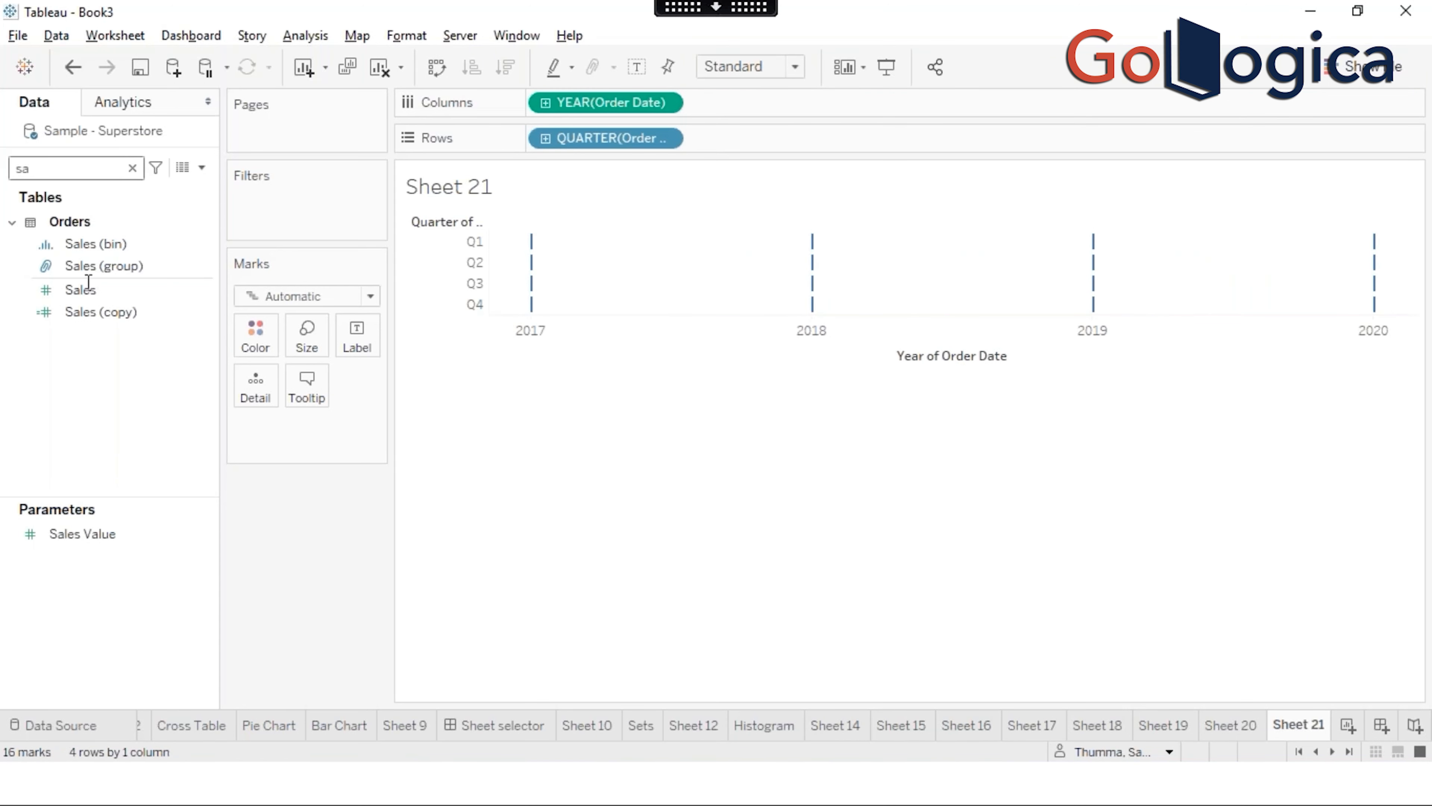
{"action": "left_click", "coordinate": [112, 294]}
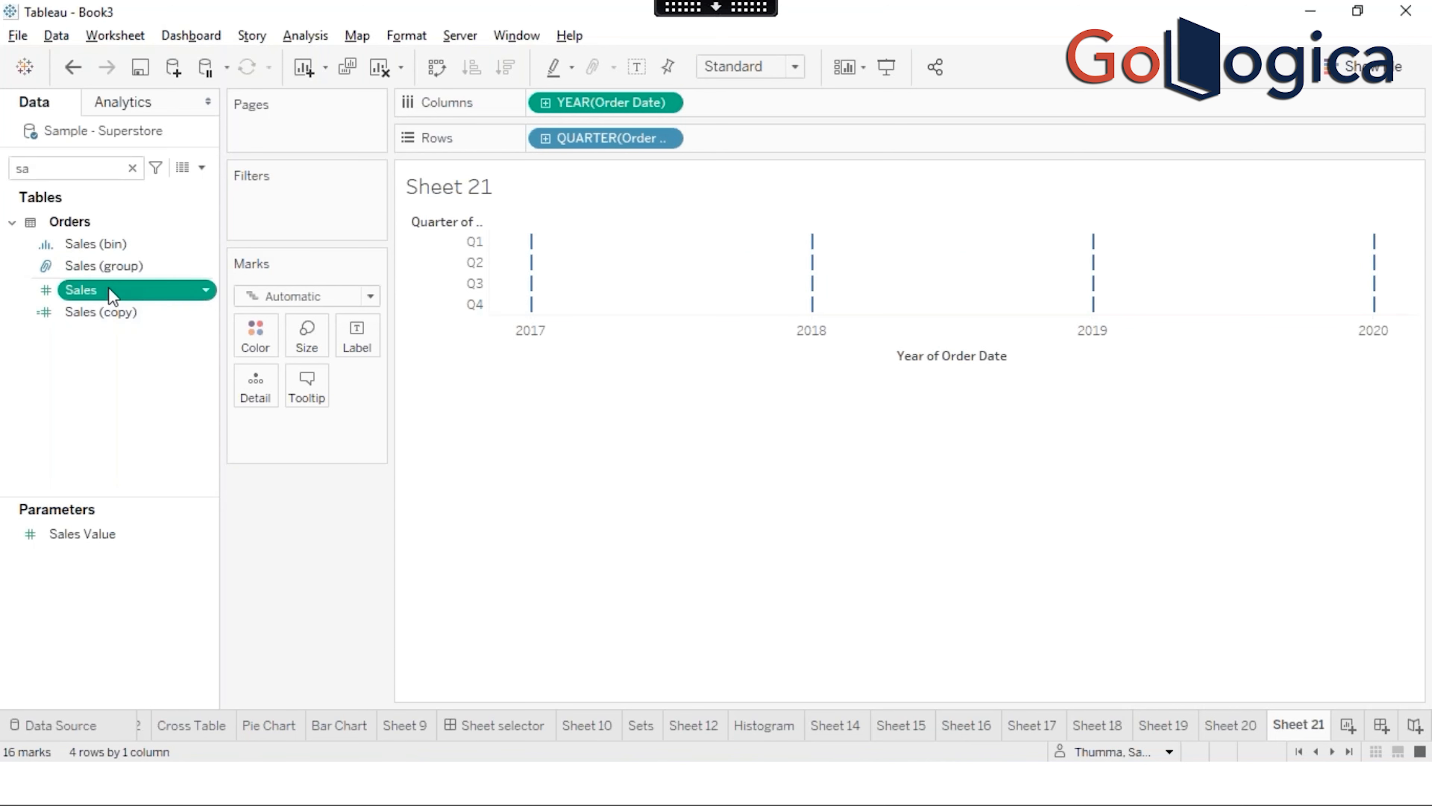
{"action": "double_click", "coordinate": [112, 295]}
{"action": "left_click", "coordinate": [111, 314]}
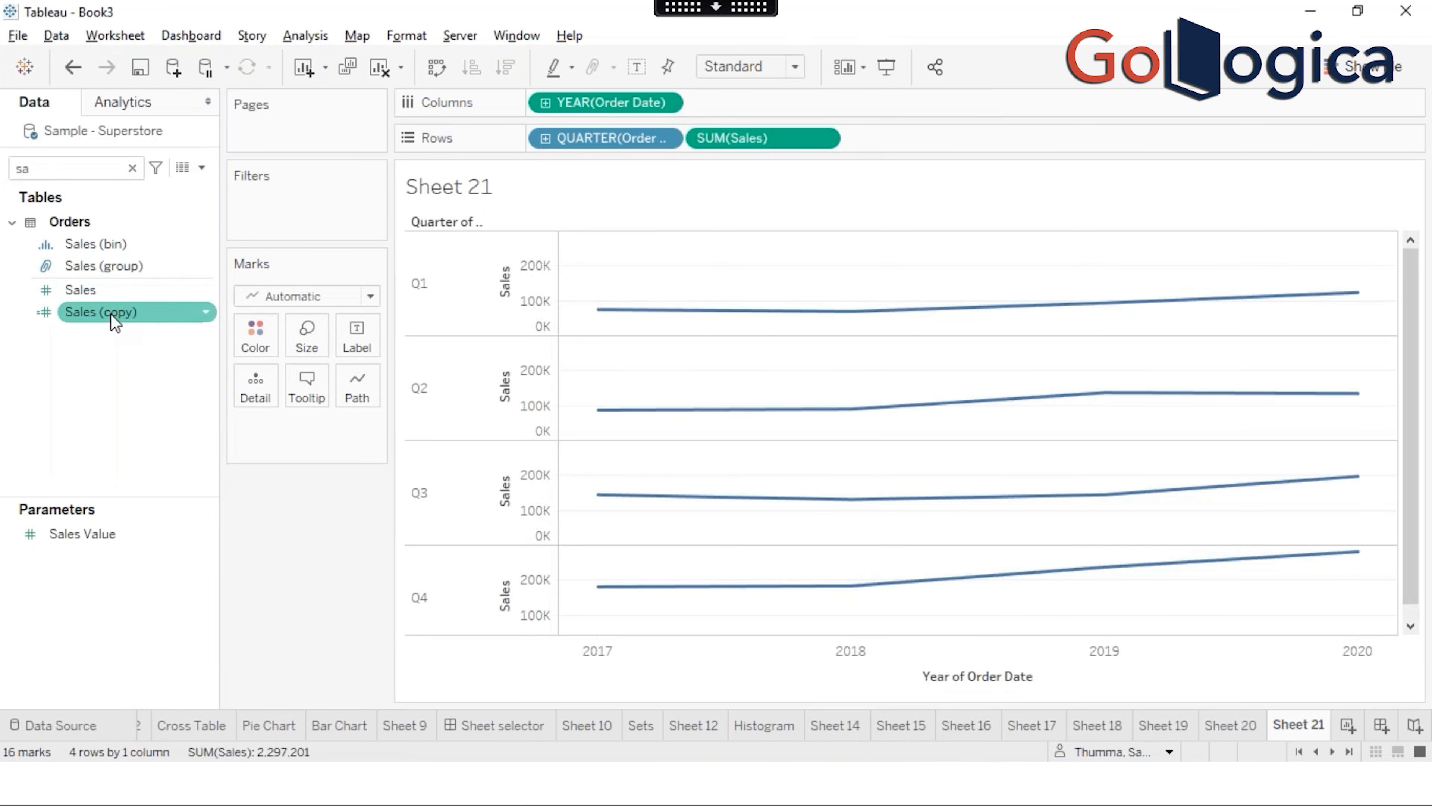
{"action": "double_click", "coordinate": [116, 316]}
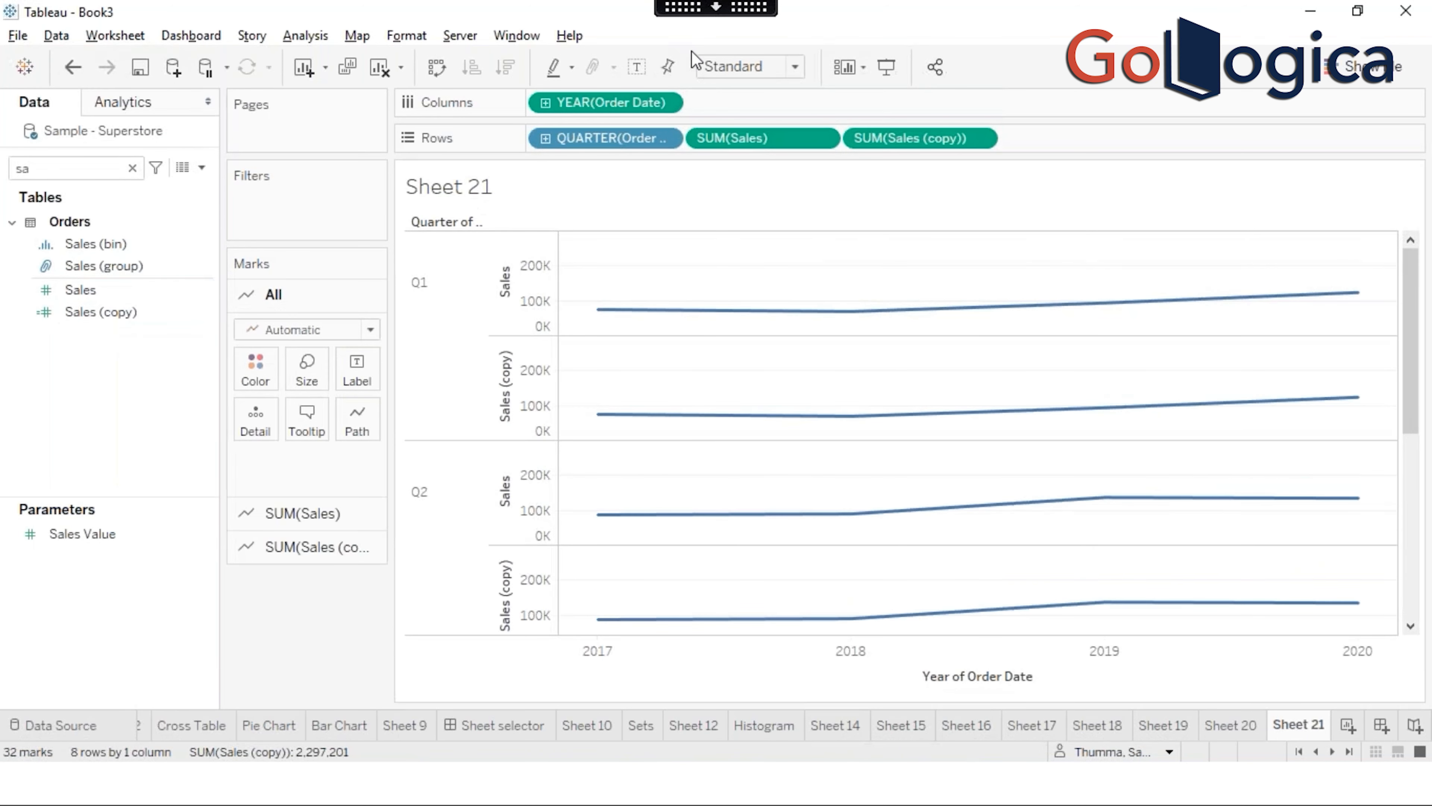
Step: Convert the view to a text table with measure names and years on the columns, and quarters expanded to months on the rows
{"action": "left_click", "coordinate": [1376, 68]}
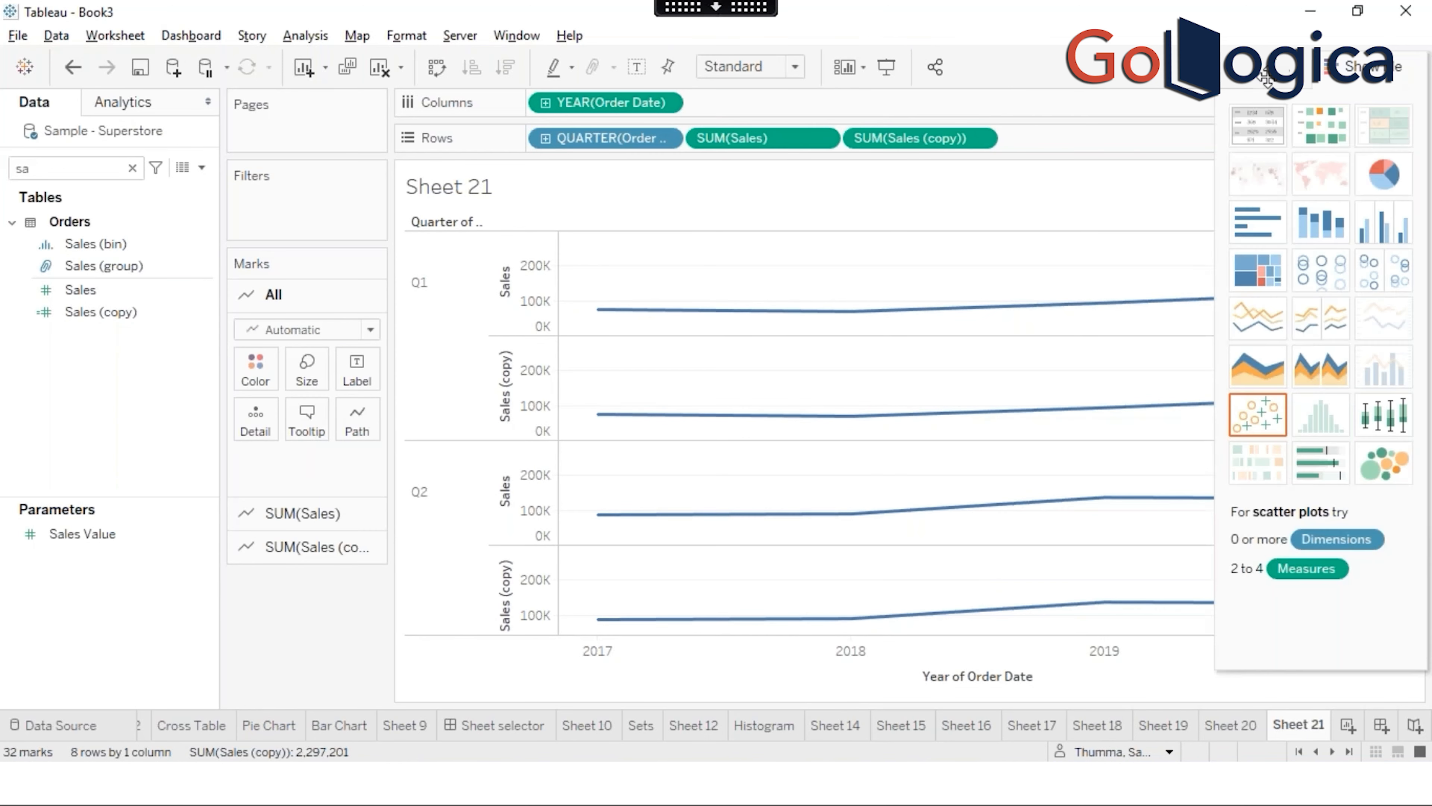
{"action": "left_click", "coordinate": [1261, 127]}
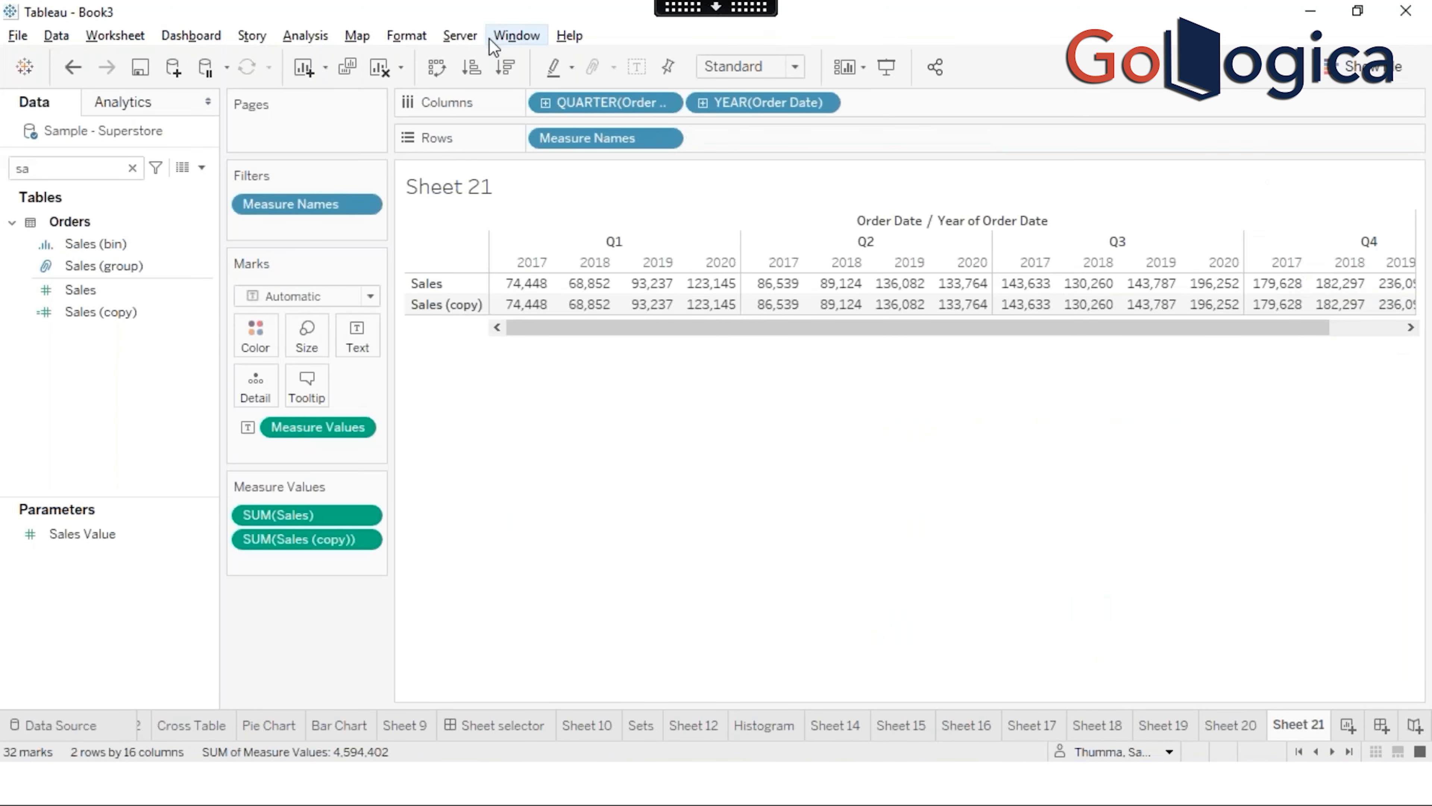
{"action": "left_click", "coordinate": [438, 67]}
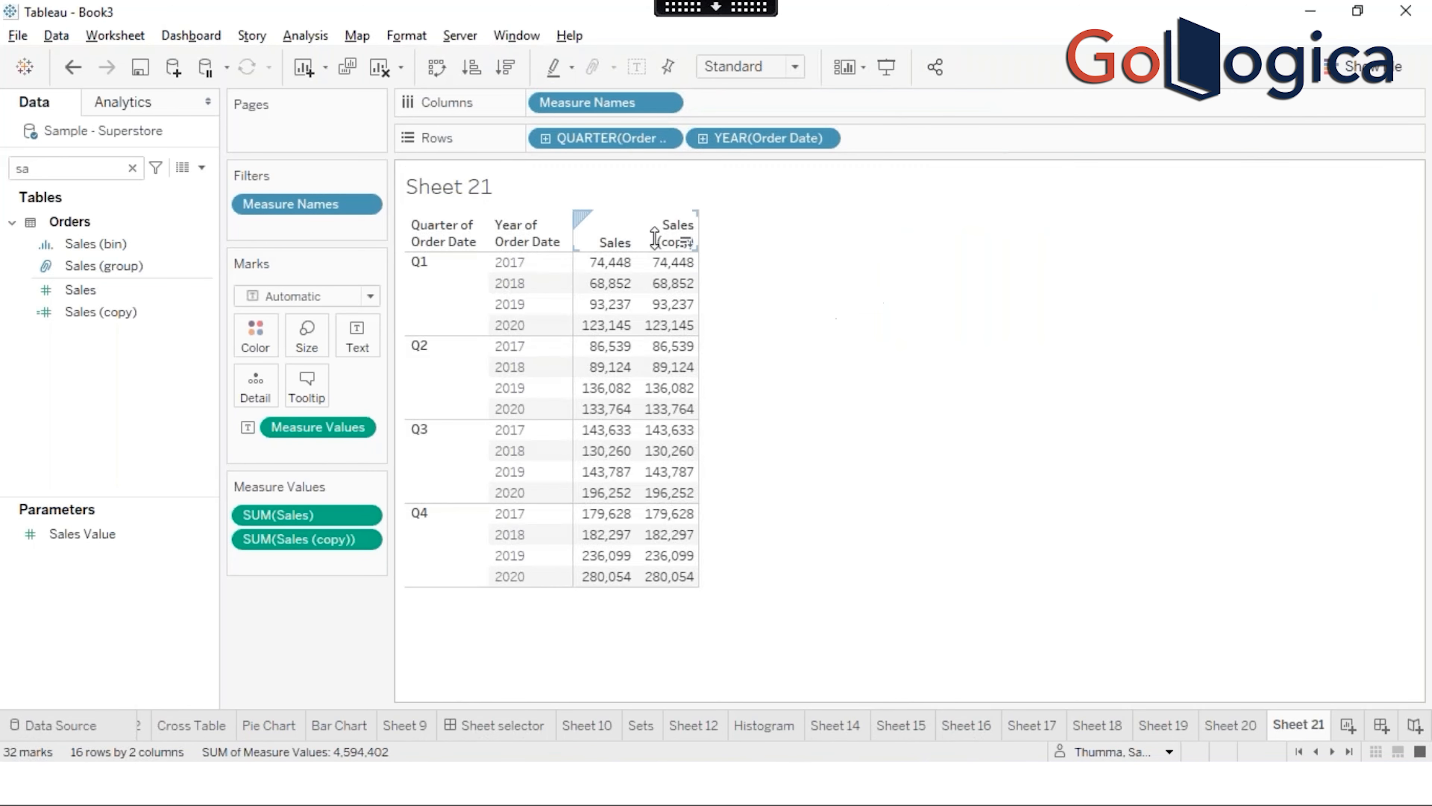
{"action": "left_click_drag", "start_coordinate": [734, 141], "coordinate": [736, 103]}
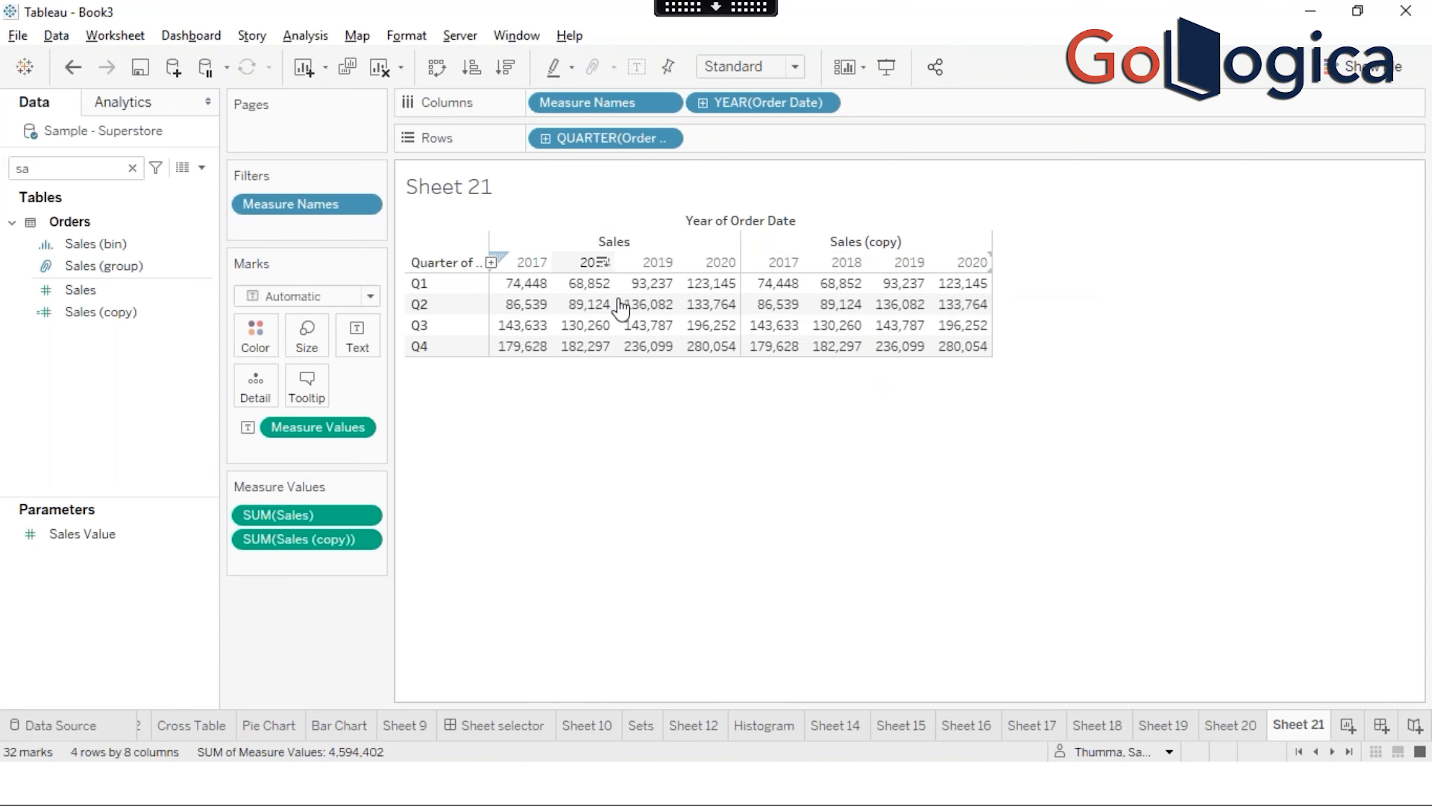
{"action": "left_click", "coordinate": [545, 139]}
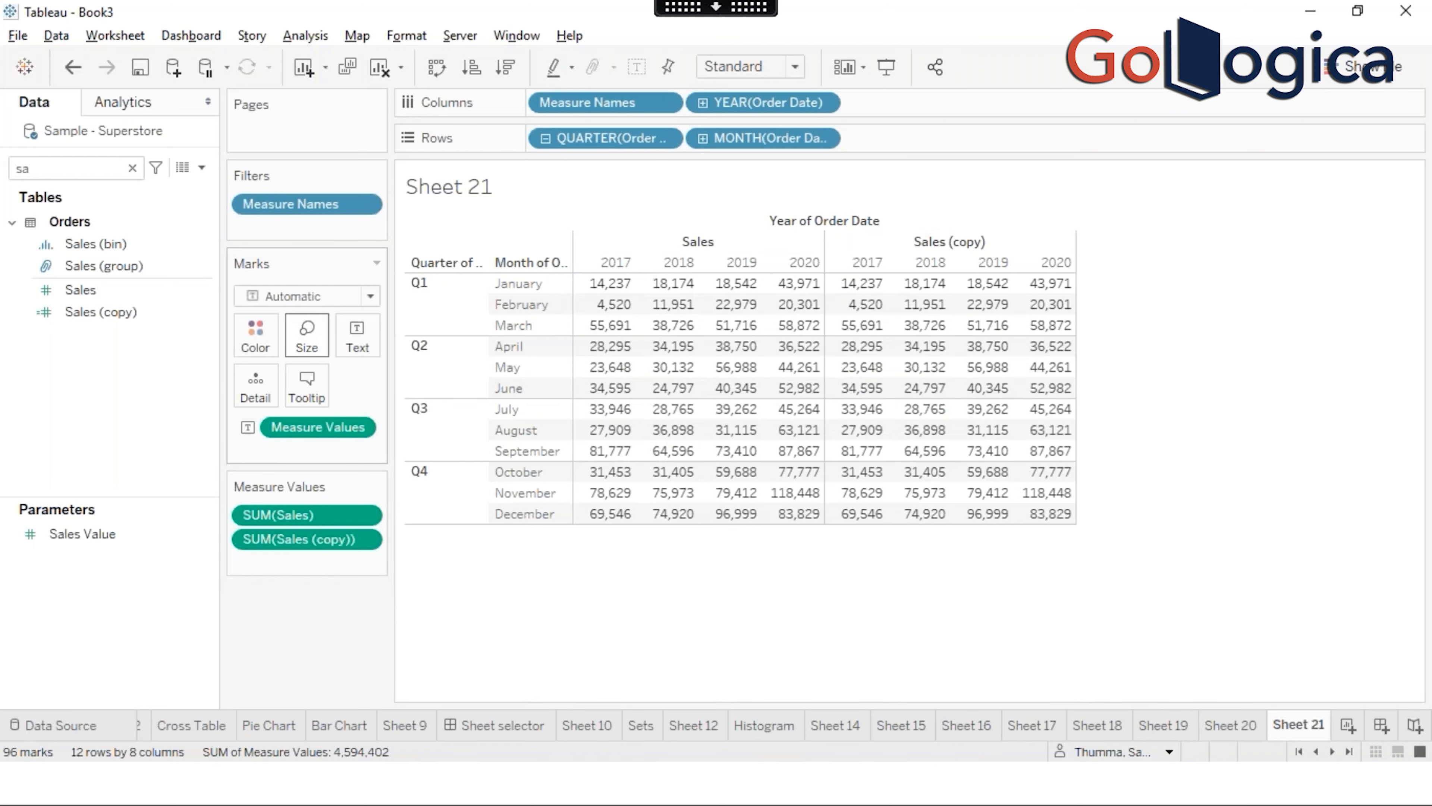
Step: Apply the Running Total quick table calculation to the Sales (copy) measure
{"action": "left_click_drag", "start_coordinate": [251, 539], "coordinate": [319, 539]}
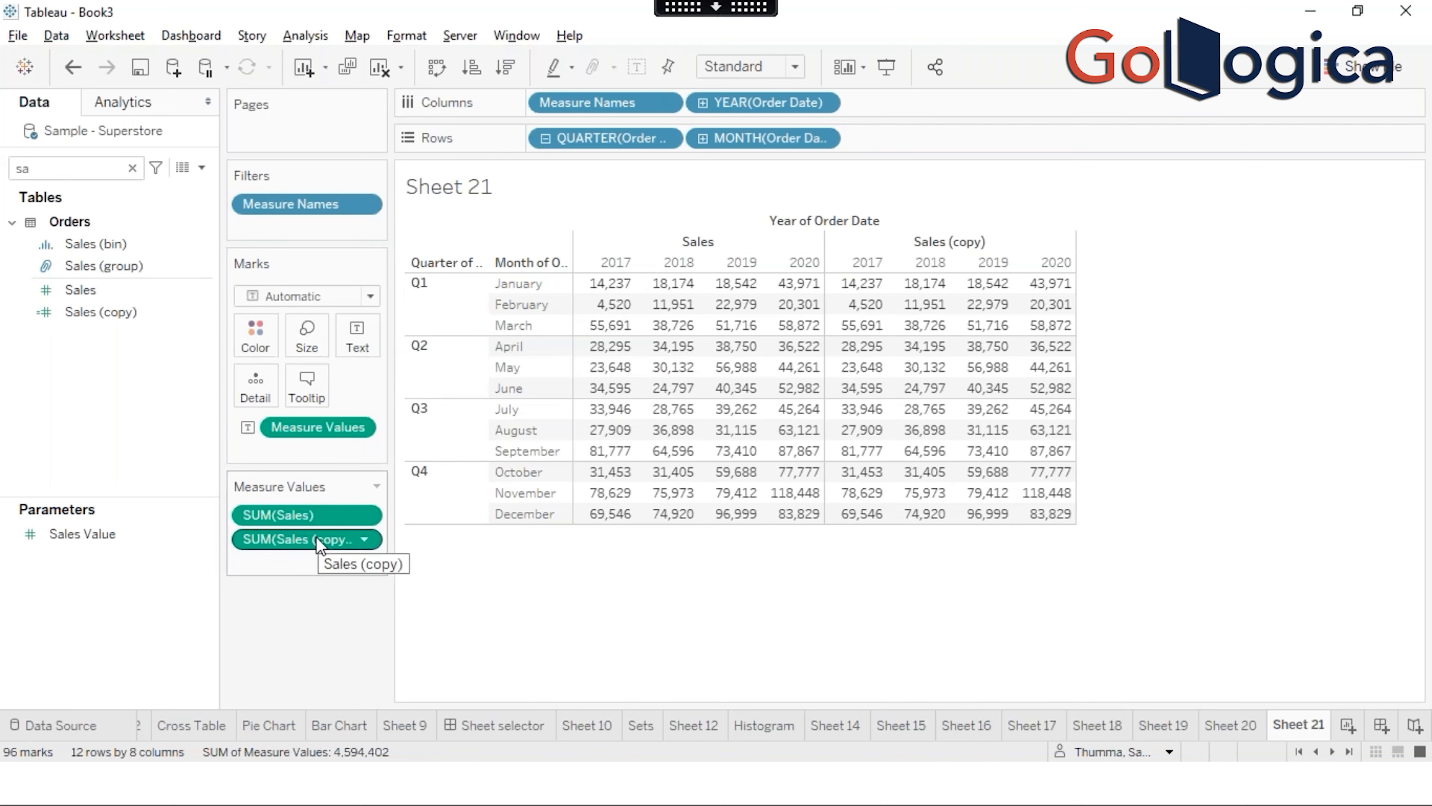
{"action": "right_click", "coordinate": [320, 543]}
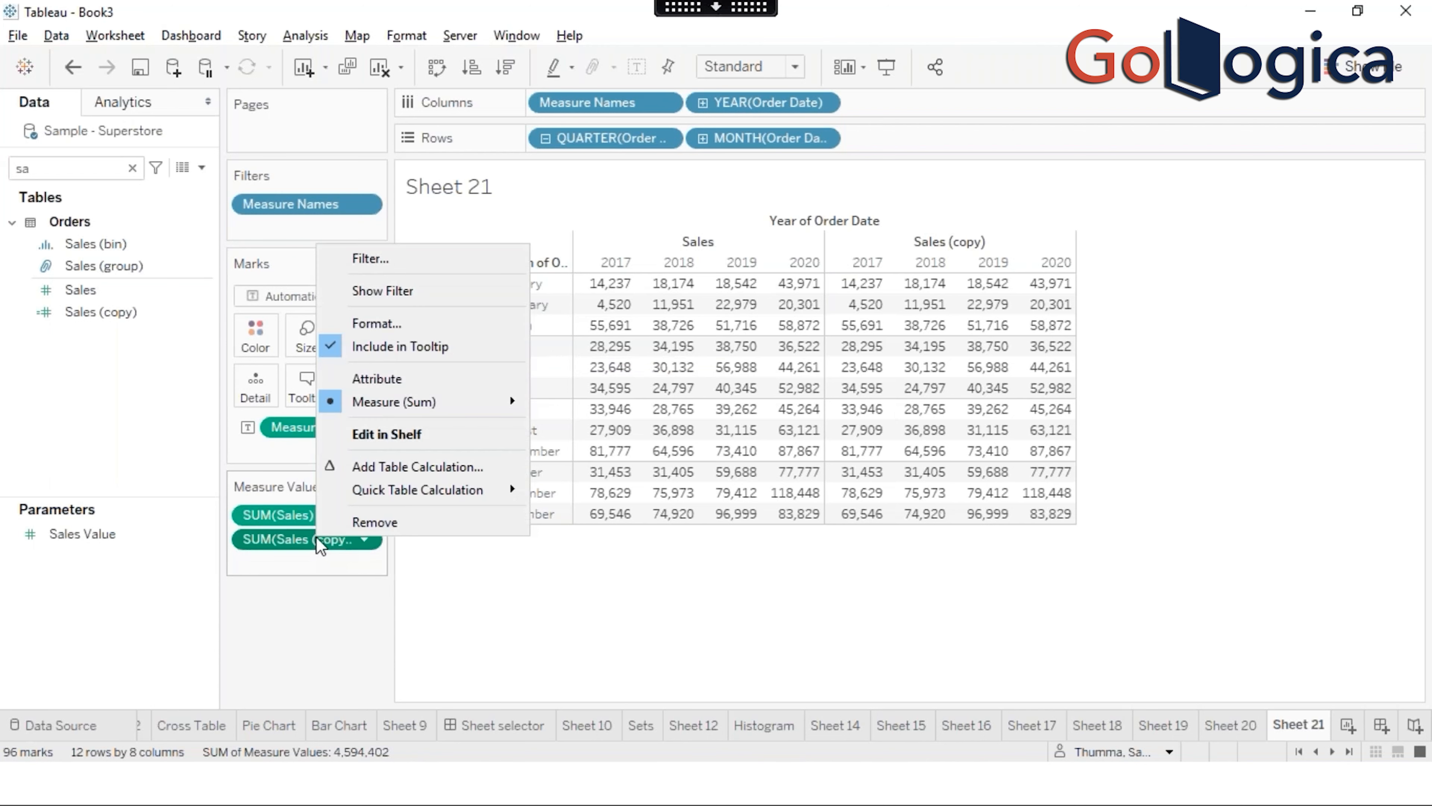
{"action": "mouse_move", "coordinate": [367, 488]}
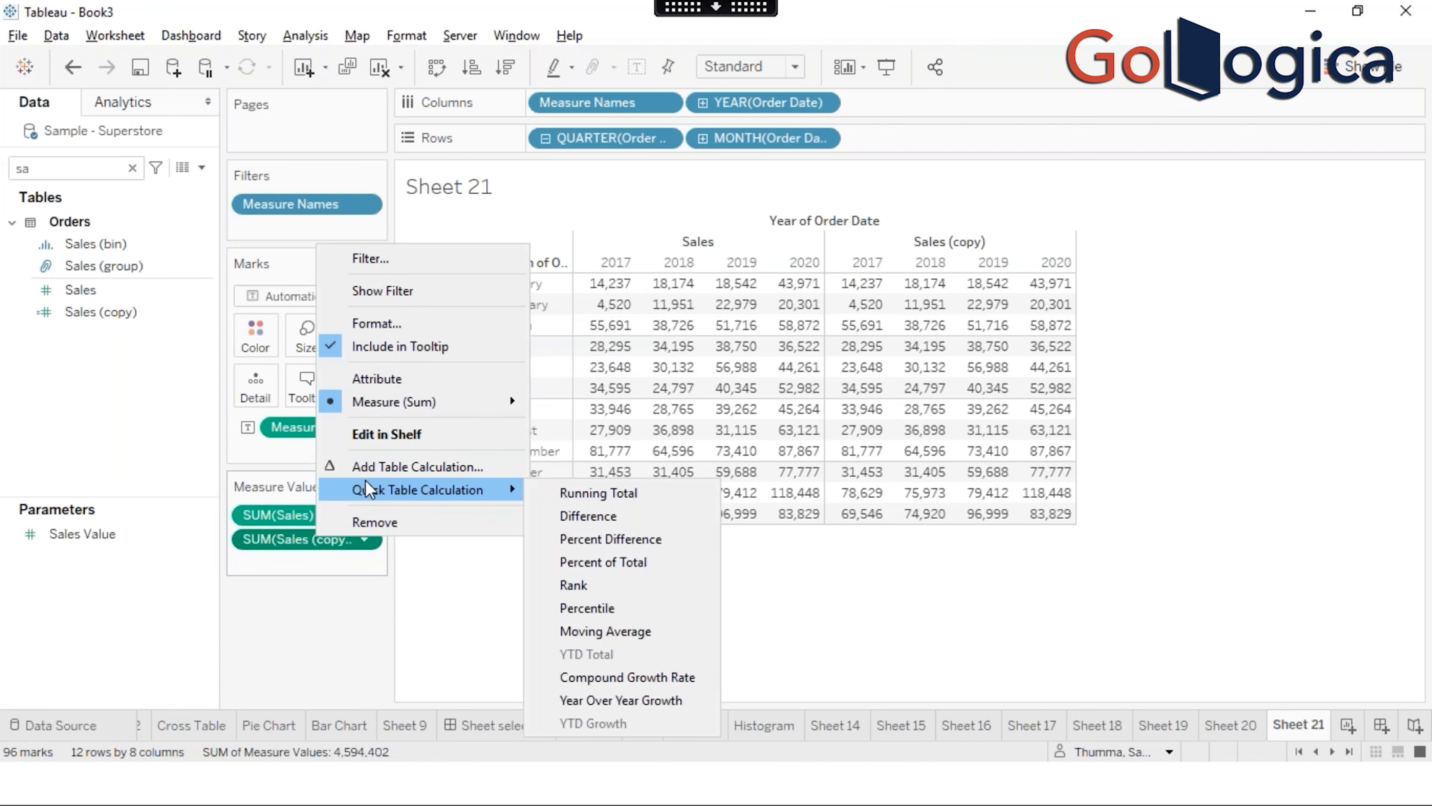
{"action": "left_click", "coordinate": [624, 492]}
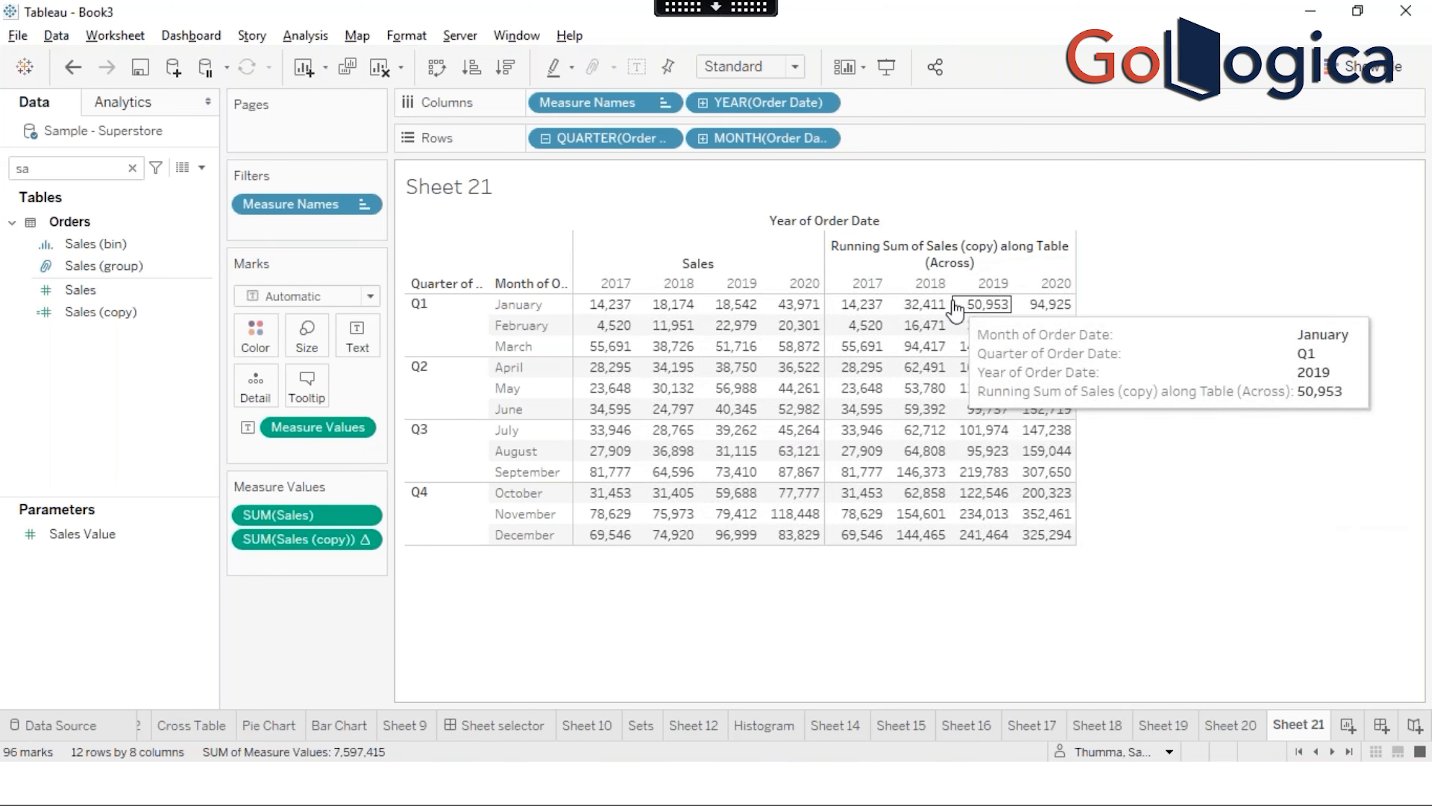
Step: Check the Compute Using direction of Sales (copy) and highlight its January and February running totals across the years
{"action": "right_click", "coordinate": [316, 550]}
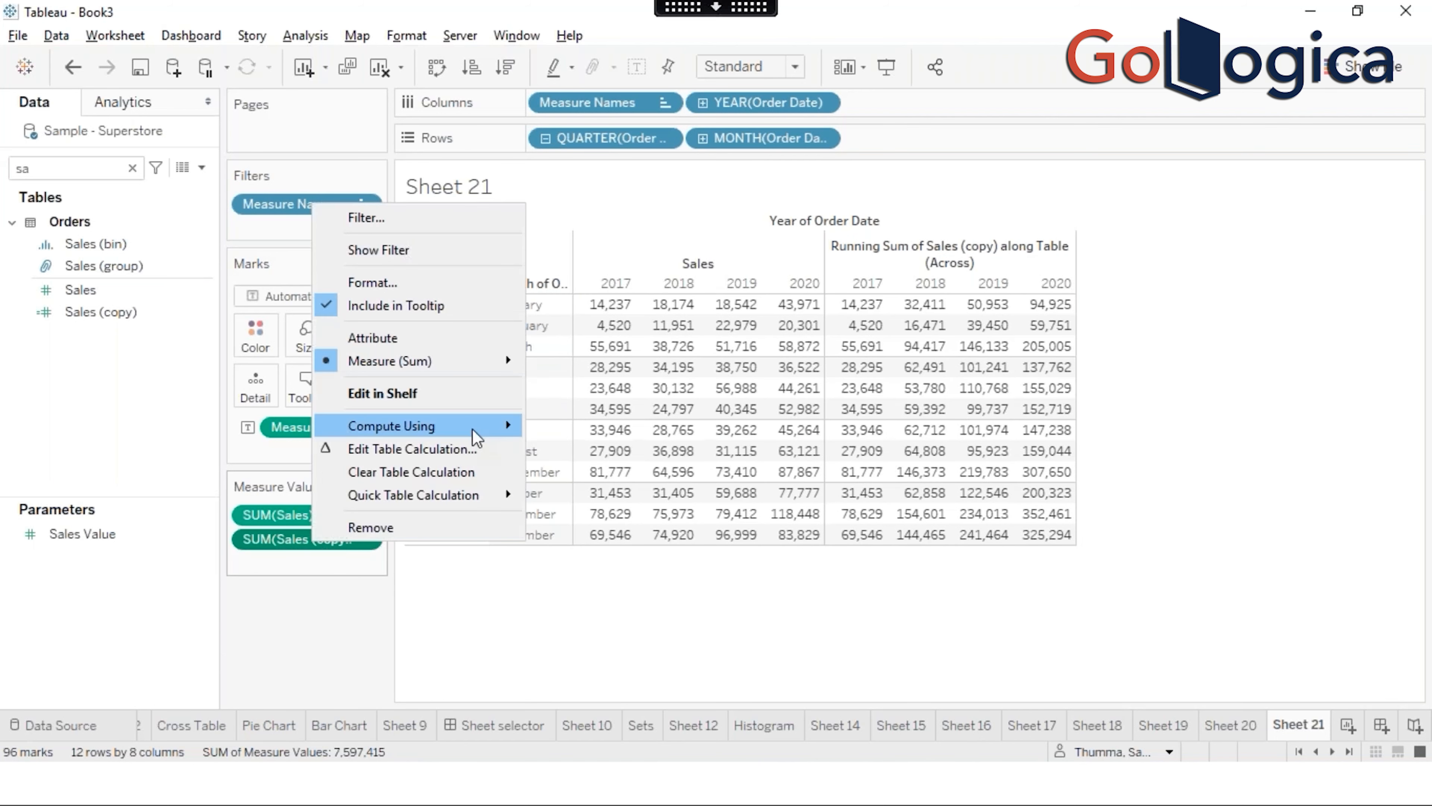
{"action": "mouse_move", "coordinate": [470, 435]}
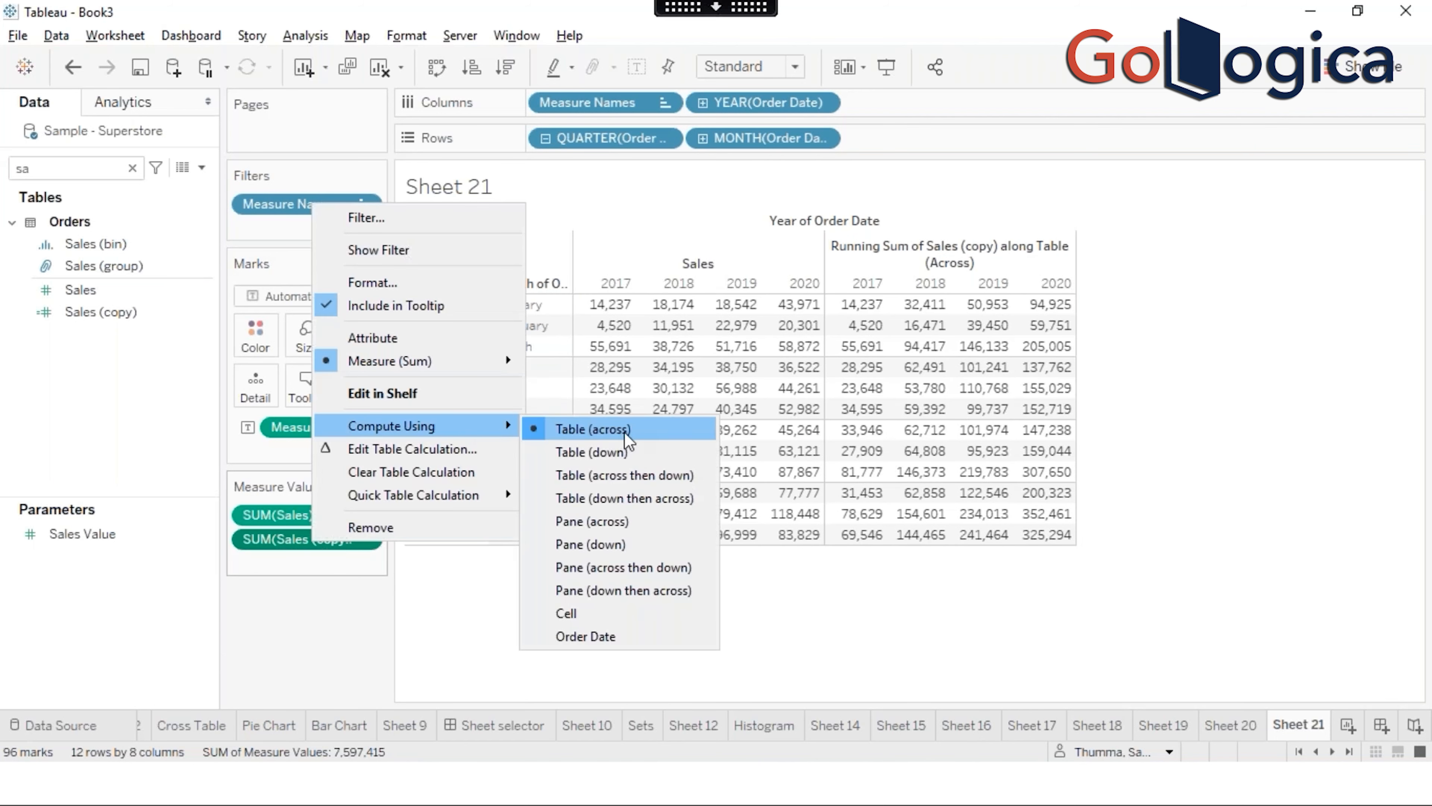
{"action": "left_click", "coordinate": [1189, 308]}
{"action": "mouse_move", "coordinate": [846, 308]}
{"action": "left_click_drag", "start_coordinate": [846, 307], "coordinate": [1046, 310]}
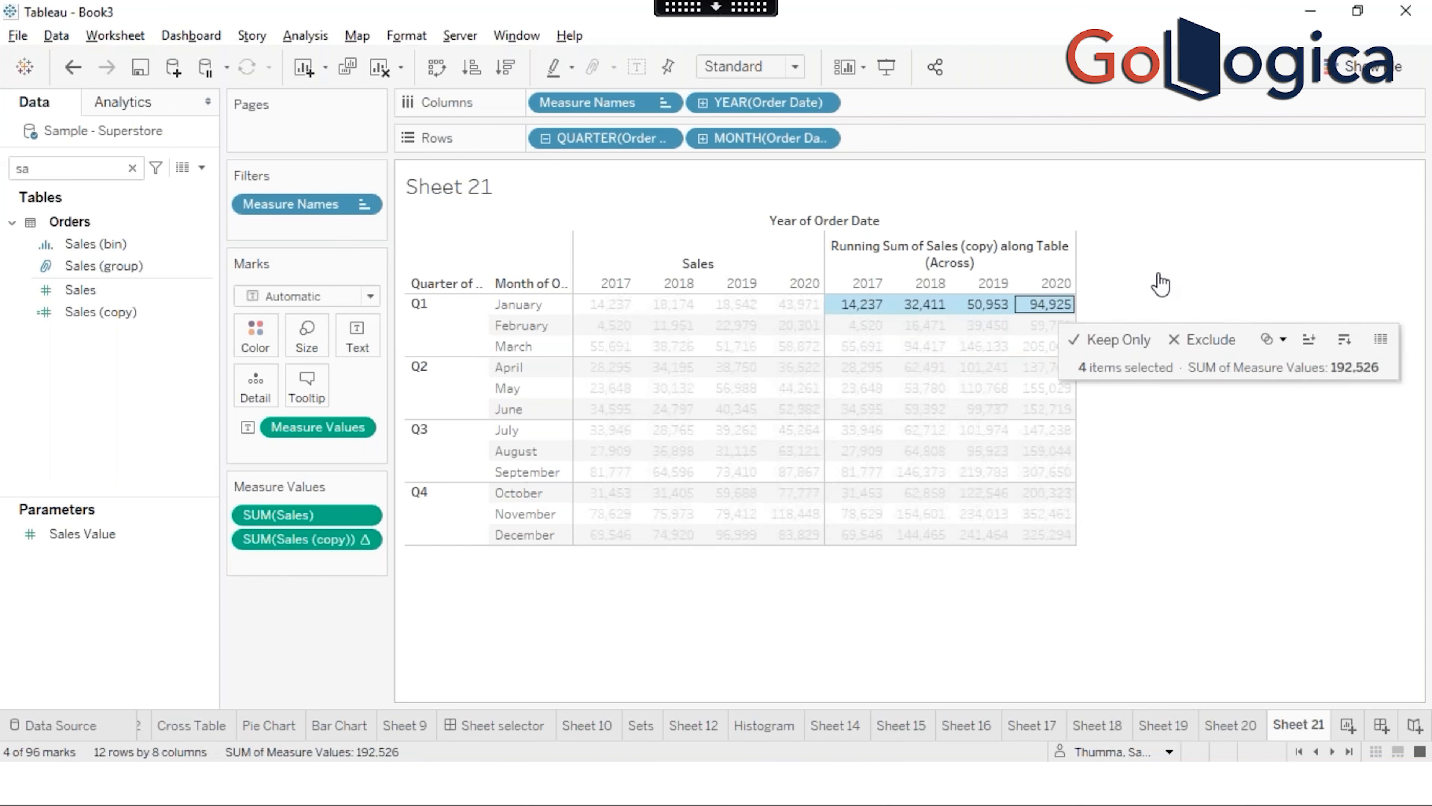
{"action": "key", "text": "Escape"}
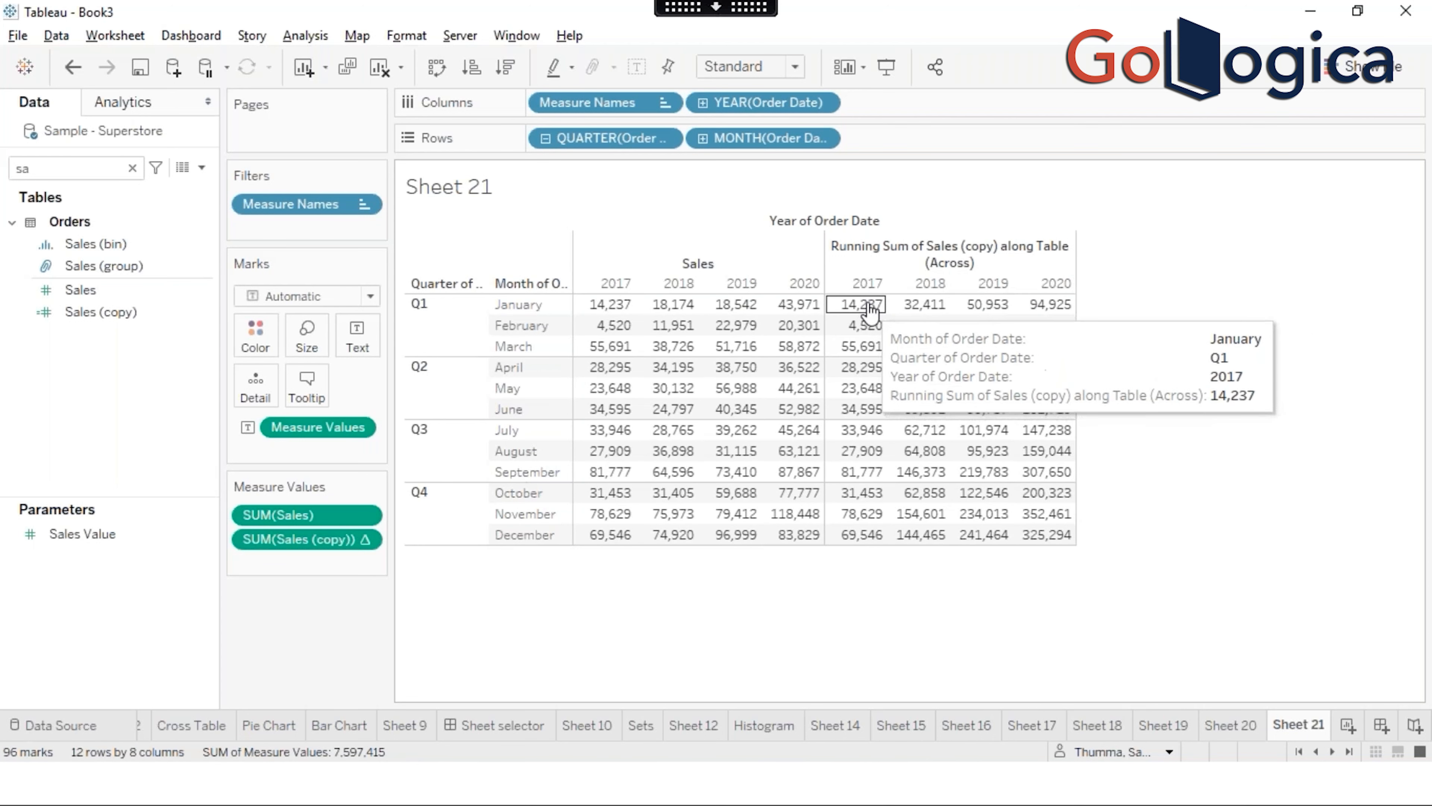
{"action": "left_click_drag", "start_coordinate": [865, 303], "coordinate": [1047, 306]}
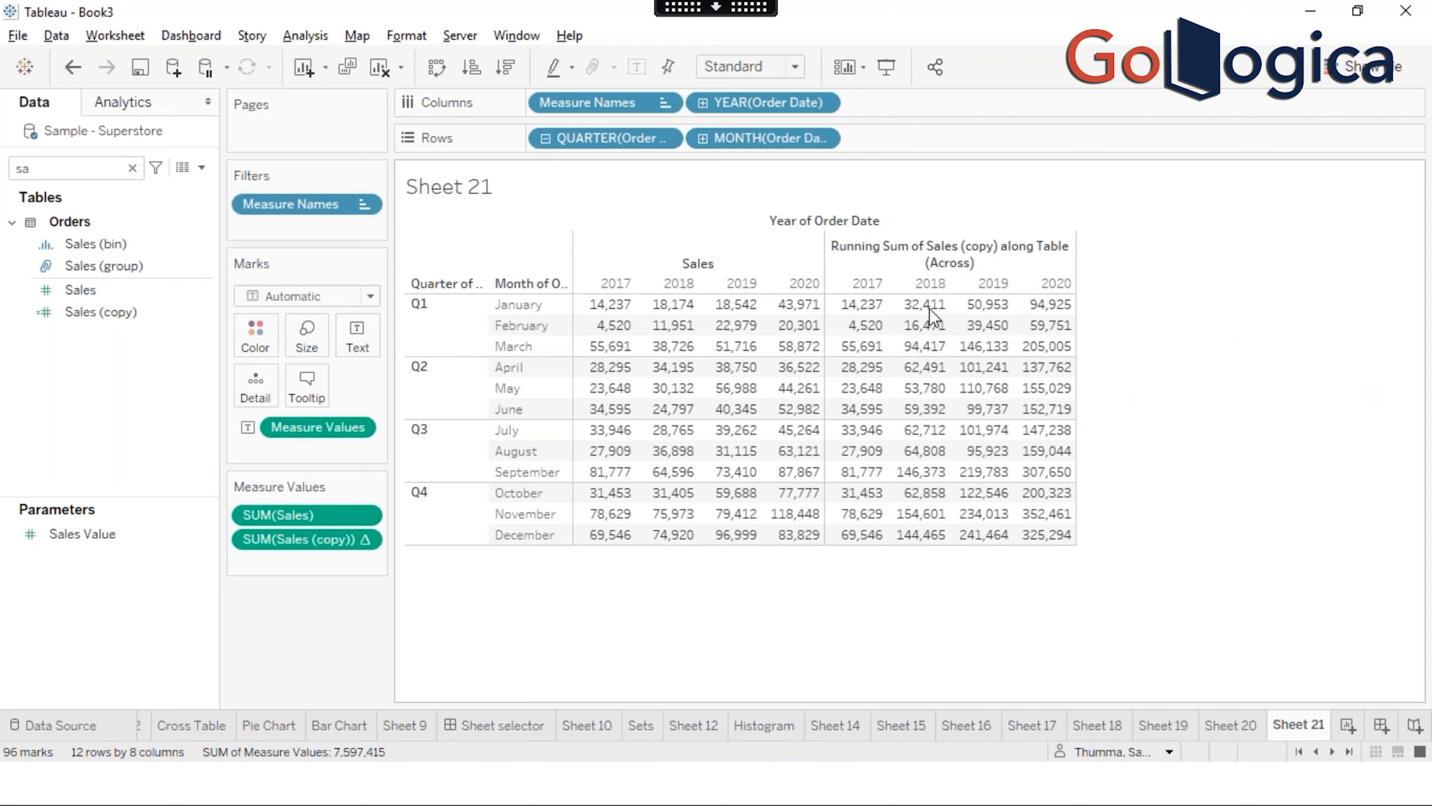
{"action": "mouse_move", "coordinate": [868, 333]}
{"action": "left_click_drag", "start_coordinate": [870, 332], "coordinate": [1064, 330]}
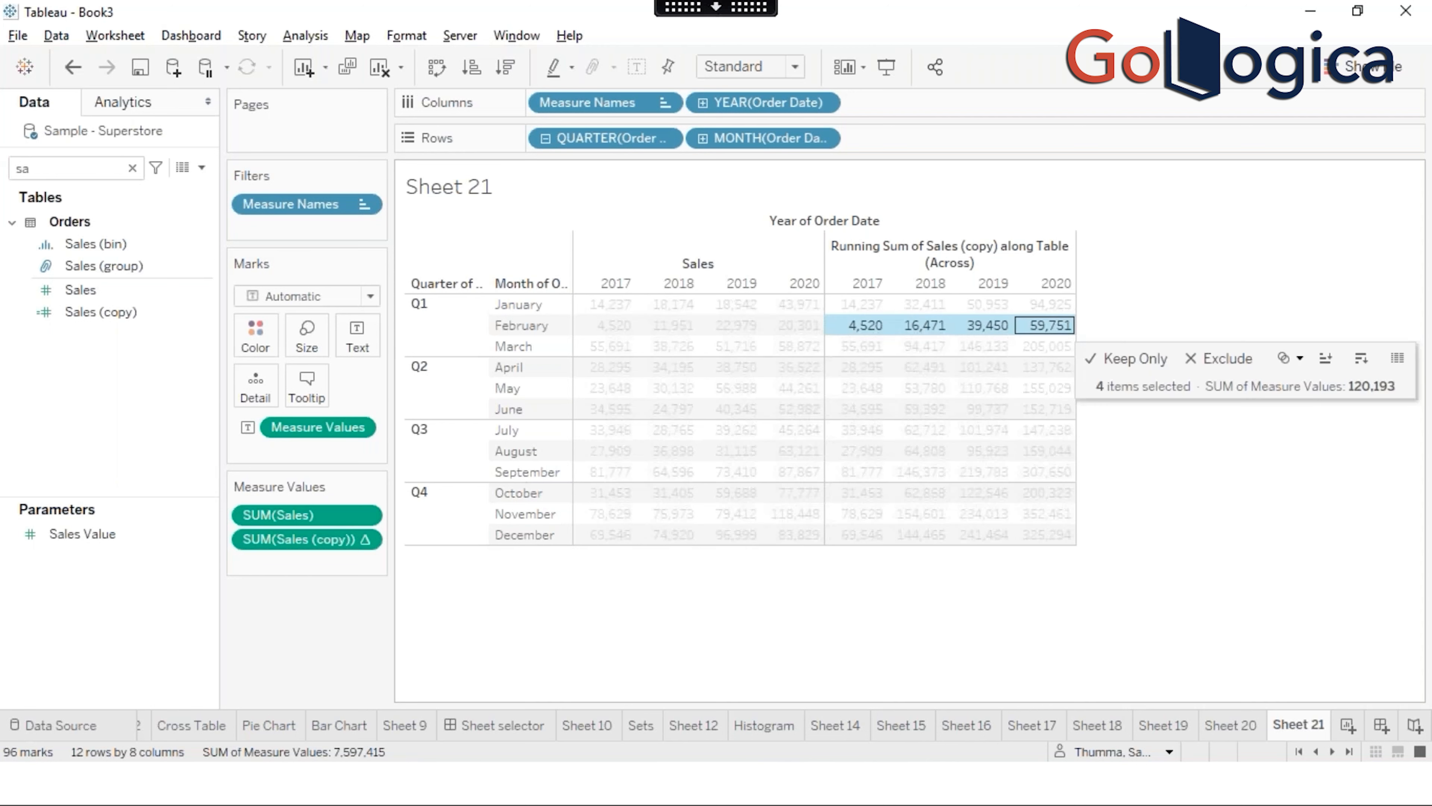
{"action": "left_click", "coordinate": [1157, 301]}
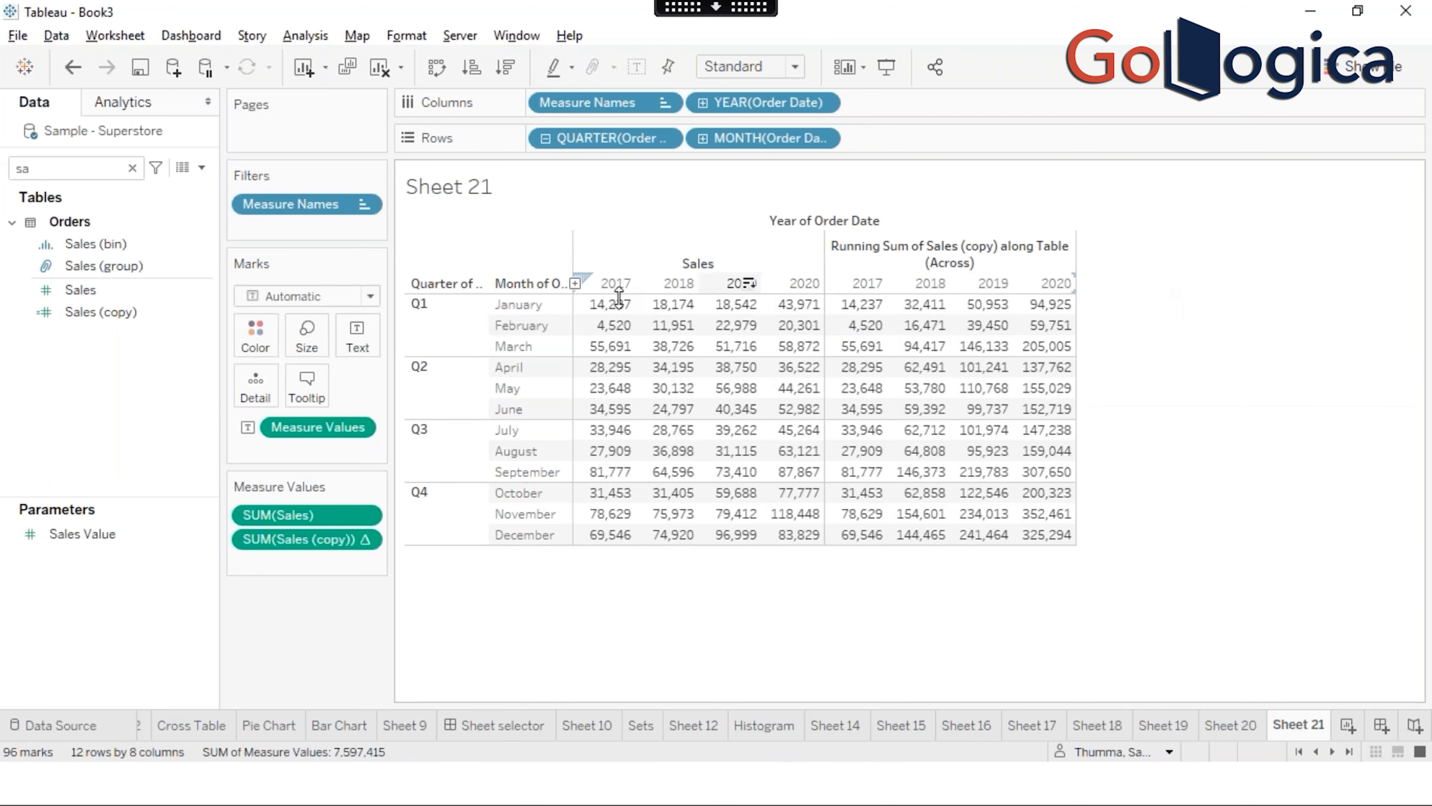
Step: Compare the January 2017 and 2018 sales with the January 2018 running total, and highlight the January running totals across all years
{"action": "left_click", "coordinate": [320, 535]}
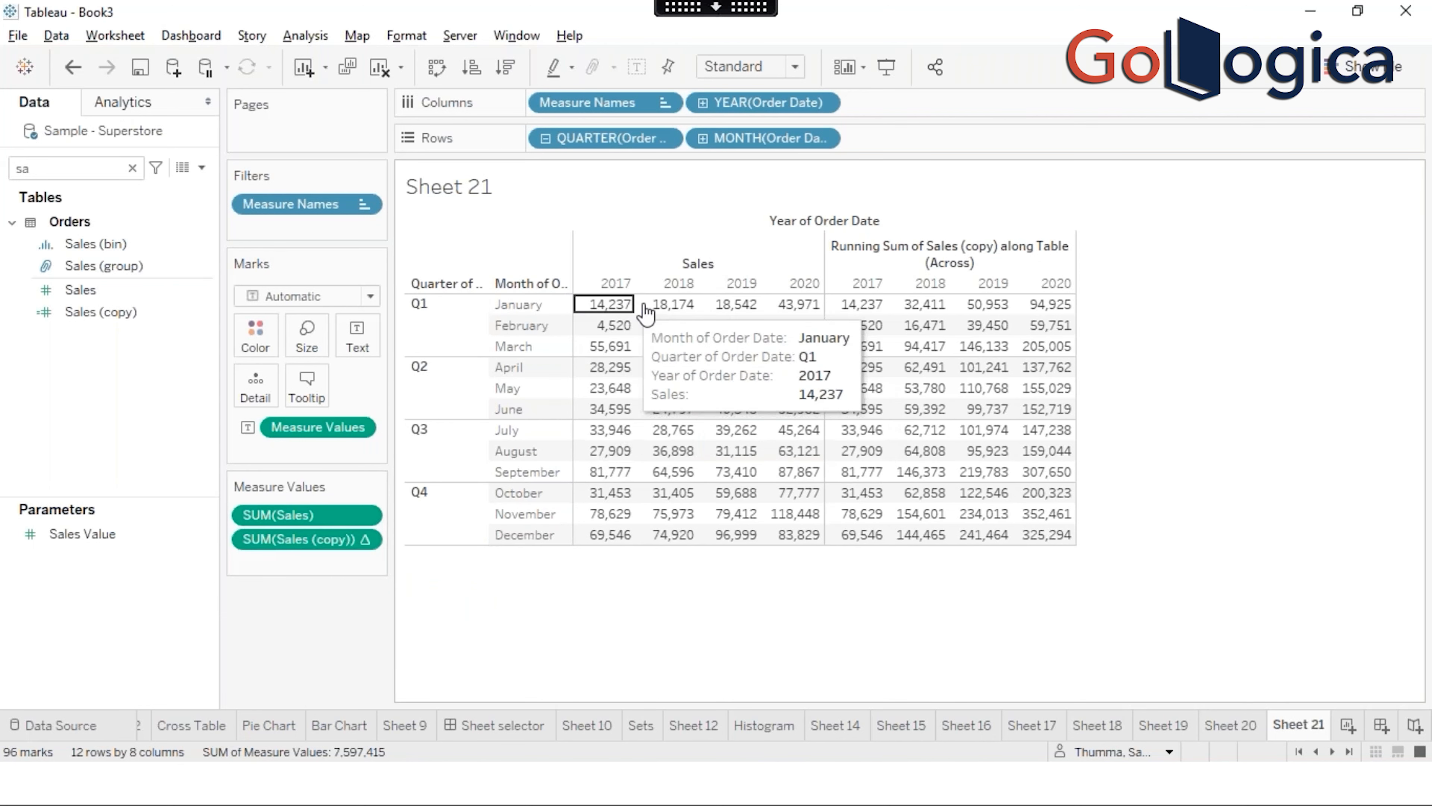
{"action": "left_click", "coordinate": [620, 304]}
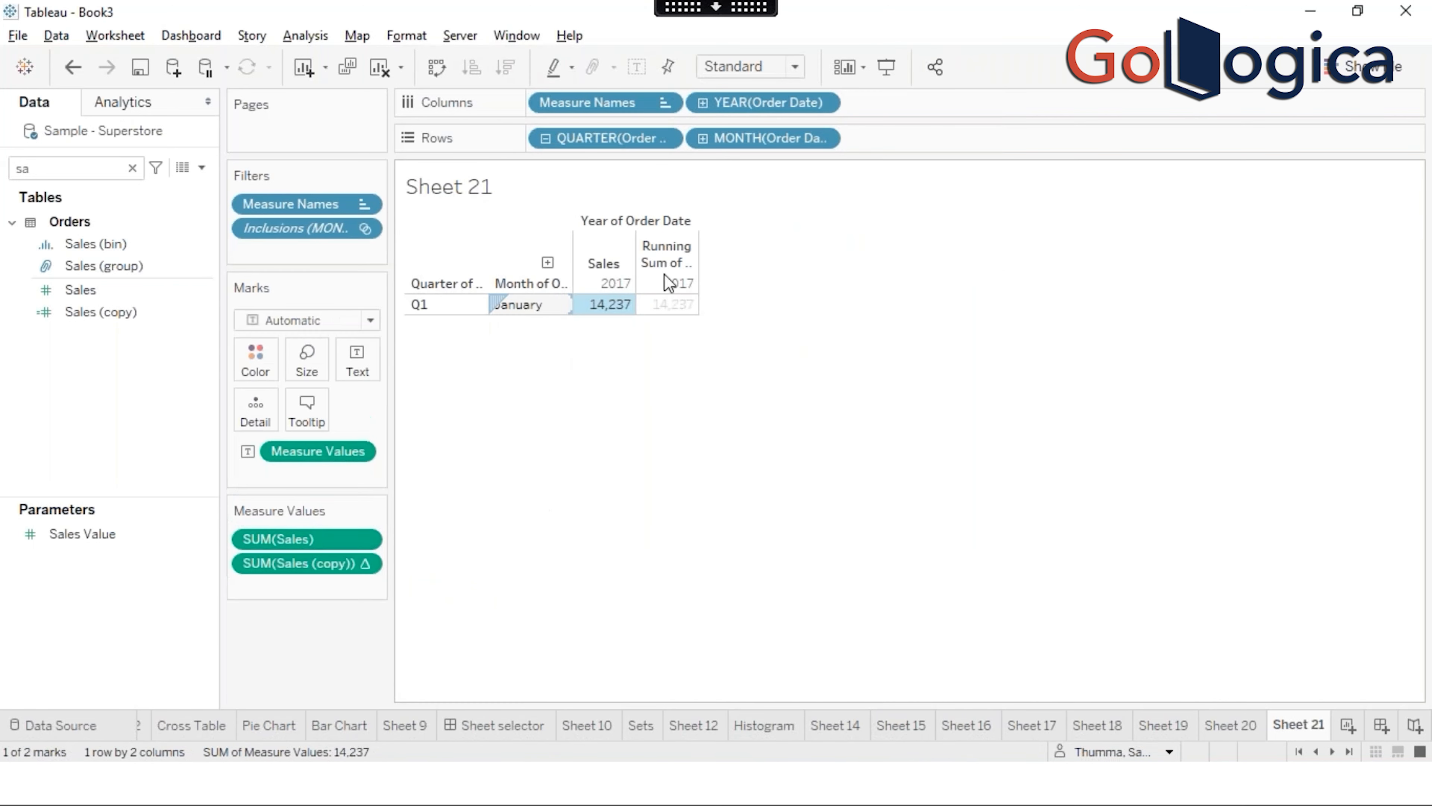
{"action": "key", "text": "ctrl+z"}
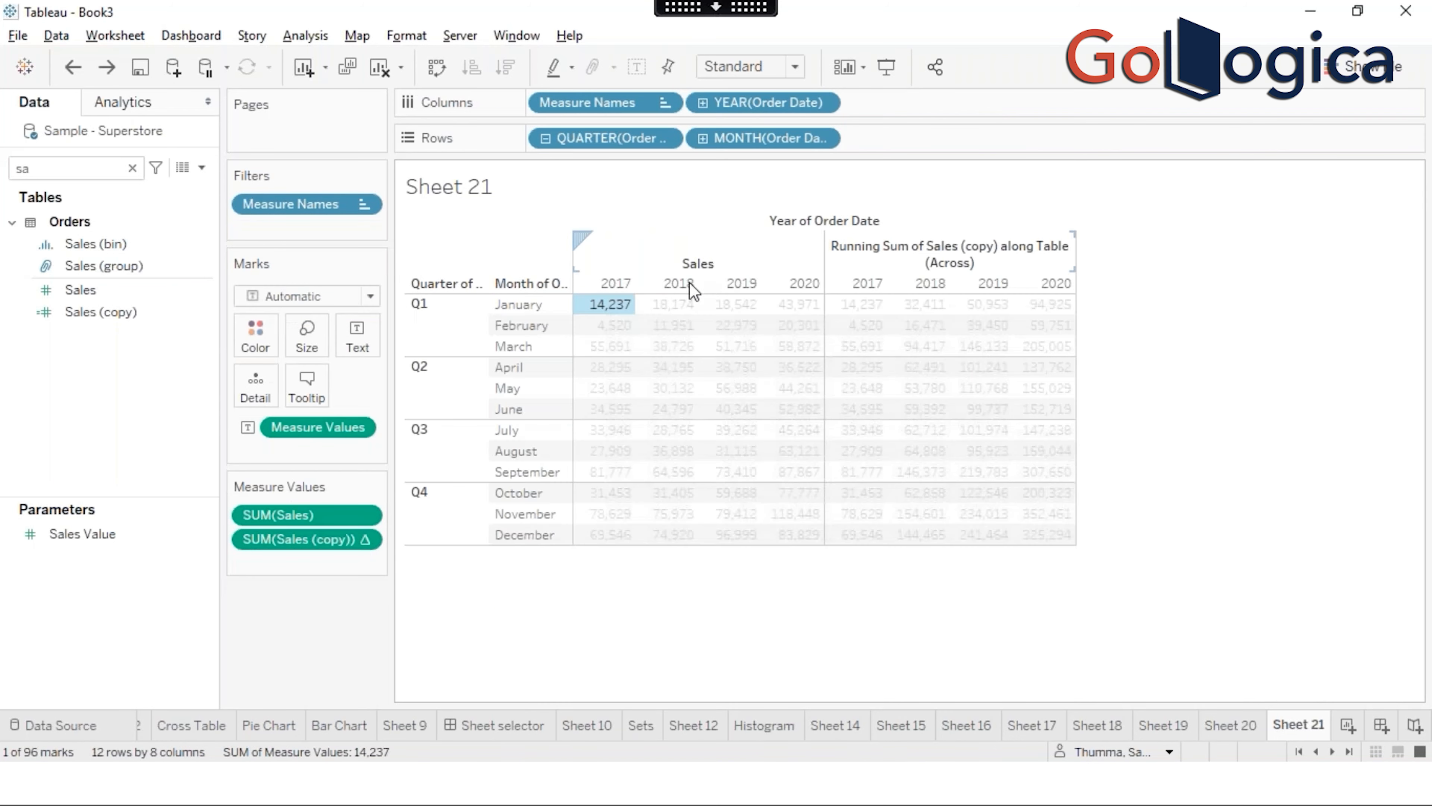
{"action": "left_click", "coordinate": [670, 305], "text": "ctrl"}
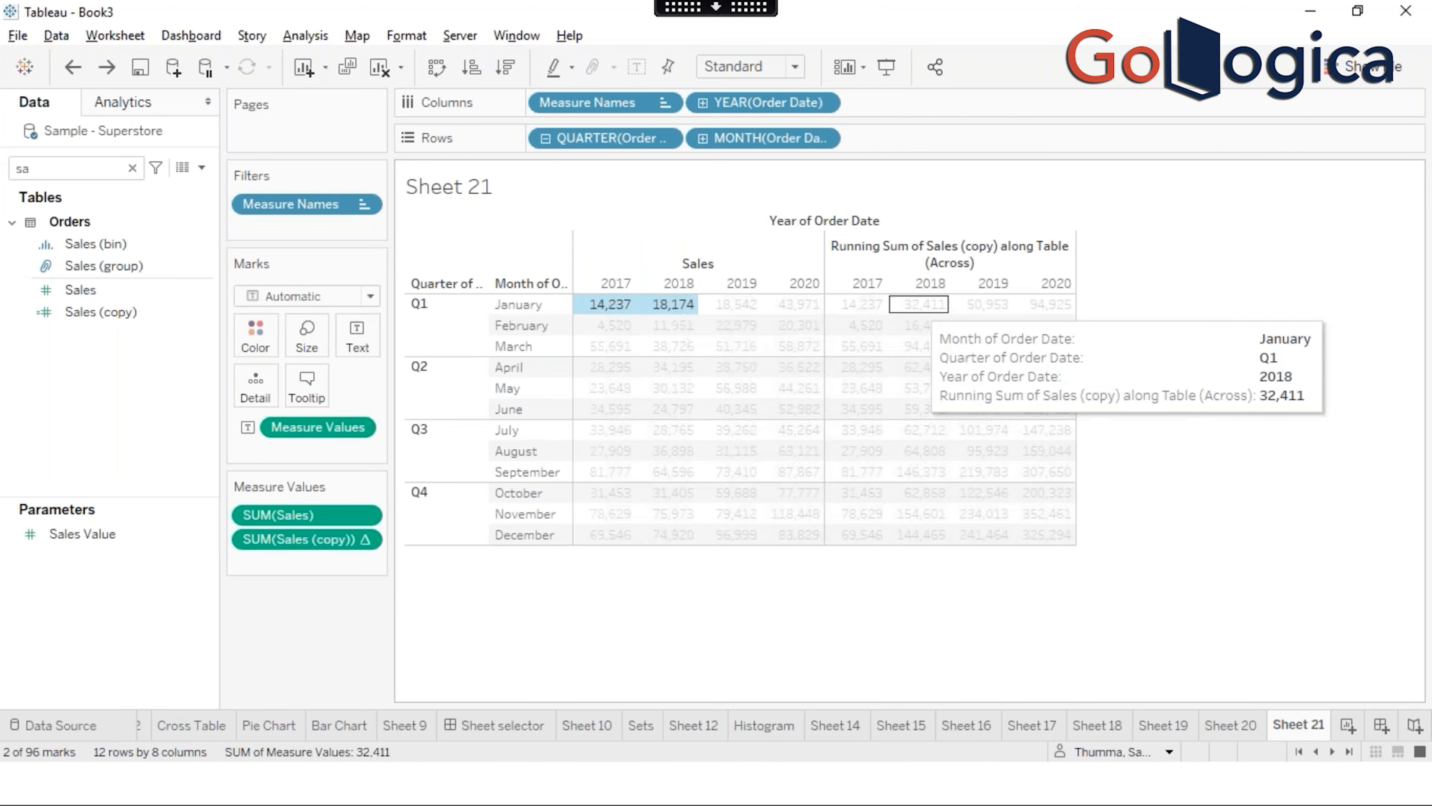
{"action": "left_click", "coordinate": [915, 304]}
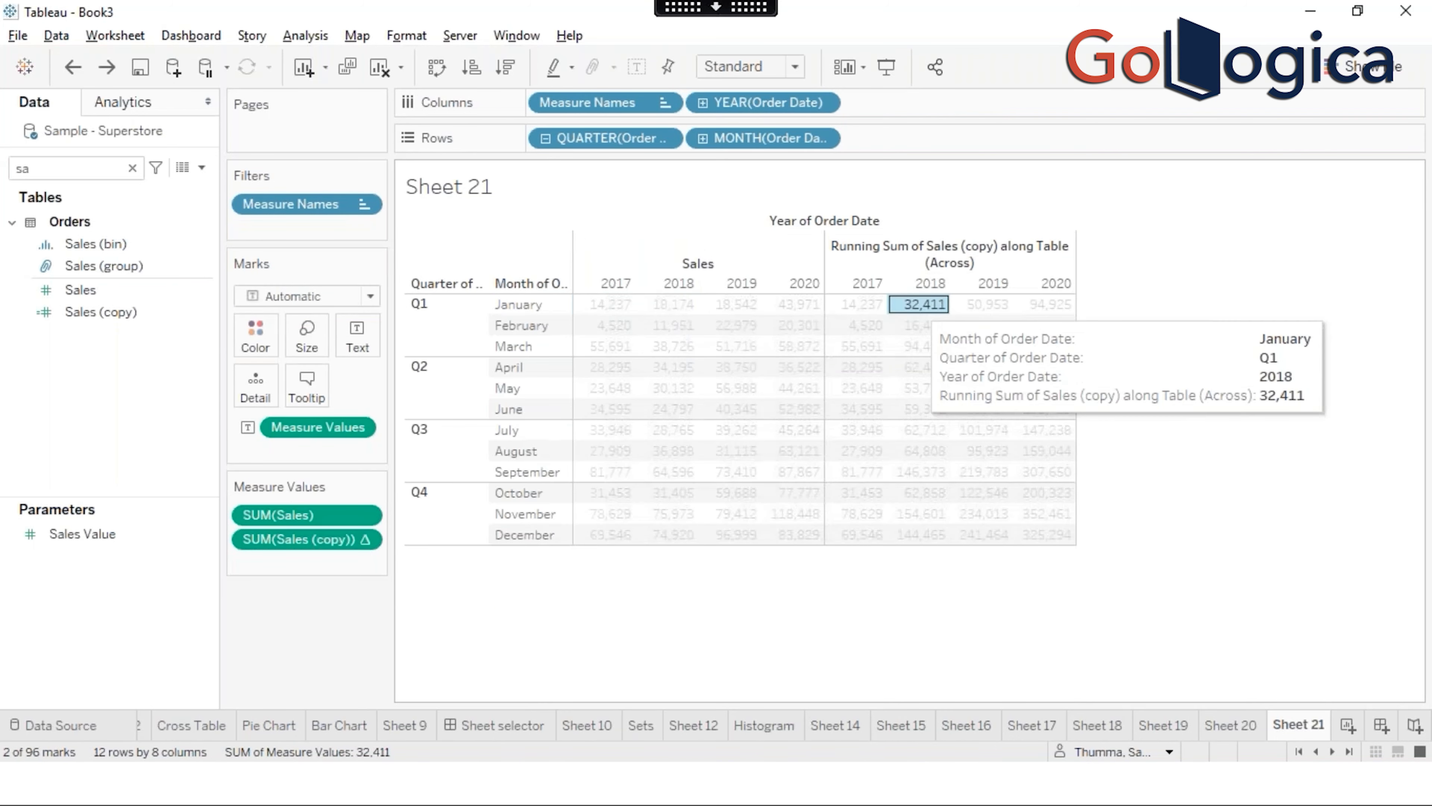
{"action": "left_click", "coordinate": [1204, 227]}
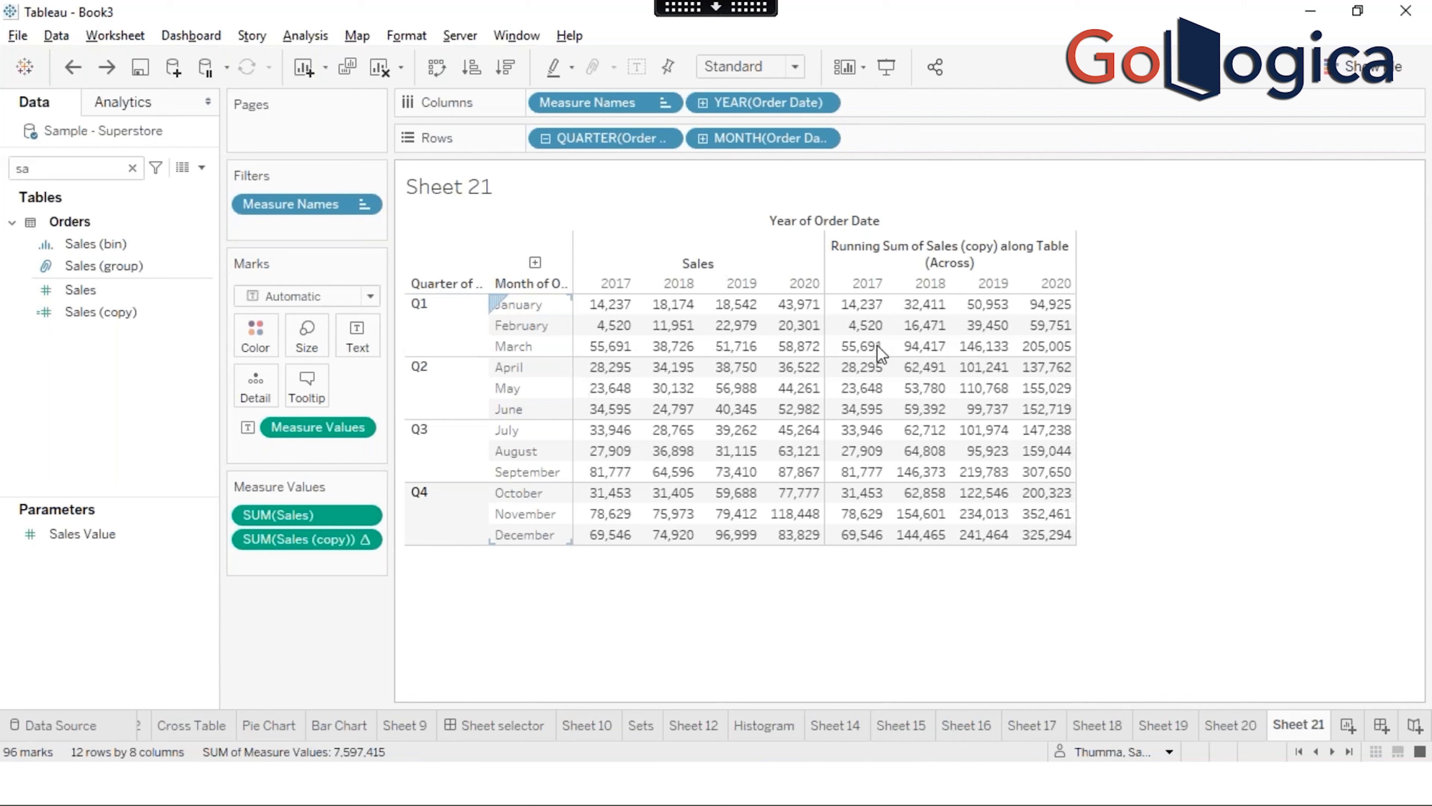
{"action": "left_click_drag", "start_coordinate": [865, 301], "coordinate": [1037, 306]}
{"action": "left_click_drag", "start_coordinate": [934, 331], "coordinate": [934, 331]}
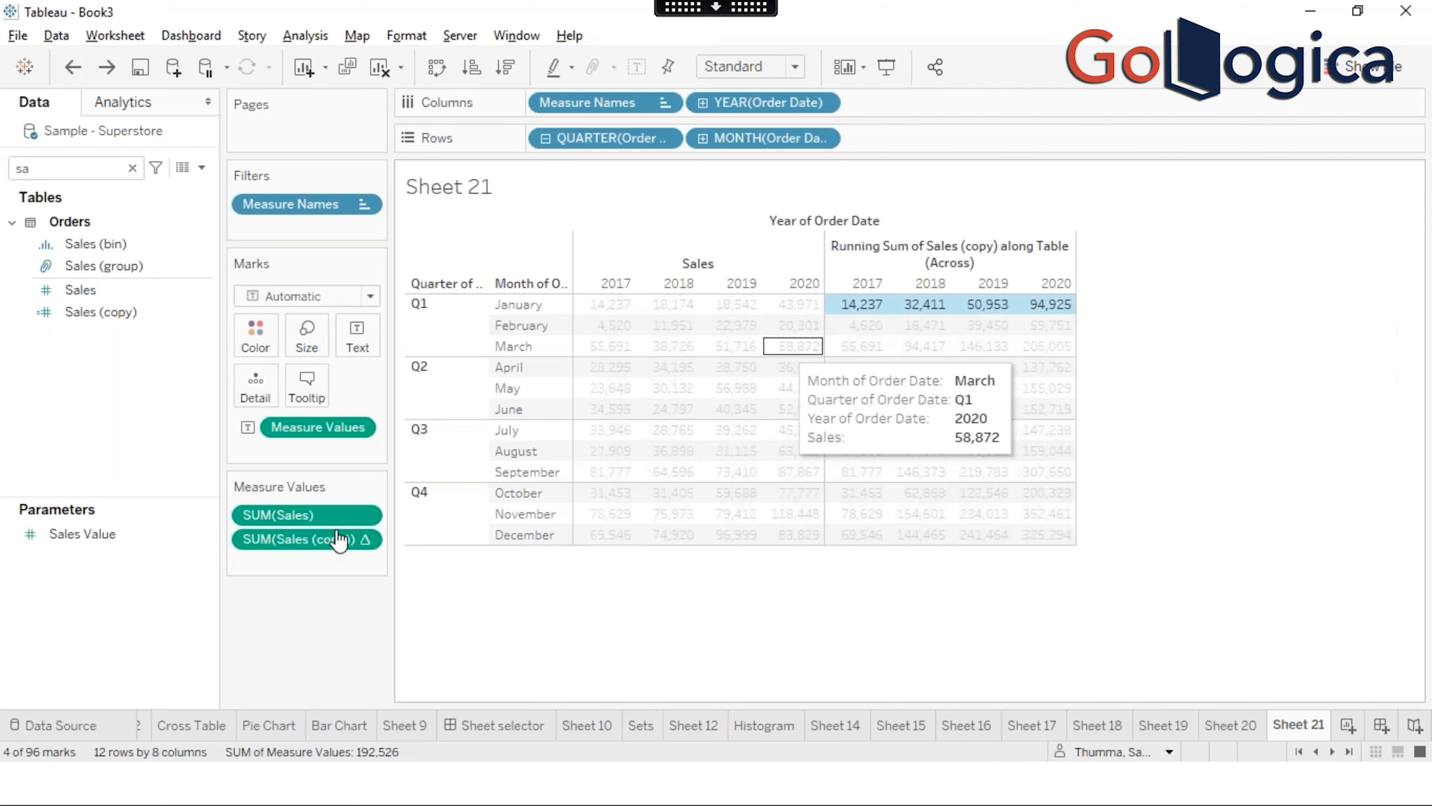
Step: Set the Sales (copy) running total to compute using Table (down)
{"action": "right_click", "coordinate": [317, 543]}
{"action": "mouse_move", "coordinate": [427, 498]}
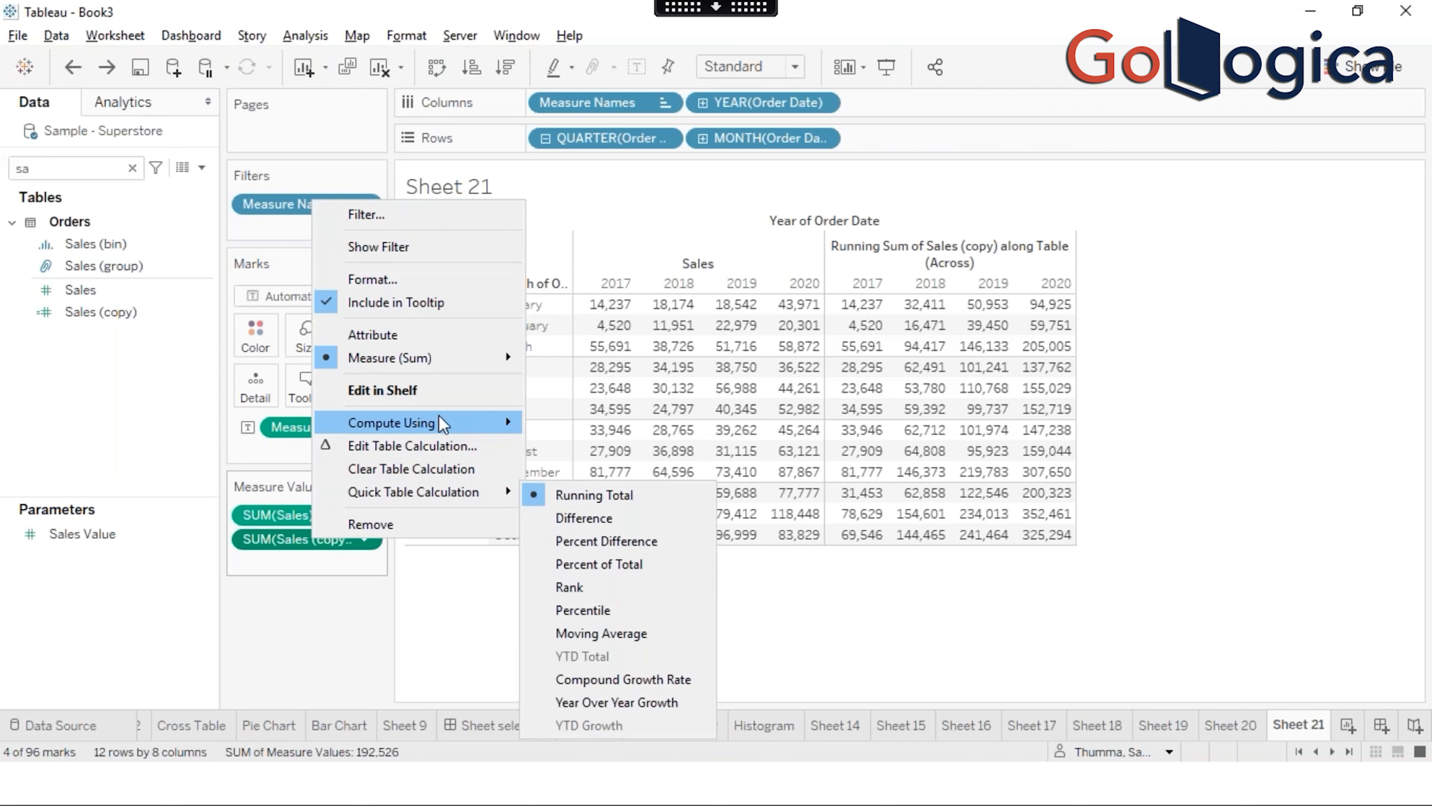
{"action": "mouse_move", "coordinate": [443, 424]}
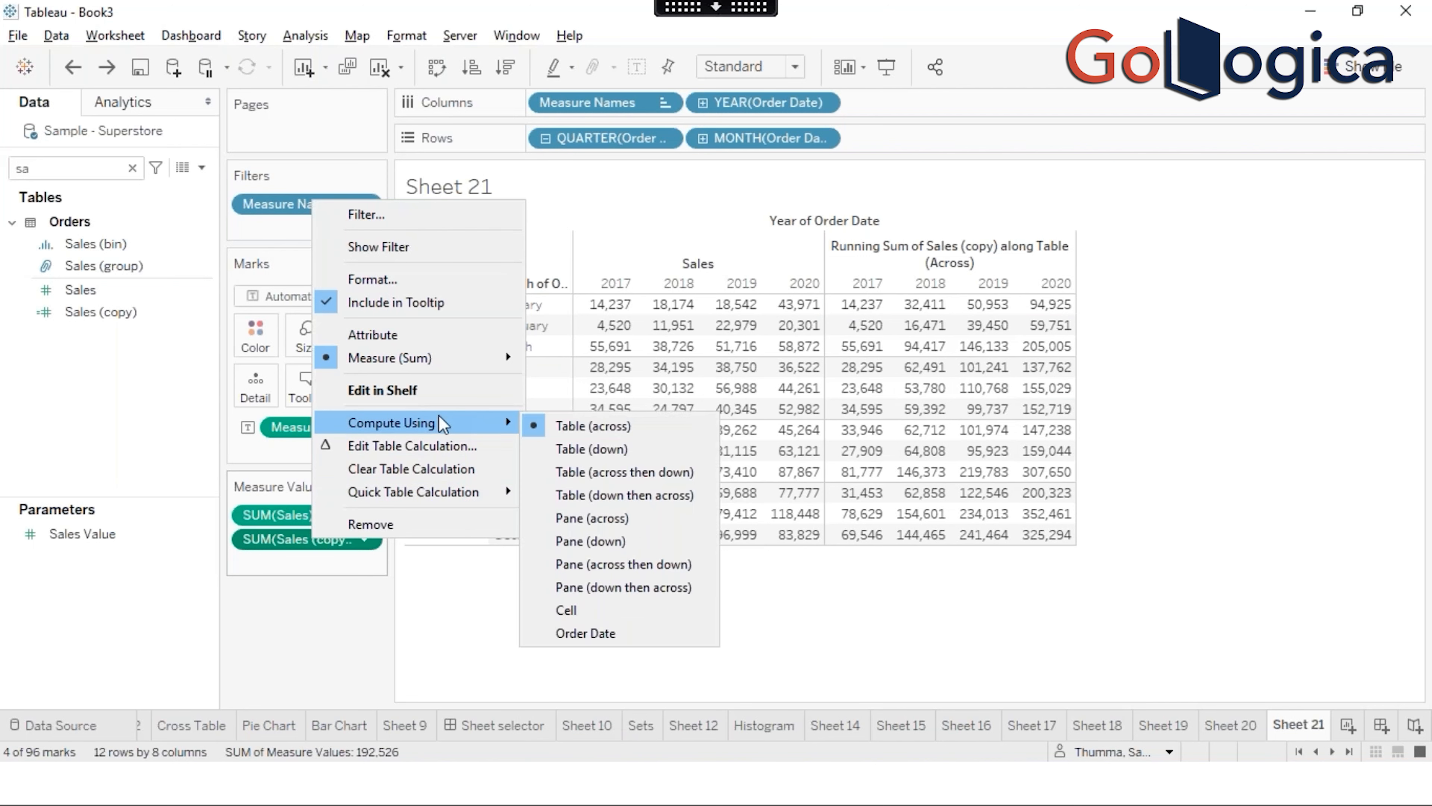
{"action": "left_click", "coordinate": [608, 456]}
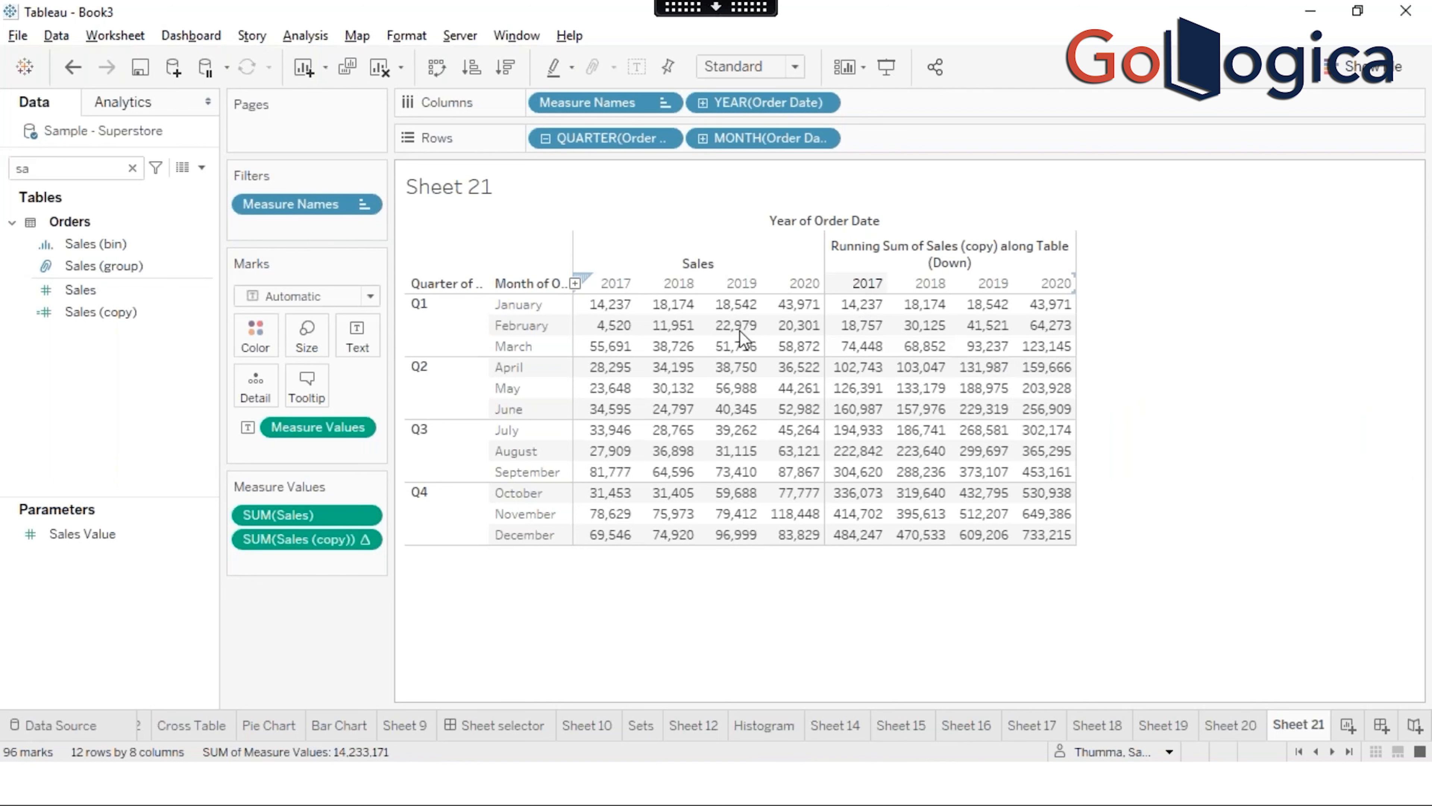
Step: Highlight the 2017 sales for January and February, then for January through December, and compare them with the running totals
{"action": "mouse_move", "coordinate": [609, 328]}
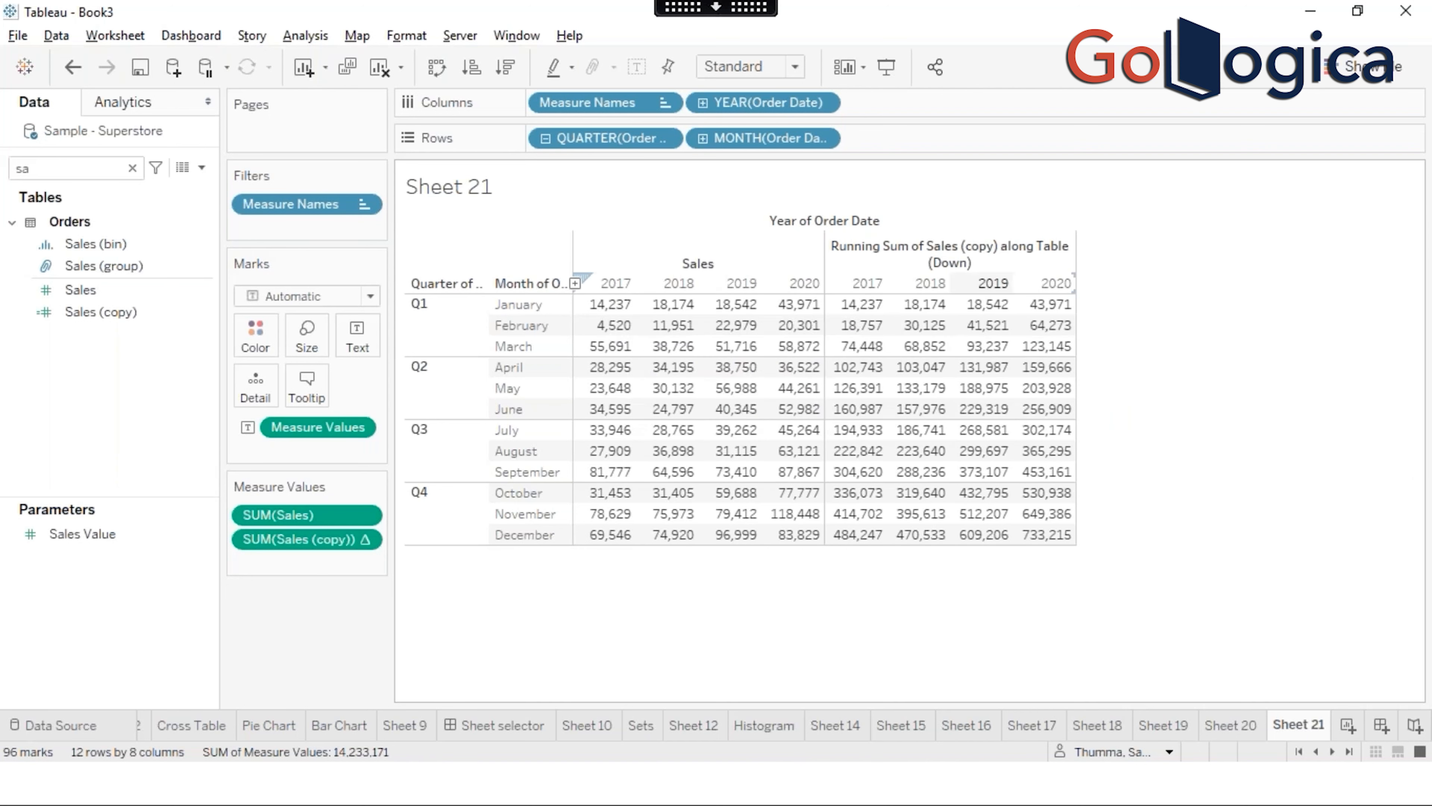
{"action": "left_click_drag", "start_coordinate": [599, 307], "coordinate": [601, 332]}
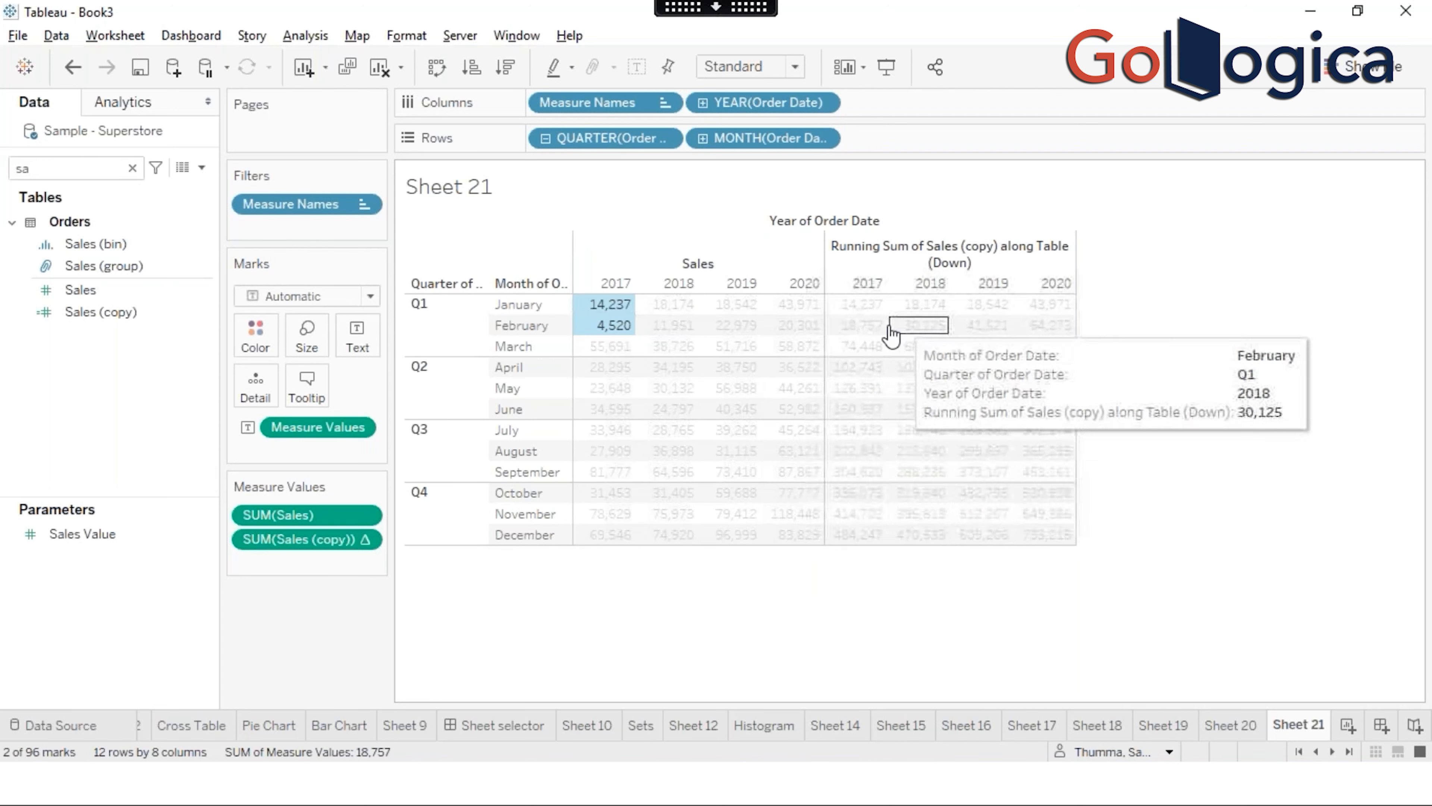
{"action": "left_click", "coordinate": [1287, 265]}
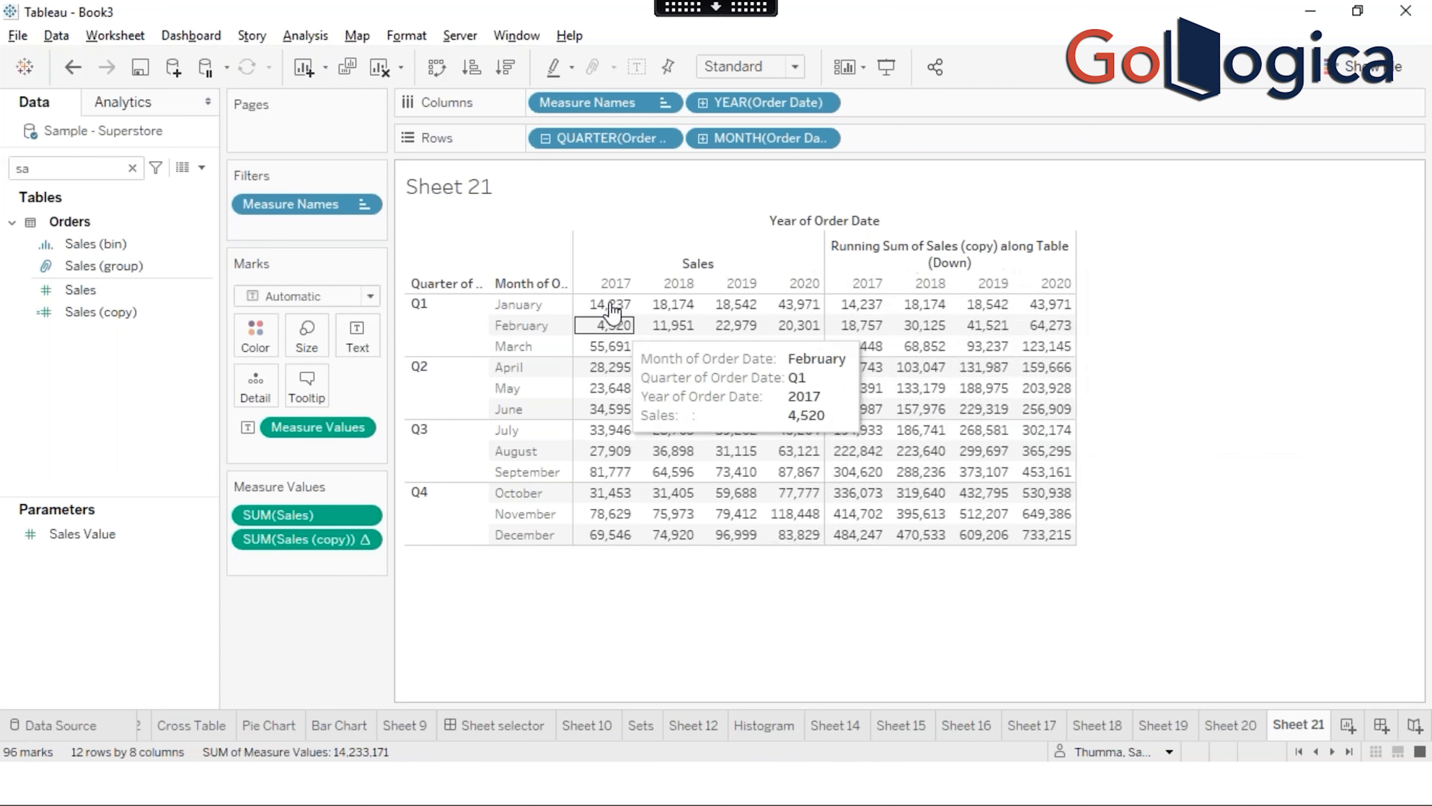
{"action": "left_click_drag", "start_coordinate": [612, 308], "coordinate": [606, 541]}
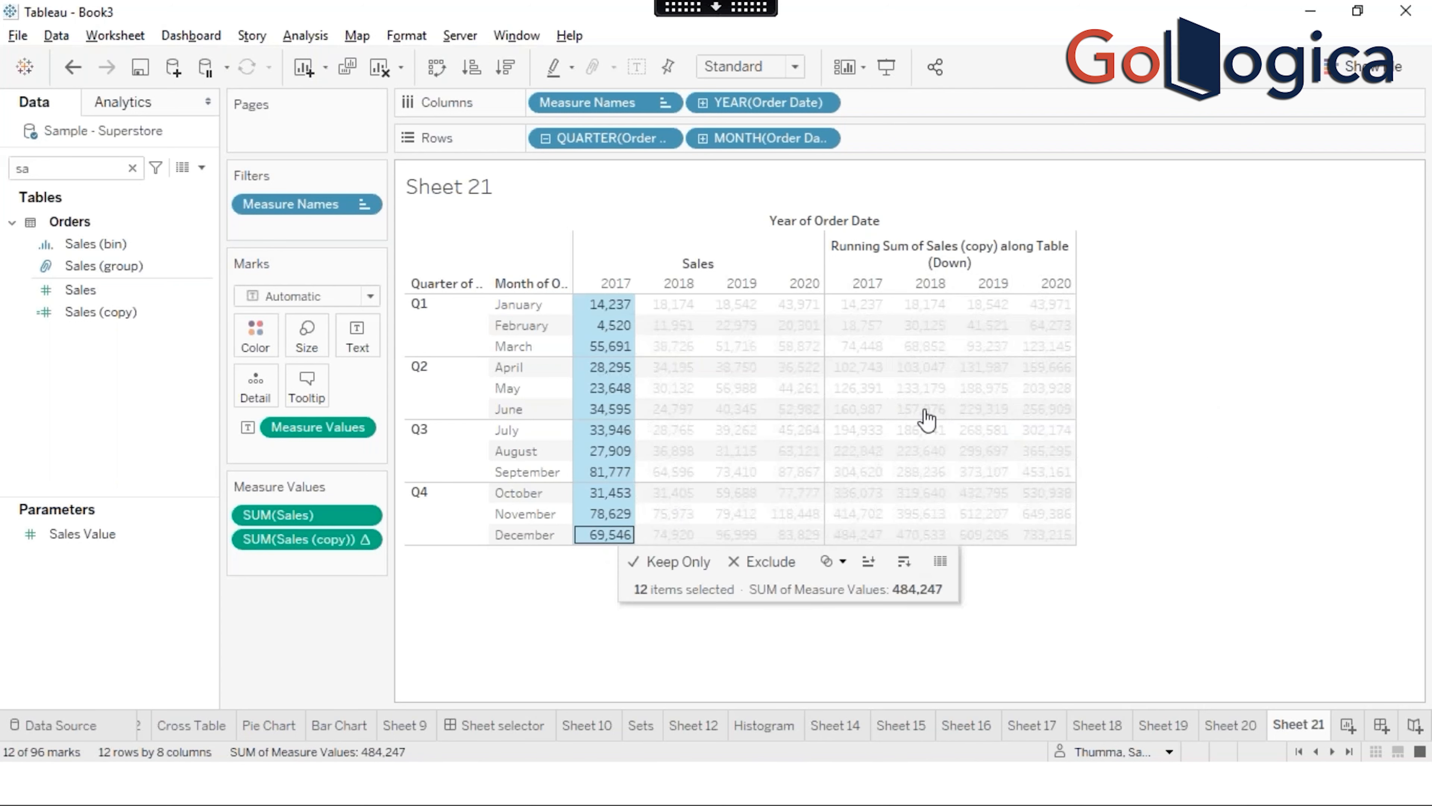
{"action": "left_click", "coordinate": [1205, 317]}
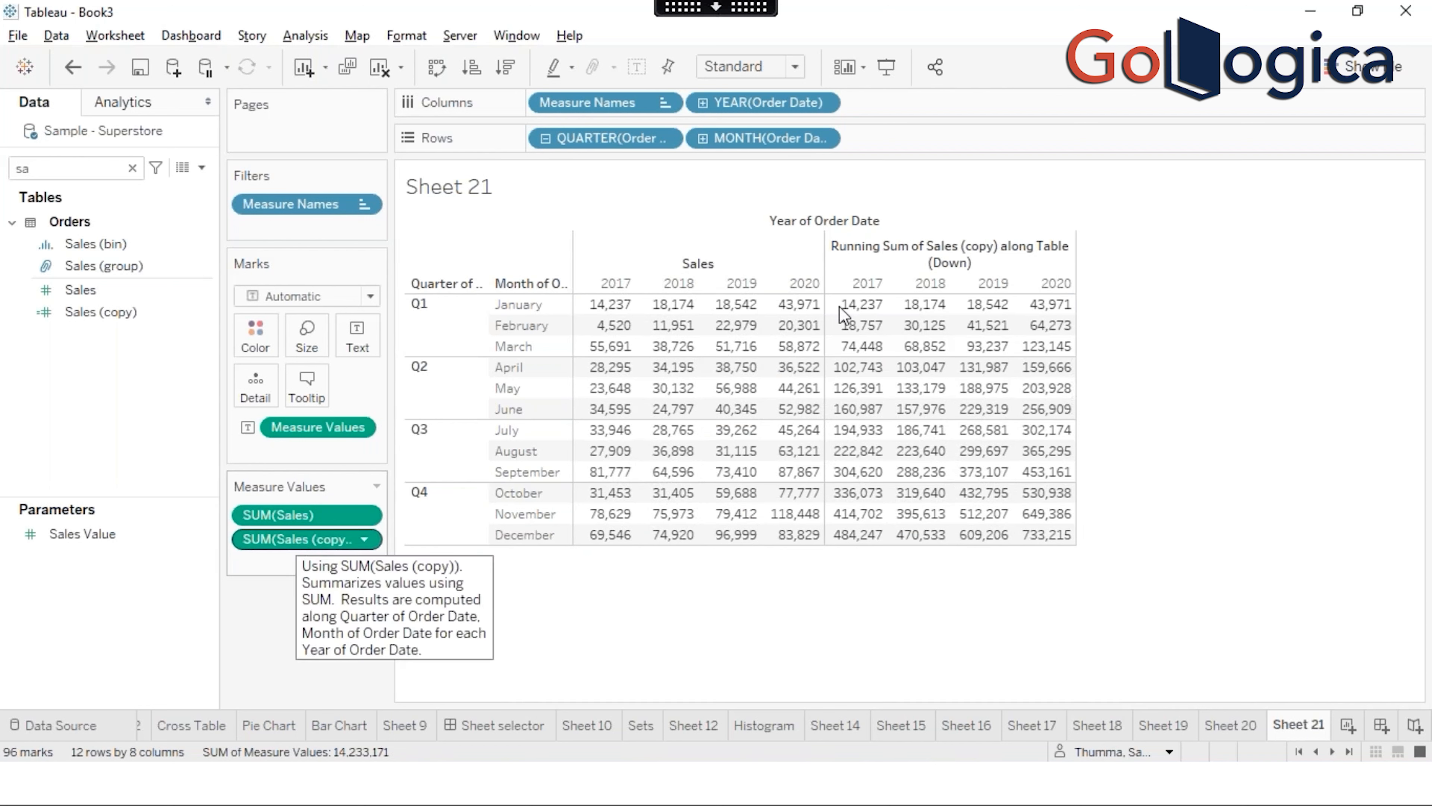
{"action": "mouse_move", "coordinate": [859, 311]}
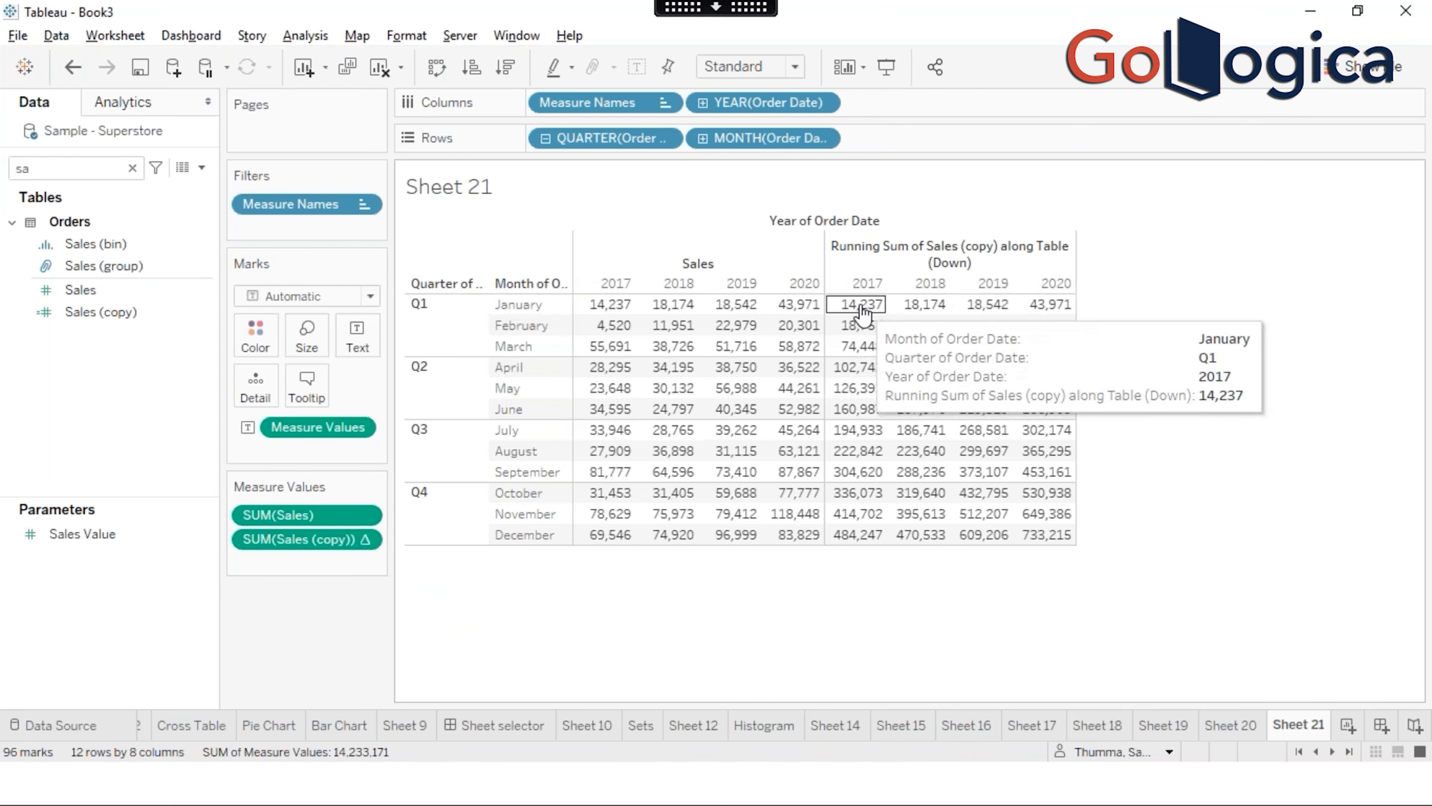
{"action": "mouse_move", "coordinate": [1044, 310]}
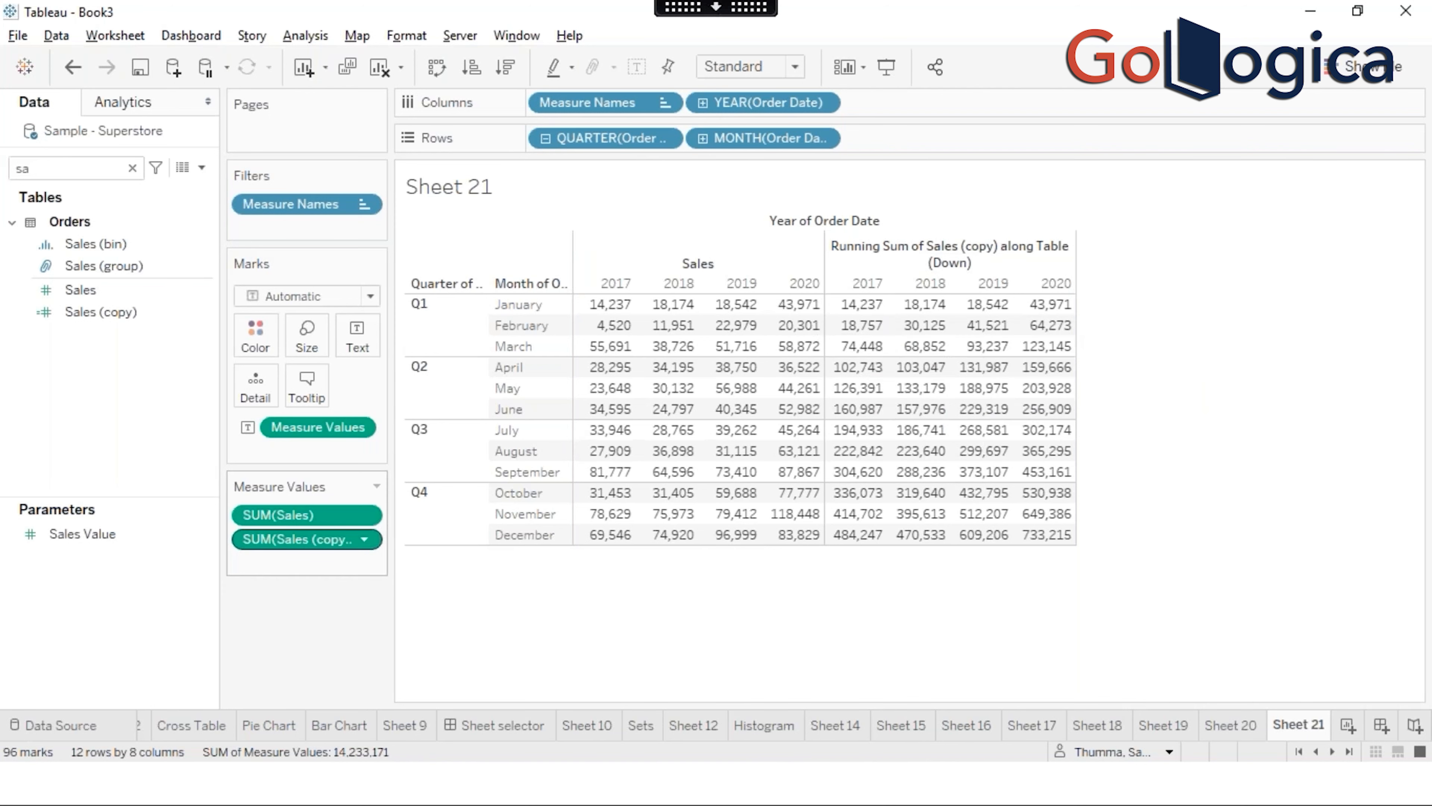
Step: Change the Sales (copy) running total to compute using Table (across then down) and inspect the January 2020 total
{"action": "right_click", "coordinate": [280, 538]}
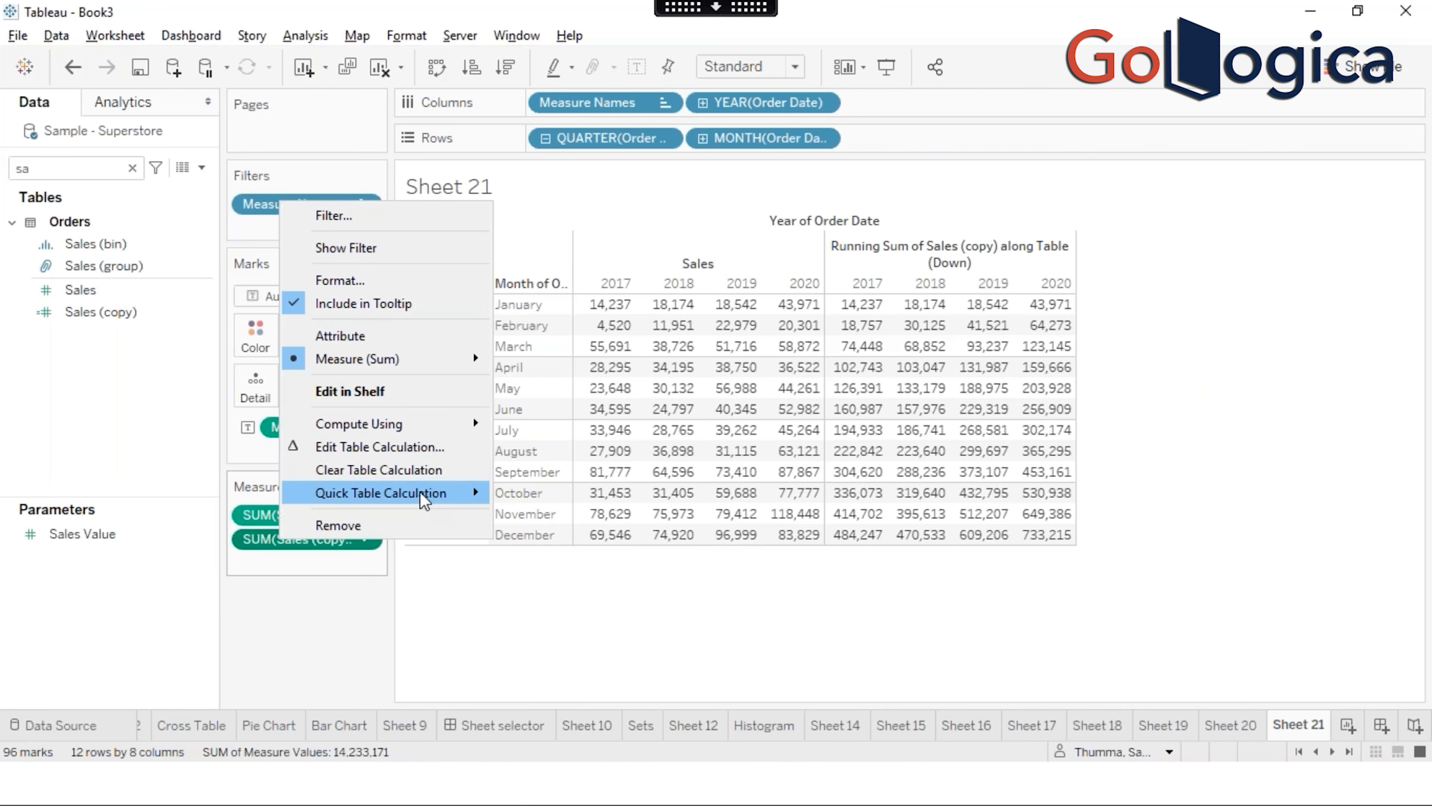
{"action": "mouse_move", "coordinate": [425, 423]}
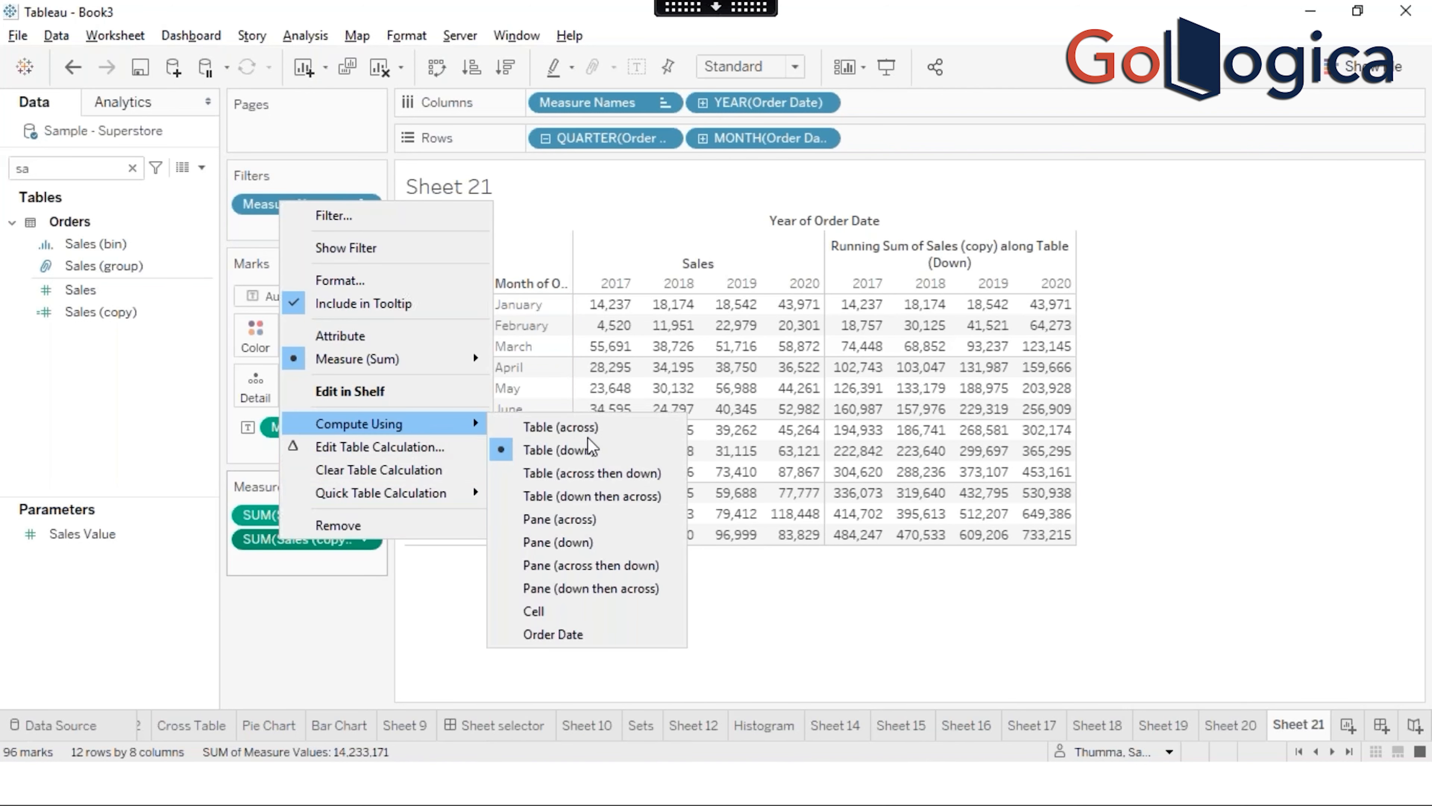
{"action": "left_click", "coordinate": [600, 474]}
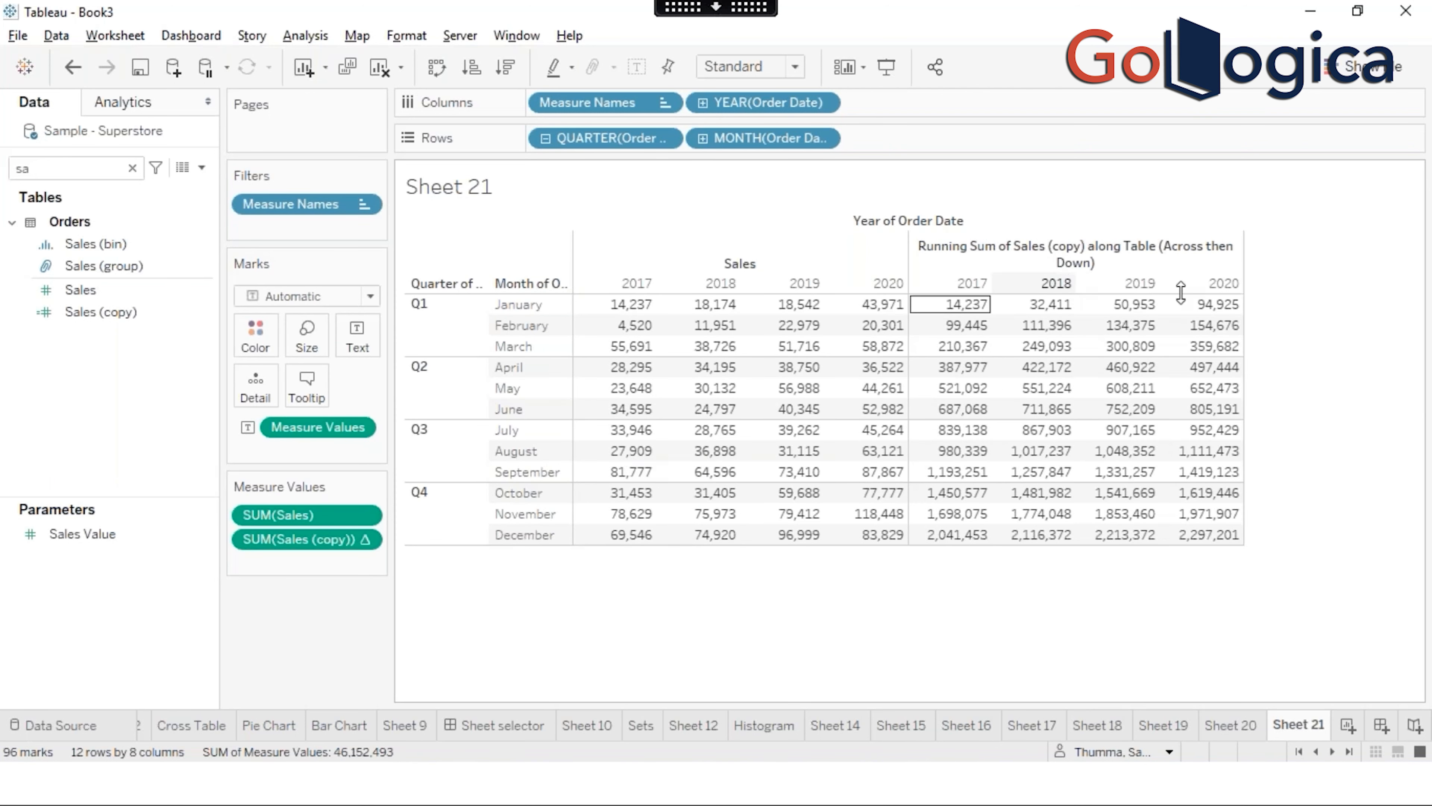
{"action": "left_click", "coordinate": [1213, 304]}
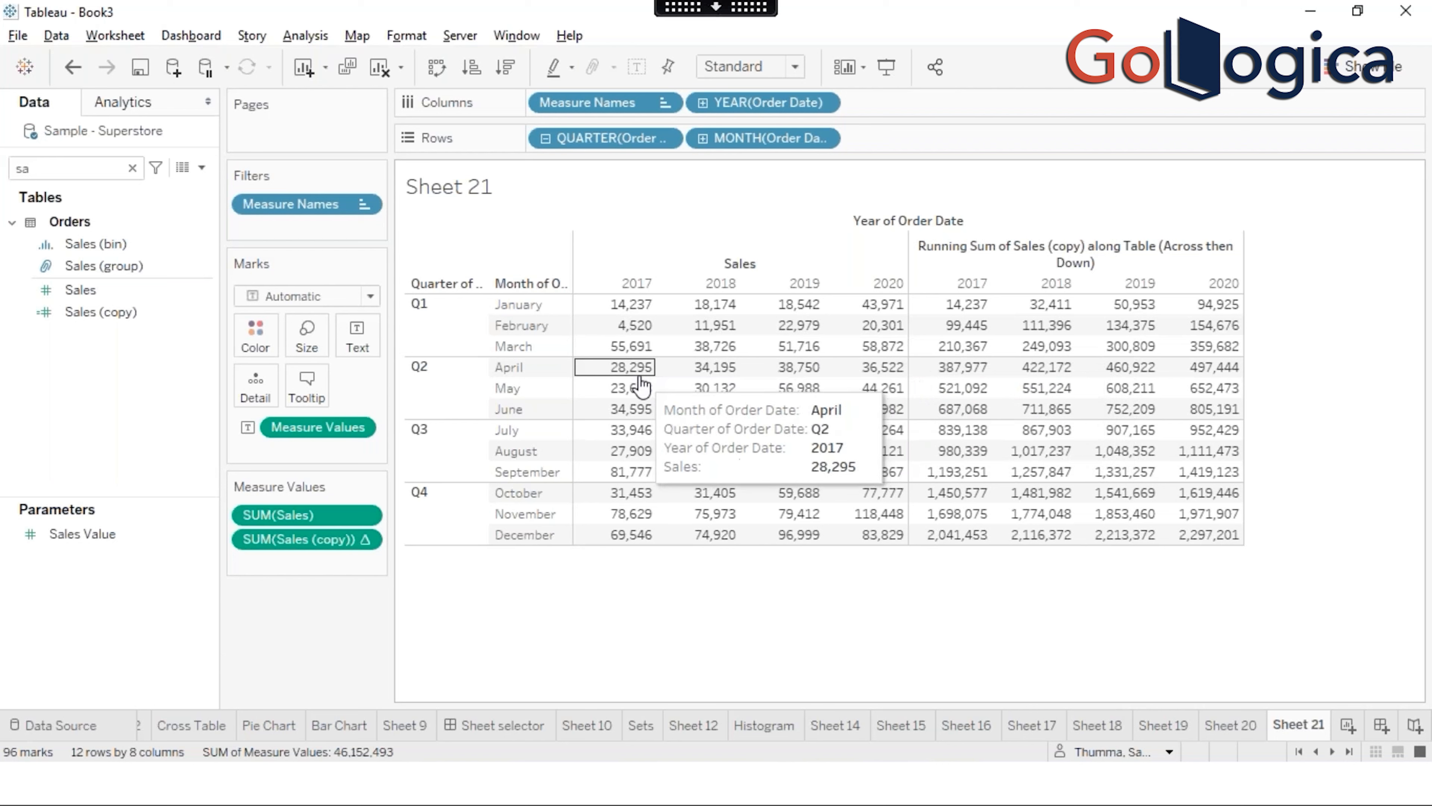
{"action": "key", "text": "super"}
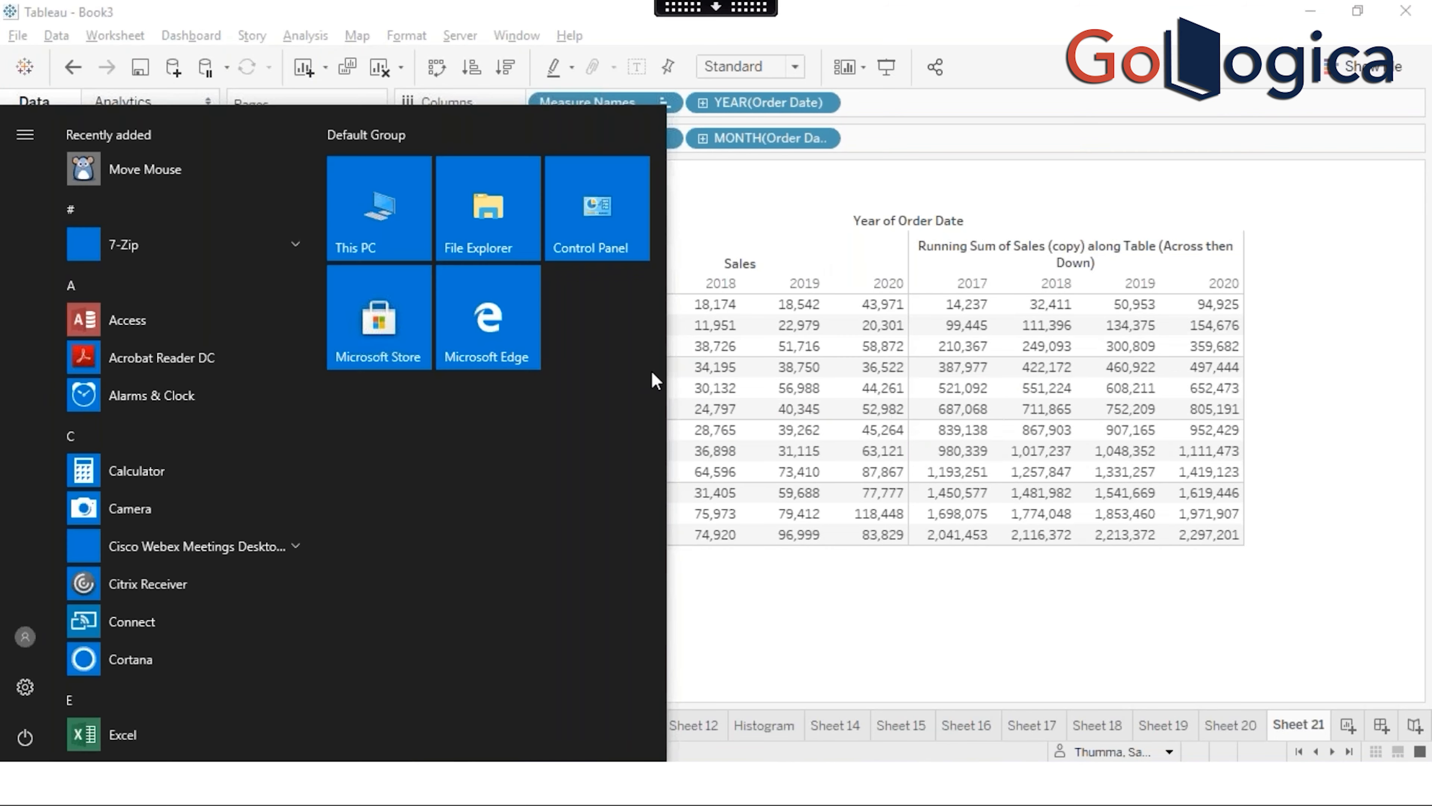
{"action": "left_click", "coordinate": [1367, 251]}
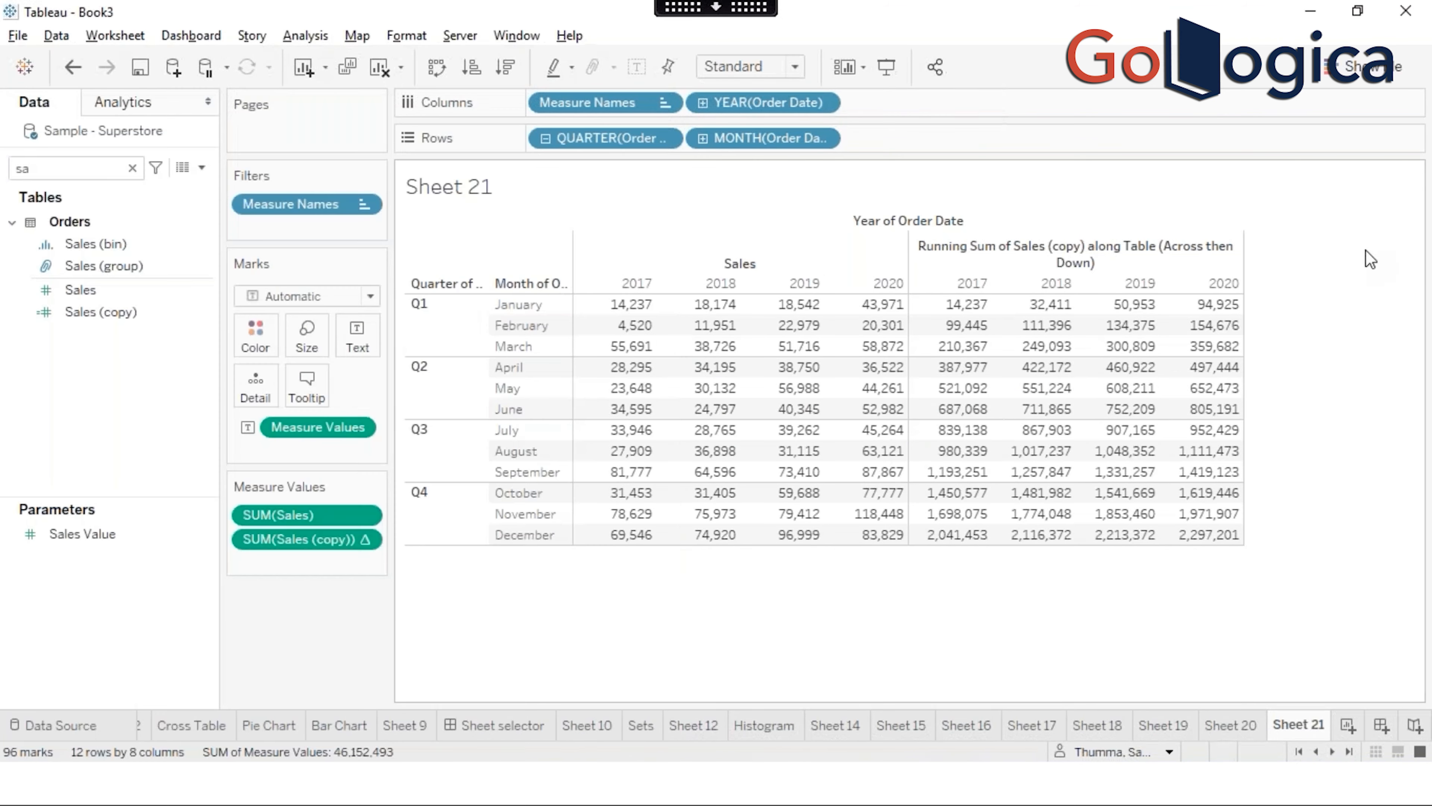
Step: Switch the Sales (copy) running total's Compute Using direction to Table (down then across)
{"action": "right_click", "coordinate": [317, 544]}
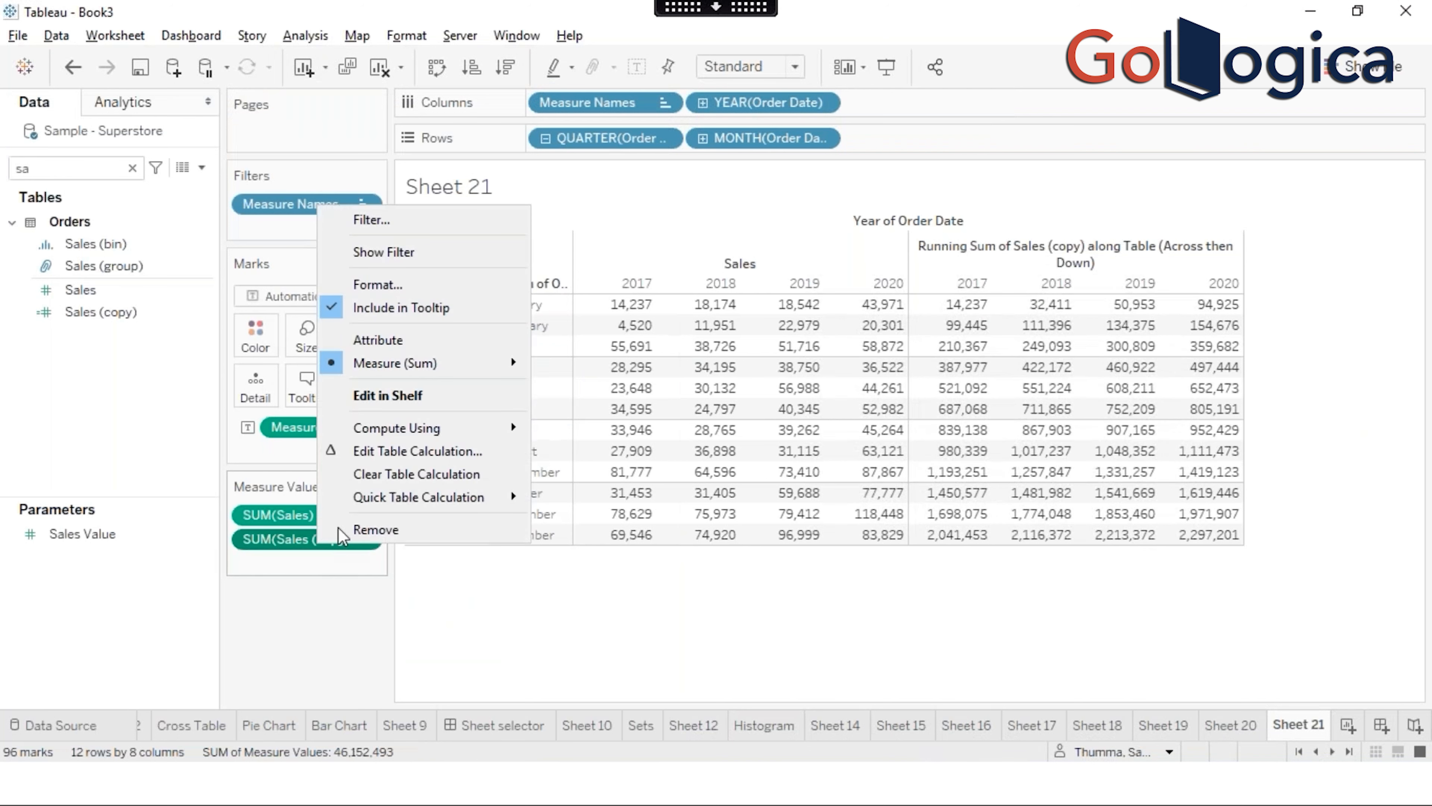
{"action": "mouse_move", "coordinate": [443, 435]}
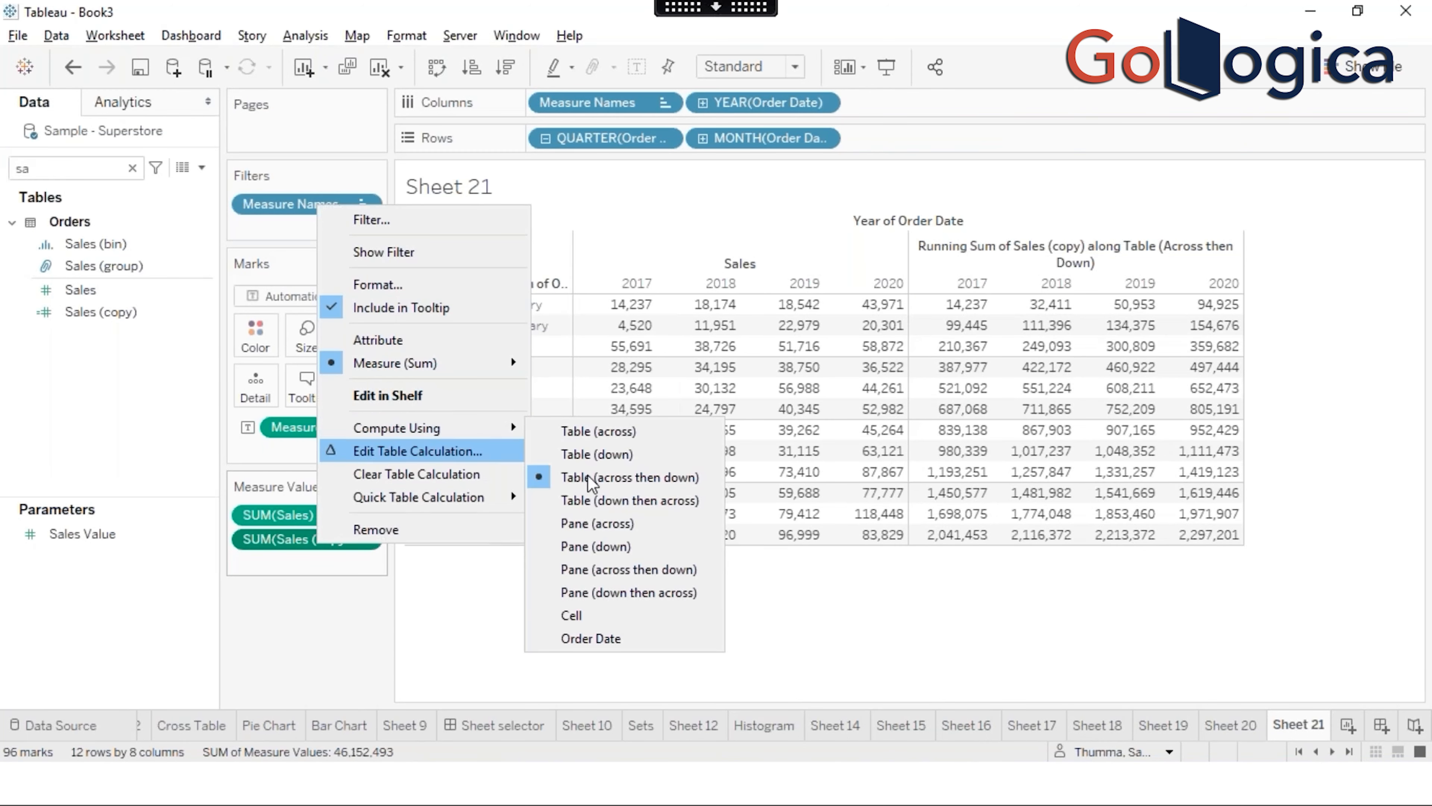
{"action": "left_click", "coordinate": [596, 501]}
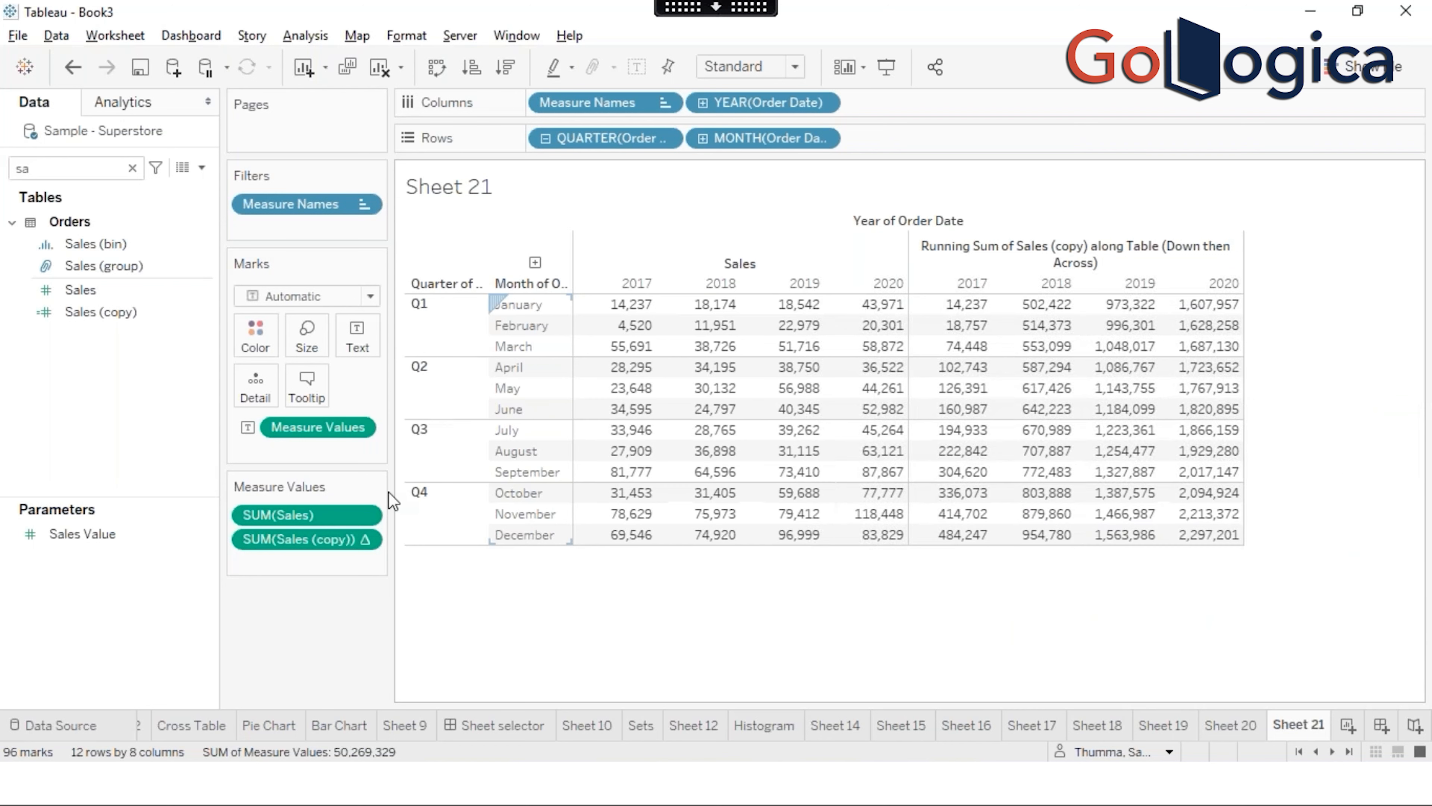
Step: Set the Sales (copy) running total to compute using Pane (across)
{"action": "right_click", "coordinate": [333, 535]}
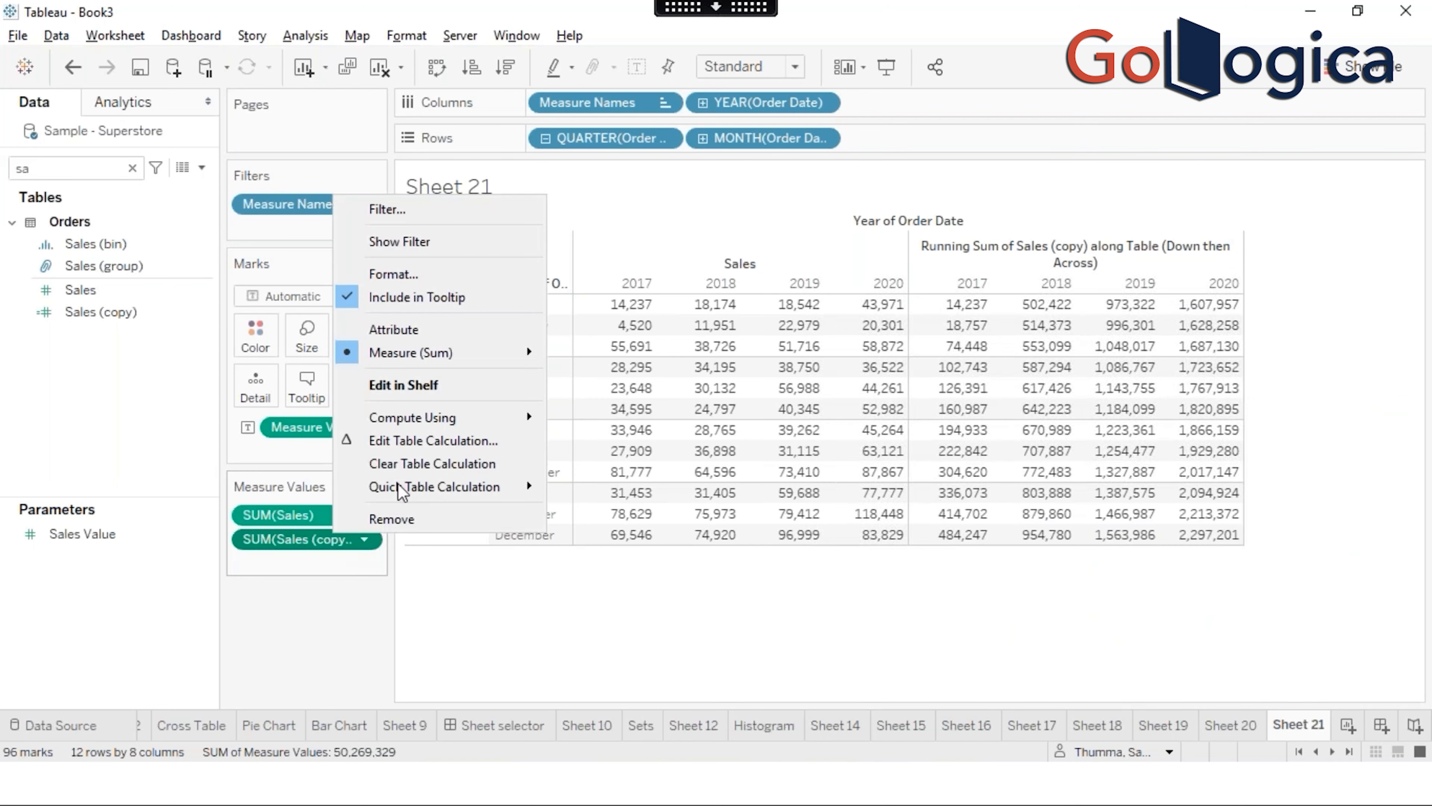
{"action": "mouse_move", "coordinate": [417, 417]}
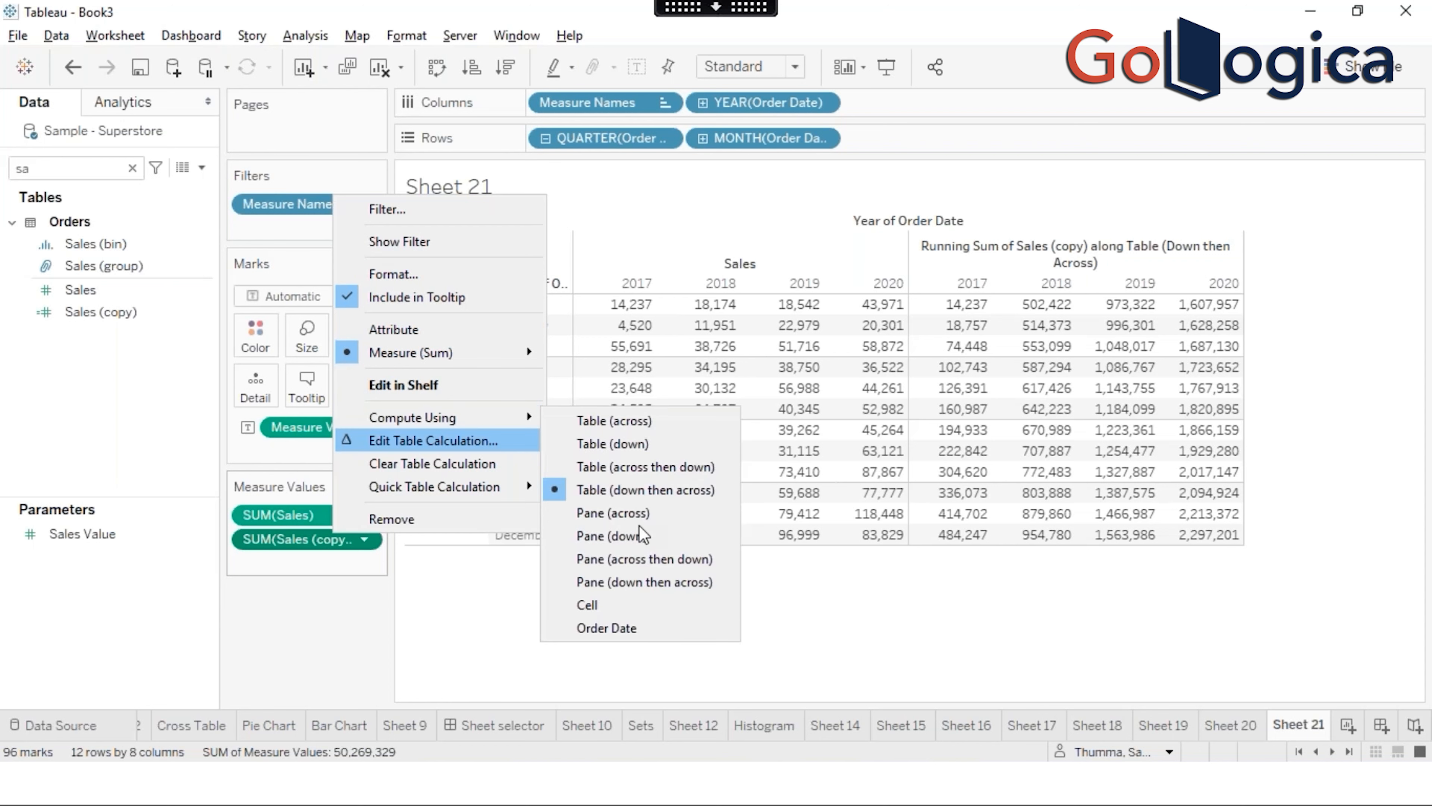
{"action": "left_click", "coordinate": [639, 515]}
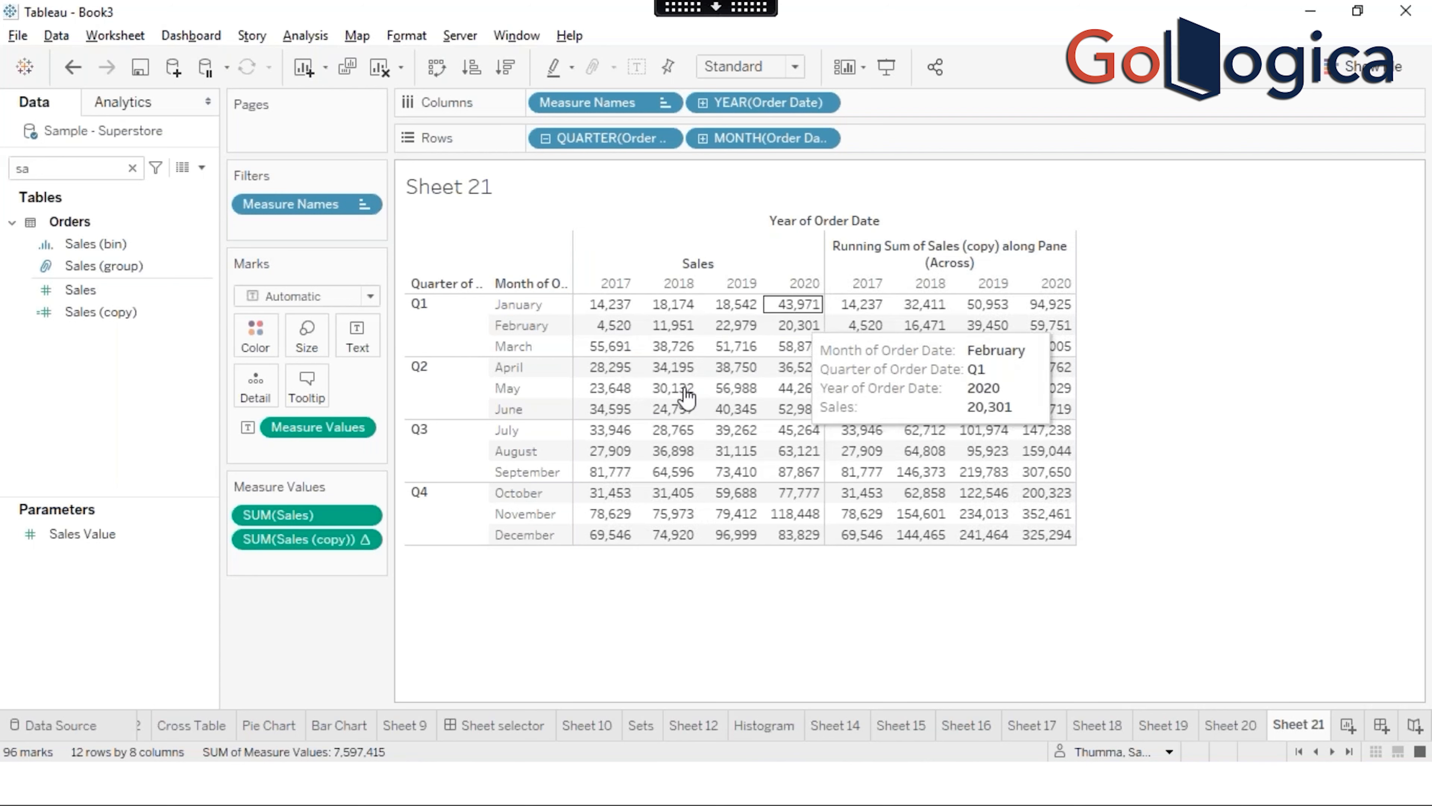
Step: Highlight the Q1 sales for all four years, then the matching Q1 running totals, and clear the selection
{"action": "left_click", "coordinate": [623, 310]}
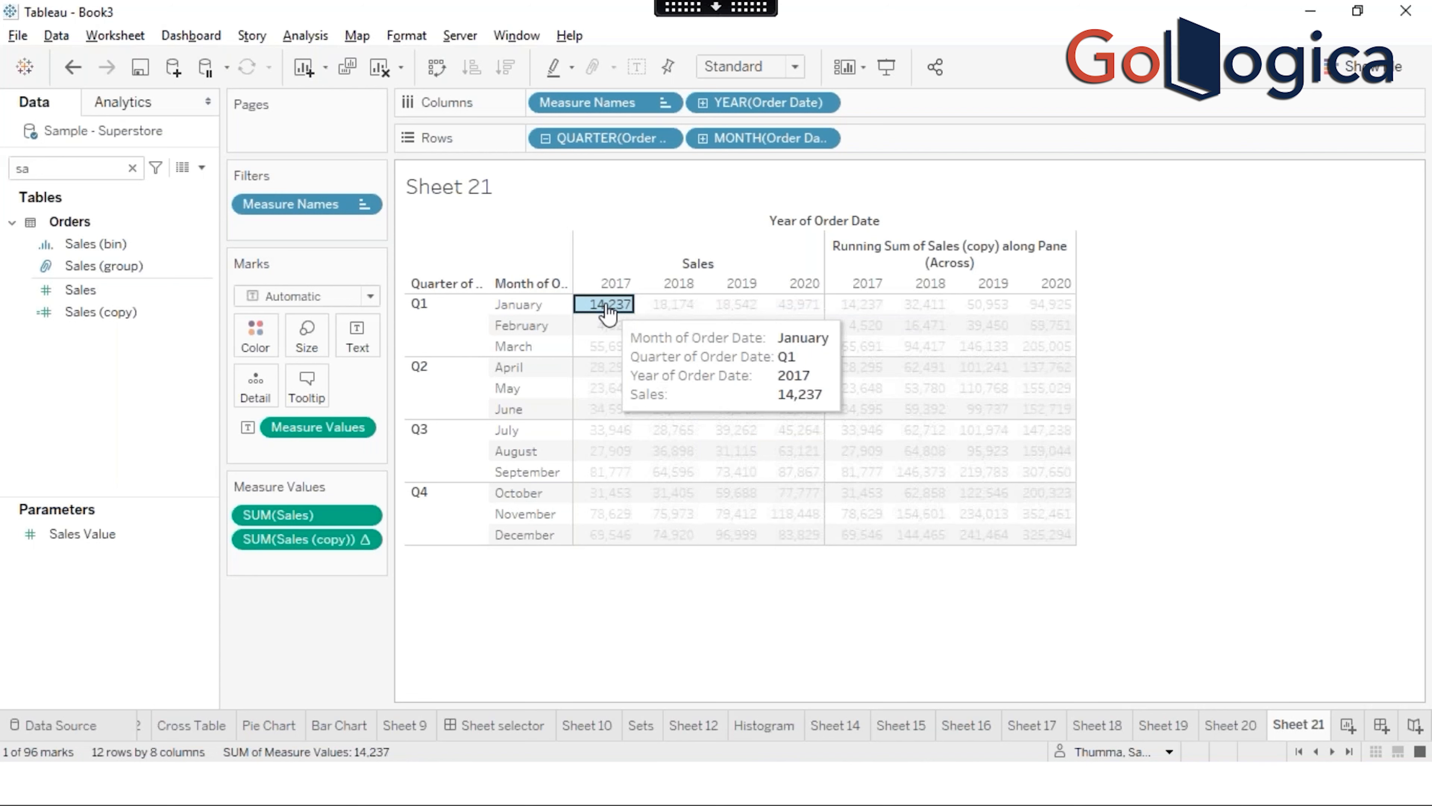
{"action": "left_click", "coordinate": [621, 310]}
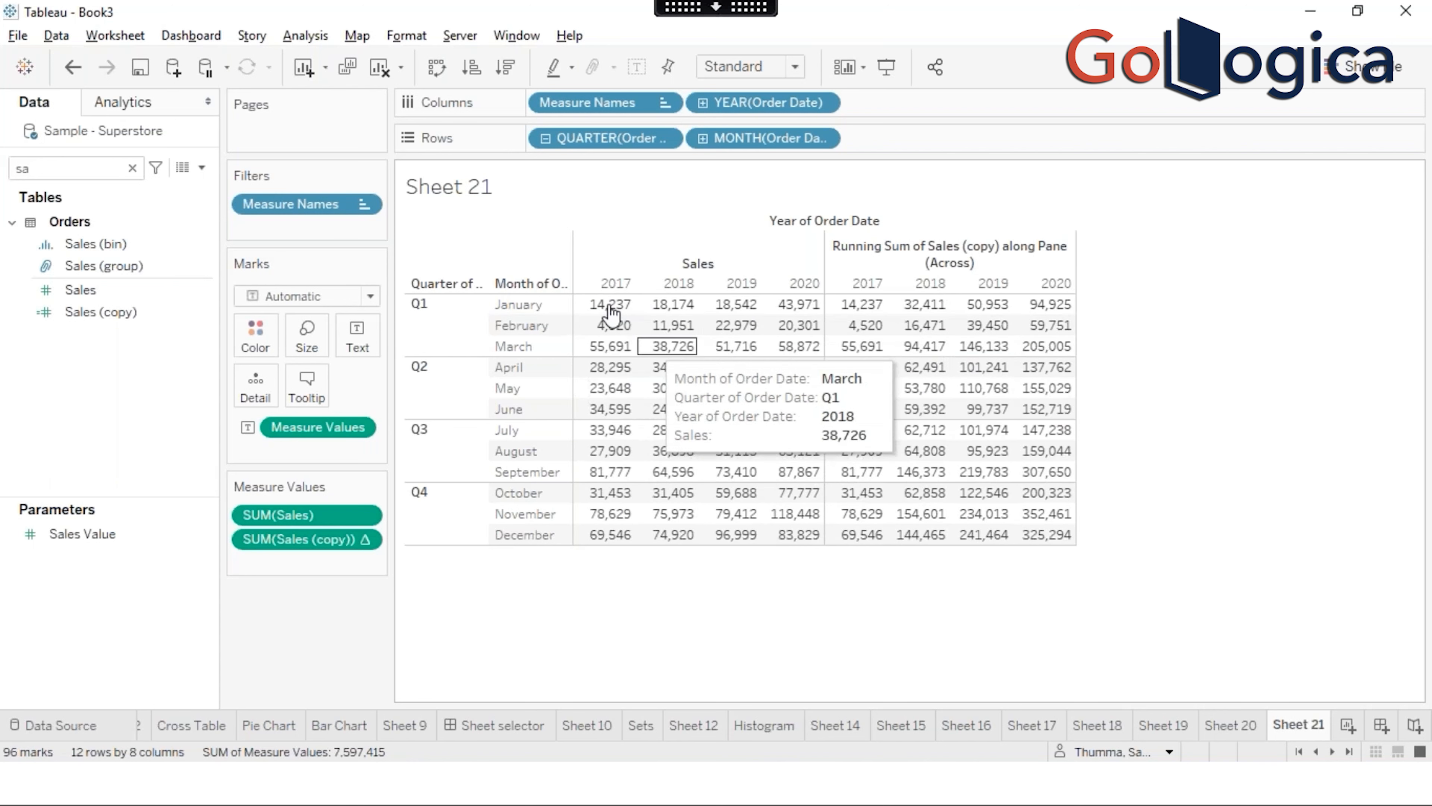
{"action": "left_click_drag", "start_coordinate": [609, 304], "coordinate": [797, 355]}
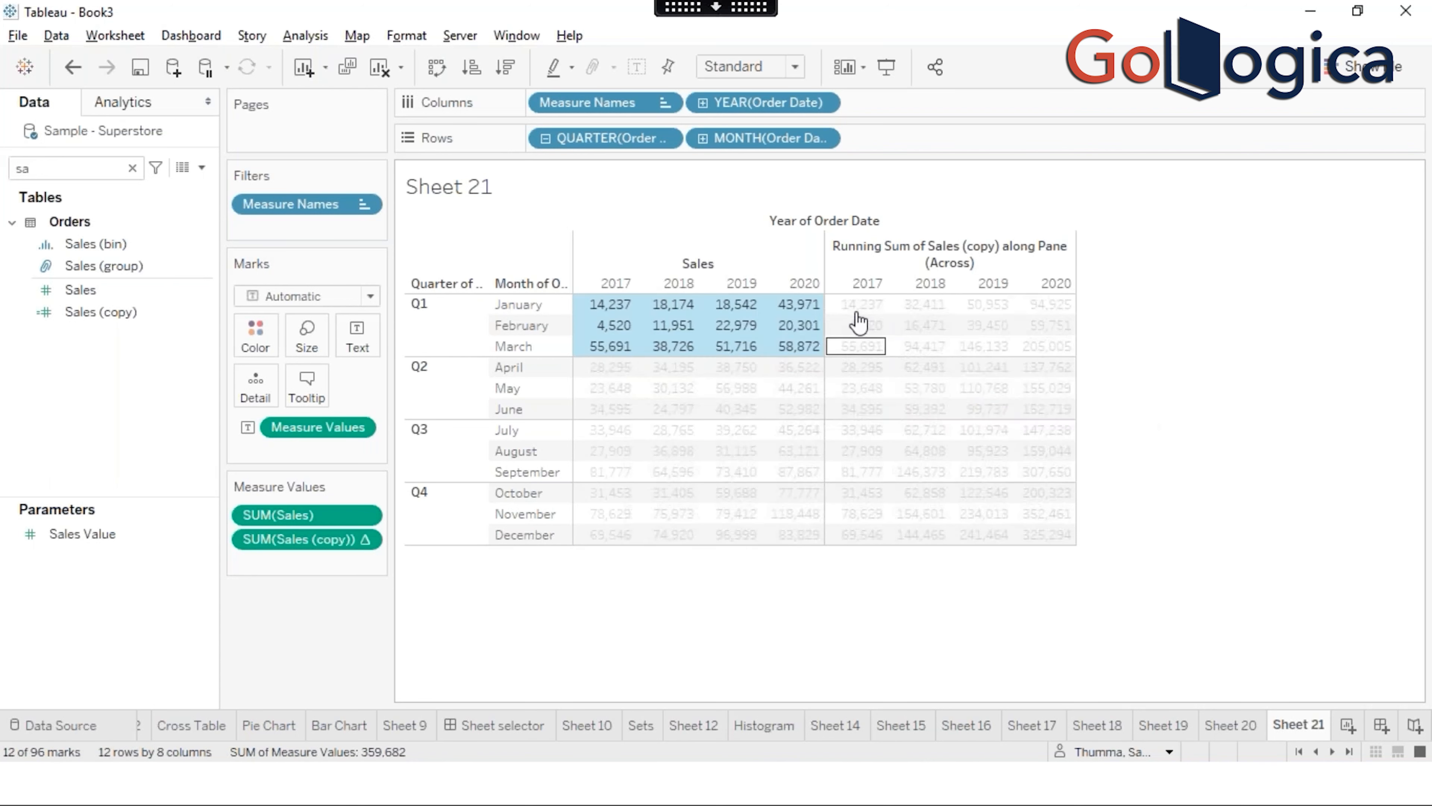
{"action": "left_click_drag", "start_coordinate": [832, 297], "coordinate": [1048, 362]}
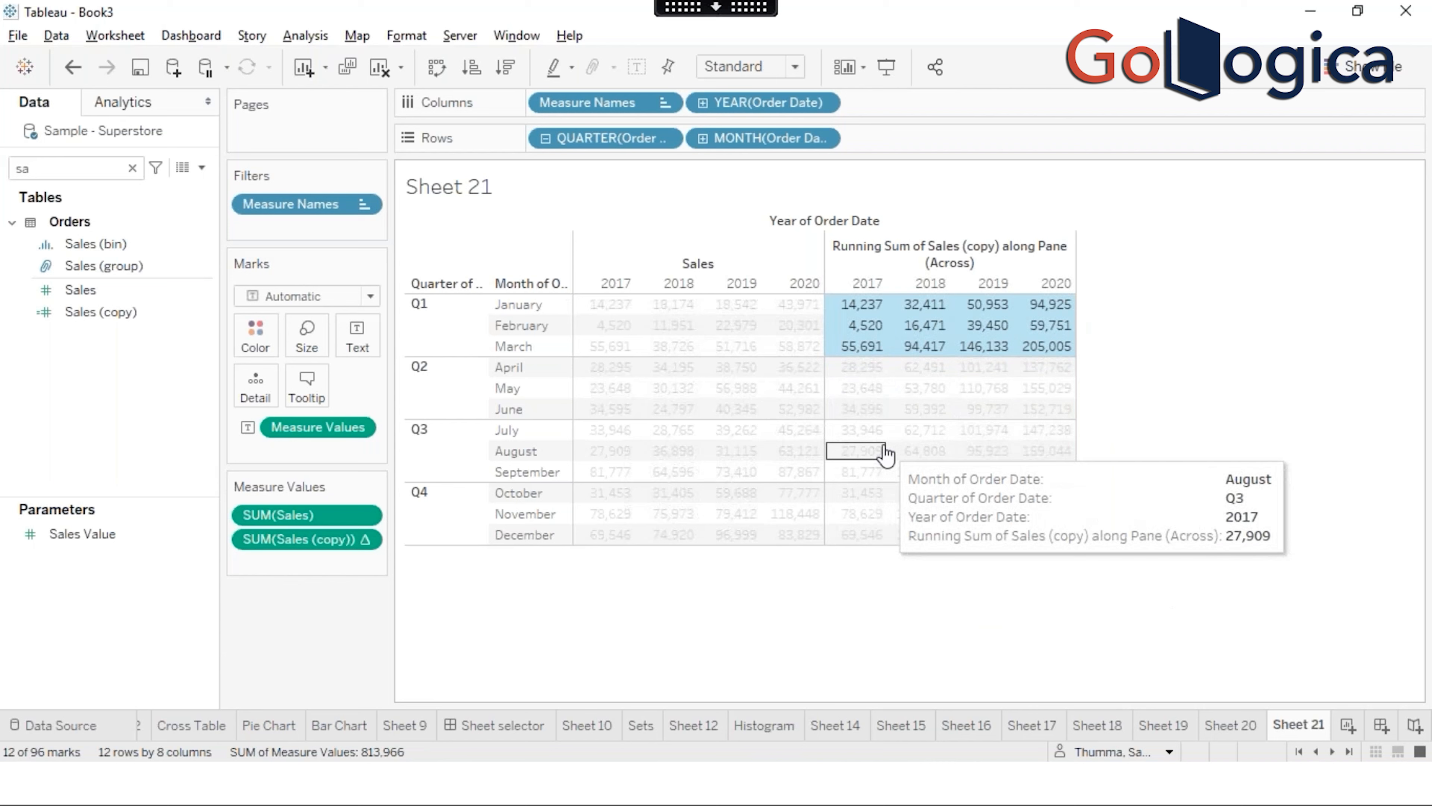
{"action": "left_click", "coordinate": [1203, 340]}
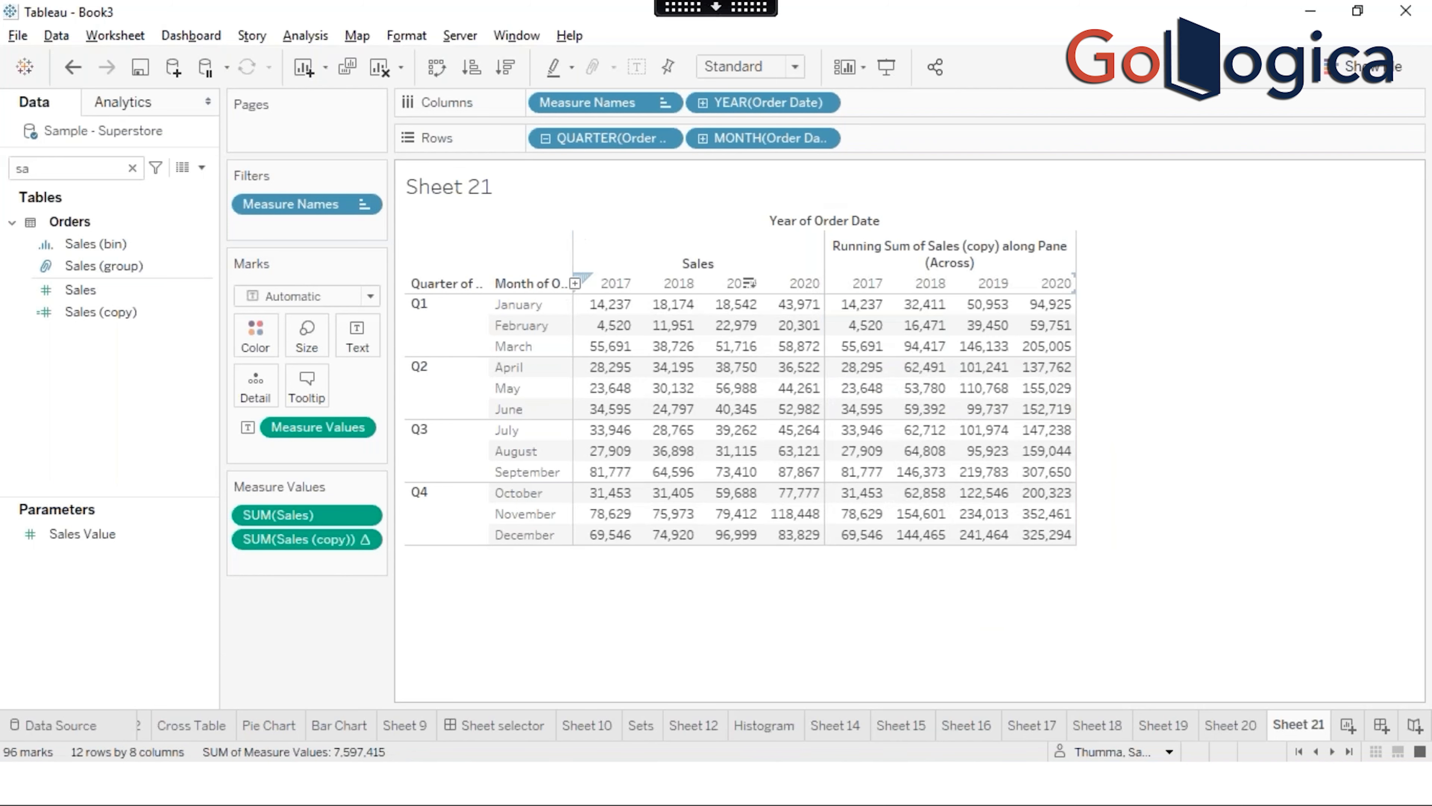
Step: Check the Compute Using direction of Sales (copy) and inspect its January running totals across the years
{"action": "right_click", "coordinate": [337, 543]}
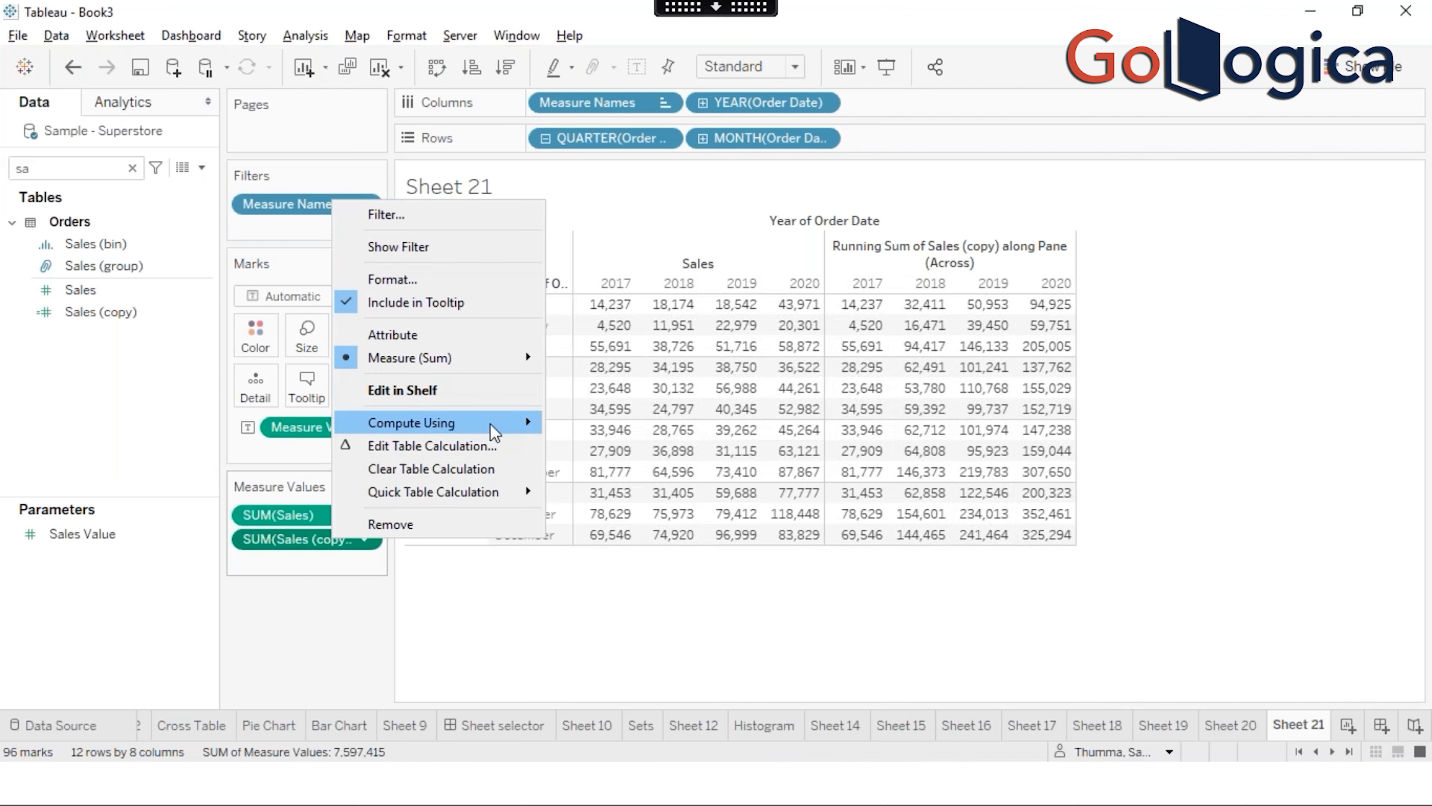
{"action": "mouse_move", "coordinate": [494, 433]}
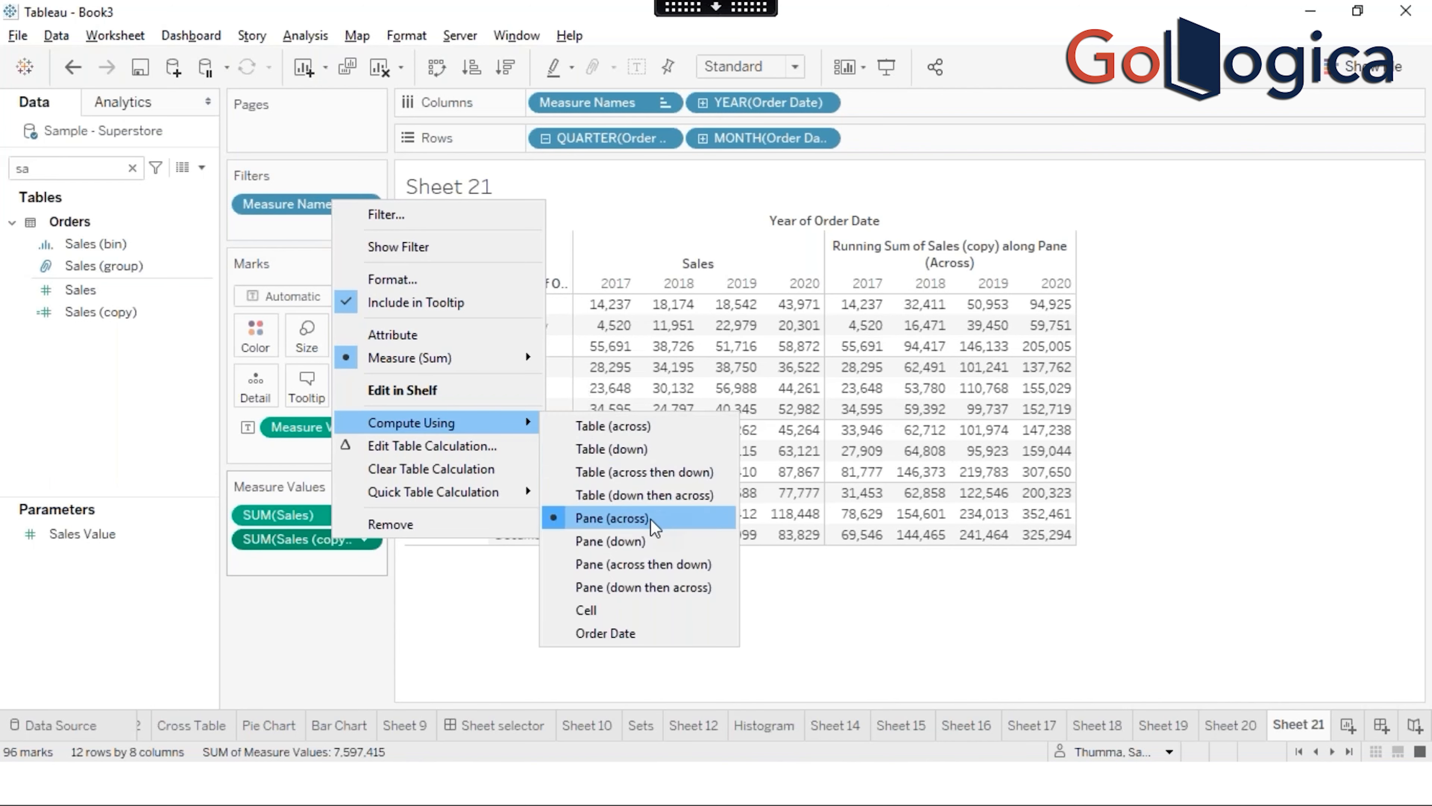
{"action": "left_click", "coordinate": [1232, 372]}
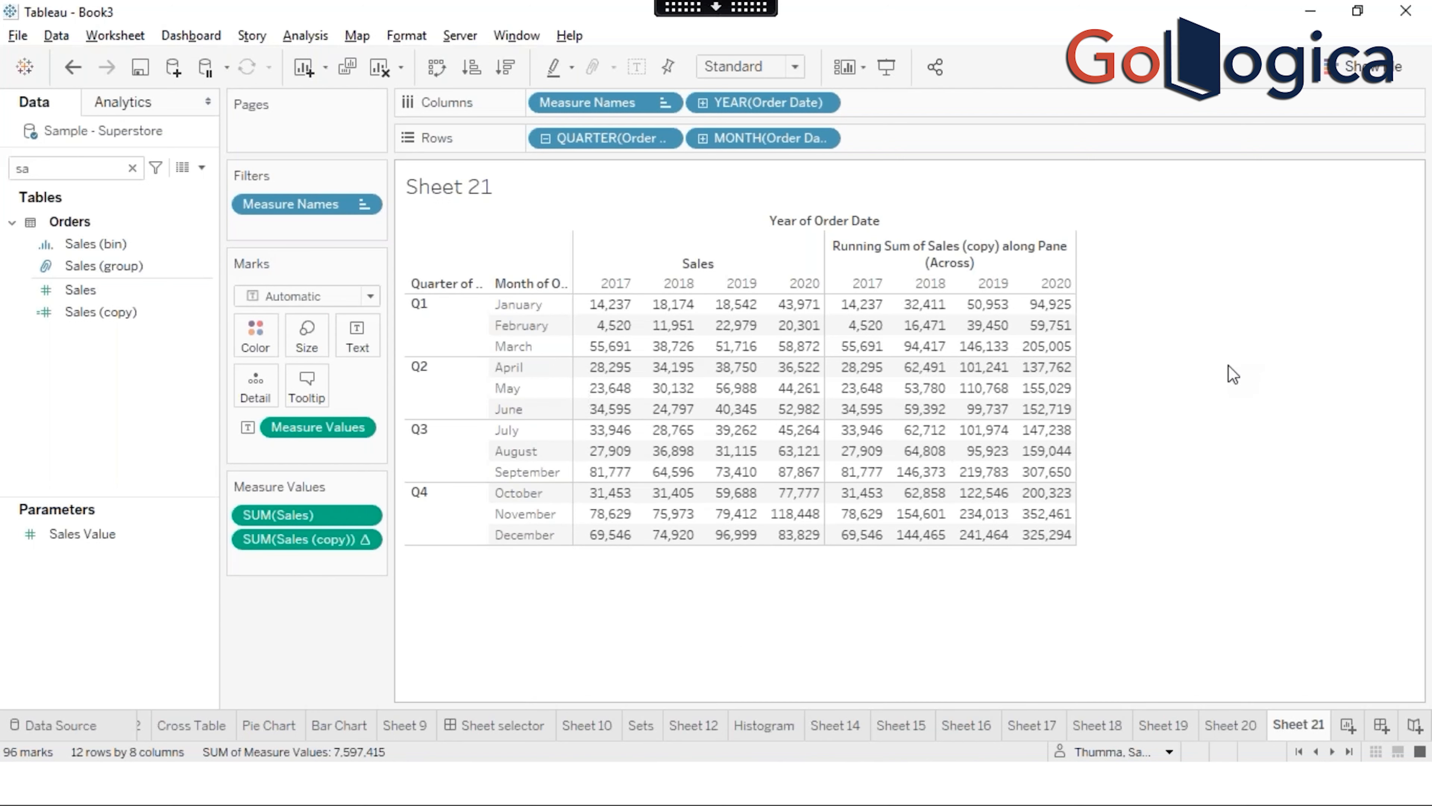
{"action": "mouse_move", "coordinate": [863, 314]}
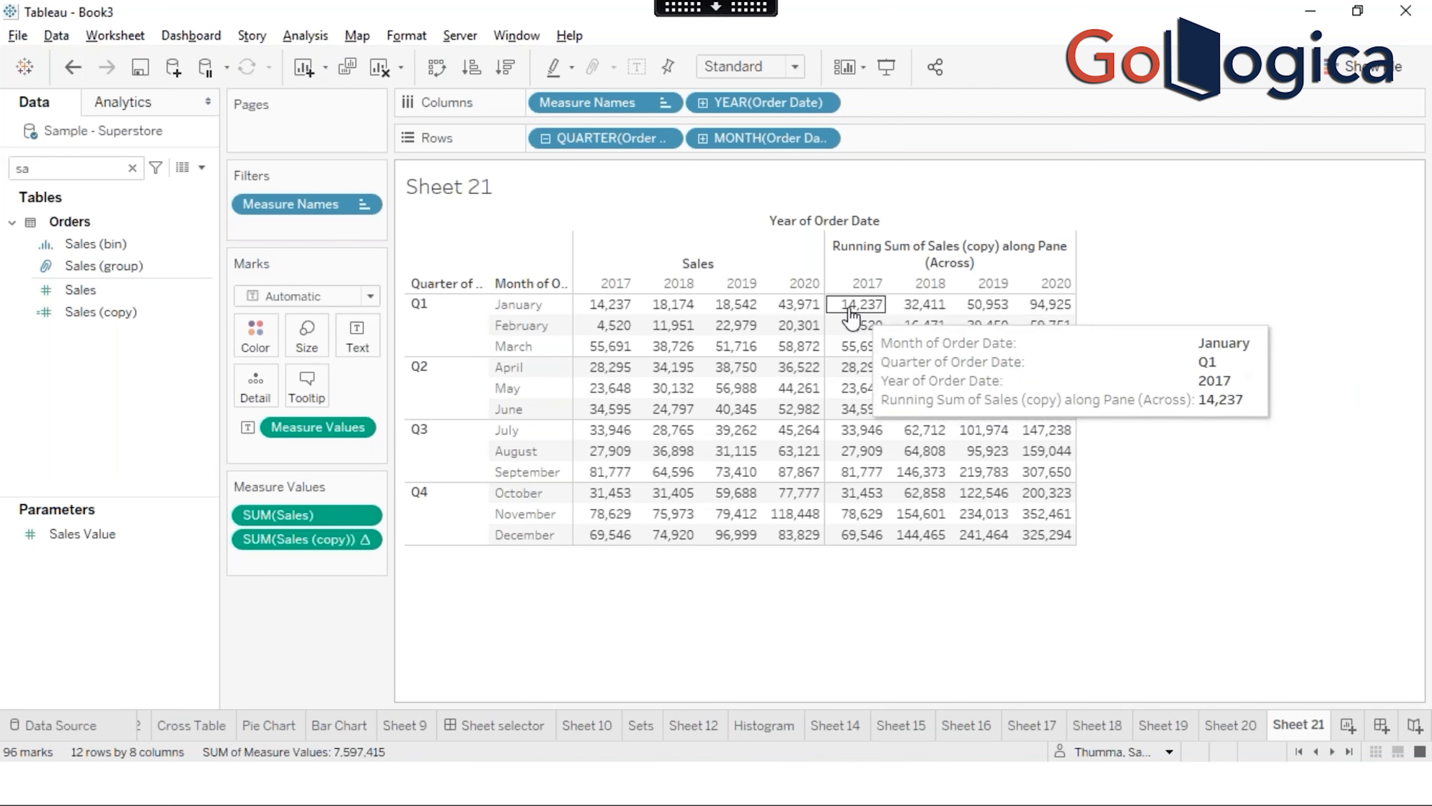
{"action": "mouse_move", "coordinate": [942, 315]}
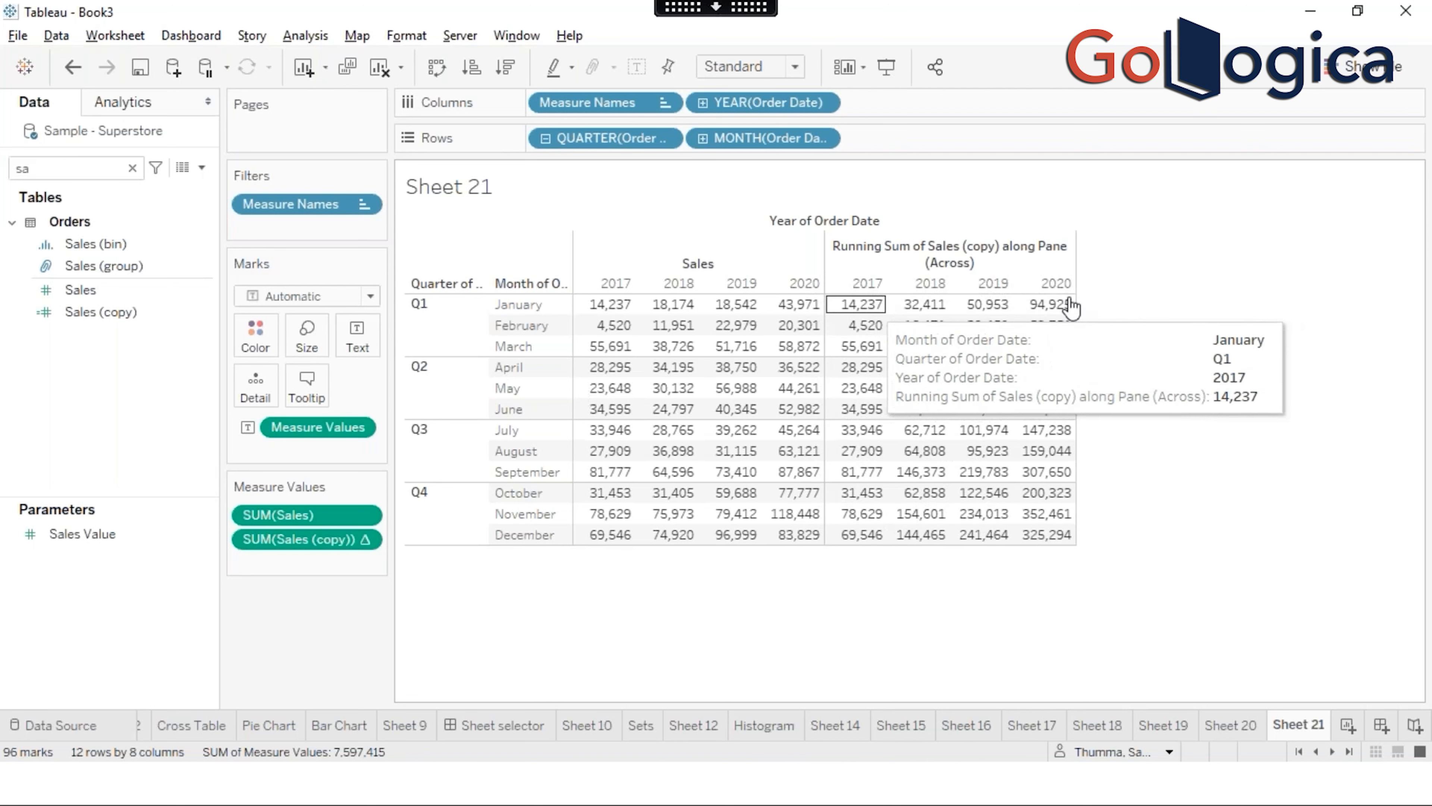
Step: Set the Sales (copy) running total to compute using Pane (down) and inspect where it restarts at April 2017
{"action": "right_click", "coordinate": [303, 541]}
{"action": "mouse_move", "coordinate": [437, 432]}
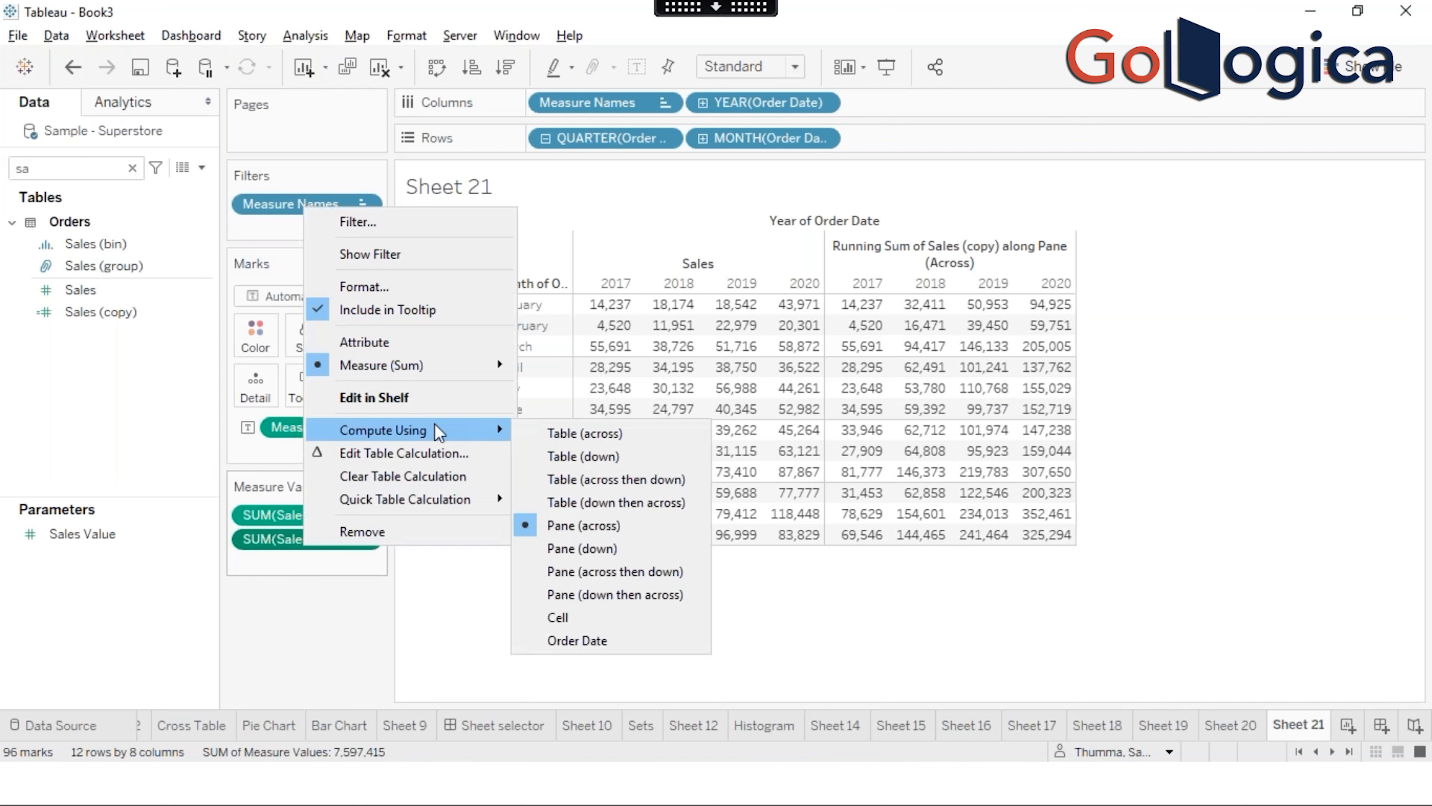
{"action": "left_click", "coordinate": [583, 549]}
{"action": "mouse_move", "coordinate": [868, 357]}
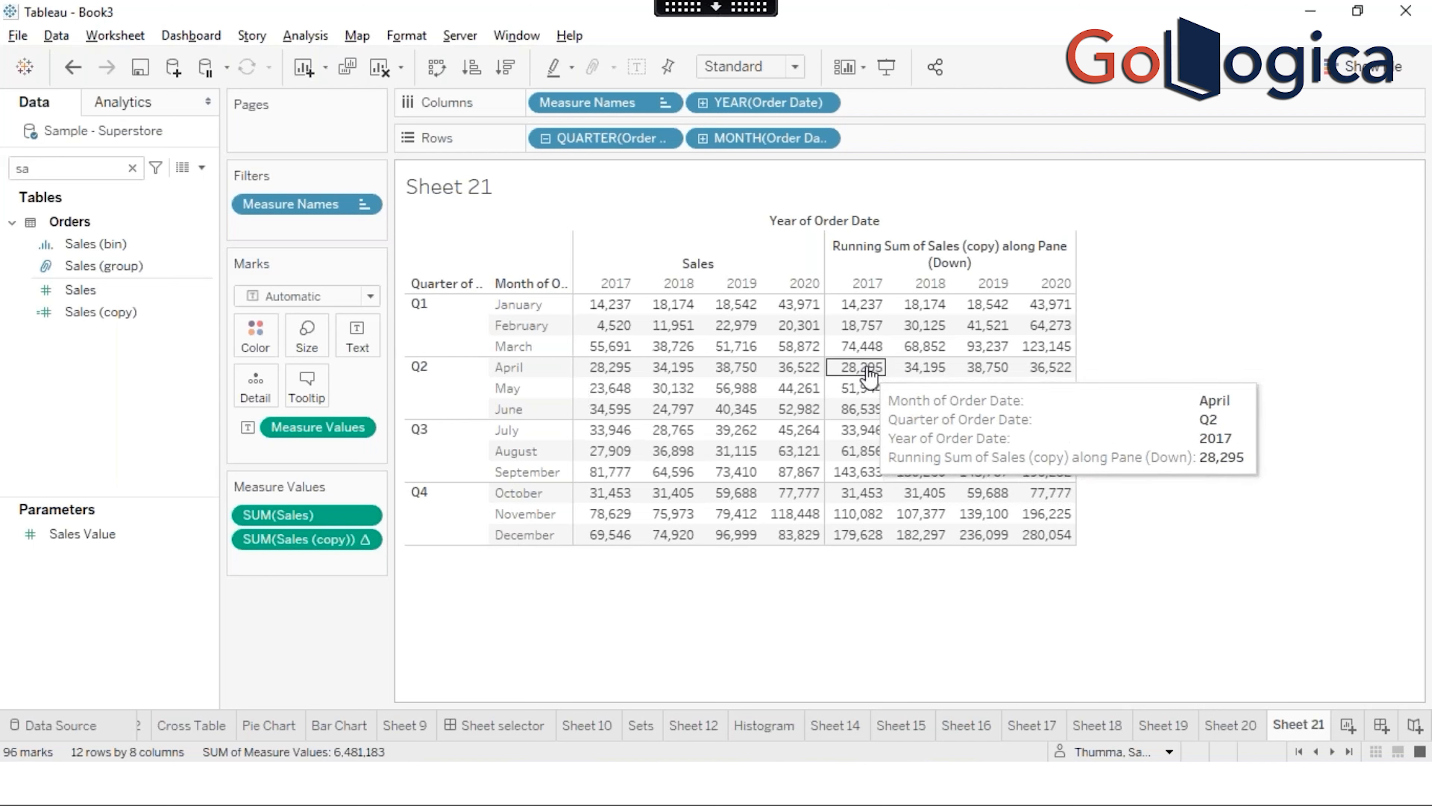
{"action": "mouse_move", "coordinate": [1066, 309]}
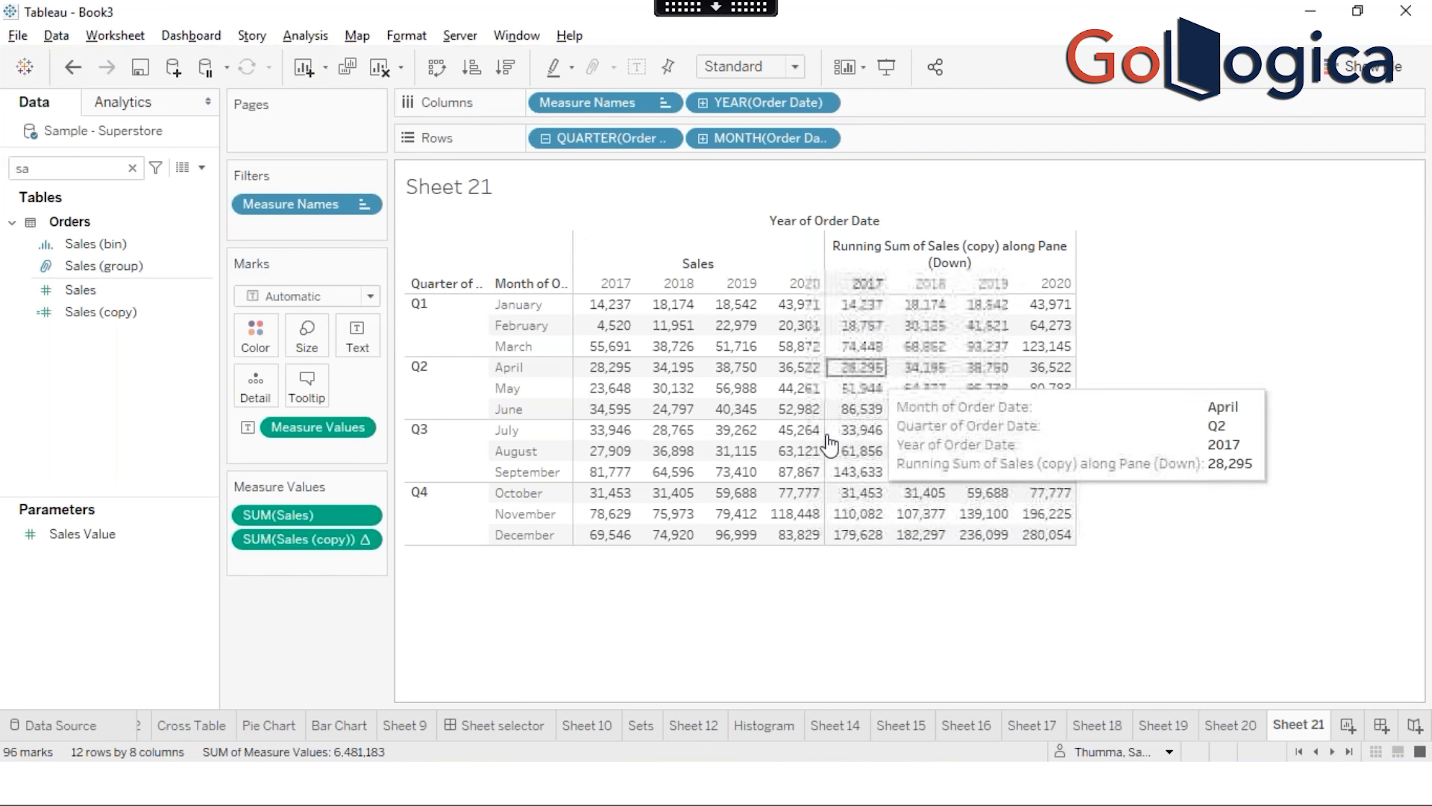
Step: Set the Sales (copy) running total to compute using Pane (across then down) and inspect the totals at the end of Q1
{"action": "right_click", "coordinate": [319, 542]}
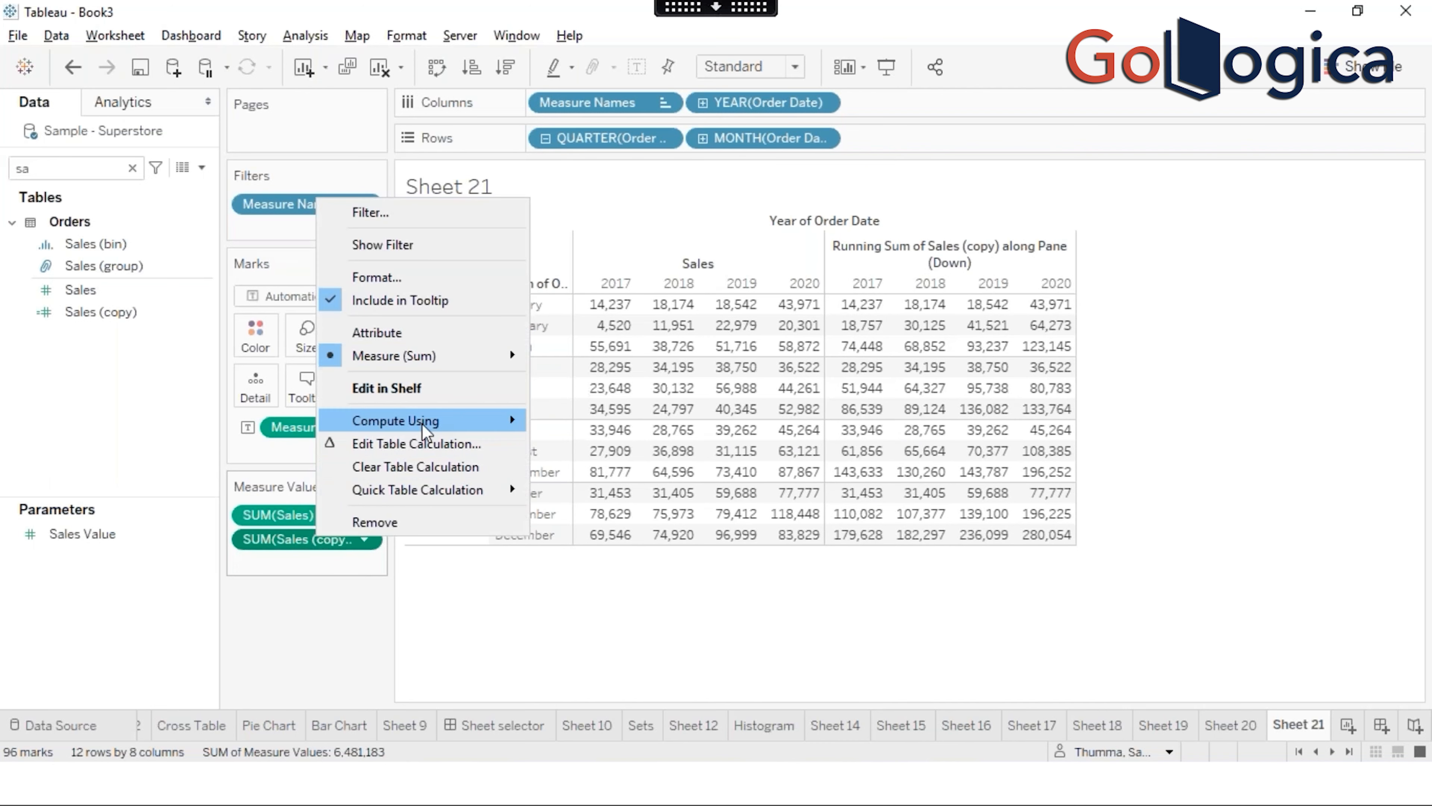
{"action": "mouse_move", "coordinate": [424, 433]}
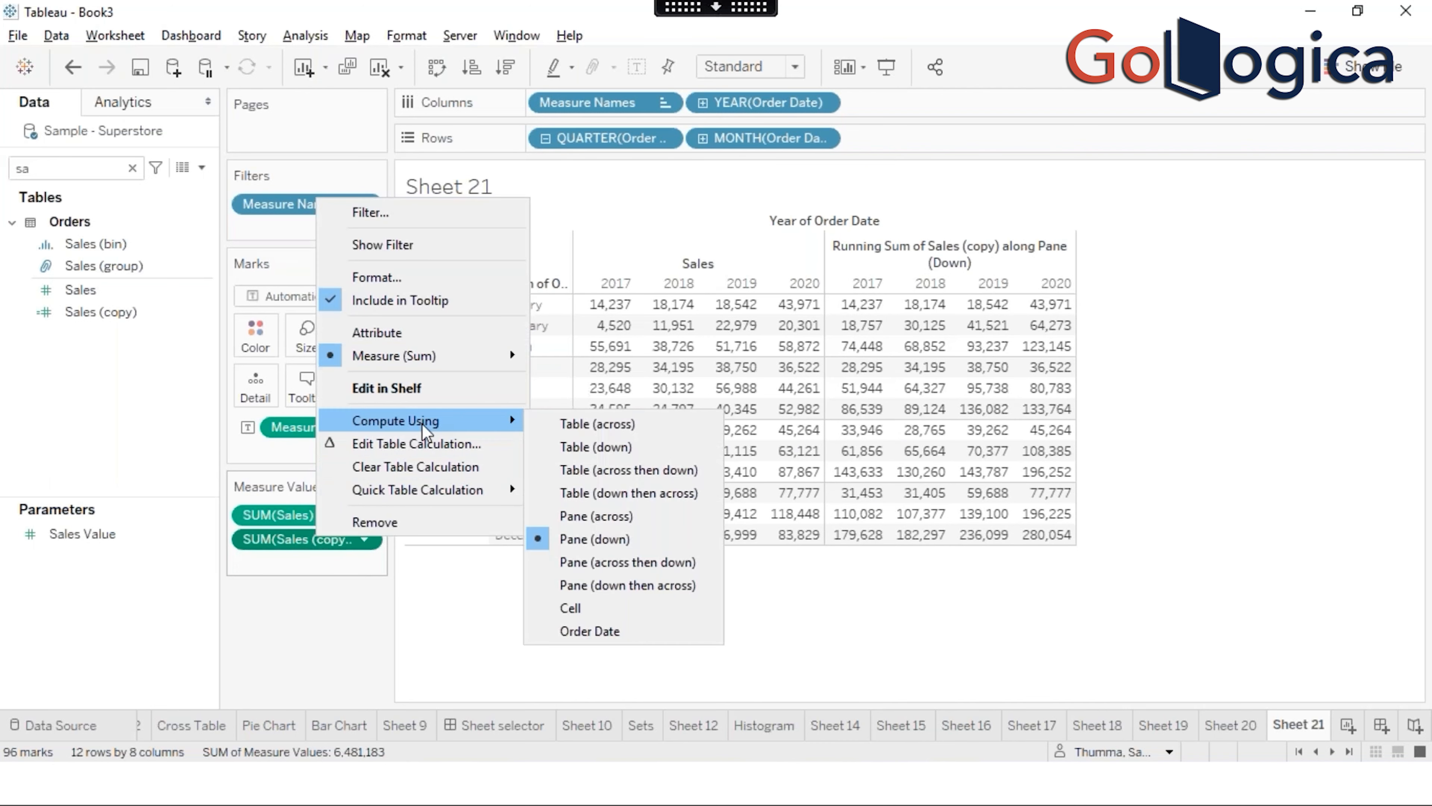
{"action": "left_click", "coordinate": [596, 567]}
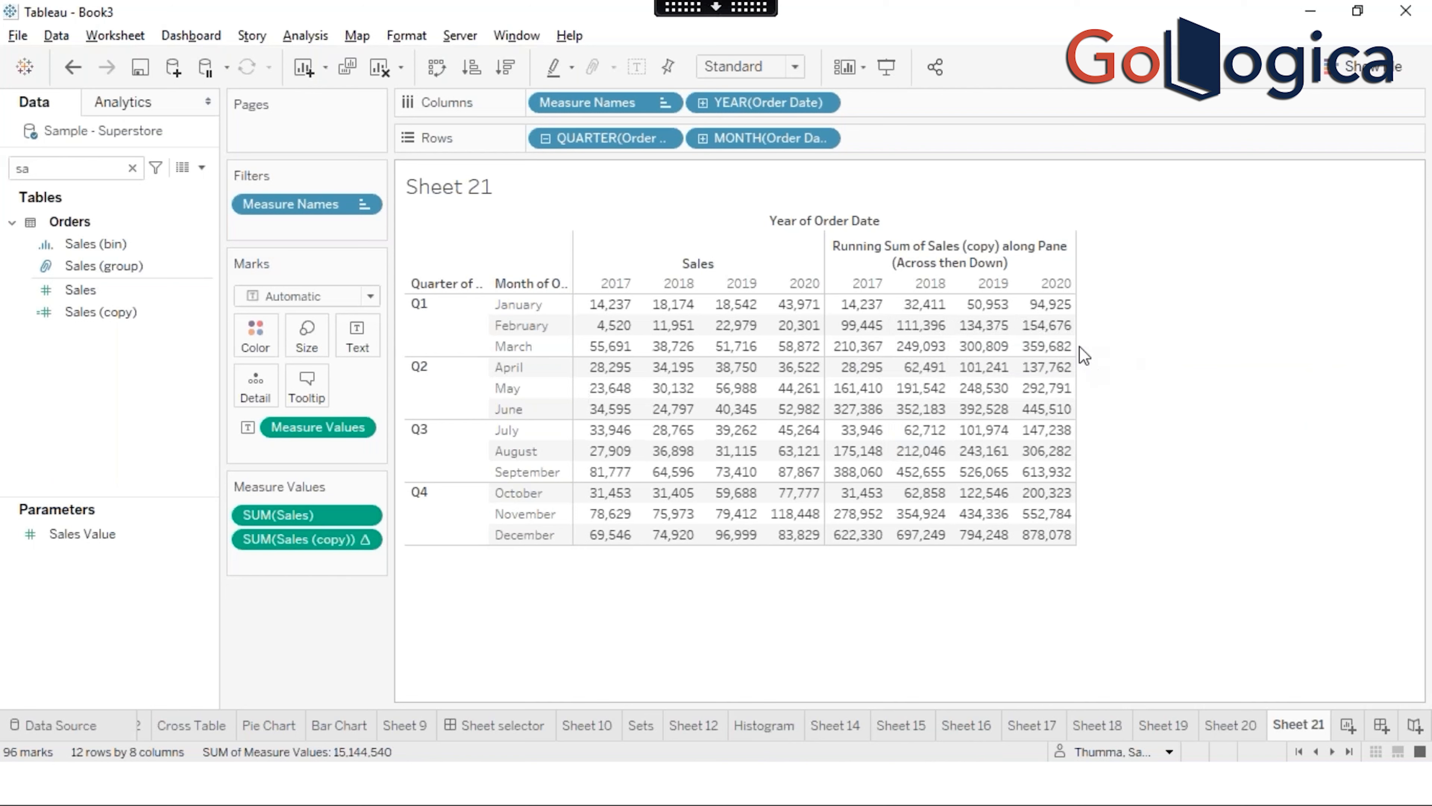
{"action": "mouse_move", "coordinate": [1075, 356]}
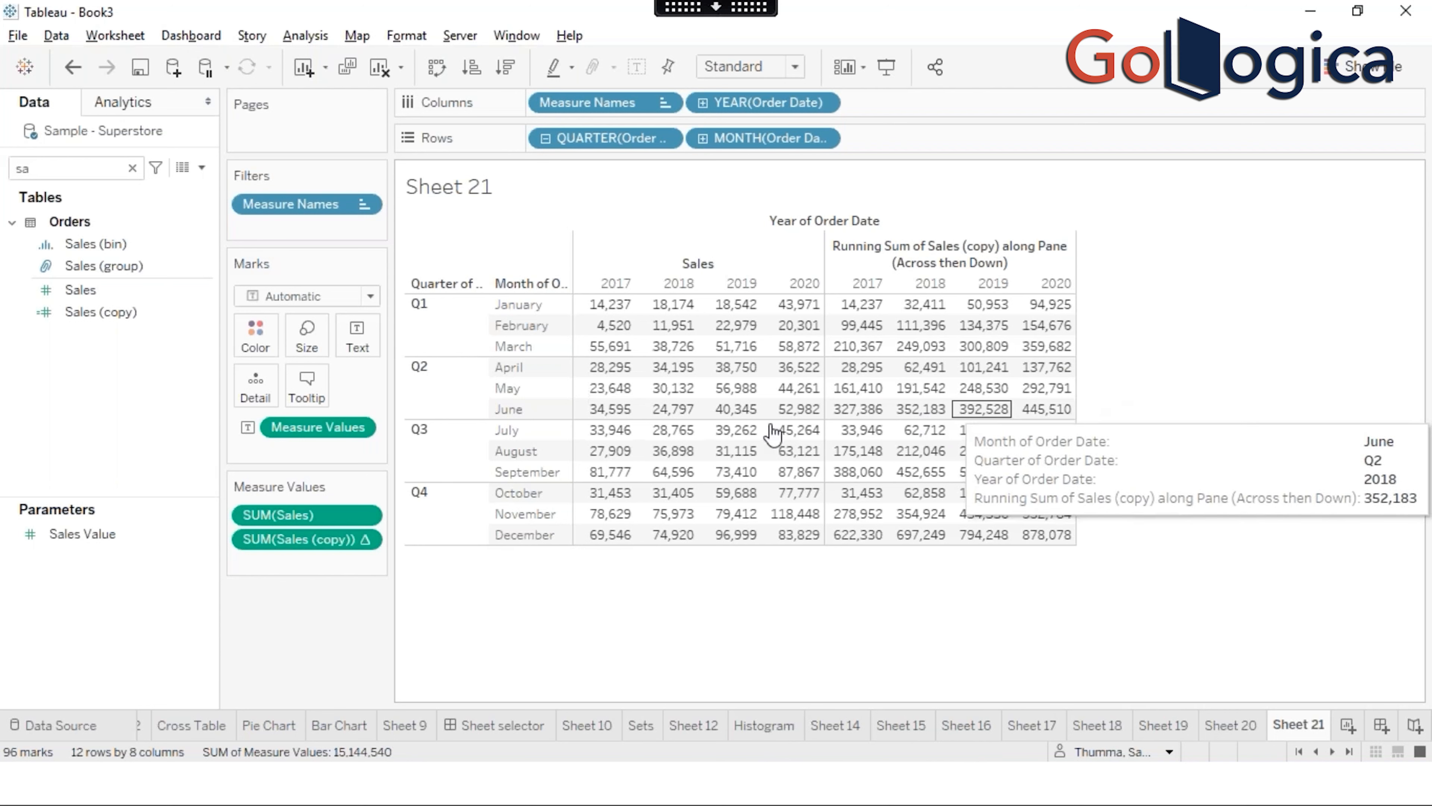
Step: Set the Sales (copy) running total to compute using Pane (down then across) and inspect the 2018 totals within Q1
{"action": "right_click", "coordinate": [303, 539]}
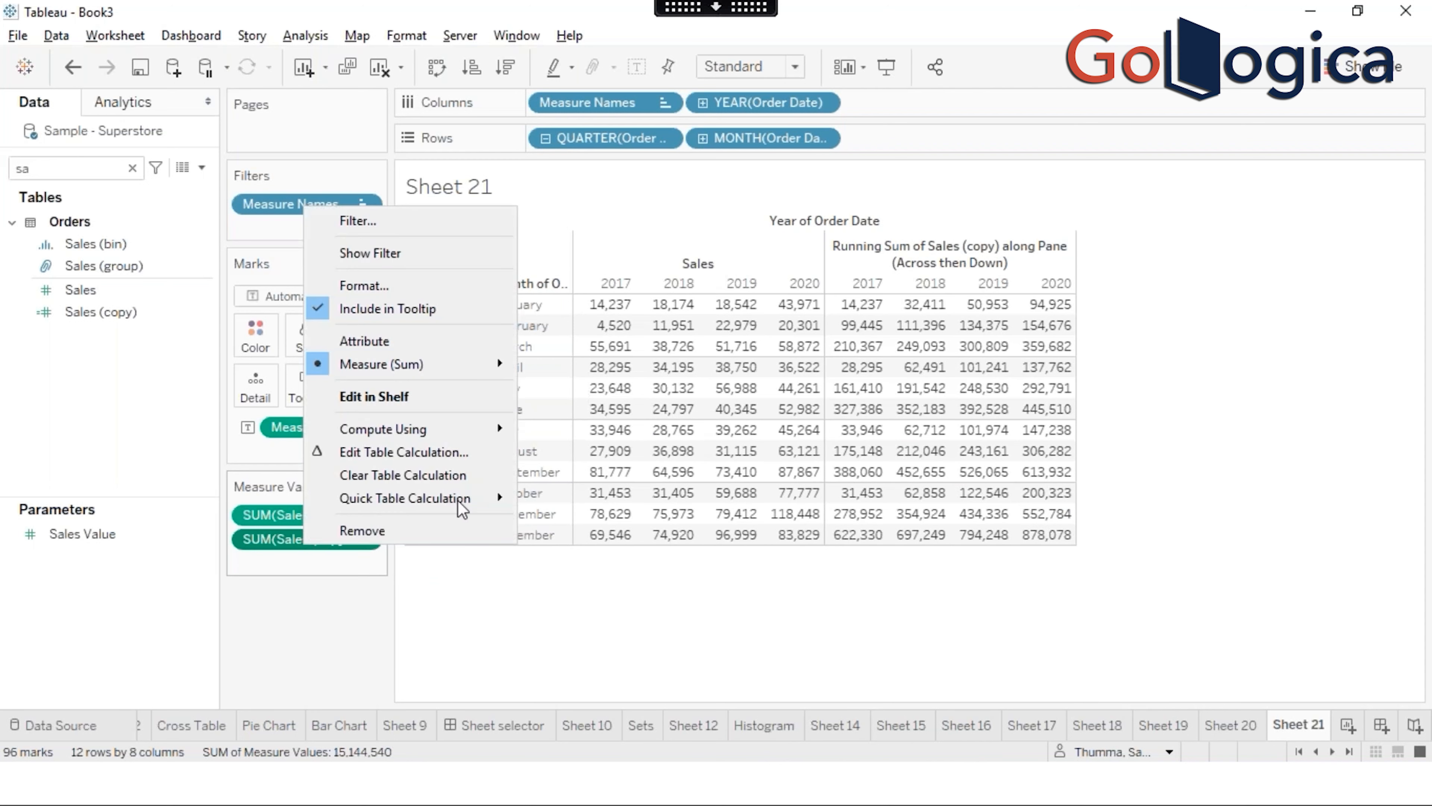
{"action": "mouse_move", "coordinate": [463, 435]}
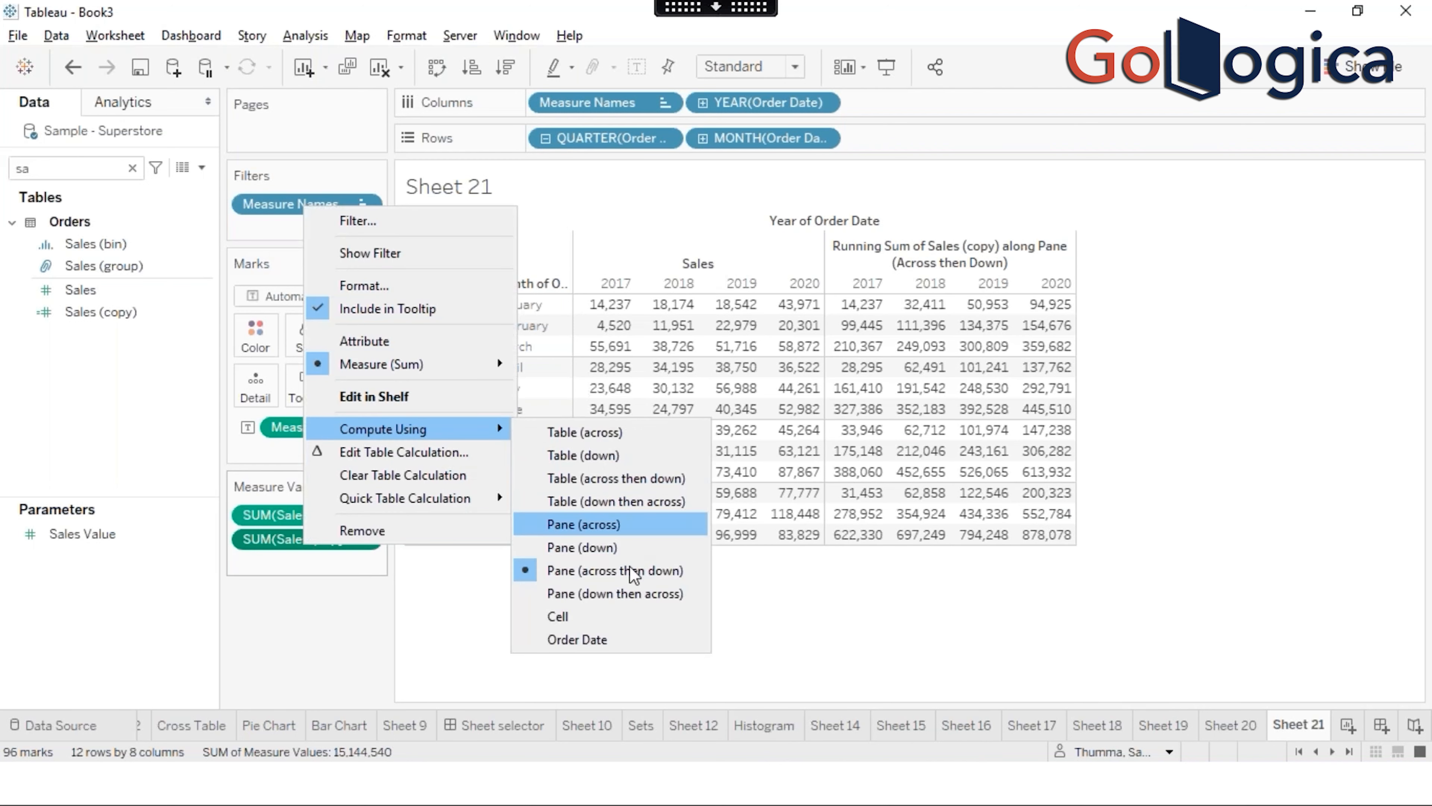
{"action": "left_click", "coordinate": [615, 594]}
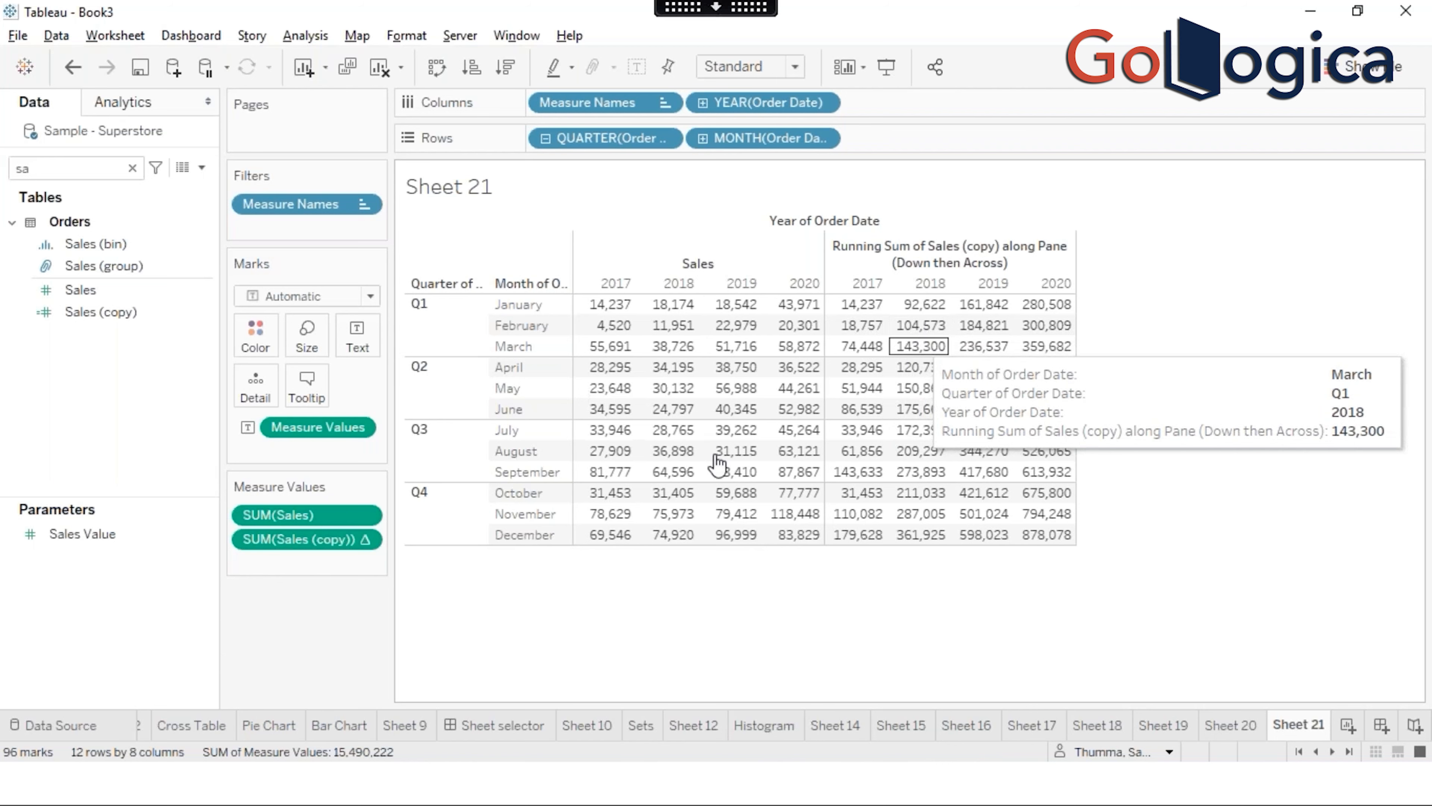
{"action": "mouse_move", "coordinate": [914, 309]}
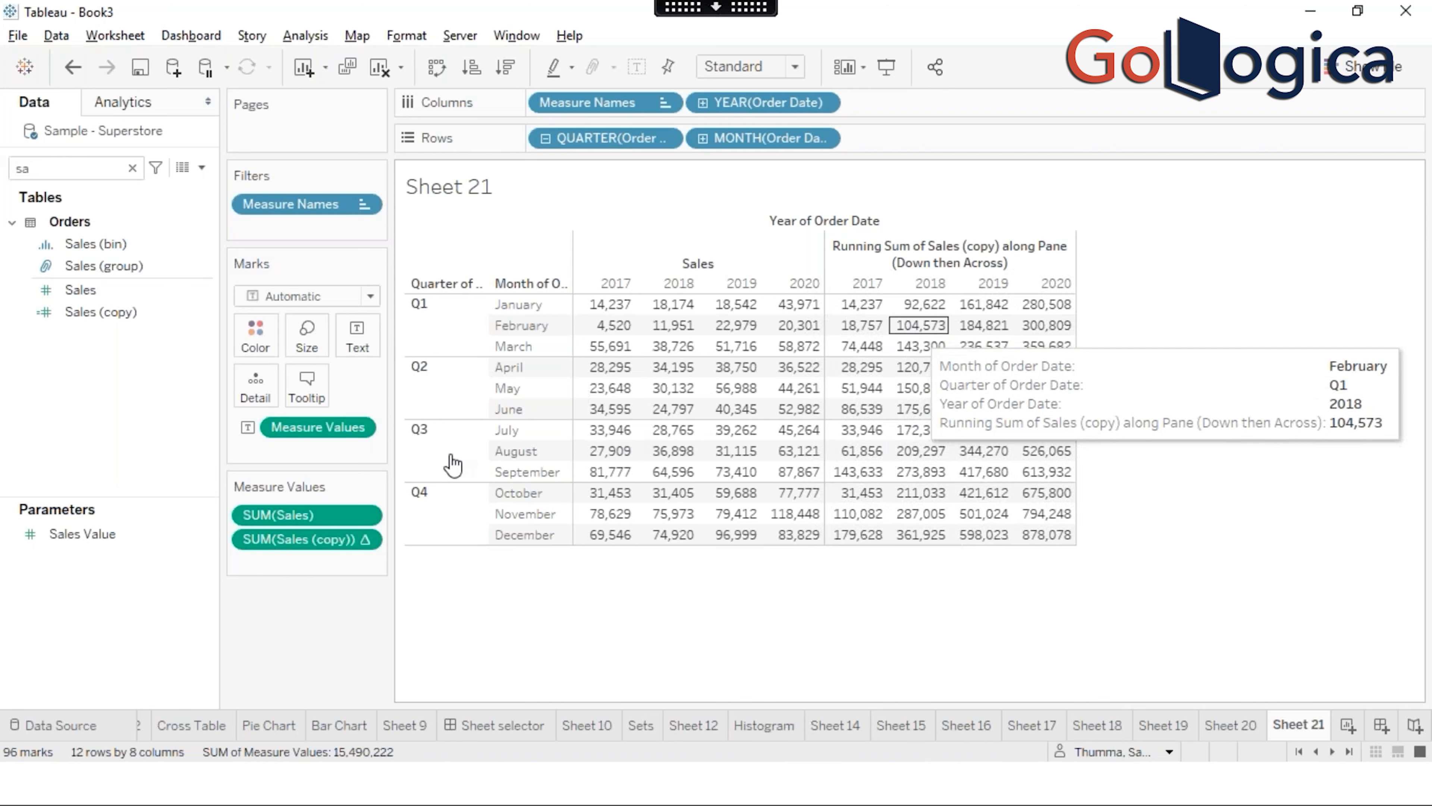
Step: Set the Sales (copy) running total to compute using Cell, highlight its January 2017 value, and clear the selection
{"action": "right_click", "coordinate": [297, 545]}
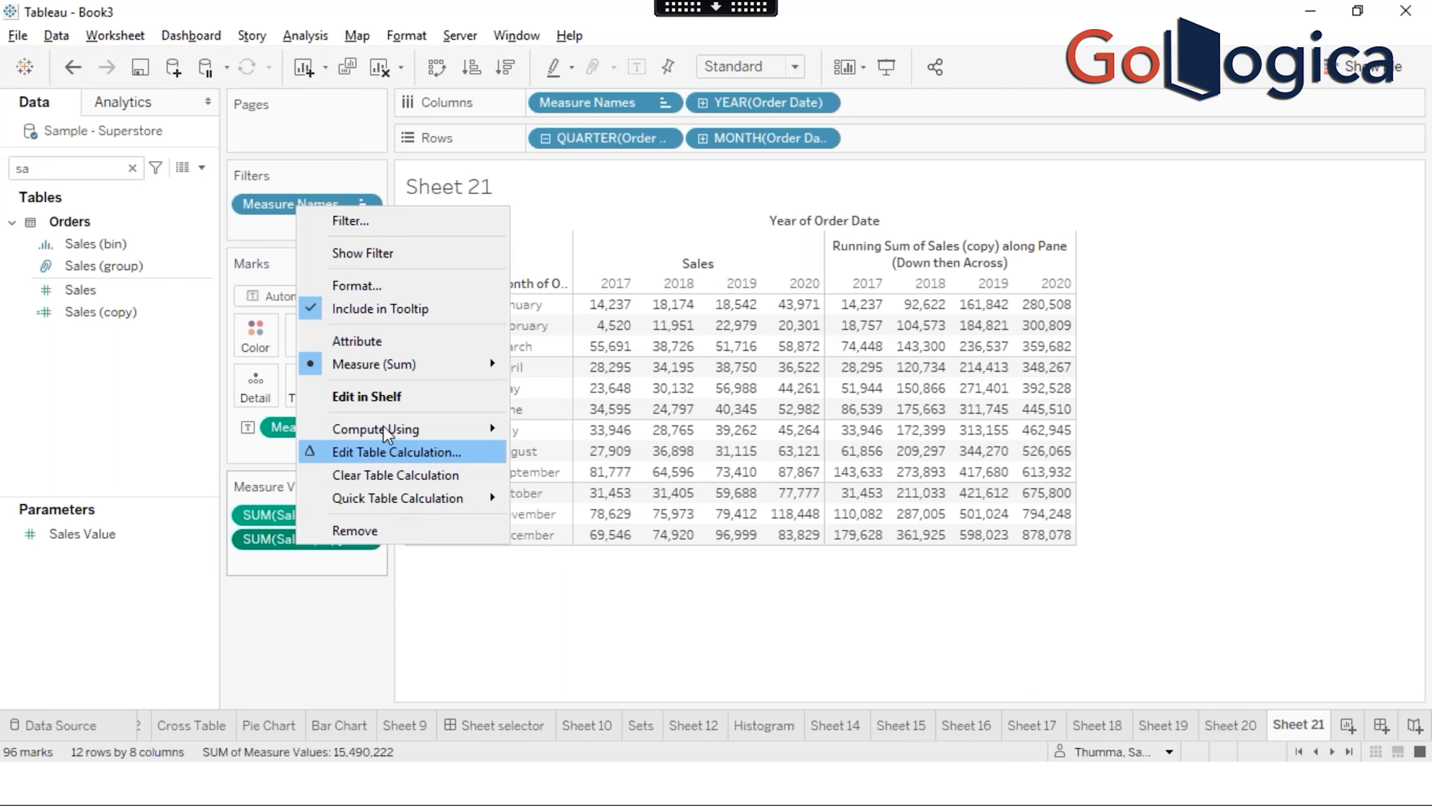
{"action": "mouse_move", "coordinate": [393, 429]}
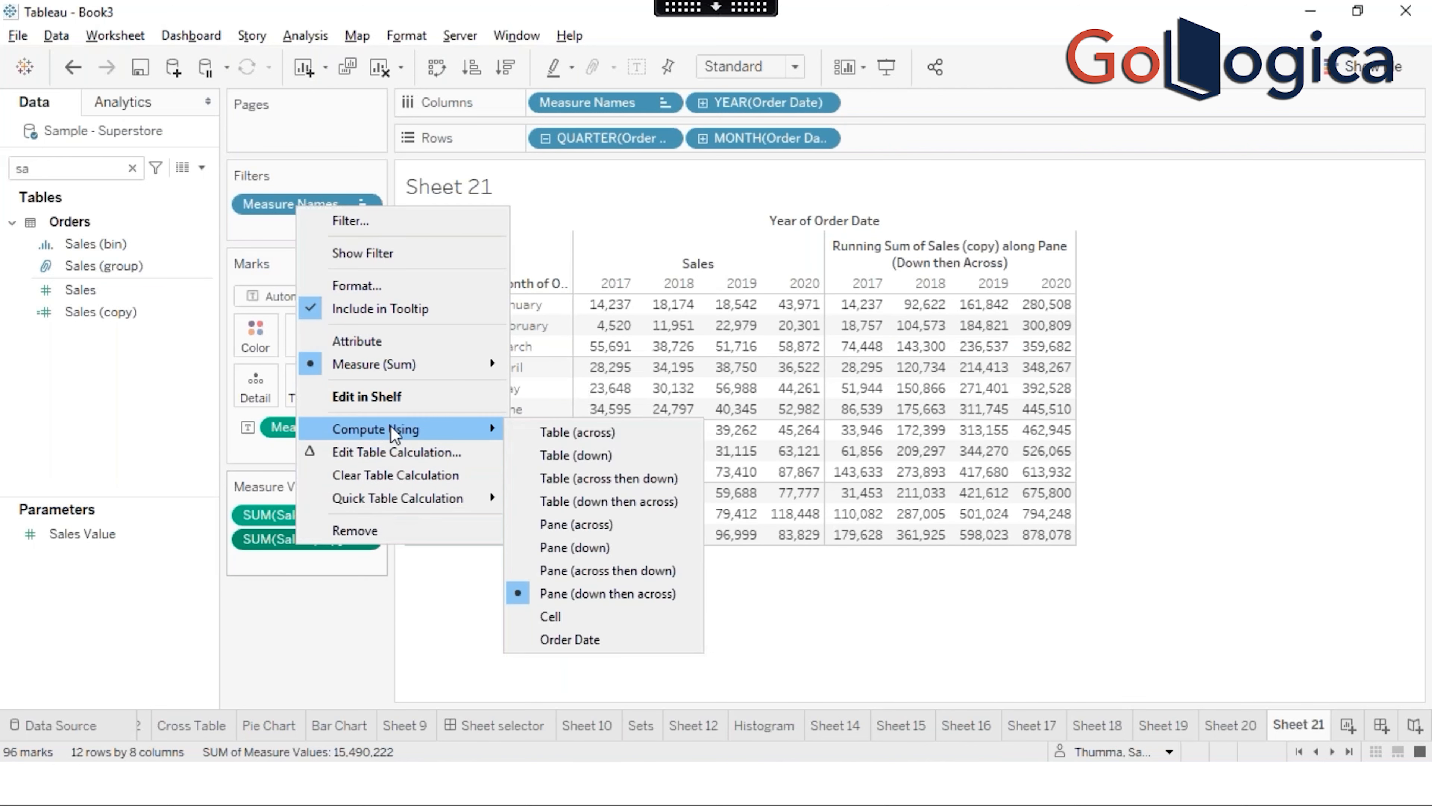
{"action": "left_click", "coordinate": [582, 618]}
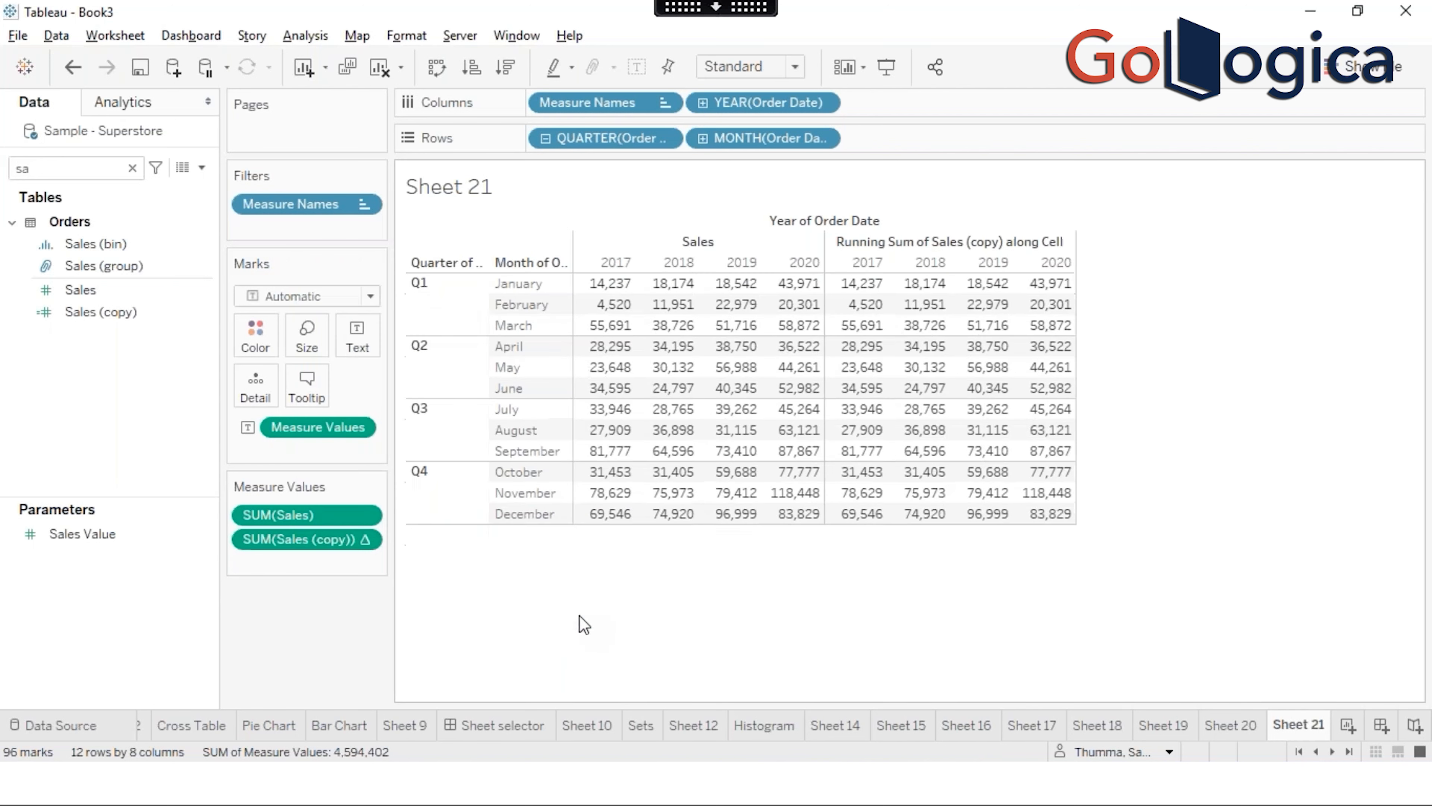
{"action": "left_click", "coordinate": [864, 294]}
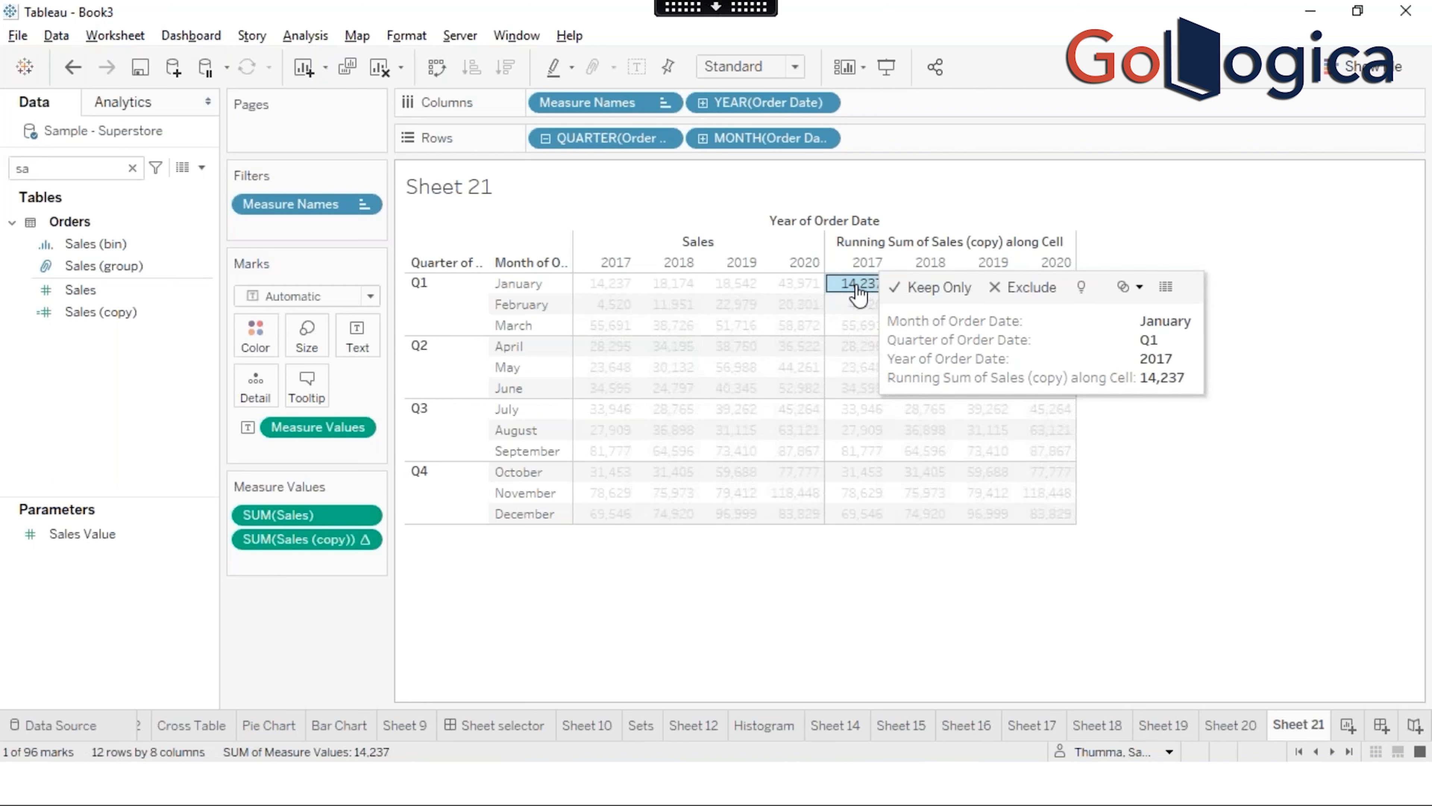
{"action": "left_click", "coordinate": [1218, 272]}
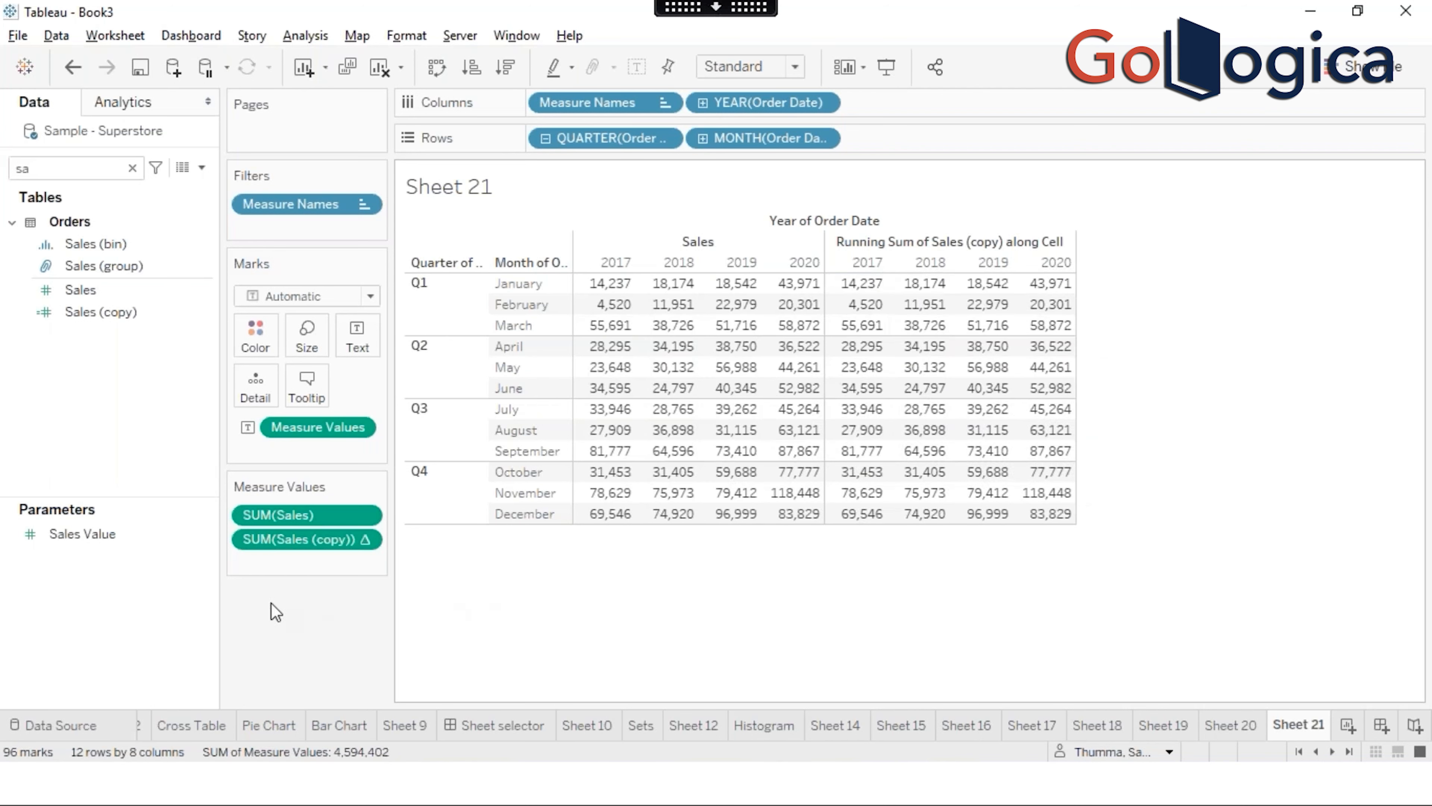
Step: Set the Sales (copy) running total to compute using Order Date and compare its January 2017 value with the original sales
{"action": "right_click", "coordinate": [326, 540]}
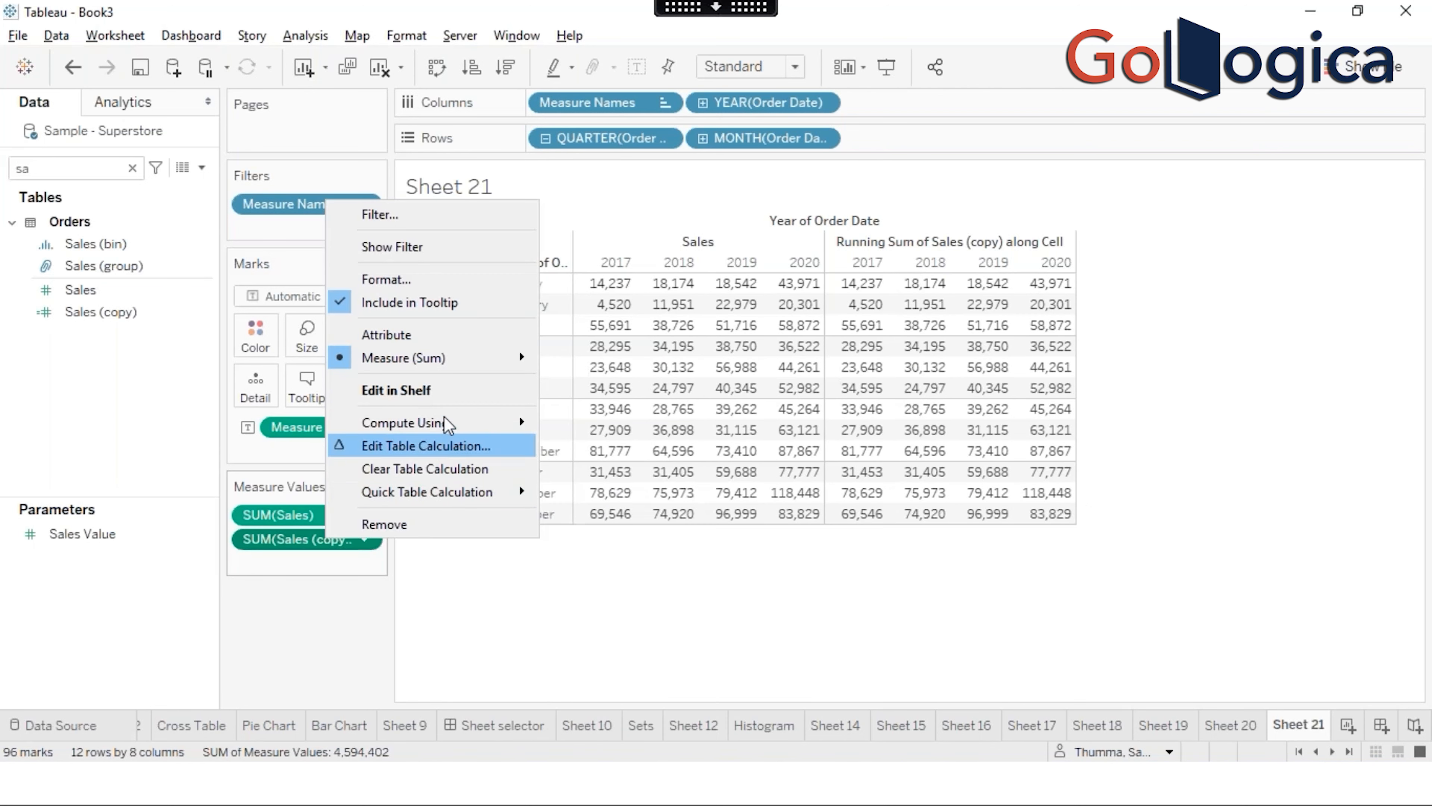
{"action": "mouse_move", "coordinate": [448, 424]}
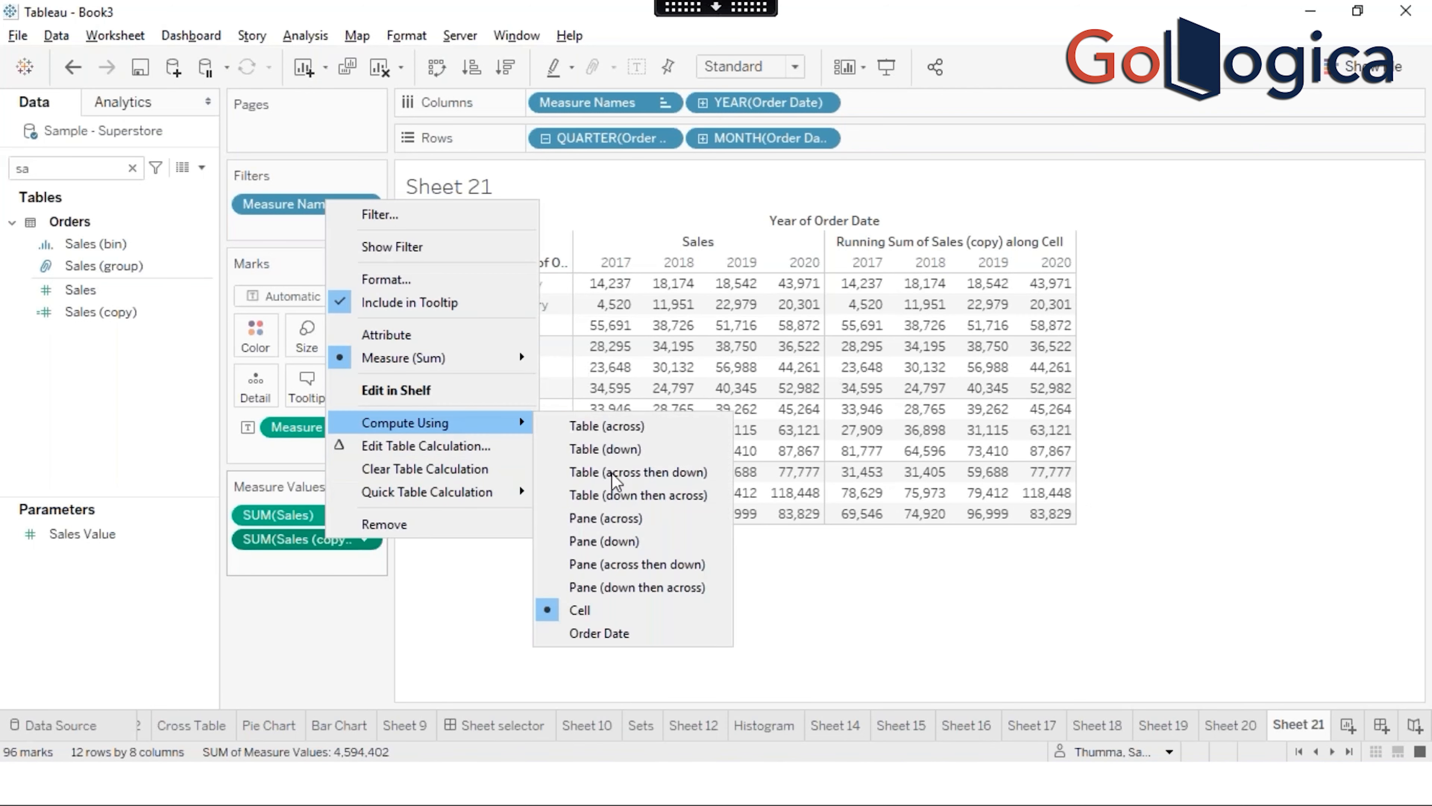
{"action": "left_click", "coordinate": [611, 635]}
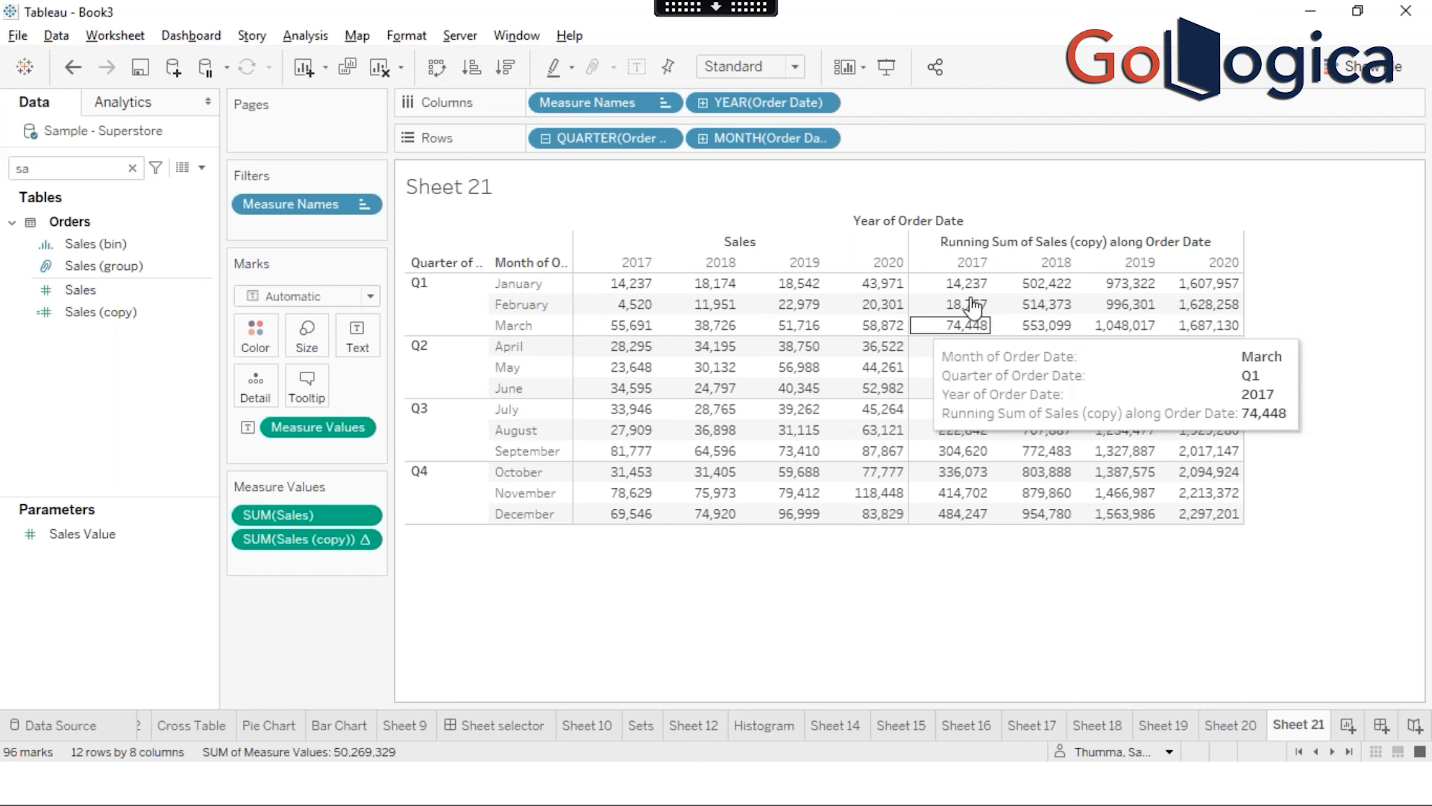
{"action": "mouse_move", "coordinate": [973, 290]}
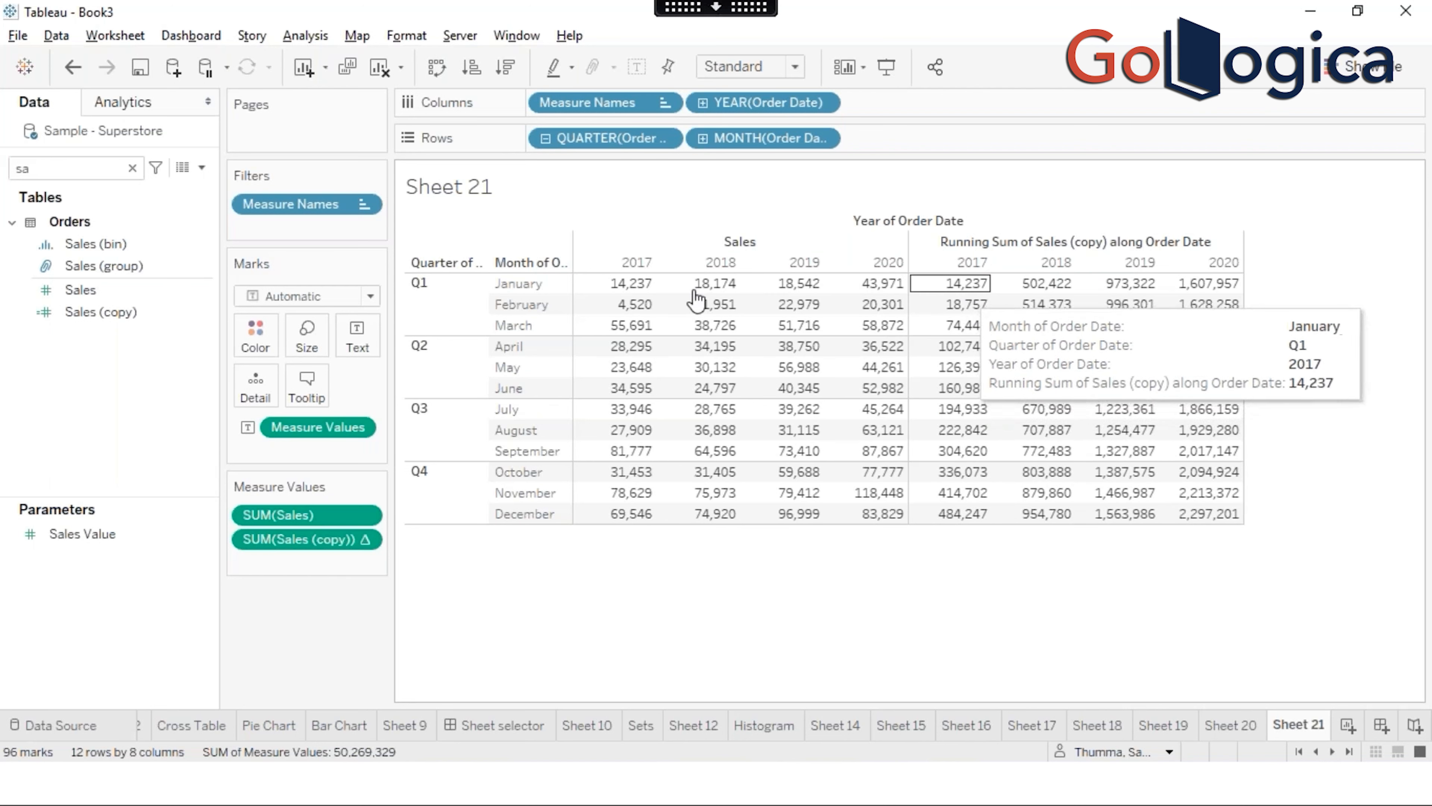
{"action": "mouse_move", "coordinate": [623, 291]}
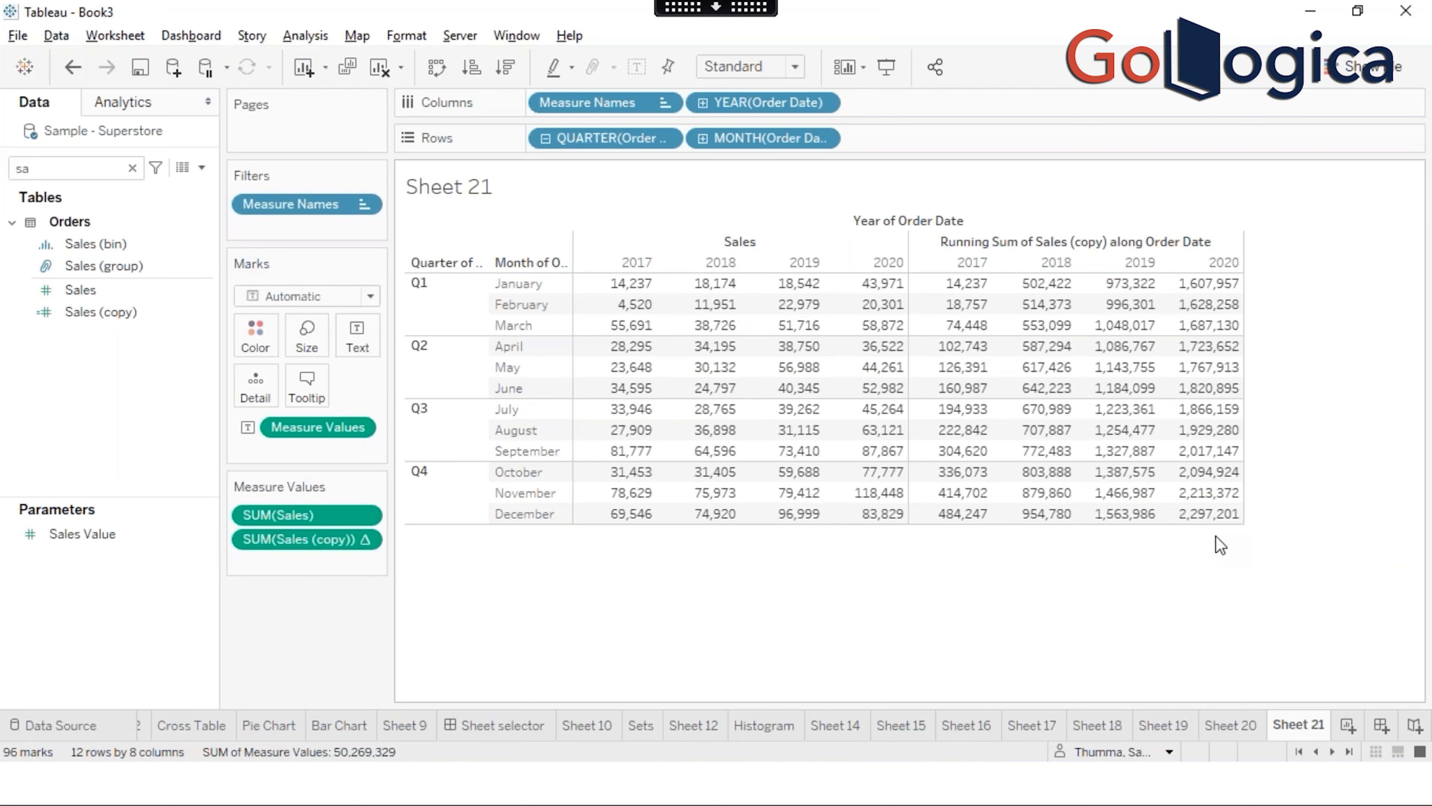
Step: Highlight the December 2020 running total computed along Order Date, then clear the selection
{"action": "mouse_move", "coordinate": [1210, 521]}
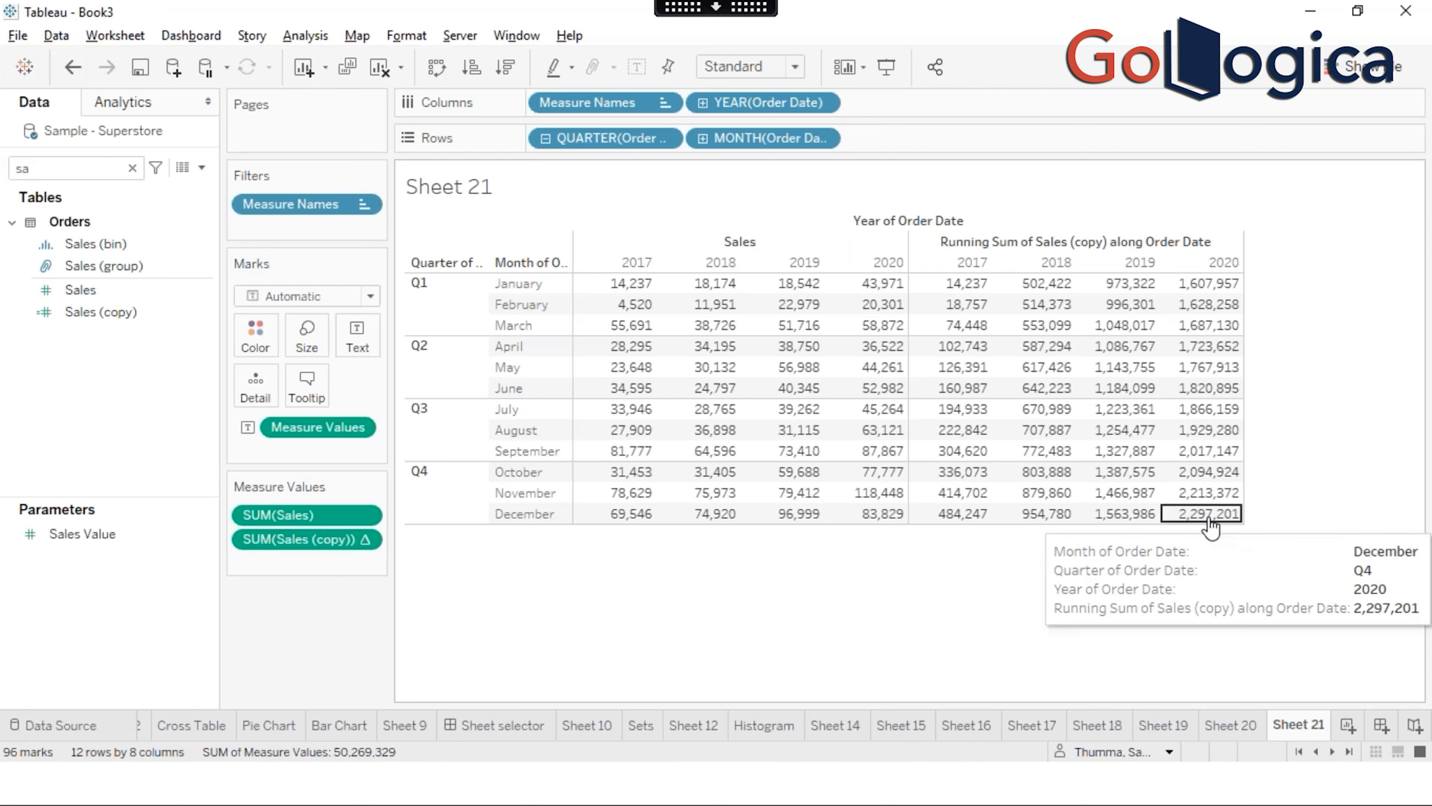
{"action": "left_click", "coordinate": [1210, 526]}
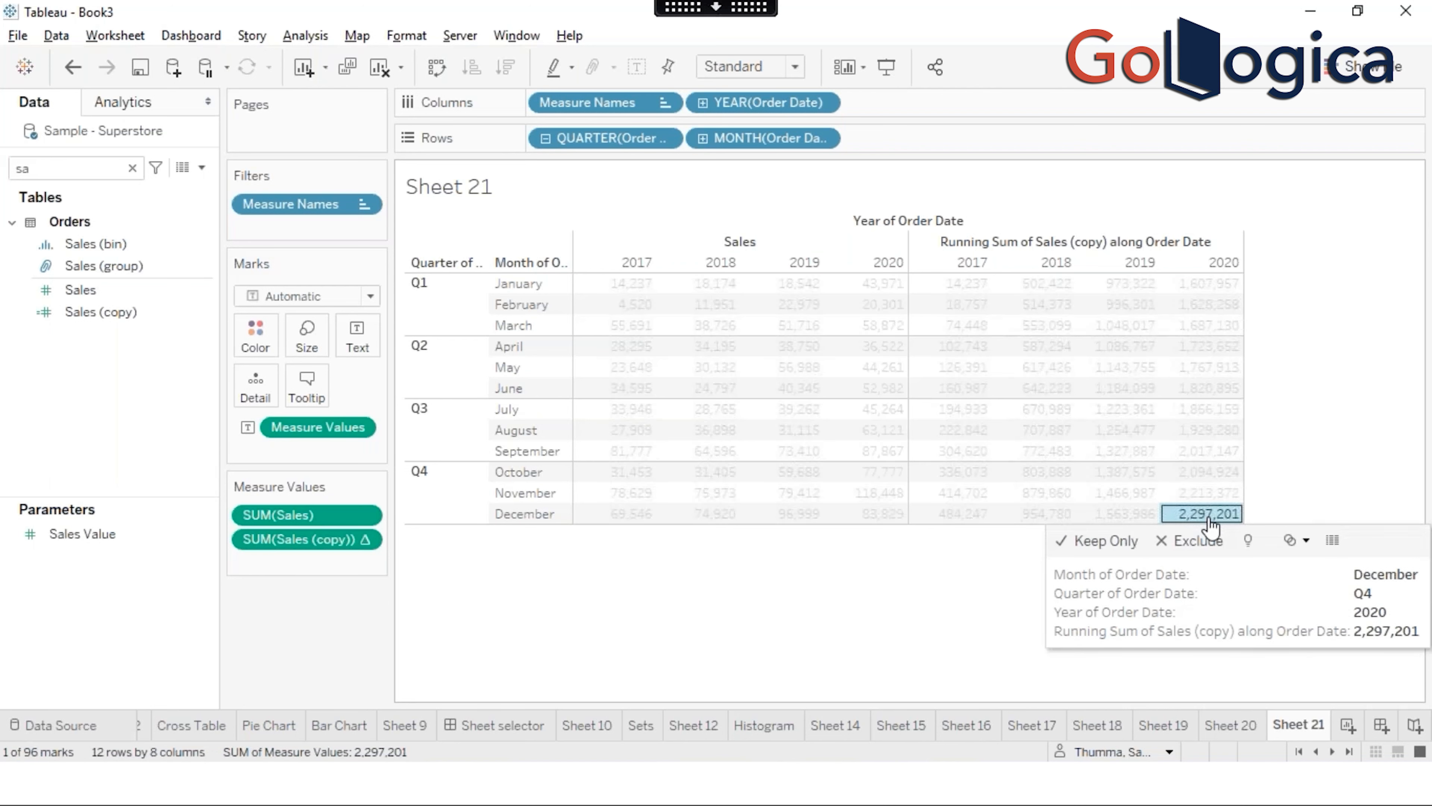
{"action": "left_click", "coordinate": [1167, 607]}
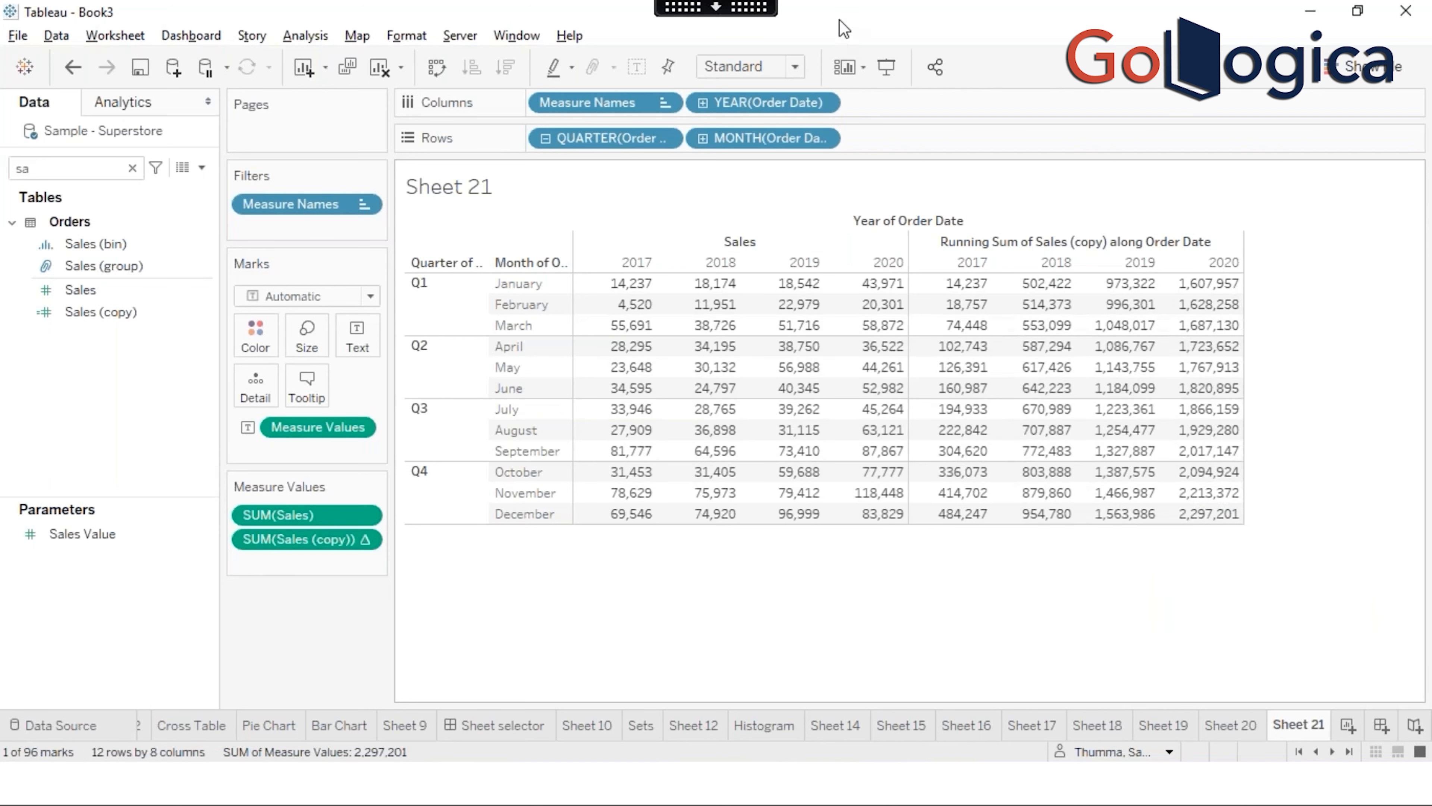
Step: Switch to the Tableau training - Session17 presentation in PowerPoint and go to slide 12
{"action": "left_click", "coordinate": [736, 12]}
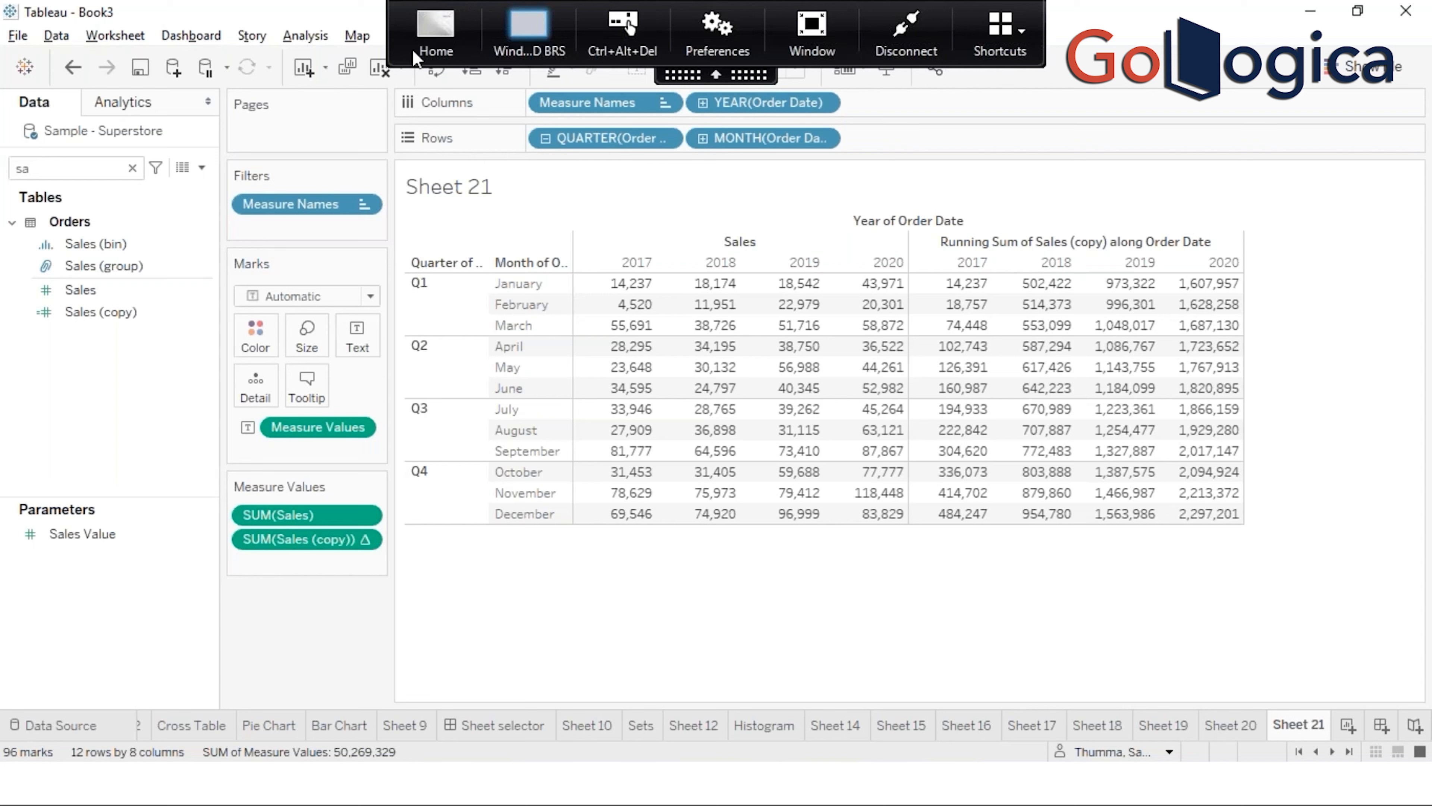
{"action": "left_click", "coordinate": [424, 48]}
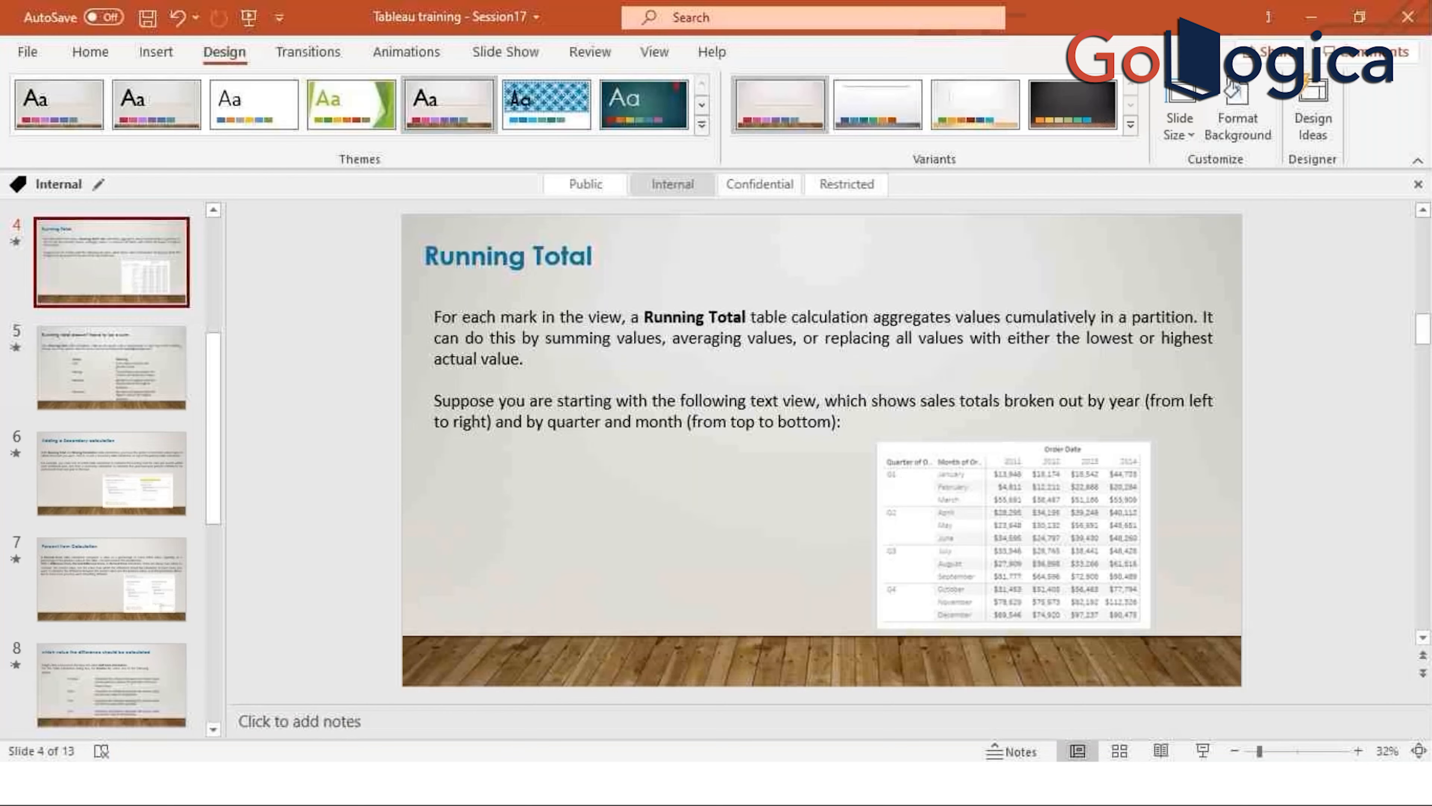
{"action": "left_click_drag", "start_coordinate": [217, 440], "coordinate": [210, 673]}
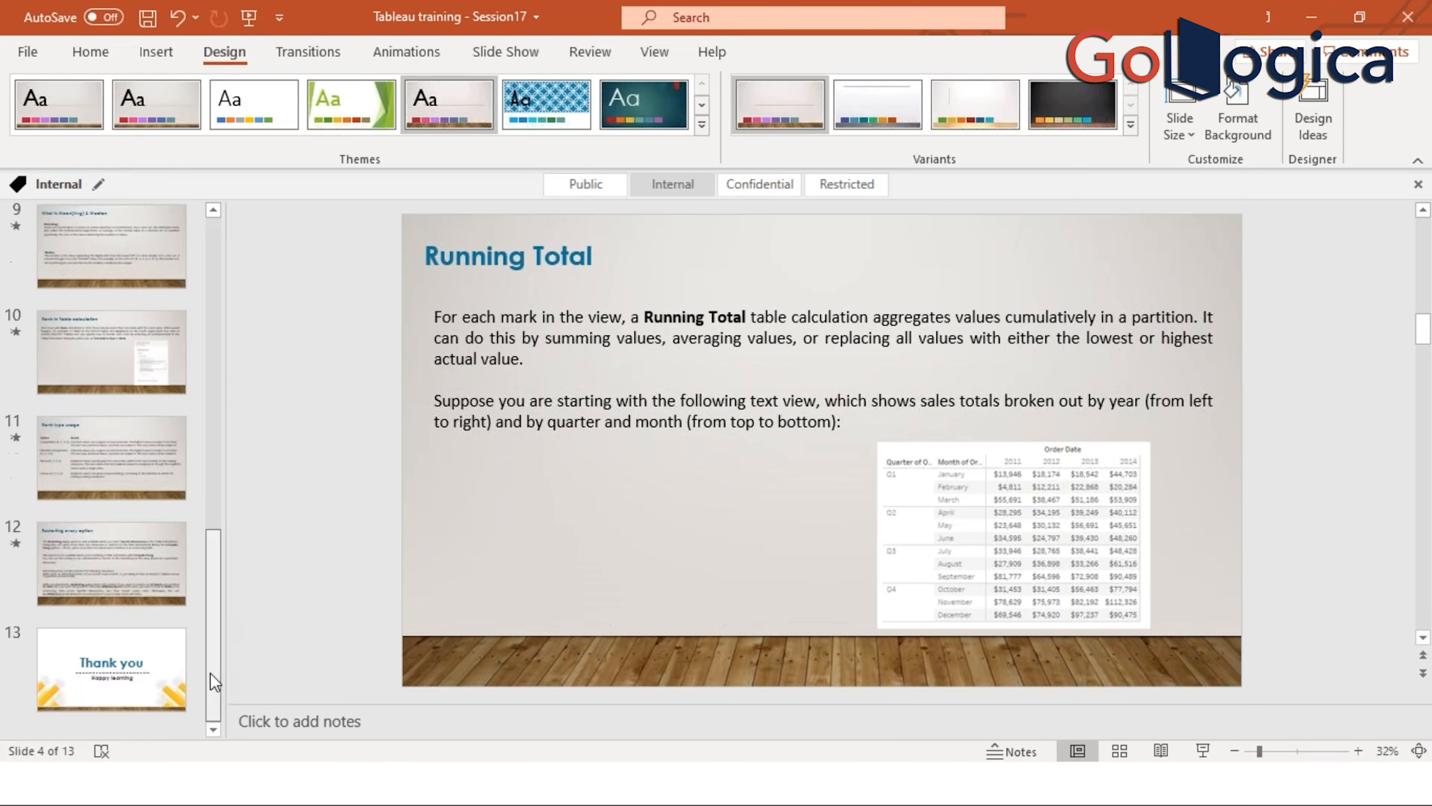
{"action": "left_click", "coordinate": [150, 561]}
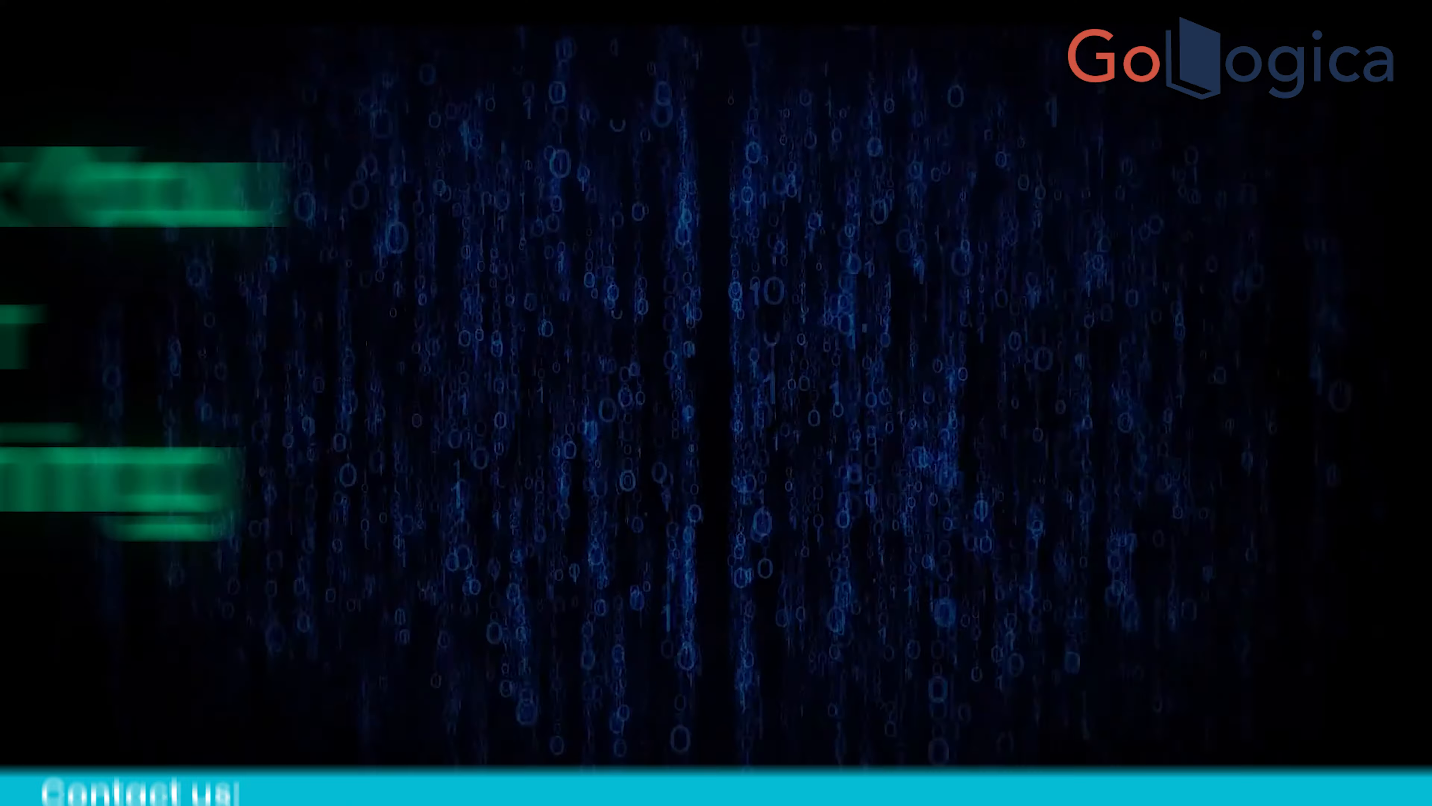